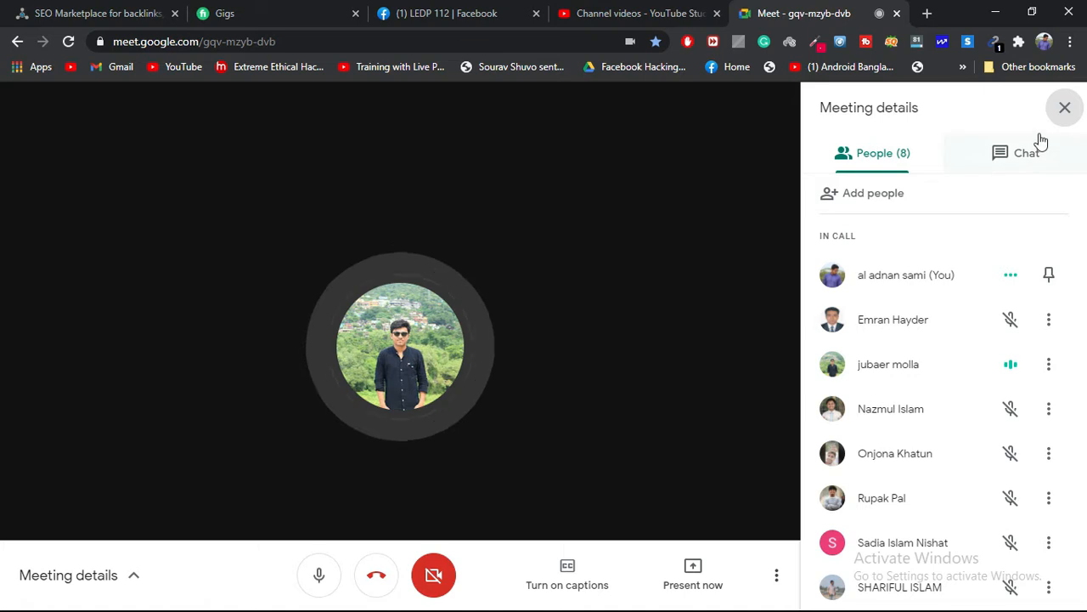
click(421, 10)
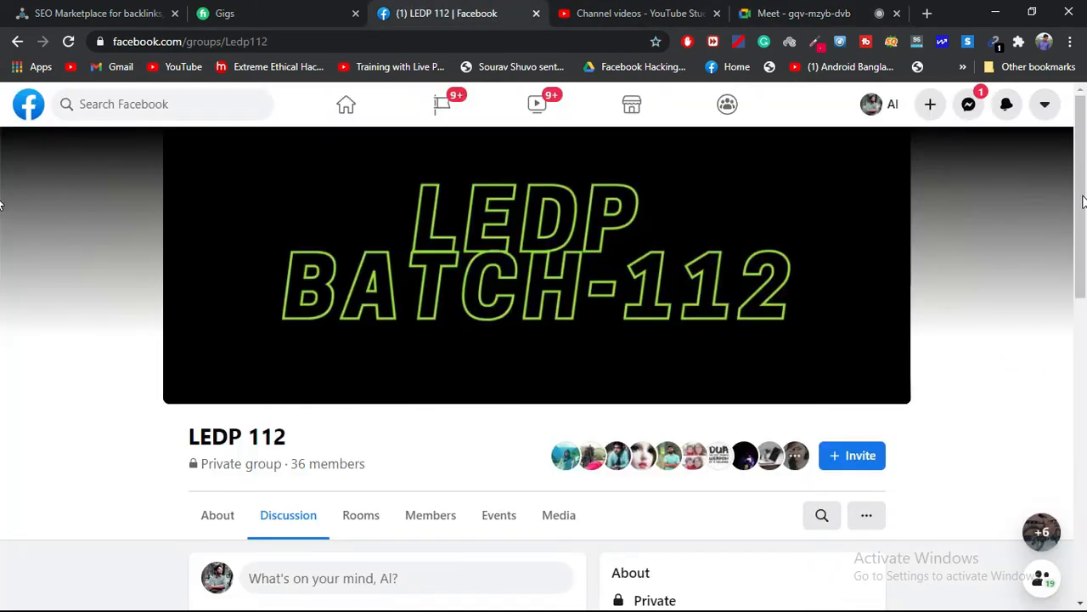
click(798, 13)
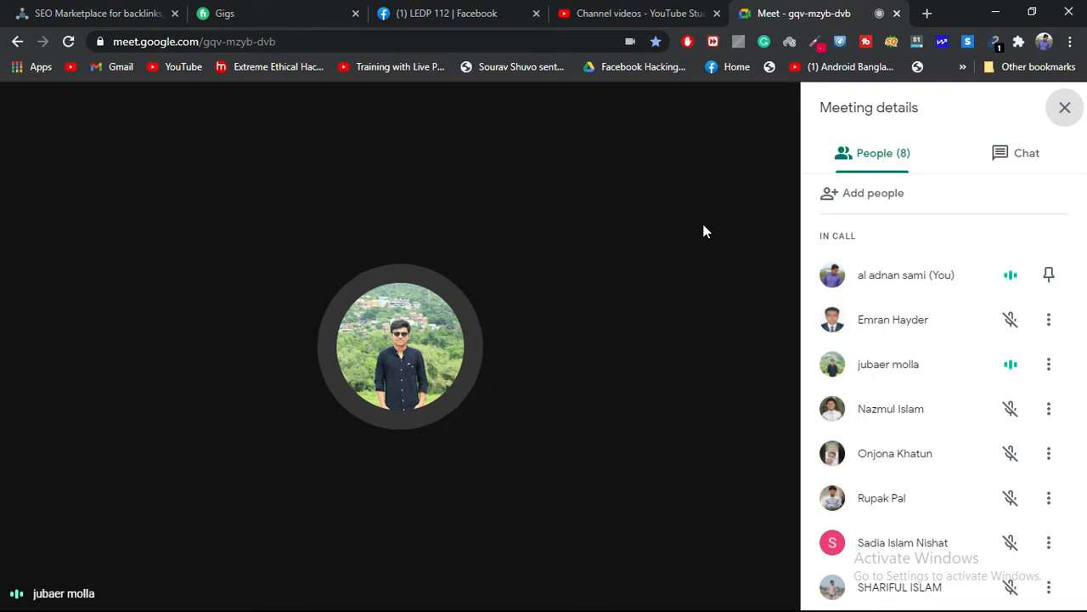
- Present the entire screen to the meeting and move the screen-sharing notice aside to the screen's edge
mouse_move(709, 183)
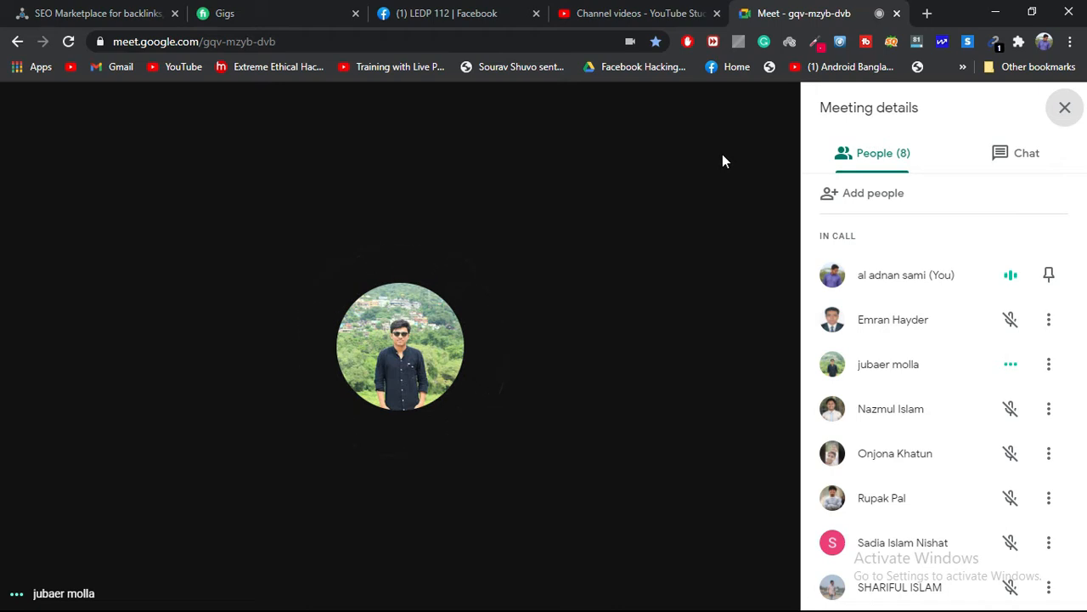
mouse_move(463, 350)
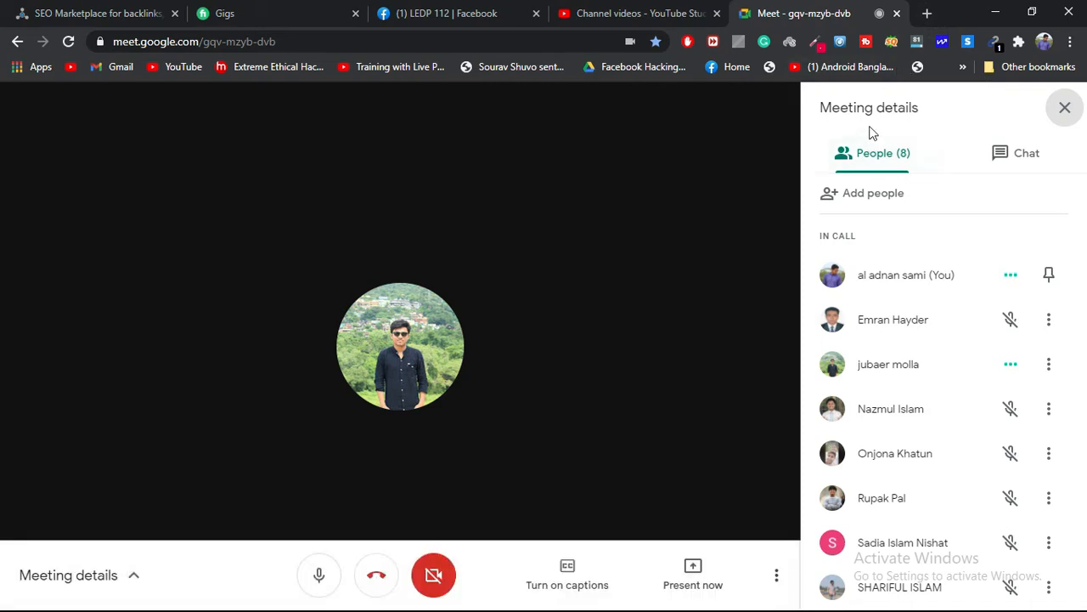
click(670, 581)
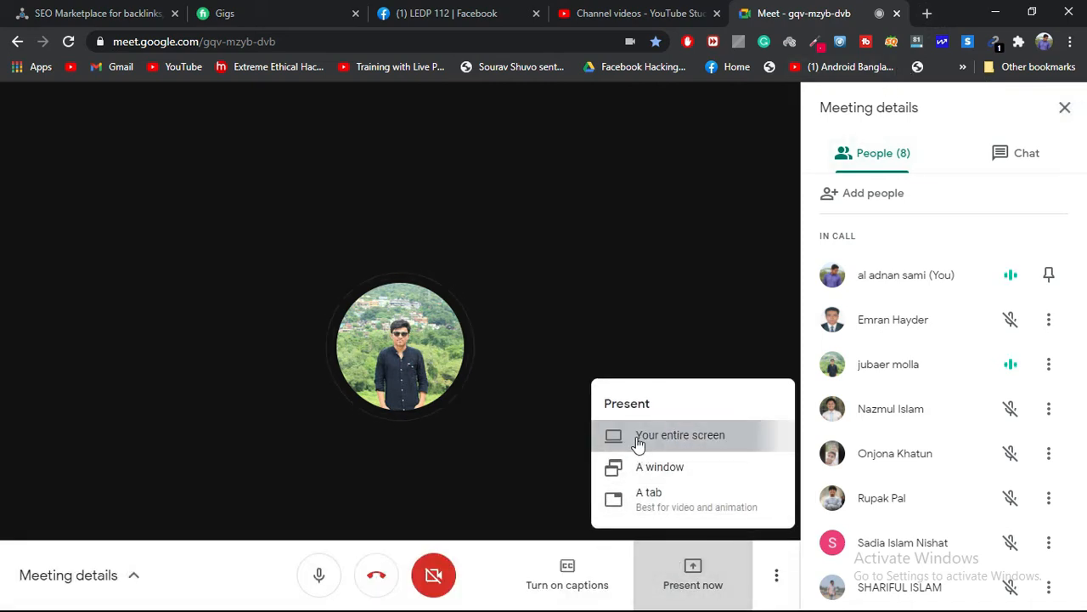
click(638, 446)
click(698, 386)
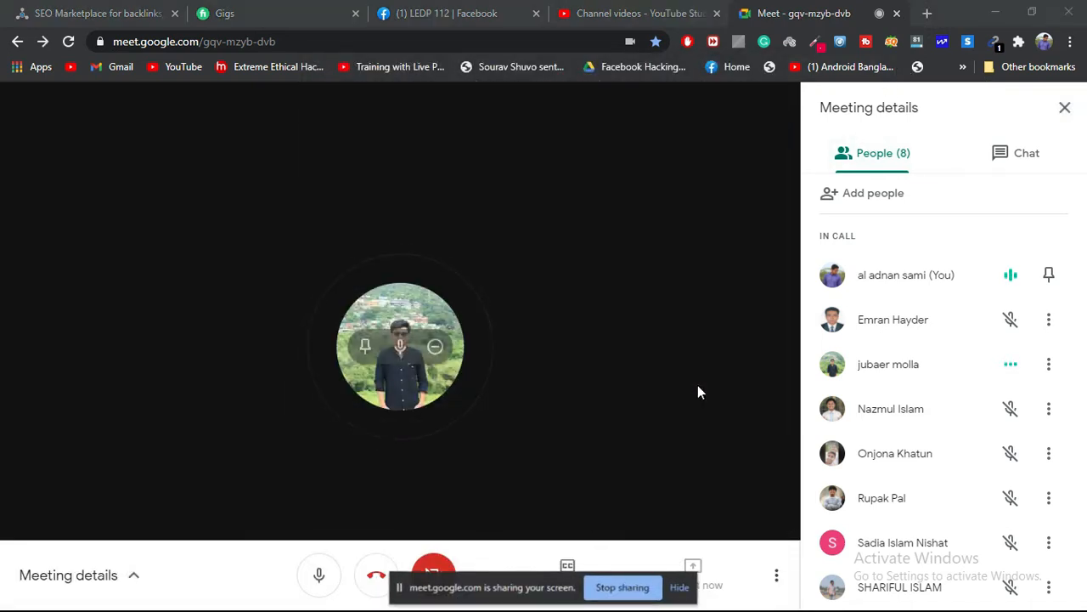
drag(480, 594, 1086, 585)
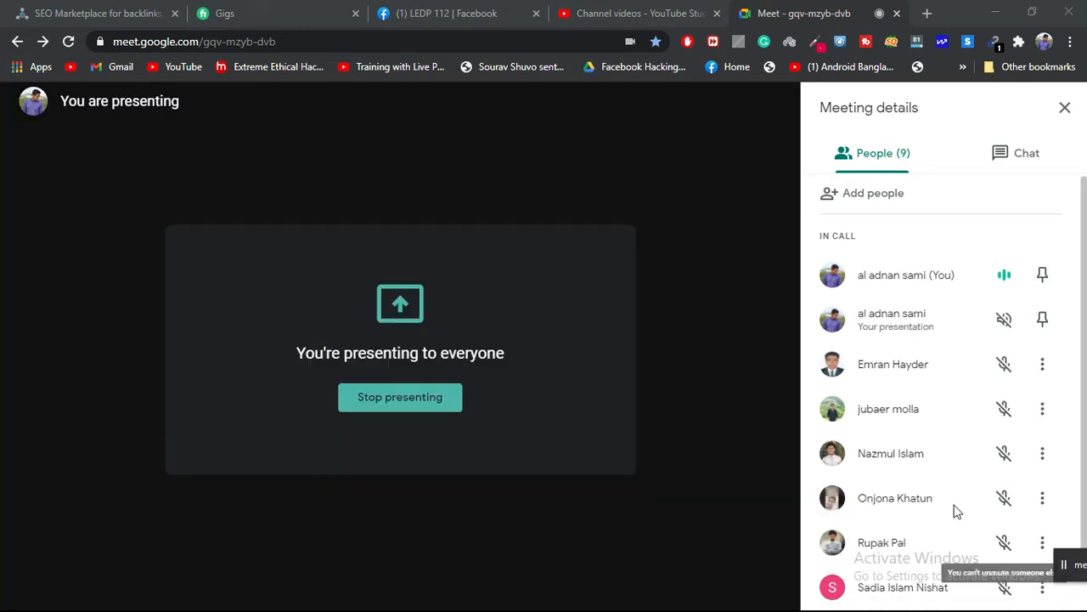
- Search Google in a new browser tab for "bangladesh district map vector free download"
click(926, 13)
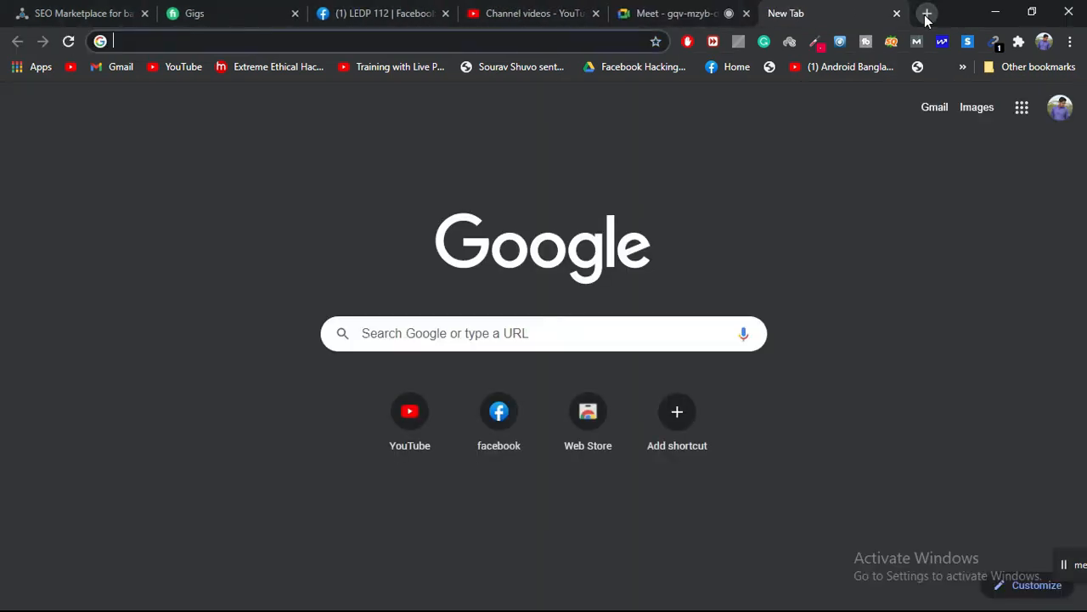
text(bangla)
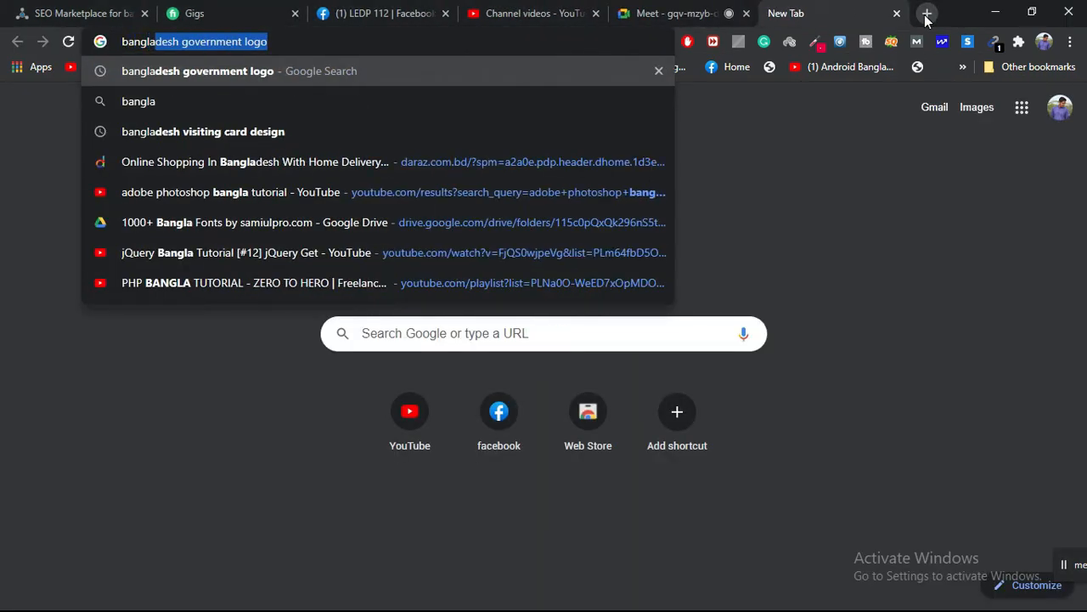
text(desh ma)
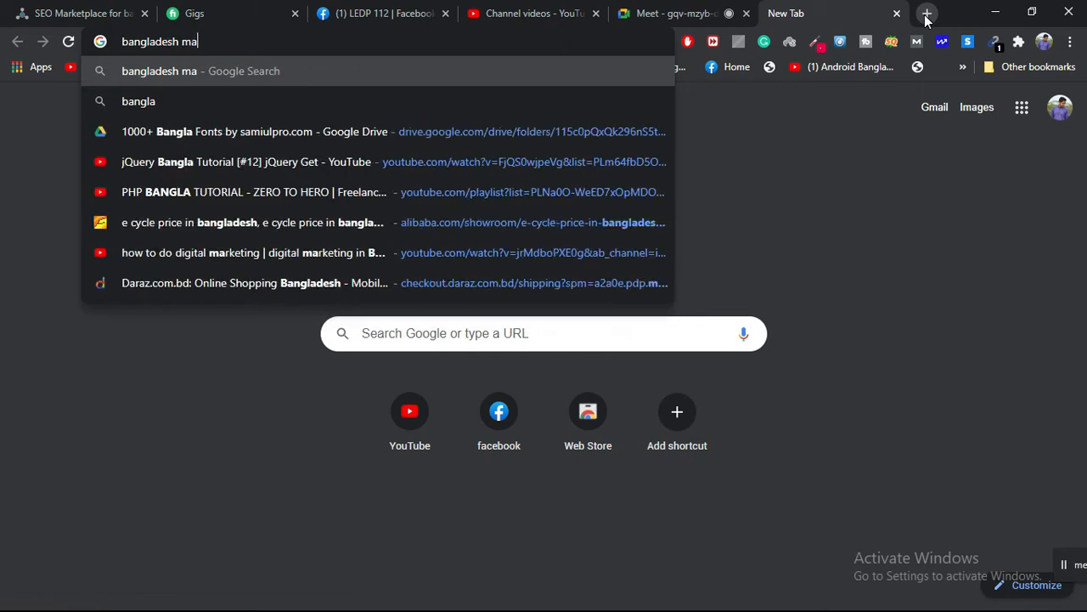
text(p vect)
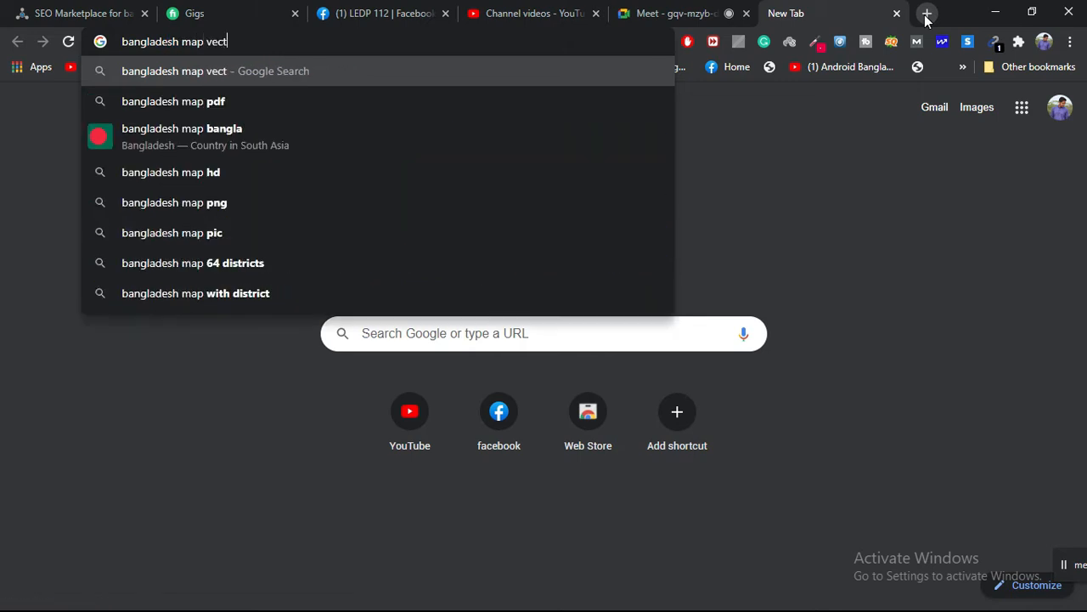
text(or)
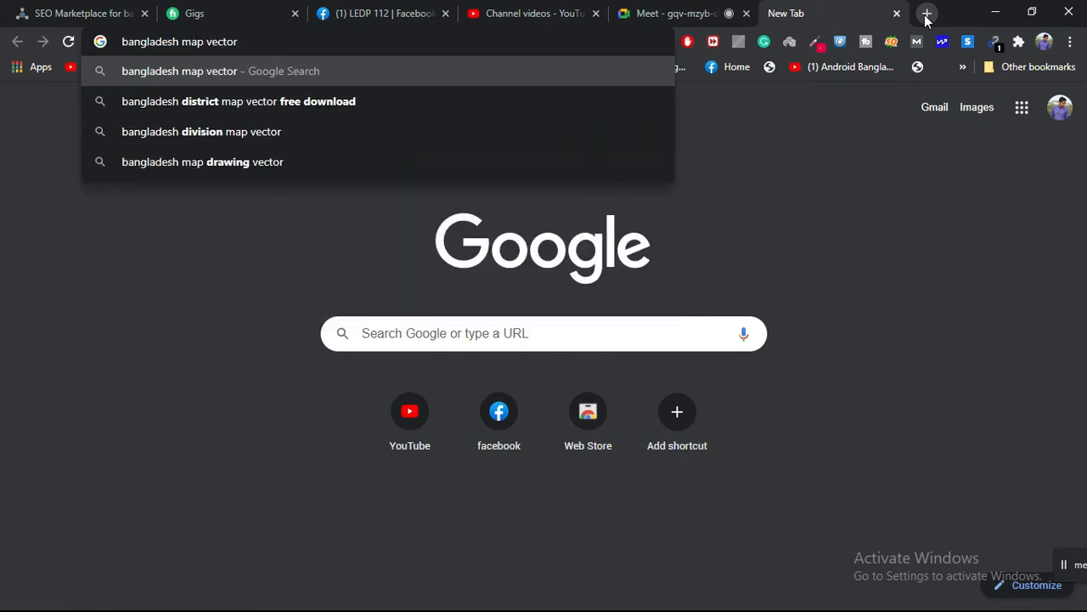
key(Down)
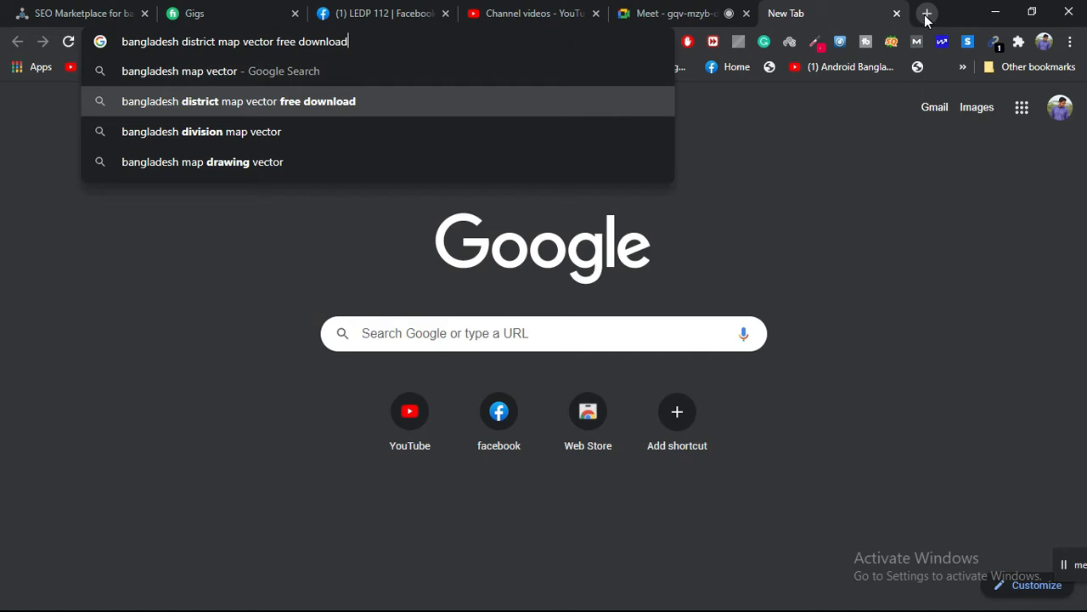
key(Return)
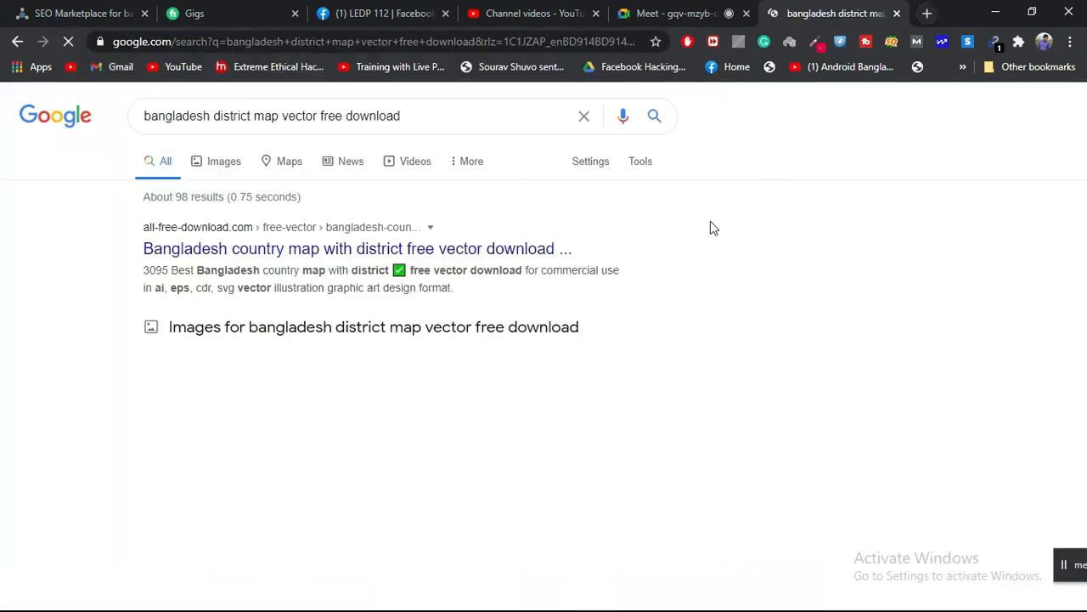
- Open the all-free-download.com search result for the Bangladesh country map with district free vectors
scroll(279, 424, down, 1)
scroll(282, 404, up, 1)
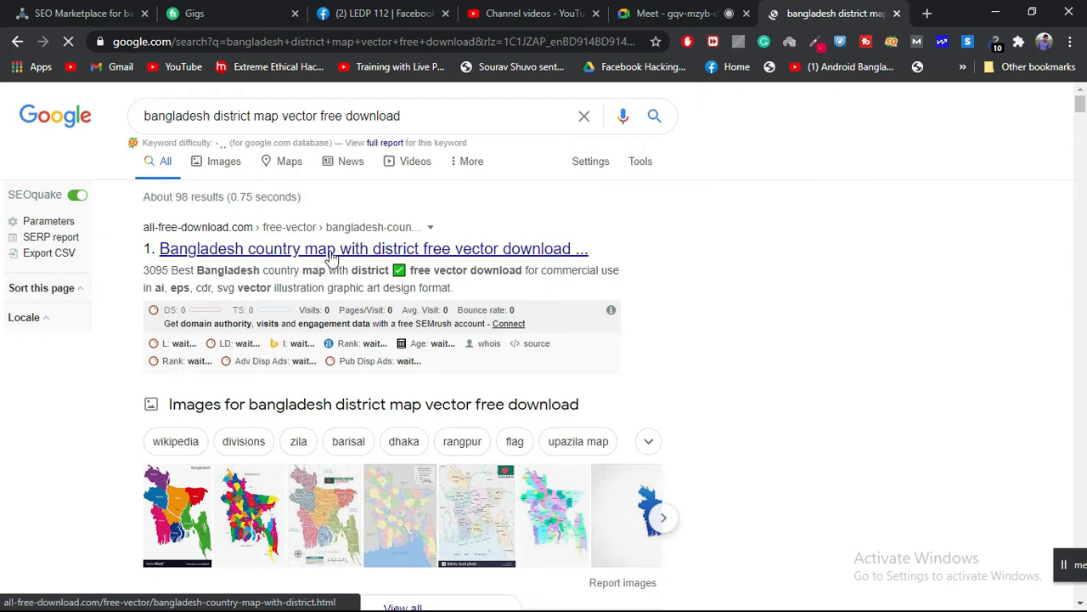
click(437, 248)
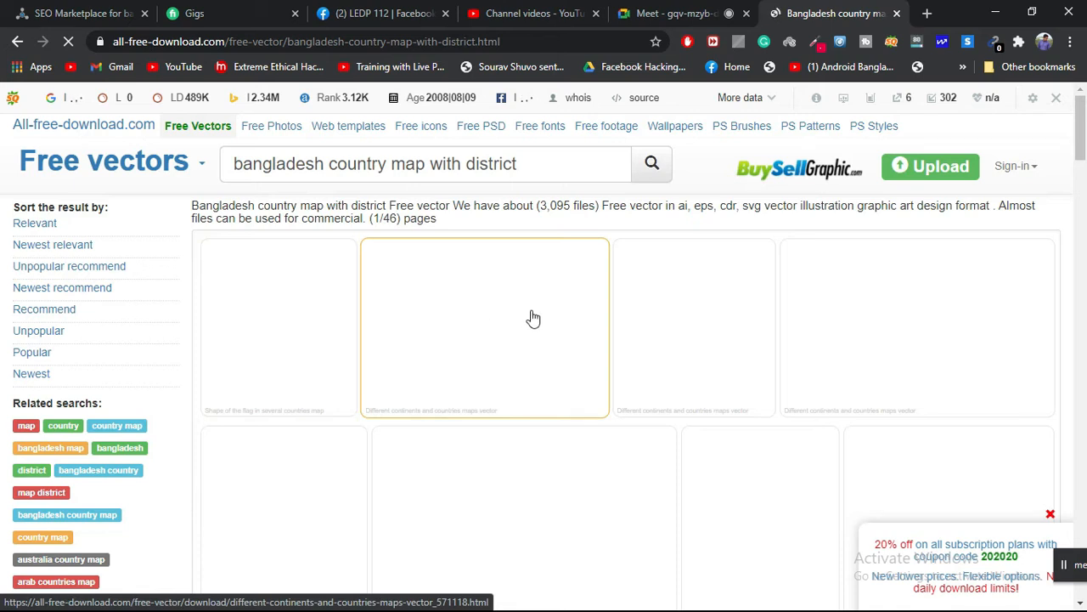
- Look through the "bangladesh country map with district" free vectors for a Bangladesh district map
scroll(532, 317, down, 2)
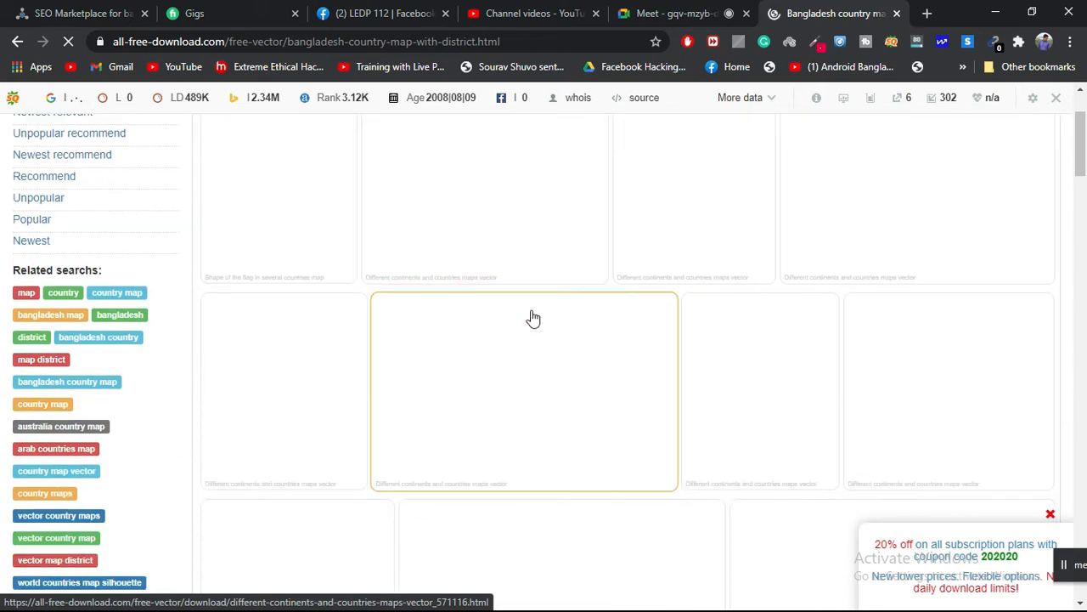
scroll(532, 317, up, 2)
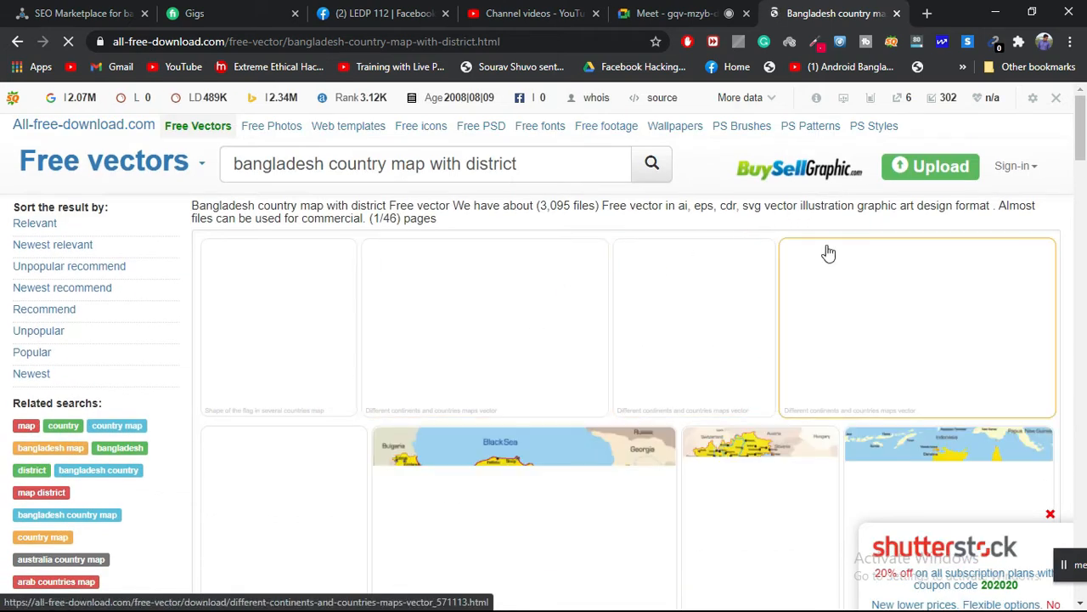
scroll(825, 255, down, 5)
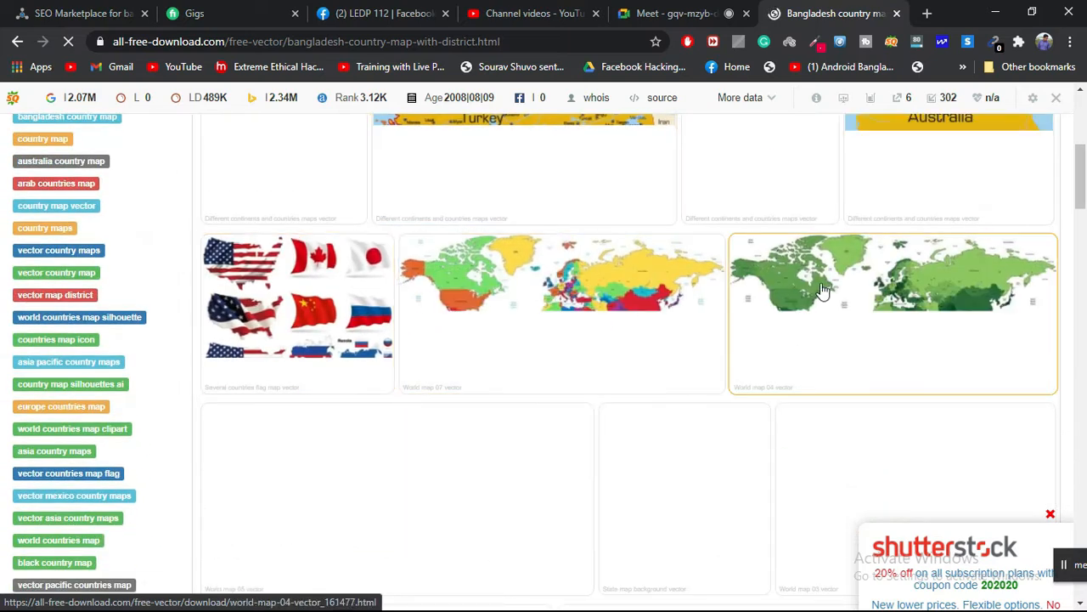
scroll(687, 304, up, 3)
scroll(658, 298, up, 3)
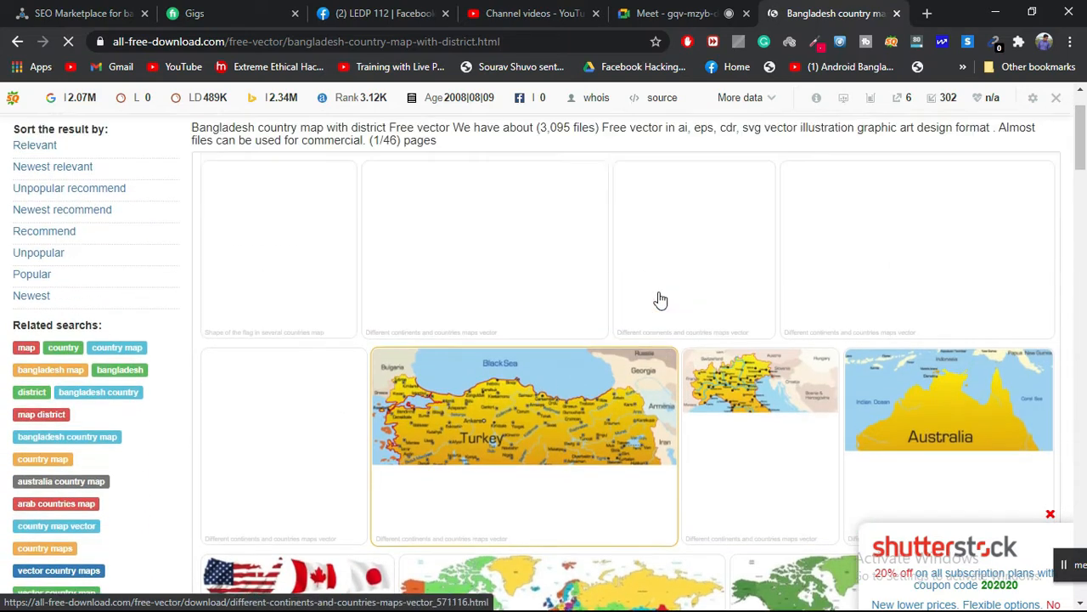
scroll(658, 298, down, 6)
scroll(661, 300, up, 3)
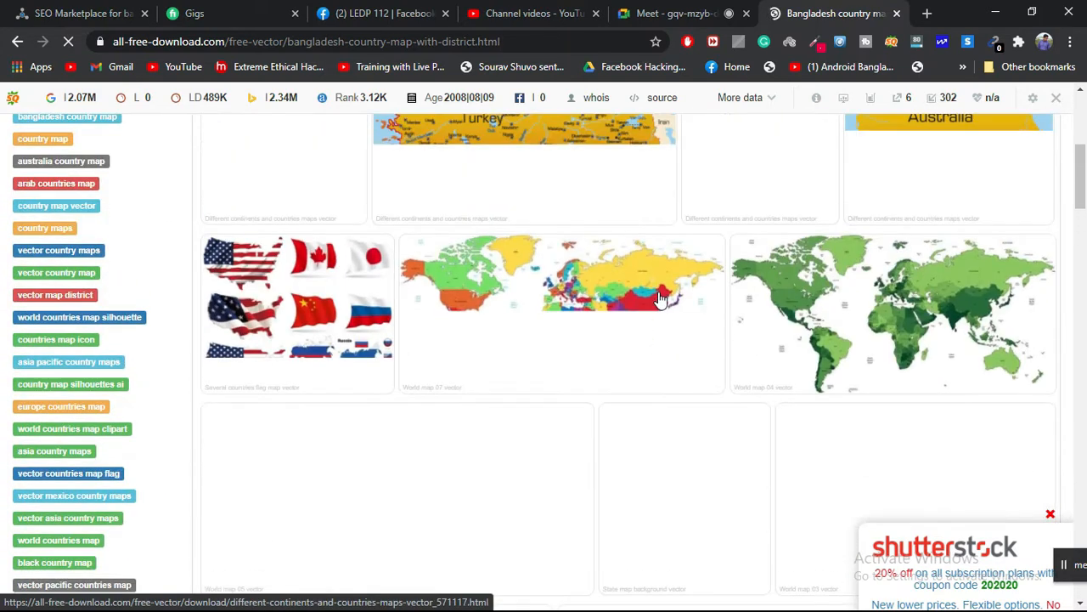
scroll(757, 247, up, 3)
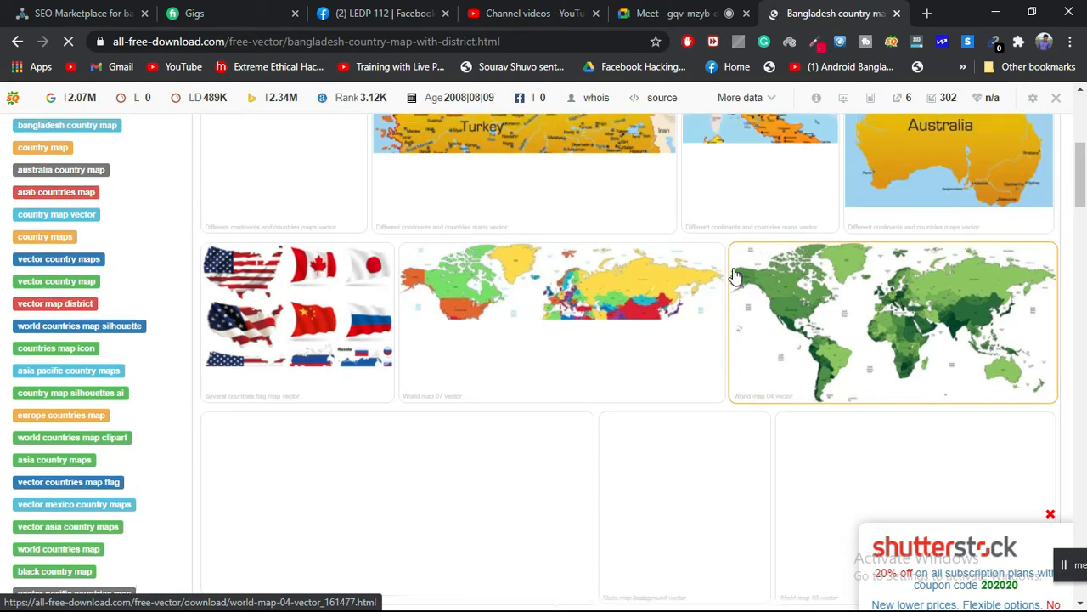
scroll(736, 276, down, 2)
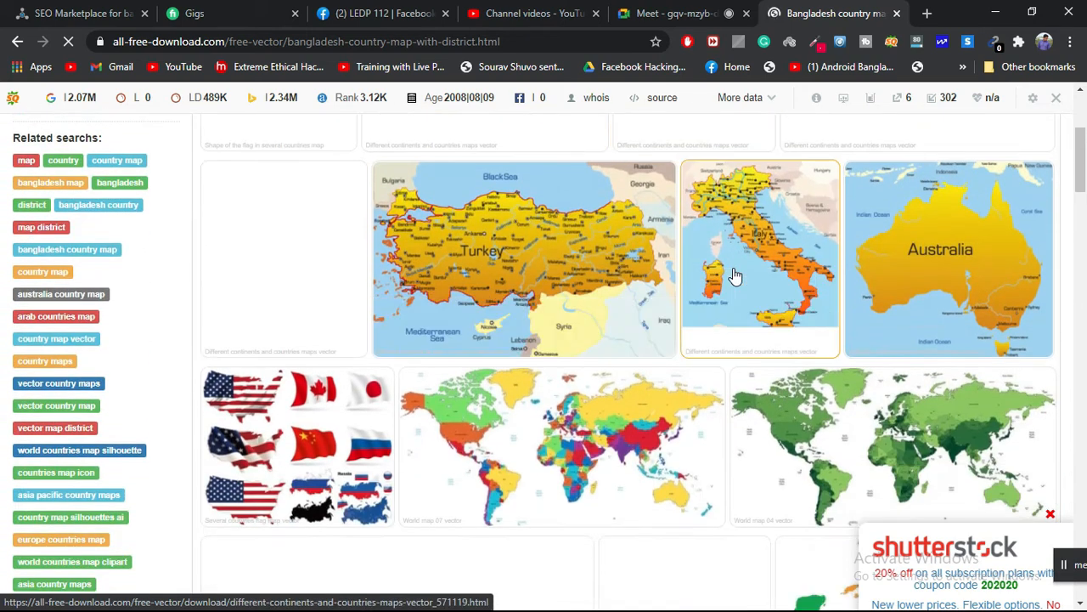
scroll(736, 276, down, 2)
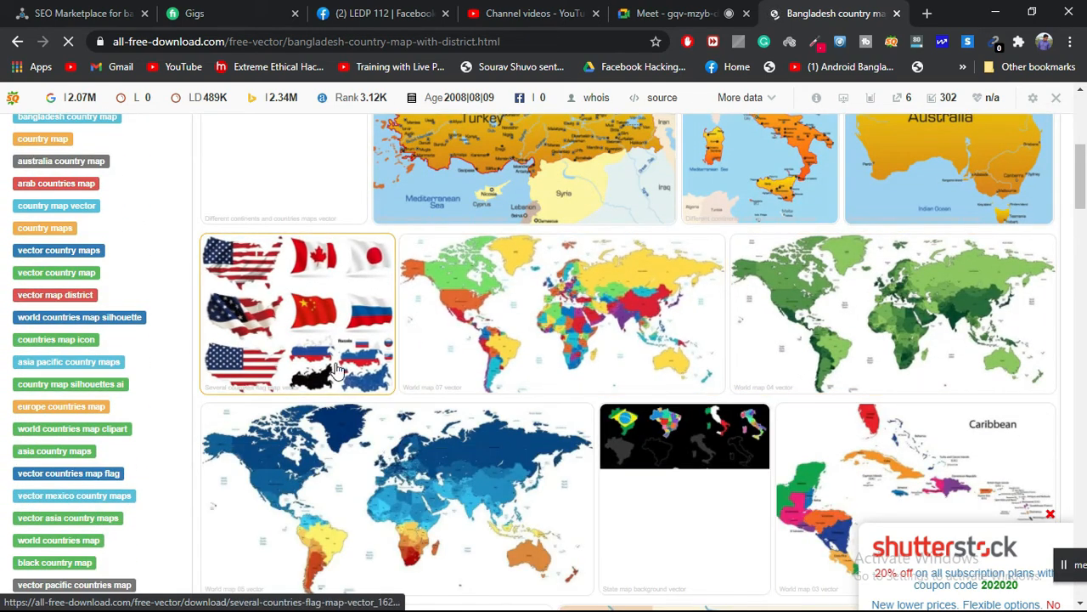
scroll(380, 319, down, 4)
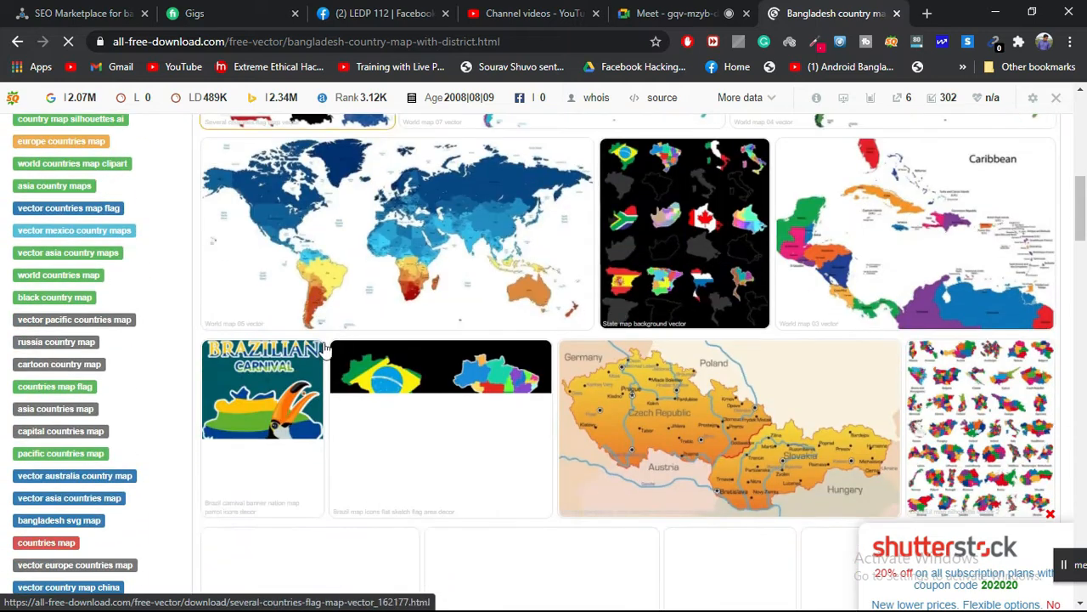
scroll(382, 314, down, 2)
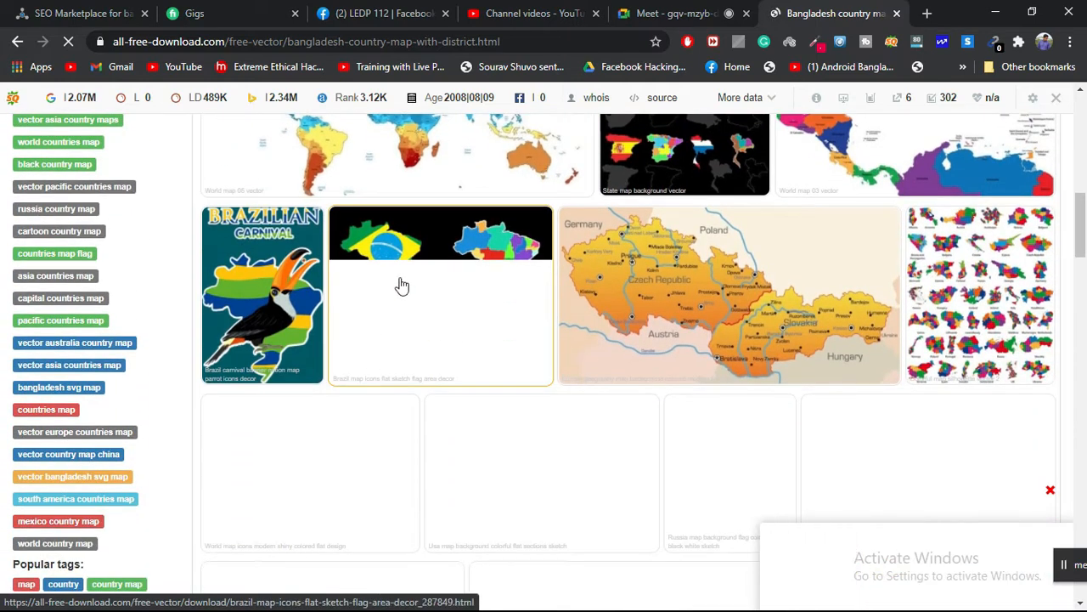
scroll(941, 271, up, 1)
scroll(941, 272, up, 6)
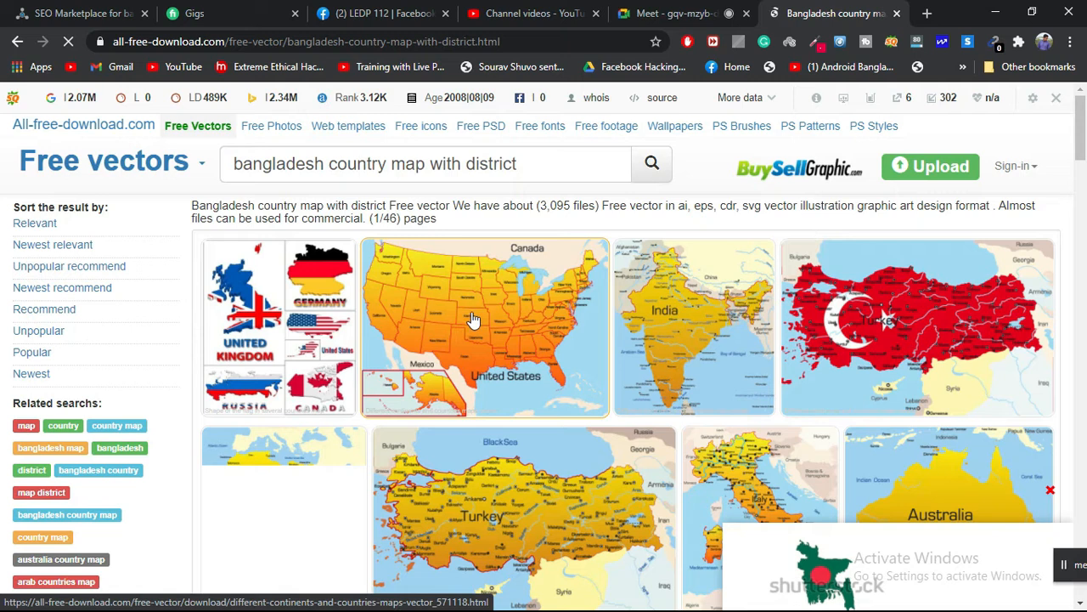
- Bring up the related "bangladesh map" vectors and look through the thumbnails for a suitable Bangladesh map
scroll(490, 319, down, 2)
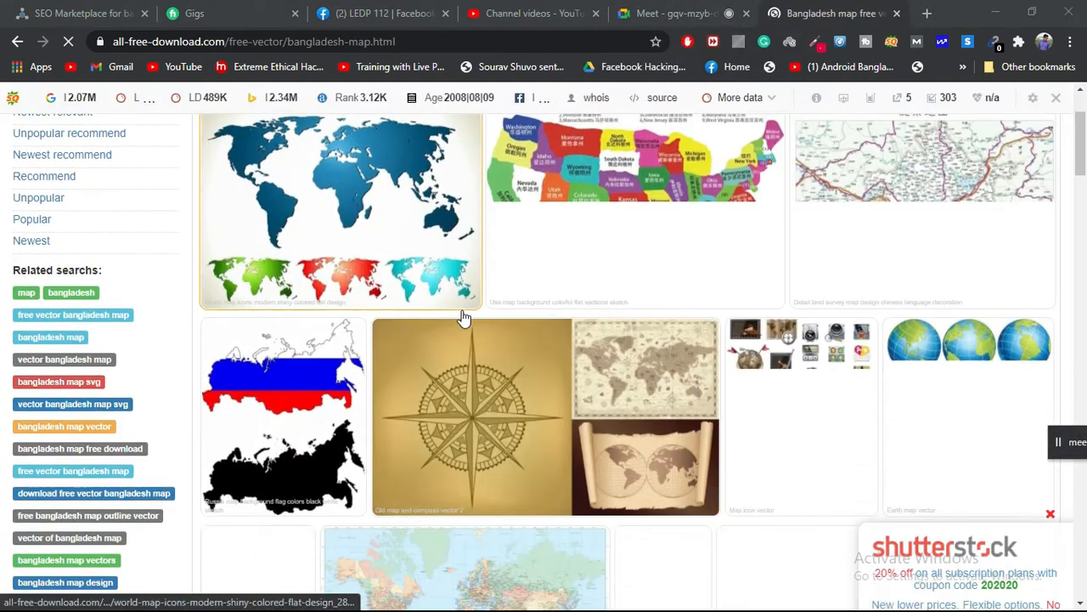
scroll(463, 318, down, 3)
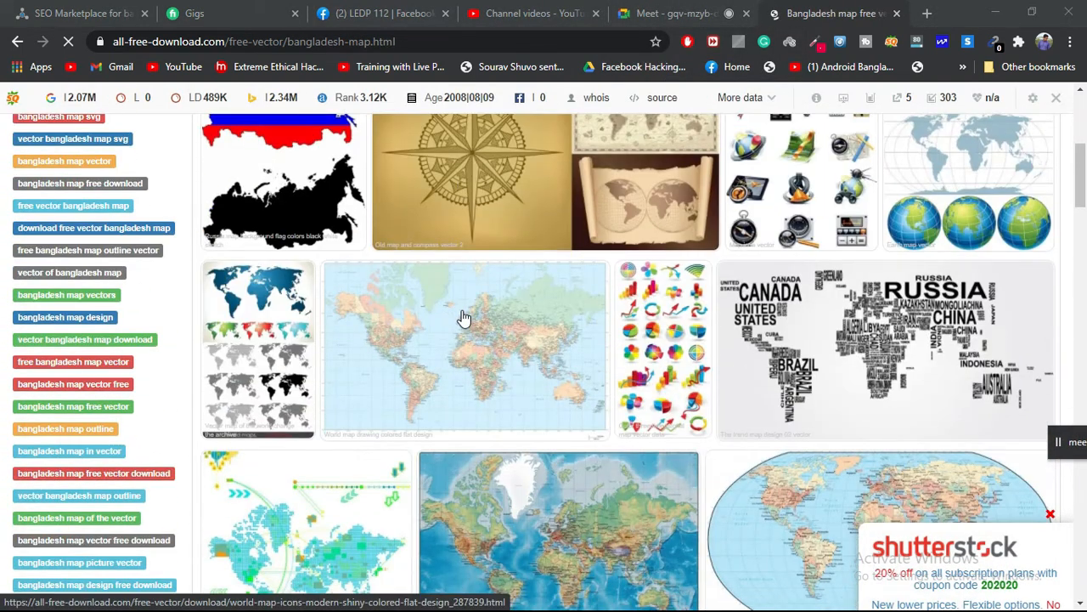
scroll(463, 318, down, 9)
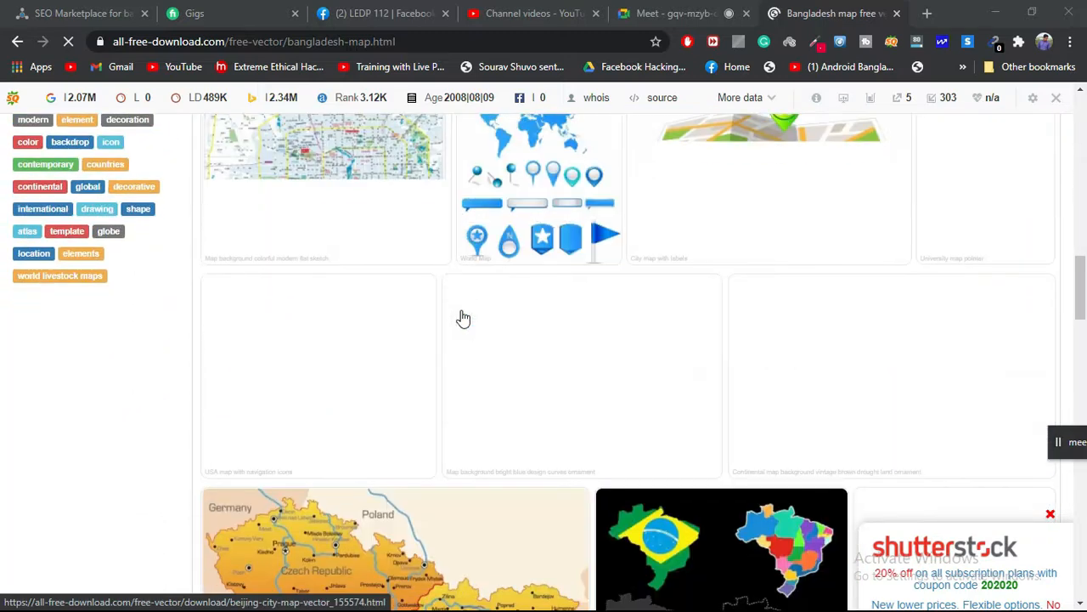
scroll(463, 318, down, 5)
scroll(463, 318, up, 8)
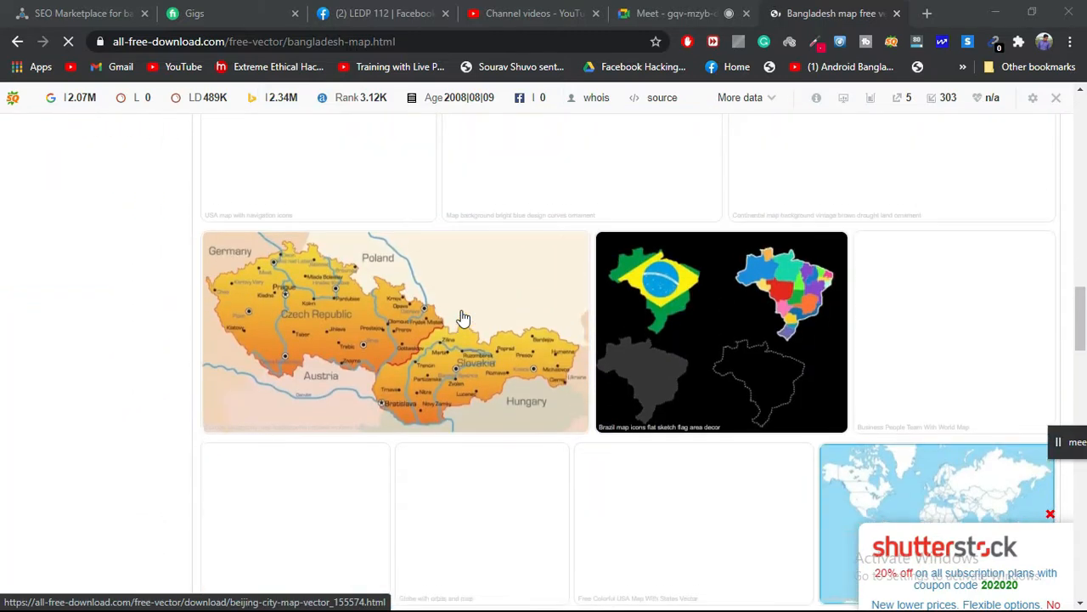
scroll(463, 317, up, 5)
scroll(463, 318, up, 4)
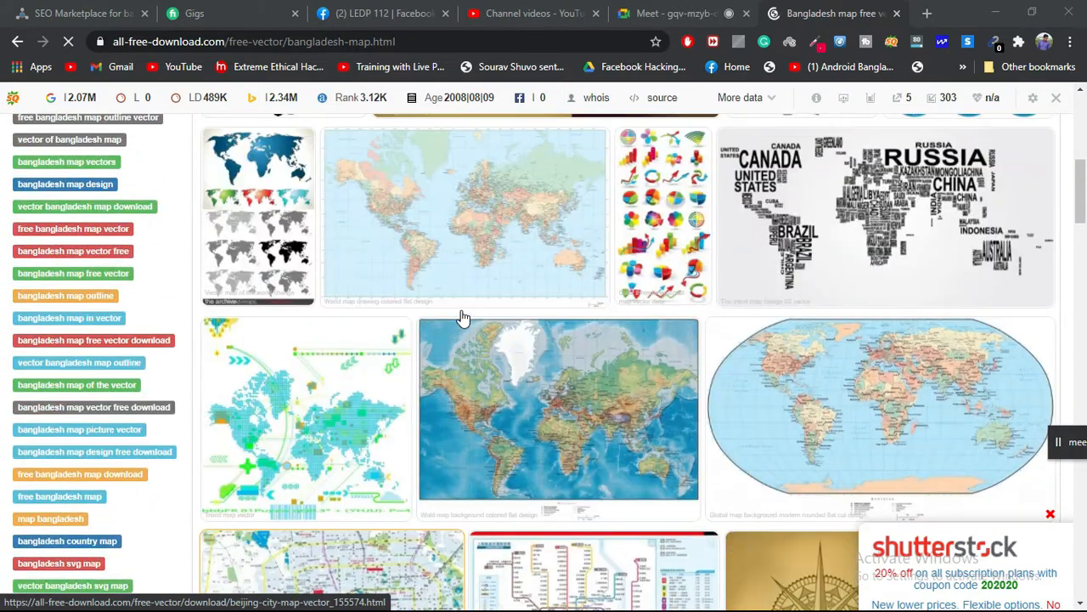
scroll(463, 318, up, 3)
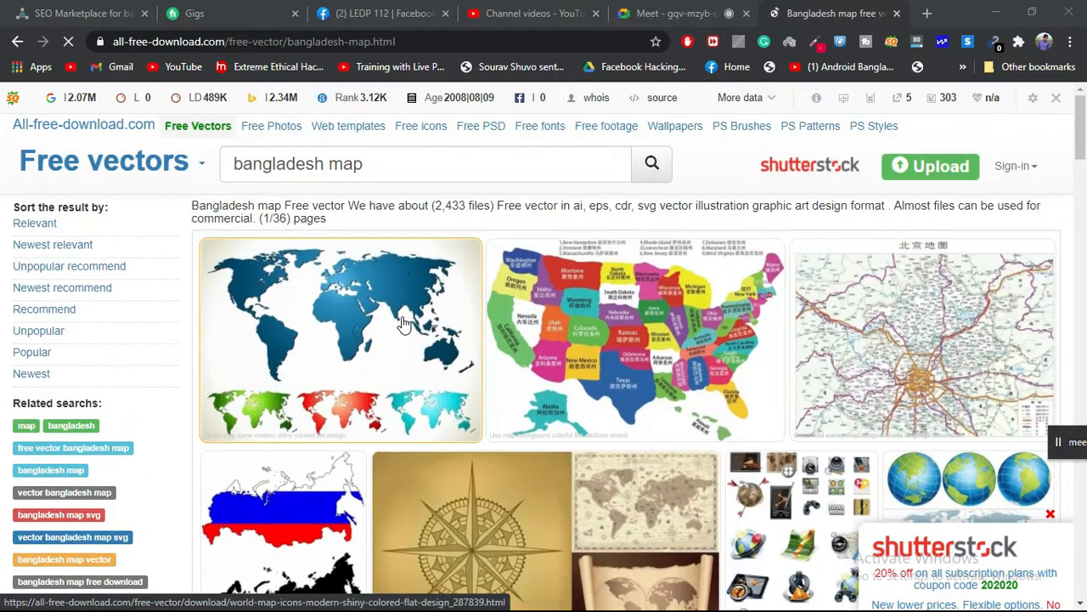
- Open the download page of the "World map icons modern shiny colored flat design" vector and close the Shutterstock pop-up window
scroll(404, 326, down, 2)
click(381, 268)
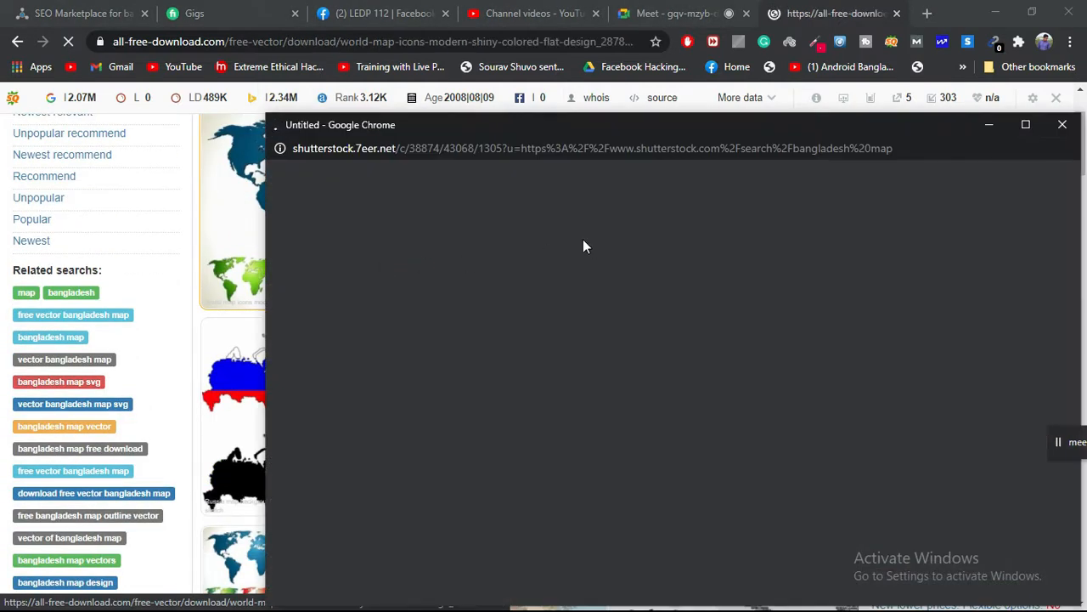
click(1062, 126)
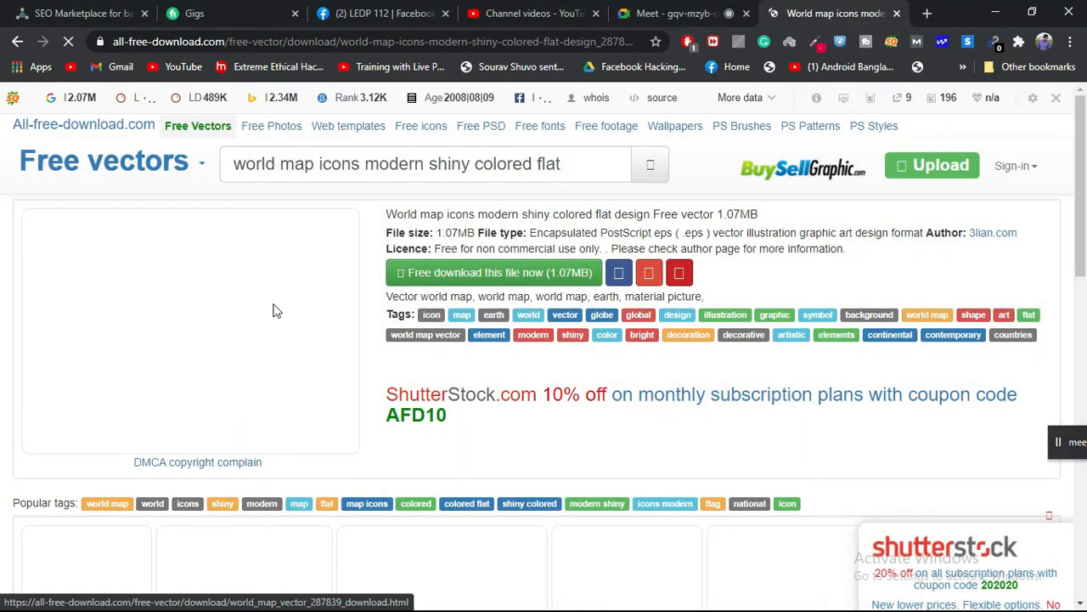
- Download the "World map icons modern shiny colored flat design" vector file and look through the related vectors on the download page
click(470, 274)
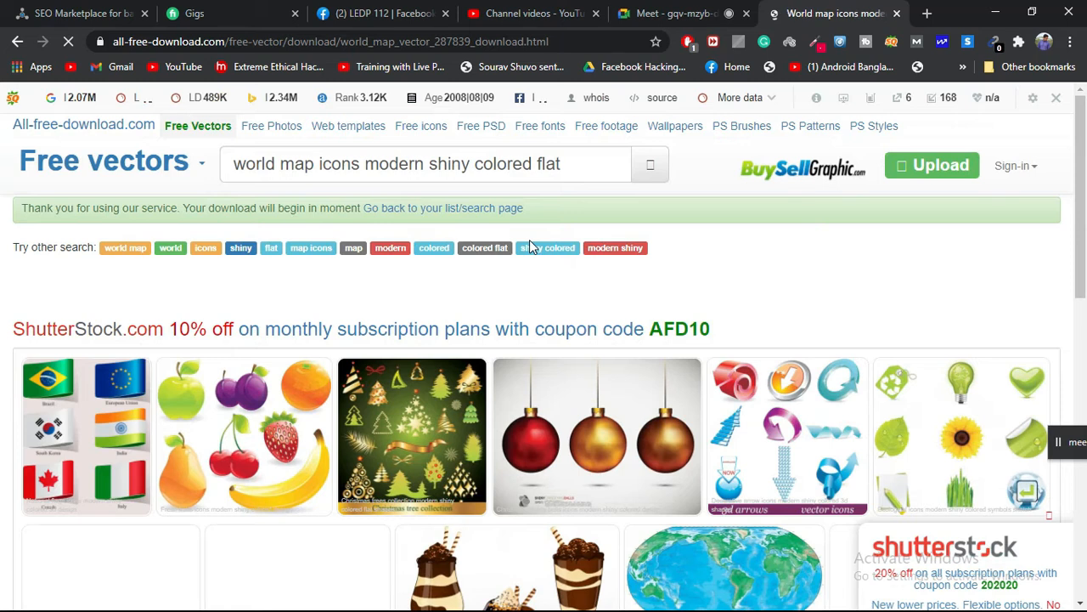
scroll(543, 259, down, 1)
scroll(726, 208, up, 1)
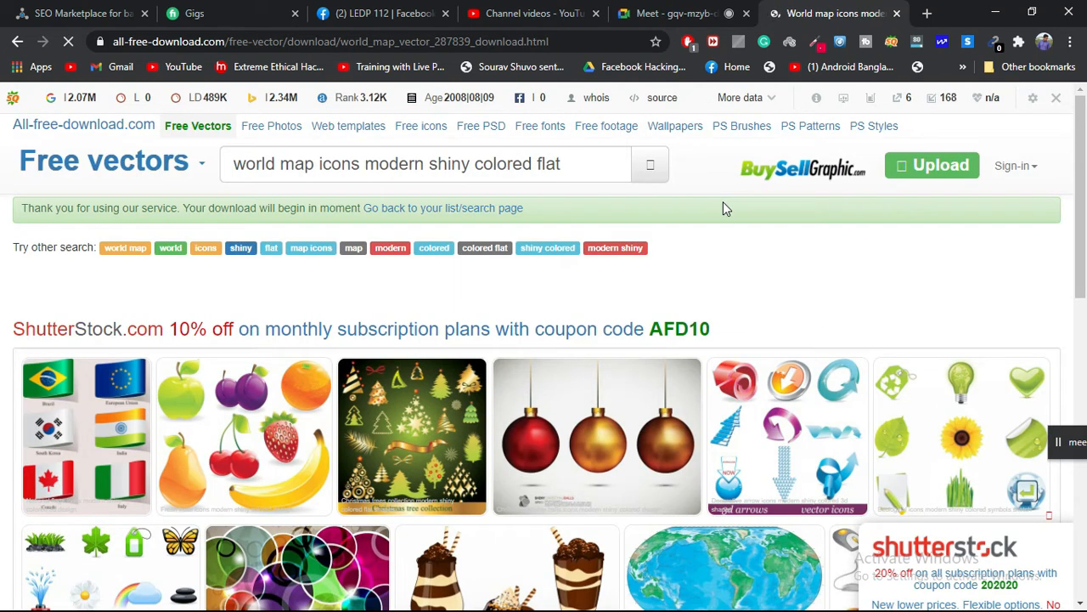
scroll(723, 202, down, 3)
scroll(724, 201, up, 3)
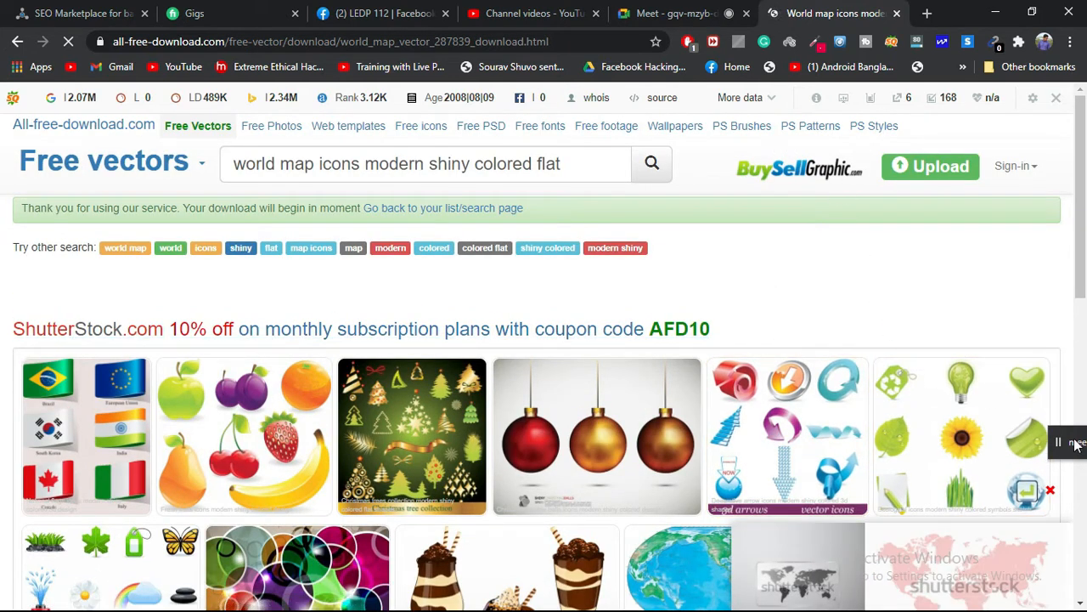
scroll(773, 382, down, 3)
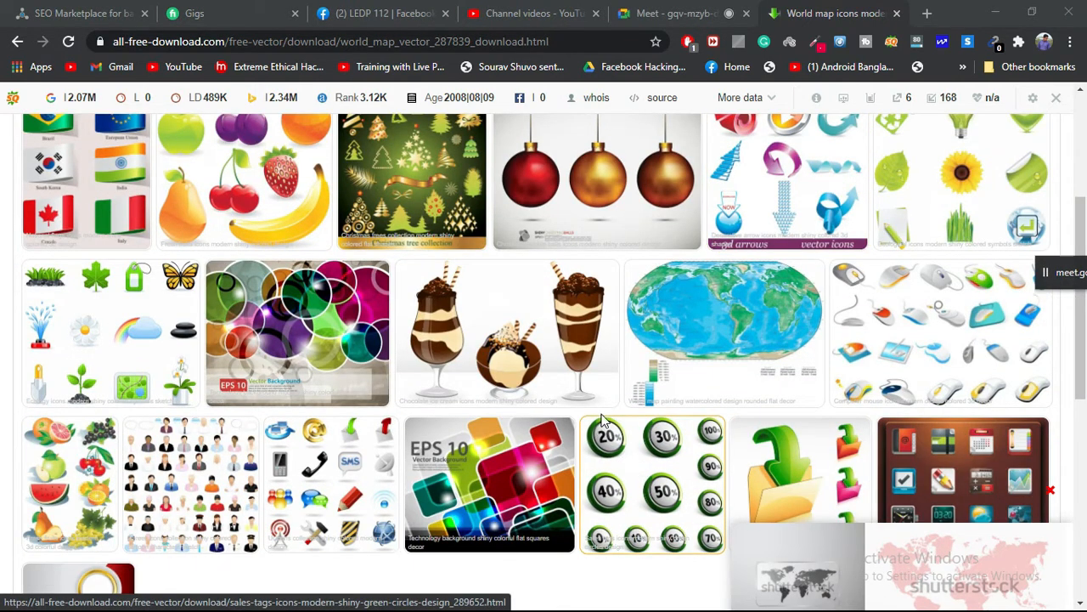
scroll(602, 427, up, 3)
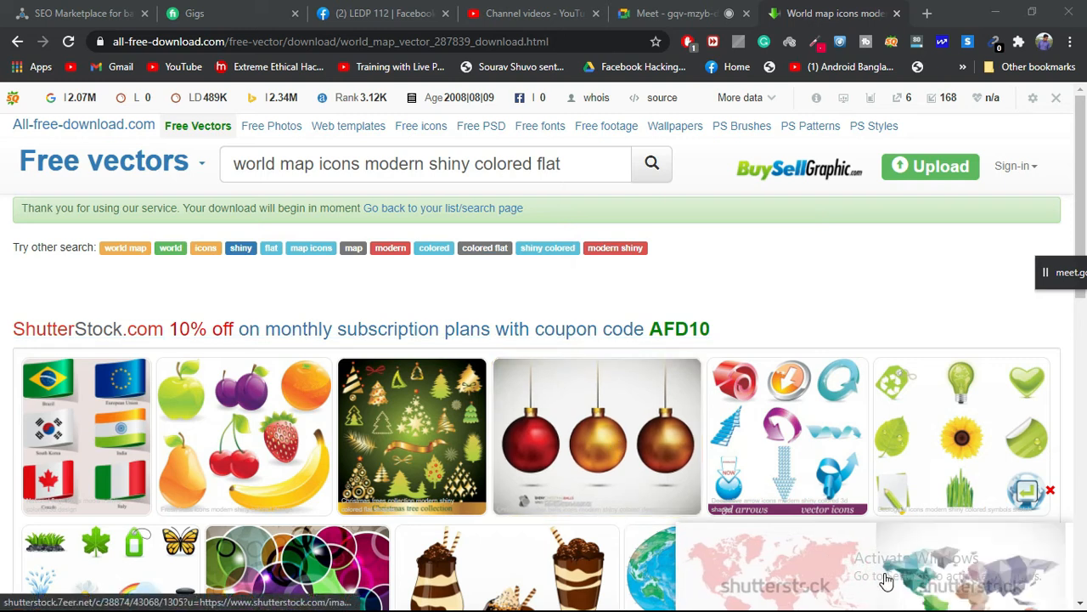
scroll(234, 427, down, 2)
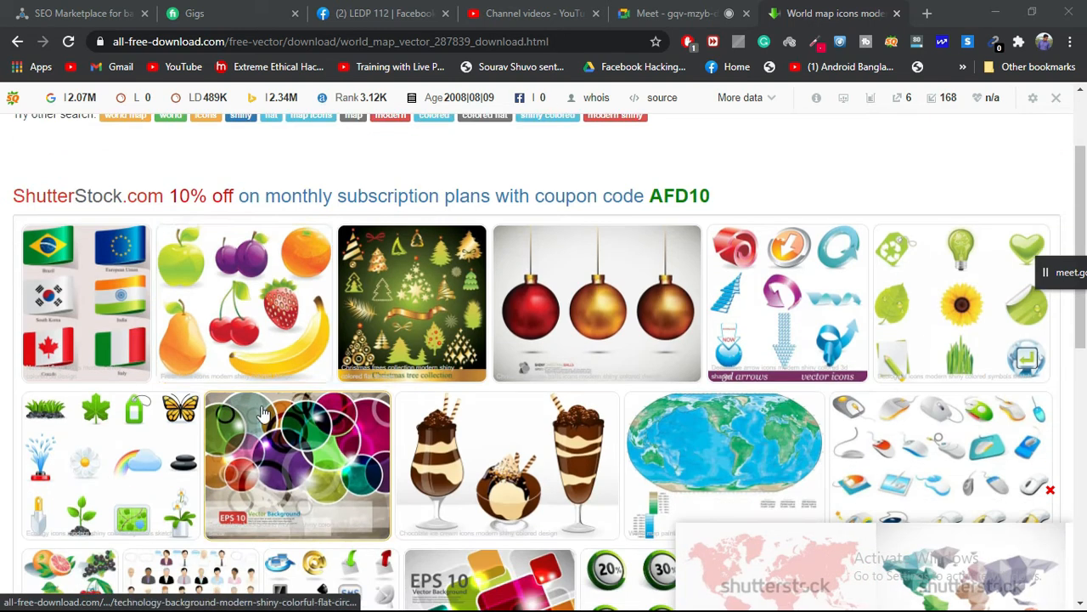
- Open the "Fresh fruits icons modern shiny colored design" vector page and examine its file type and related vectors
click(145, 321)
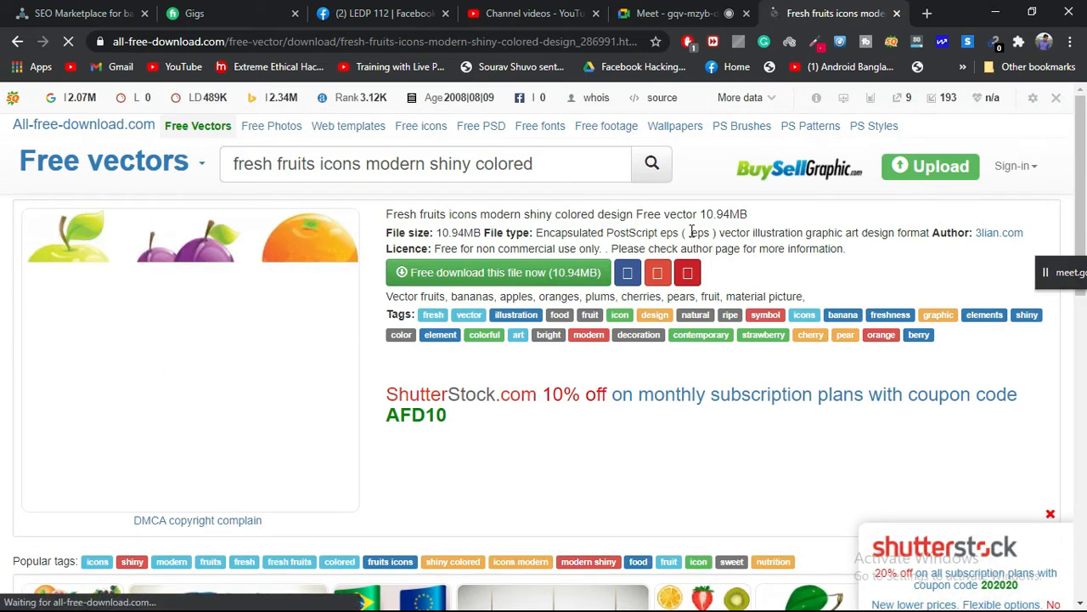
drag(686, 232, 712, 234)
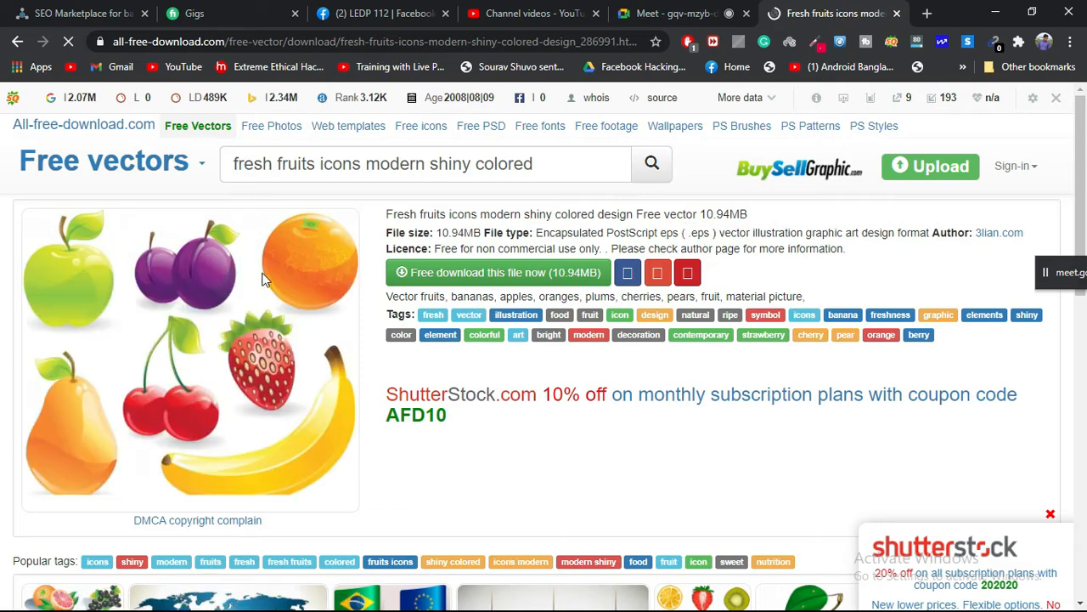
scroll(311, 415, down, 3)
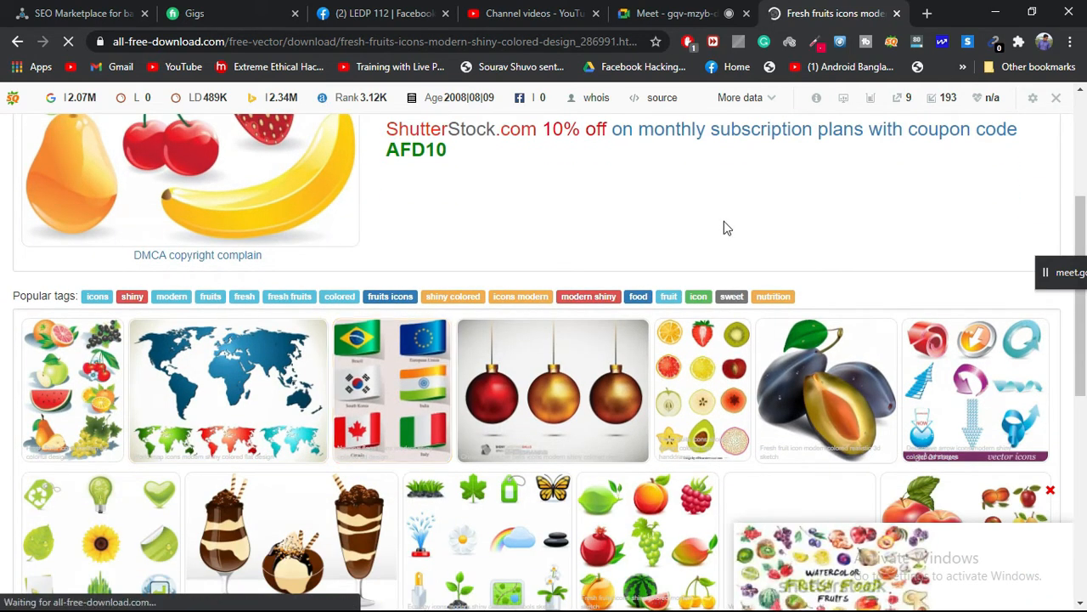
- Switch to the Google Meet call and move the screen-sharing bar clear of the participants' controls
click(695, 10)
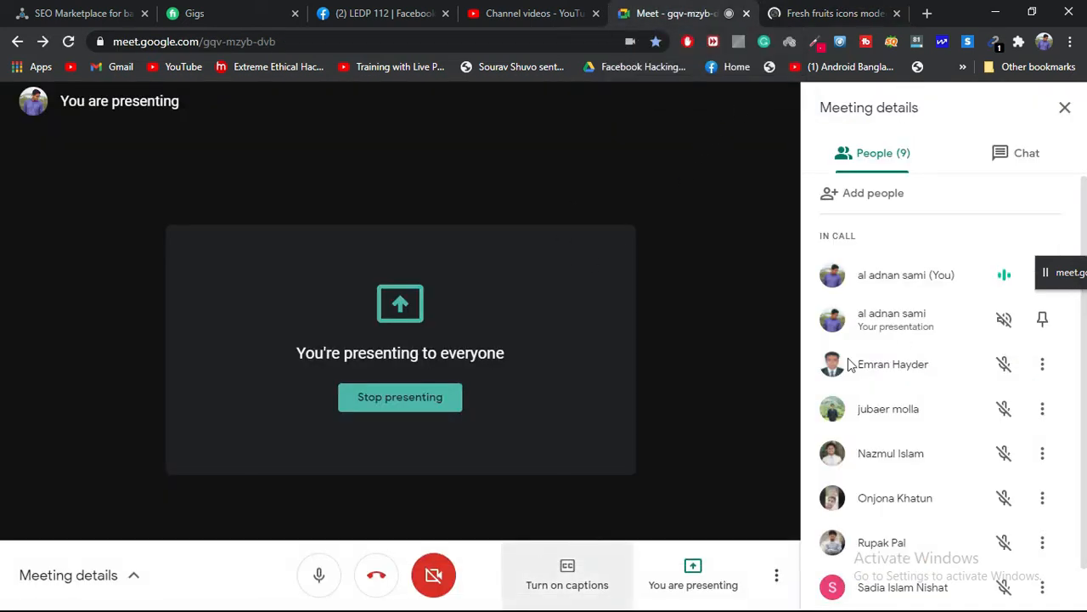
drag(1055, 283, 1060, 207)
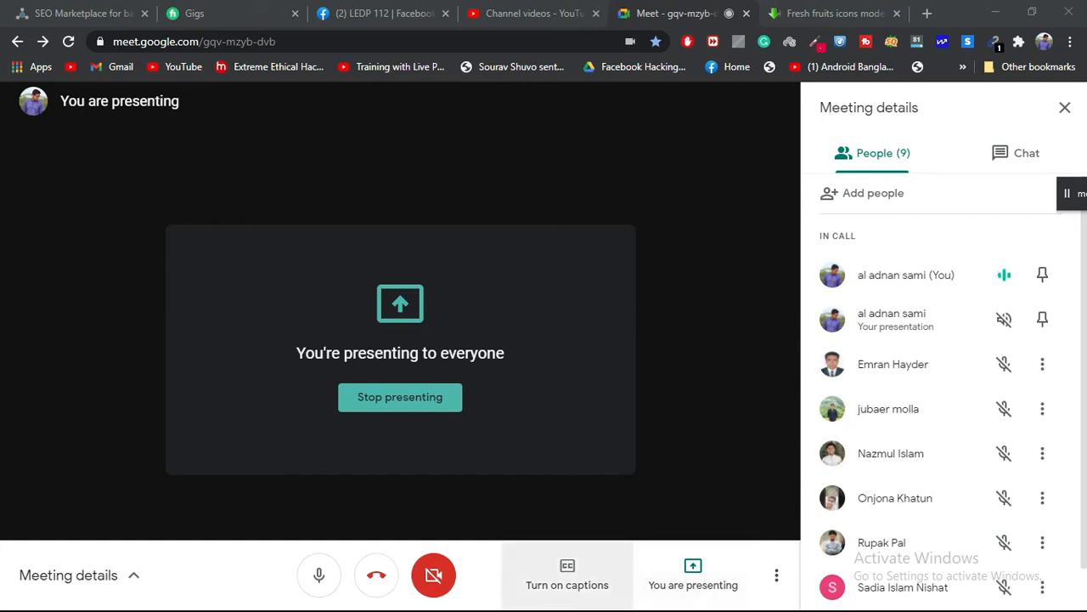
- Switch to Illustrator and create a new document from the Postcard preset, viewed at 100% zoom
key(super)
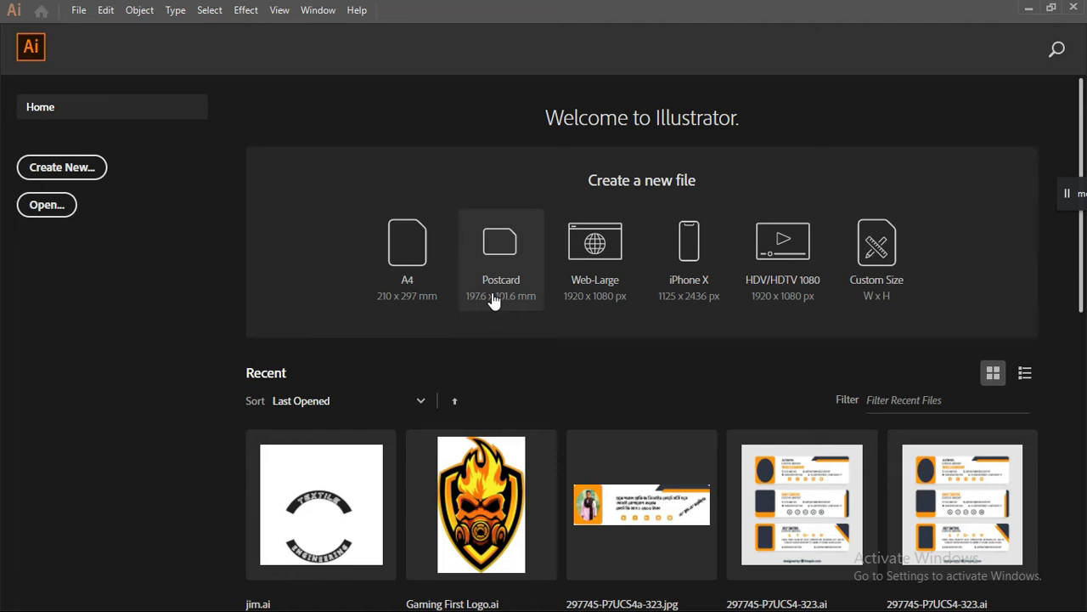
click(501, 299)
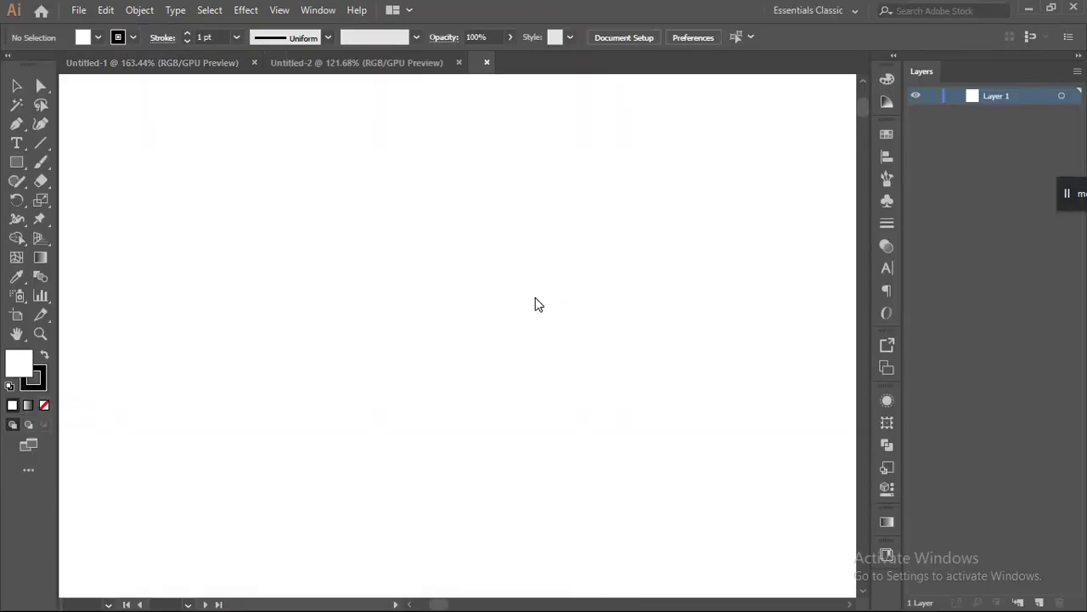
key(ctrl+1)
key(ctrl+equal)
key(ctrl+minus)
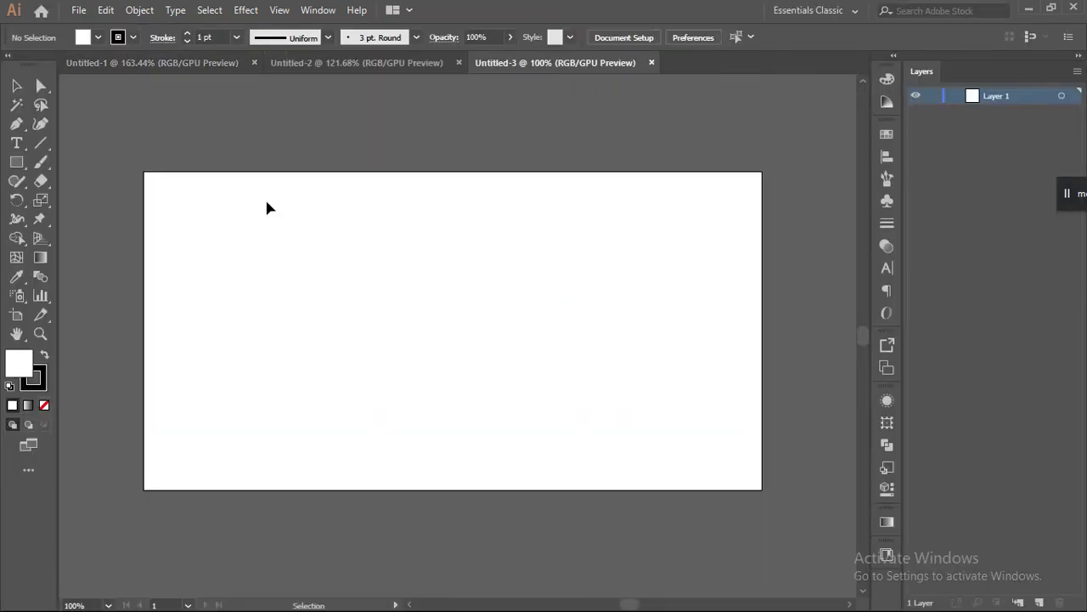
- Close the Untitled-1 and Untitled-2 documents, keeping only the new postcard document open
click(254, 64)
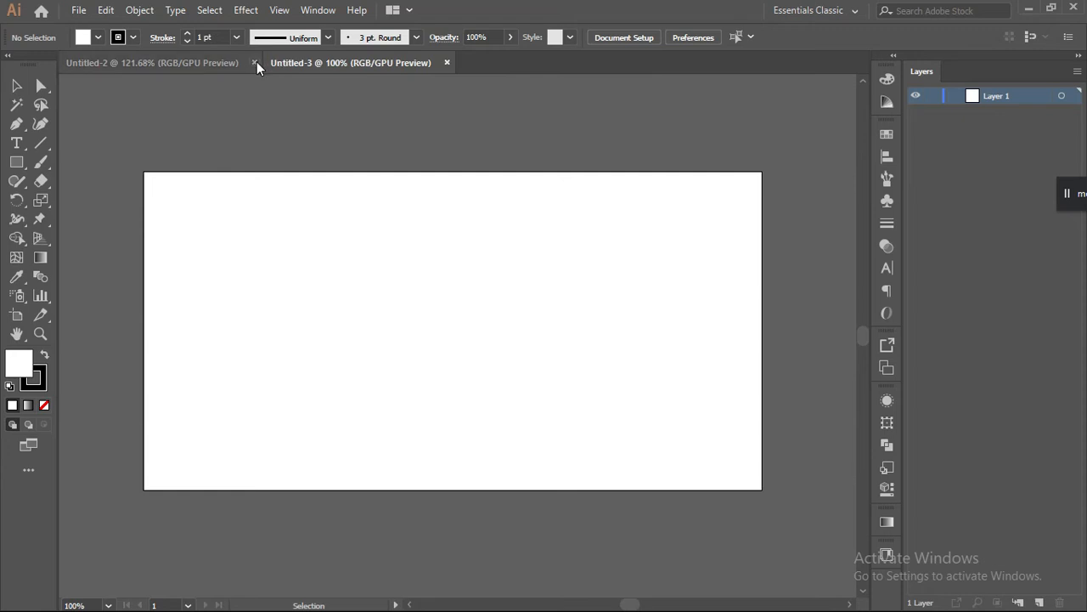
click(254, 64)
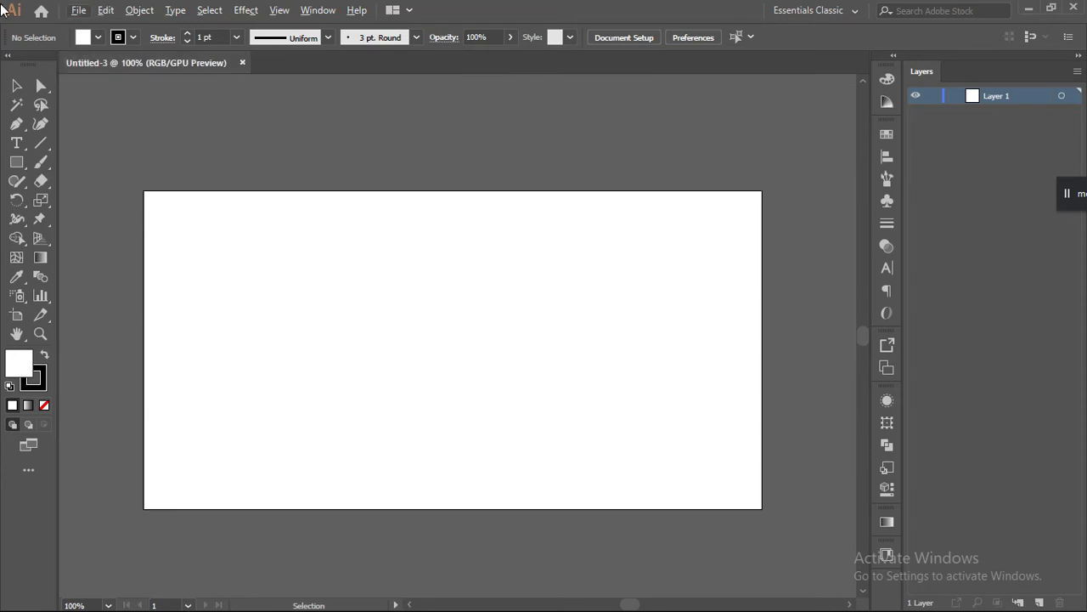
scroll(465, 280, down, 1)
scroll(465, 280, up, 1)
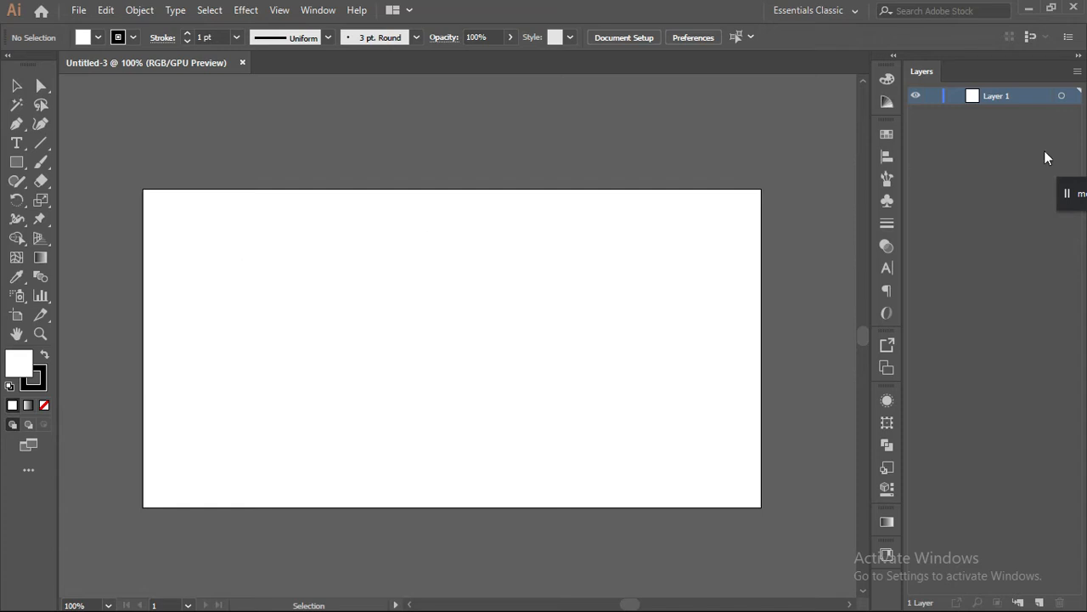
drag(1074, 194, 1023, 233)
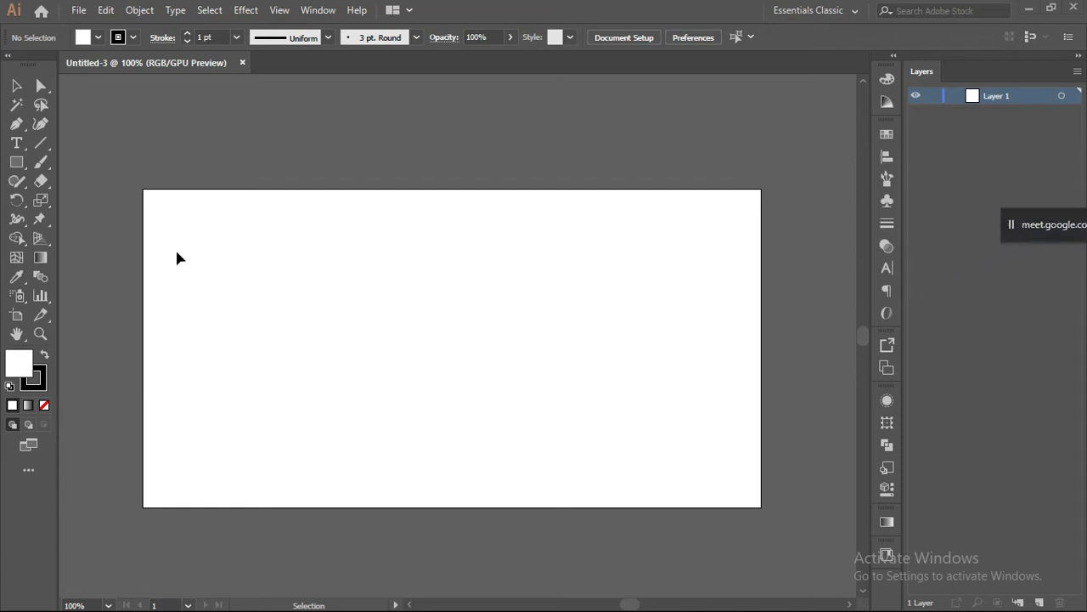
scroll(179, 257, down, 1)
scroll(110, 267, up, 1)
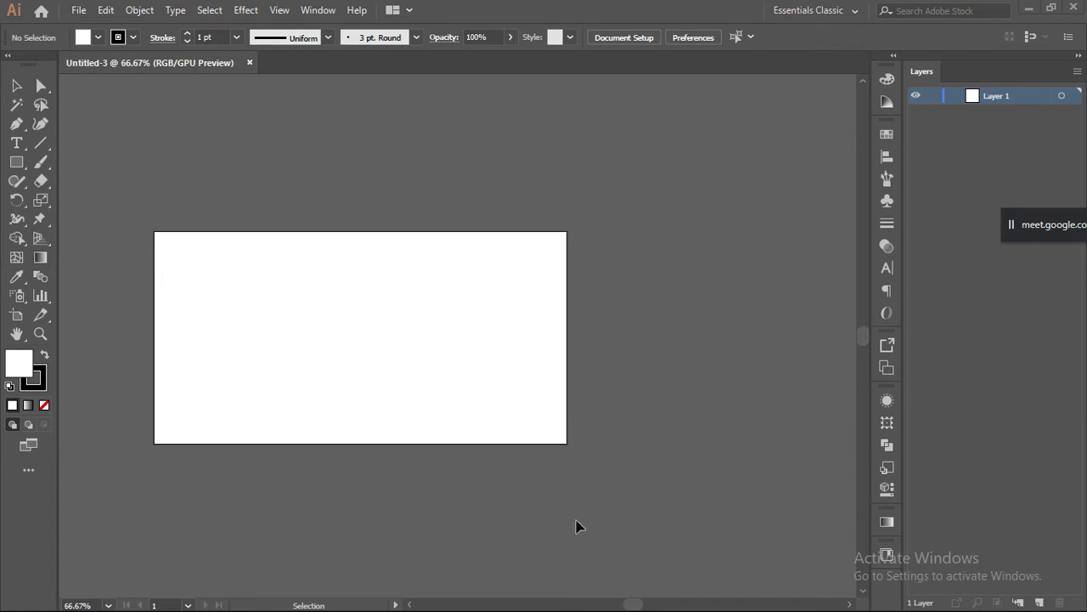
drag(635, 605, 633, 604)
scroll(699, 335, up, 1)
scroll(547, 327, down, 1)
scroll(475, 327, up, 1)
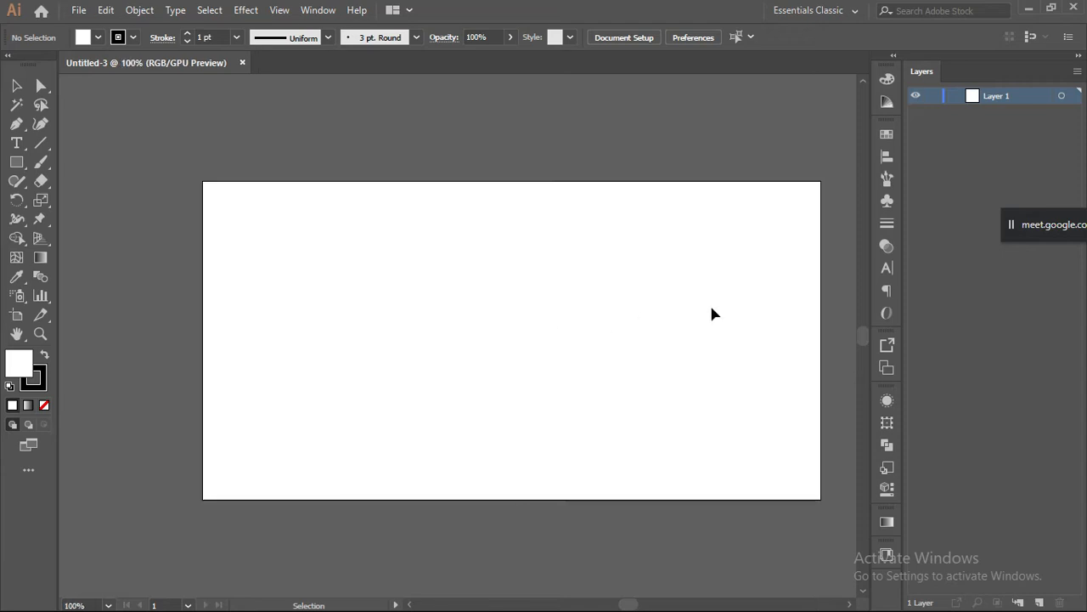
scroll(624, 600, right, 2)
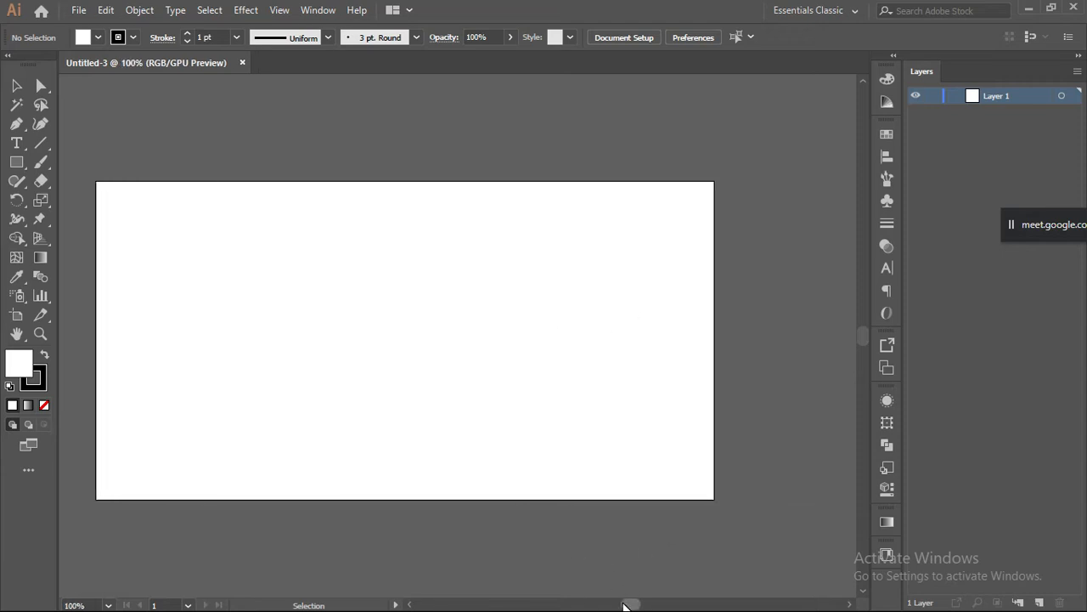
scroll(626, 603, left, 1)
- Look through Quick access and the desktop's Delete folder for a file to place, and close the Place dialog without choosing one
click(85, 12)
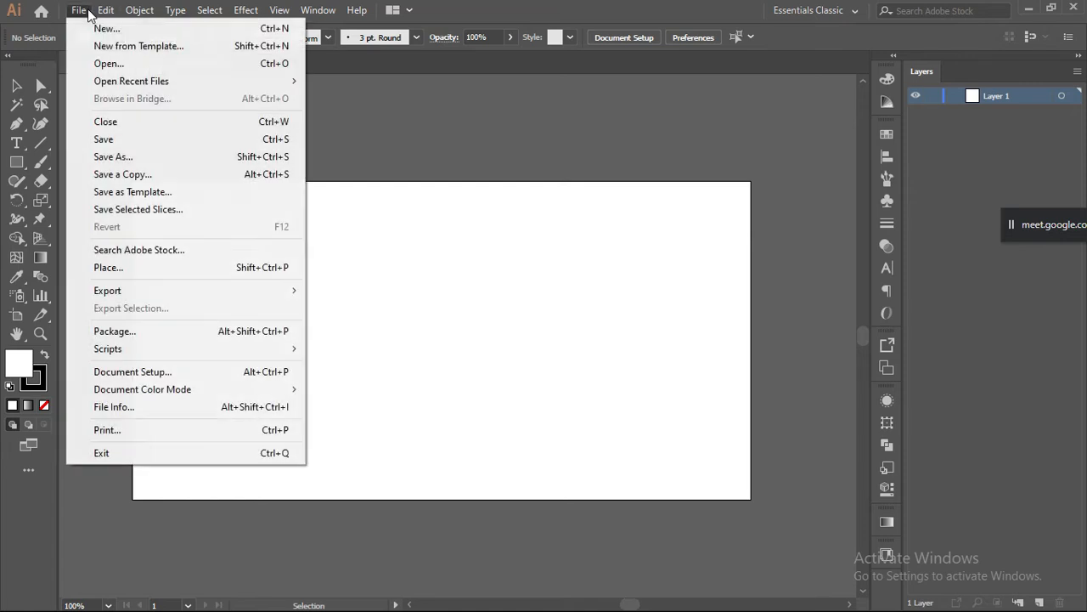
mouse_move(139, 11)
mouse_move(78, 10)
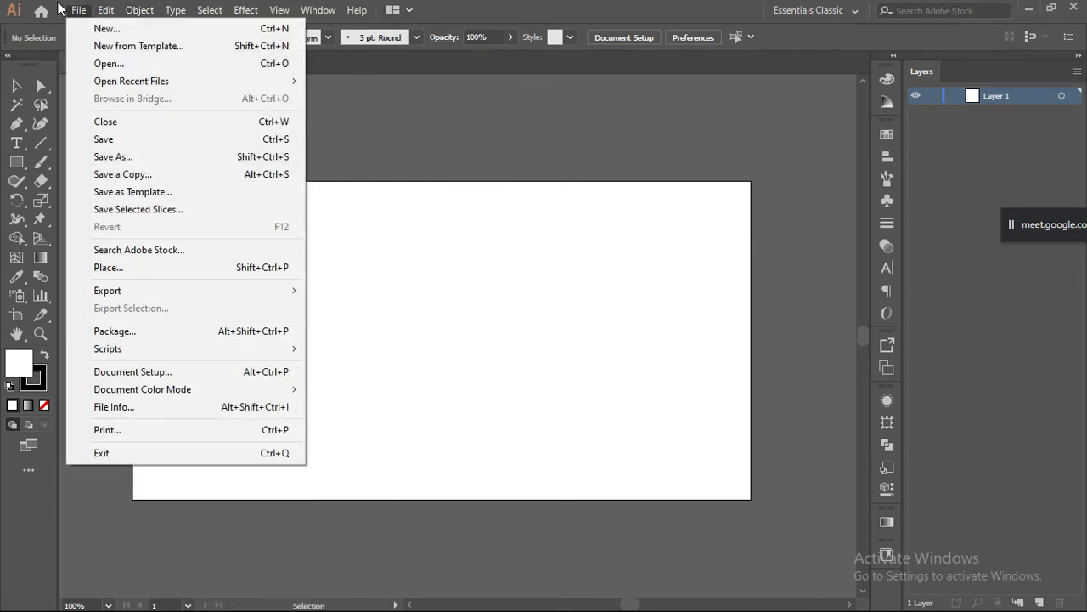
click(109, 267)
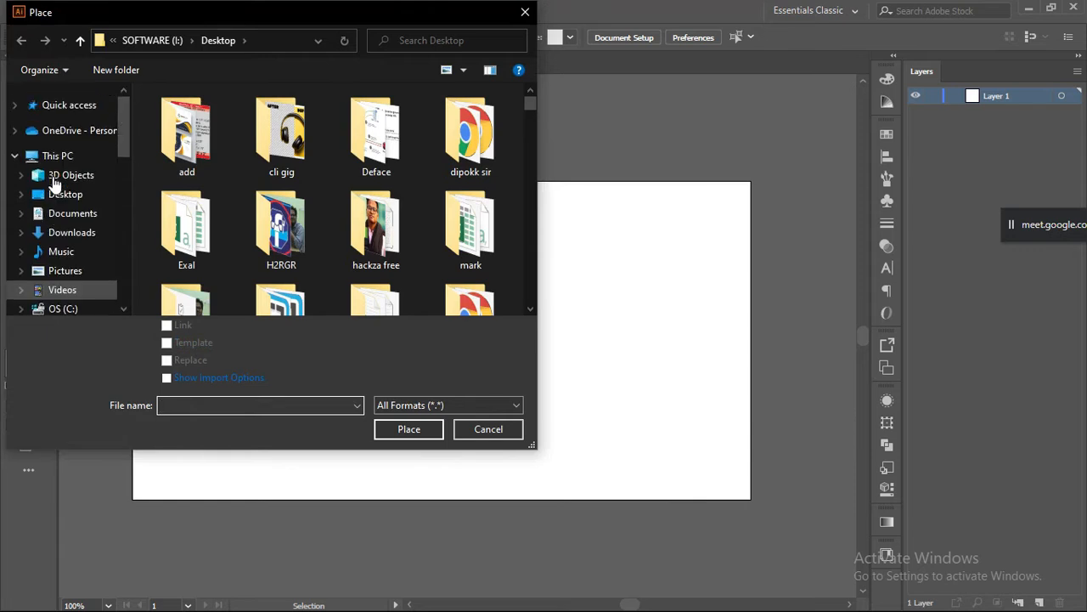
click(56, 105)
scroll(324, 175, down, 2)
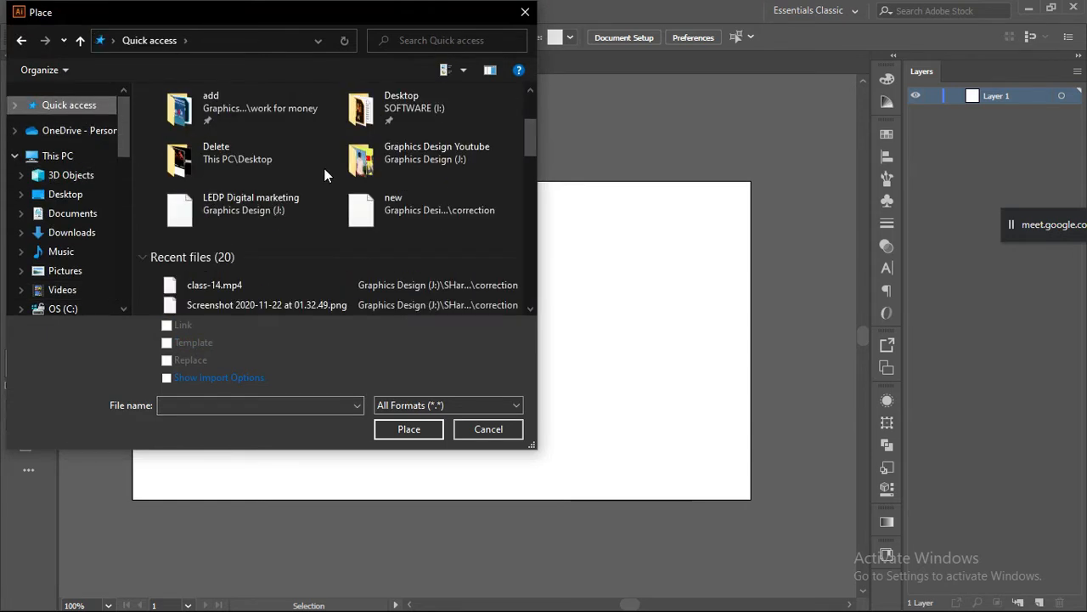
scroll(325, 175, down, 2)
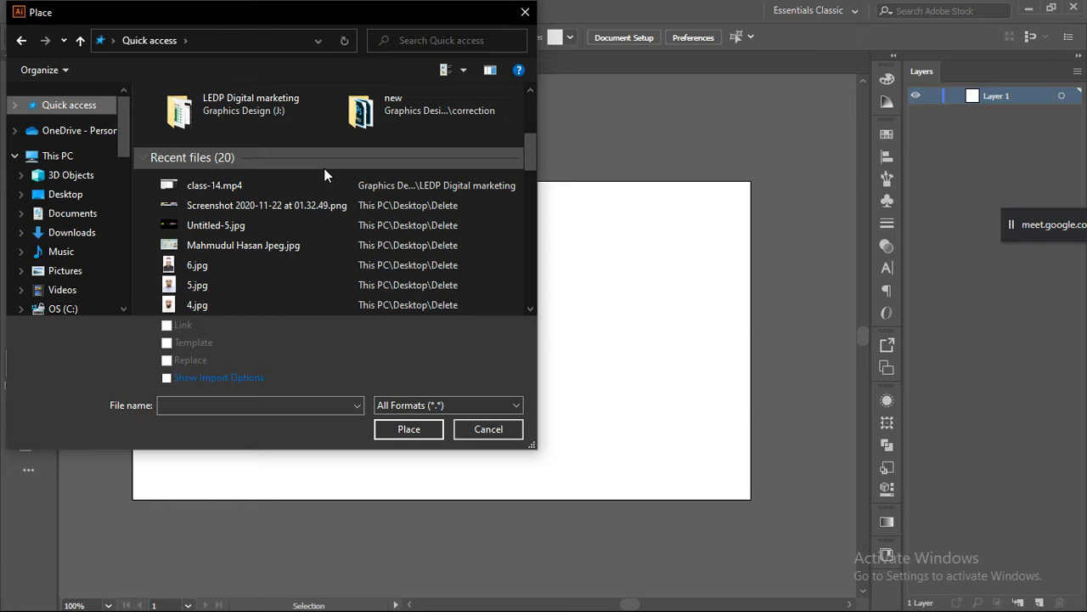
scroll(324, 175, down, 5)
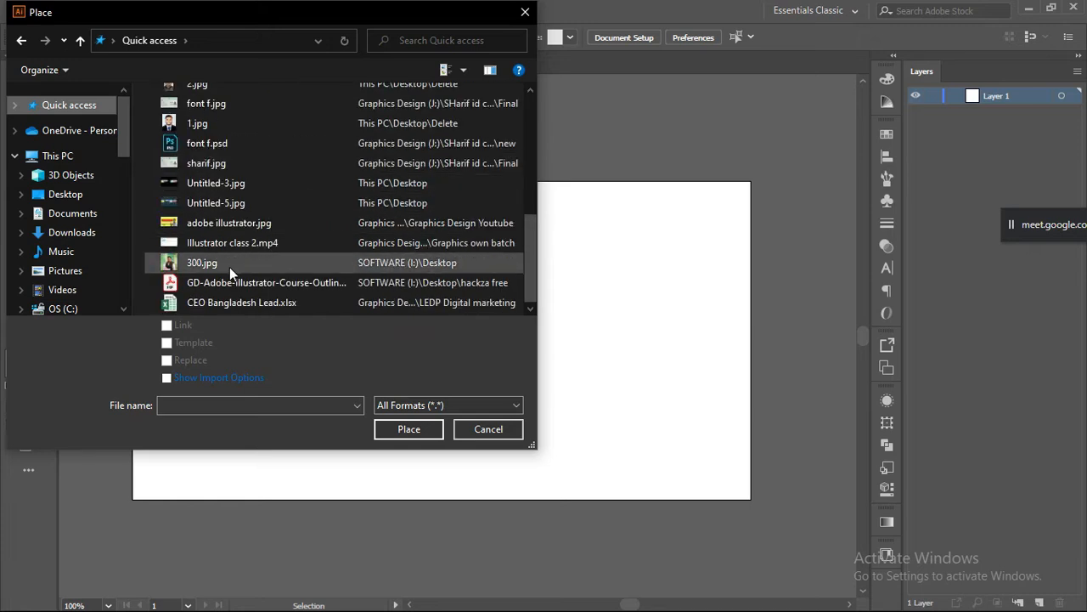
click(51, 195)
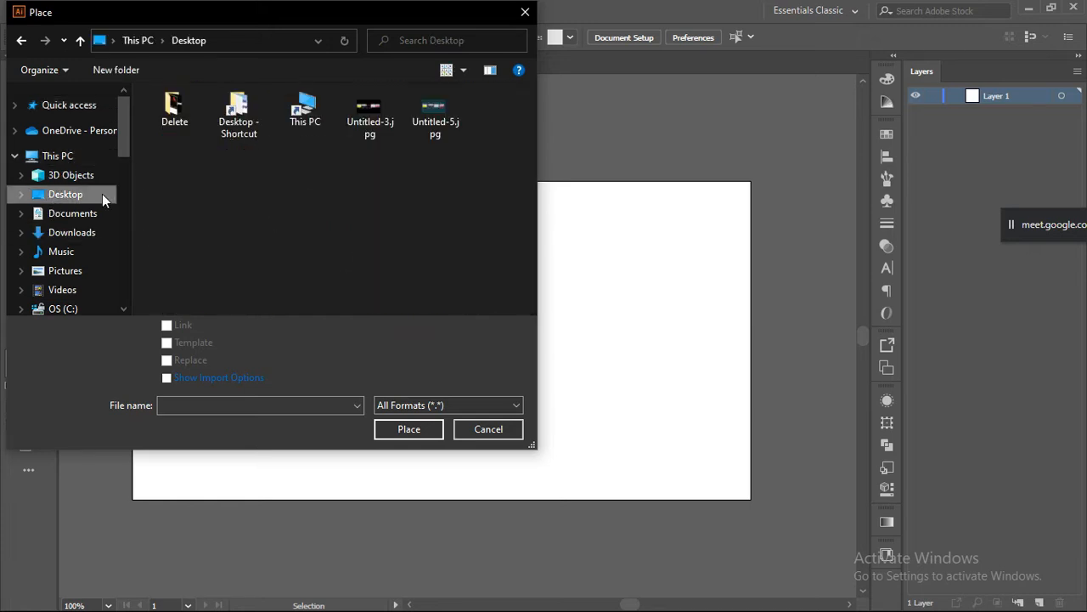
double_click(174, 108)
scroll(280, 175, down, 1)
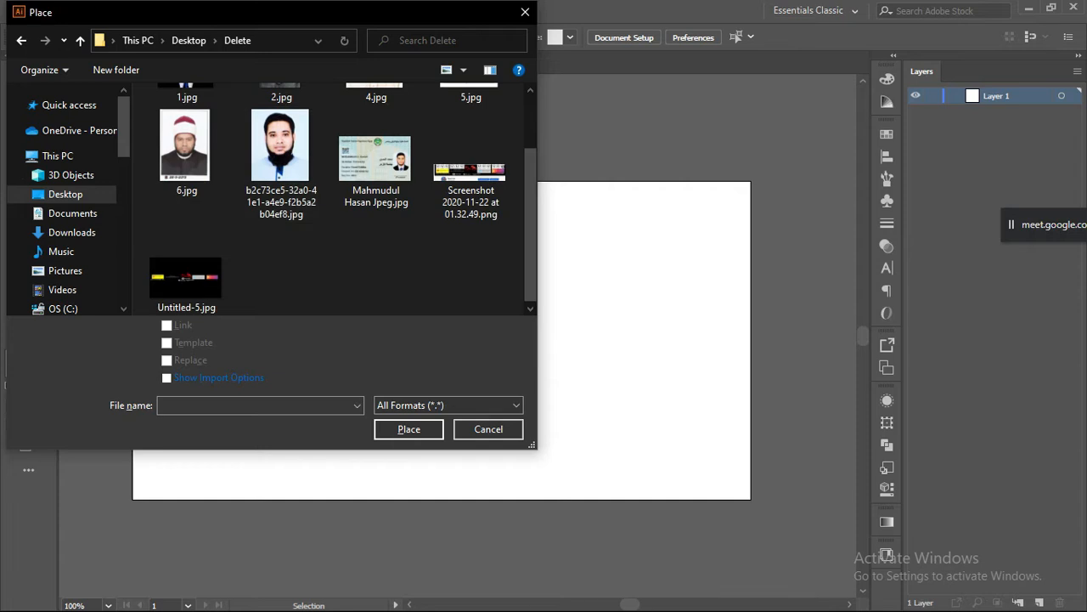
click(525, 12)
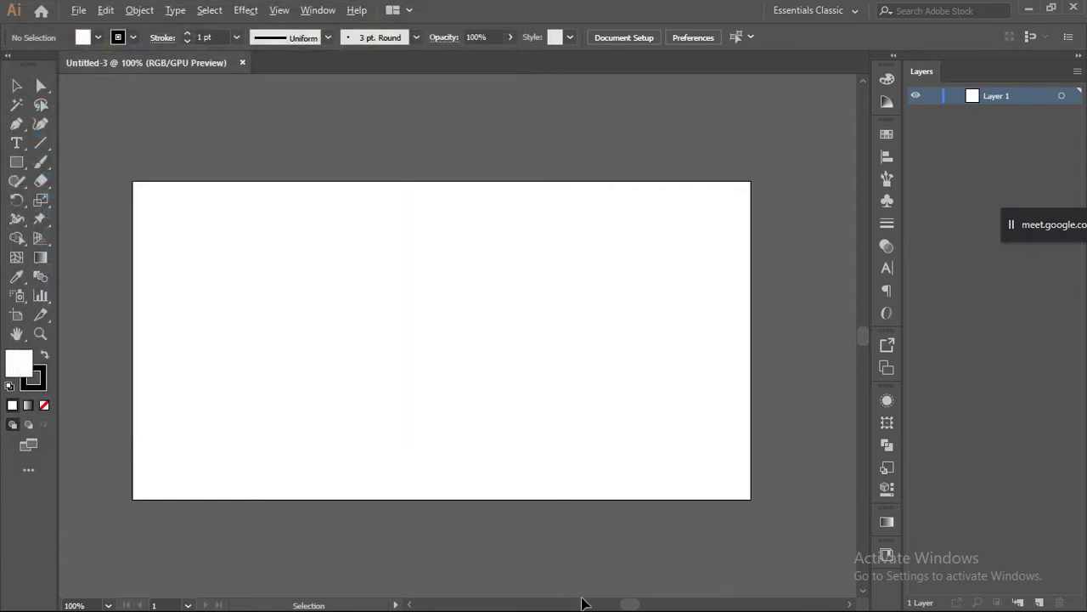
- Switch to the Google Meet window to check on the call
key(super)
mouse_move(606, 595)
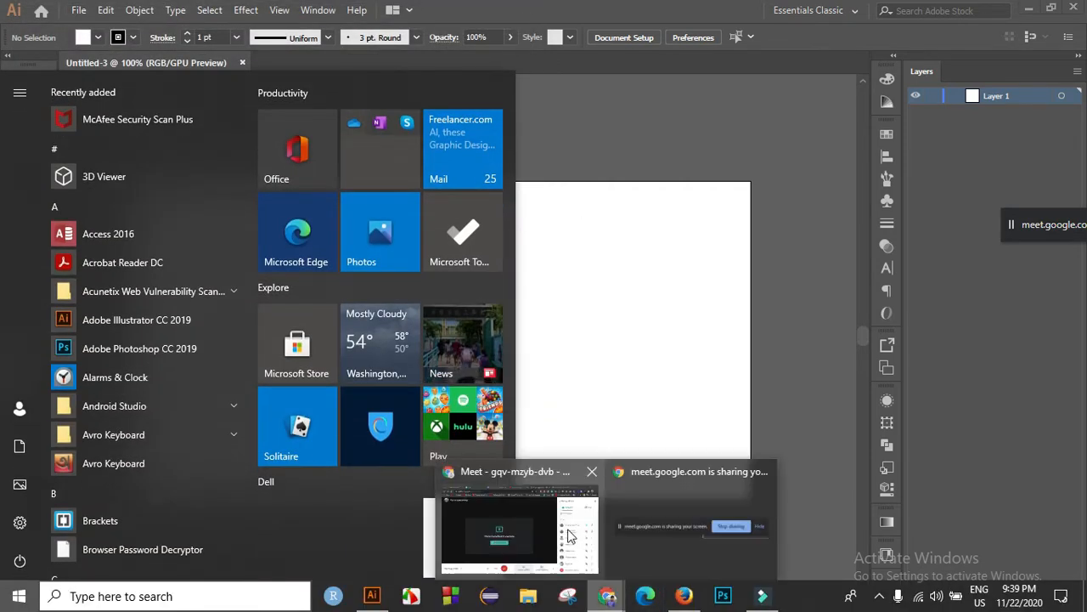
click(568, 532)
click(701, 176)
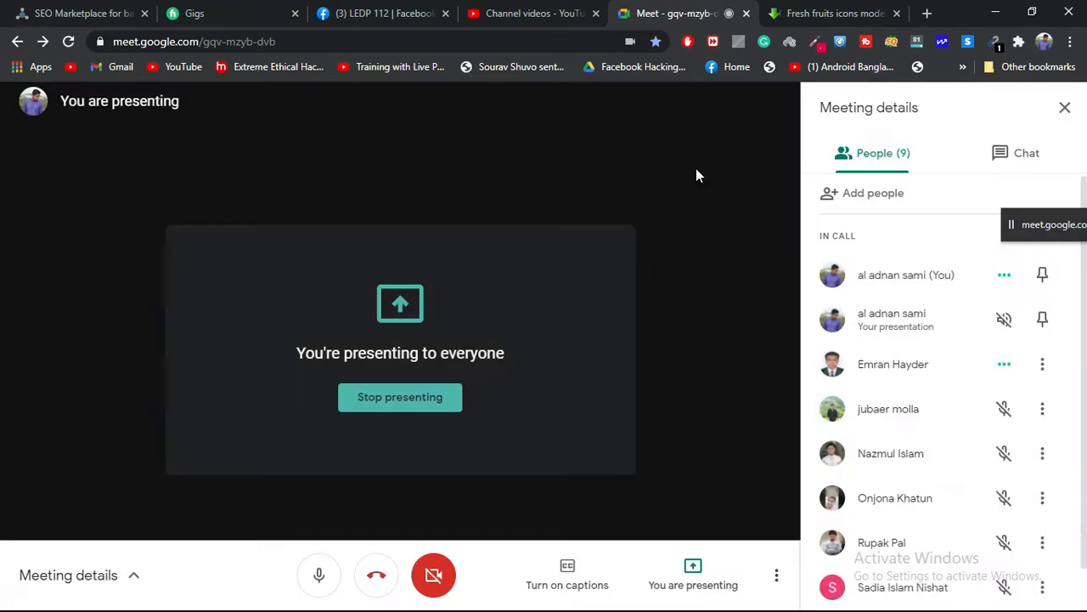
- Switch back to Illustrator and open the Place dialog for the postcard document
key(super)
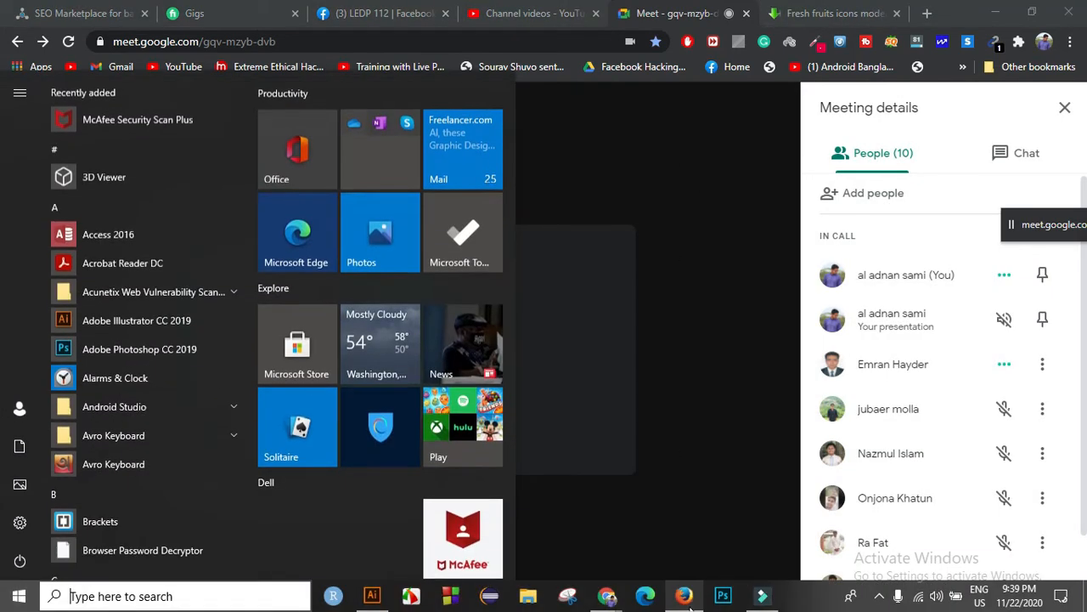
mouse_move(616, 602)
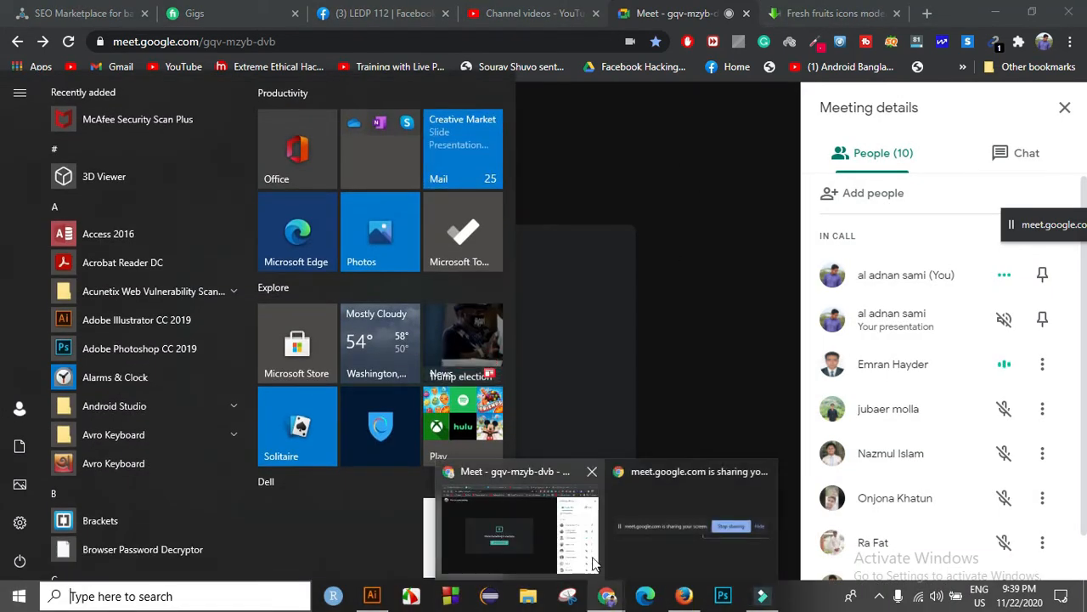
mouse_move(372, 596)
click(371, 535)
click(78, 11)
click(121, 271)
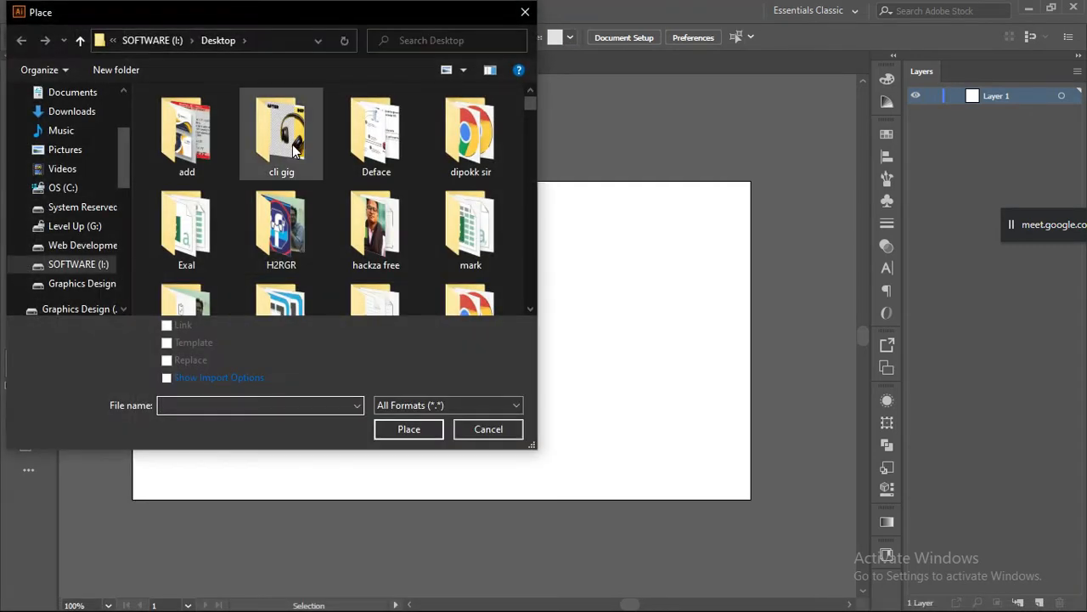
- Place the bangladesh-govt-logo image from the desktop folder near the middle of the artboard, about 64 mm wide
scroll(280, 229, down, 4)
scroll(287, 227, down, 8)
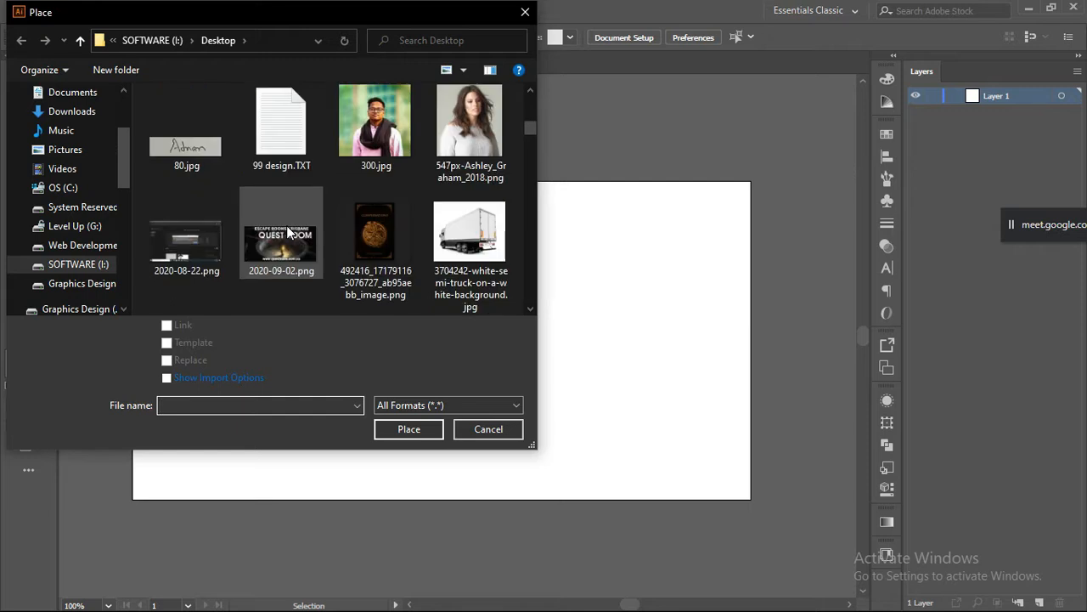
scroll(286, 225, up, 6)
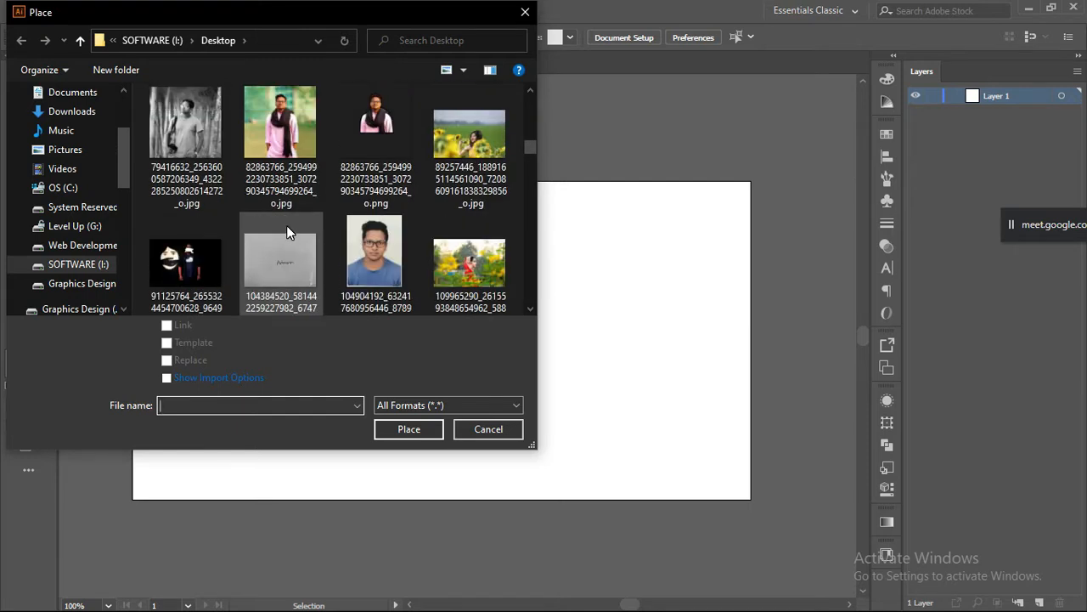
scroll(330, 180, down, 10)
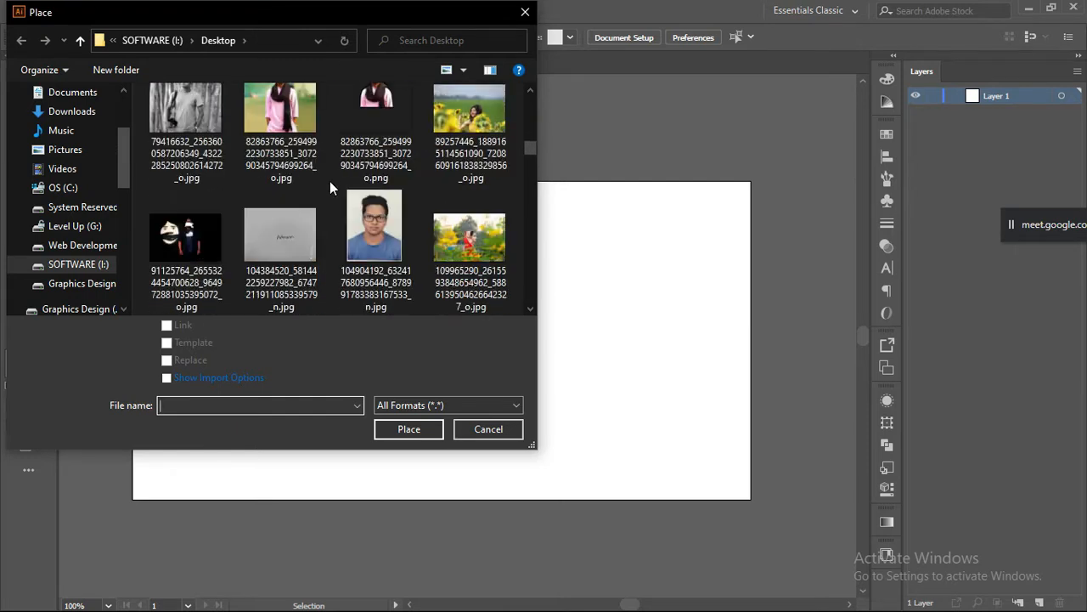
scroll(330, 181, down, 3)
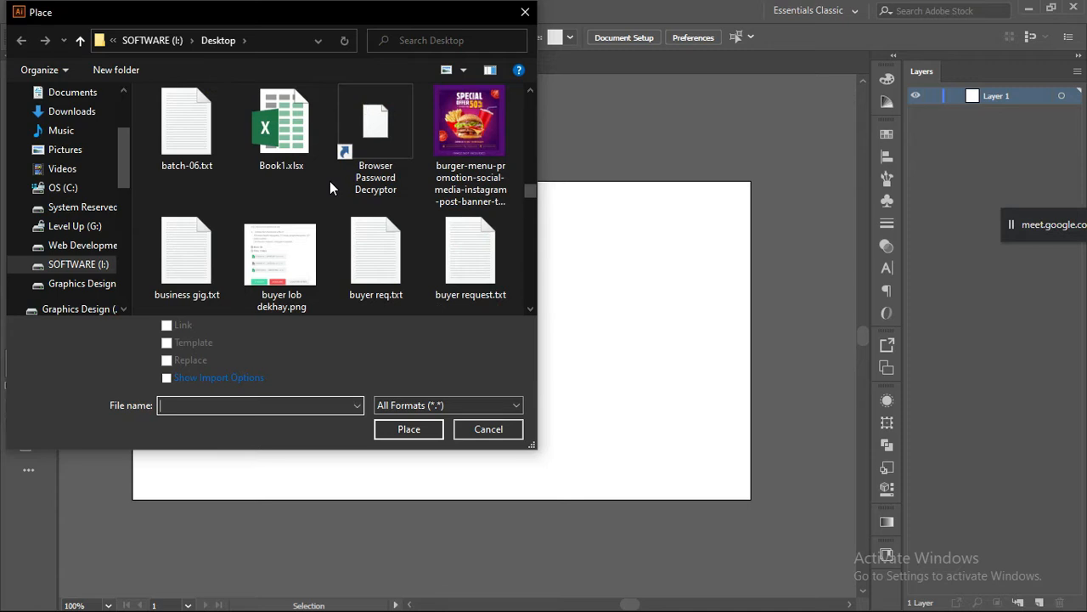
scroll(340, 170, up, 2)
click(376, 141)
click(405, 430)
drag(321, 252, 523, 451)
- Move the placed logo up and to the left on the artboard, to about X 44.8 mm, Y 46.1 mm
scroll(471, 384, up, 1)
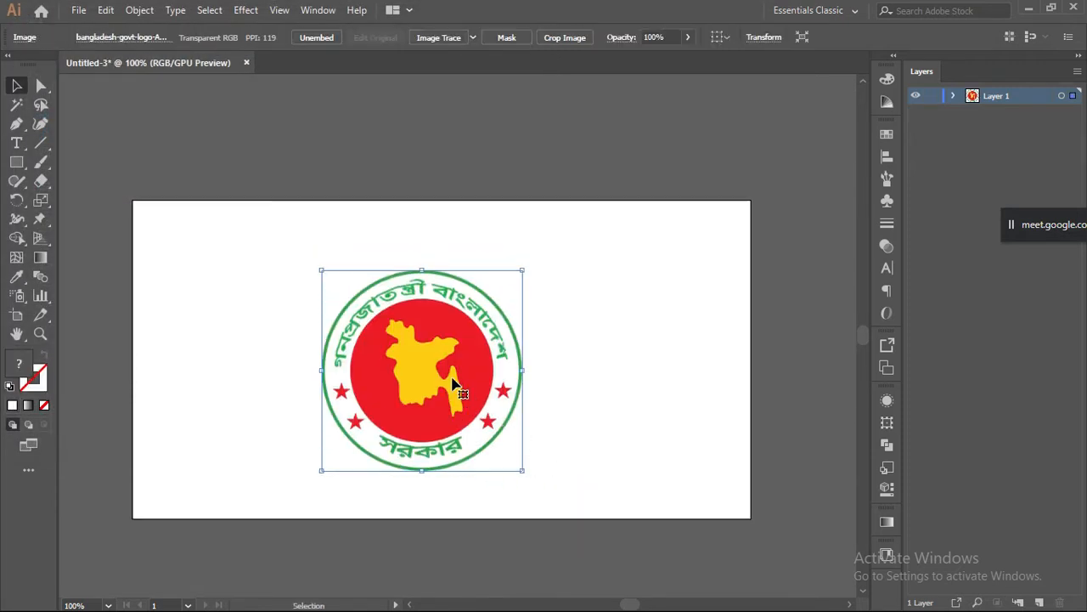
scroll(451, 311, down, 2)
key(super)
key(Escape)
scroll(430, 398, up, 3)
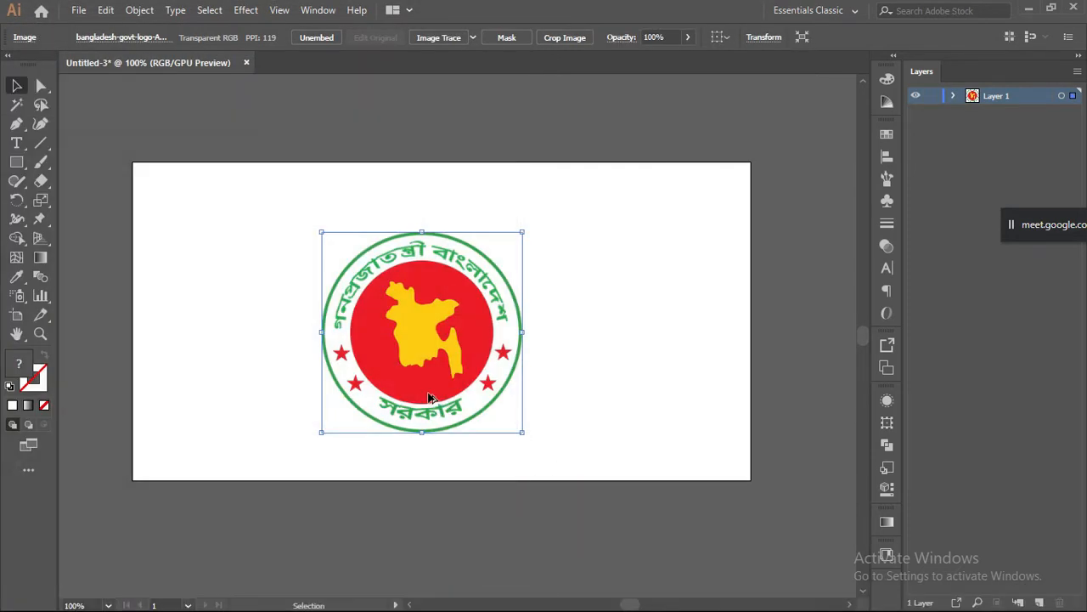
scroll(429, 397, up, 1)
scroll(429, 397, down, 5)
scroll(427, 388, up, 1)
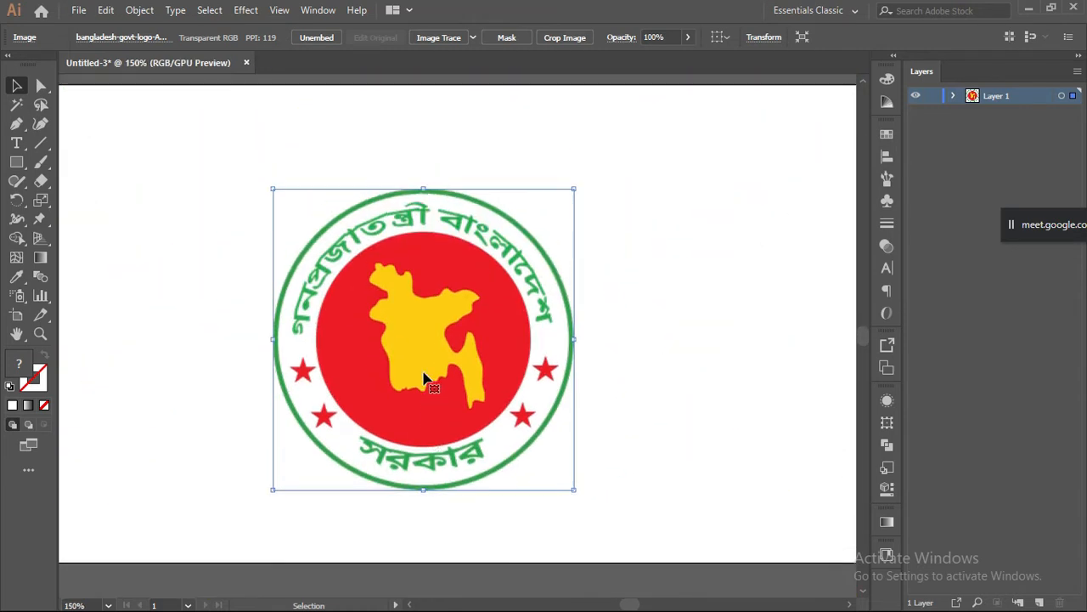
click(140, 151)
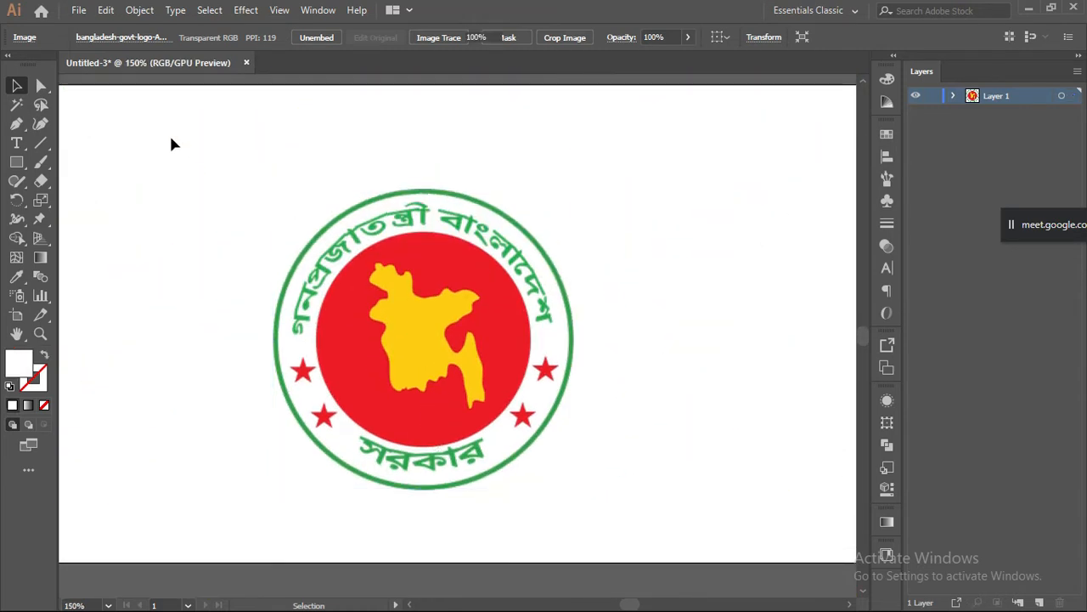
click(486, 367)
drag(439, 311, 376, 260)
scroll(360, 223, up, 1)
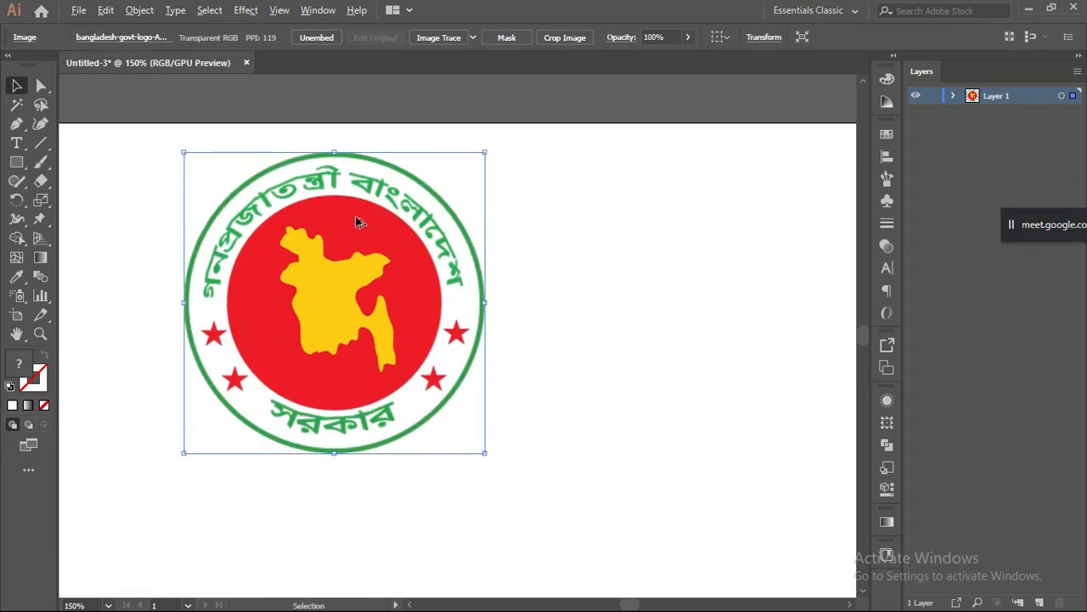
scroll(356, 222, down, 2)
scroll(322, 260, up, 2)
scroll(357, 288, up, 1)
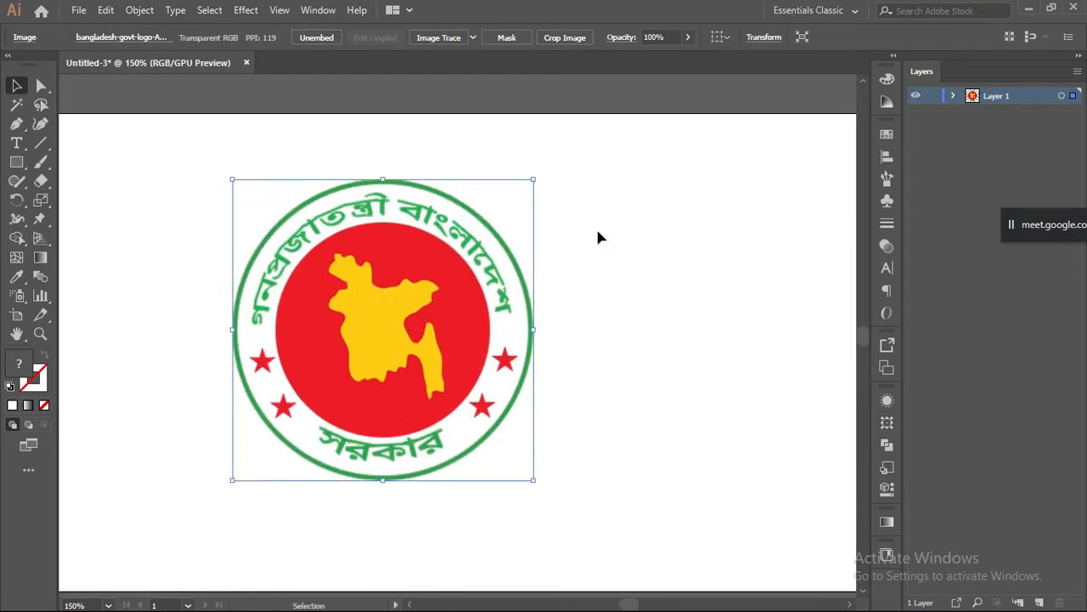
- Try the 16 Colors Image Trace preset on the logo and undo it
click(472, 39)
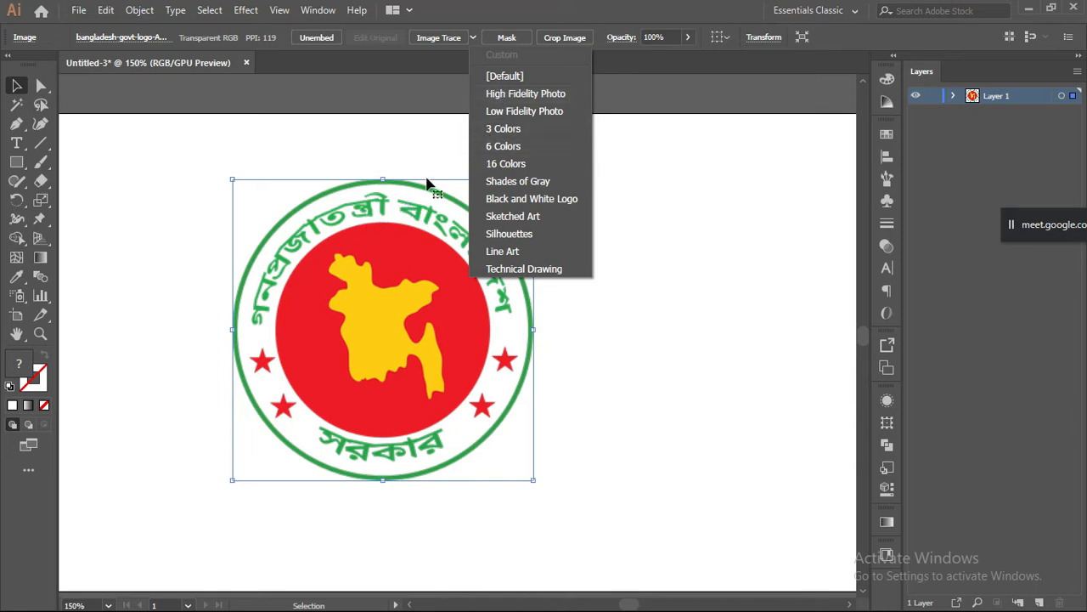
click(520, 163)
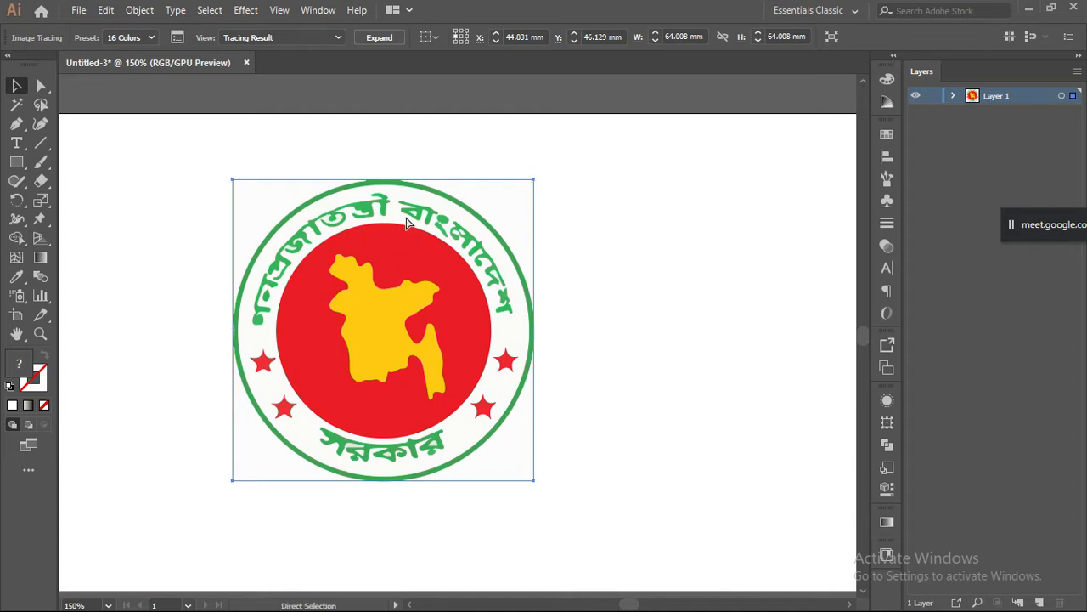
key(ctrl+z)
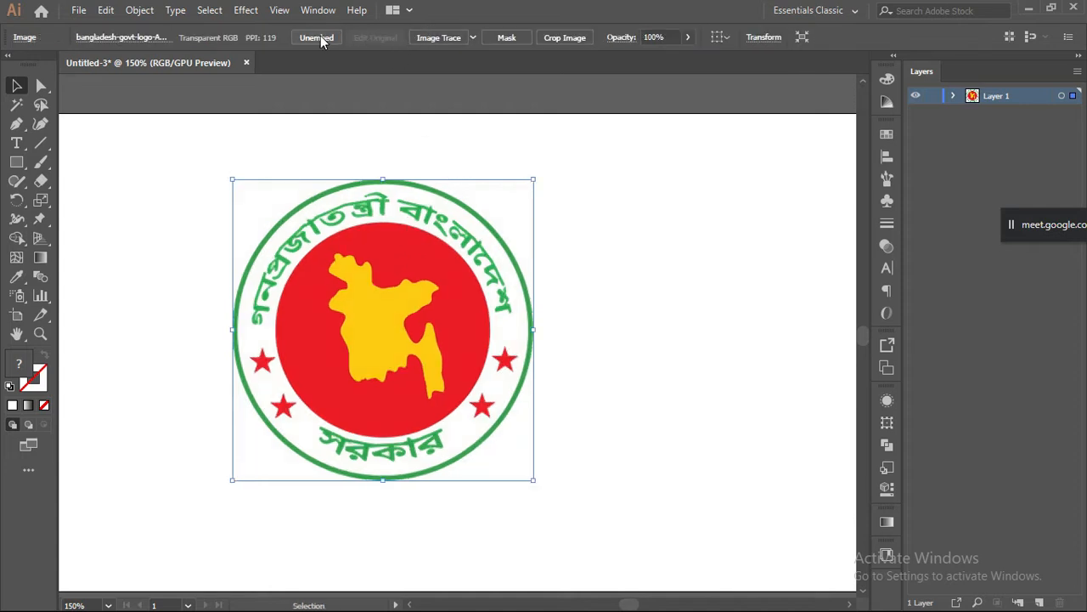
- Trace the logo with the Low Fidelity Photo preset, shift it slightly to the right and expand it into paths
click(474, 37)
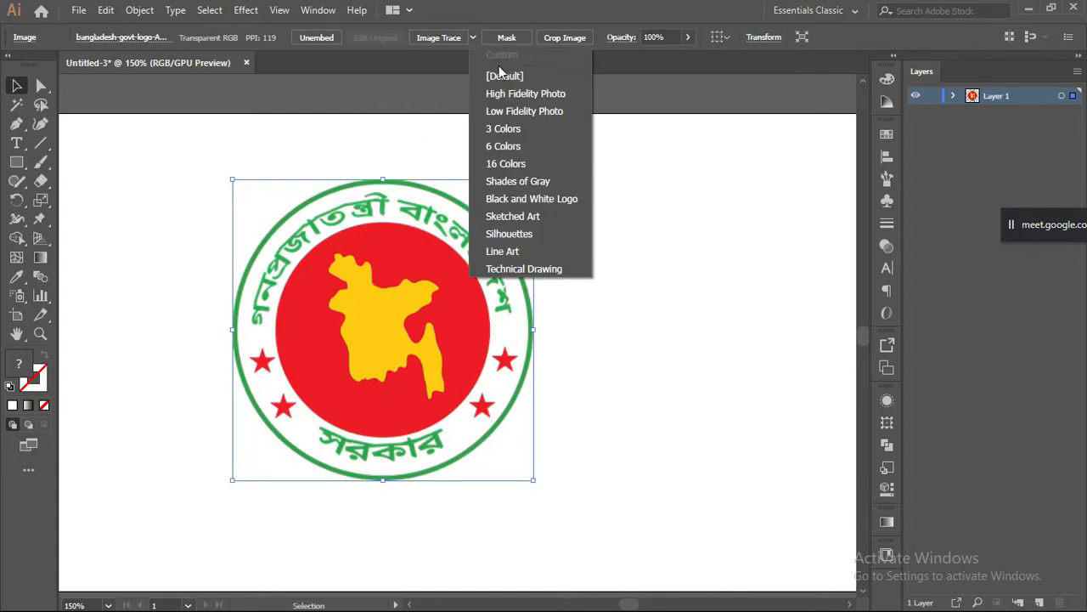
click(514, 108)
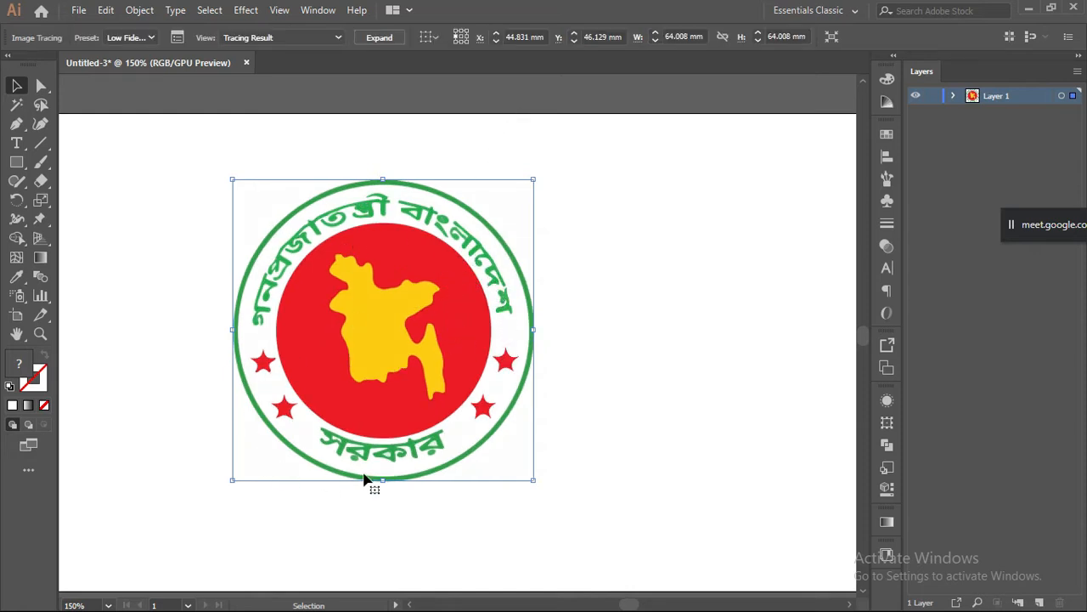
mouse_move(360, 265)
mouse_down()
mouse_move(456, 295)
mouse_move(374, 266)
mouse_up()
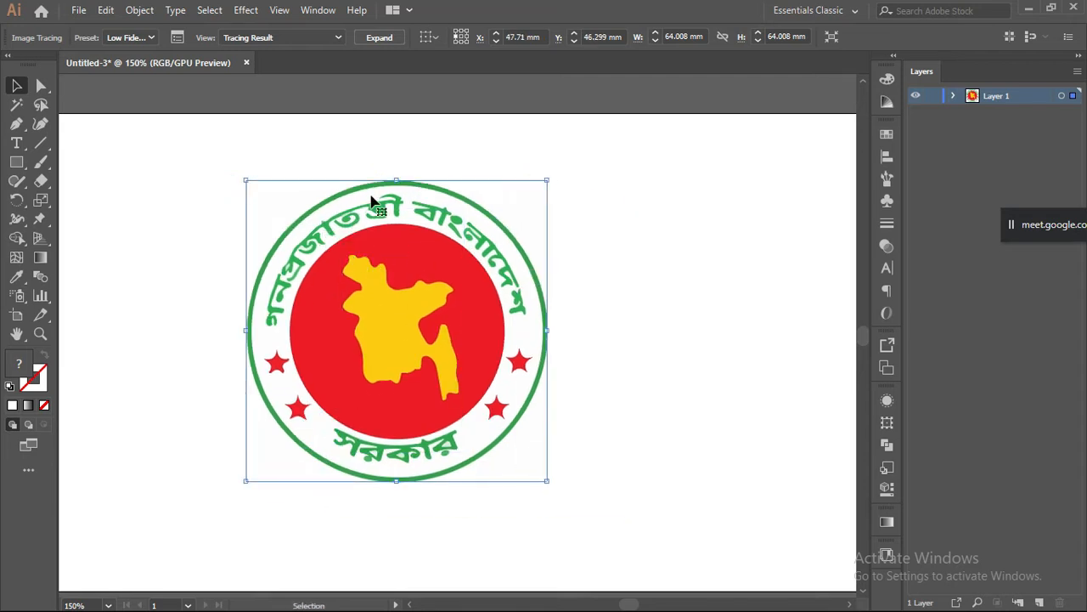
click(379, 38)
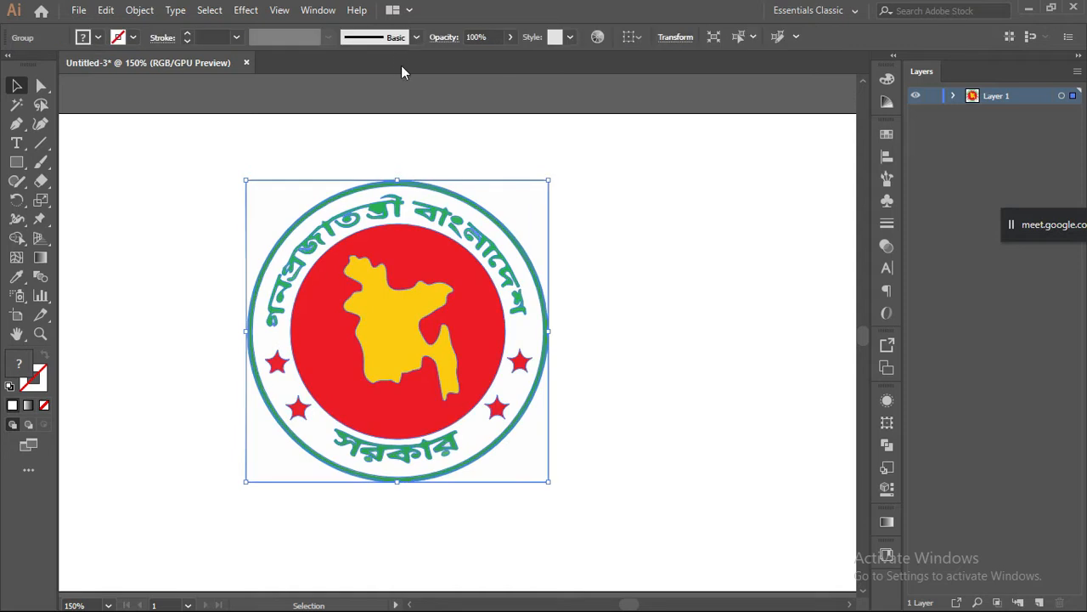
click(584, 177)
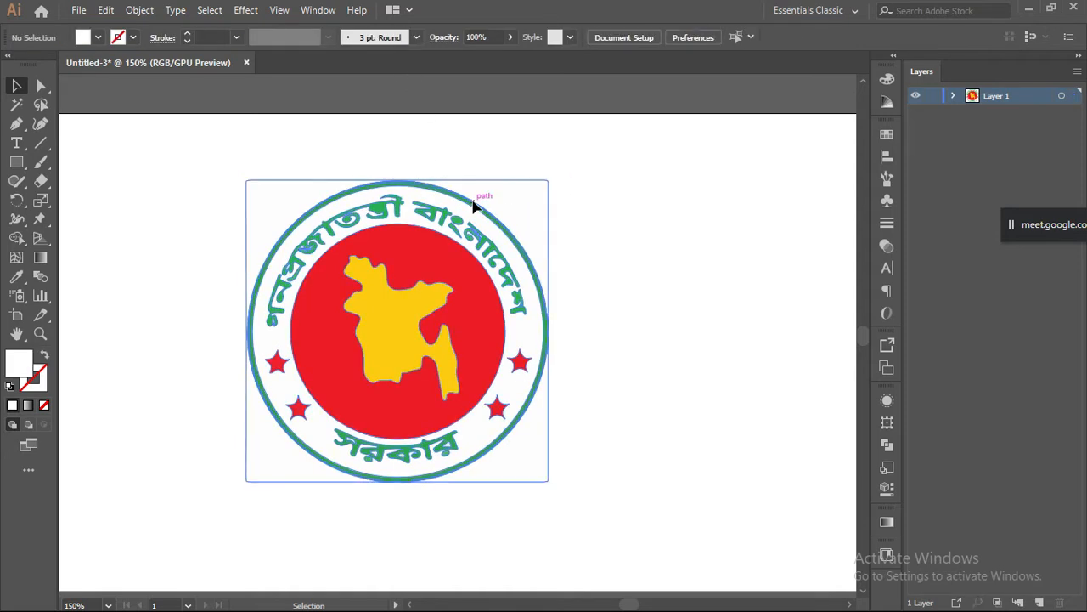
- Ungroup the expanded logo and pull apart the green circle, red circle, yellow map and stars
click(379, 211)
key(ctrl)
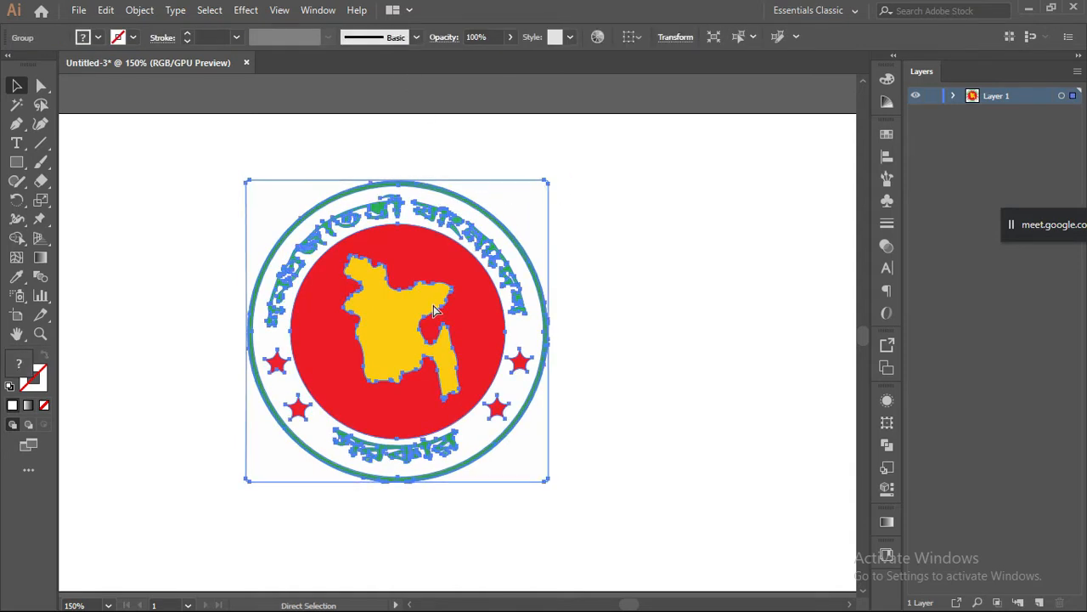
click(601, 234)
drag(501, 229, 755, 240)
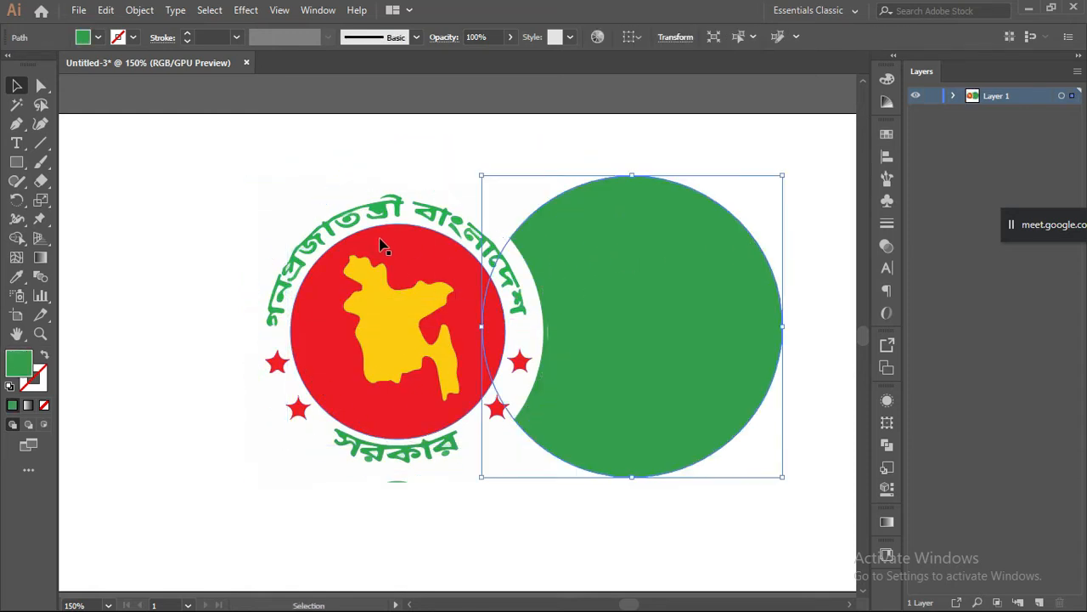
drag(342, 297, 203, 327)
drag(374, 323, 254, 505)
key(a)
drag(498, 412, 559, 519)
drag(523, 369, 619, 518)
- Undo the moves of the separated logo pieces and clear the selection
key(ctrl+z)
key(ctrl+z)
key(ctrl+z)
key(ctrl+z)
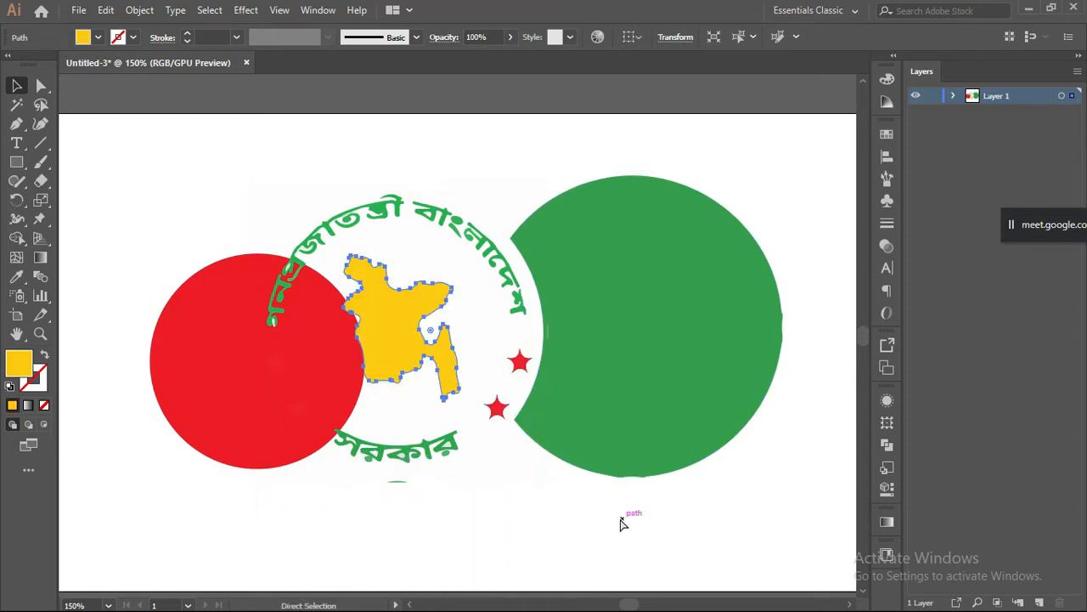
key(ctrl+z)
key(ctrl+z)
key(ctrl+z)
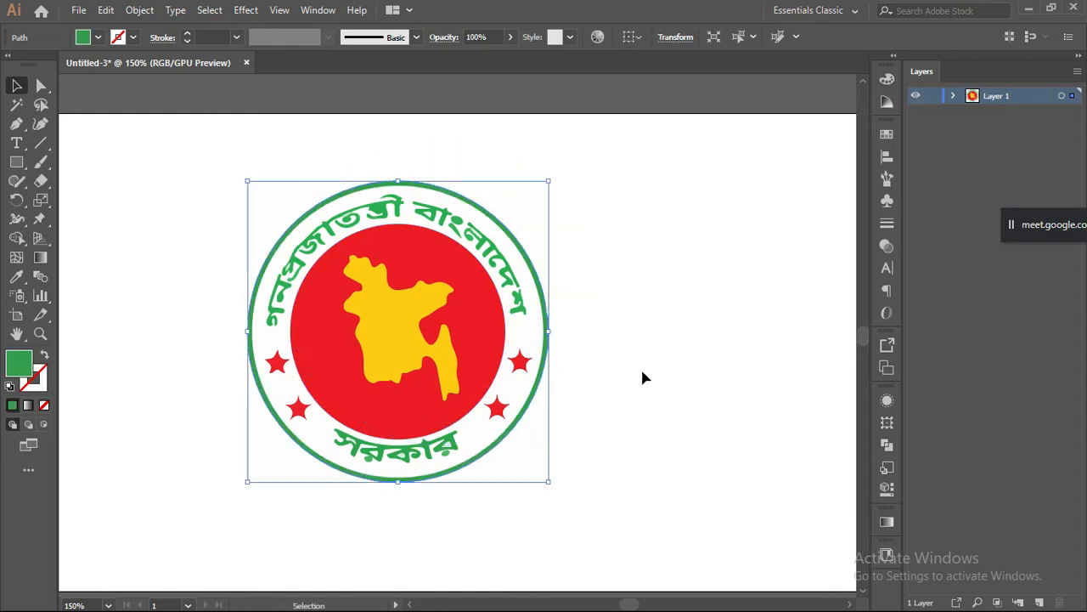
click(644, 368)
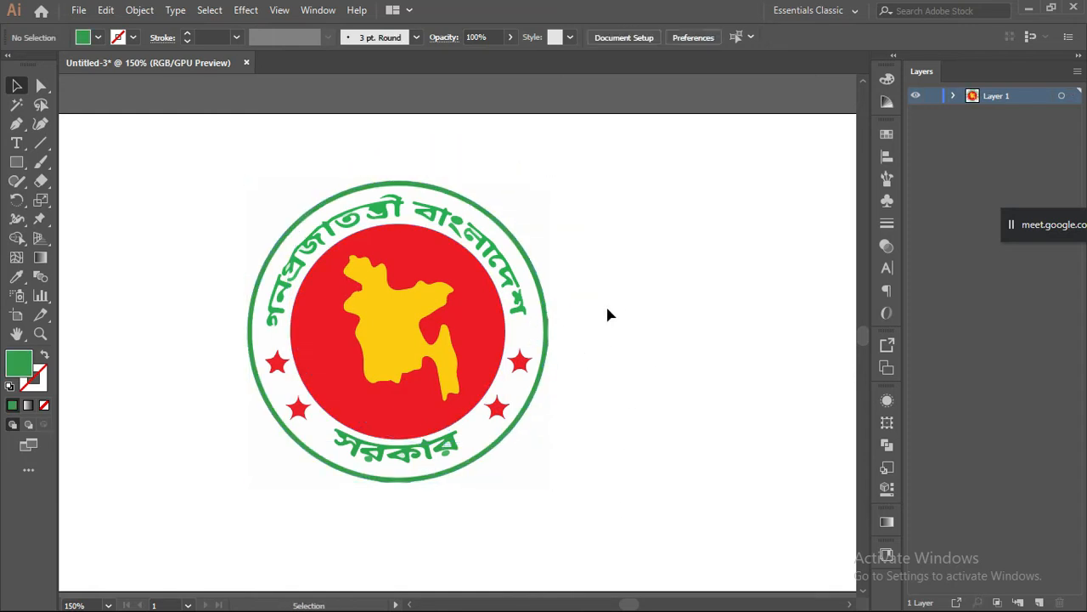
- Inspect the traced paths up close, and undo back to the original placed logo image
scroll(493, 335, up, 5)
scroll(493, 335, down, 5)
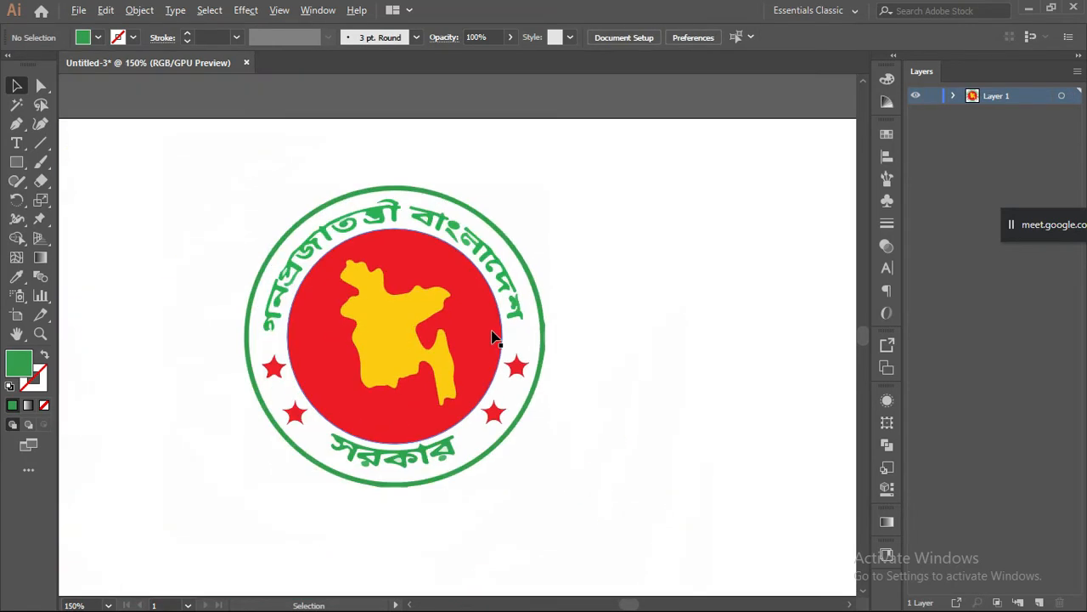
scroll(212, 344, up, 1)
click(292, 341)
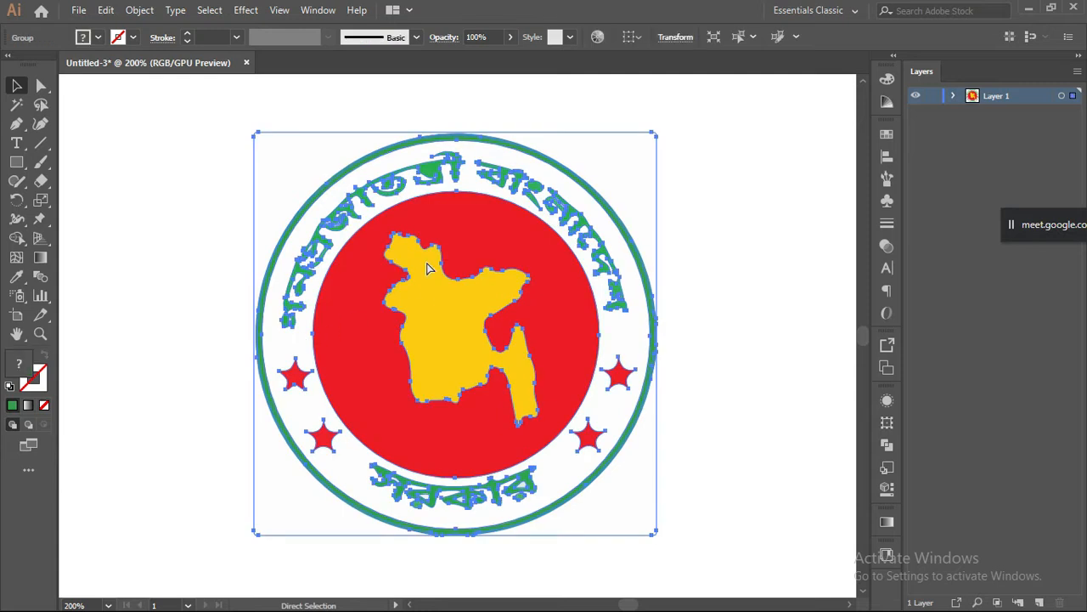
key(ctrl+z)
key(ctrl+z)
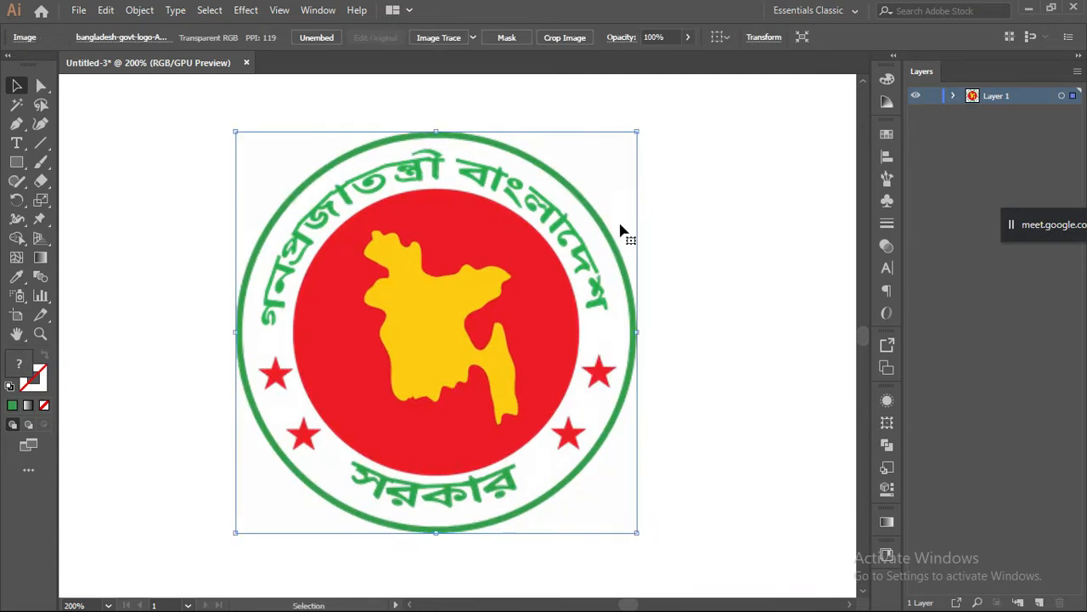
- Check the original logo's edges up close and trace the image with the Sketched Art preset
scroll(408, 176, up, 3)
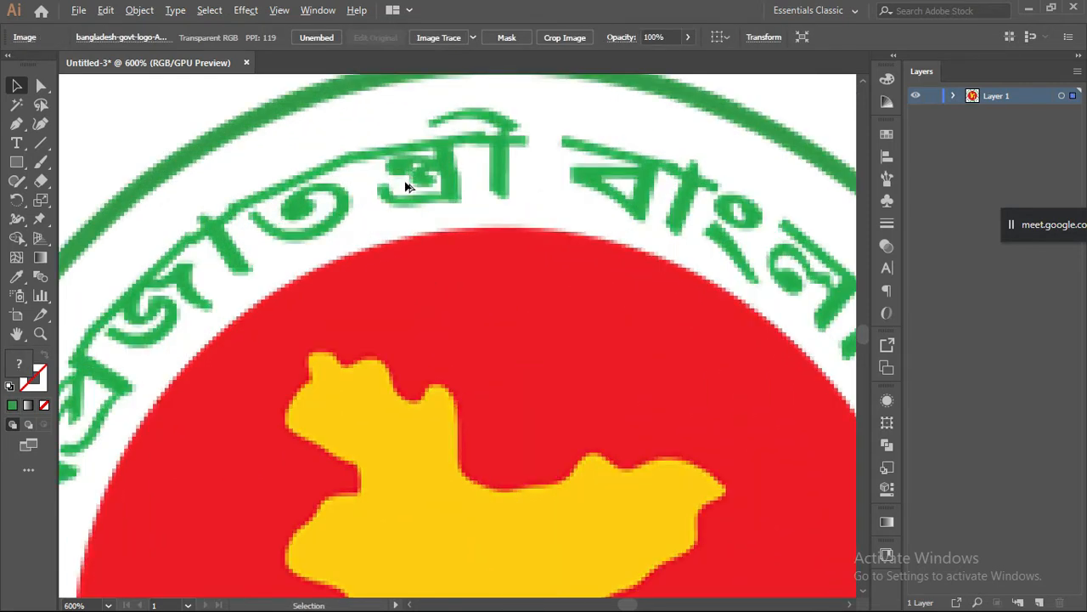
scroll(408, 185, down, 4)
scroll(476, 306, up, 3)
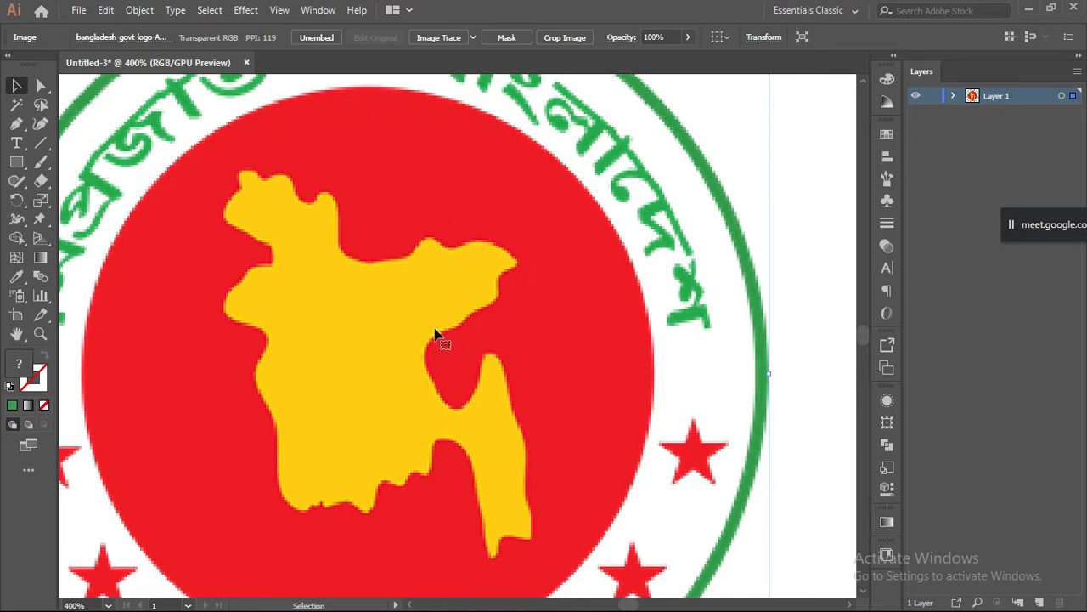
scroll(521, 214, up, 1)
scroll(430, 162, up, 2)
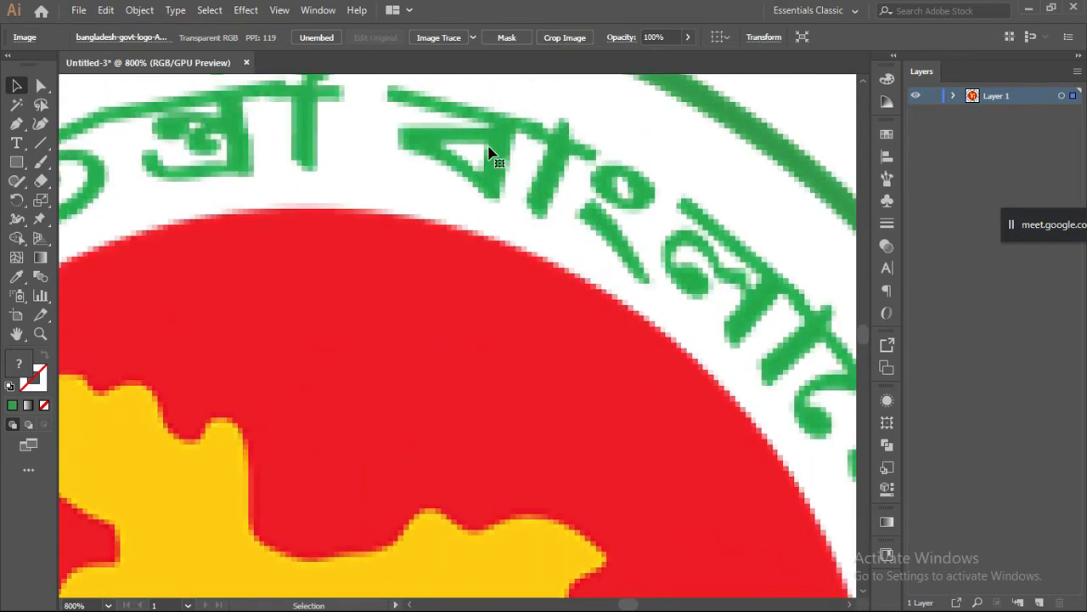
scroll(489, 154, down, 3)
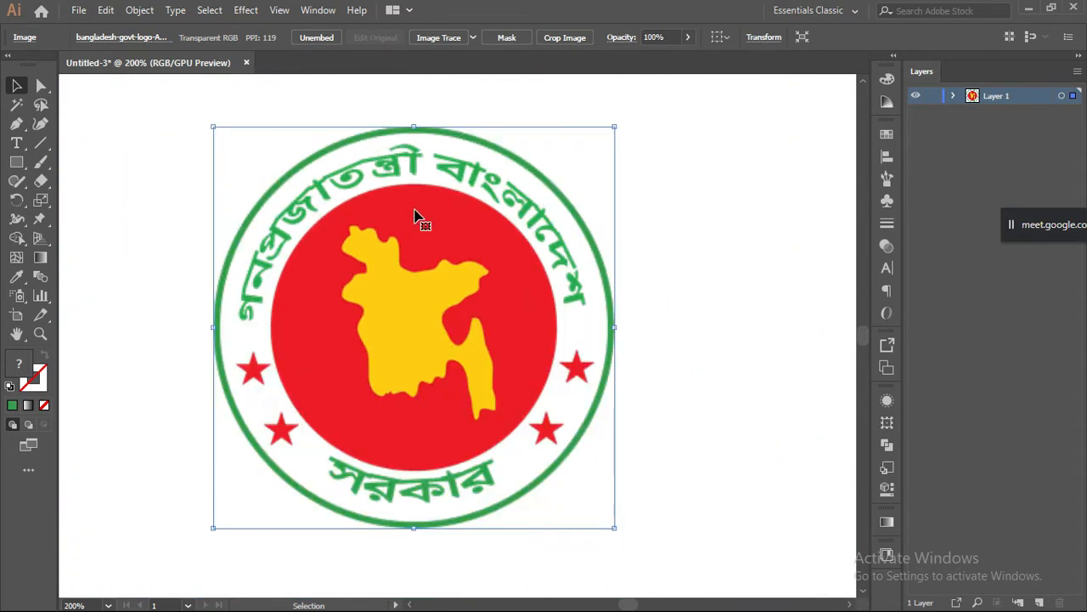
click(472, 37)
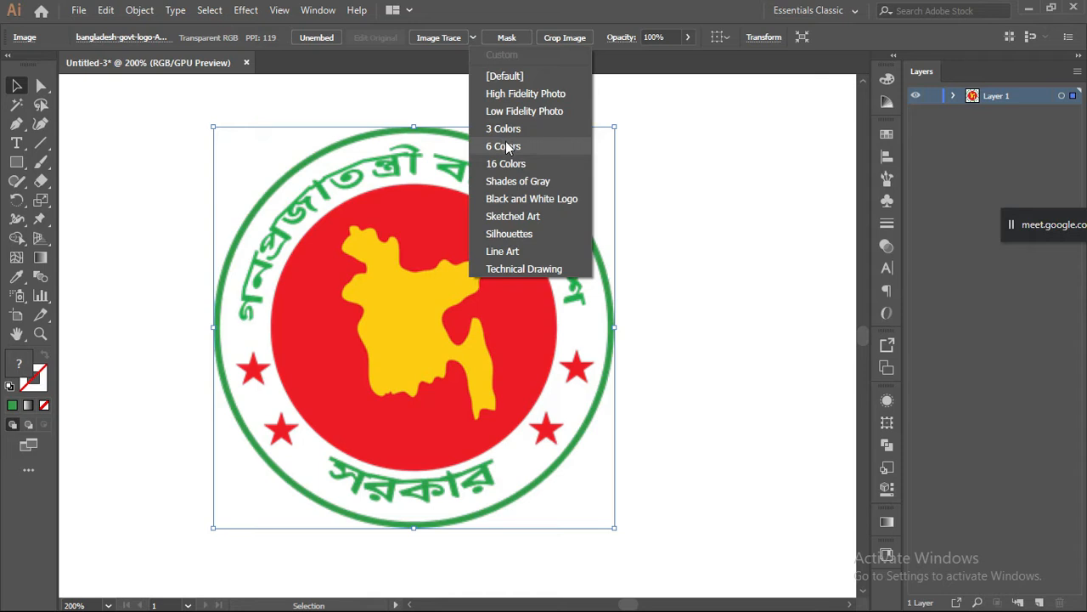
click(544, 215)
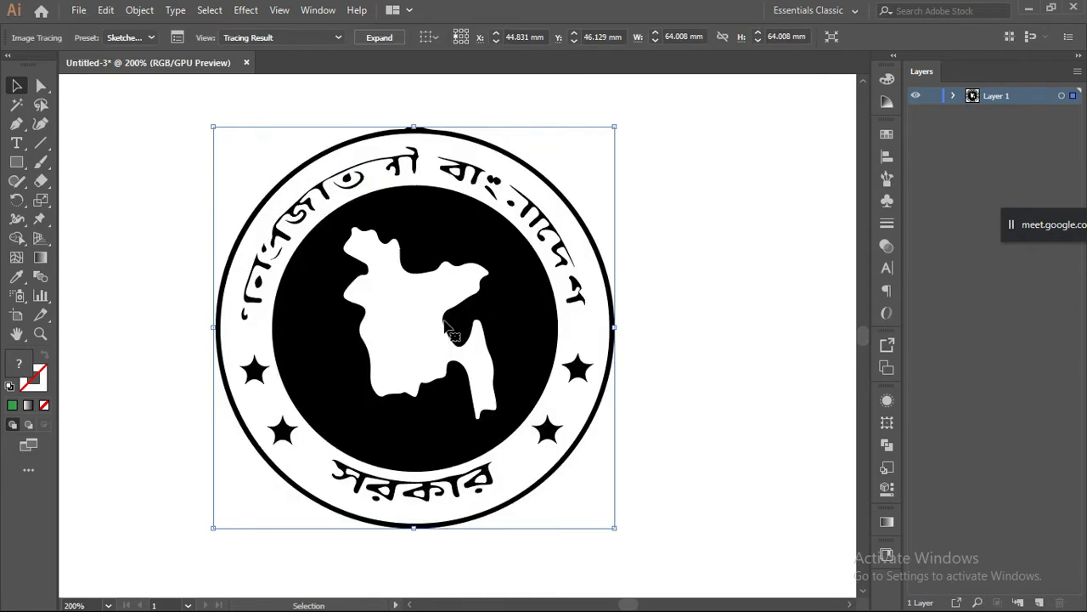
- Undo the Sketched Art trace and try tracing the placed logo with the Line Art preset
key(a)
key(ctrl+z)
click(473, 38)
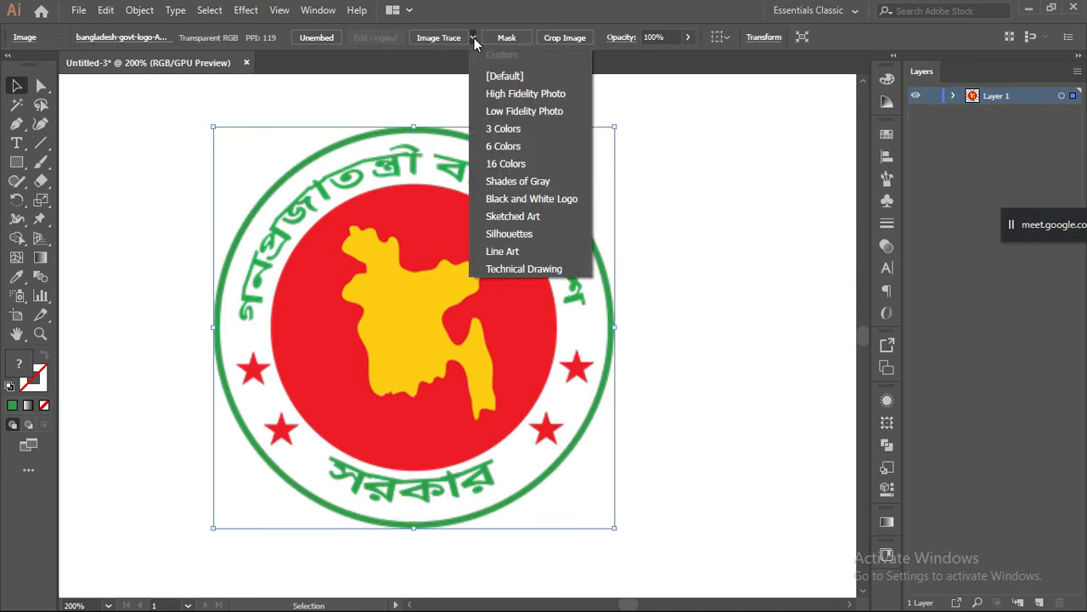
click(519, 255)
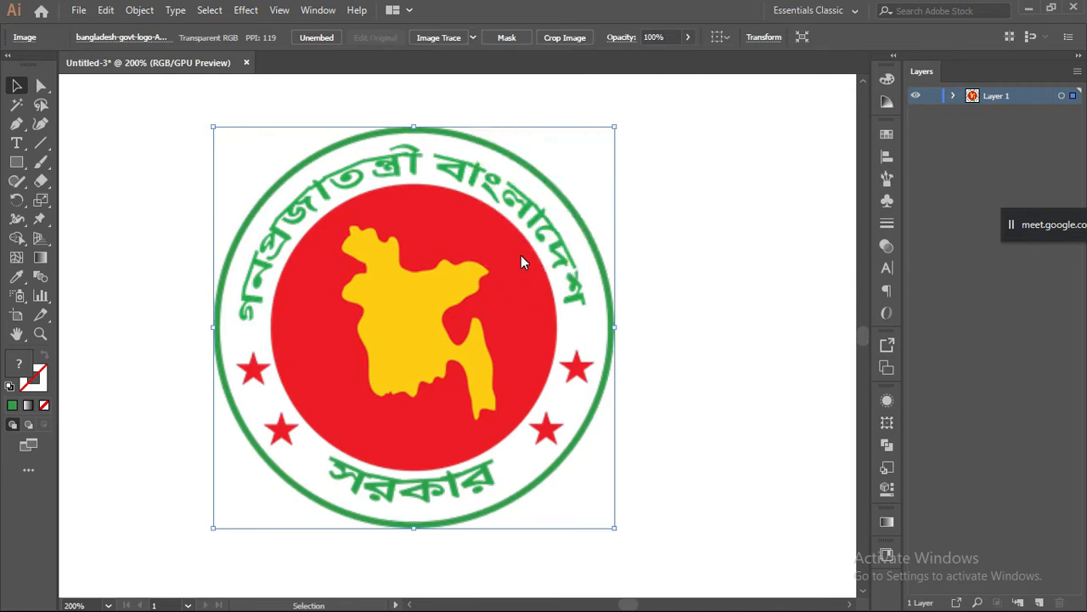
- Try the Technical Drawing and High Fidelity Photo trace presets on the logo, undoing each trace
click(473, 37)
click(496, 269)
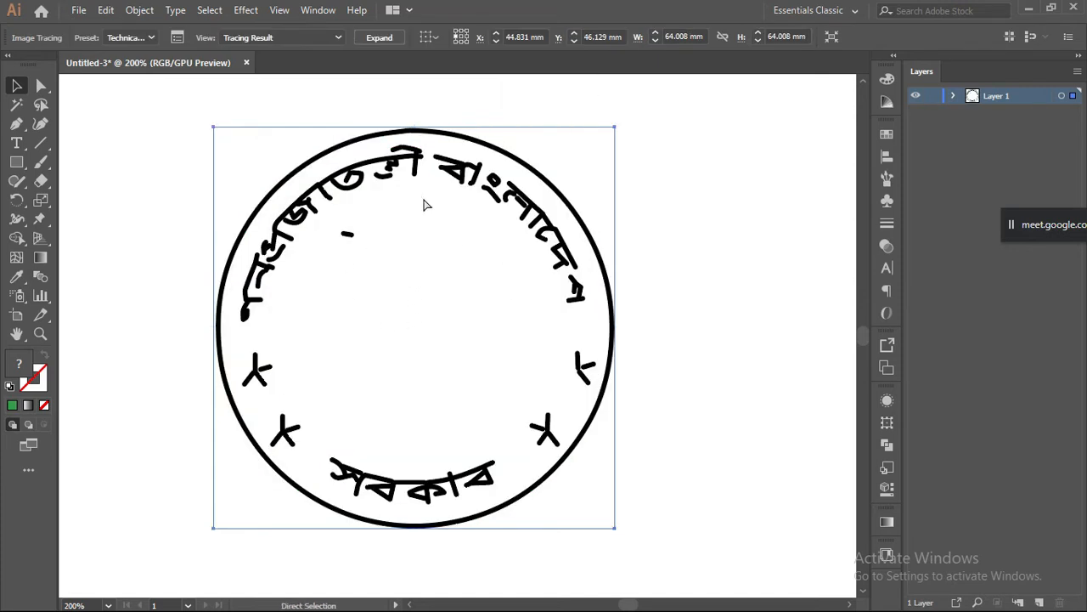
key(ctrl+z)
click(473, 37)
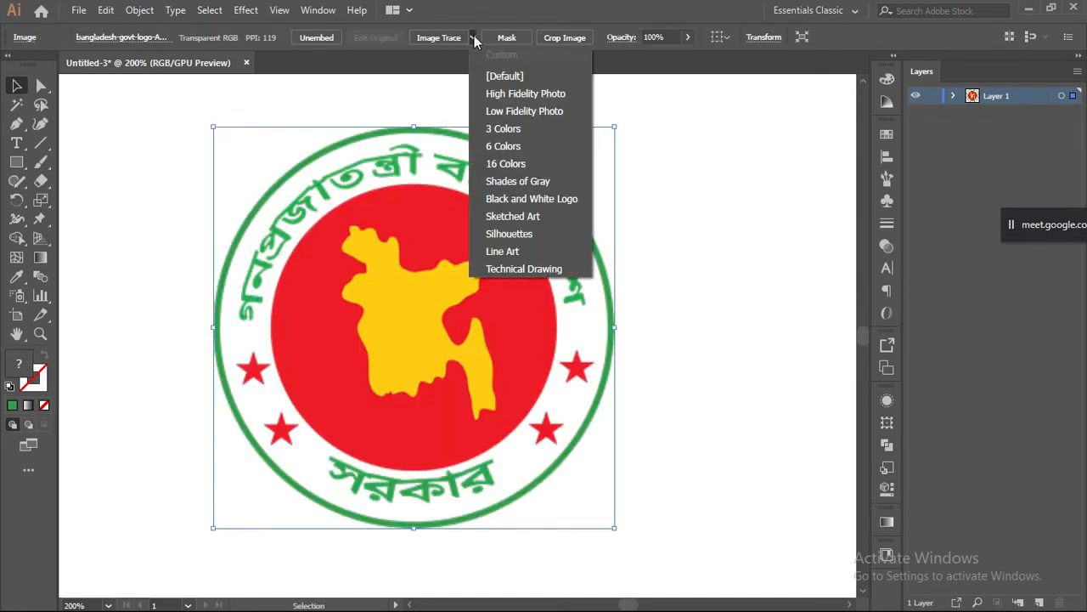
click(508, 93)
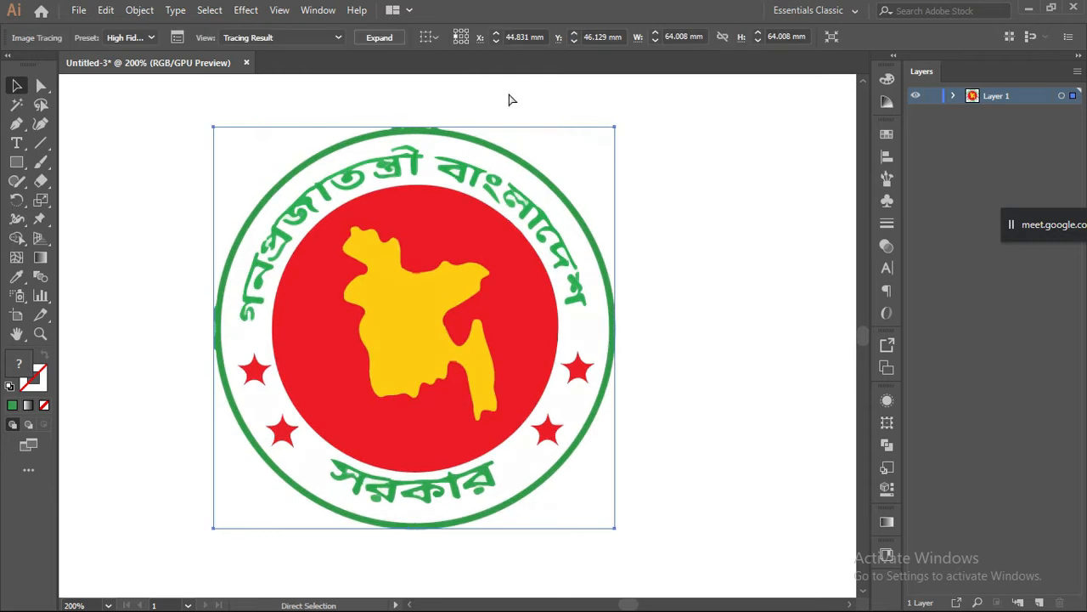
key(ctrl+z)
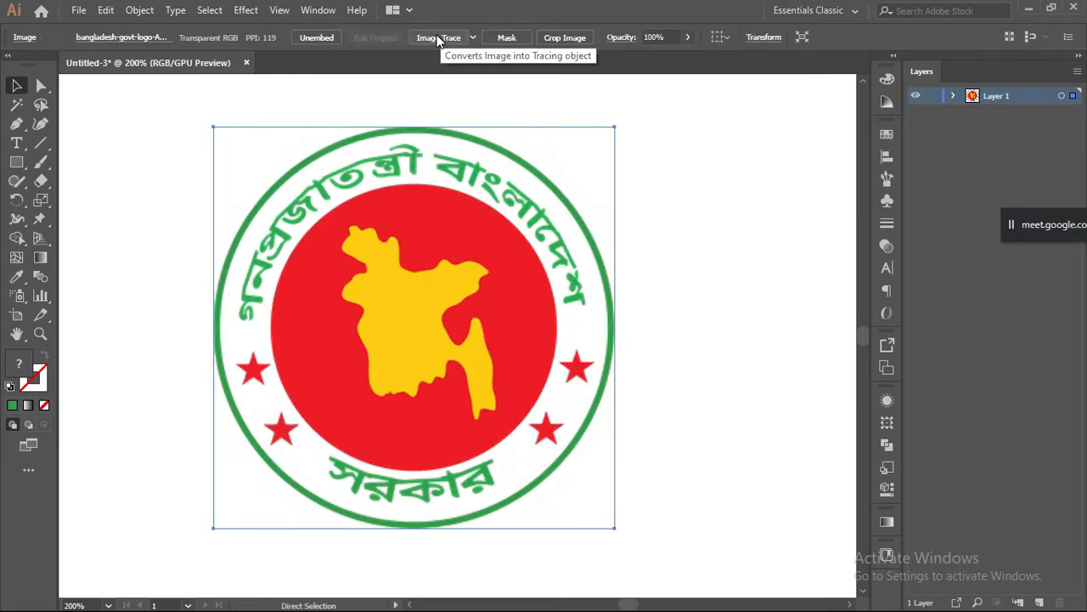
- Try tracing the logo with the default preset, expanding it into paths and moving the expanded group
click(438, 38)
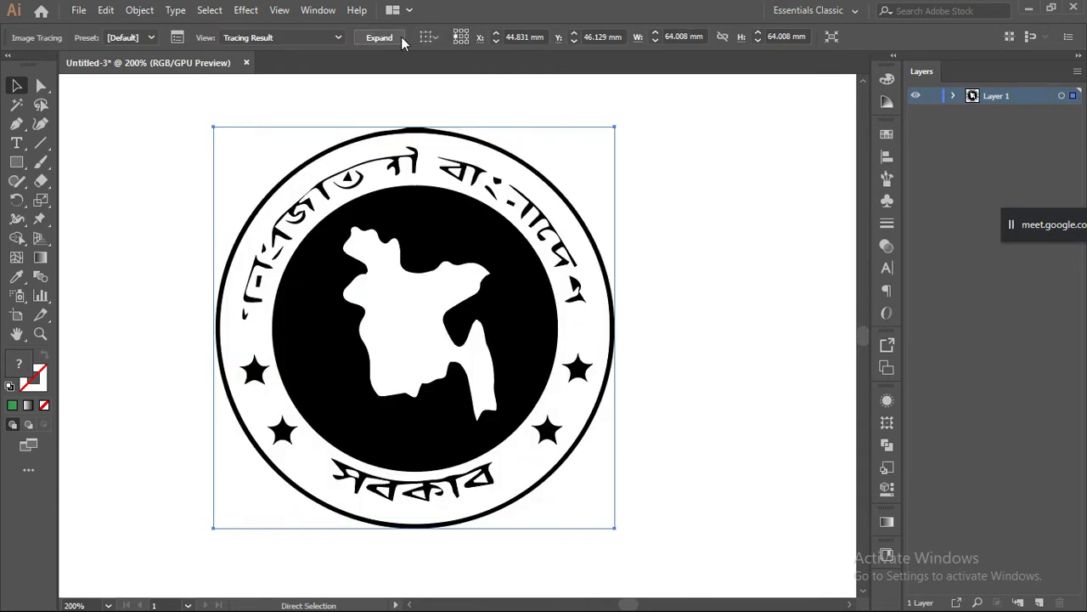
click(388, 37)
drag(375, 246, 446, 281)
drag(436, 262, 364, 234)
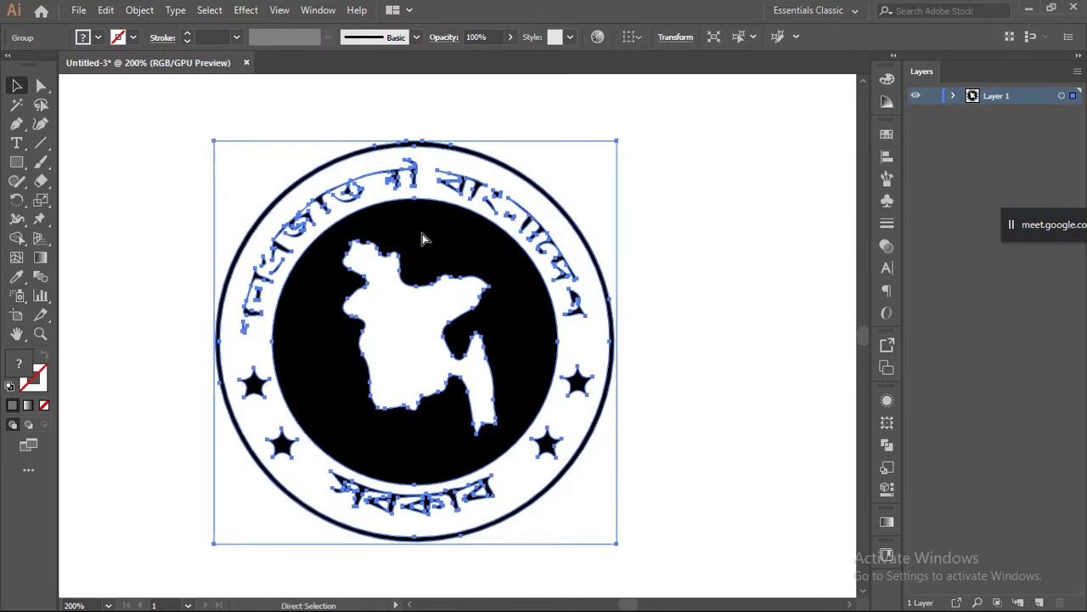
- Undo the group moves, the expansion and the default trace to return to the placed logo image
key(ctrl+z)
key(ctrl+z)
key(ctrl+z)
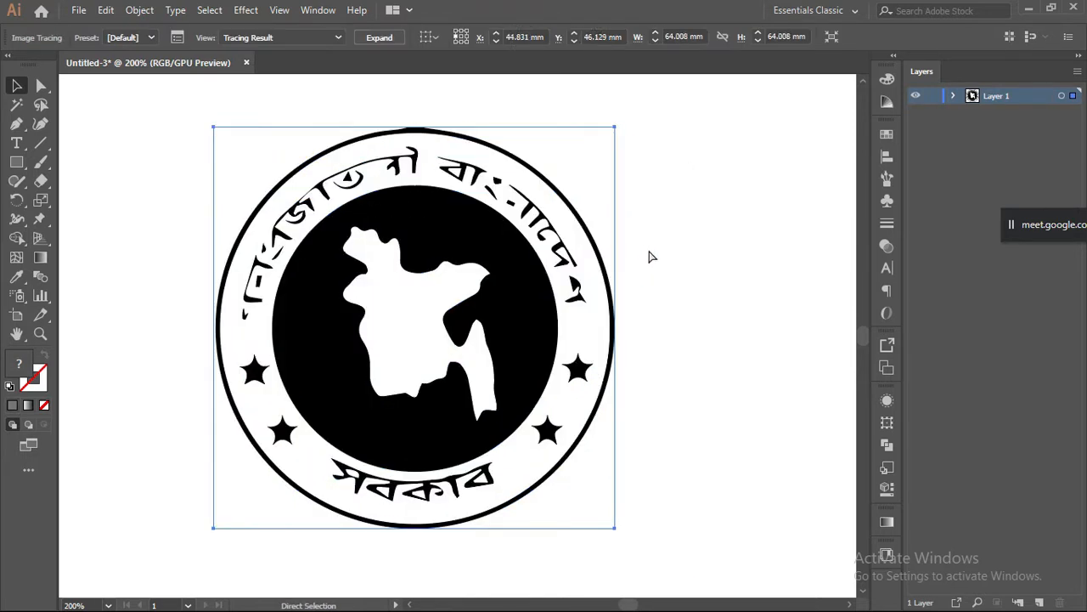
key(ctrl+z)
key(ctrl+z)
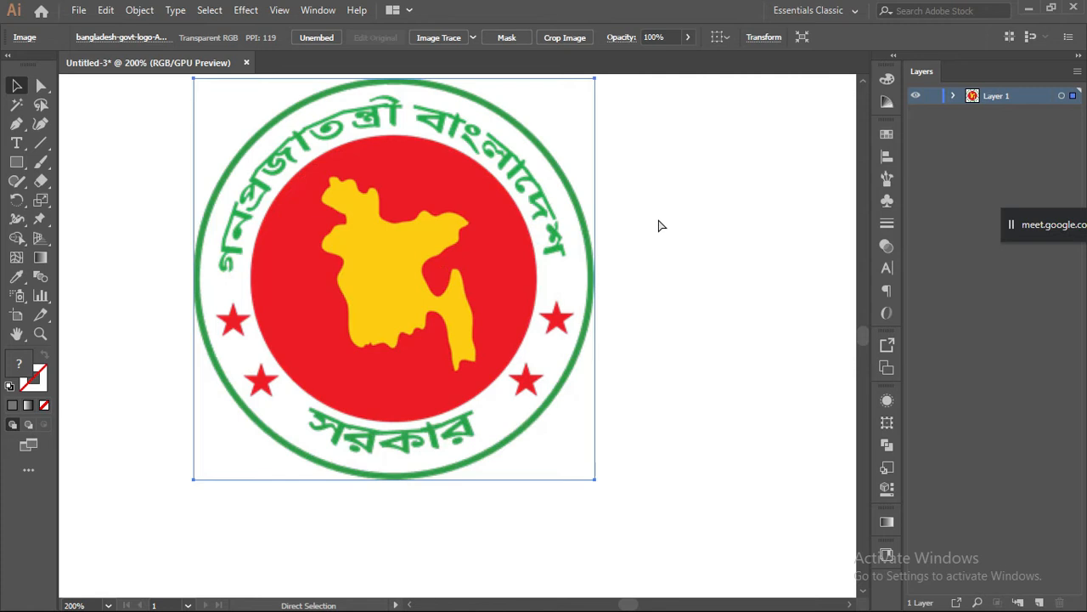
- Delete the placed logo image from the artboard
key(ctrl+minus)
key(ctrl+minus)
key(ctrl+minus)
key(ctrl+plus)
key(ctrl+plus)
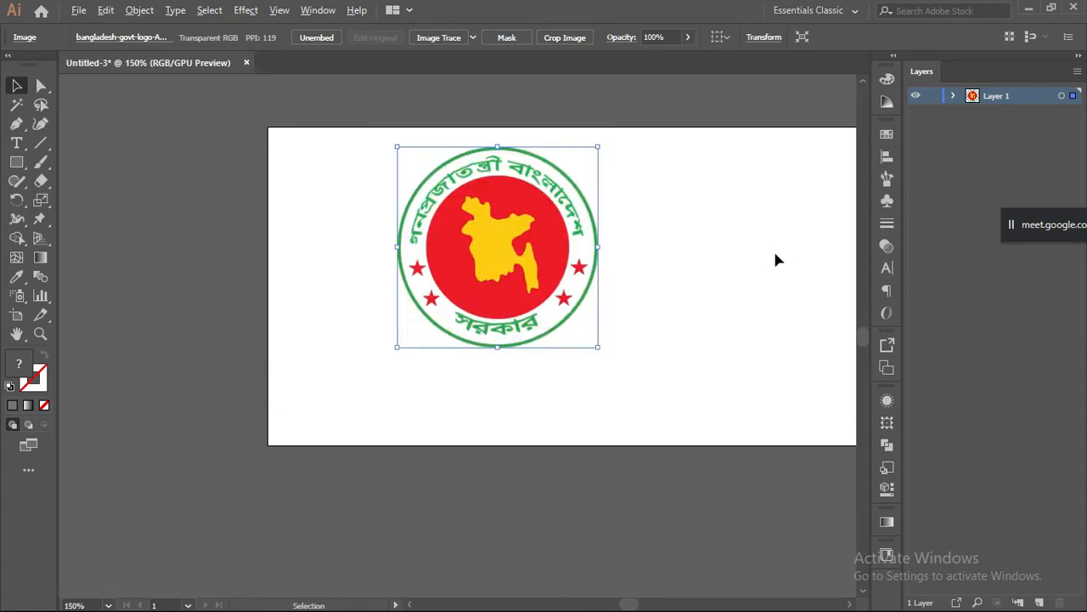
key(ctrl+minus)
key(ctrl+minus)
key(ctrl+minus)
drag(620, 604, 626, 604)
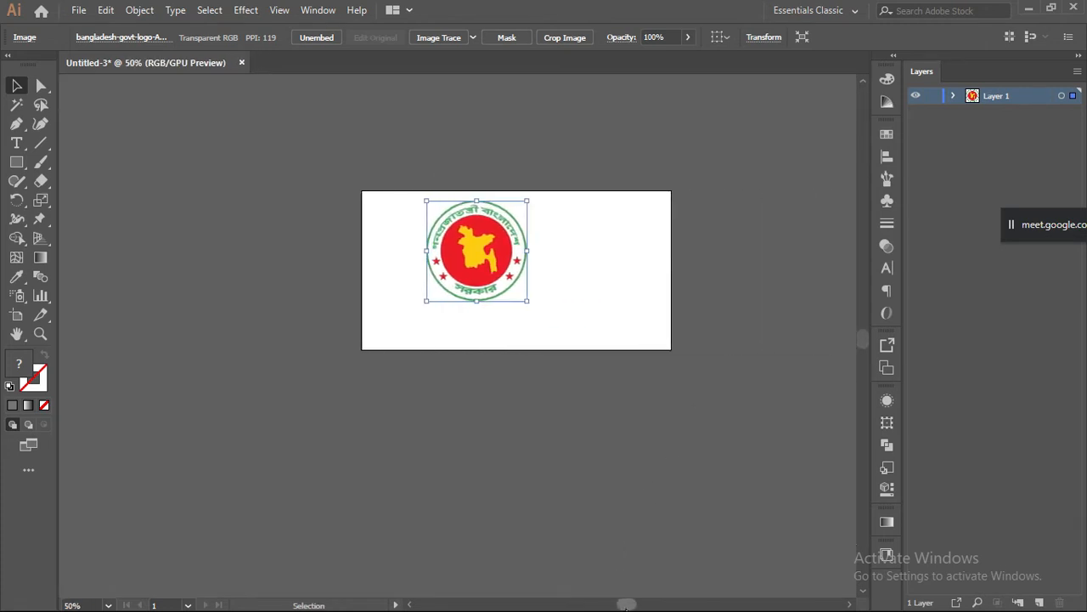
alt+scroll(514, 250, up, 2)
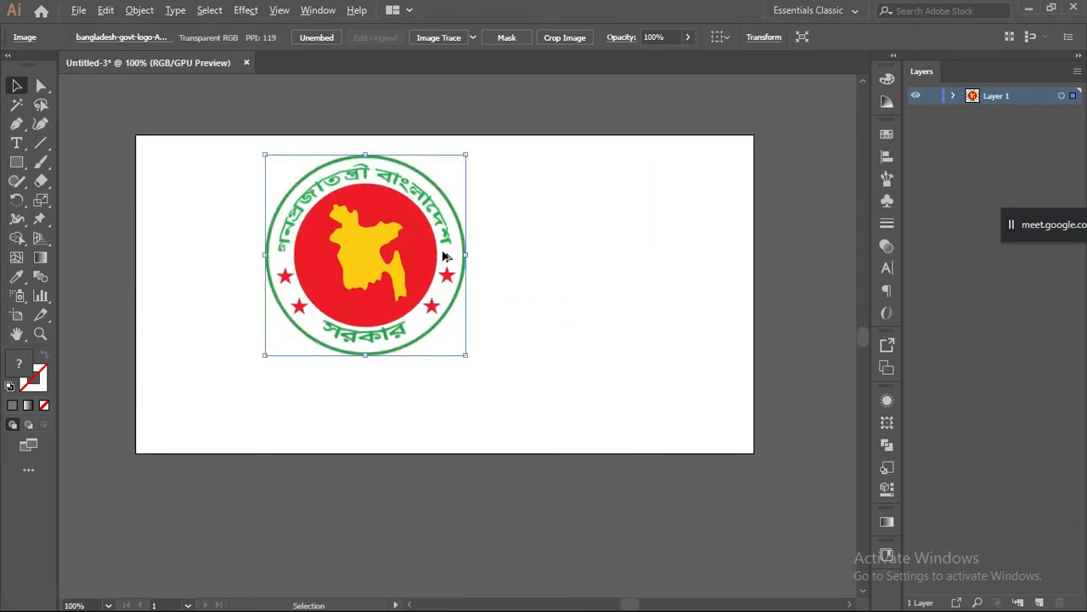
key(Delete)
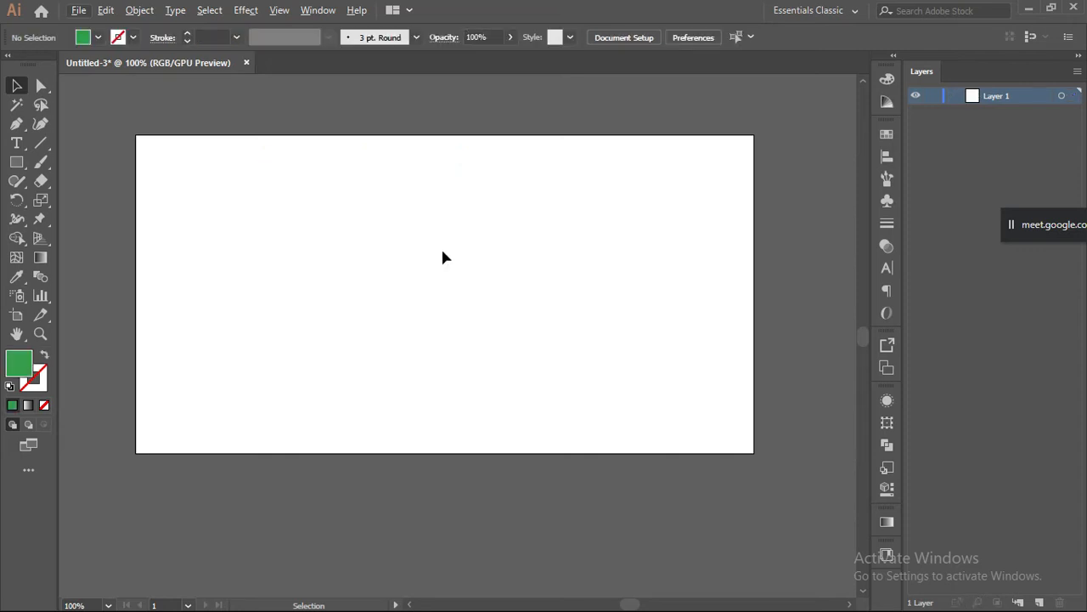
scroll(670, 250, up, 2)
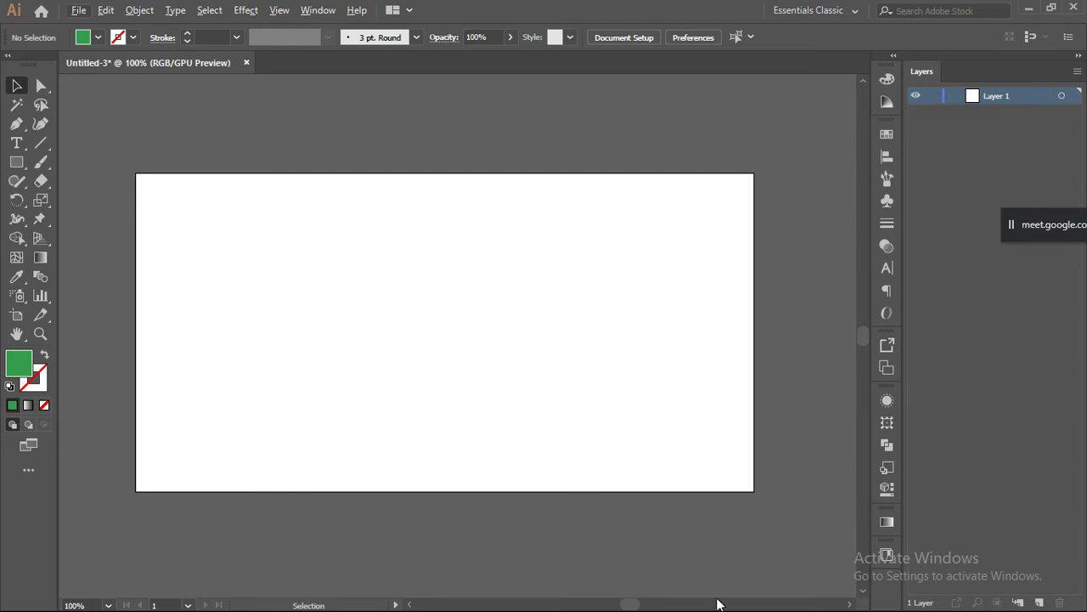
- Stop sharing the screen and switch to the Google Meet call to view its participants
key(super)
click(842, 210)
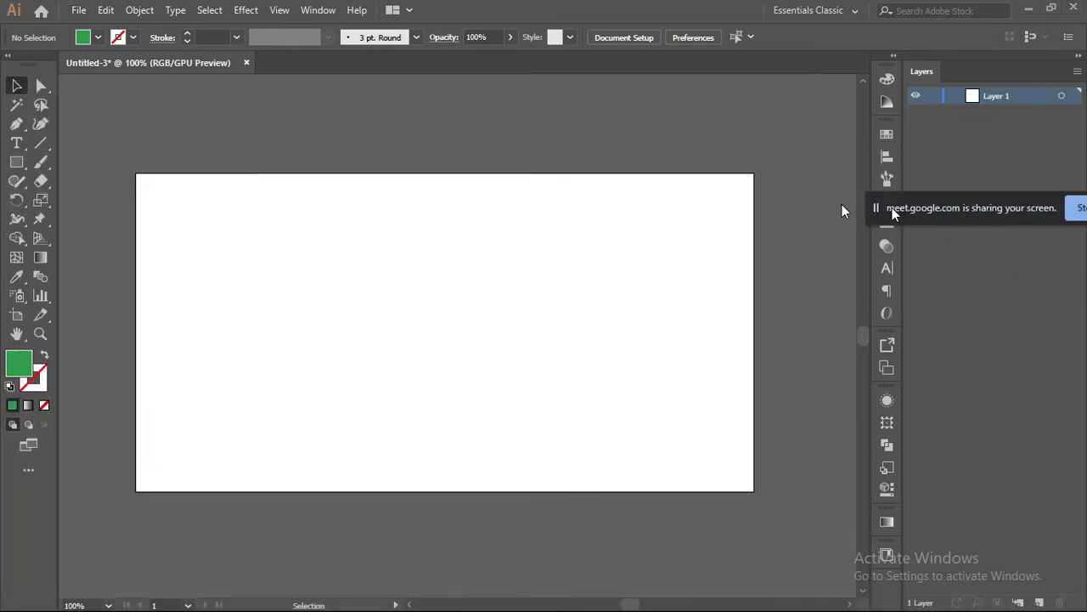
click(949, 215)
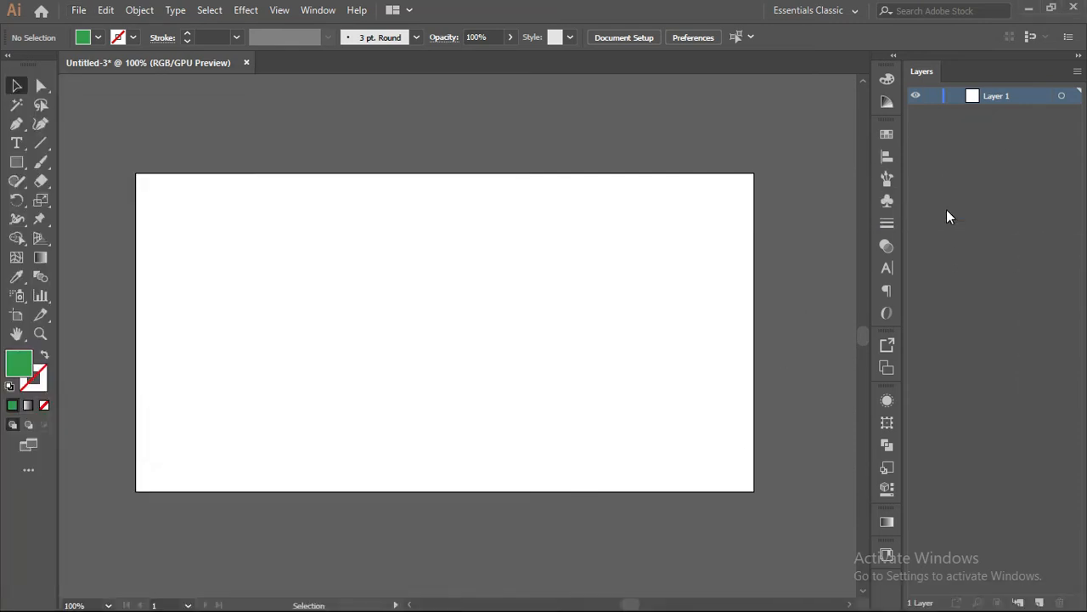
click(1031, 7)
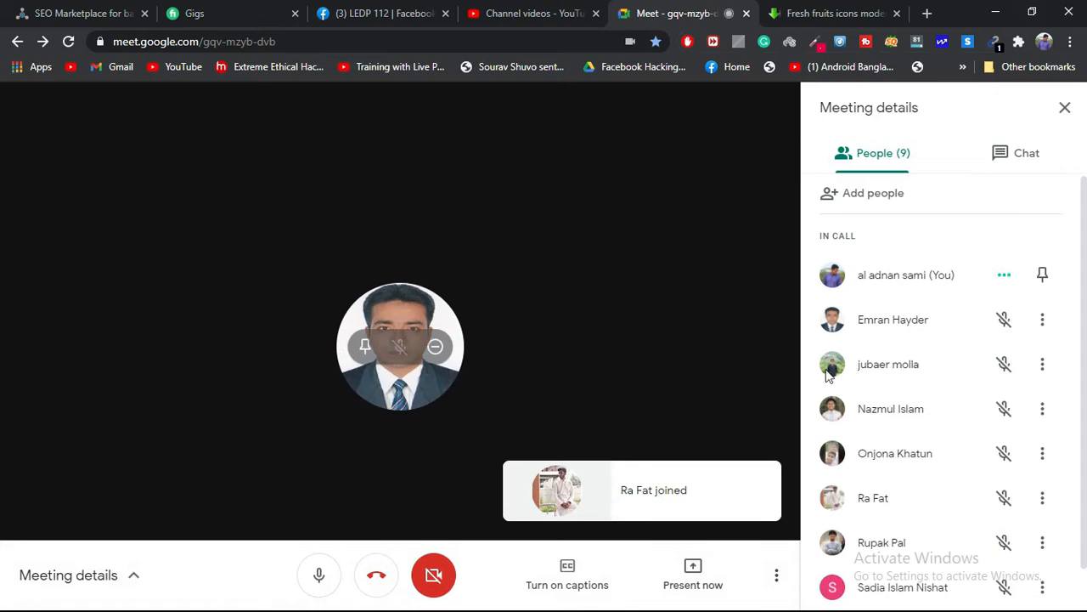
scroll(880, 382, down, 1)
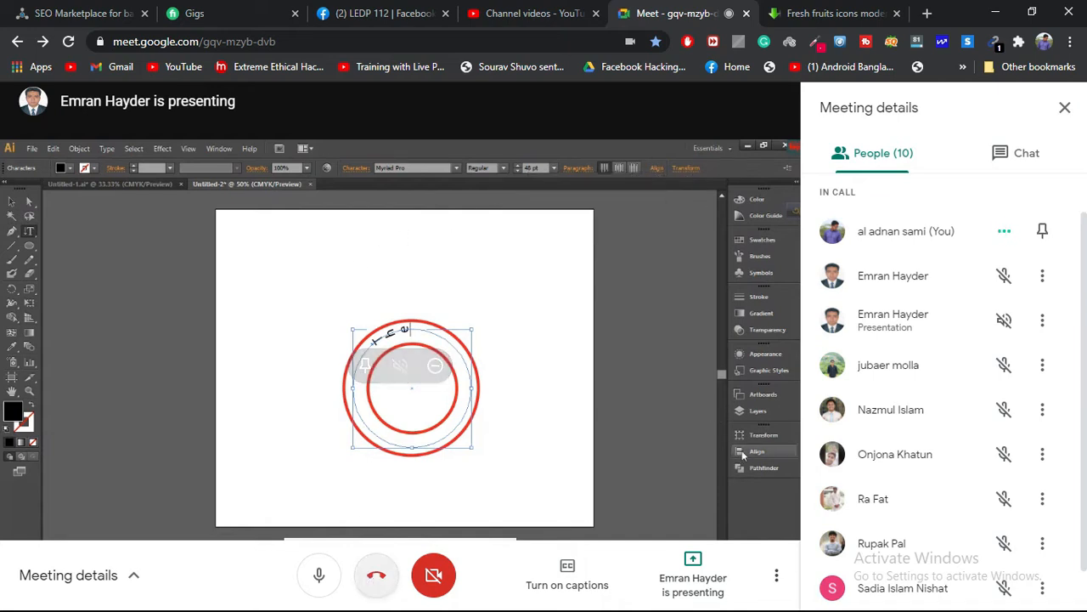
- Switch to Illustrator and look at the variants of the Type tool
click(997, 14)
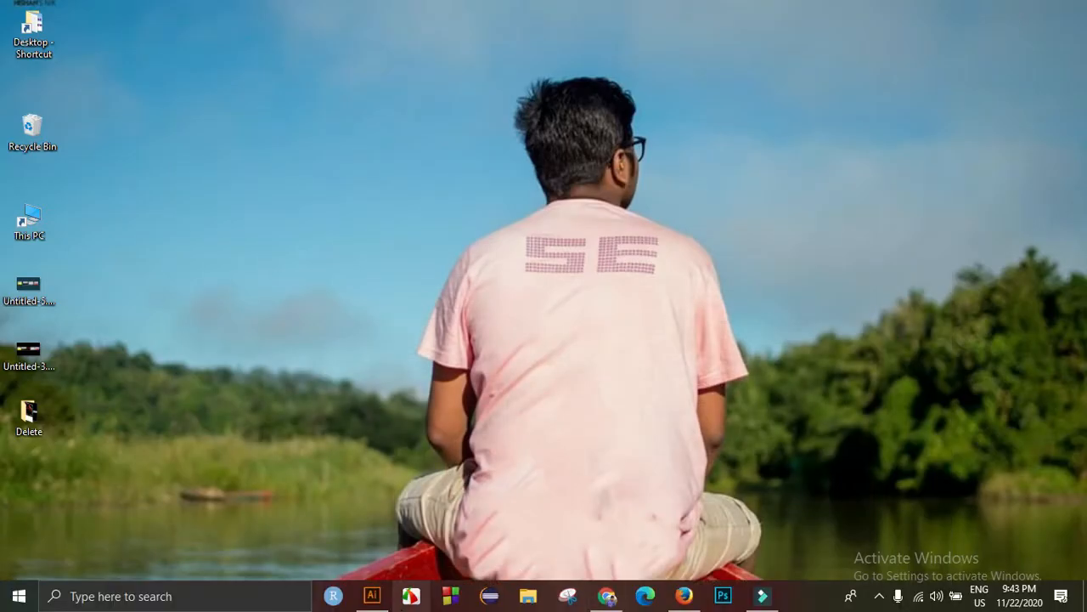
click(371, 595)
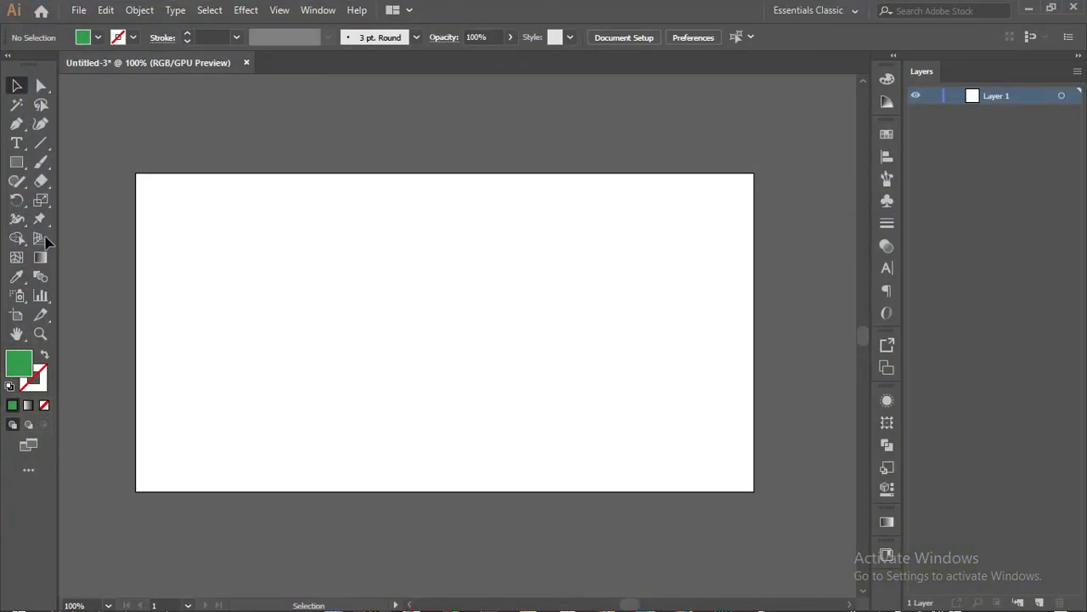
click(28, 147)
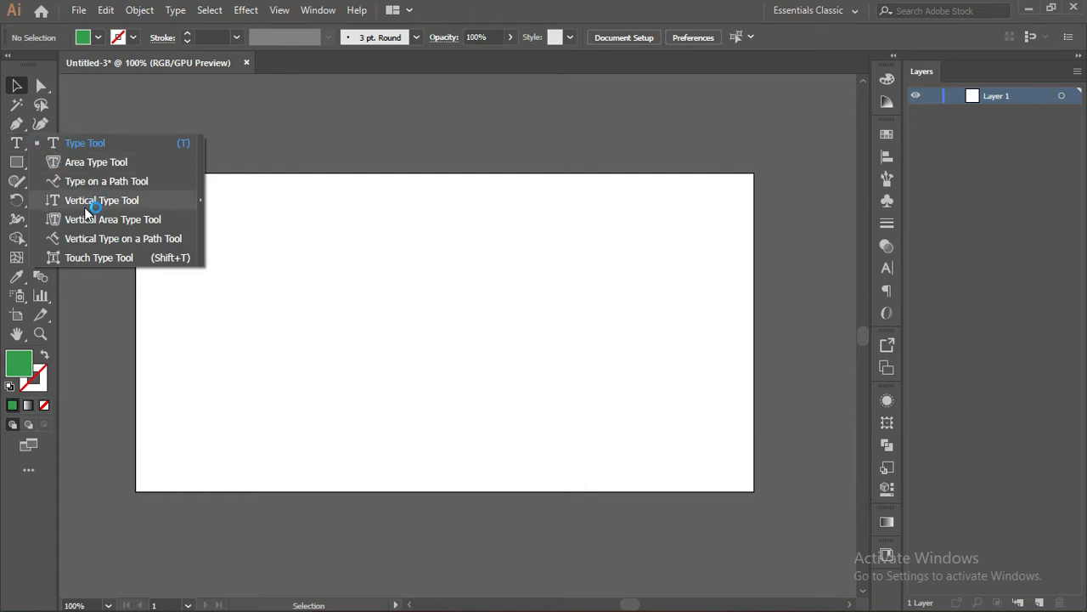
click(1030, 12)
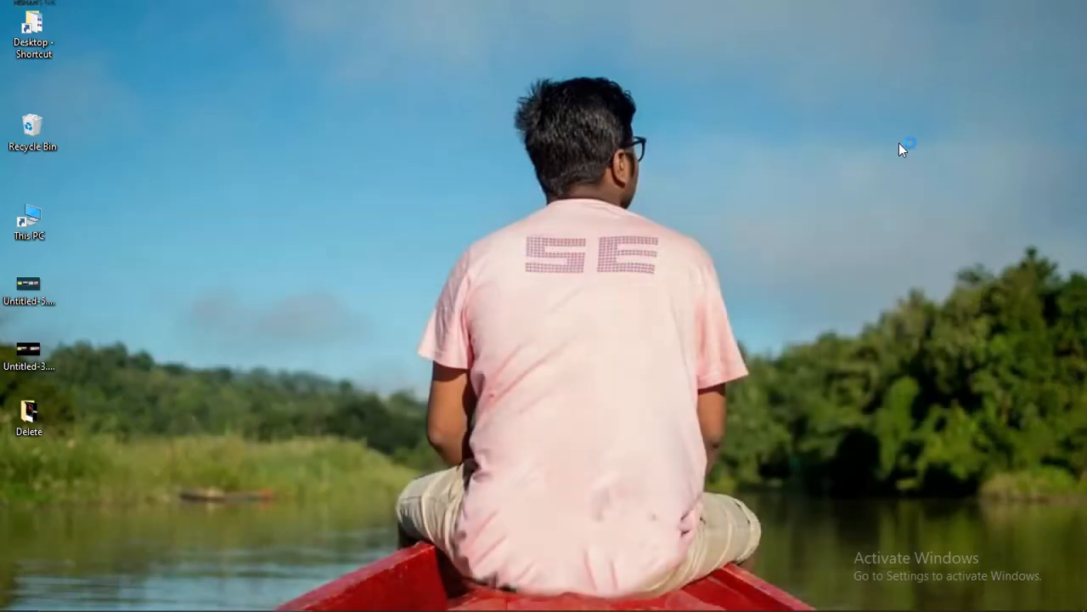
- Present the entire screen in the Google Meet call and return to Illustrator
click(626, 599)
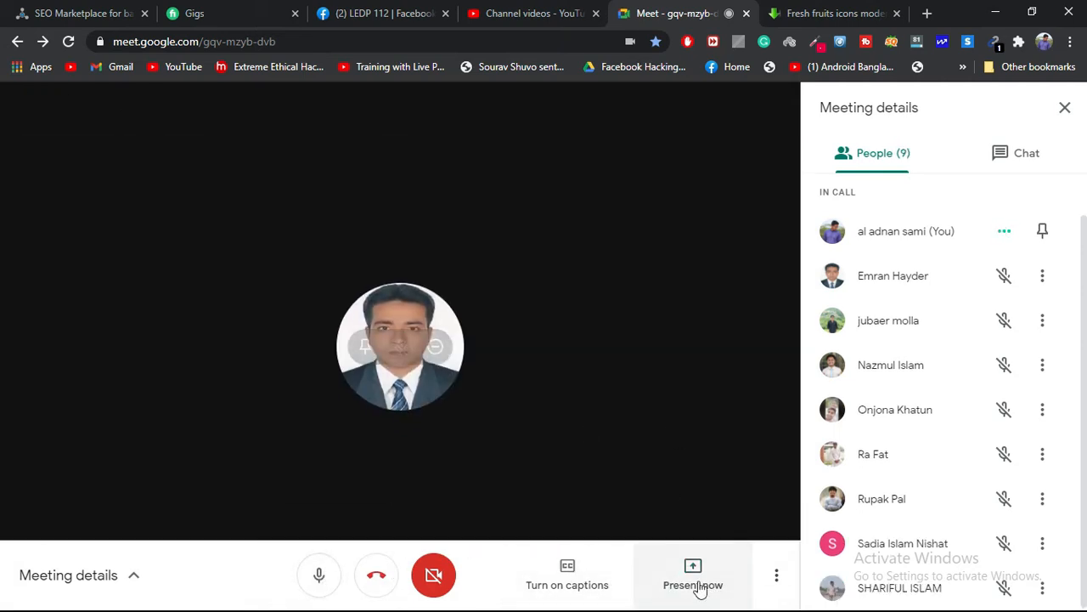
click(695, 578)
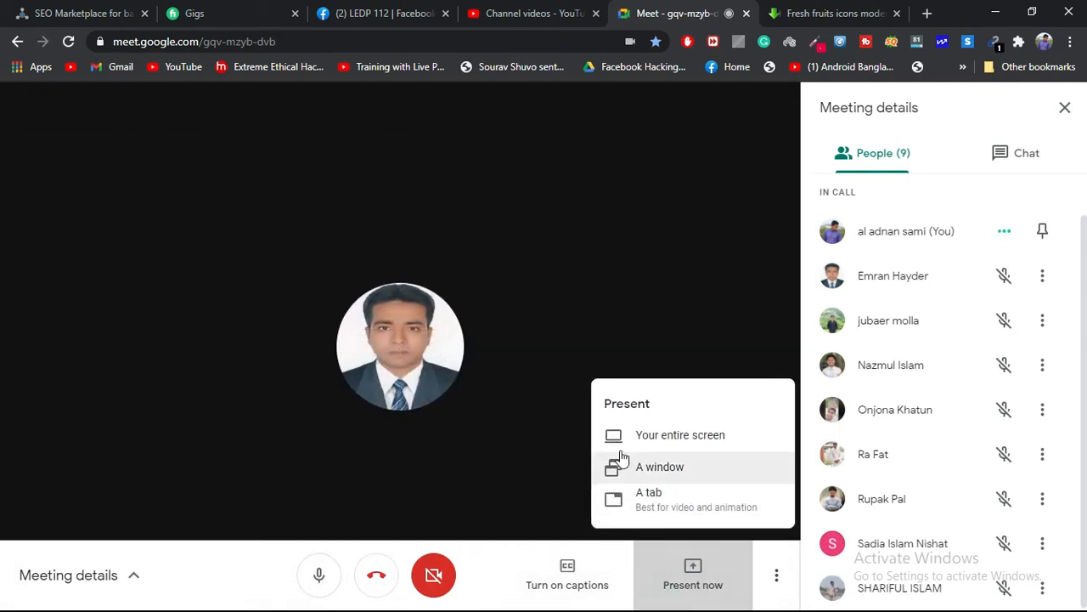
click(643, 436)
click(483, 278)
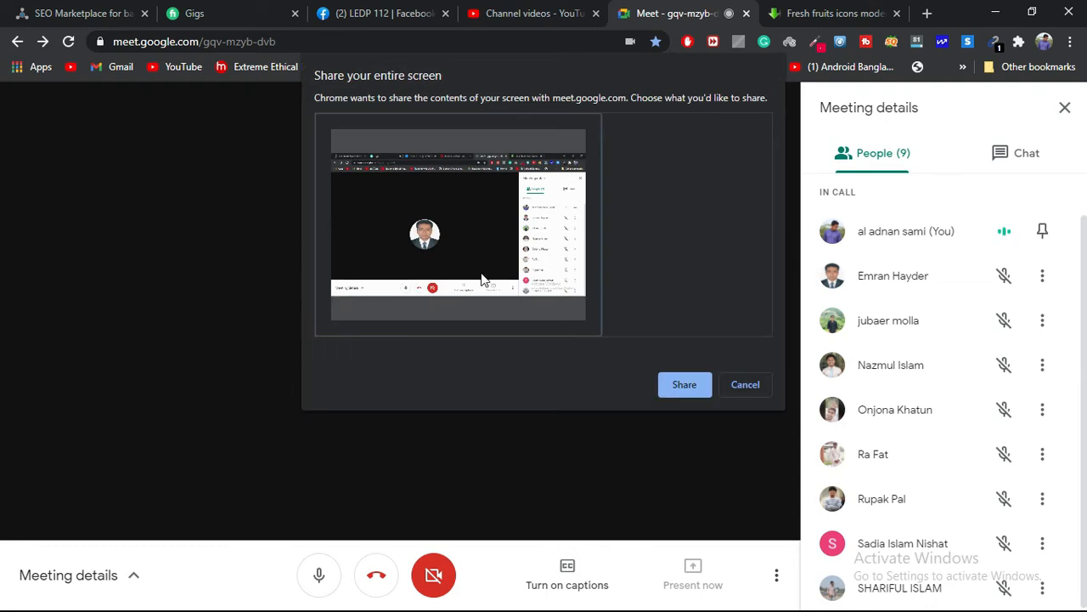
click(680, 383)
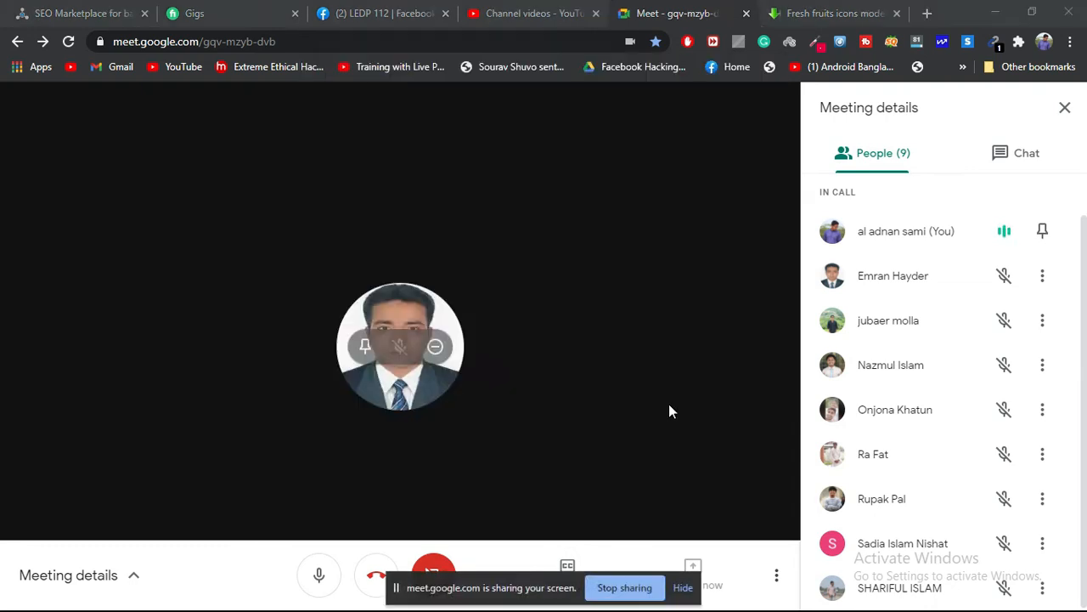
click(987, 9)
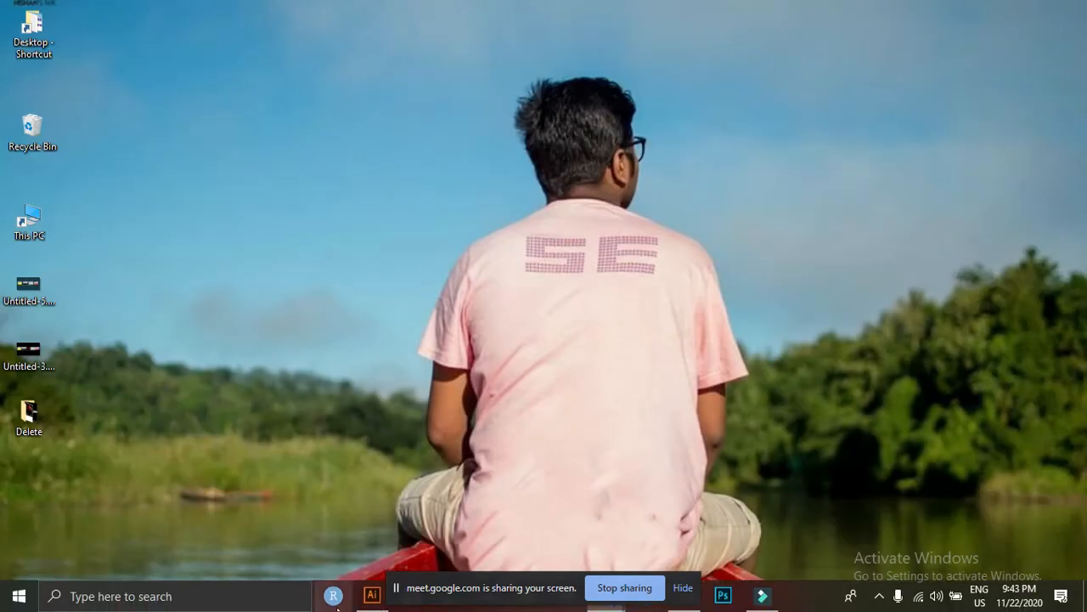
click(371, 600)
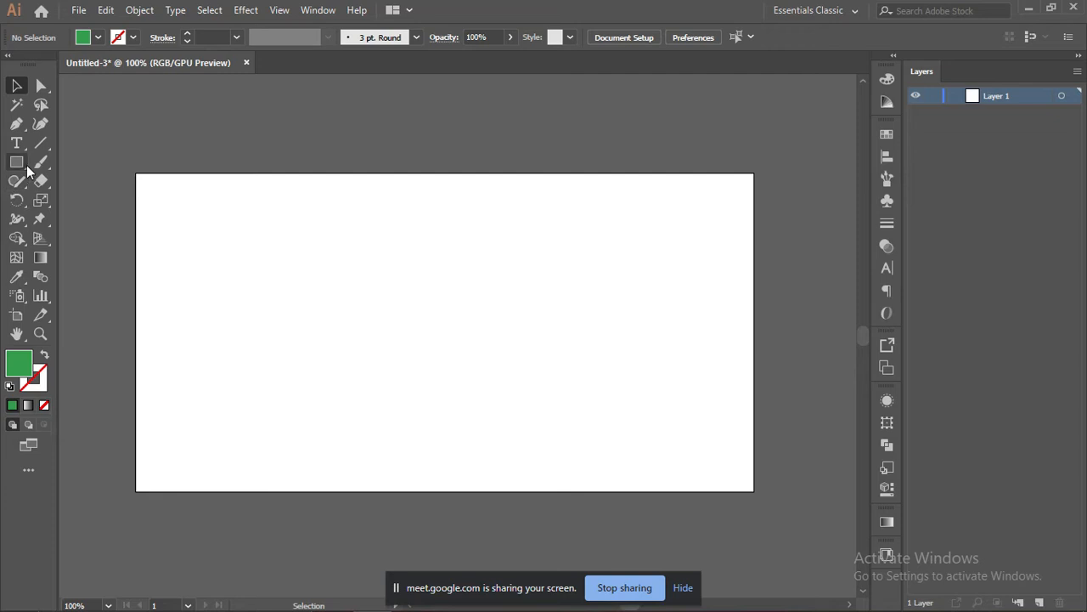
- Draw an open arched path near the artboard's centre with the Pen tool and remove its fill
click(16, 143)
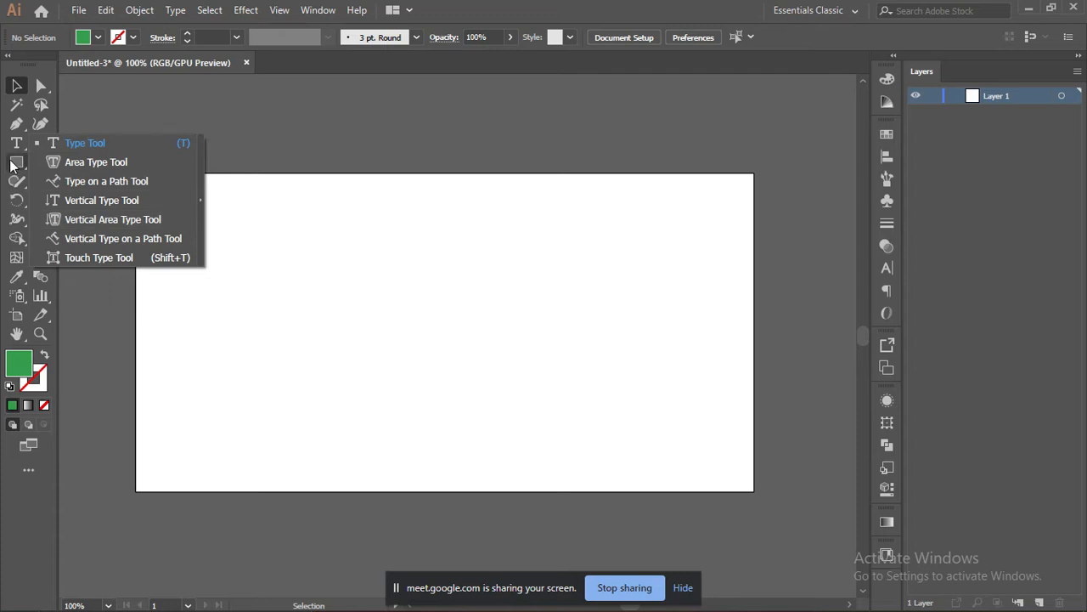
click(13, 124)
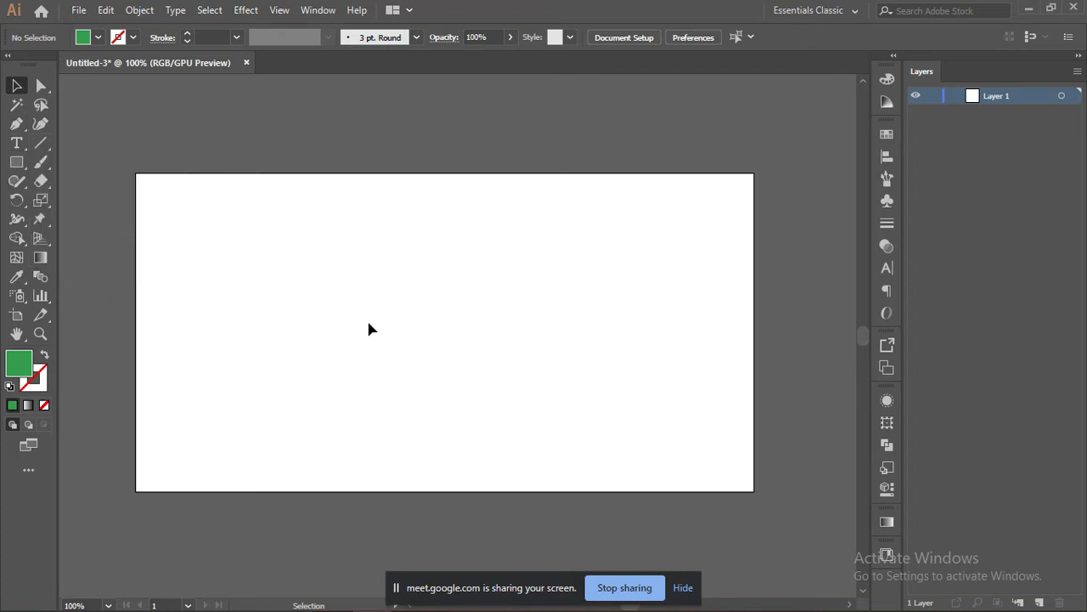
click(16, 123)
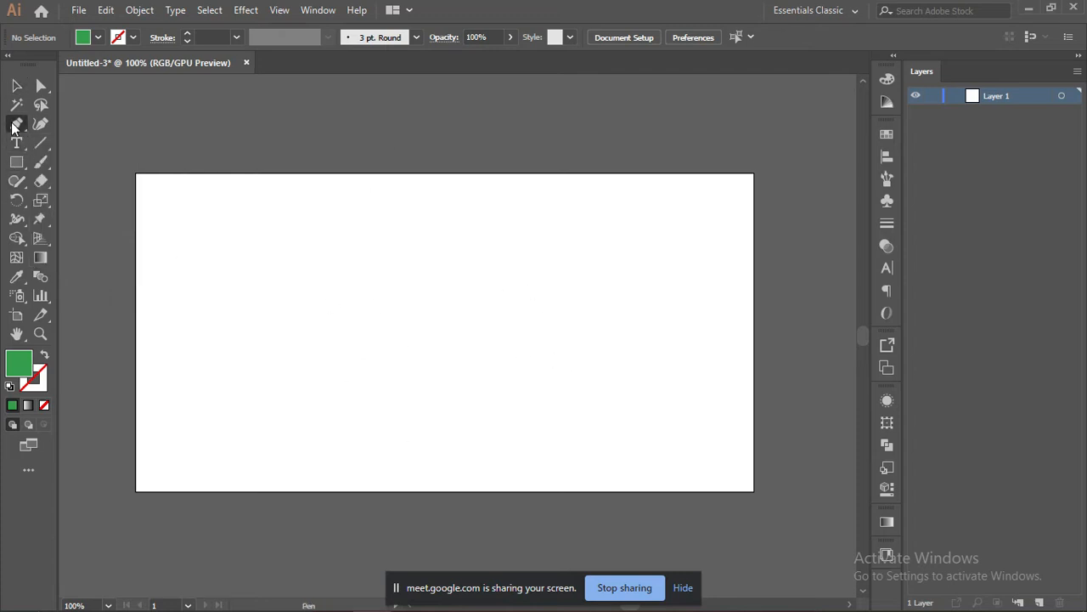
click(297, 345)
drag(444, 355, 518, 497)
key(ctrl)
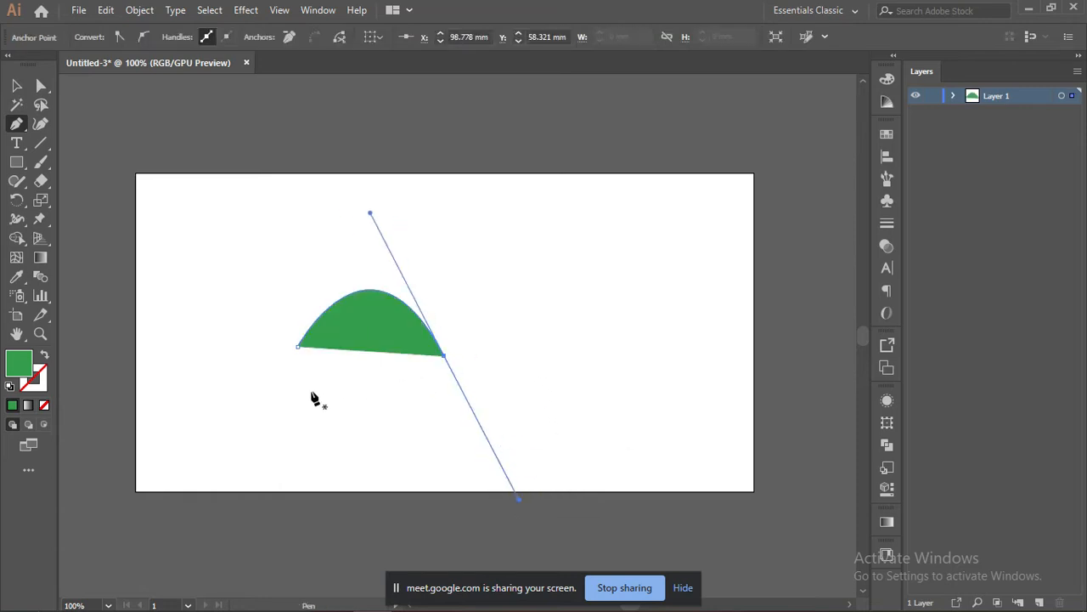
click(44, 405)
- Add placeholder text along the arch with the Type on a Path tool and move it to the artboard's right half
drag(16, 143, 85, 179)
click(301, 340)
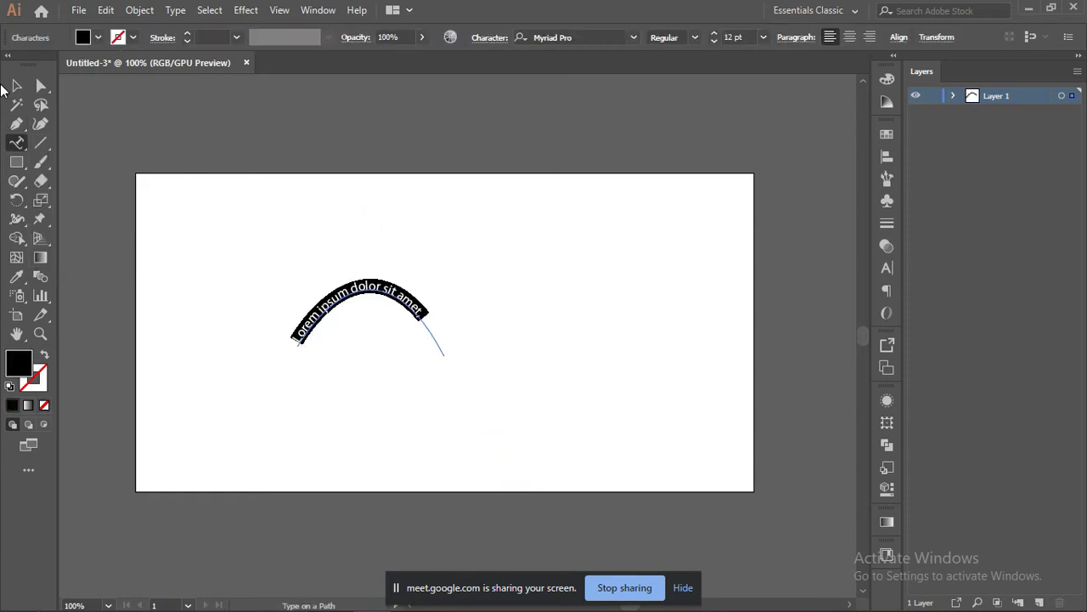
key(Escape)
click(224, 225)
drag(364, 291, 550, 276)
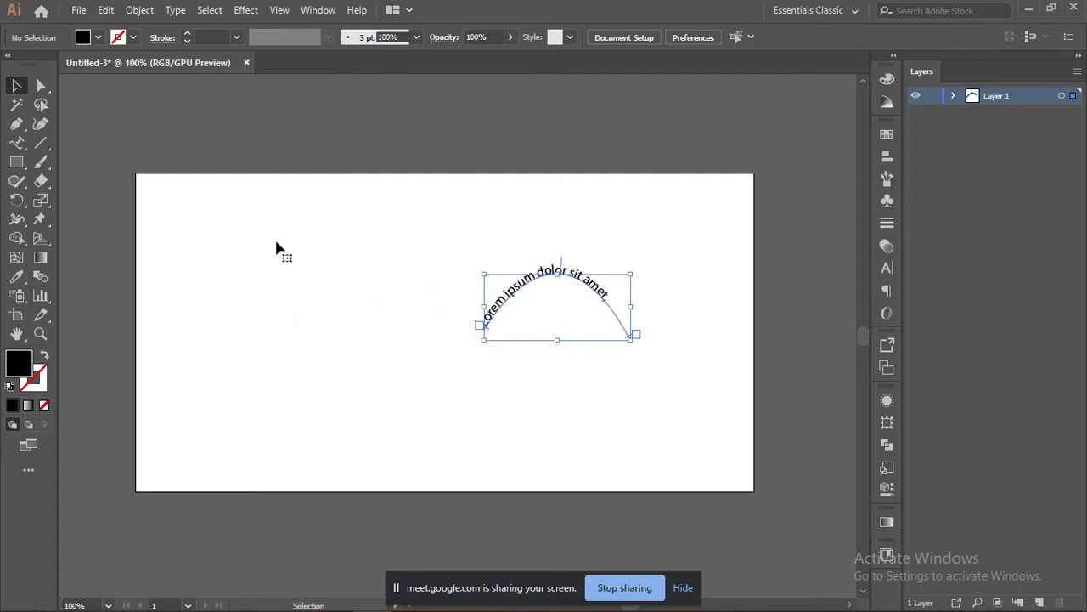
- Place vertical placeholder text on the artboard's left half with the Vertical Type tool
click(17, 143)
click(79, 199)
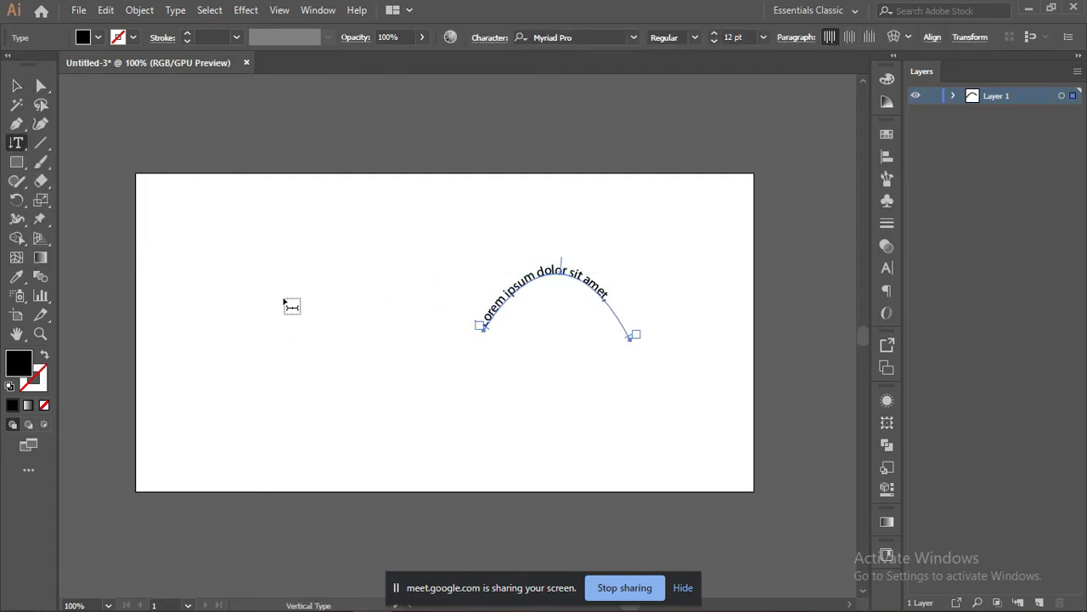
click(284, 280)
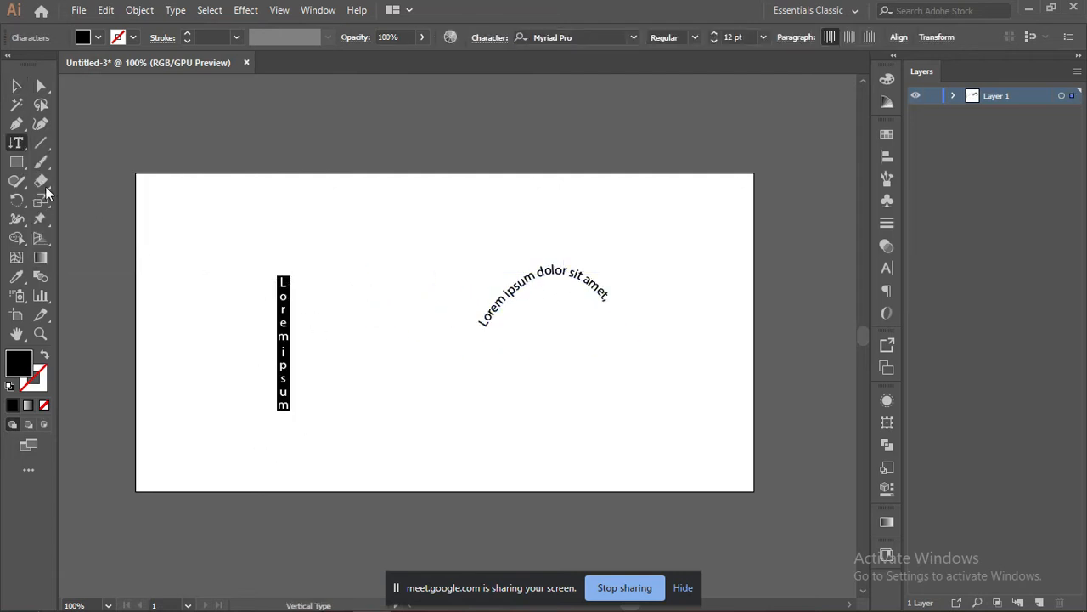
click(25, 148)
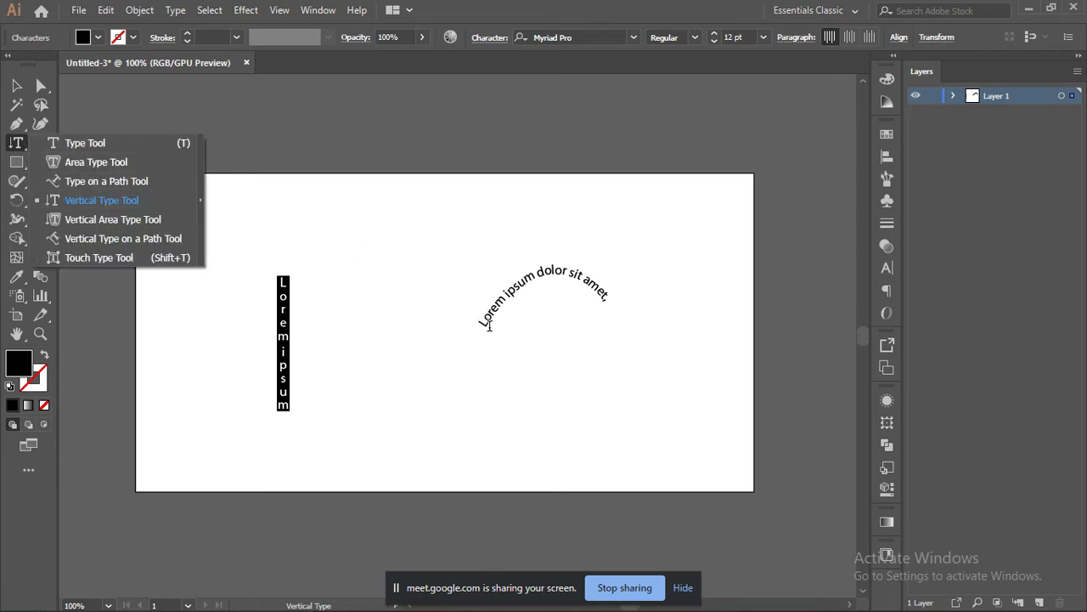
click(13, 96)
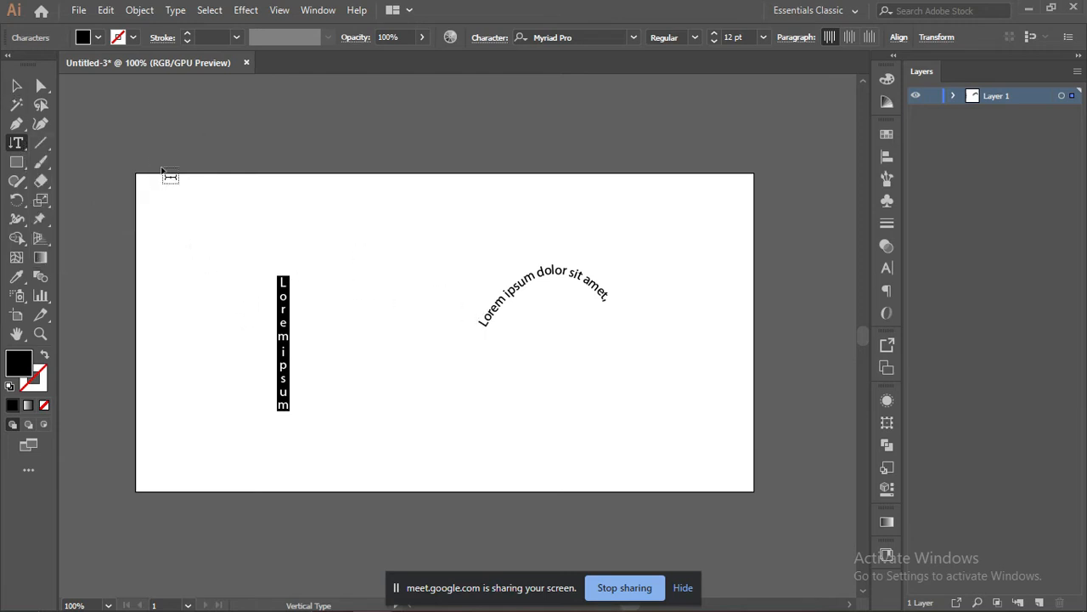
- Delete the vertical text together with the arched text on a path, leaving the artboard empty
key(Escape)
drag(199, 224, 636, 501)
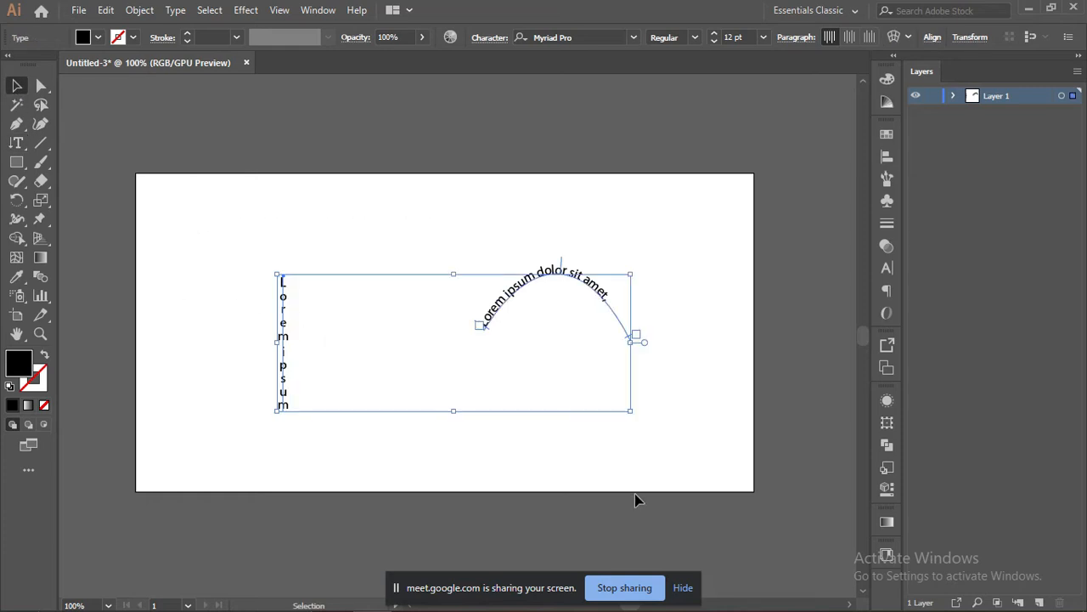
key(Delete)
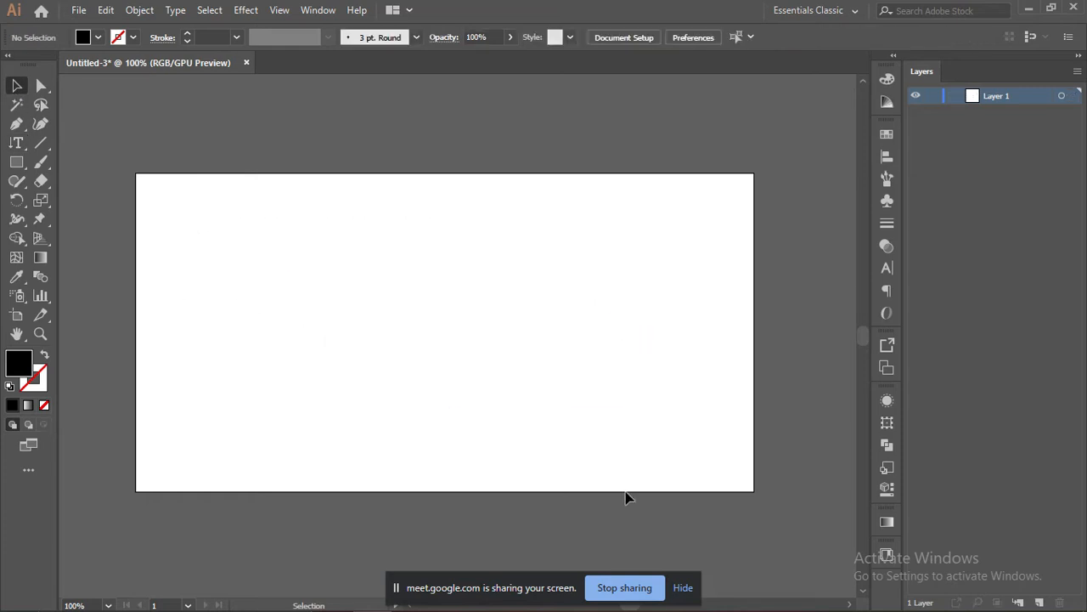
click(16, 143)
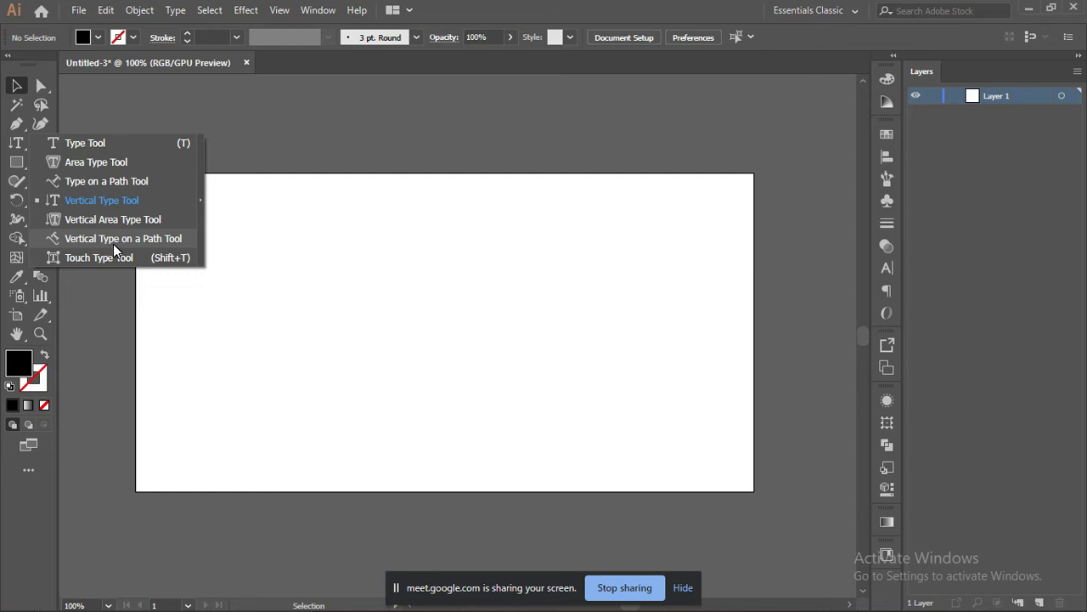
click(146, 181)
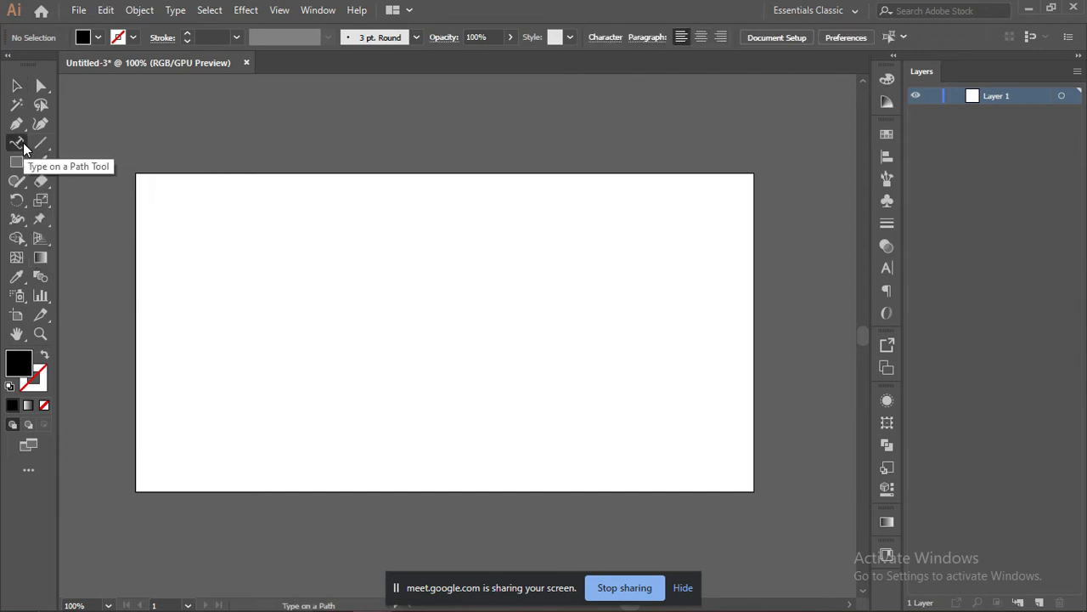
click(16, 84)
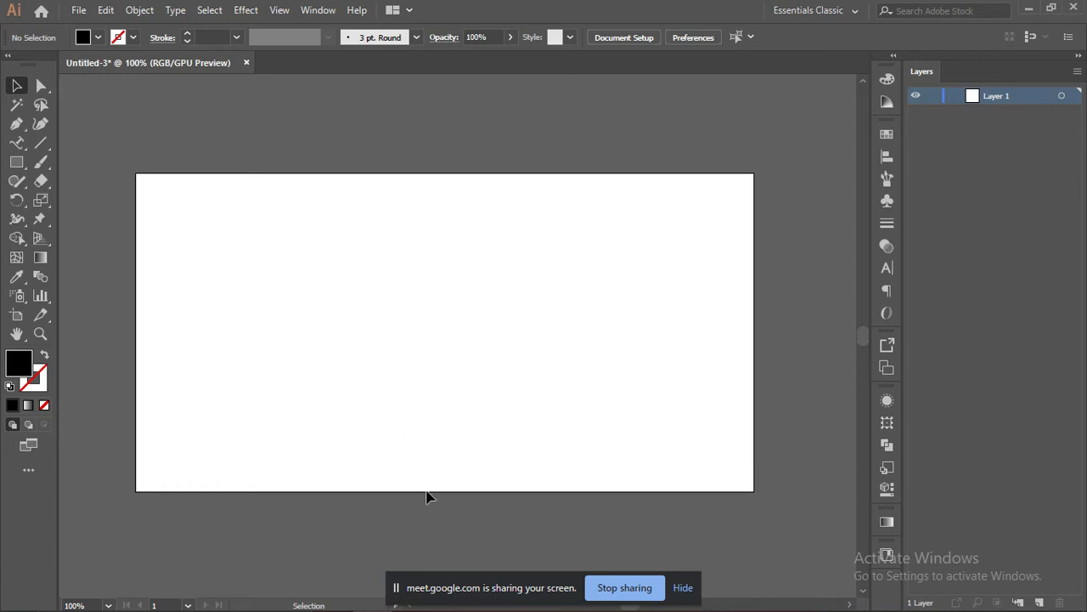
drag(430, 598, 416, 582)
drag(370, 579, 411, 603)
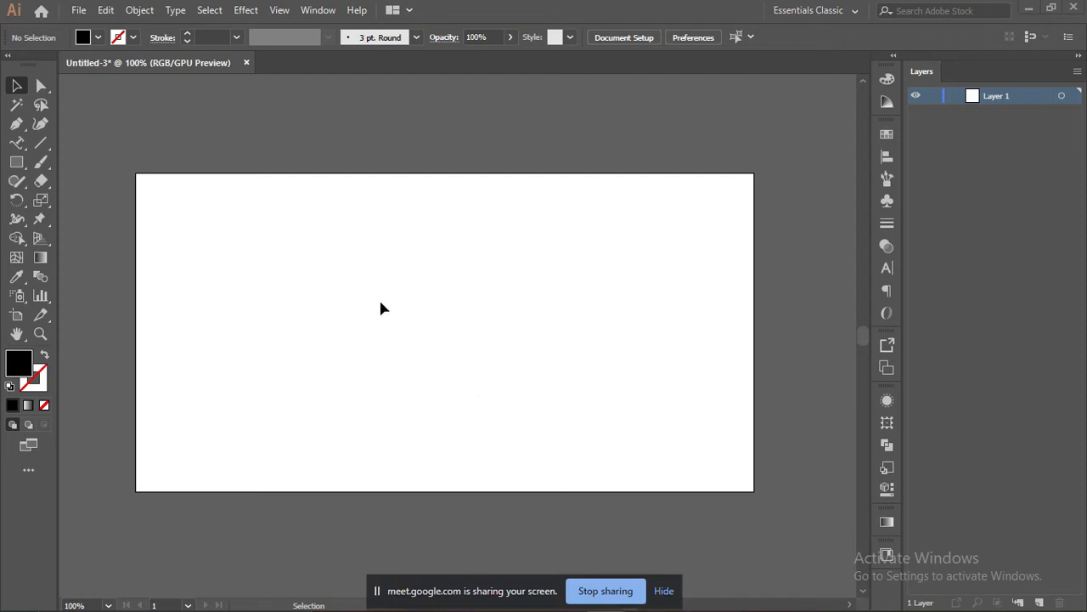
- Draw a black-filled rectangle without a stroke slightly left of the artboard's centre
click(40, 260)
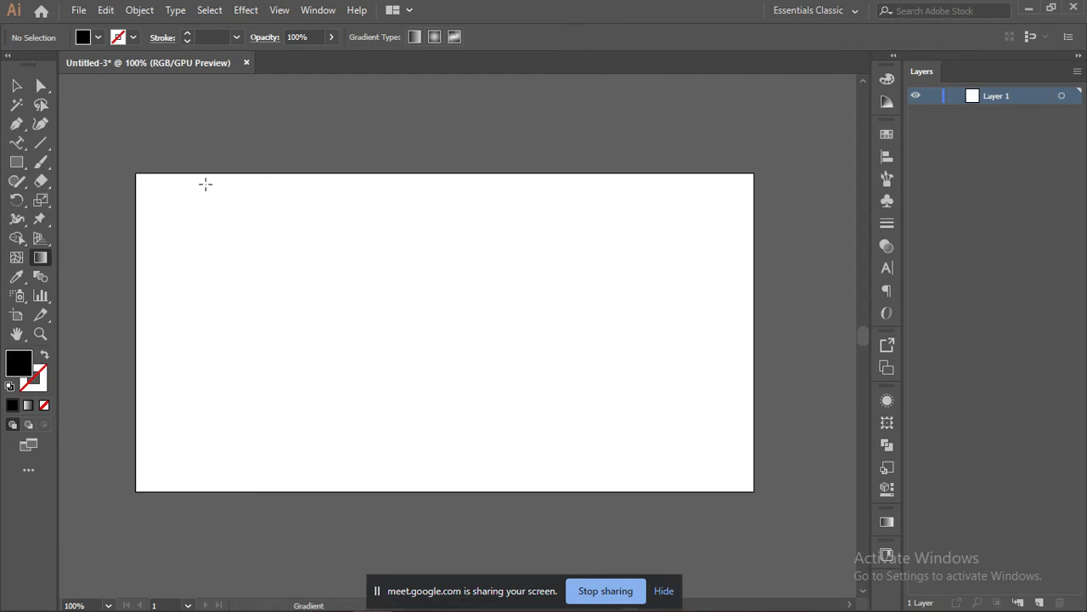
drag(16, 162, 73, 169)
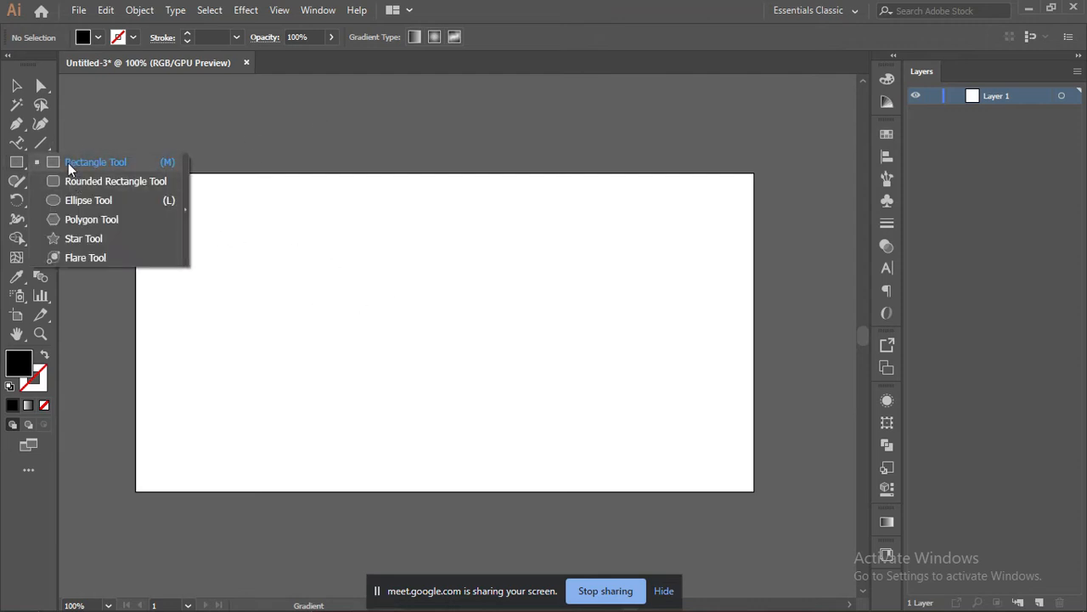
drag(260, 244, 532, 418)
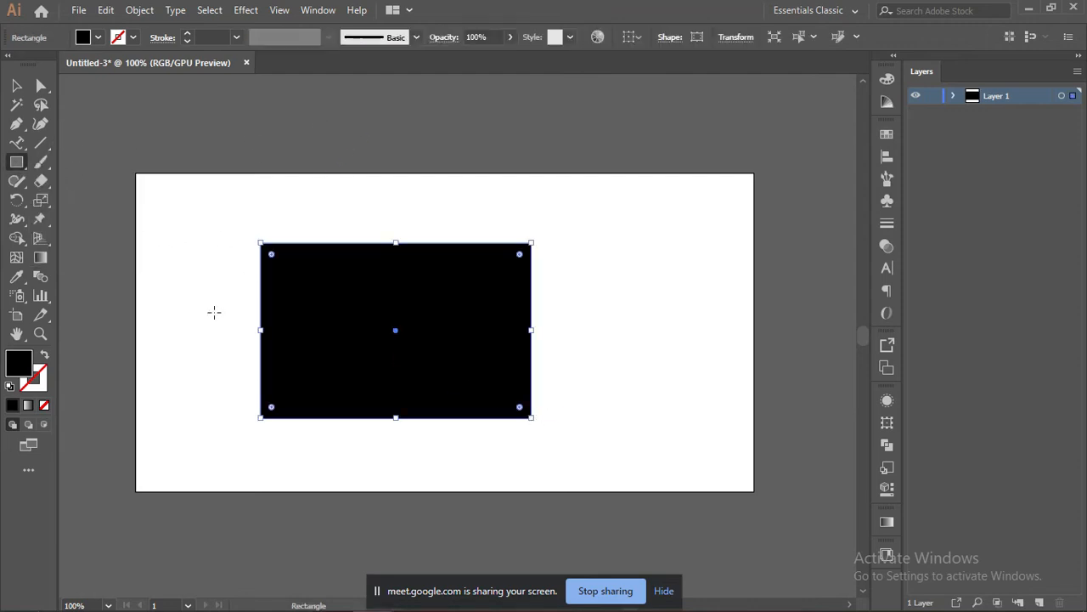
- Fill the selected rectangle with the default white-to-black linear gradient and select its white colour stop
click(42, 260)
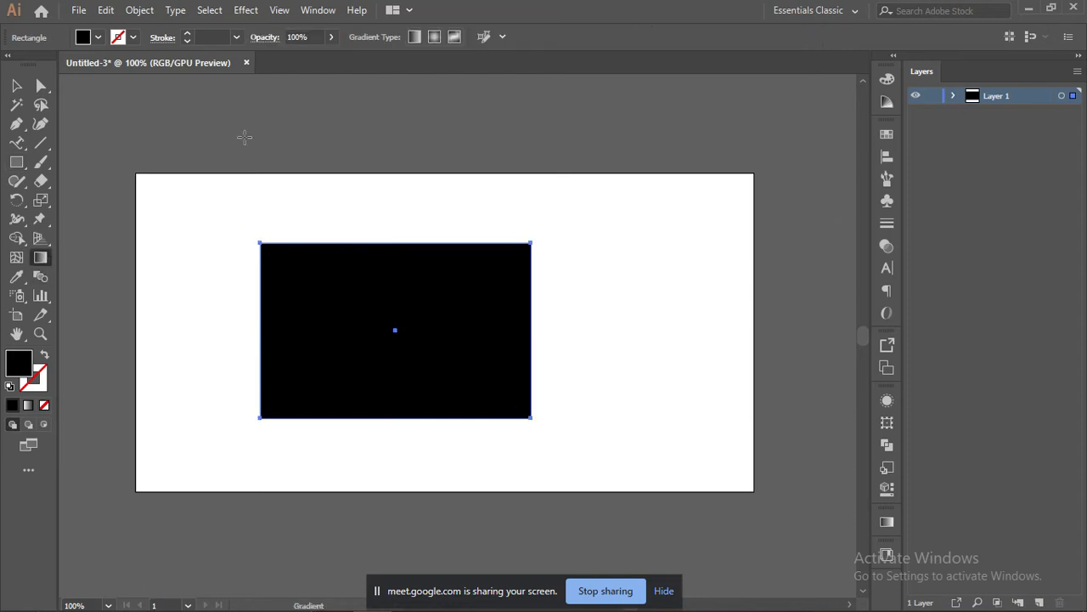
click(318, 10)
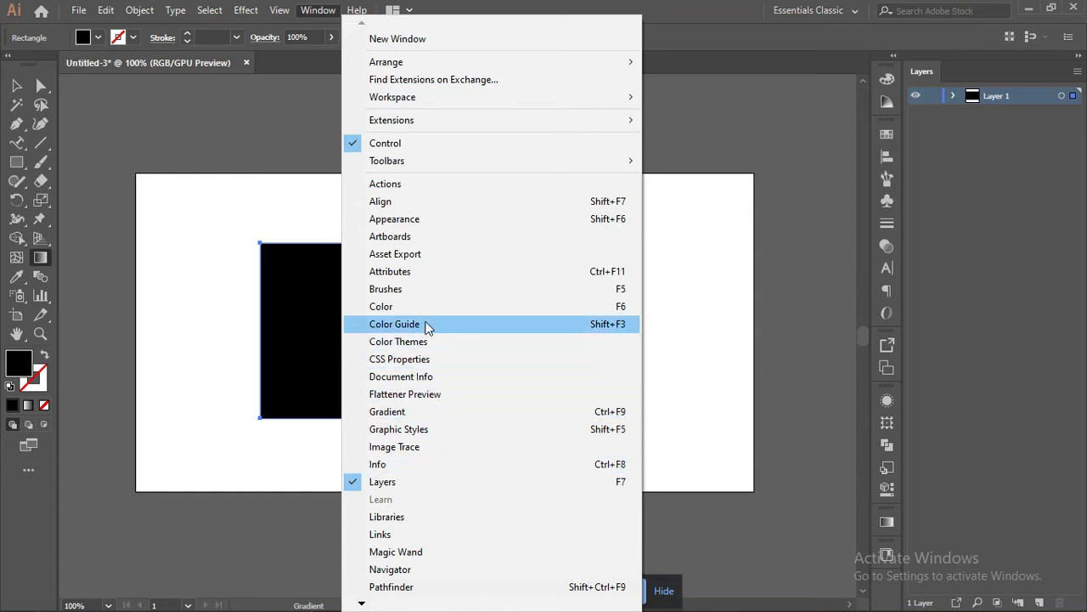
click(414, 415)
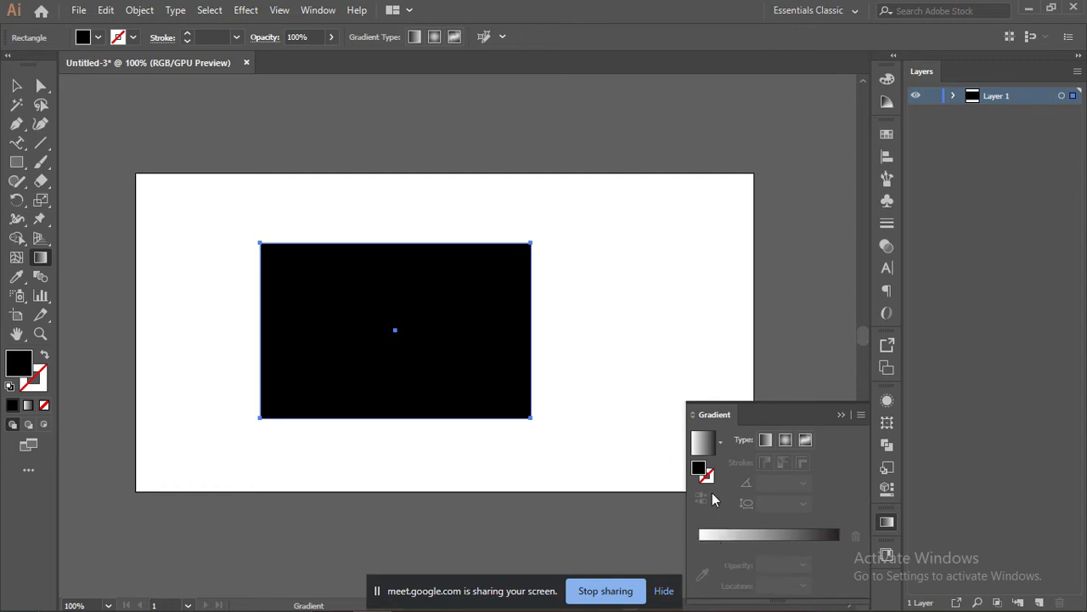
click(702, 551)
click(700, 547)
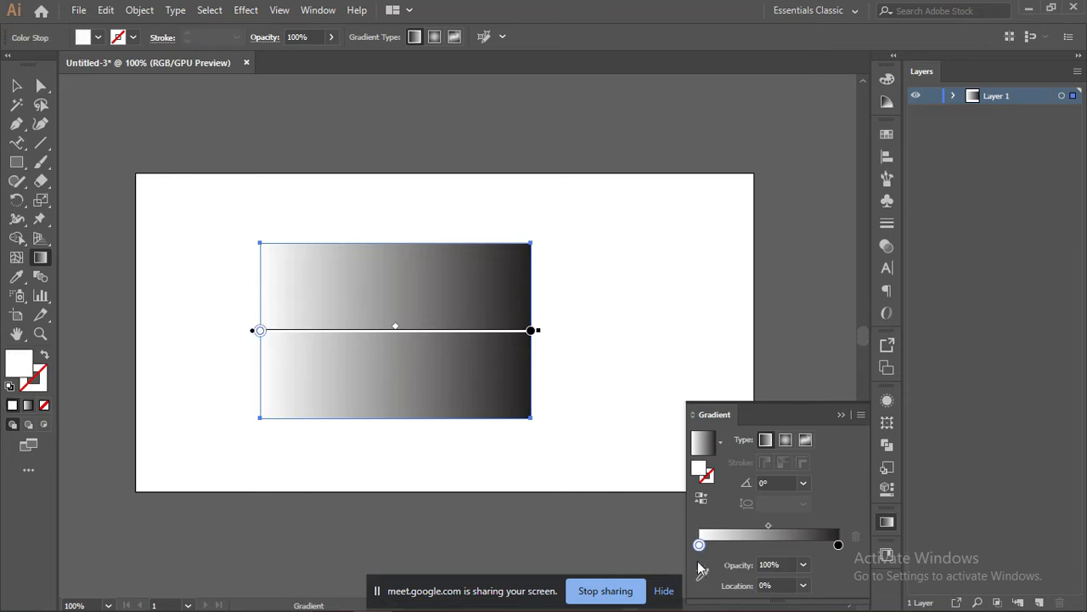
- Recolour the gradient's white start stop with the bright yellow swatch
click(704, 577)
click(886, 133)
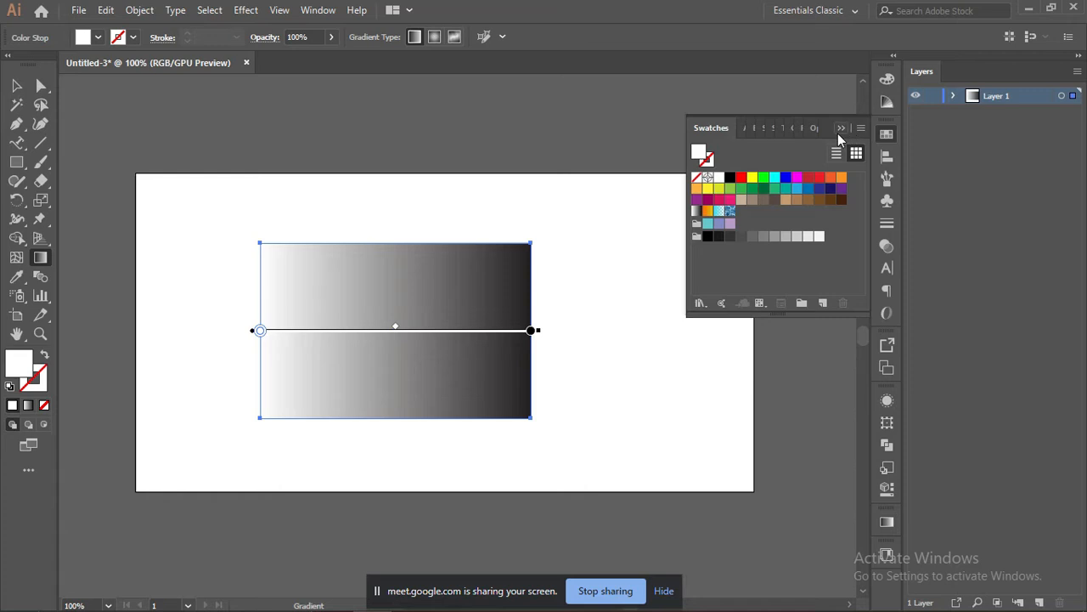
click(752, 177)
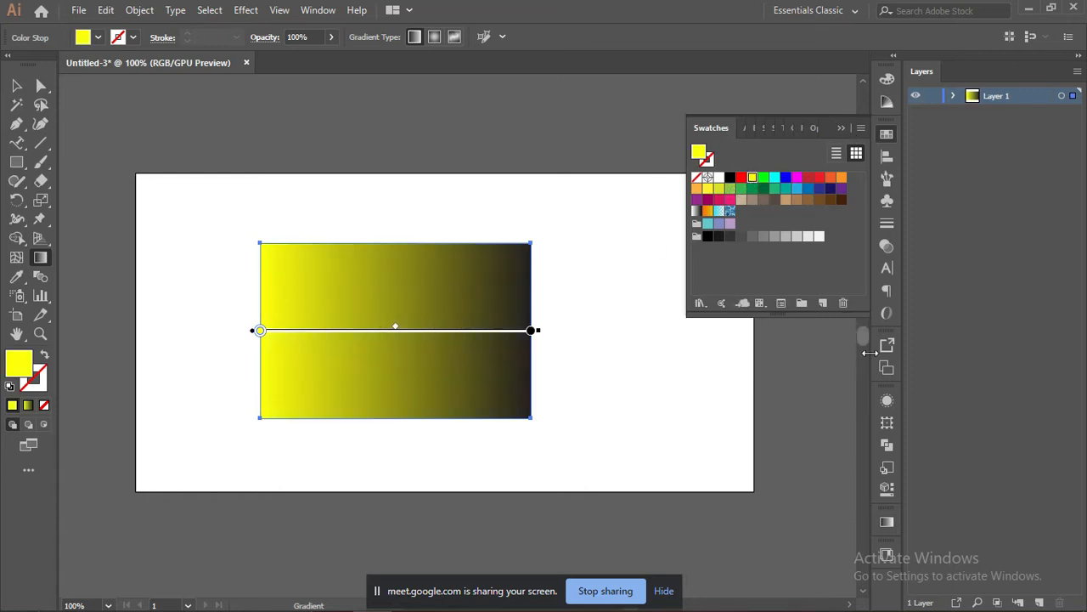
- Try to change the gradient's black end stop to red in the Color Picker
click(887, 521)
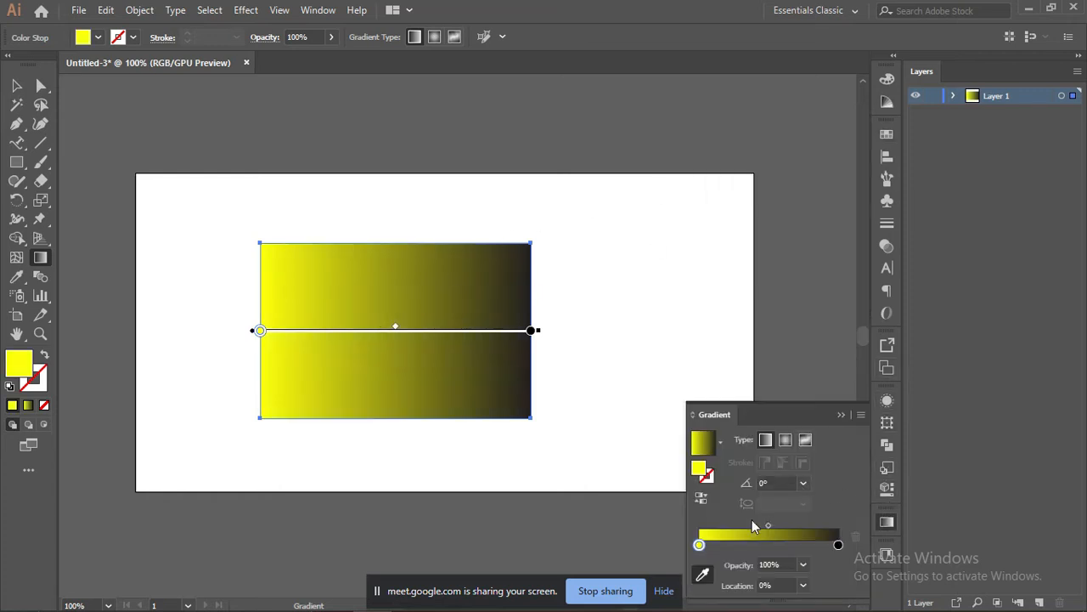
click(837, 545)
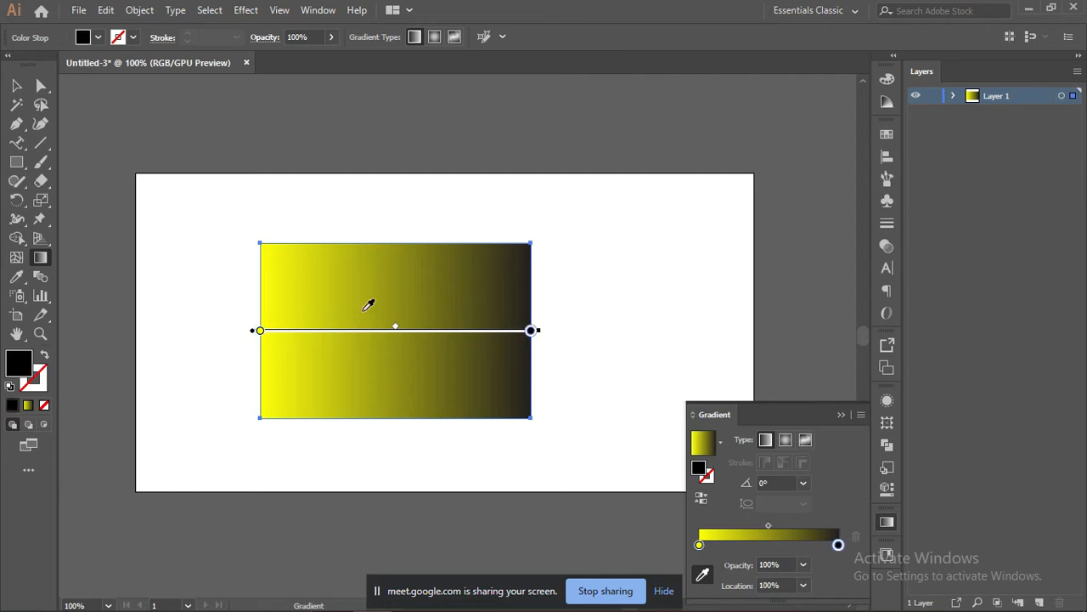
double_click(14, 365)
text(FF0000)
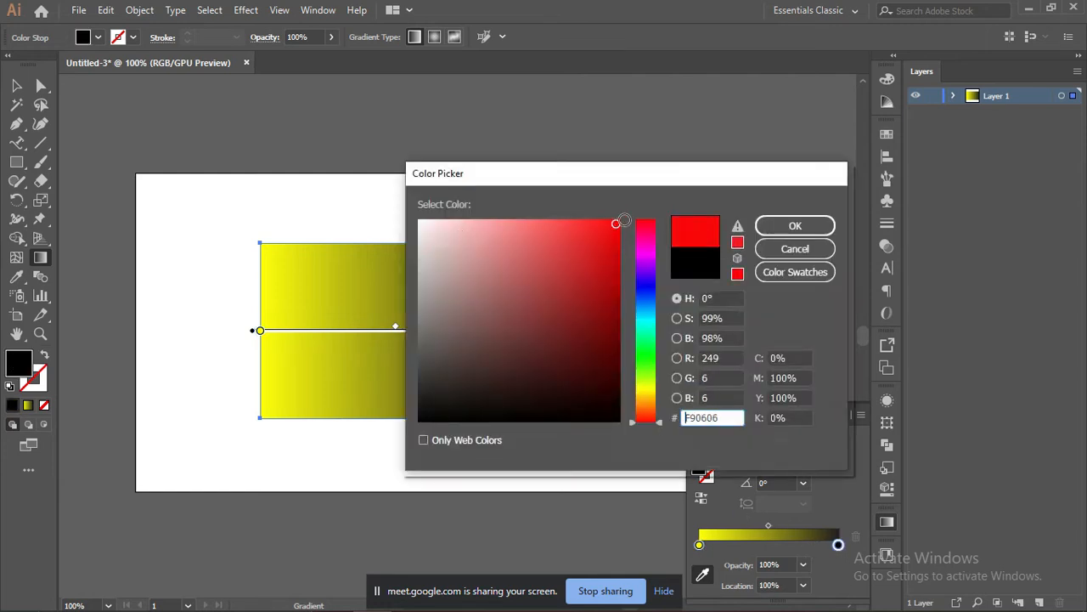
click(786, 228)
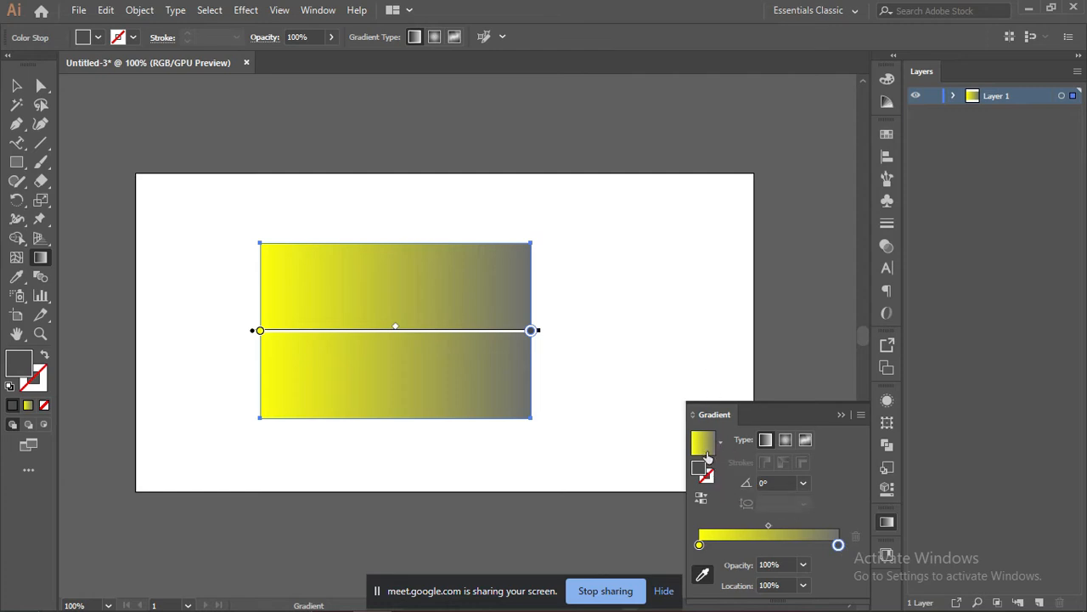
double_click(701, 474)
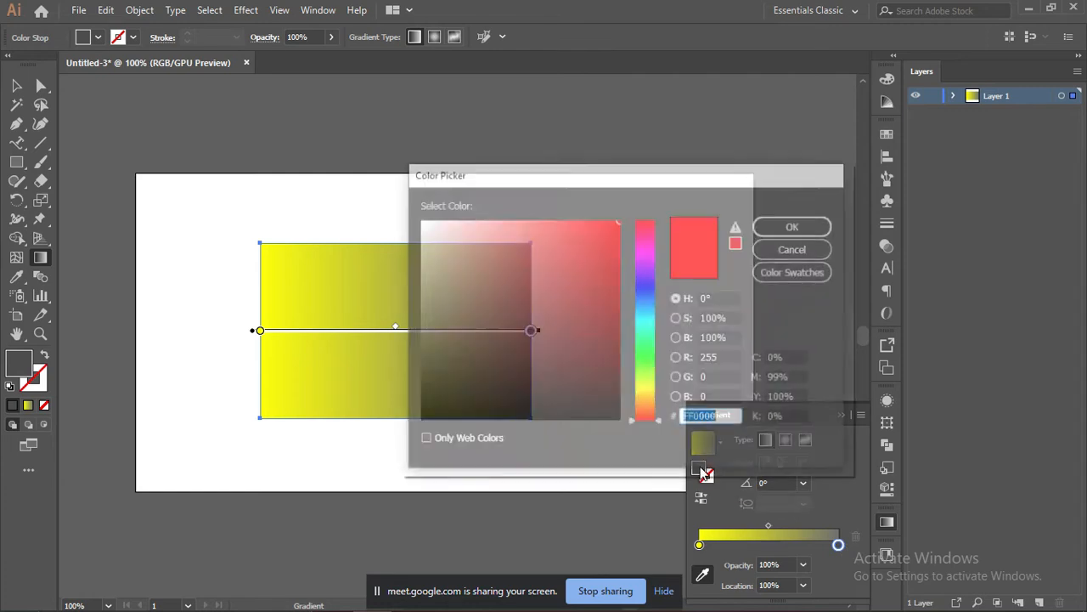
drag(579, 315, 616, 242)
click(792, 228)
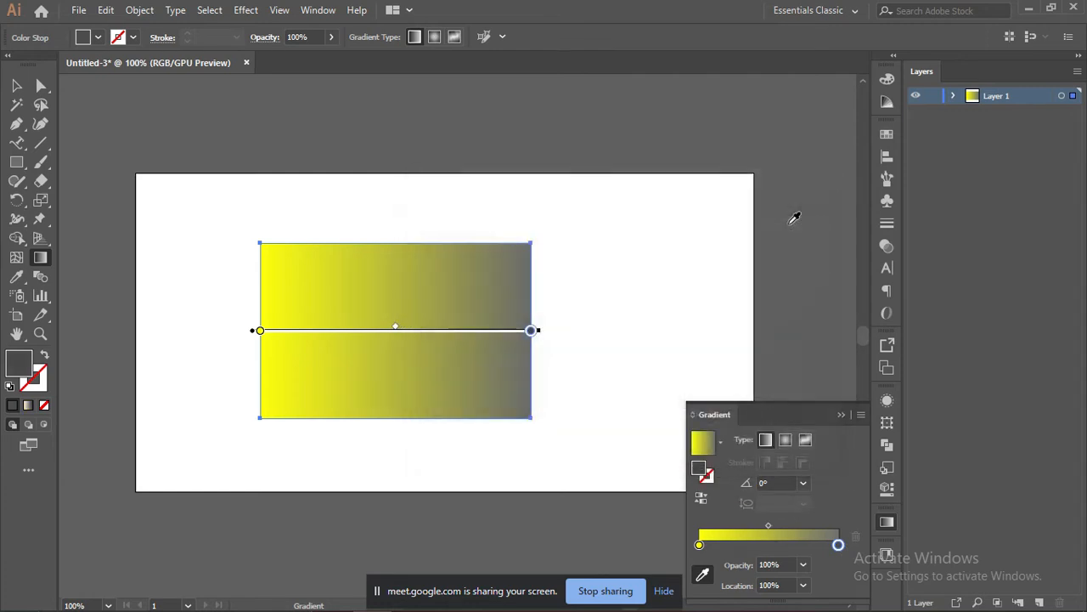
double_click(705, 476)
click(588, 322)
click(796, 228)
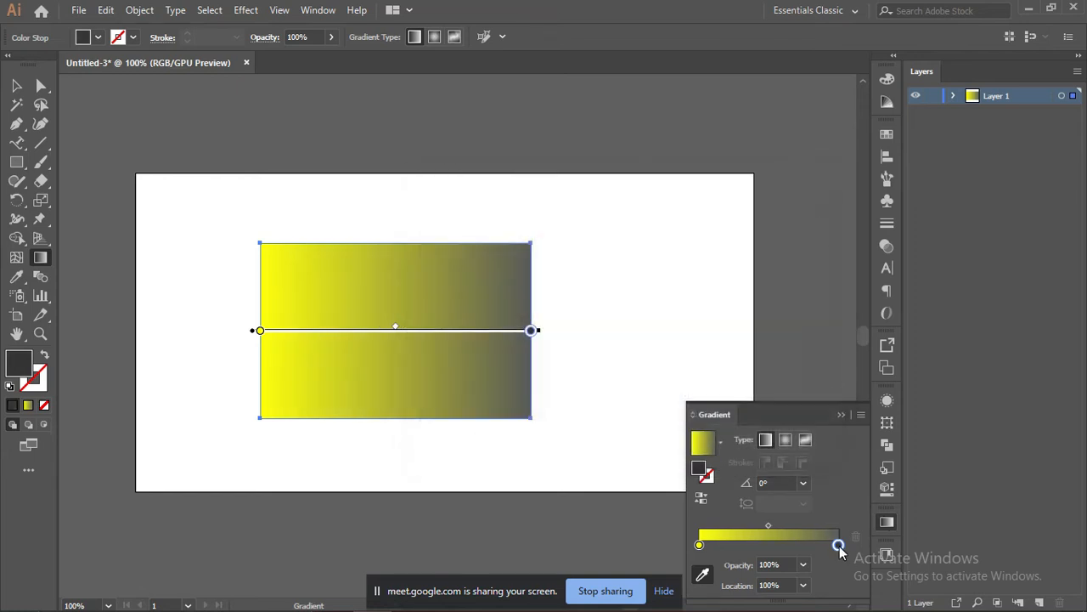
- Set the gradient's dark end stop to the RGB Red swatch and shift the midpoint to 62.29%
double_click(829, 548)
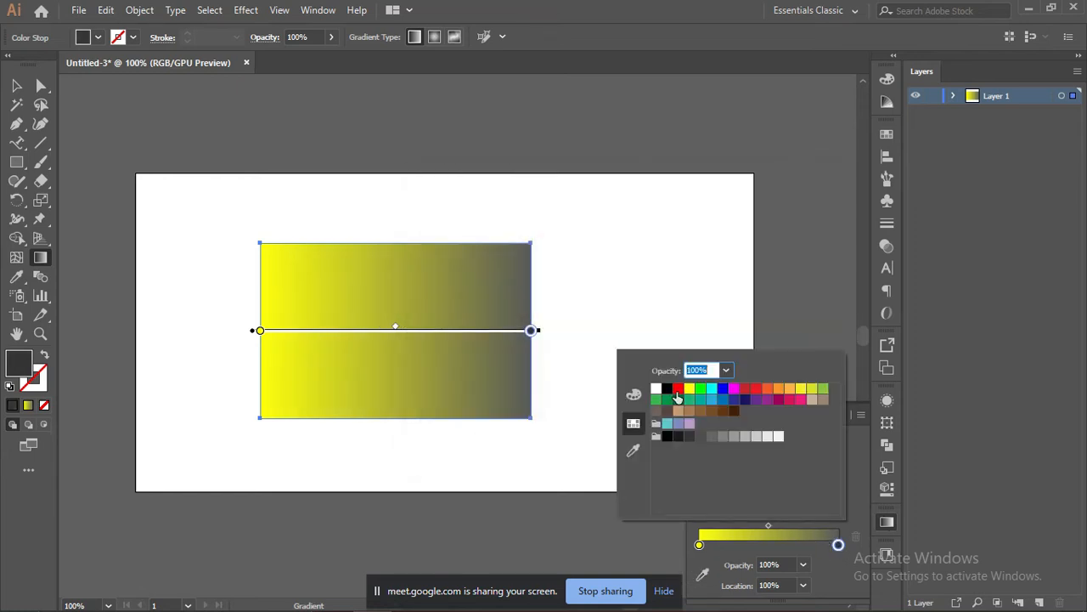
click(677, 390)
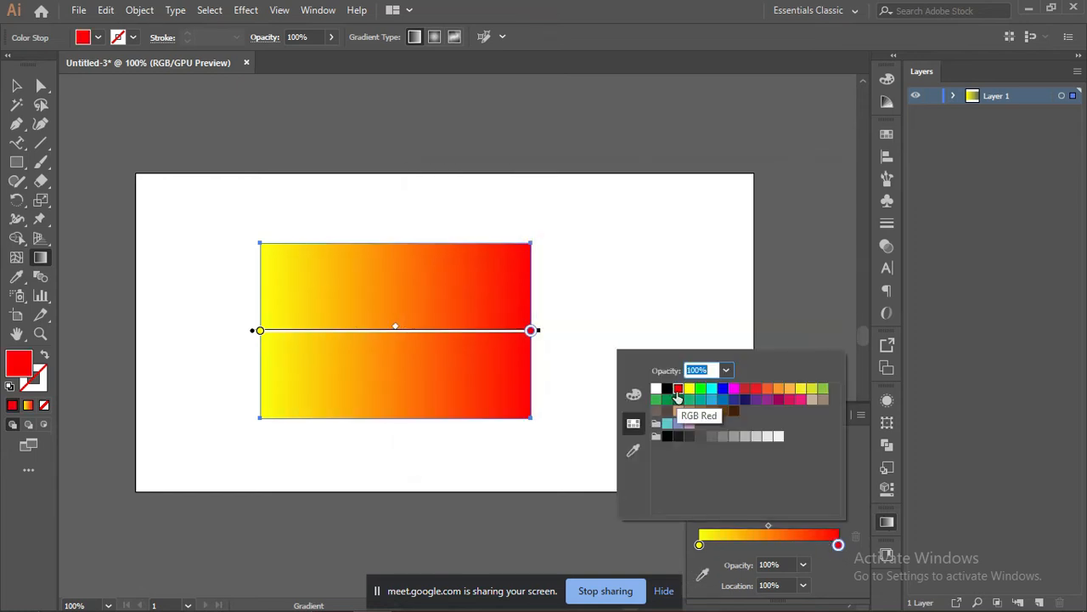
click(829, 567)
drag(768, 526, 791, 525)
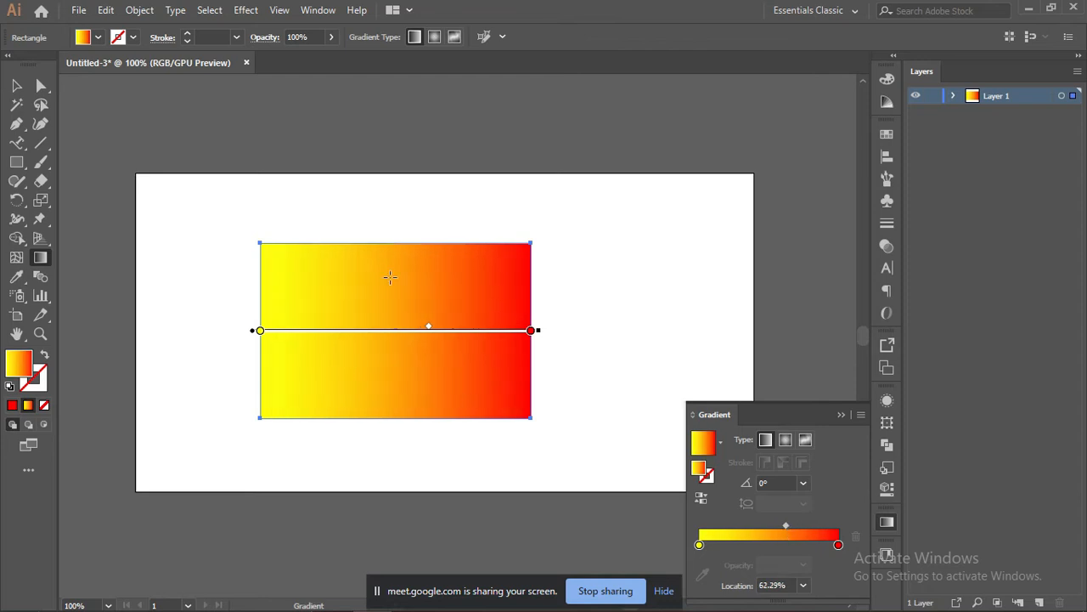
- Reverse the gradient so red comes first and move its midpoint to 62.85%
click(701, 501)
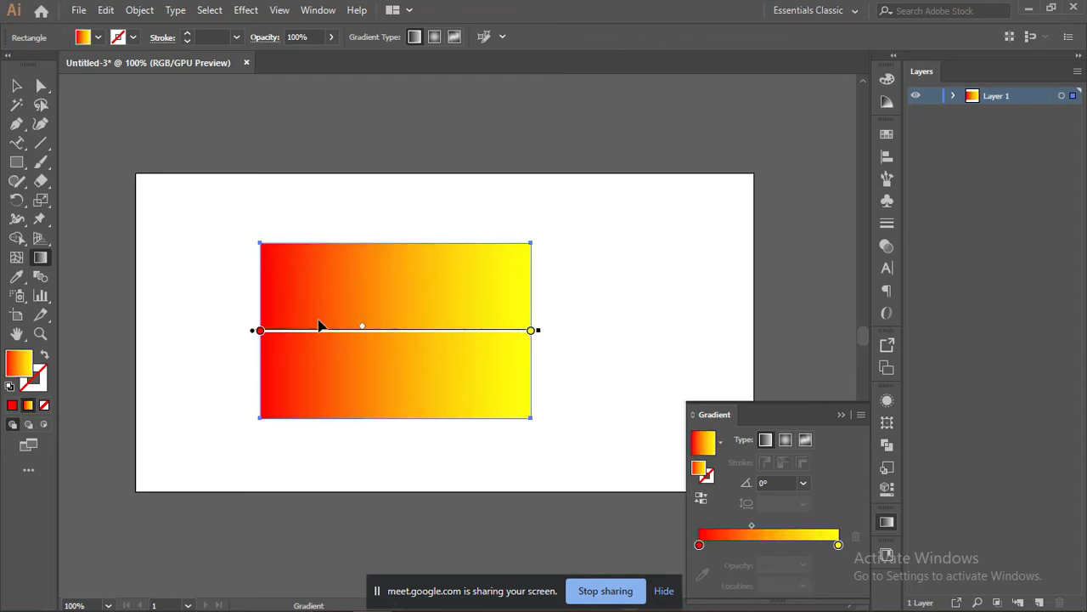
drag(751, 525, 787, 525)
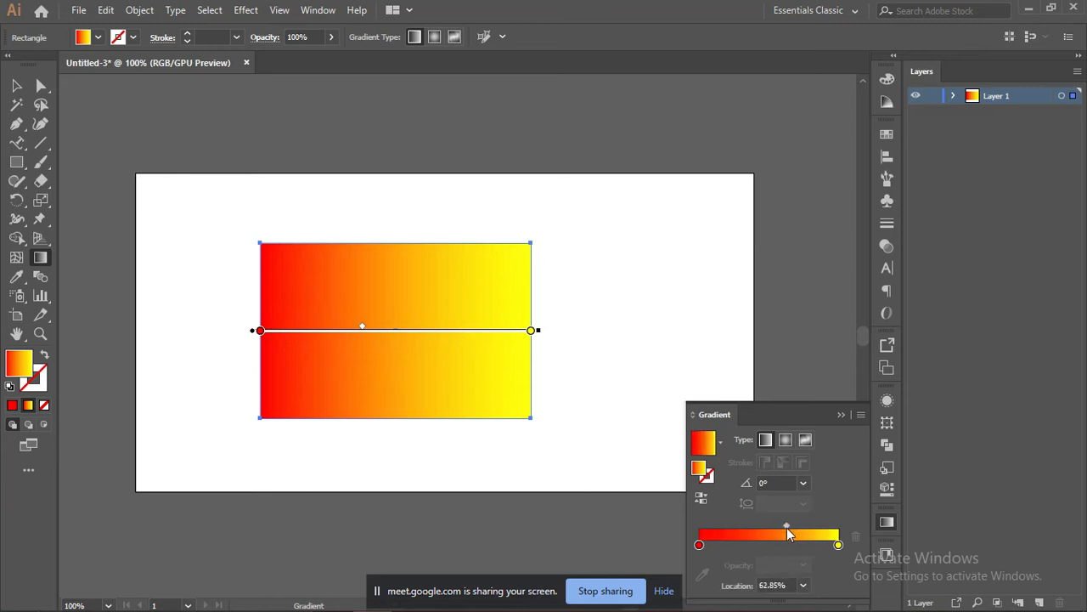
- Try the radial and freeform gradient types on the rectangle, and return it to linear
click(785, 440)
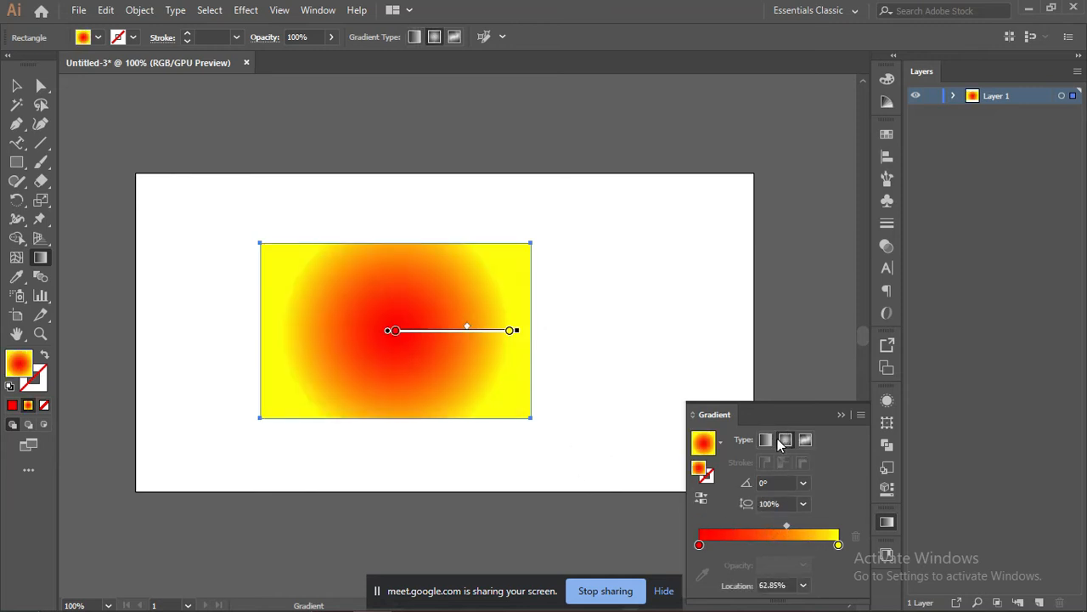
click(807, 440)
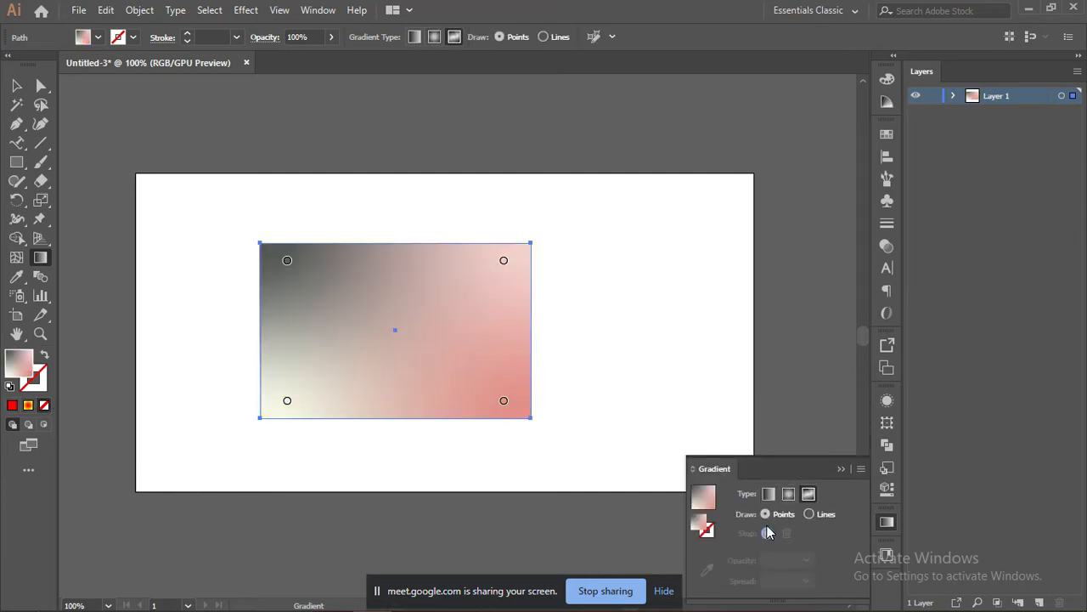
key(ctrl+z)
click(766, 440)
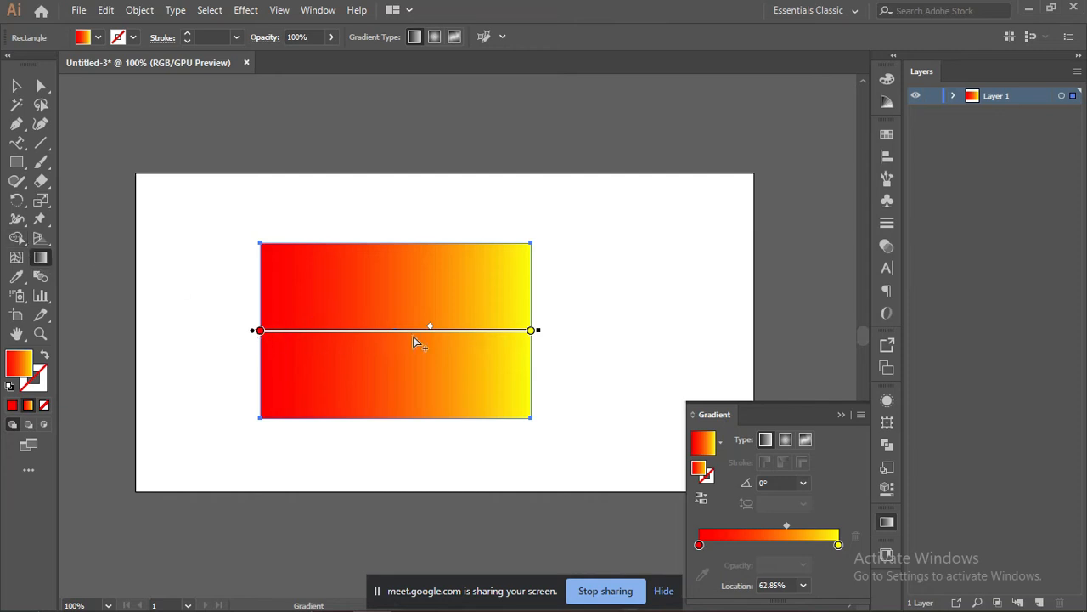
- Redirect the linear gradient diagonally across the rectangle at -31.7° and move its midpoint to 40.45%
mouse_move(425, 333)
mouse_down()
mouse_move(292, 331)
mouse_move(480, 339)
mouse_move(352, 332)
mouse_move(424, 334)
mouse_up()
drag(544, 331, 495, 471)
mouse_move(442, 361)
mouse_down()
mouse_move(359, 303)
mouse_move(393, 324)
mouse_up()
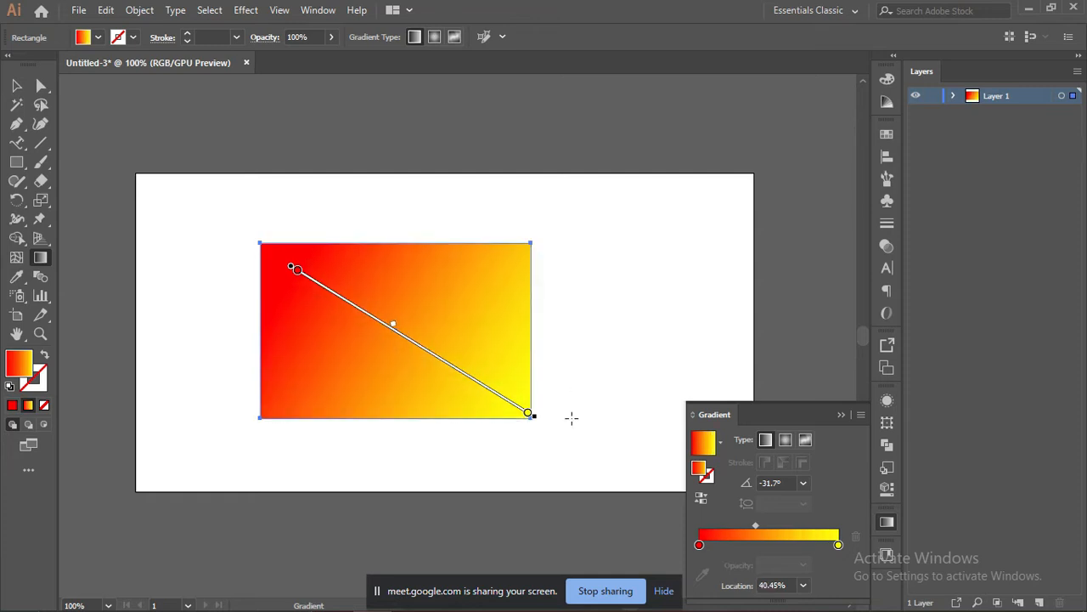
- Redirect the rectangle's linear gradient to -44.8° and move its midpoint to 51.39%
mouse_move(539, 425)
mouse_down()
mouse_move(529, 447)
mouse_move(498, 466)
mouse_move(505, 453)
mouse_up()
mouse_move(396, 331)
mouse_down()
mouse_move(433, 396)
mouse_move(385, 360)
mouse_move(419, 395)
mouse_move(431, 371)
mouse_move(407, 374)
mouse_move(402, 362)
mouse_up()
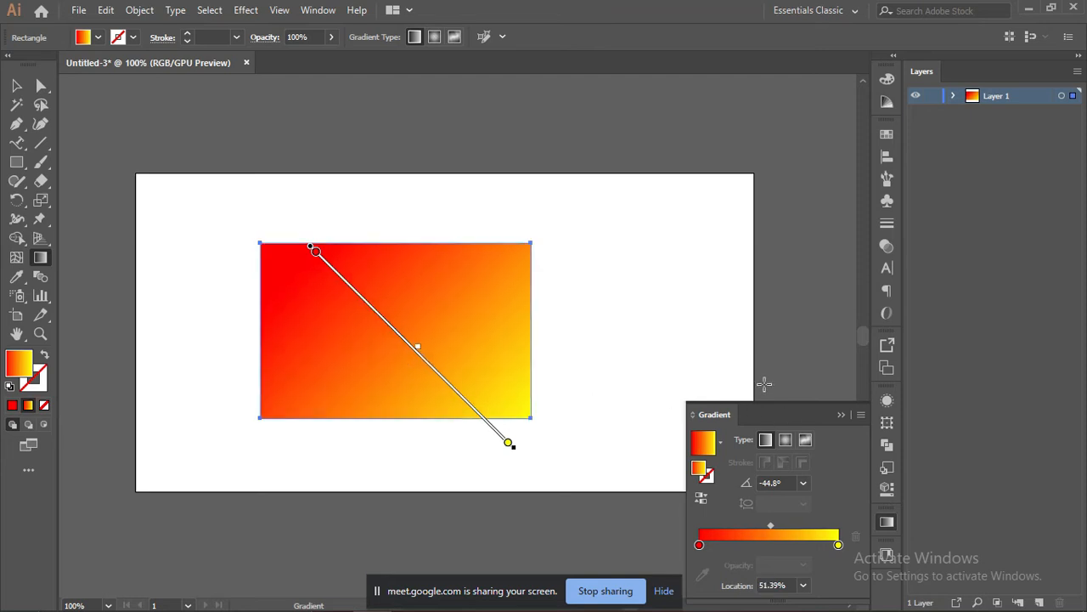
- Add a middle colour stop to the gradient at 50.56% and give it the dark navy blue swatch
click(769, 545)
click(704, 575)
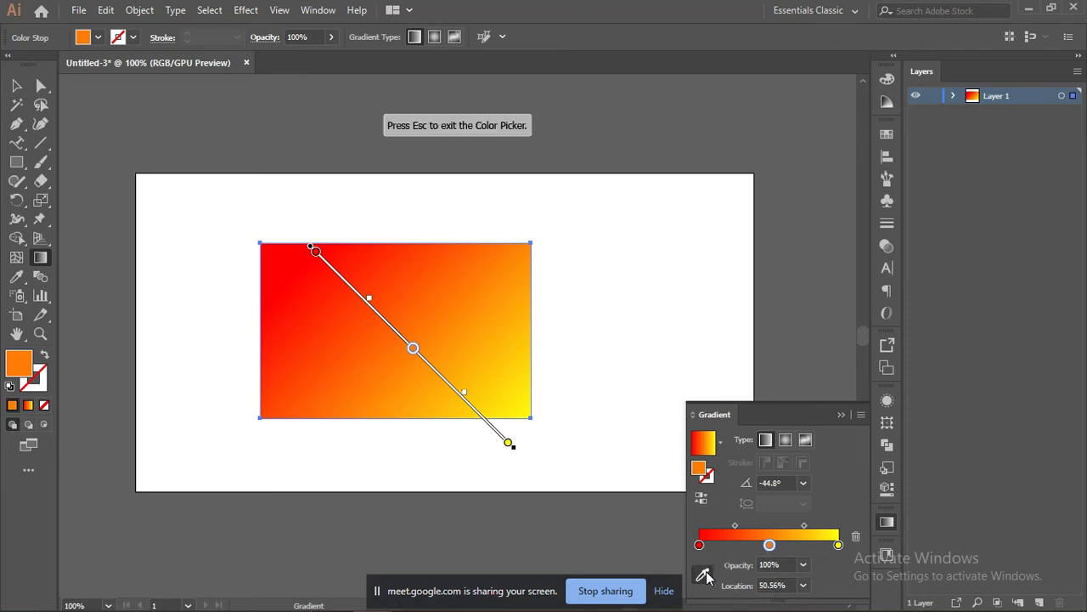
double_click(769, 547)
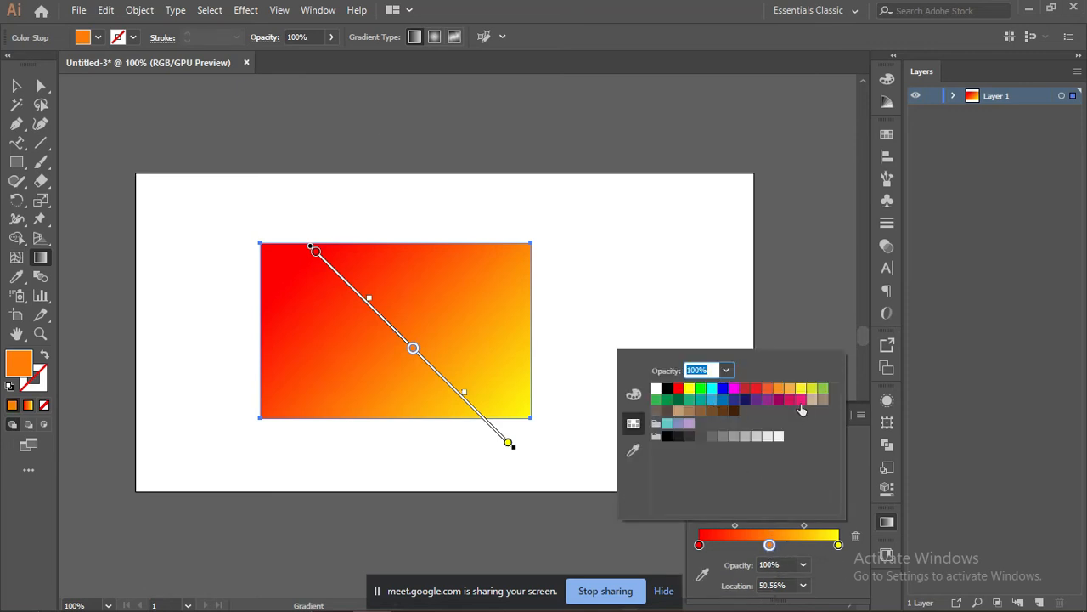
click(745, 398)
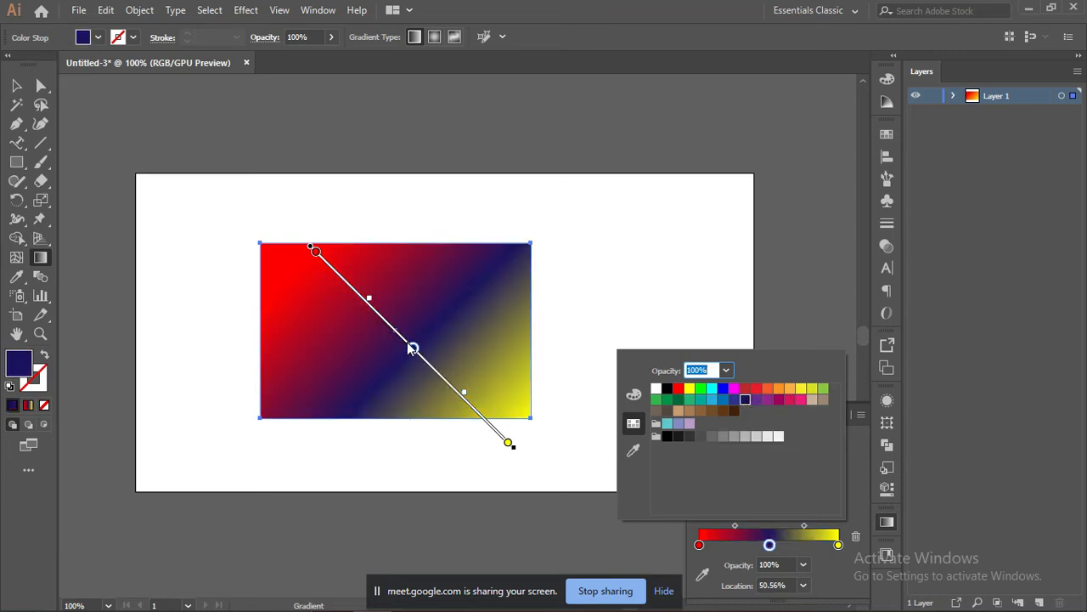
- Shift the gradient's red–blue midpoint to 25.98% and its blue–yellow midpoint to 58.25%
click(805, 528)
drag(805, 525, 817, 525)
drag(735, 527, 717, 525)
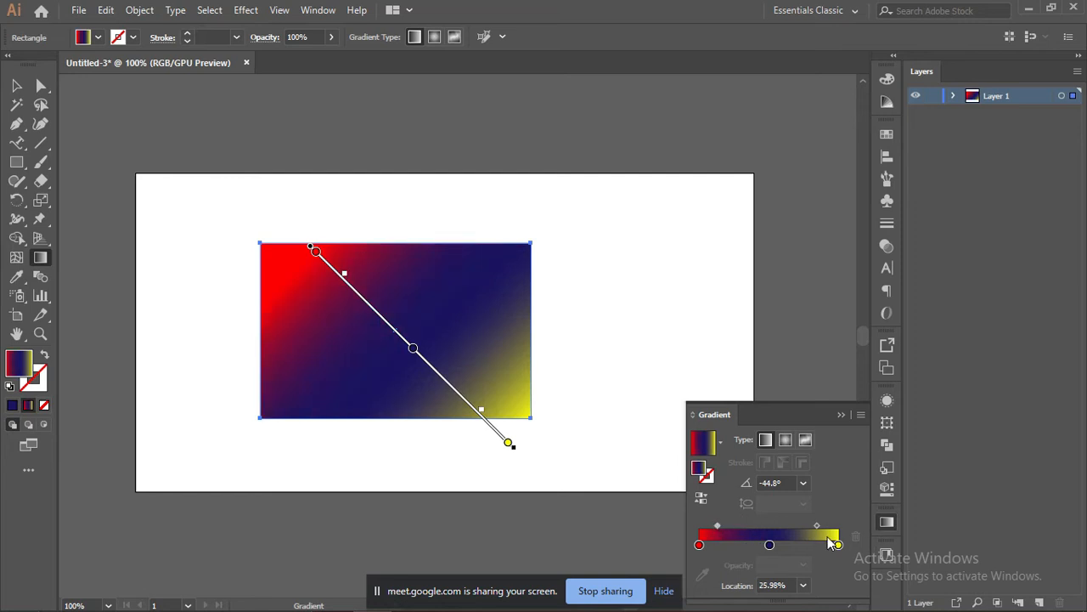
drag(816, 527, 812, 522)
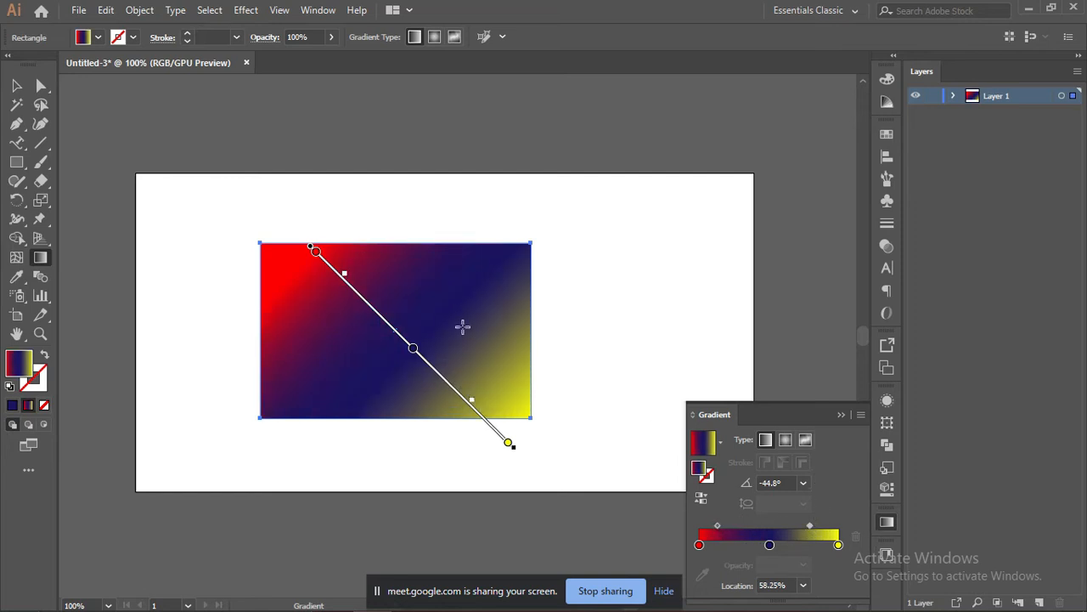
- Move the gradient rectangle to the artboard's upper-right area so that it overhangs the top and right edges
click(16, 85)
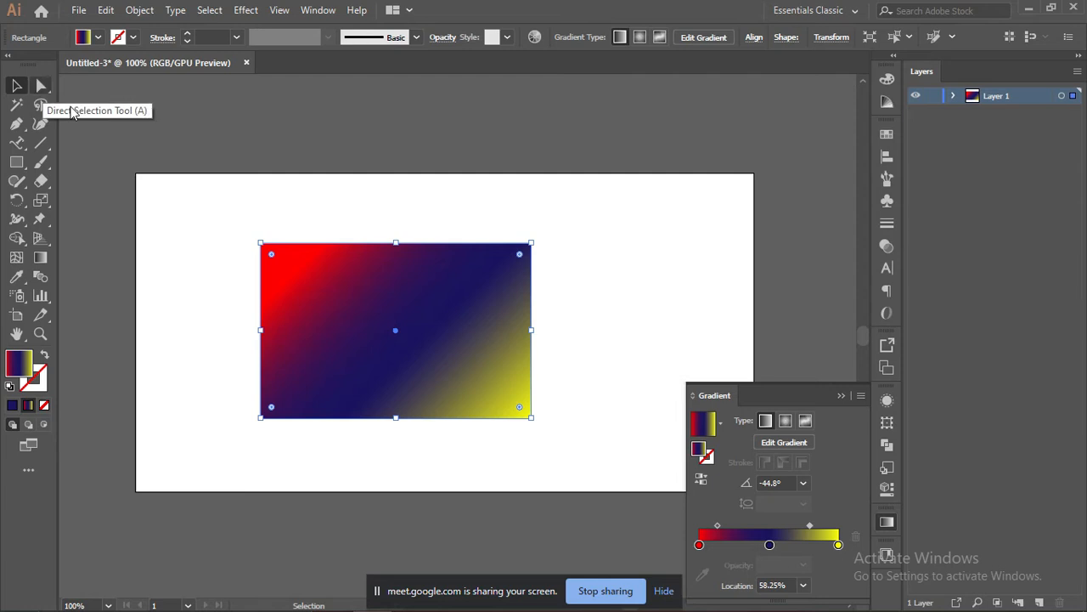
drag(442, 305, 656, 243)
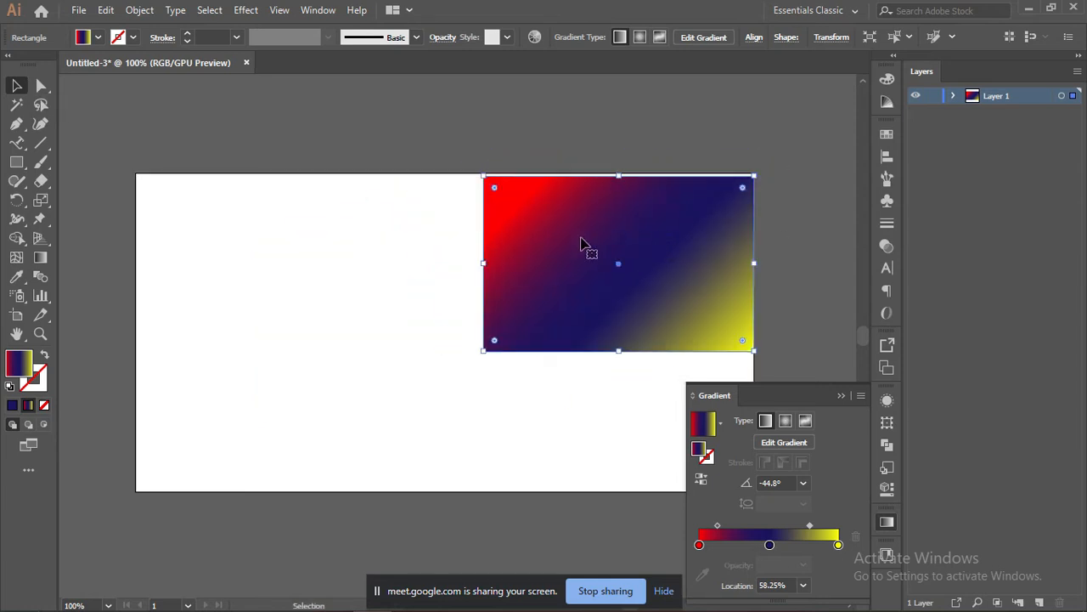
click(332, 251)
drag(575, 232, 657, 129)
drag(668, 183, 718, 275)
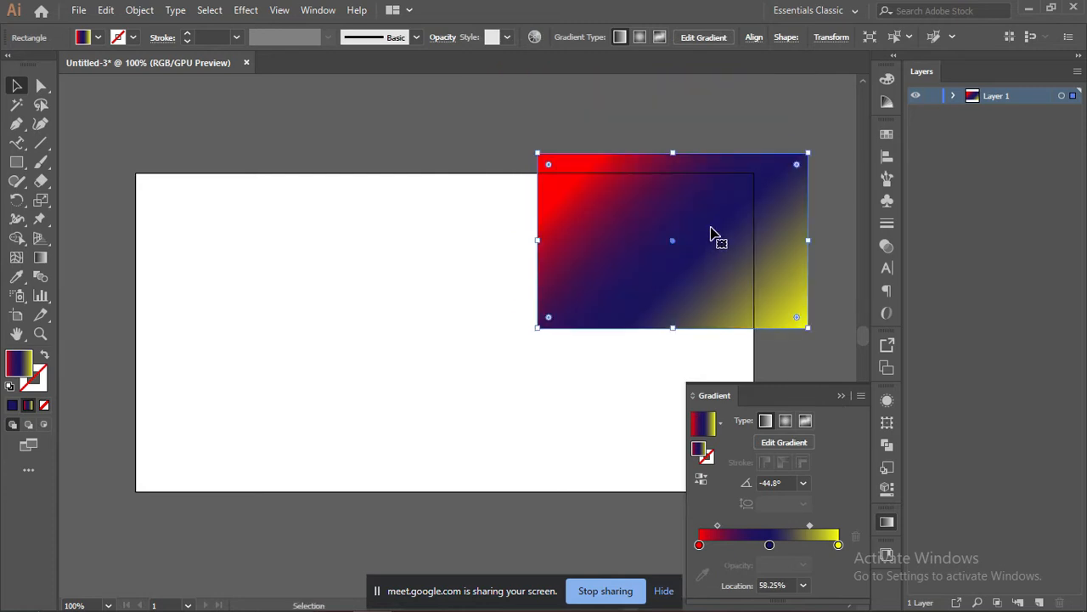
drag(716, 231, 755, 238)
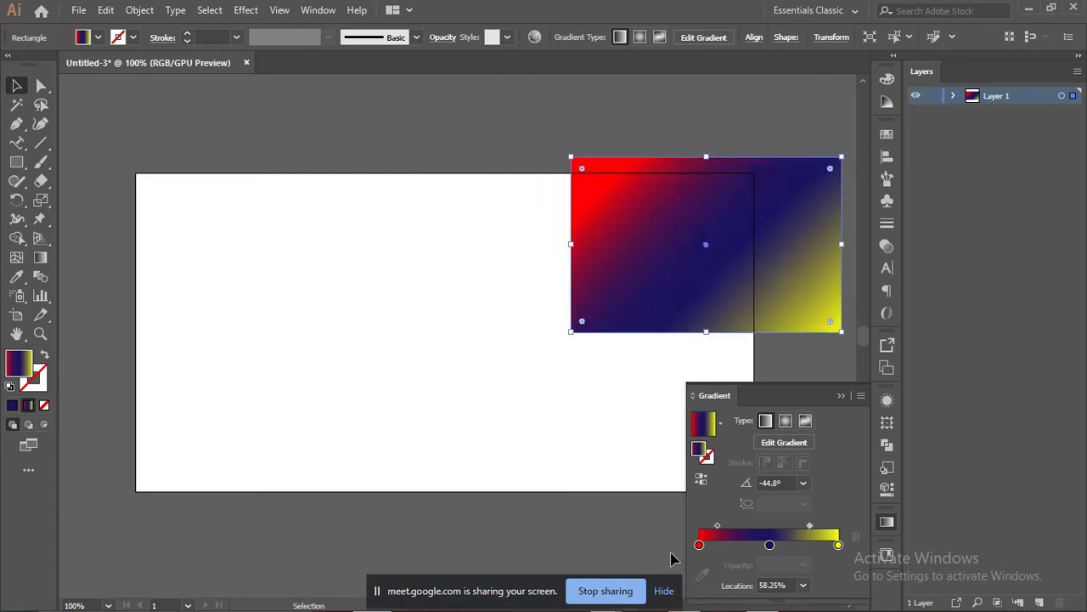
- Minimise Illustrator, hide the screen-sharing notice and switch to the Chrome window with the Google Meet call
click(1029, 9)
mouse_move(366, 605)
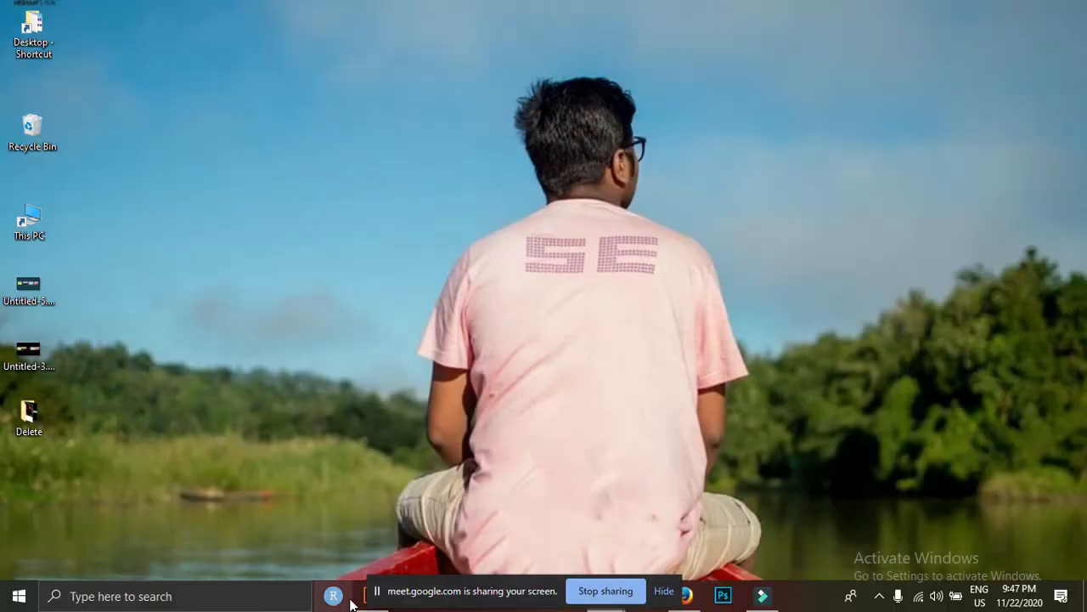
drag(401, 597, 701, 408)
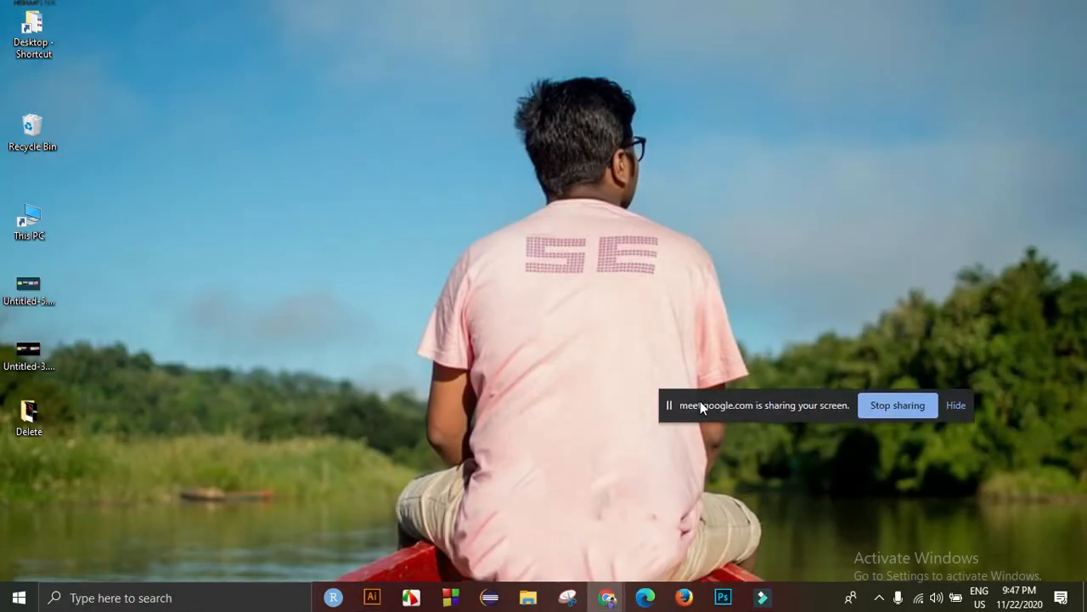
click(954, 411)
mouse_move(451, 608)
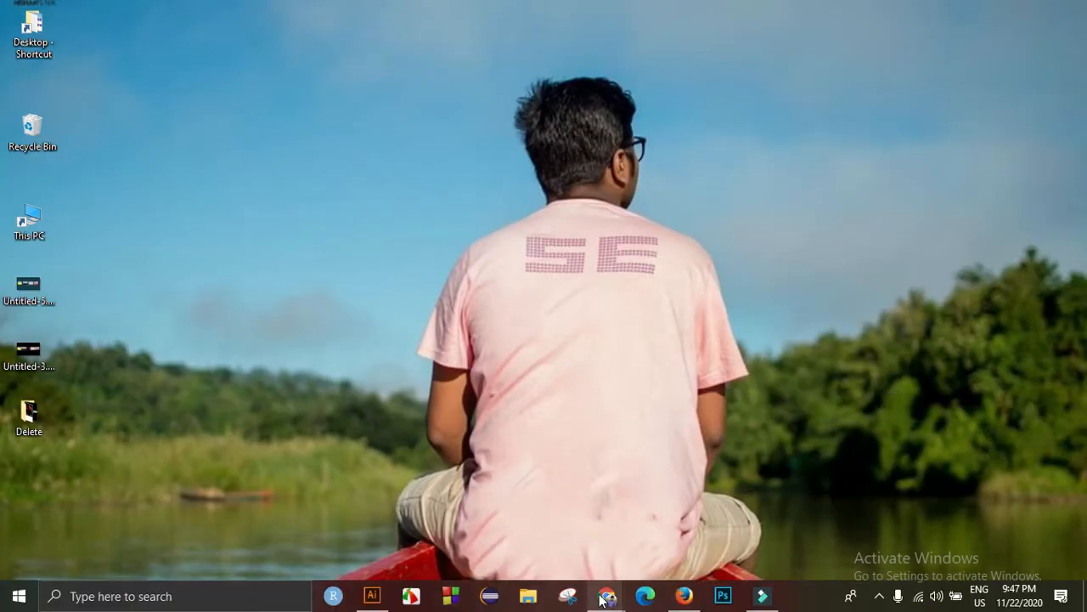
mouse_move(607, 596)
click(578, 537)
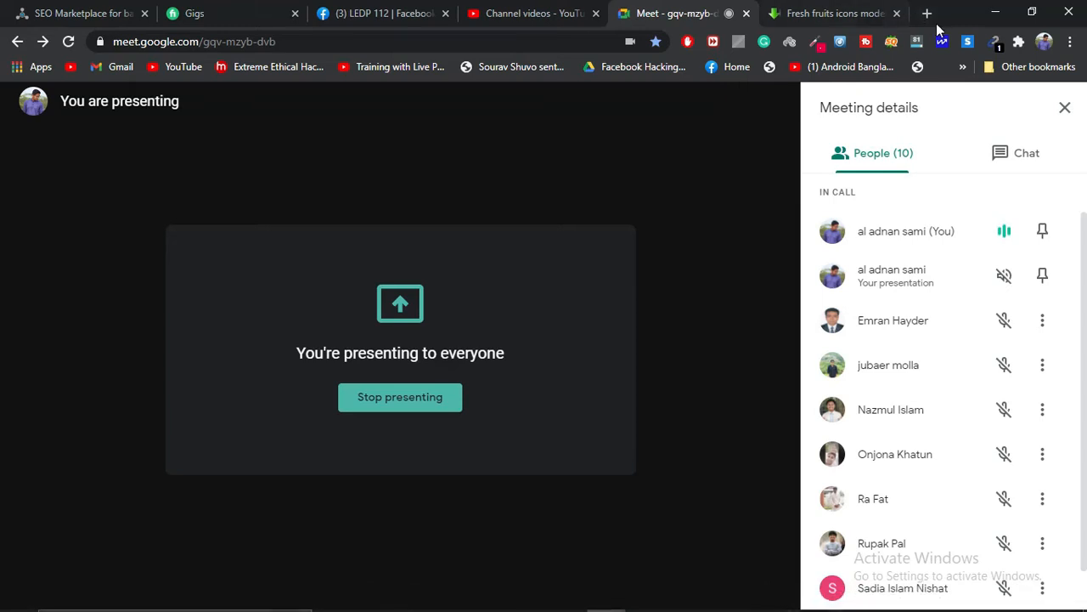
- Search Google in a new tab for "gold color gradient illustrator"
click(928, 14)
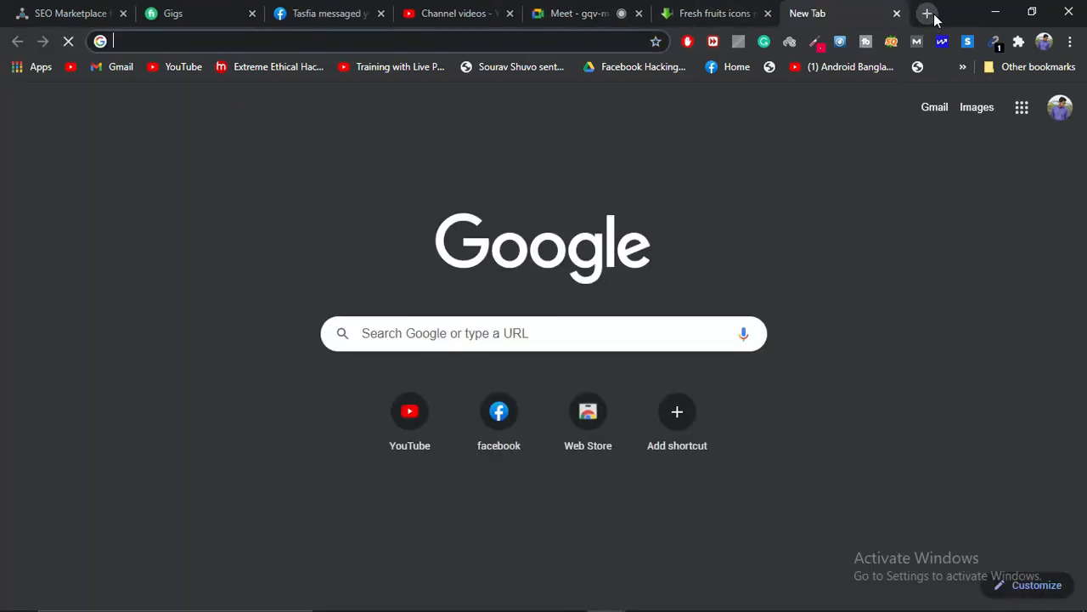
text(gold )
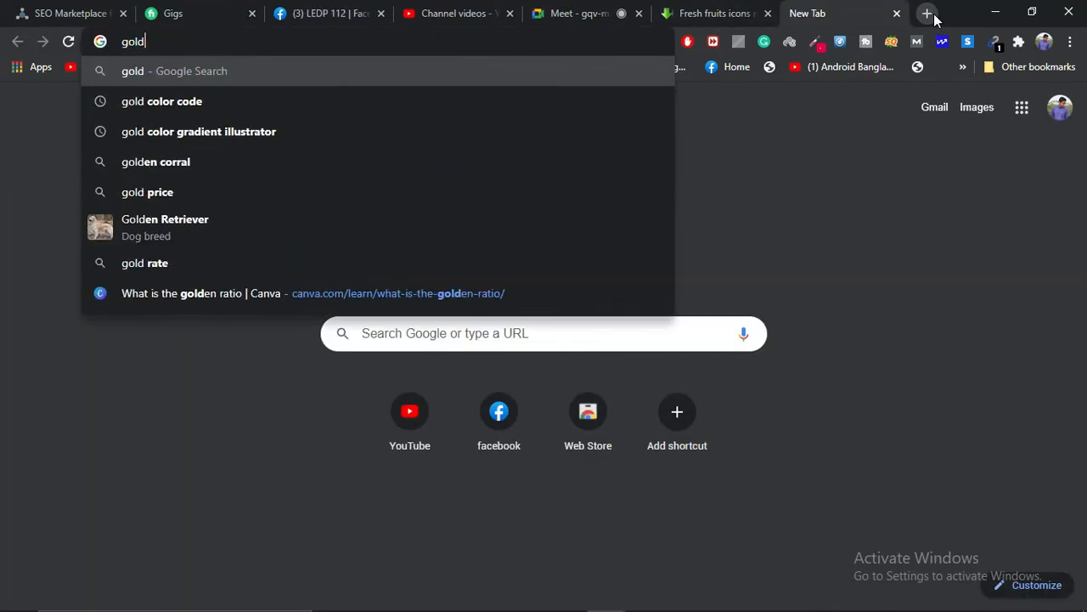
text(color)
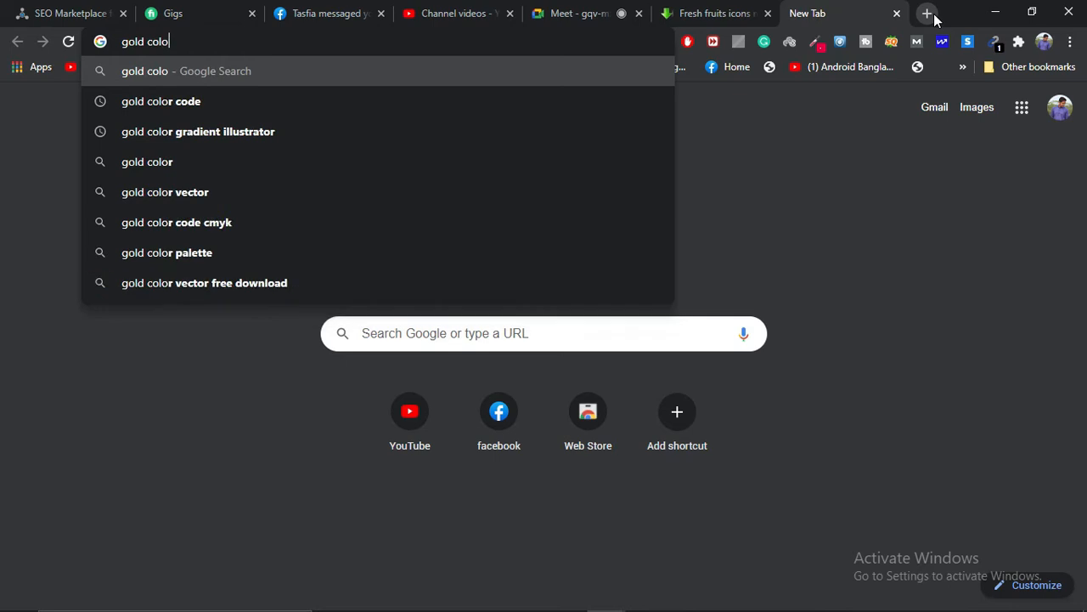
key(Down)
key(Down)
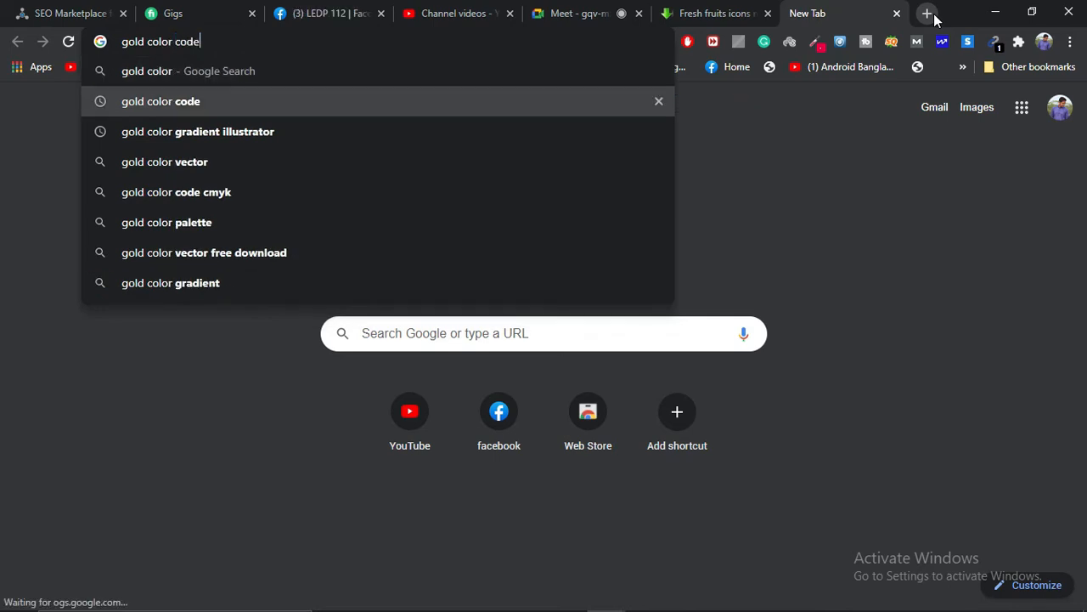
key(Return)
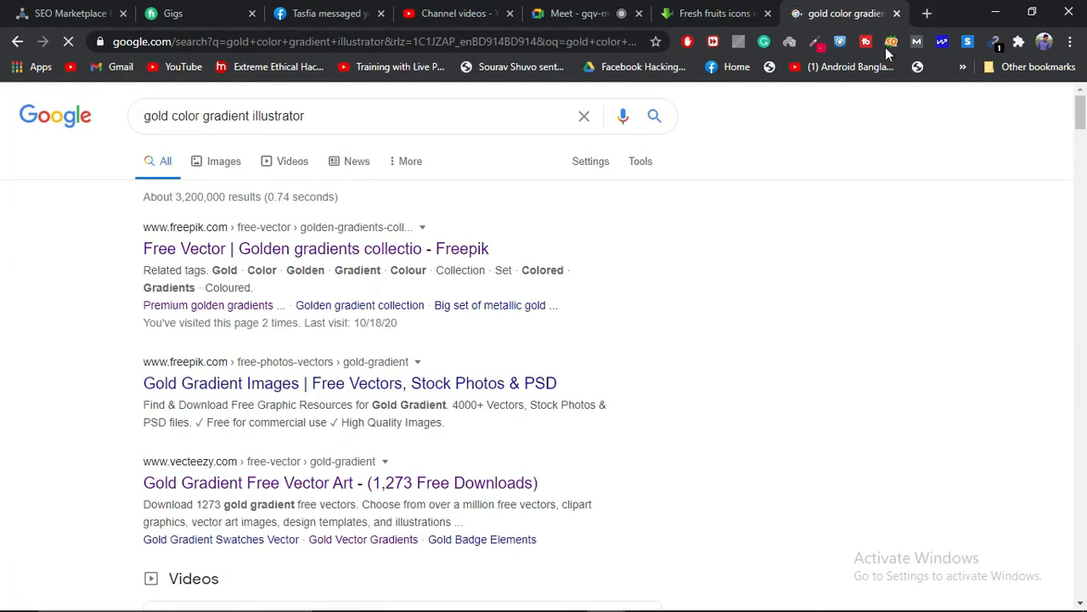
- Open Freepik's golden gradients collection and go from there to the related Premium golden gradients swatches set
click(270, 251)
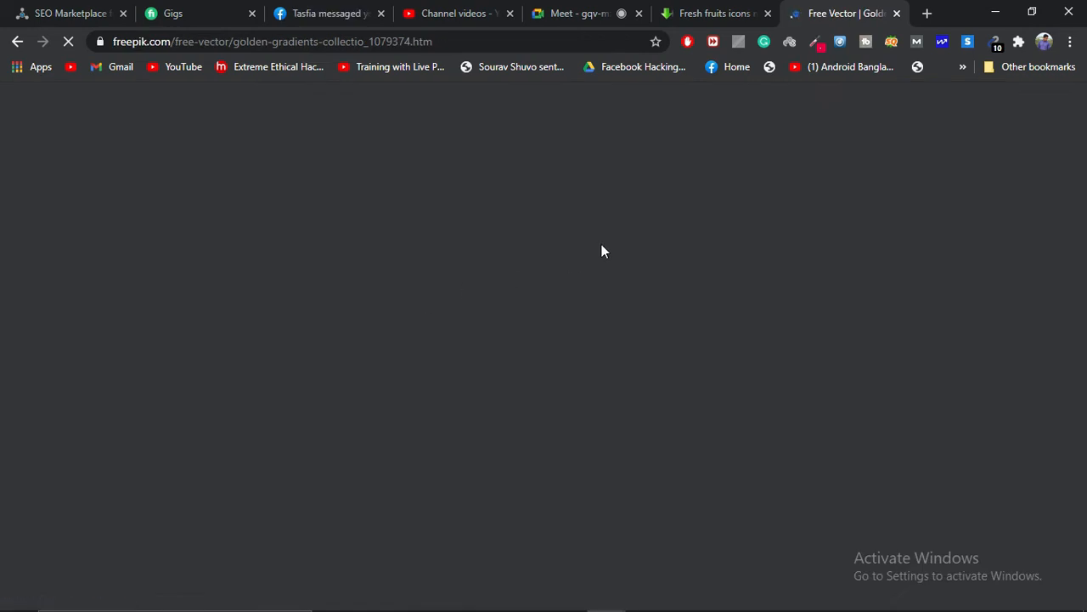
scroll(583, 265, down, 3)
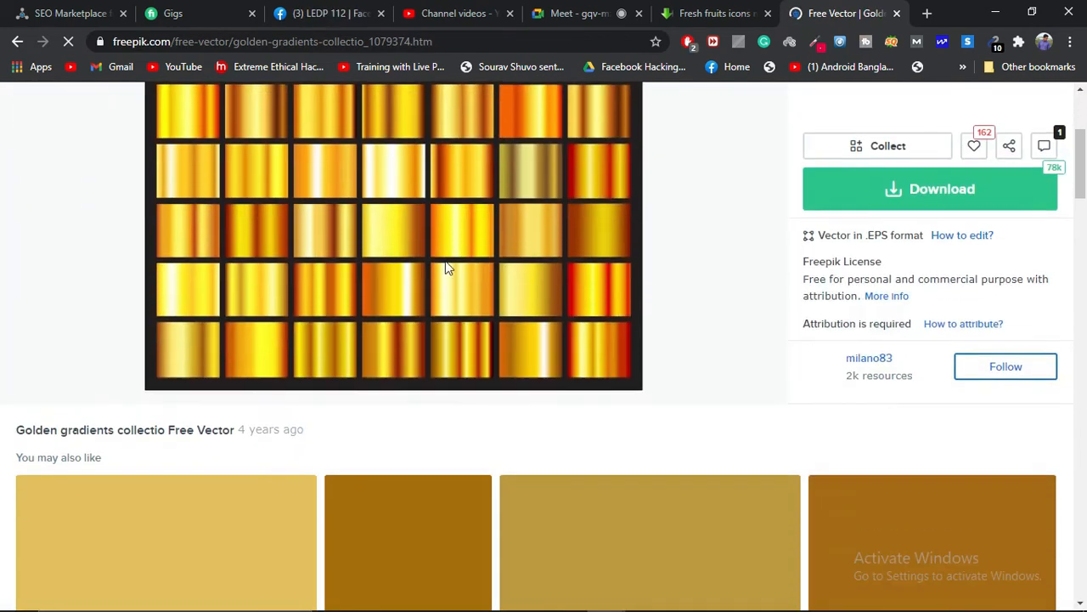
scroll(459, 250, up, 2)
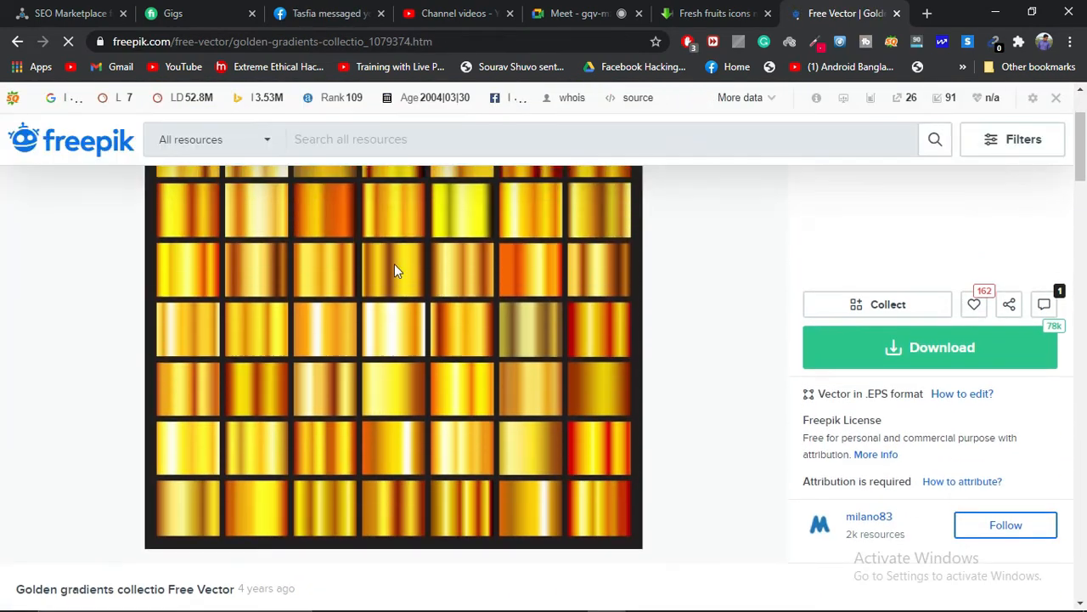
scroll(395, 265, down, 5)
click(260, 274)
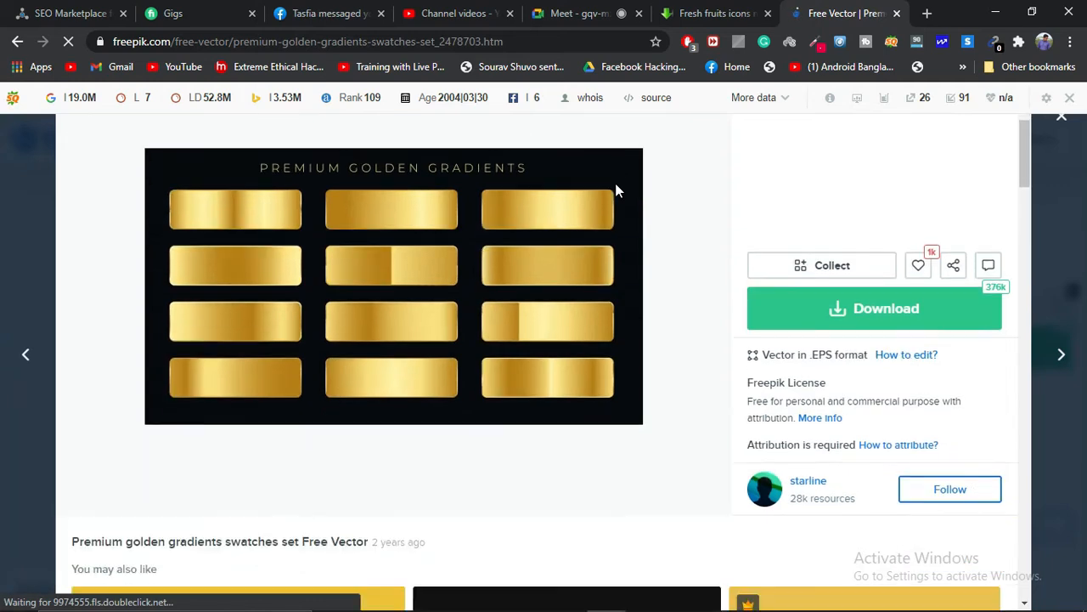
- Download the Premium golden gradients swatches set for free and save premium-golden-gradients-swatches-set.zip in the desktop's Delete folder
scroll(486, 202, down, 5)
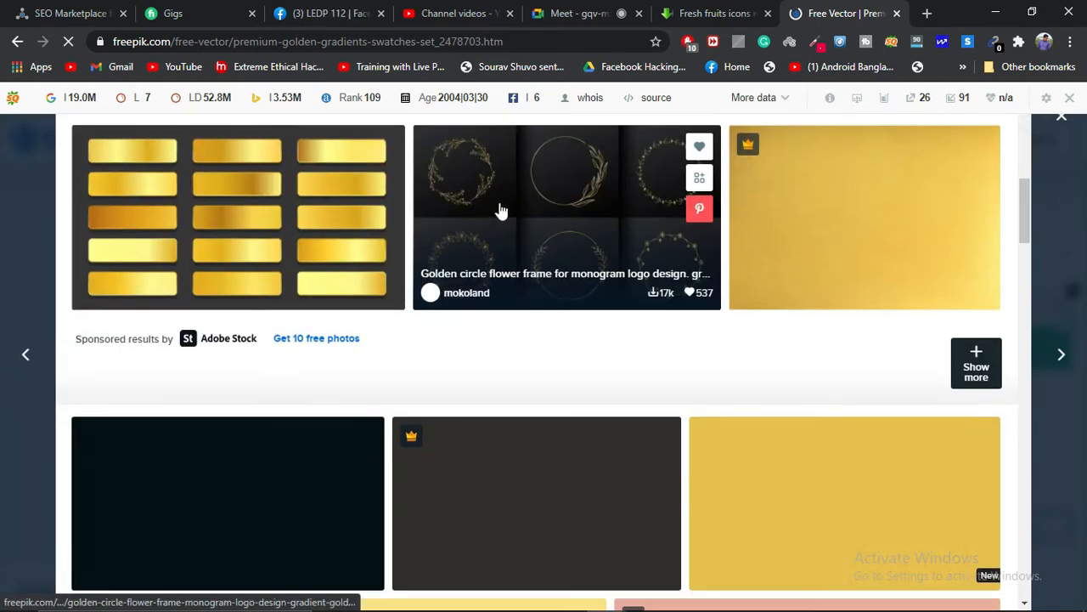
scroll(501, 210, up, 5)
click(832, 248)
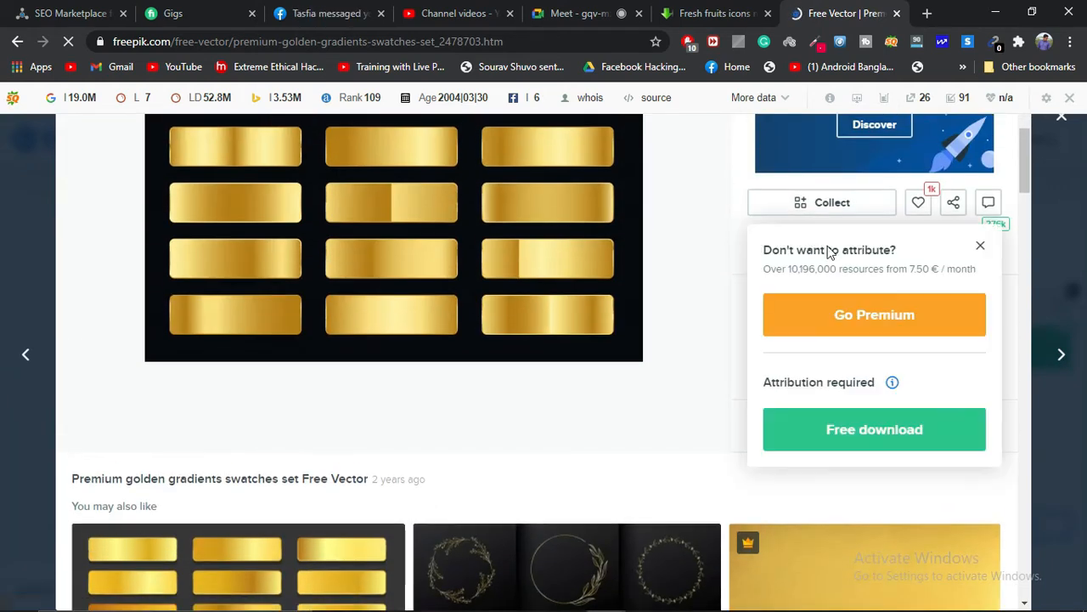
click(837, 432)
scroll(390, 316, up, 2)
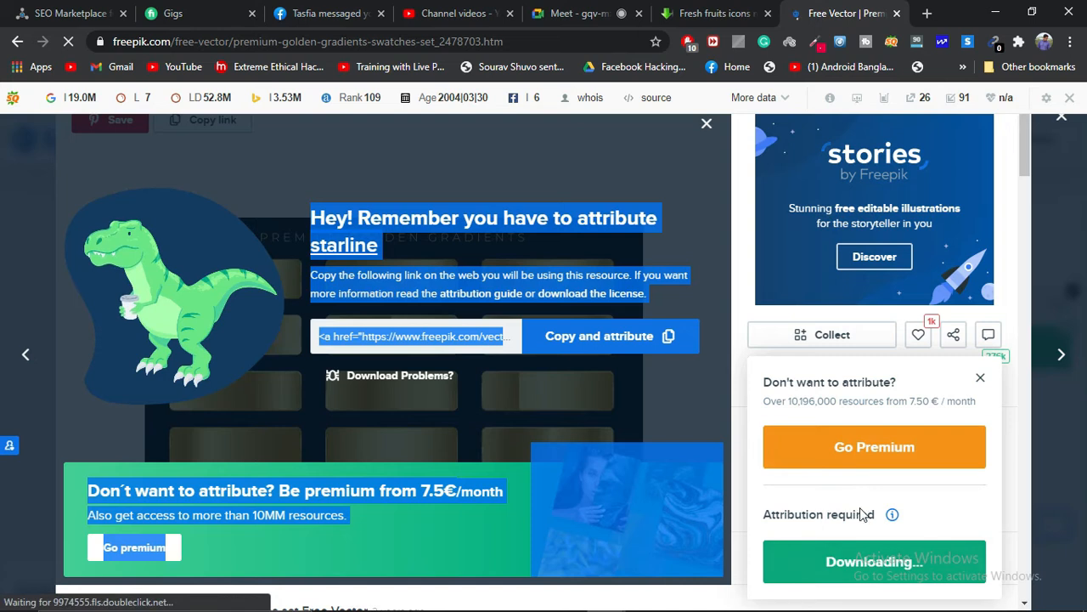
scroll(841, 476, down, 2)
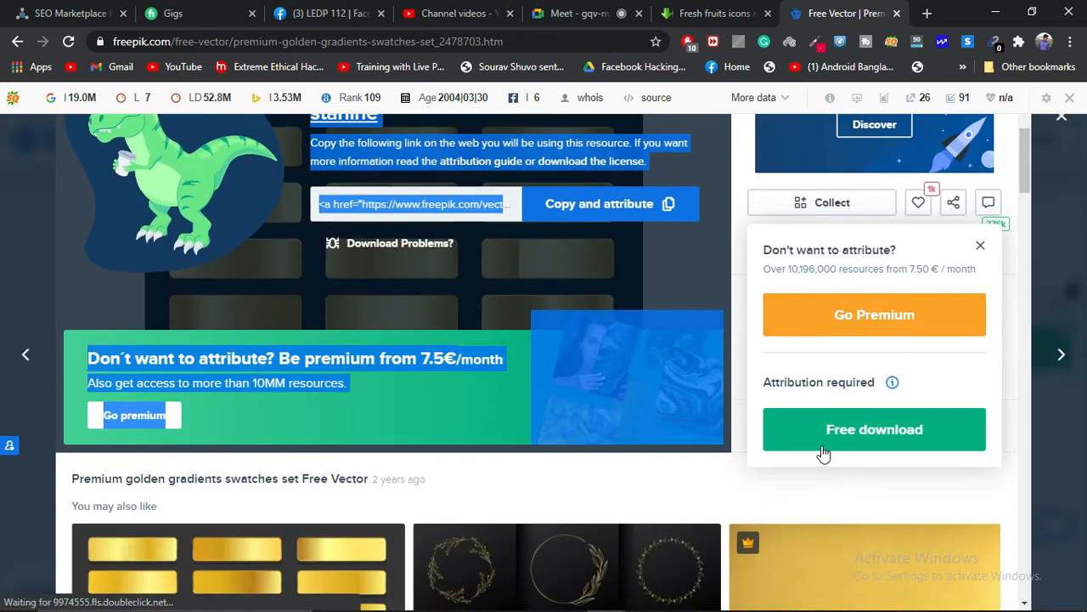
scroll(525, 418, down, 3)
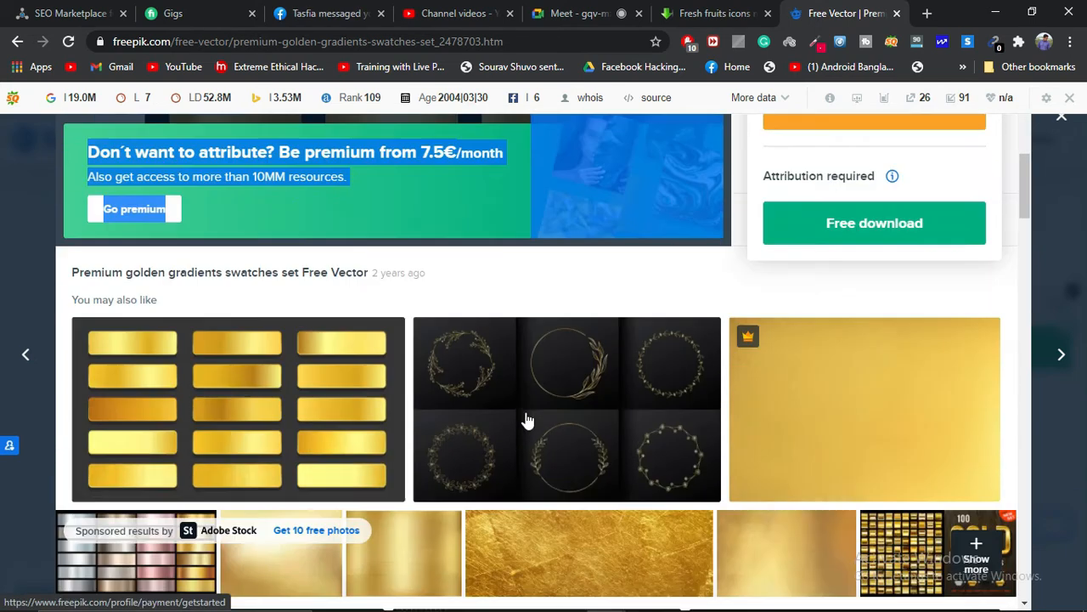
scroll(655, 432, up, 4)
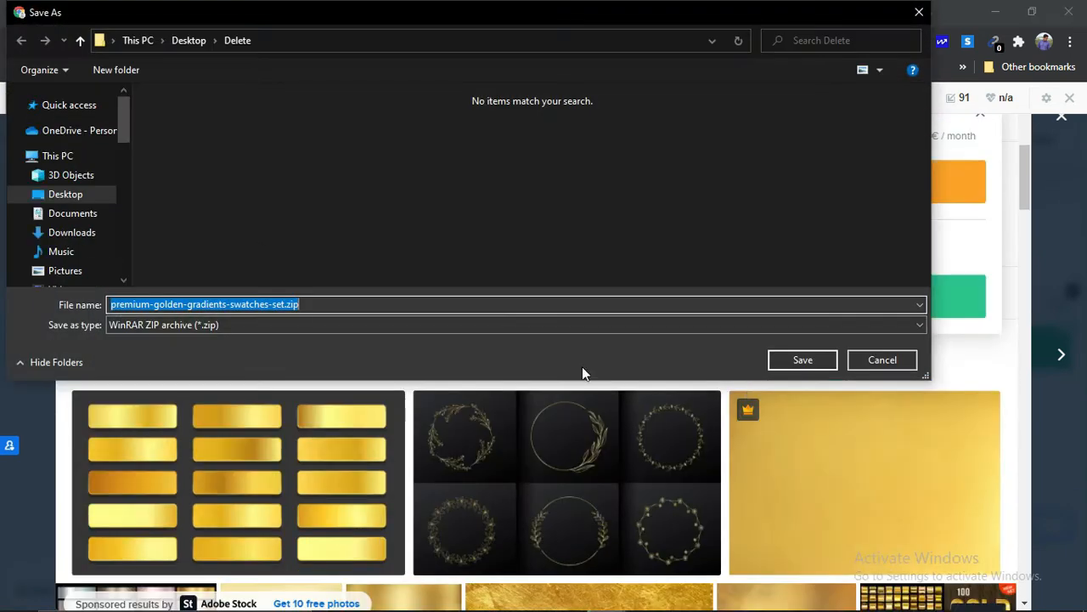
scroll(97, 145, down, 3)
scroll(85, 170, up, 2)
click(795, 365)
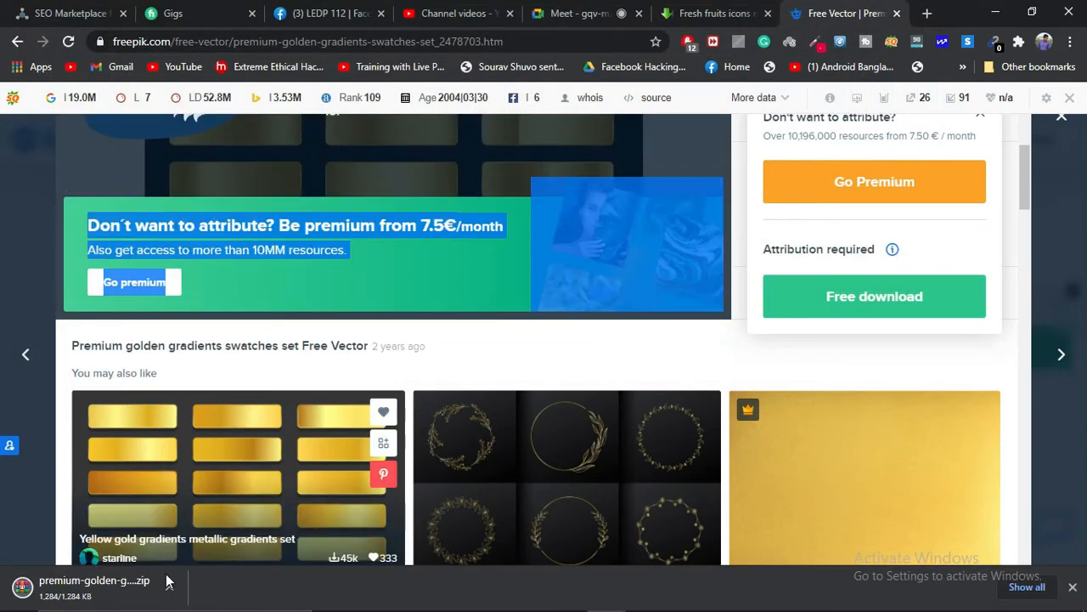
- Extract the downloaded premium-golden-gradients-swatches-set.zip within the Delete folder and select the extracted 14264.eps file
click(168, 583)
click(202, 535)
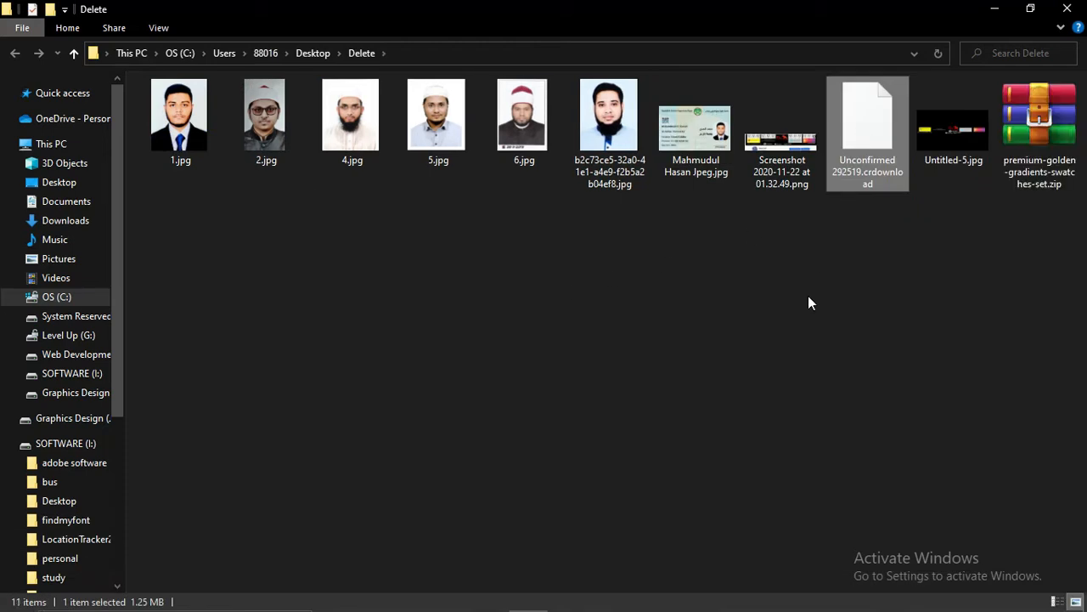
click(1041, 162)
right_click(1043, 149)
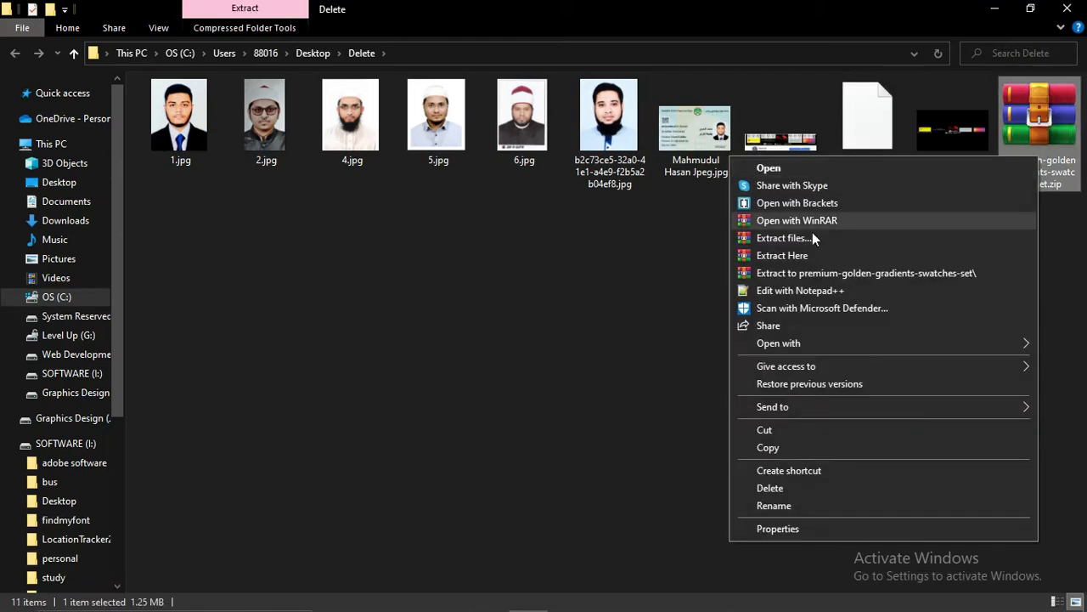
click(779, 252)
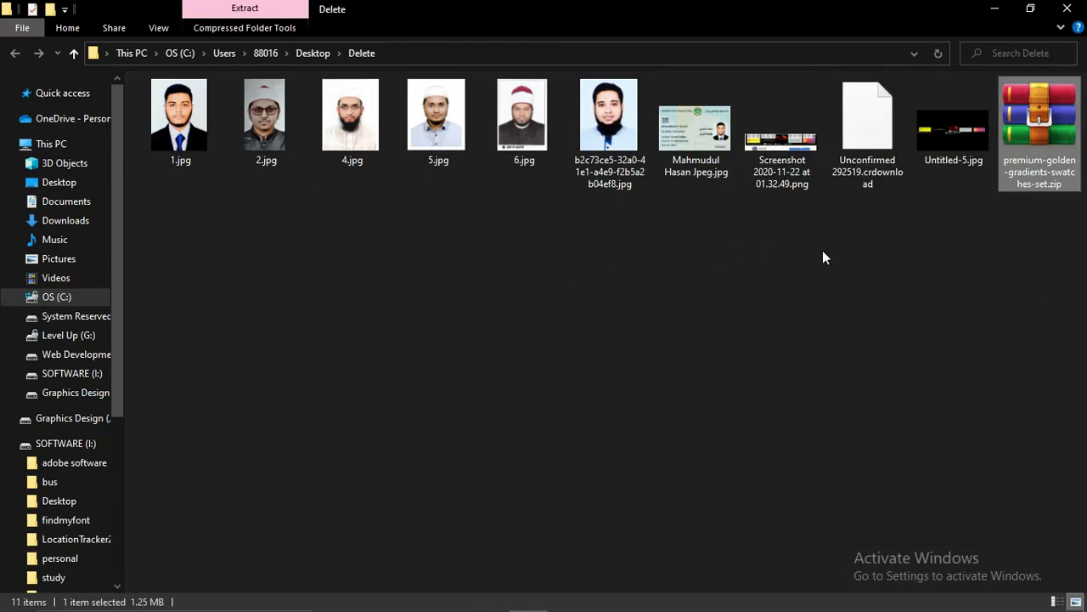
click(720, 251)
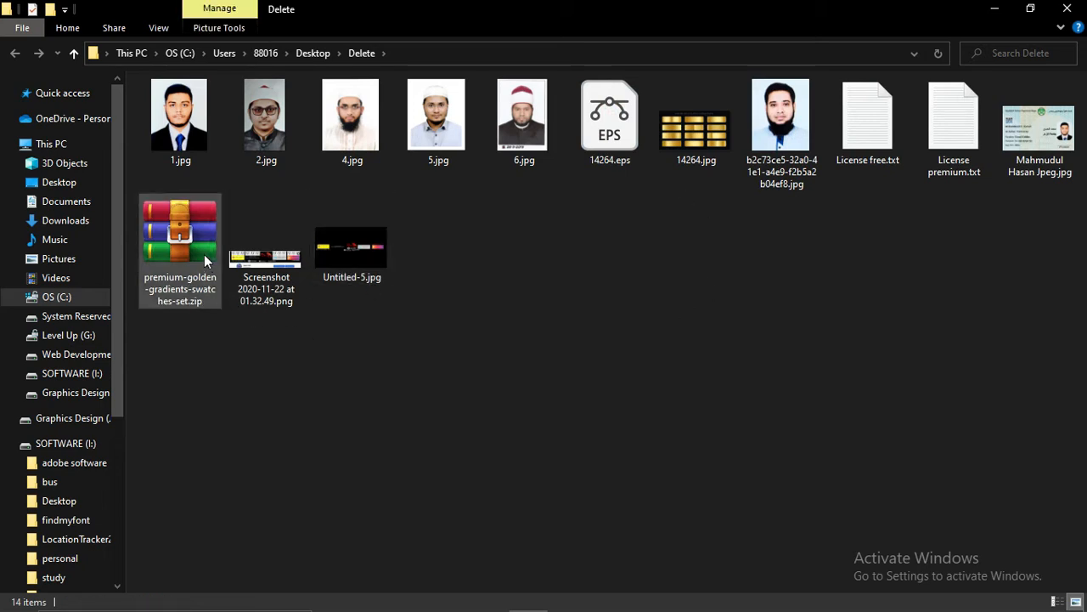
click(606, 144)
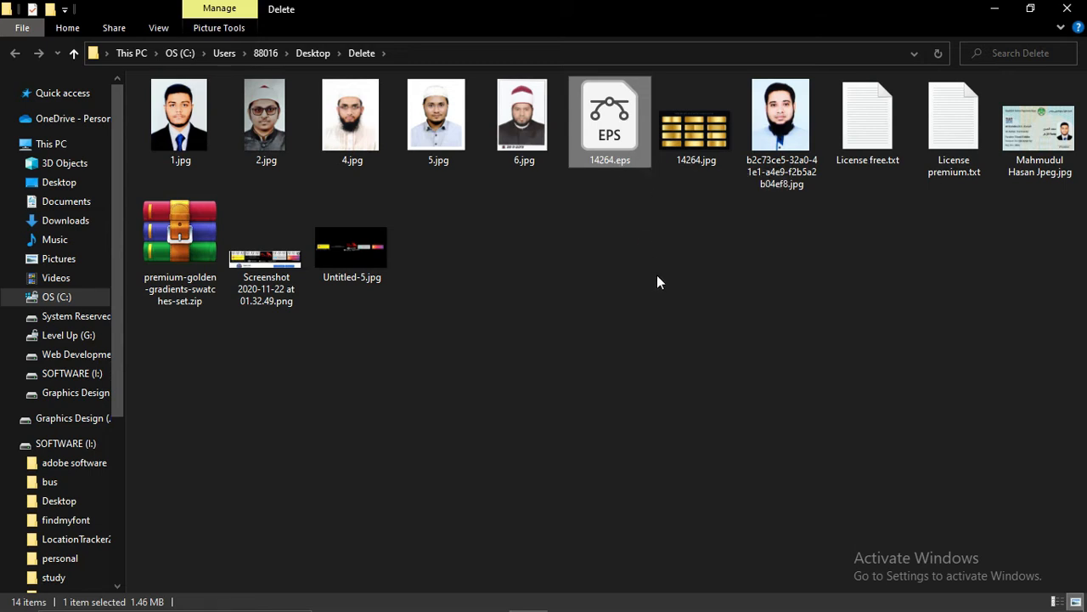
- Open 14264.eps in Illustrator, fit the golden gradient artwork in view and collapse the Gradient panel
double_click(615, 134)
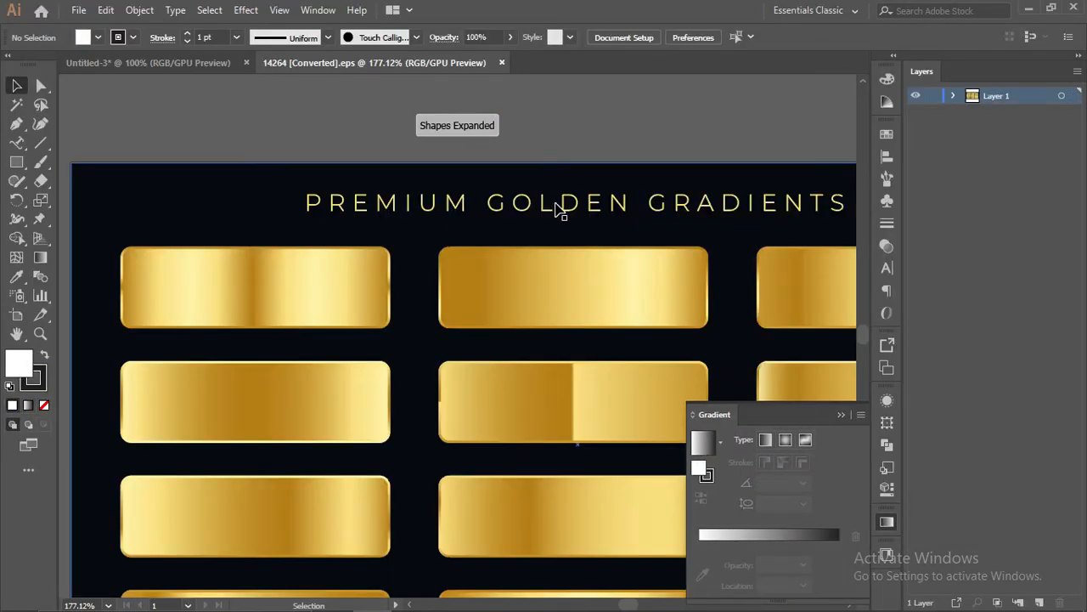
scroll(569, 212, down, 4)
scroll(584, 214, up, 1)
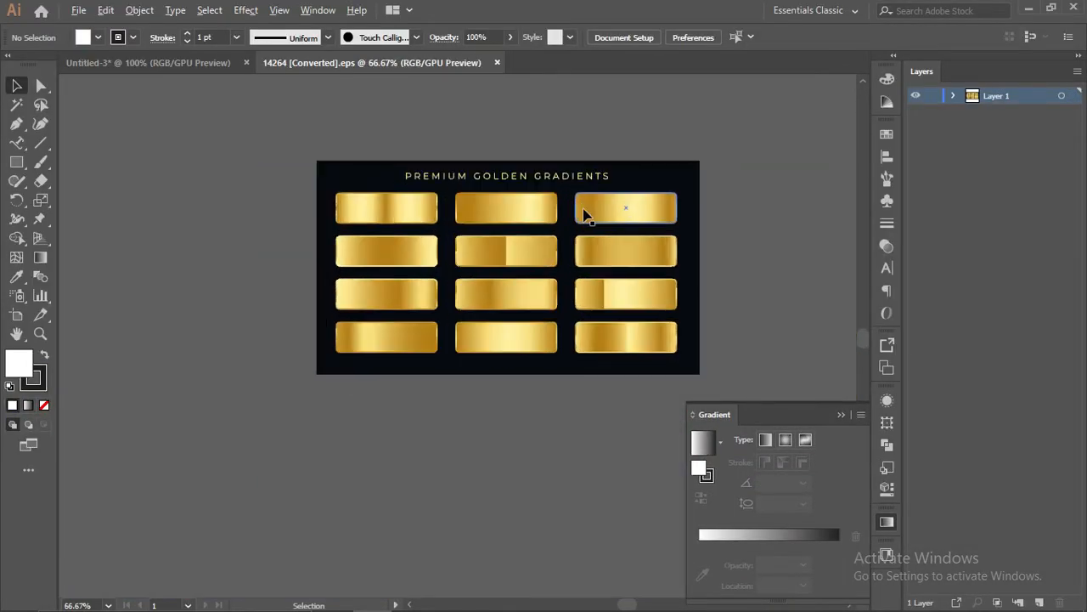
scroll(585, 214, up, 1)
click(841, 414)
click(672, 260)
click(650, 119)
click(445, 203)
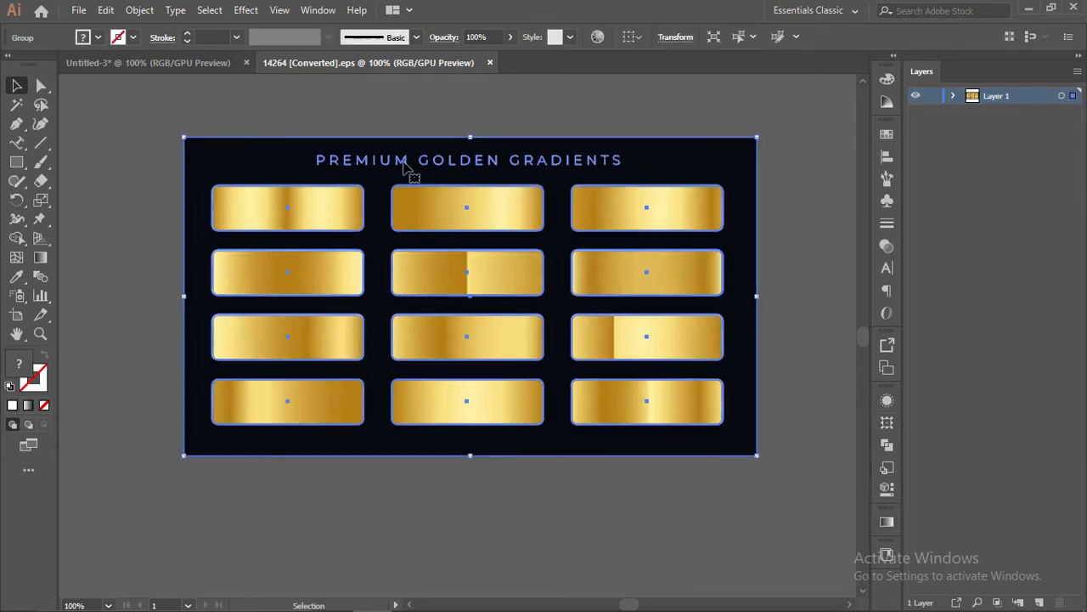
click(389, 121)
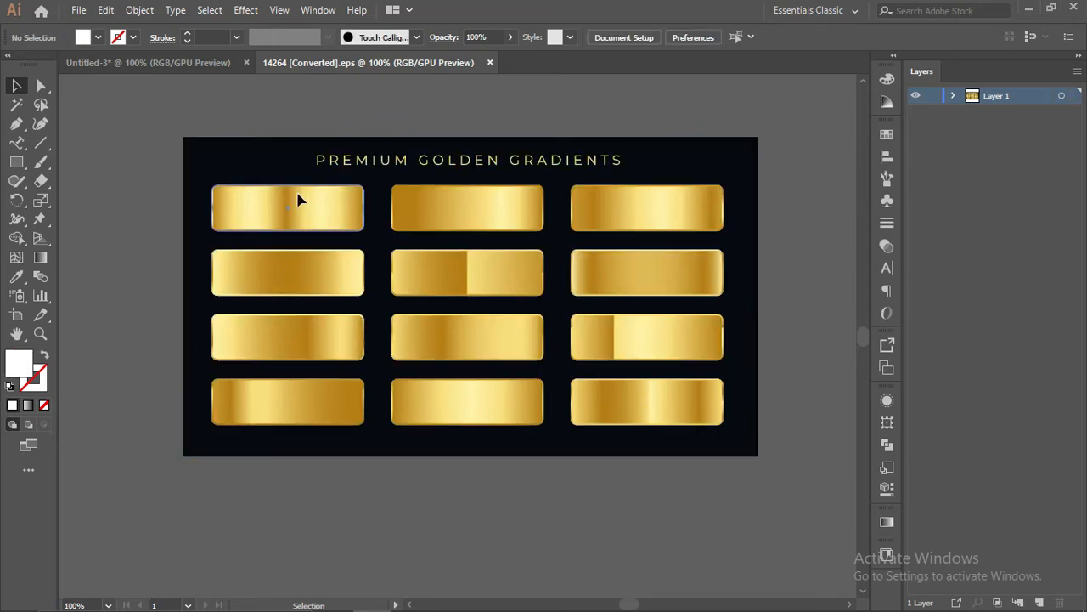
- Copy the top row of three gold bars from 14264 into Untitled-3 and place them just below the artboard
click(297, 200)
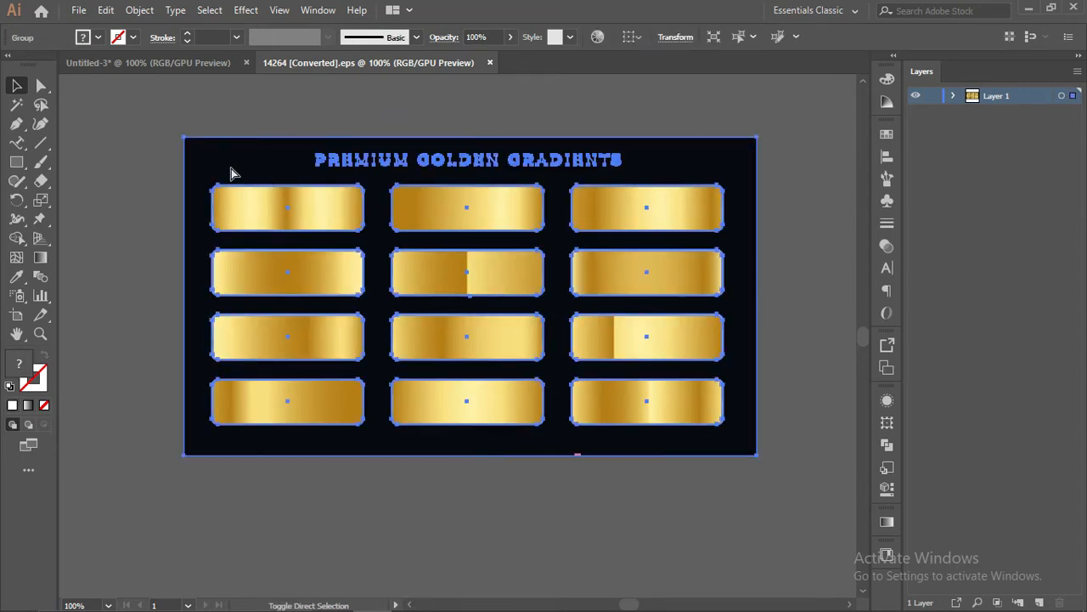
click(382, 111)
drag(317, 223, 165, 208)
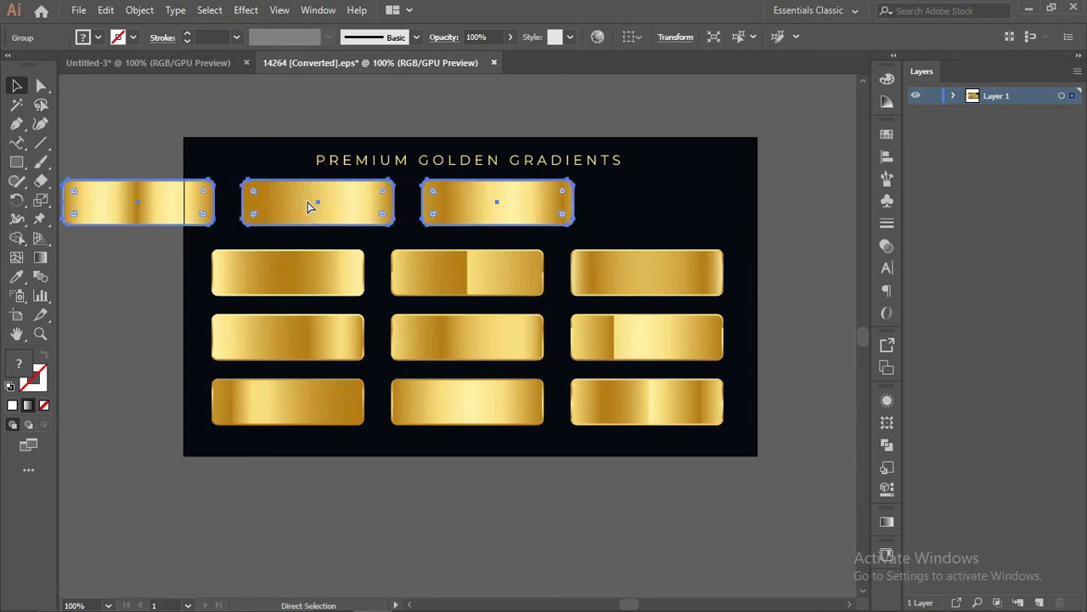
drag(318, 204, 410, 371)
drag(464, 337, 428, 518)
click(485, 379)
- Move the red-blue-yellow rectangle to the artboard's upper-right corner and draw a circle on the artboard's left part
drag(679, 221, 716, 161)
click(17, 162)
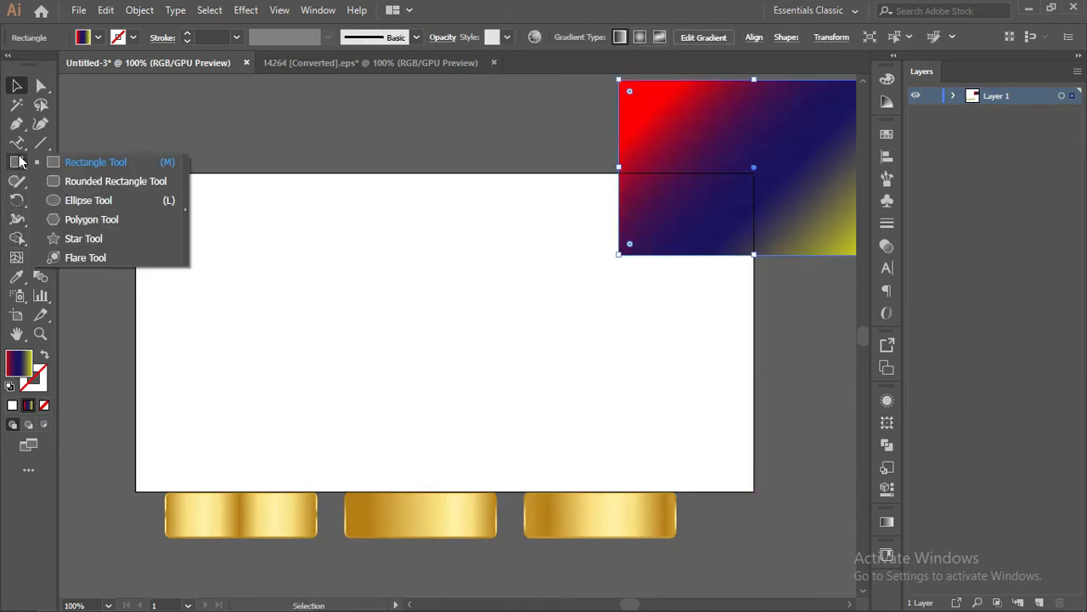
click(64, 202)
drag(261, 268, 343, 348)
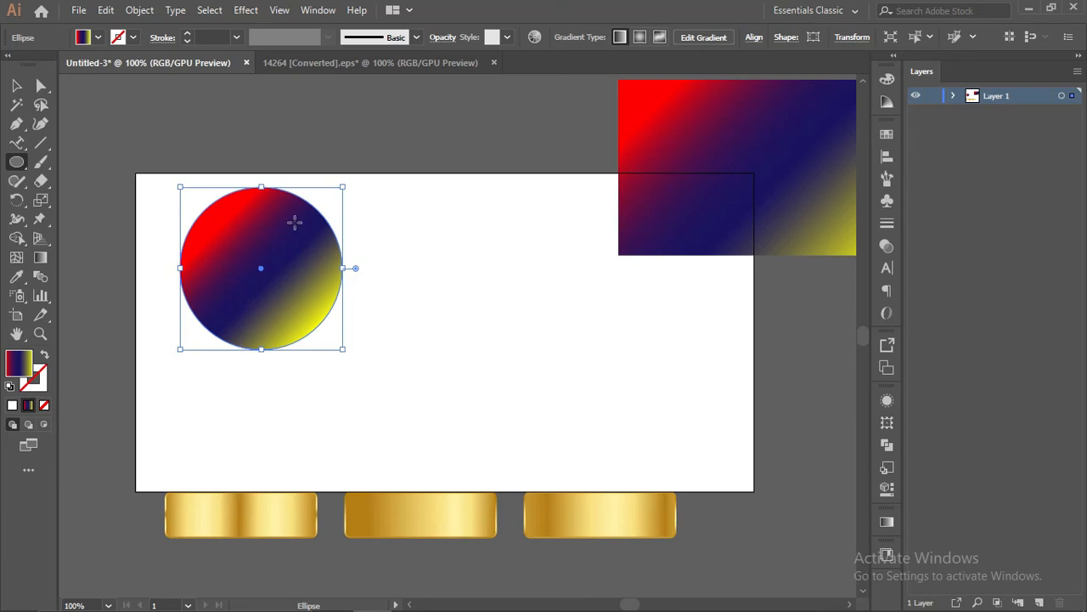
- Apply the gold bars' gradients to the circle in turn with the Eyedropper, ending with the middle bar's gradient
click(21, 276)
click(238, 516)
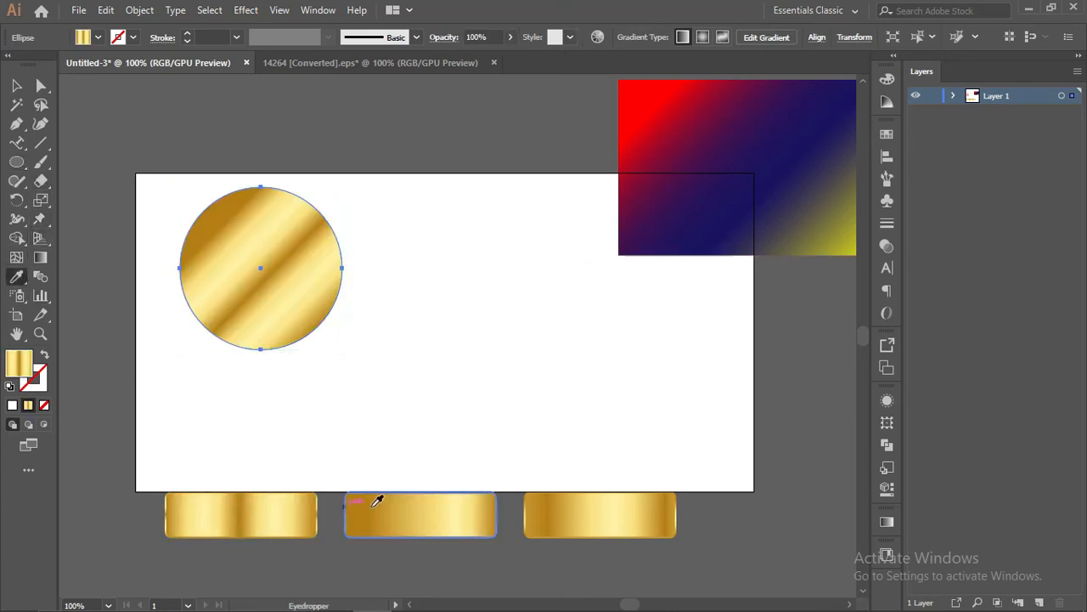
click(416, 507)
click(626, 518)
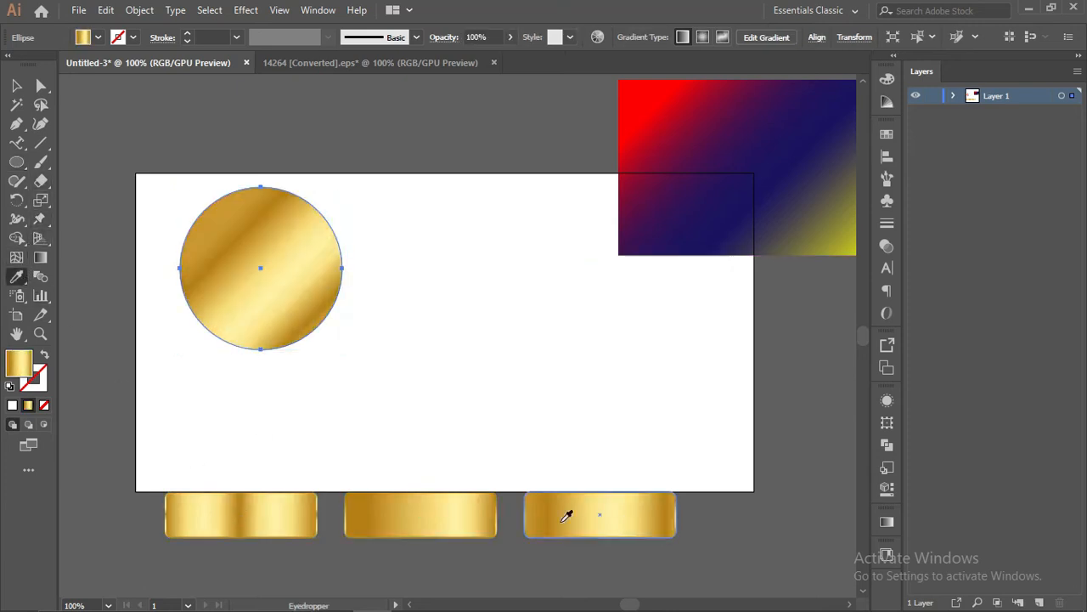
click(433, 512)
click(257, 507)
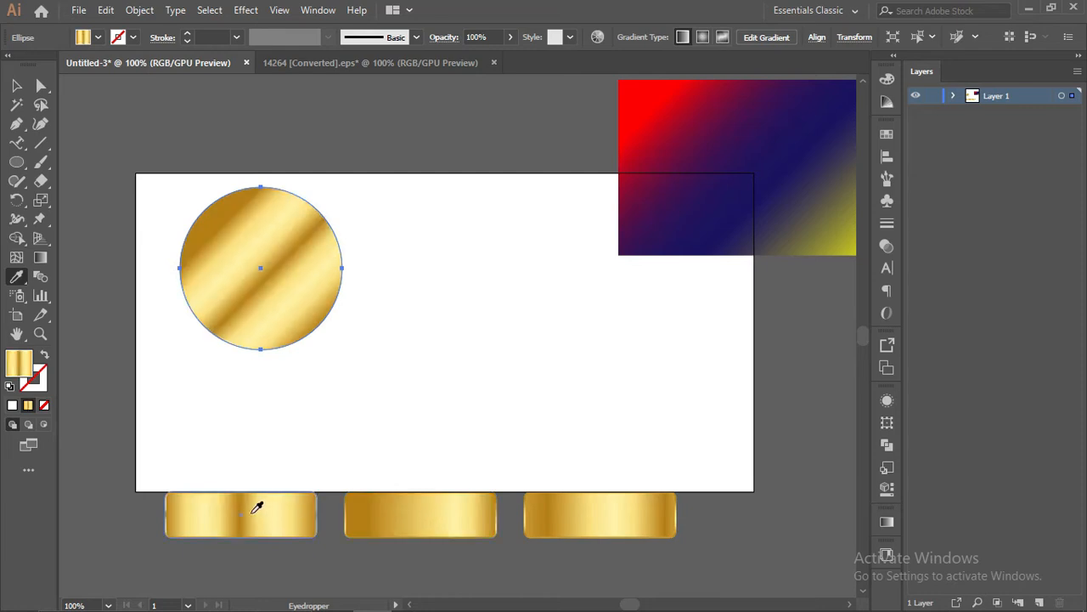
click(438, 509)
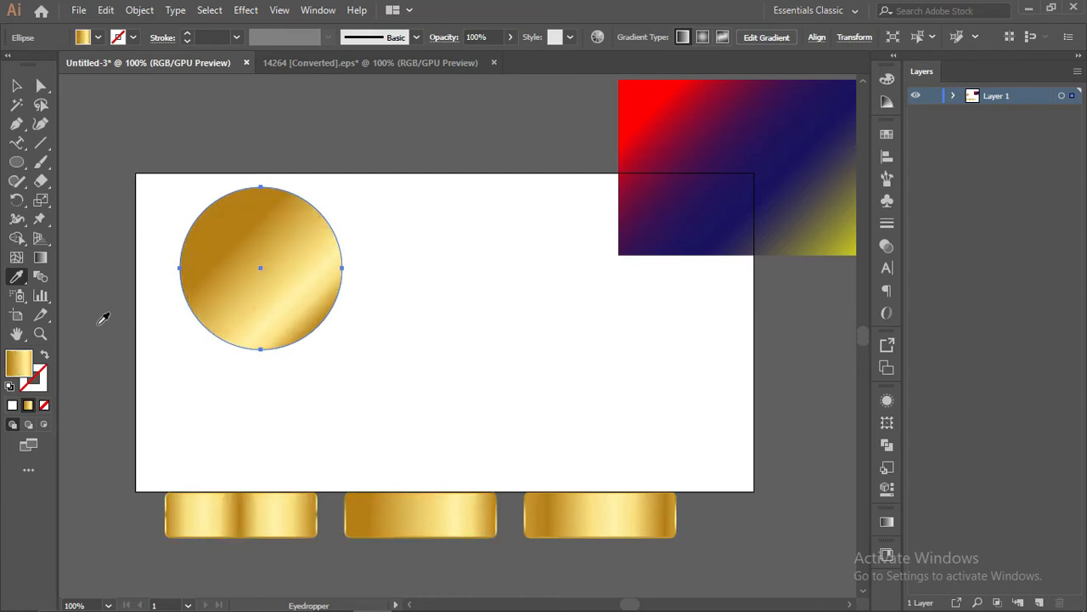
- Adjust the circle's gold gradient by extending its start outward, removing the first and last color stops, and setting the pale stop at 76.19%
double_click(40, 256)
drag(242, 248, 233, 241)
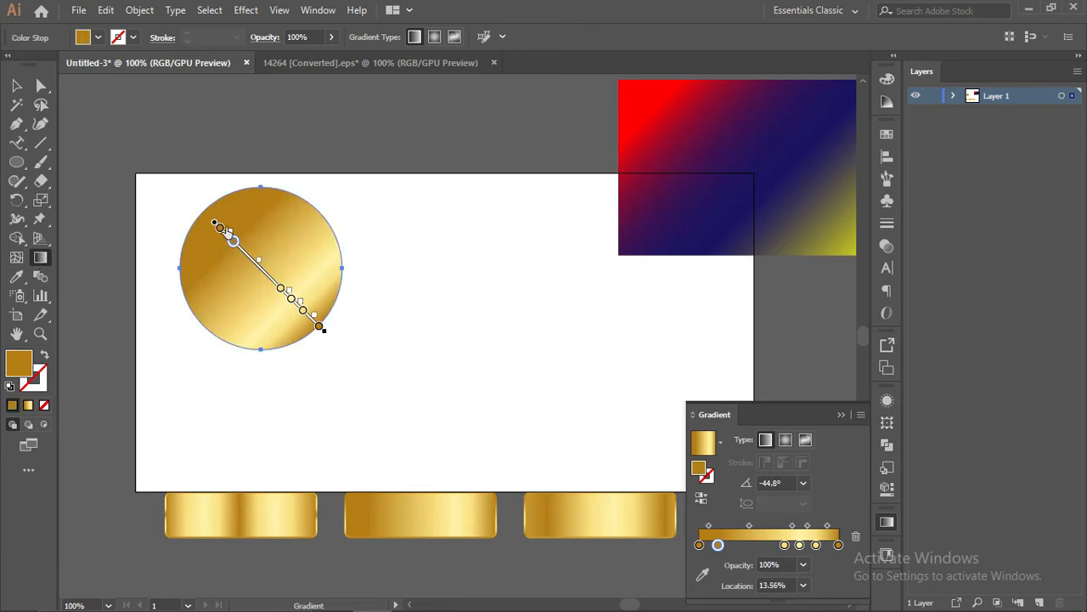
drag(217, 226, 194, 202)
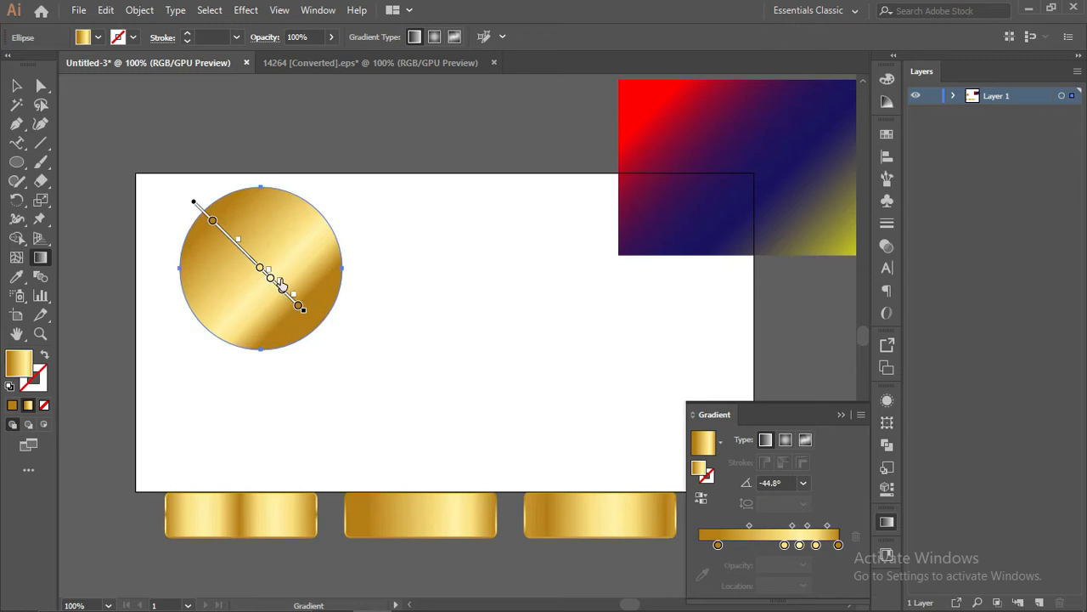
mouse_move(261, 269)
mouse_down()
mouse_move(245, 252)
mouse_move(321, 334)
mouse_up()
drag(268, 271, 275, 281)
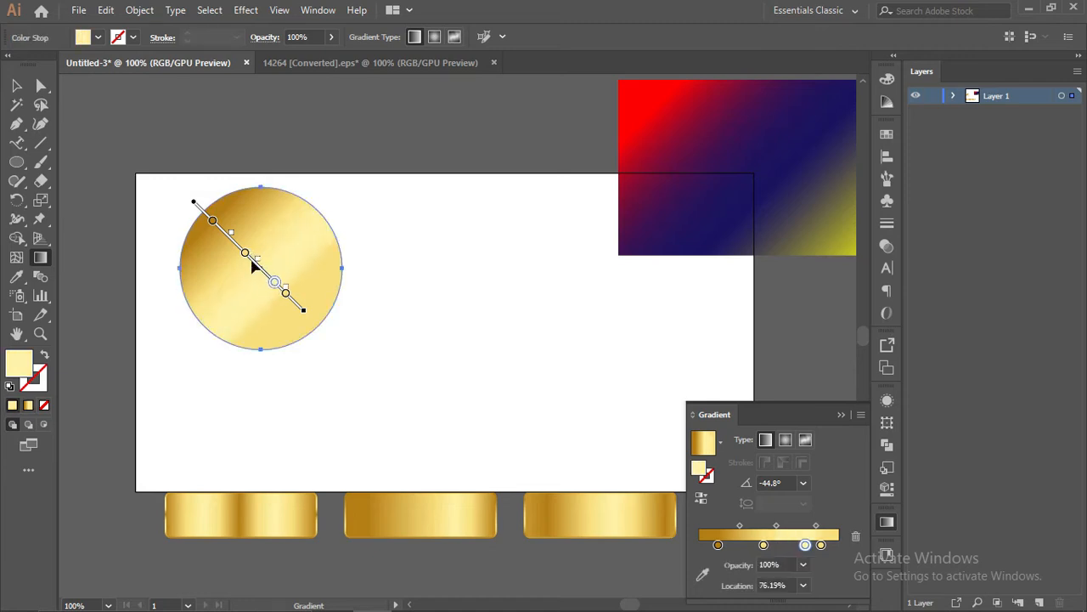
key(v)
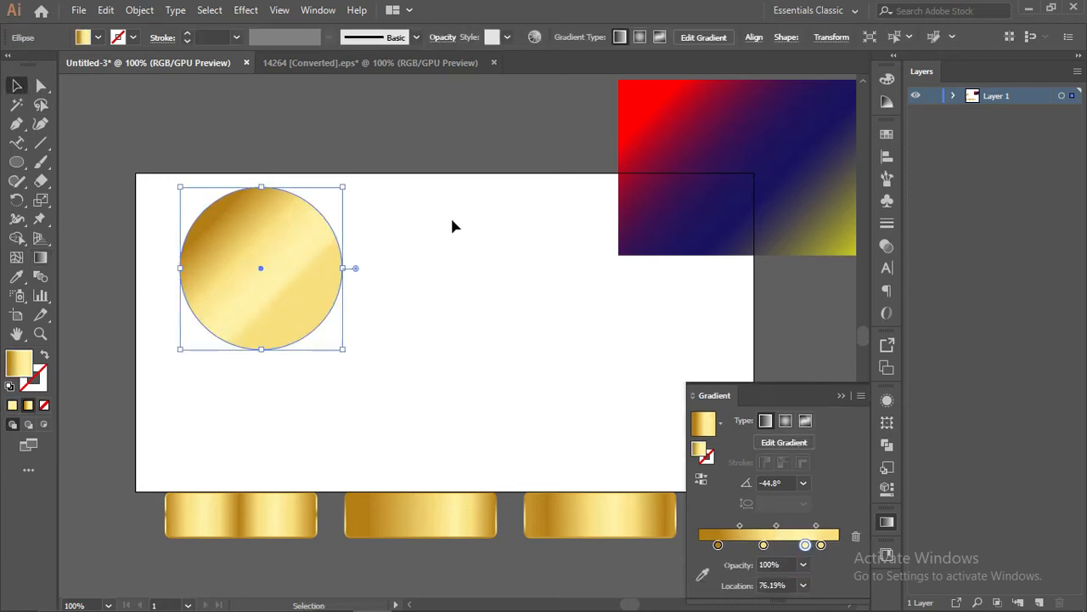
- Undo the move of the top-row gold bars in the 14264 document and clear the selection
scroll(286, 386, down, 2)
scroll(374, 463, up, 1)
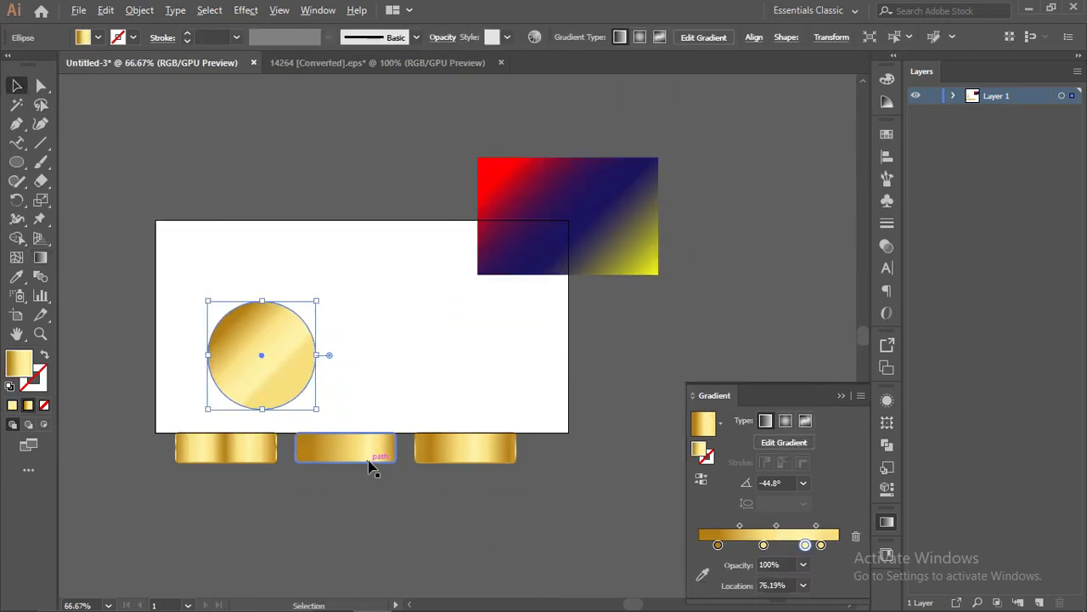
click(497, 68)
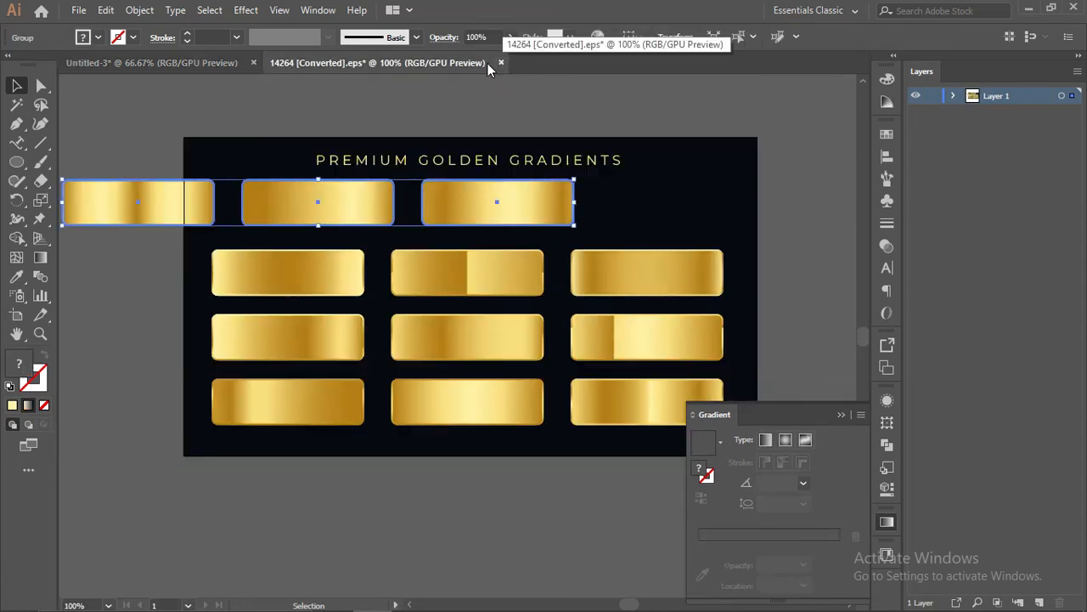
key(ctrl+z)
click(492, 110)
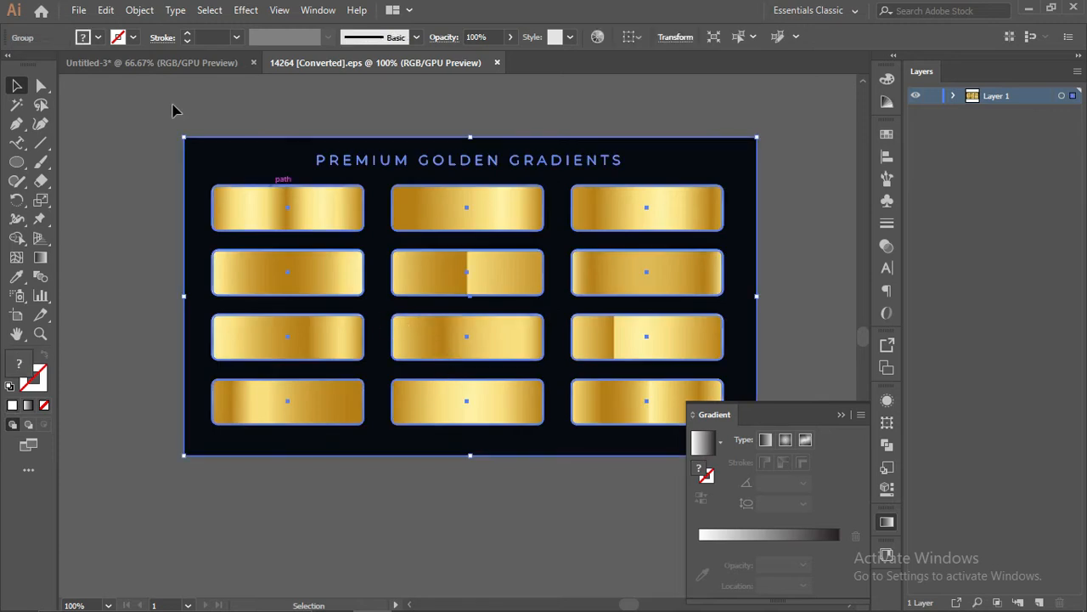
- Clear the Untitled-3 artboard by moving the gold circle and the red-blue-yellow rectangle to its right side
click(166, 59)
drag(283, 340, 651, 359)
click(662, 314)
drag(634, 243, 732, 256)
click(679, 130)
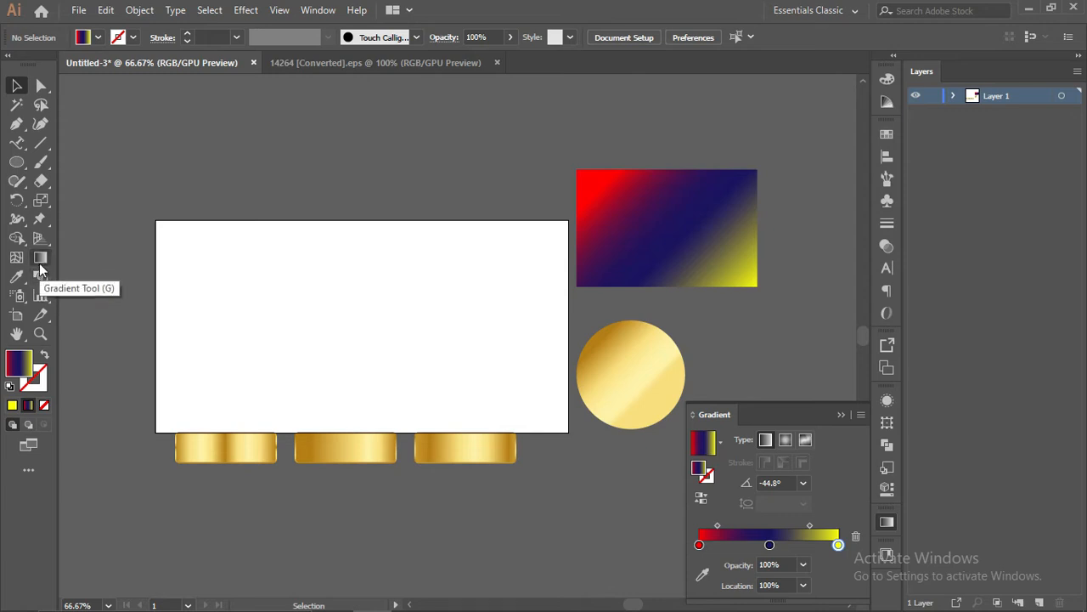
drag(597, 201, 636, 252)
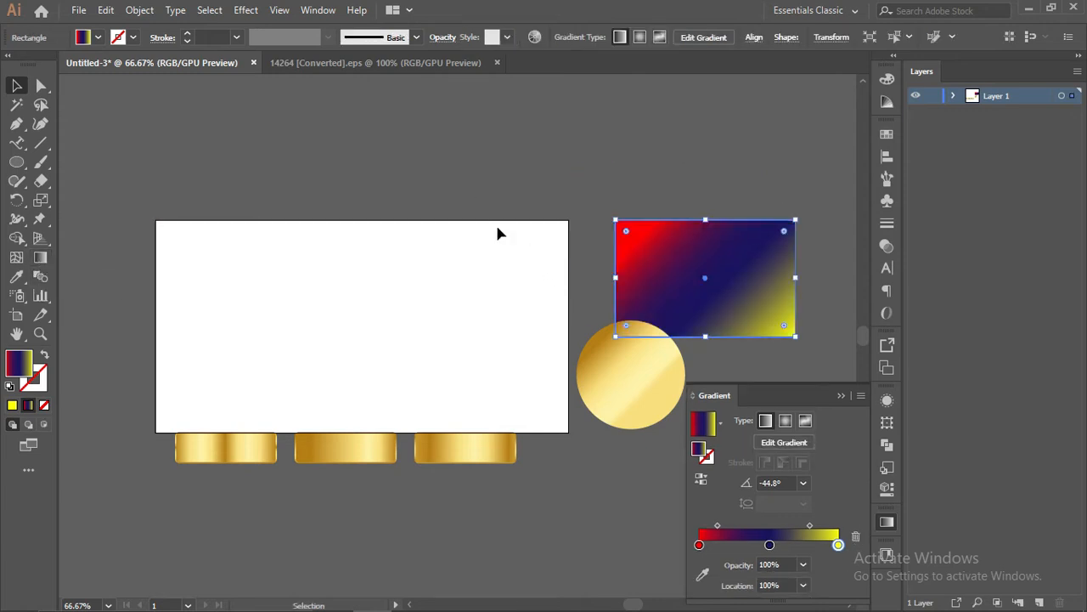
click(618, 183)
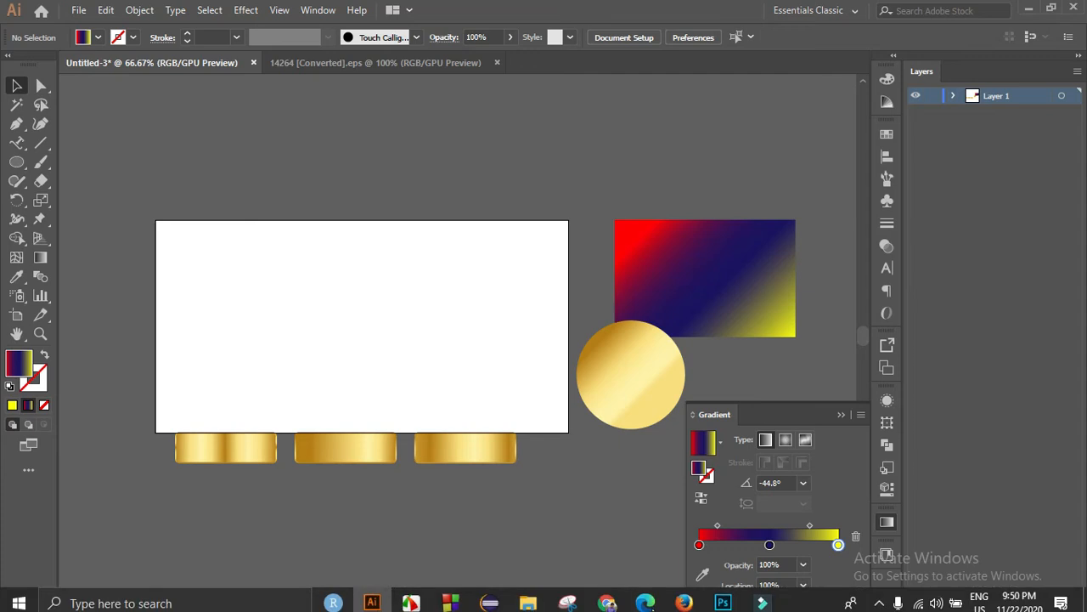
- Examine the tools grouped with the Paintbrush, Shaper and Eraser tools
click(41, 162)
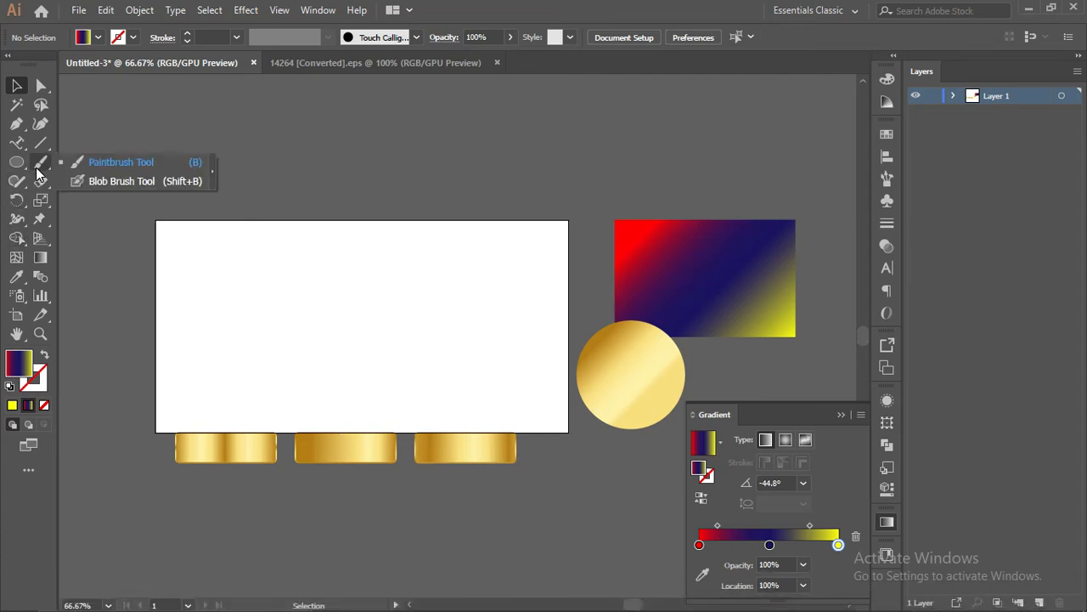
click(41, 143)
click(25, 200)
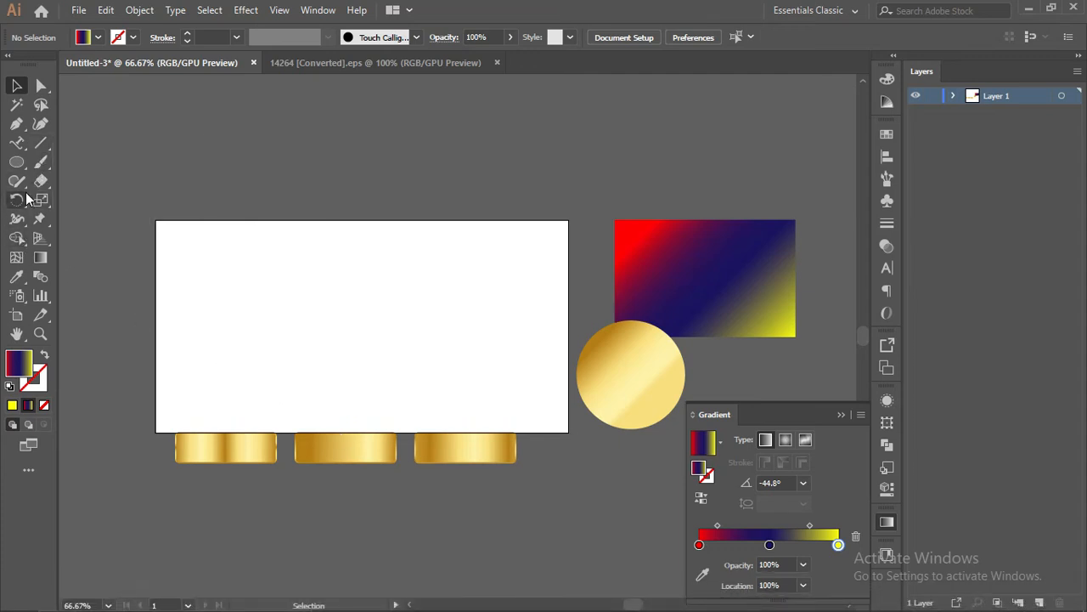
click(24, 184)
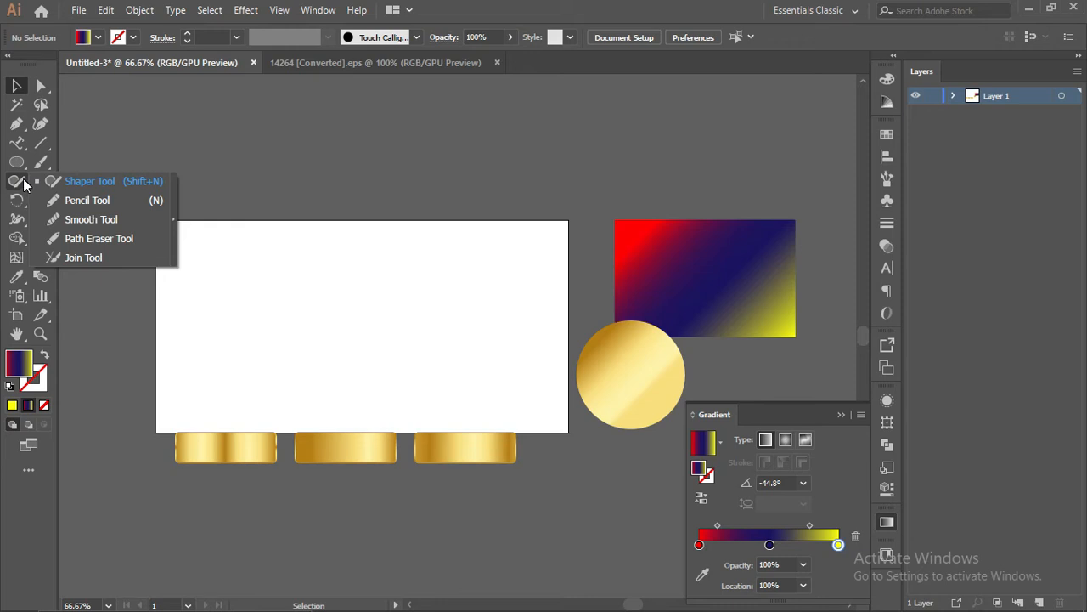
click(14, 182)
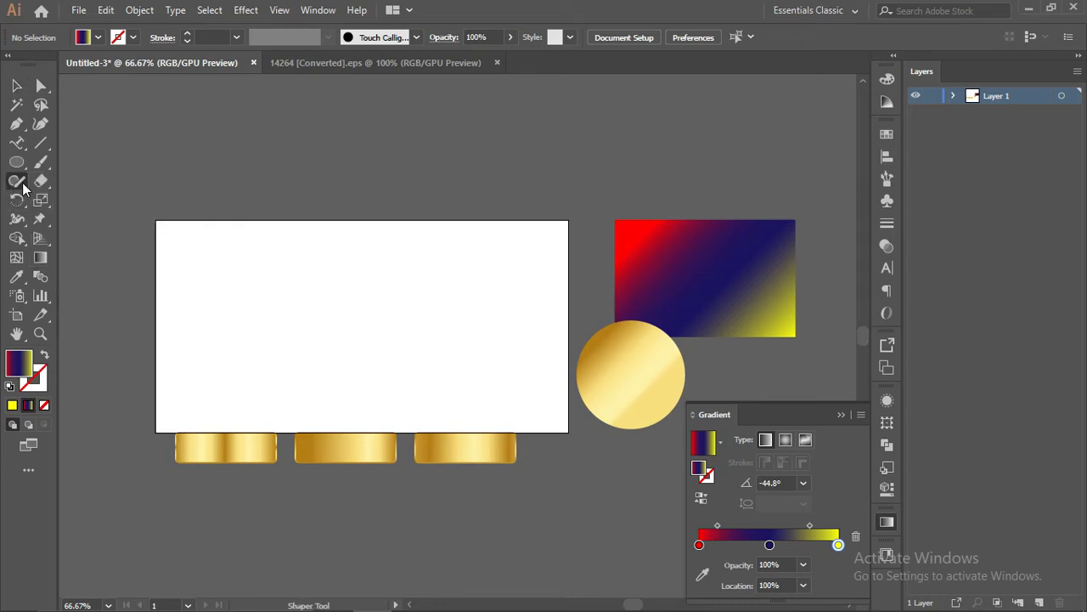
click(41, 182)
click(17, 187)
click(34, 181)
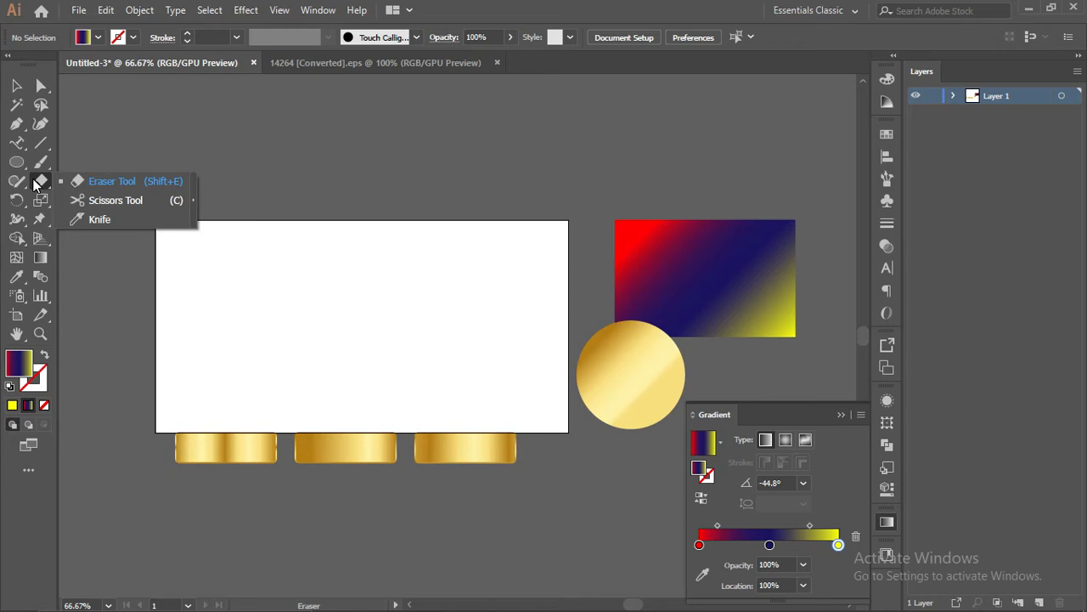
click(32, 183)
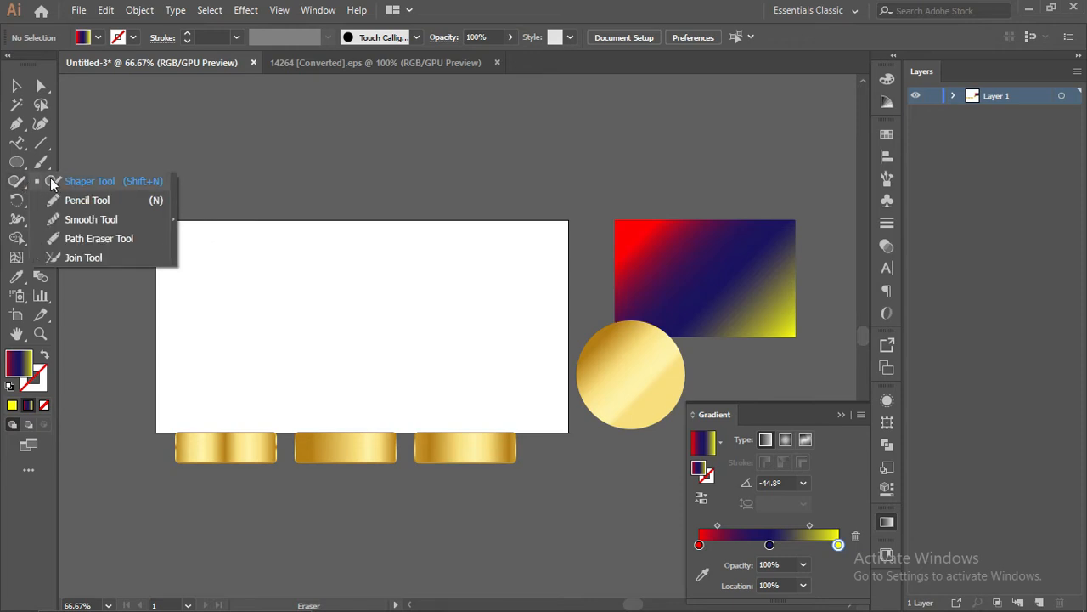
- Sketch a wide ellipse, two large circles and a rectangle with the Shaper tool on and above the artboard
click(81, 181)
mouse_move(271, 287)
mouse_down()
mouse_move(391, 338)
mouse_move(434, 304)
mouse_up()
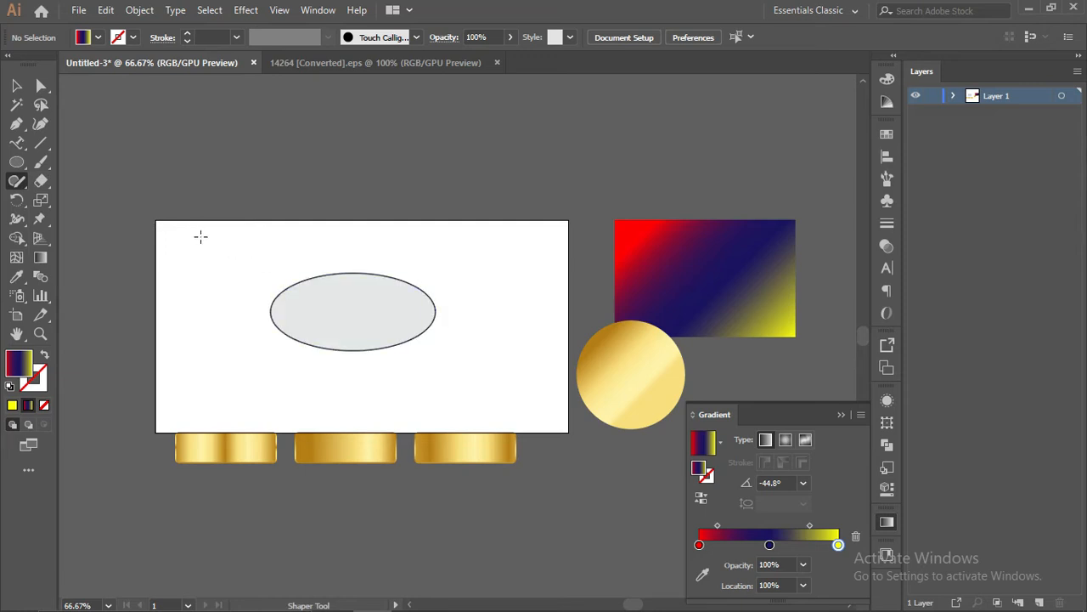
mouse_move(198, 227)
mouse_down()
mouse_move(193, 327)
mouse_move(280, 255)
mouse_up()
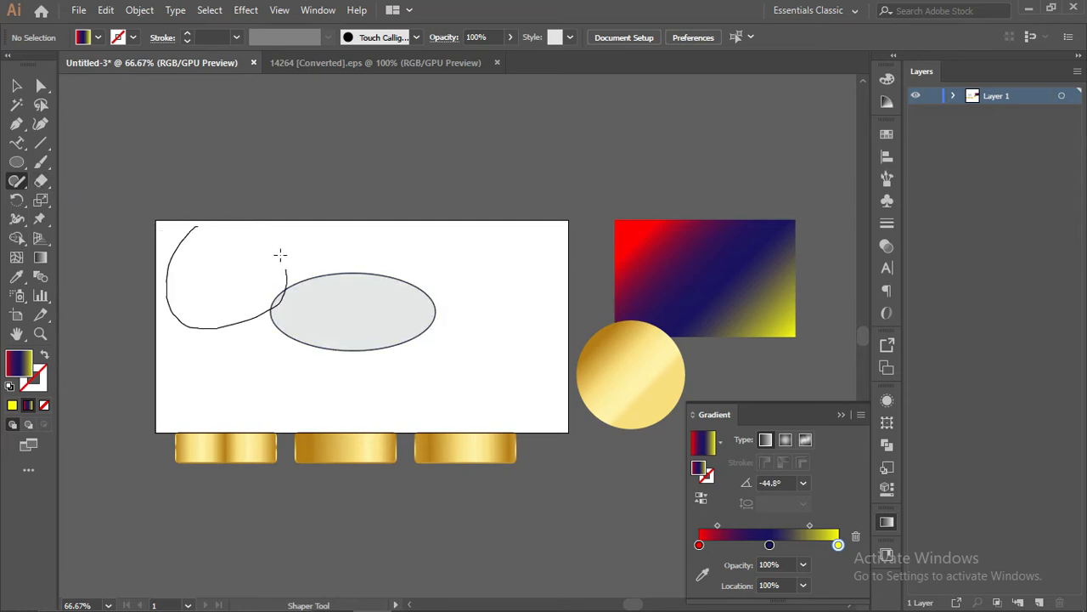
drag(204, 230, 206, 230)
mouse_move(381, 196)
mouse_down()
mouse_move(468, 264)
mouse_move(406, 152)
mouse_up()
drag(366, 196, 366, 197)
mouse_move(272, 122)
mouse_down()
mouse_move(294, 209)
mouse_move(172, 185)
mouse_move(181, 133)
mouse_move(231, 124)
mouse_up()
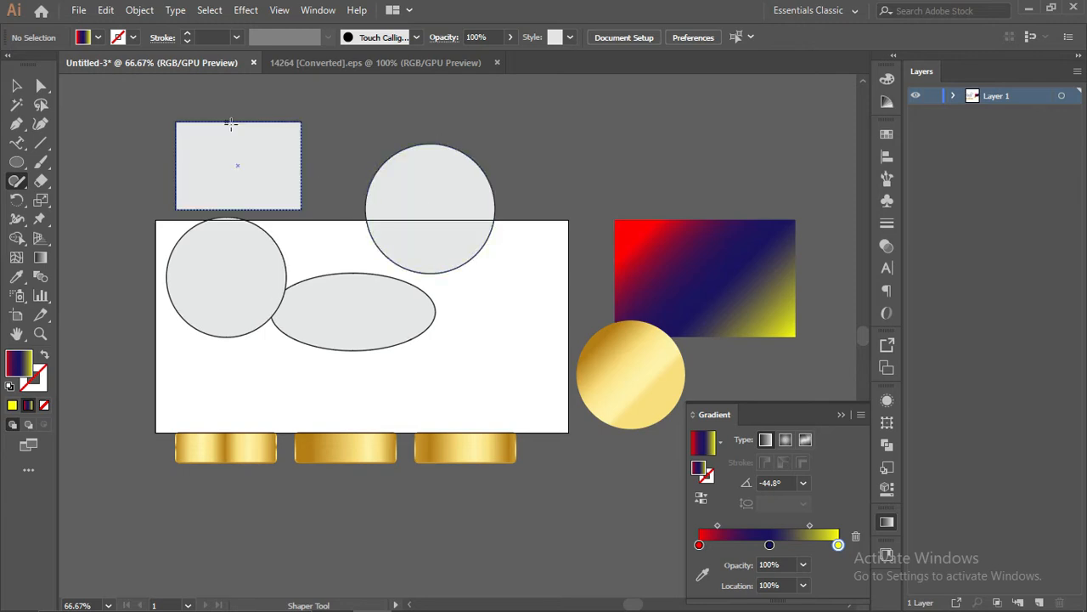
- Sketch a rectangle overlapping the ellipse, a small circle, and a large and a small triangle with the Shaper tool
mouse_move(533, 382)
mouse_down()
mouse_move(395, 395)
mouse_move(433, 303)
mouse_move(473, 300)
mouse_move(503, 314)
mouse_up()
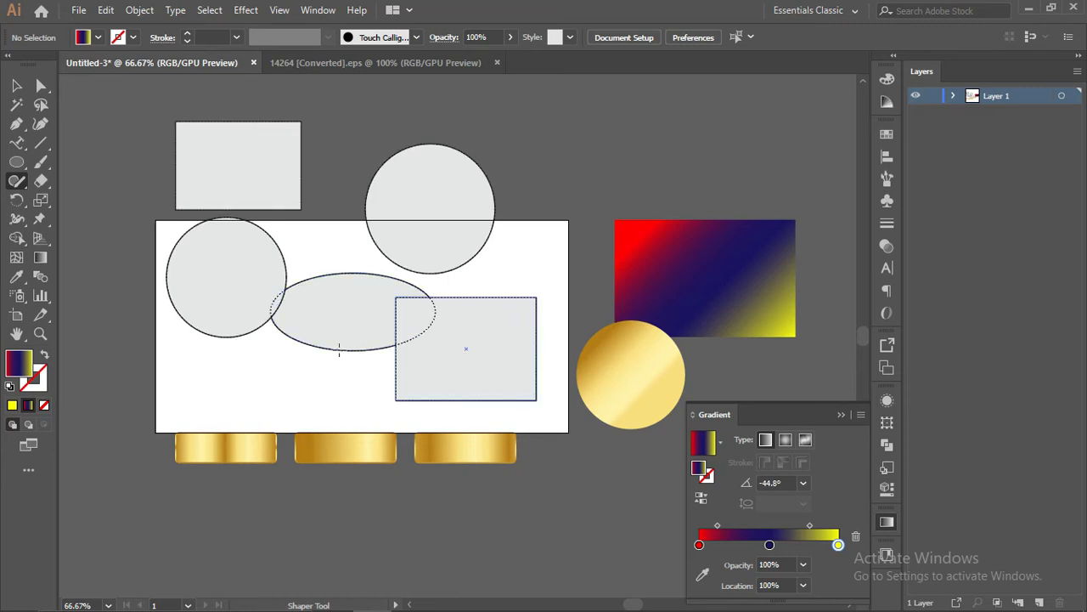
drag(290, 346, 277, 357)
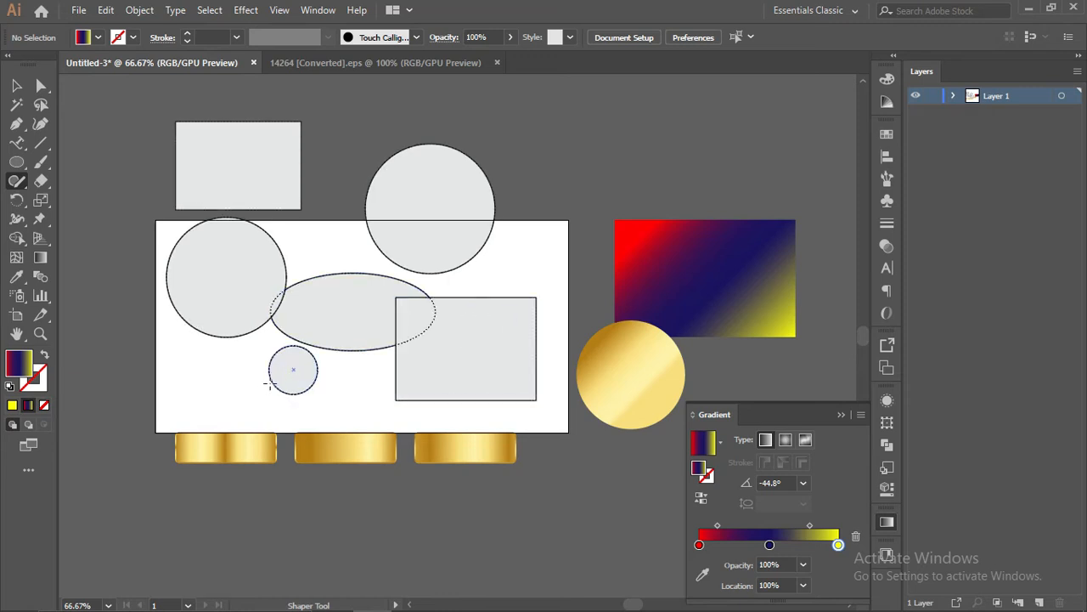
mouse_move(179, 379)
mouse_down()
mouse_move(234, 390)
mouse_move(152, 402)
mouse_move(182, 374)
mouse_up()
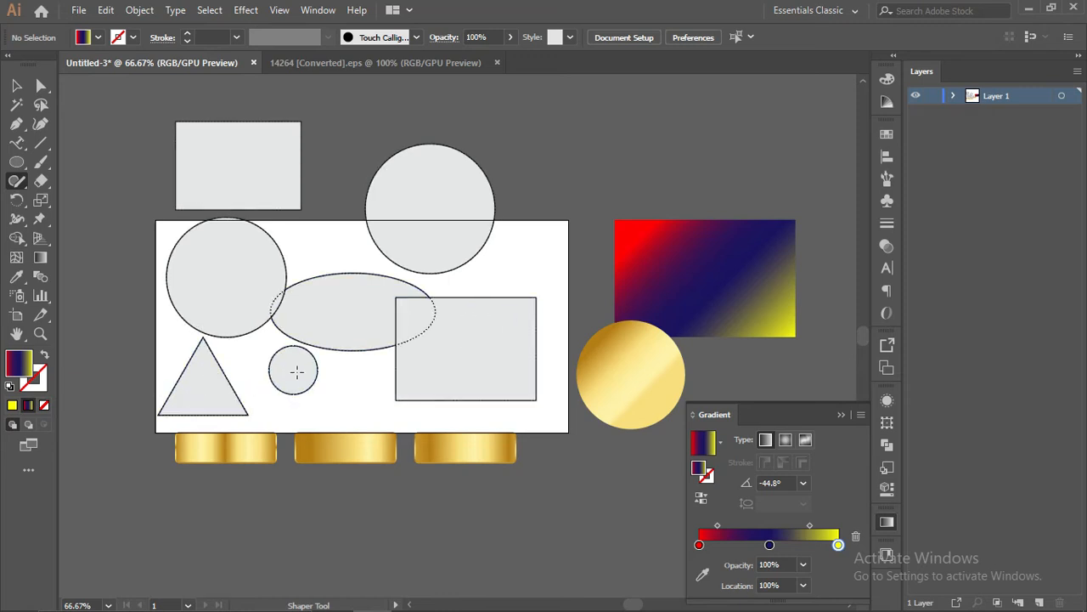
mouse_move(308, 399)
mouse_down()
mouse_move(374, 435)
mouse_move(339, 396)
mouse_up()
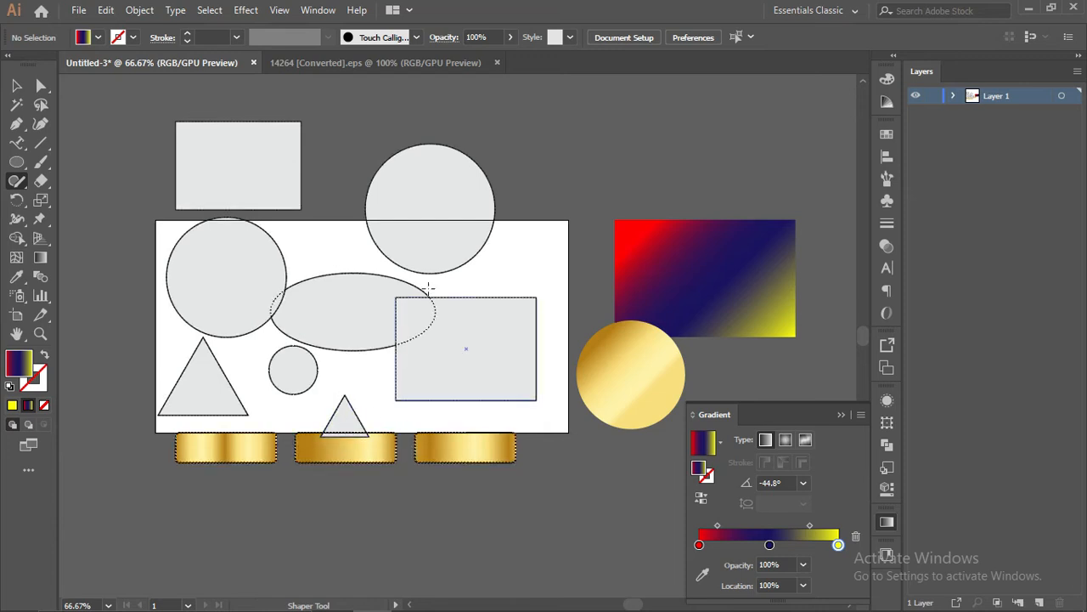
- Sketch two more triangles and two wide ellipses around and above the large upper circle with the Shaper tool
mouse_move(551, 179)
mouse_down()
mouse_move(589, 248)
mouse_move(548, 151)
mouse_up()
mouse_move(641, 114)
mouse_down()
mouse_move(485, 114)
mouse_move(696, 117)
mouse_up()
scroll(640, 109, up, 2)
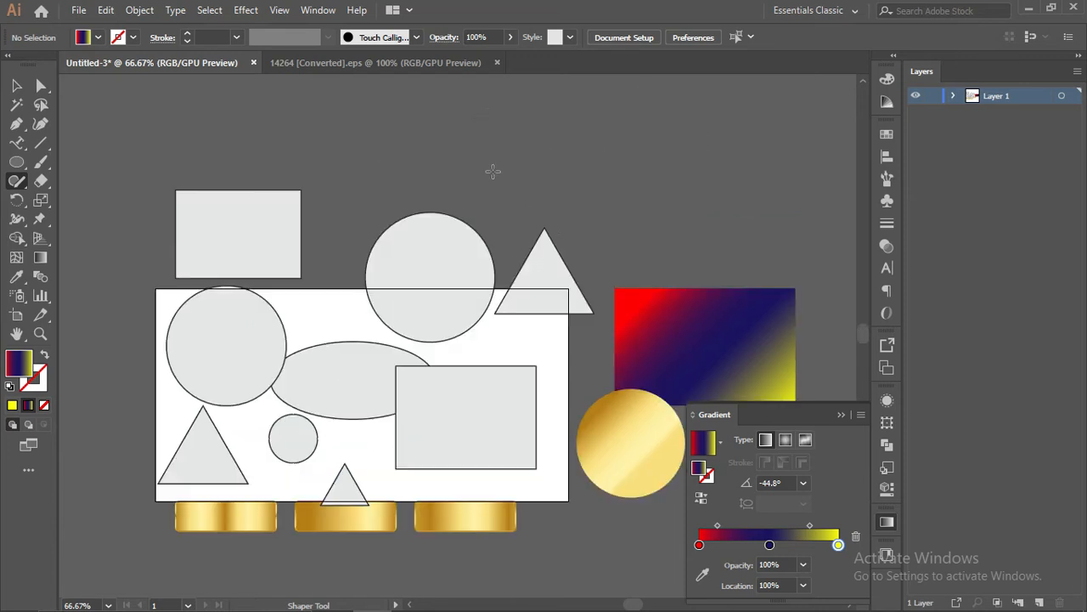
mouse_move(622, 134)
mouse_down()
mouse_move(541, 113)
mouse_move(724, 170)
mouse_move(595, 111)
mouse_up()
mouse_move(415, 129)
mouse_down()
mouse_move(314, 245)
mouse_move(419, 133)
mouse_up()
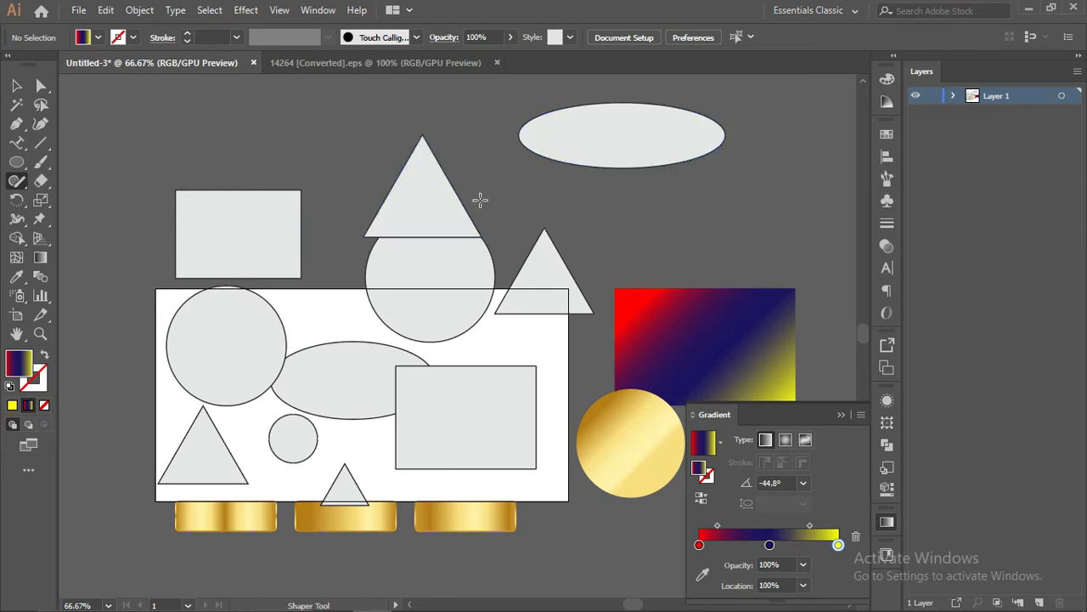
drag(16, 180, 89, 188)
click(89, 189)
mouse_move(363, 115)
mouse_down()
mouse_move(388, 167)
mouse_move(365, 100)
mouse_up()
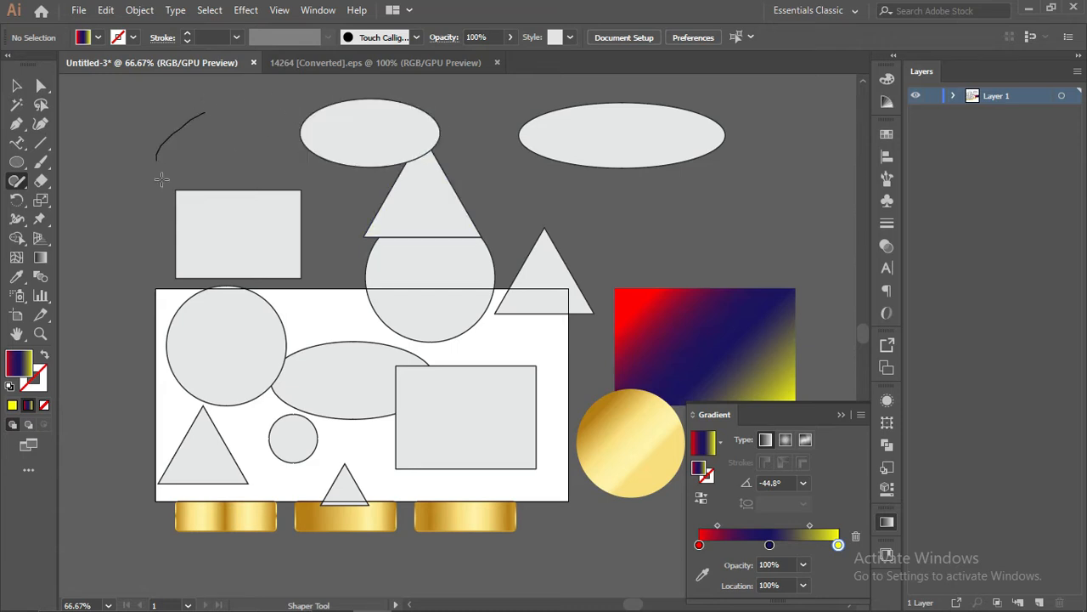
- Clear the sketched shapes off the artboard, shifting the upper triangle to the right and placing the small triangle above the artboard
click(26, 86)
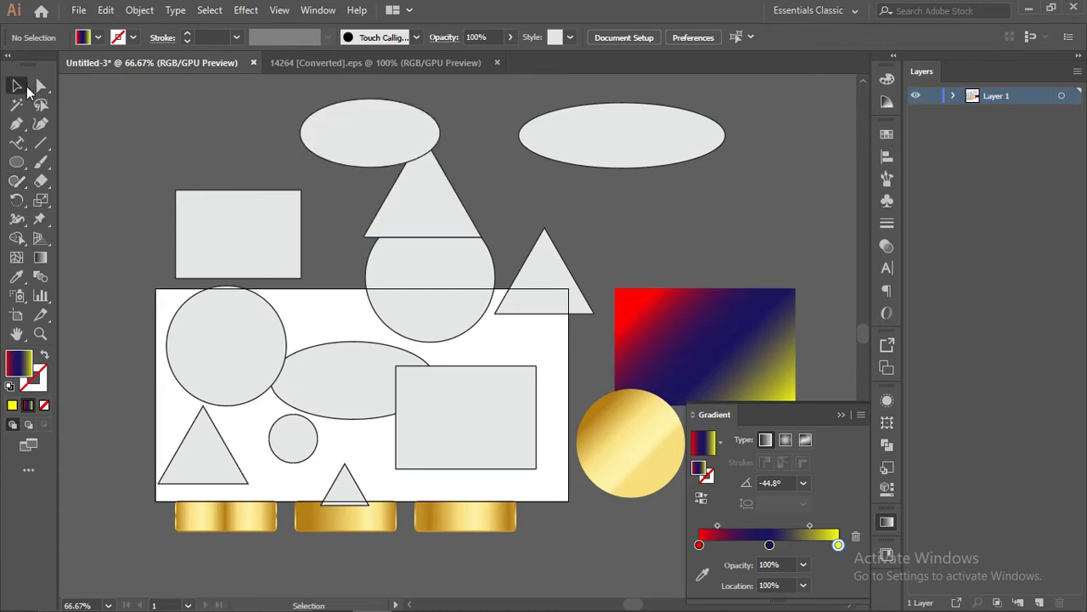
click(402, 377)
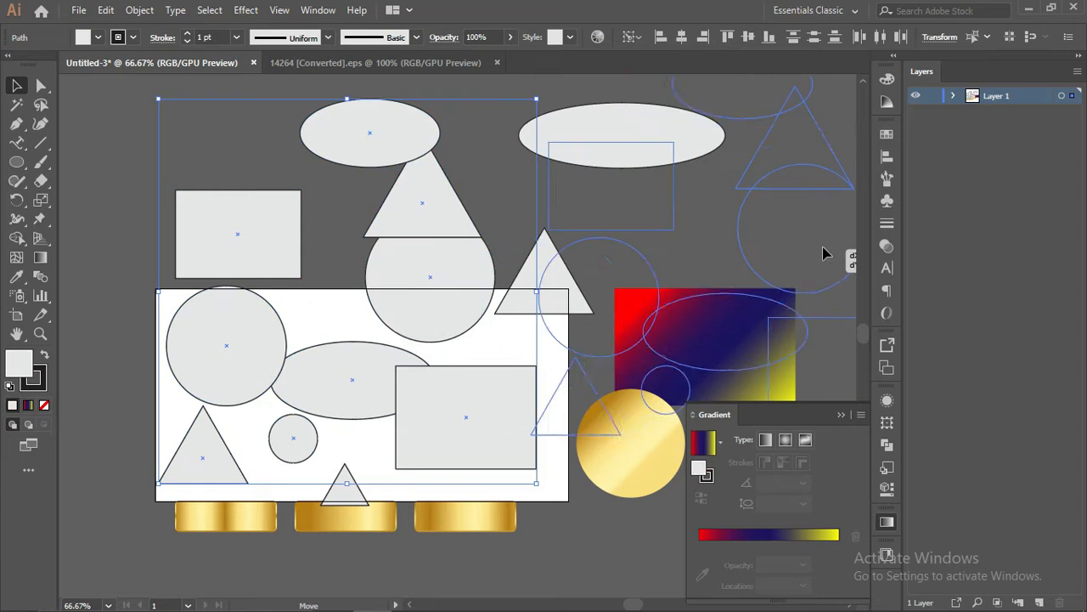
scroll(427, 303, down, 4)
drag(426, 293, 752, 231)
scroll(459, 294, up, 2)
drag(440, 316, 607, 271)
drag(291, 483, 310, 265)
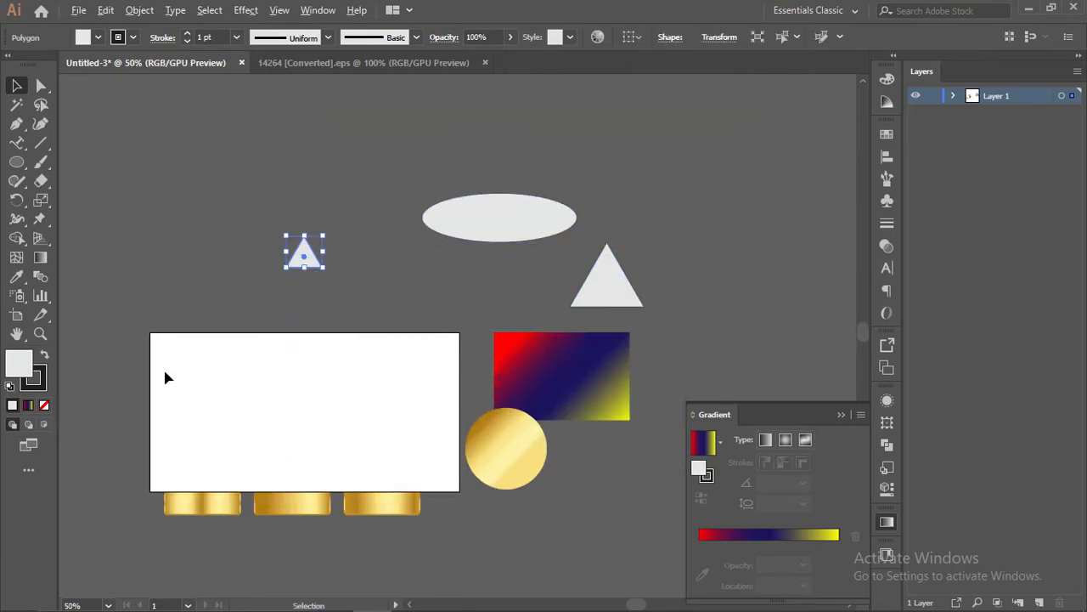
- Collapse the floating Gradient settings covering the gold circle and the gradient rectangle
scroll(204, 433, down, 2)
scroll(81, 388, up, 1)
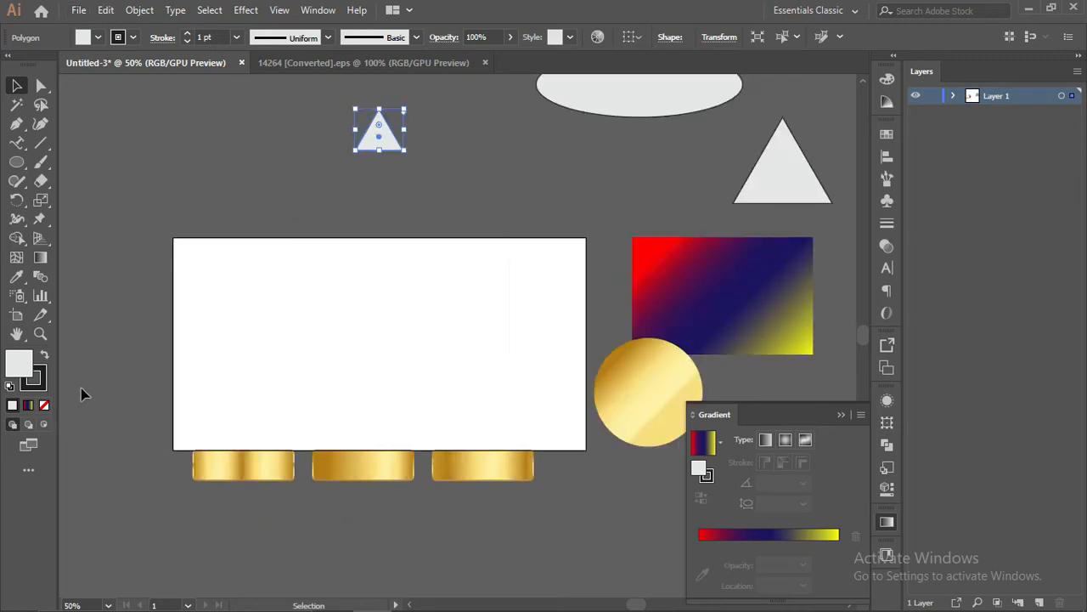
scroll(583, 373, up, 1)
scroll(772, 346, down, 2)
scroll(773, 345, up, 1)
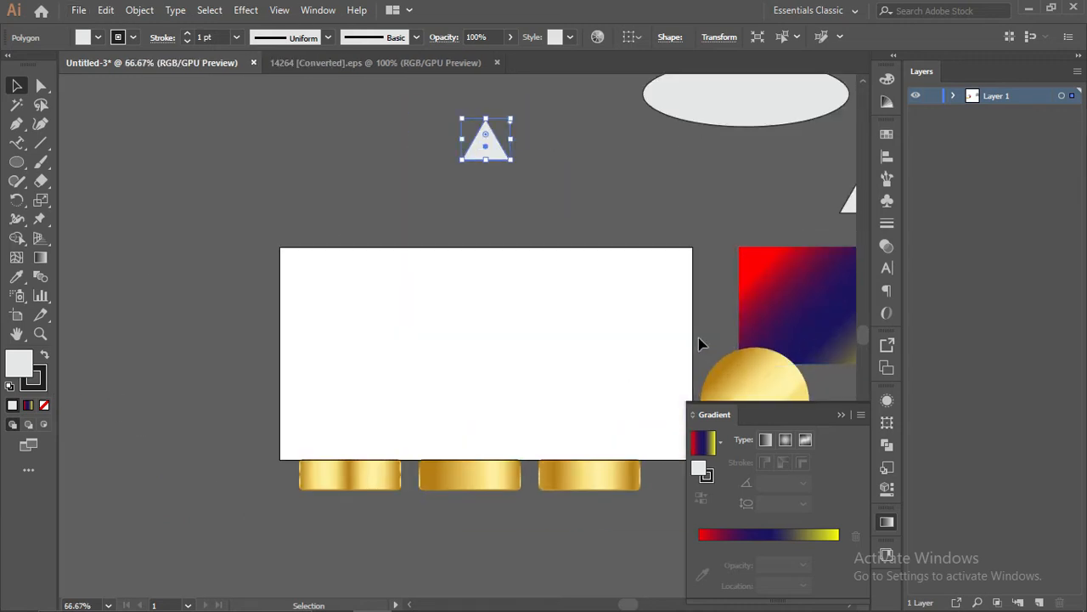
click(842, 414)
scroll(814, 411, up, 1)
scroll(811, 412, down, 1)
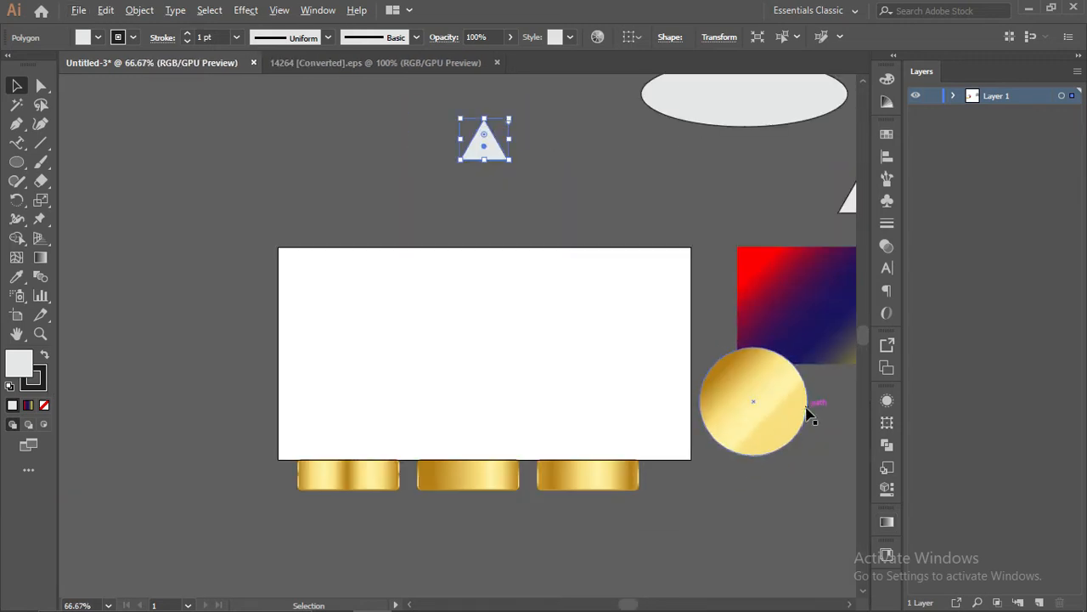
- Draw seven large freehand filled shapes and one small rounded shape across the artboard with the Pencil tool
click(22, 190)
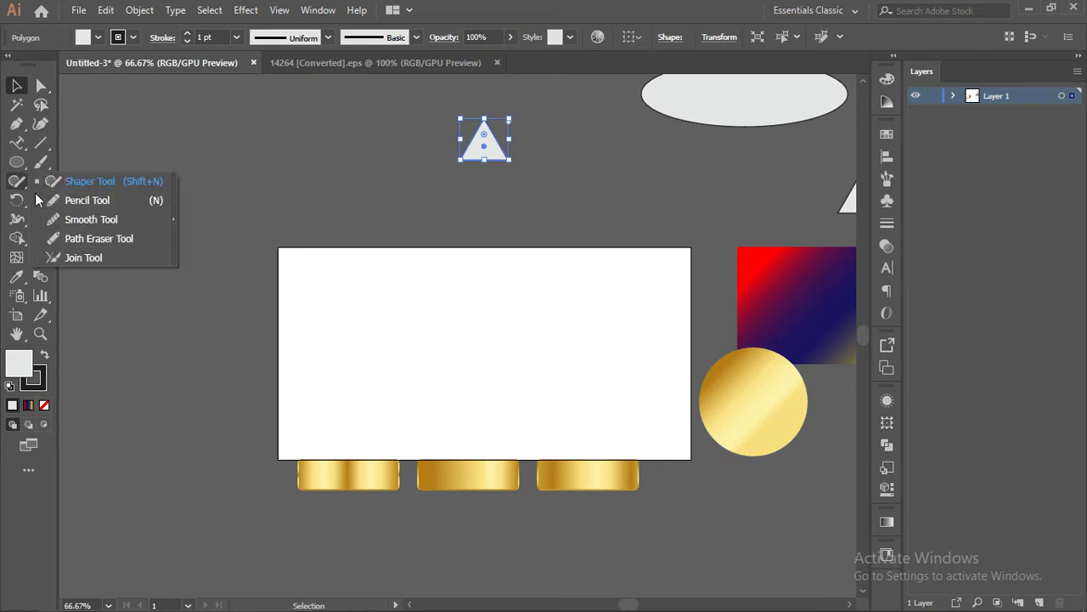
click(68, 201)
scroll(580, 347, up, 1)
mouse_move(274, 298)
mouse_down()
mouse_move(266, 327)
mouse_move(432, 309)
mouse_move(272, 299)
mouse_up()
mouse_move(492, 278)
mouse_down()
mouse_move(545, 261)
mouse_move(558, 341)
mouse_move(521, 405)
mouse_move(530, 305)
mouse_move(500, 278)
mouse_up()
mouse_move(582, 250)
mouse_down()
mouse_move(667, 304)
mouse_move(586, 252)
mouse_up()
mouse_move(332, 427)
mouse_down()
mouse_move(195, 403)
mouse_move(303, 413)
mouse_move(266, 391)
mouse_up()
mouse_move(219, 245)
mouse_down()
mouse_move(191, 308)
mouse_move(274, 227)
mouse_move(253, 207)
mouse_move(211, 210)
mouse_move(219, 247)
mouse_up()
mouse_move(375, 240)
mouse_down()
mouse_move(489, 239)
mouse_move(375, 242)
mouse_up()
mouse_move(459, 367)
mouse_down()
mouse_move(386, 418)
mouse_move(500, 429)
mouse_move(480, 356)
mouse_up()
scroll(382, 420, up, 1)
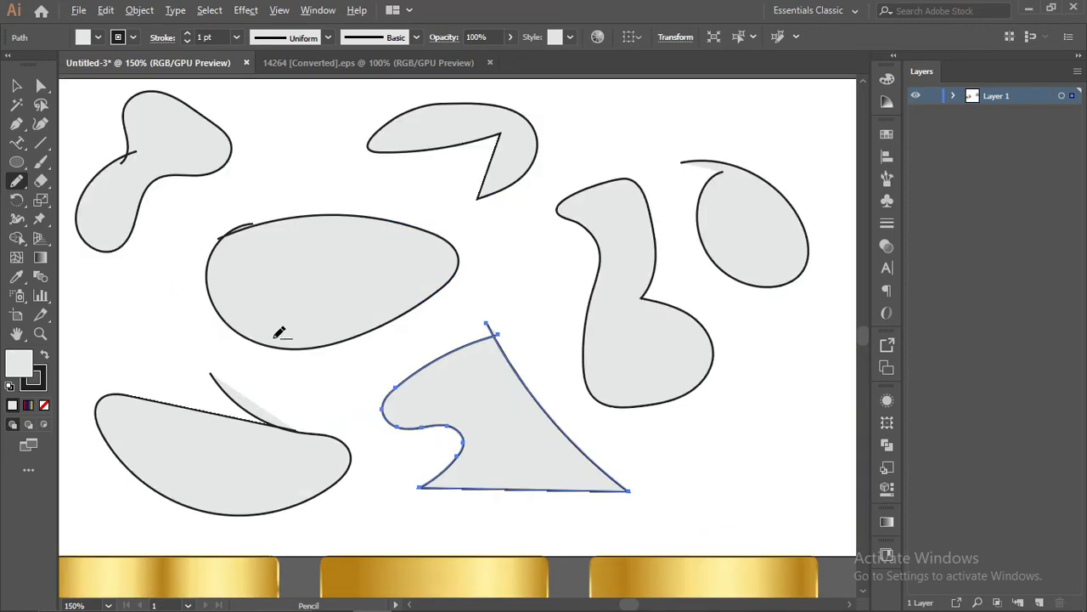
mouse_move(141, 274)
mouse_down()
mouse_move(177, 343)
mouse_move(143, 270)
mouse_up()
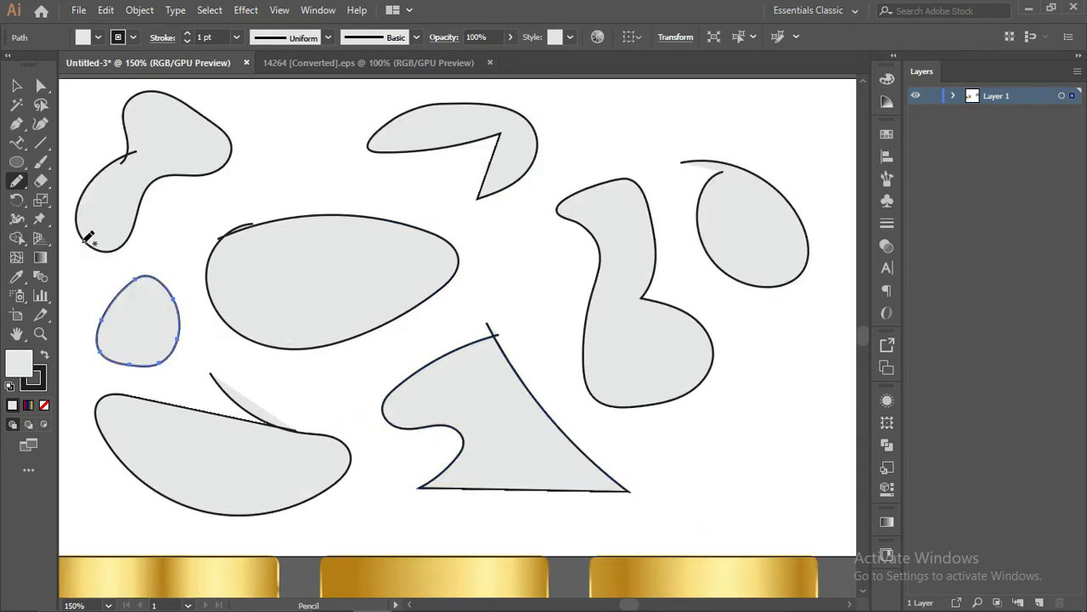
- Check the Pencil tool's options and draw five small rounded shapes in the gaps between the large ones
double_click(16, 181)
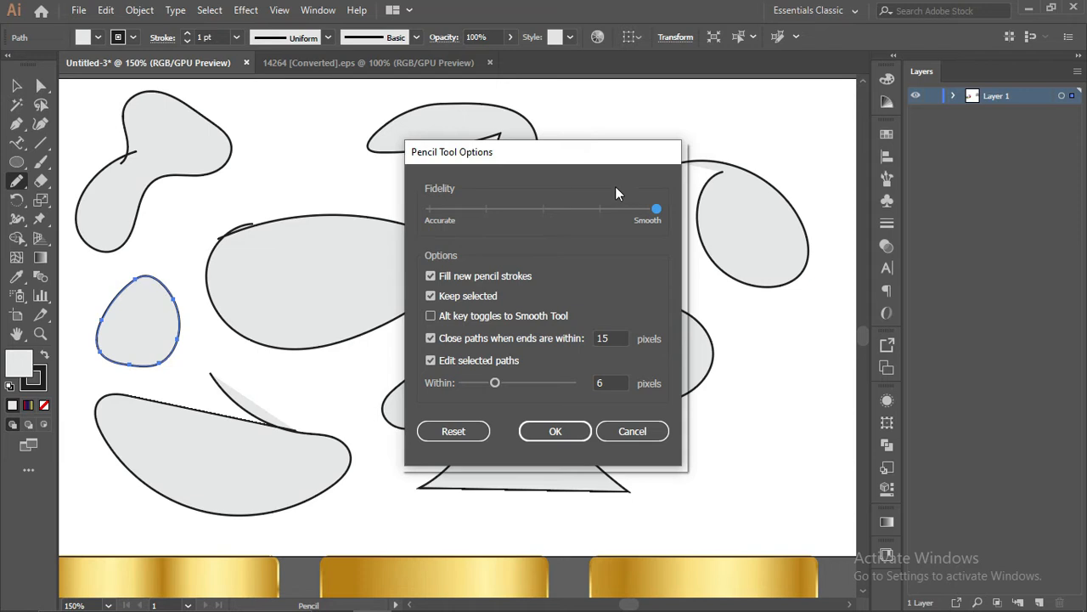
click(626, 435)
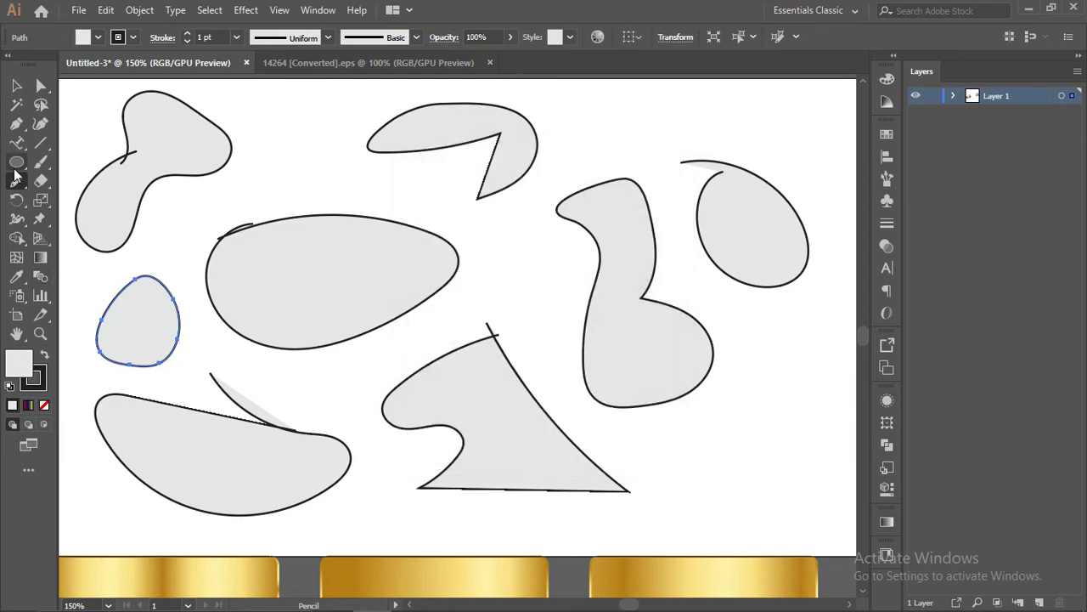
mouse_move(296, 137)
mouse_down()
mouse_move(274, 171)
mouse_move(304, 164)
mouse_move(280, 134)
mouse_up()
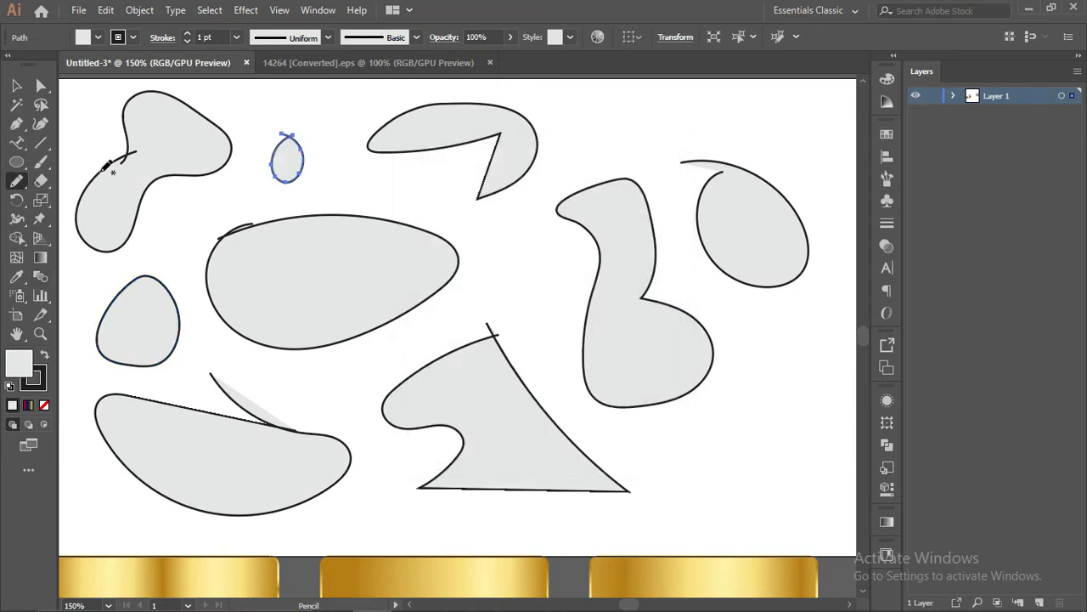
mouse_move(361, 162)
mouse_down()
mouse_move(392, 221)
mouse_move(428, 190)
mouse_move(360, 164)
mouse_up()
mouse_move(489, 222)
mouse_down()
mouse_move(548, 255)
mouse_move(515, 189)
mouse_move(493, 217)
mouse_up()
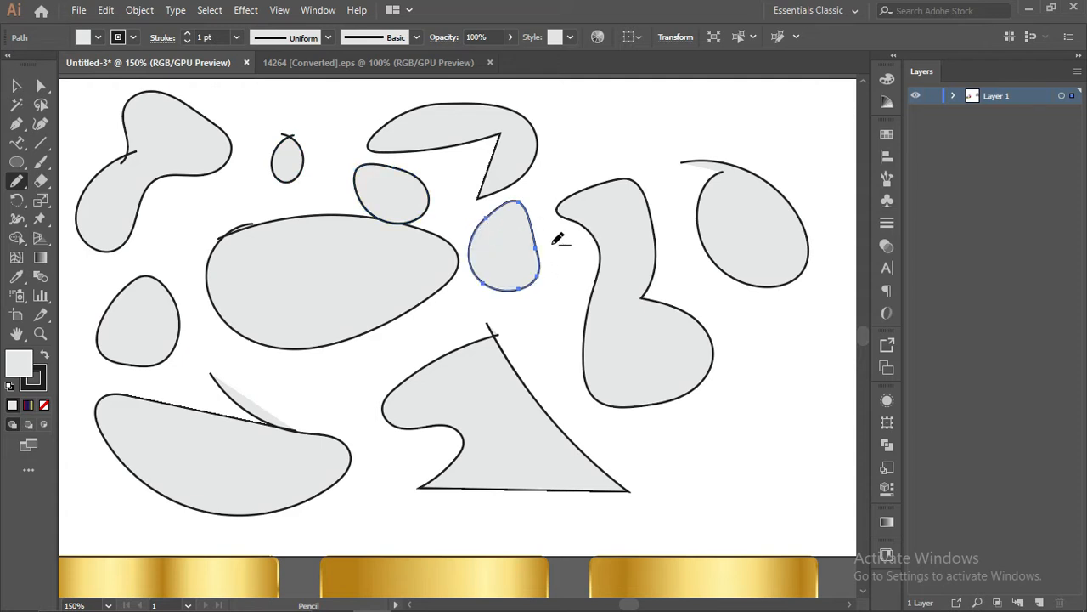
scroll(557, 240, up, 3)
drag(567, 287, 581, 298)
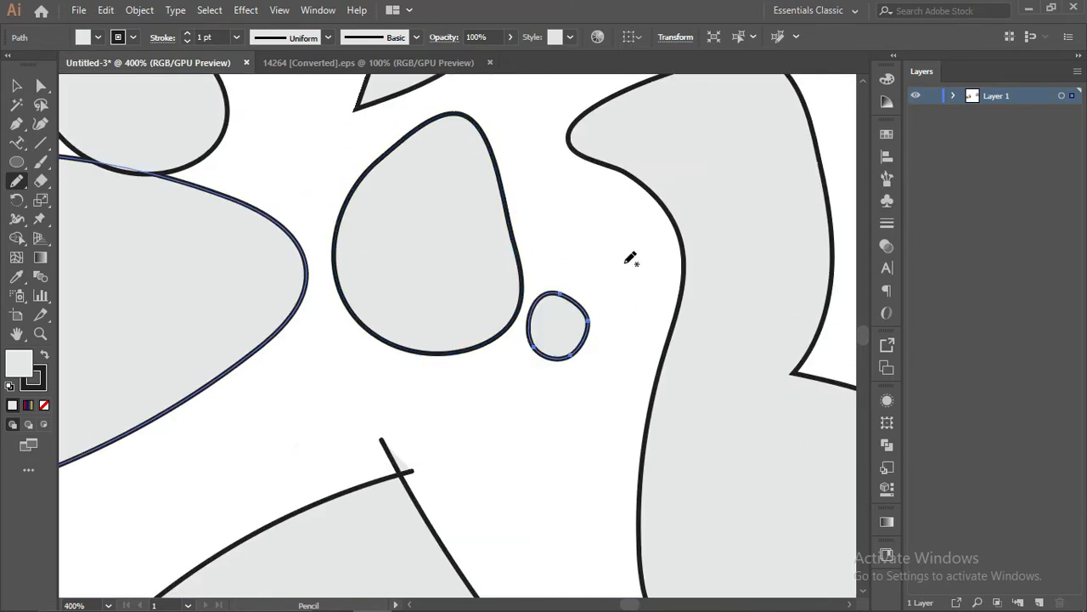
mouse_move(474, 436)
mouse_down()
mouse_move(568, 488)
mouse_move(514, 416)
mouse_move(436, 383)
mouse_move(480, 446)
mouse_up()
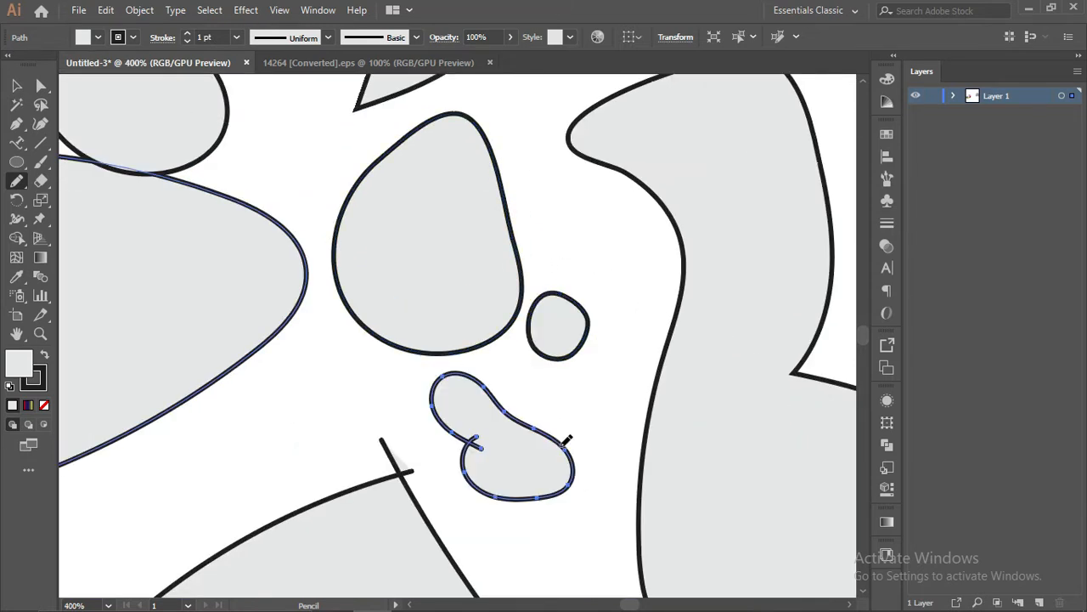
- Set the Pencil tool's Fidelity fully to Accurate
double_click(14, 181)
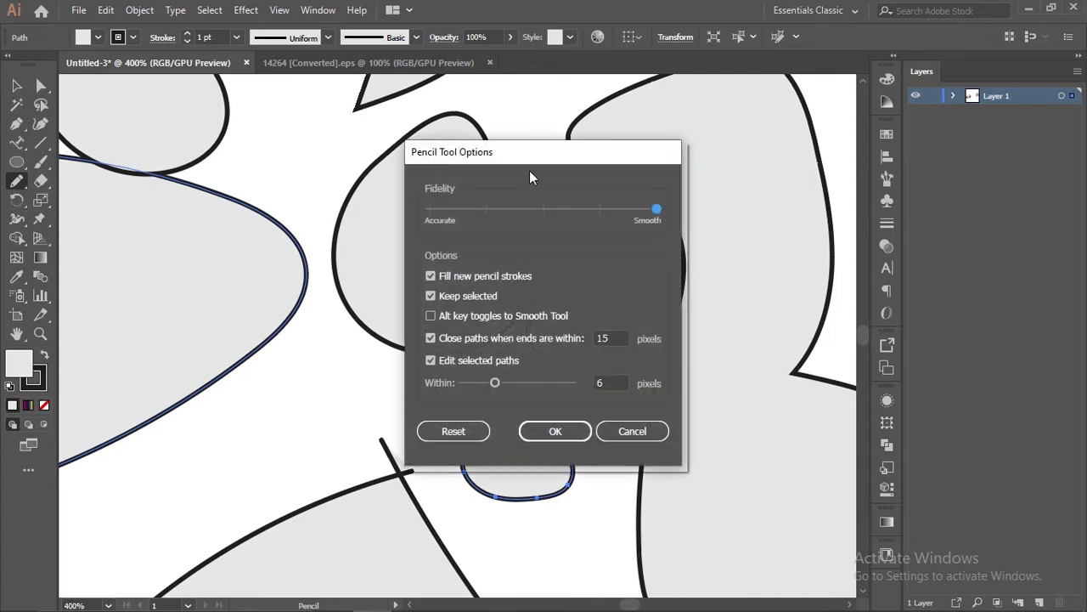
mouse_move(537, 158)
mouse_down()
mouse_move(334, 139)
mouse_move(278, 122)
mouse_up()
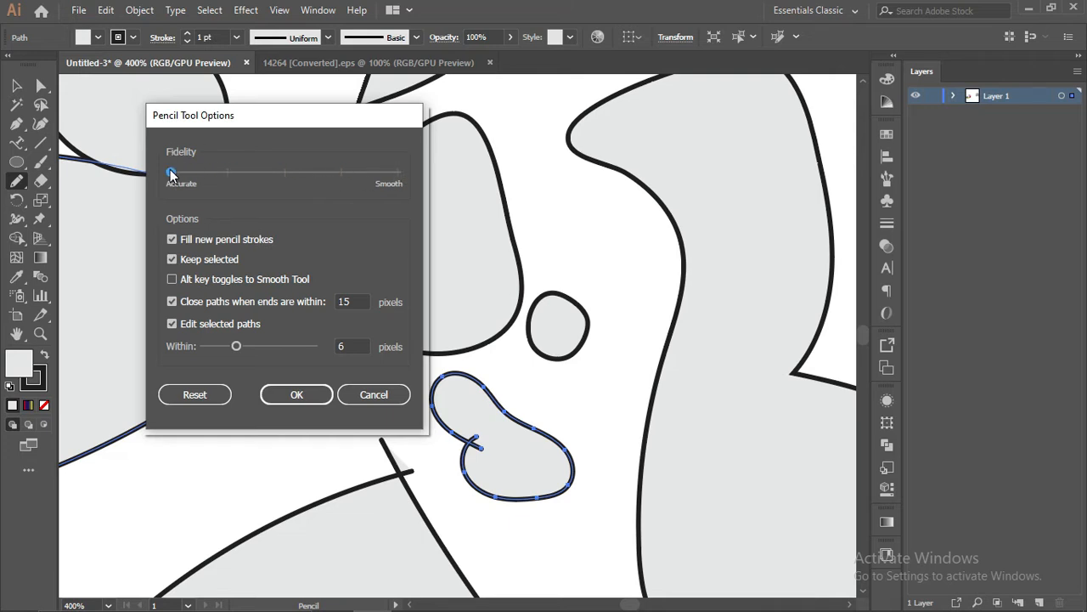
click(307, 394)
- Draw three tiny irregular shapes above the small circle between the egg shape and the tall curved shape
mouse_move(575, 225)
mouse_down()
mouse_move(622, 267)
mouse_move(595, 221)
mouse_up()
mouse_move(535, 170)
mouse_down()
mouse_move(566, 169)
mouse_move(535, 168)
mouse_up()
scroll(568, 175, up, 3)
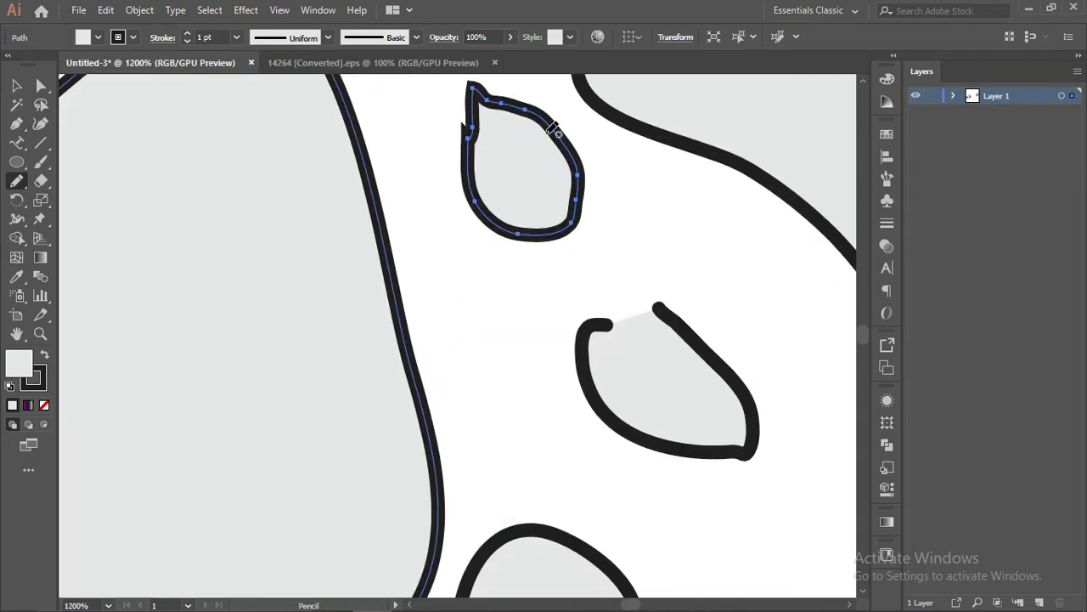
scroll(556, 131, up, 1)
mouse_move(432, 315)
mouse_down()
mouse_move(454, 374)
mouse_move(493, 374)
mouse_move(433, 312)
mouse_up()
scroll(524, 285, down, 4)
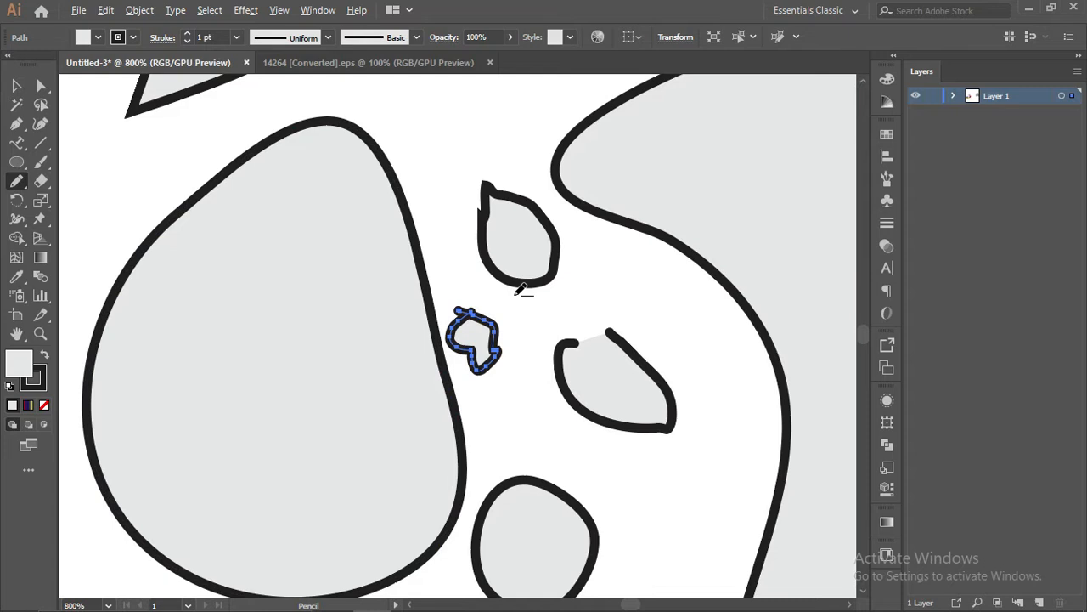
- Set the Pencil tool's Fidelity fully to Smooth and draw one long winding, looping shape over the tall curved shape
double_click(17, 186)
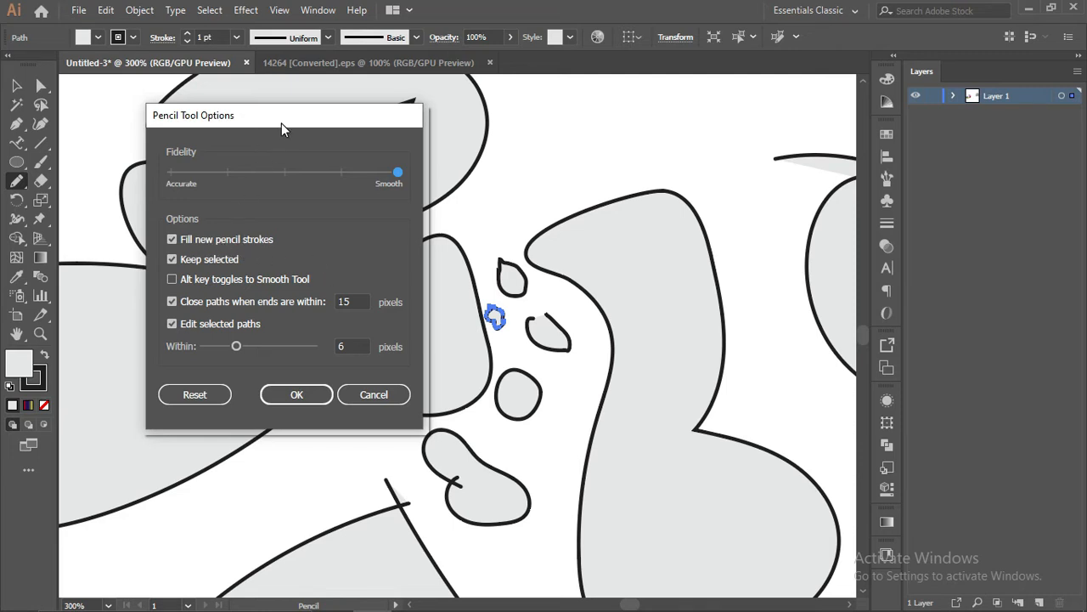
drag(281, 123, 211, 130)
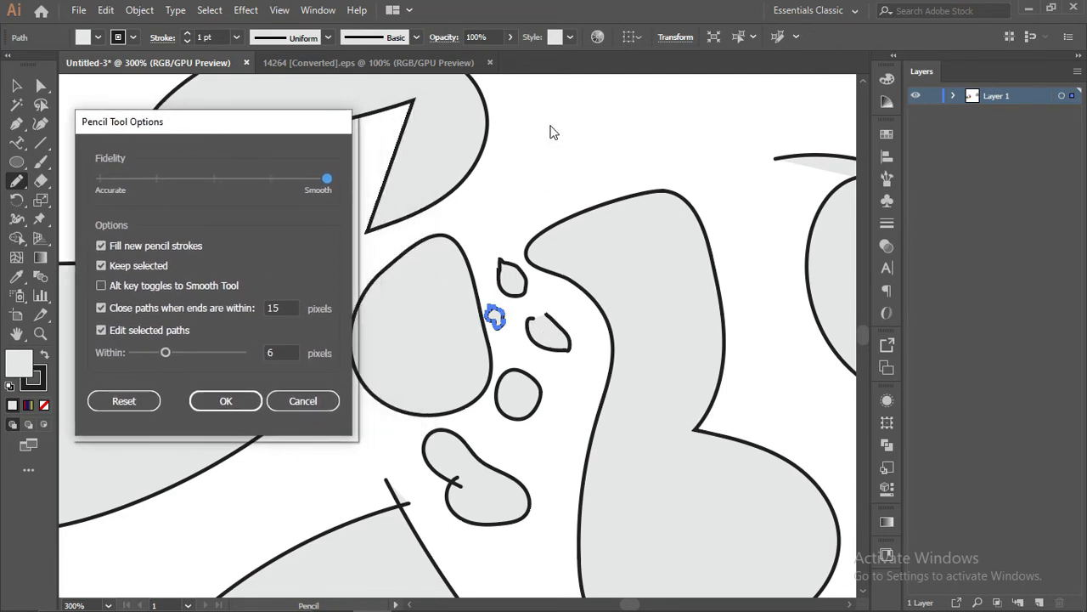
click(226, 400)
mouse_move(530, 134)
mouse_down()
mouse_move(588, 183)
mouse_move(581, 118)
mouse_move(545, 124)
mouse_move(518, 150)
mouse_move(511, 181)
mouse_move(541, 191)
mouse_move(521, 160)
mouse_move(569, 206)
mouse_move(684, 197)
mouse_move(596, 177)
mouse_move(653, 102)
mouse_move(729, 151)
mouse_move(747, 286)
mouse_move(762, 297)
mouse_move(767, 205)
mouse_move(793, 226)
mouse_move(792, 379)
mouse_move(726, 331)
mouse_up()
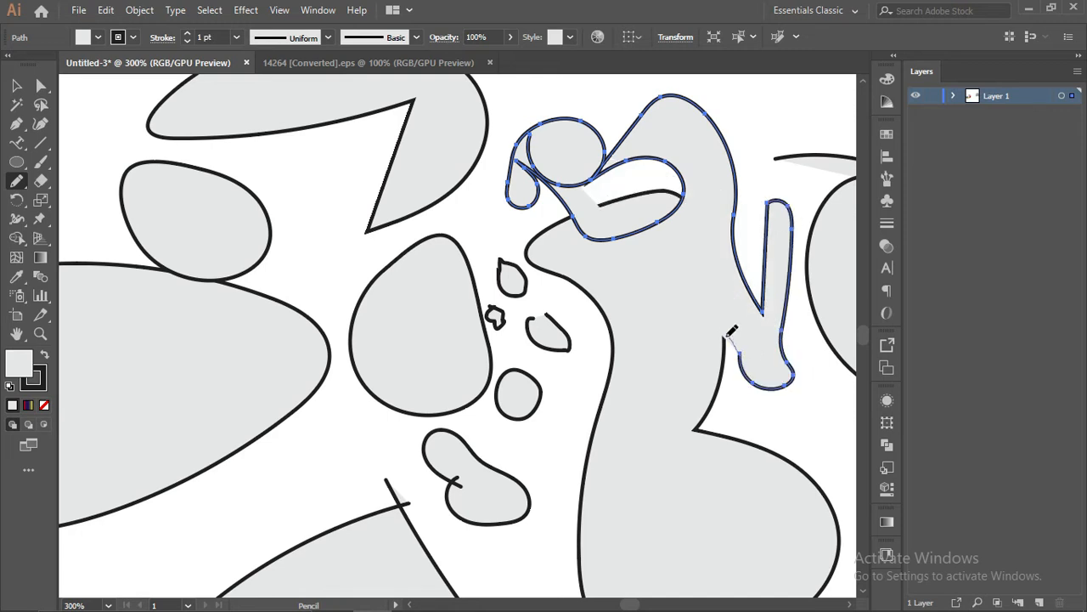
- Turn off Fill new pencil strokes and draw several unfilled curved strokes below the large central oval
double_click(16, 180)
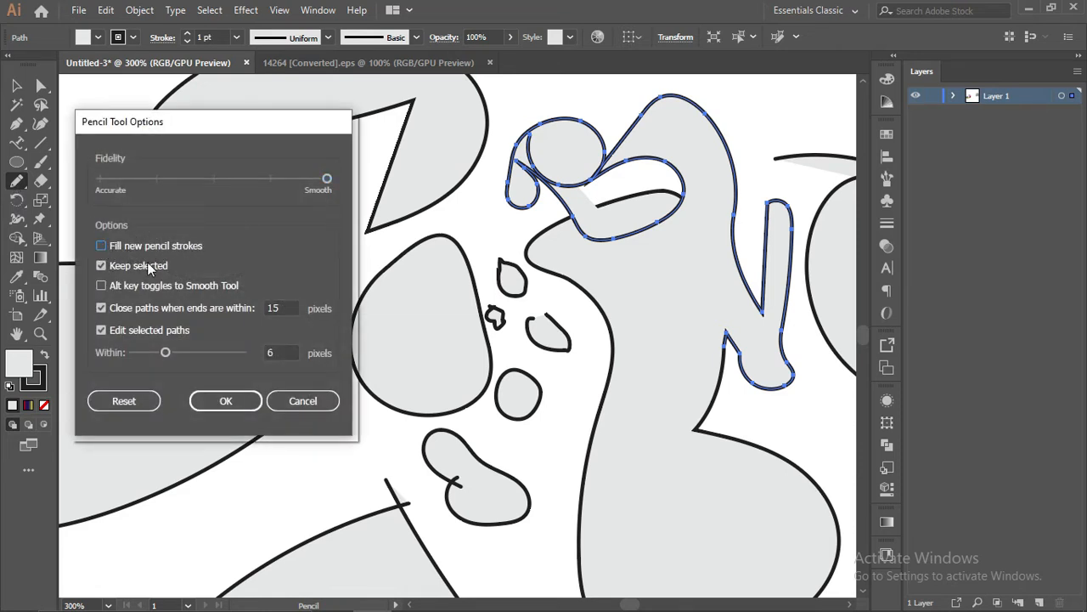
click(225, 401)
mouse_move(325, 396)
mouse_down()
mouse_move(293, 463)
mouse_move(327, 435)
mouse_move(352, 462)
mouse_move(344, 469)
mouse_up()
mouse_move(335, 392)
mouse_down()
mouse_move(348, 408)
mouse_move(328, 399)
mouse_up()
mouse_move(238, 473)
mouse_down()
mouse_move(228, 543)
mouse_move(260, 497)
mouse_move(321, 532)
mouse_up()
- Turn on Fill new pencil strokes, turn off Keep selected and set the path editing distance to 5 pixels for the Pencil tool
double_click(17, 181)
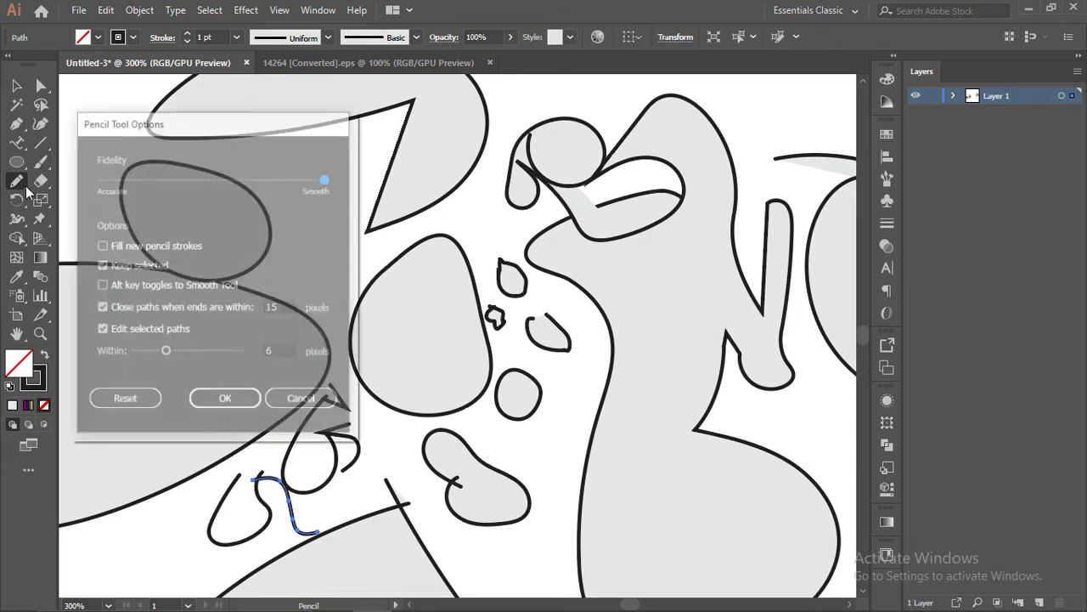
click(145, 245)
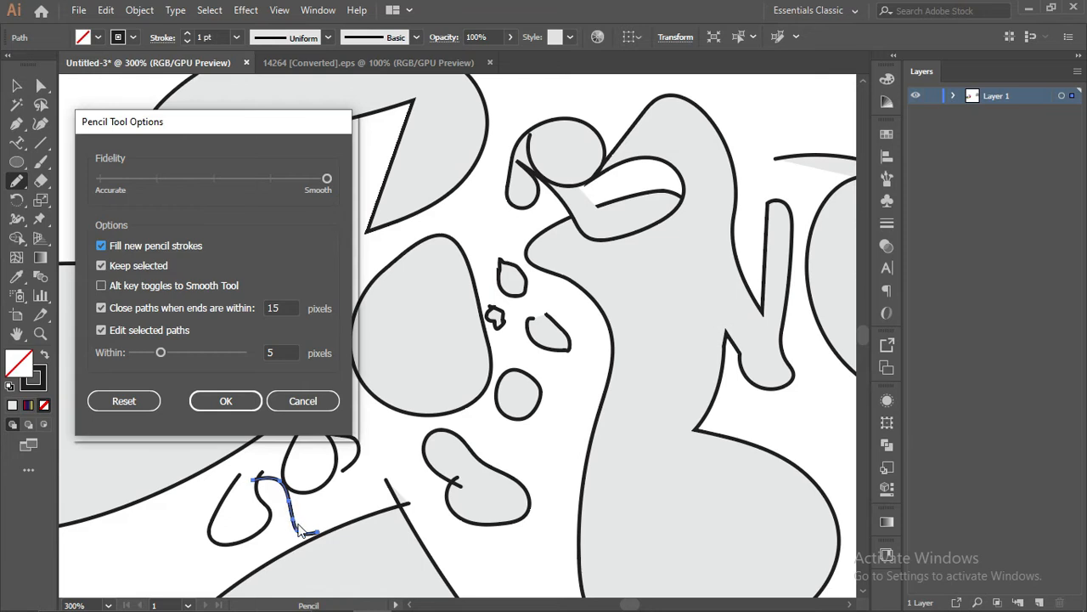
click(223, 401)
- Draw short wavy Pencil strokes beneath the large oval and an S-shaped stroke above its right end
mouse_move(122, 528)
mouse_down()
mouse_move(182, 516)
mouse_move(204, 548)
mouse_up()
drag(132, 563, 234, 559)
mouse_move(206, 486)
mouse_down()
mouse_move(259, 452)
mouse_move(338, 372)
mouse_up()
drag(323, 202, 325, 275)
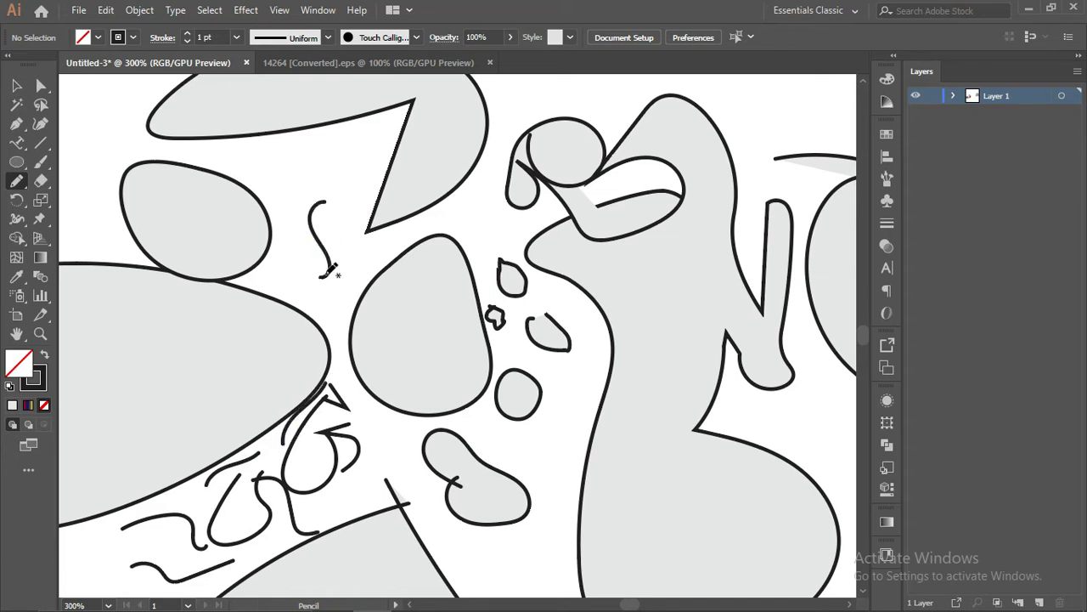
- Turn on Keep selected for the Pencil tool and draw a tall stroke beside the S-shaped one
double_click(10, 180)
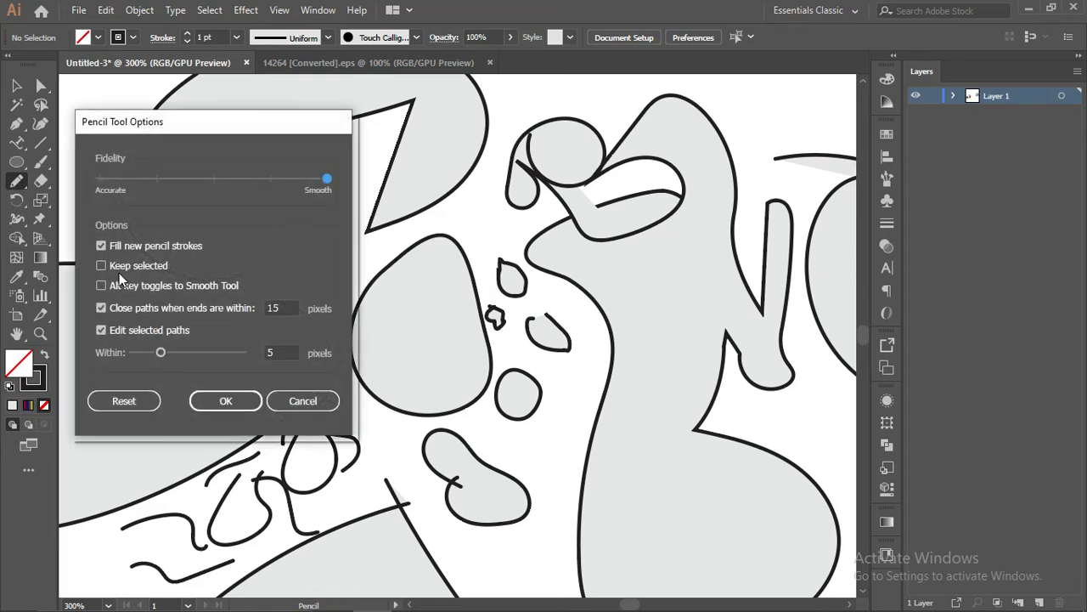
click(225, 401)
drag(329, 176, 337, 316)
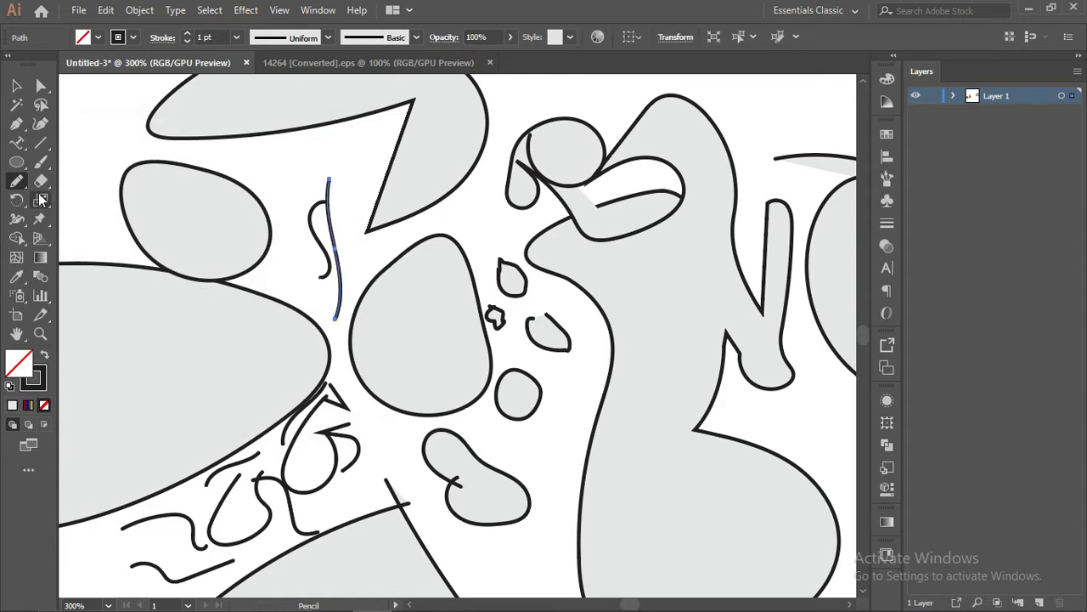
- Review the Pencil tool's options for closing paths and editing selected paths
click(16, 181)
double_click(85, 200)
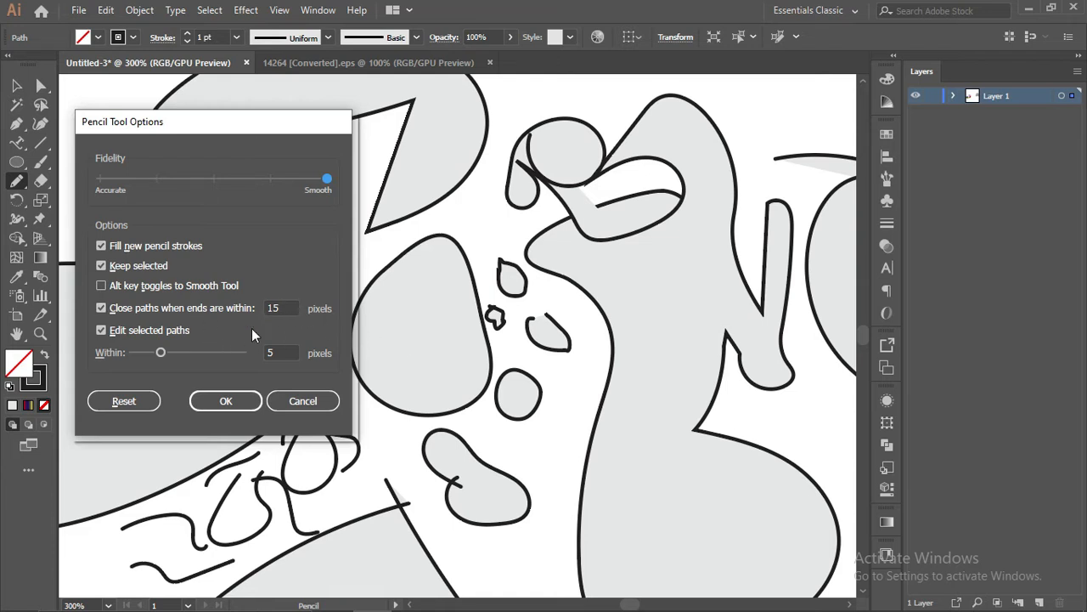
click(224, 401)
- Try drawing a large open curve and a tall loop across the artboard's right end, extending the selected loop with the Pencil
key(ctrl+1)
mouse_move(460, 471)
mouse_down()
mouse_move(620, 313)
mouse_move(643, 225)
mouse_up()
mouse_move(647, 272)
mouse_down()
mouse_move(509, 553)
mouse_move(470, 422)
mouse_move(589, 108)
mouse_move(680, 113)
mouse_up()
mouse_move(648, 270)
mouse_down()
mouse_move(688, 82)
mouse_move(682, 113)
mouse_up()
scroll(592, 235, down, 2)
scroll(592, 238, up, 2)
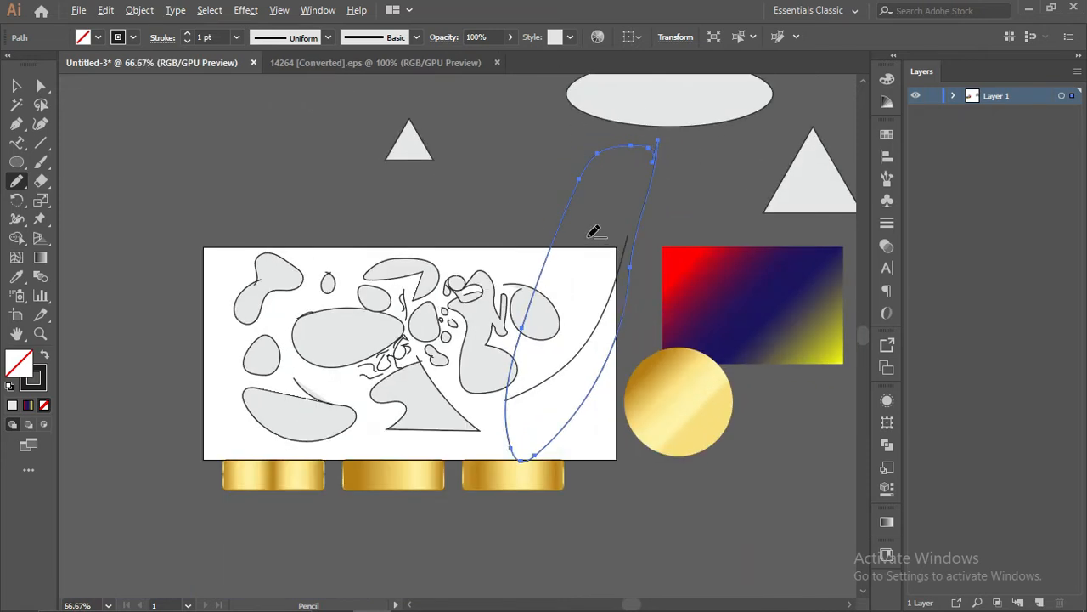
- Undo the large curve and the tall loop drawn over the artboard's right end
key(ctrl+z)
key(ctrl+z)
key(ctrl+z)
key(ctrl+z)
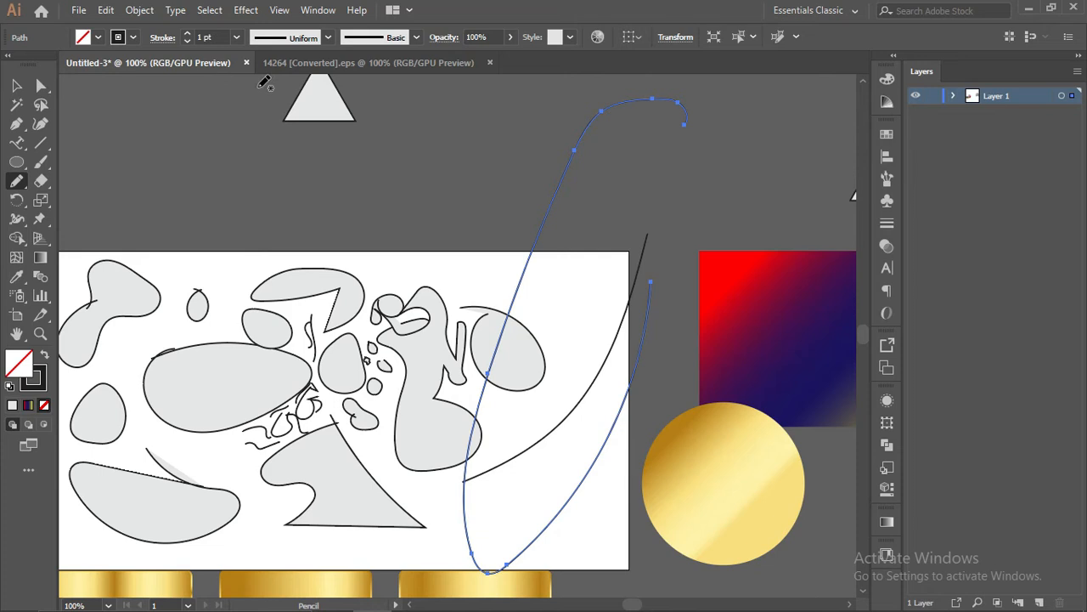
key(ctrl+z)
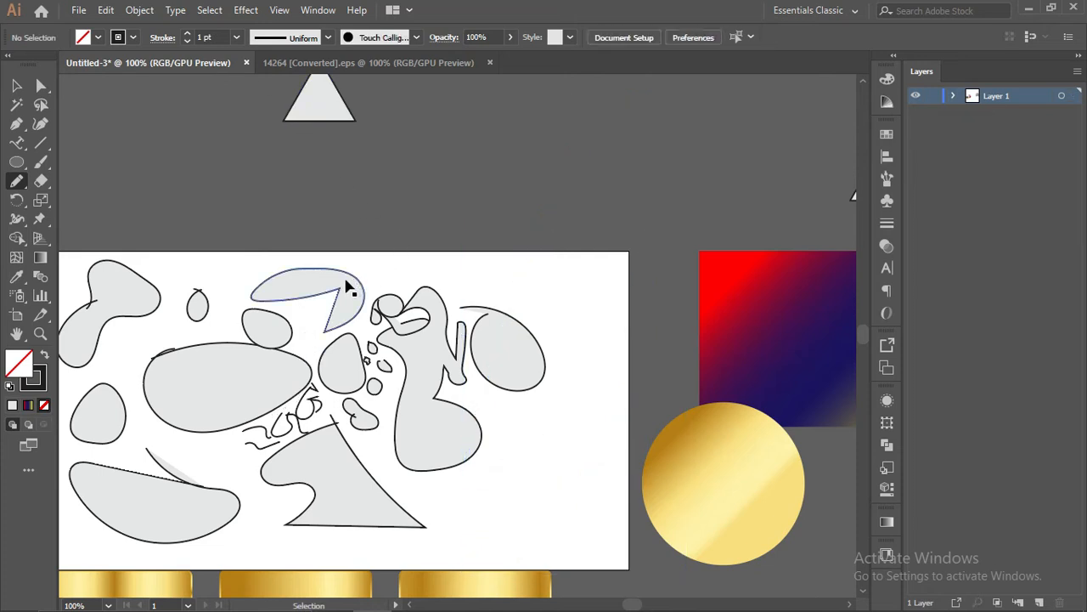
- Undo the most recent small pencil squiggles drawn just below the large oval shape
scroll(346, 286, right, 1)
scroll(347, 286, down, 3)
key(ctrl+z)
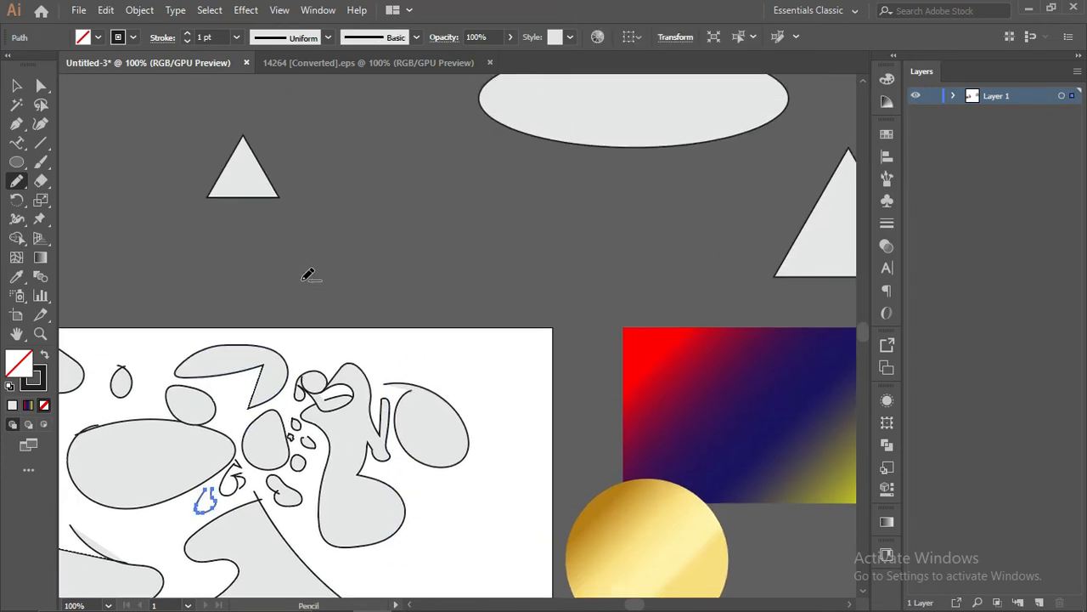
- Move all the pencil drawings together off the artboard, up and to the left, and deselect them
scroll(135, 350, up, 1)
scroll(275, 316, up, 1)
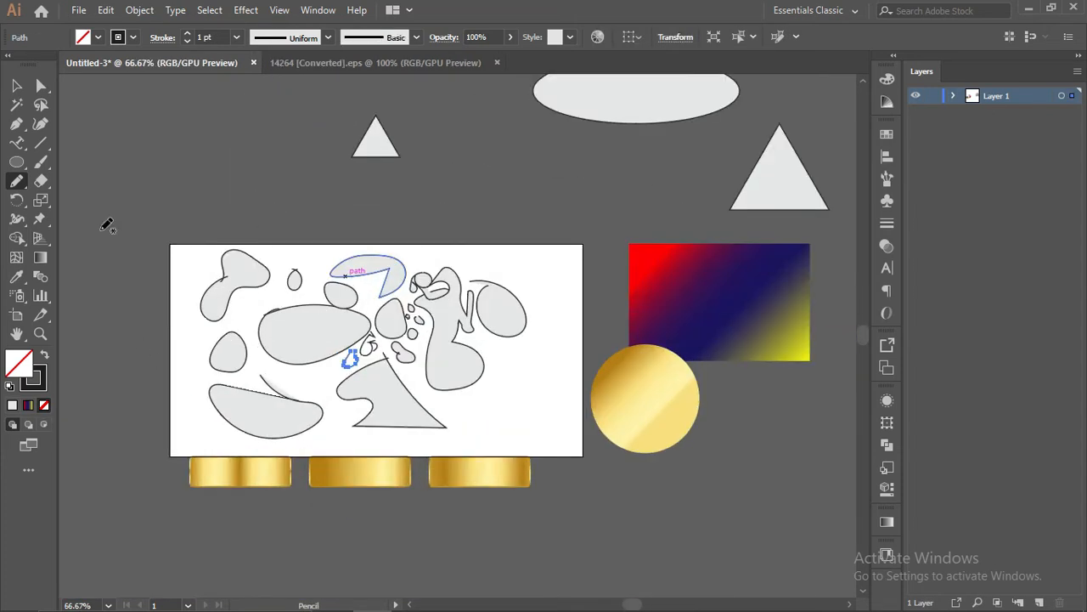
right_click(23, 181)
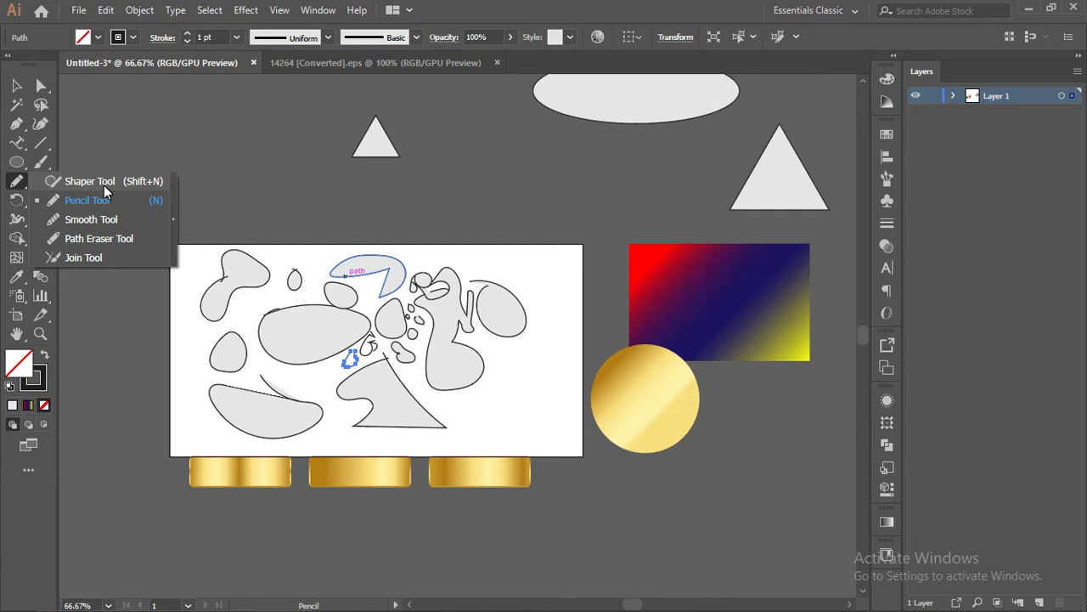
click(16, 85)
mouse_move(481, 388)
mouse_down()
mouse_move(360, 285)
mouse_move(297, 168)
mouse_up()
click(354, 305)
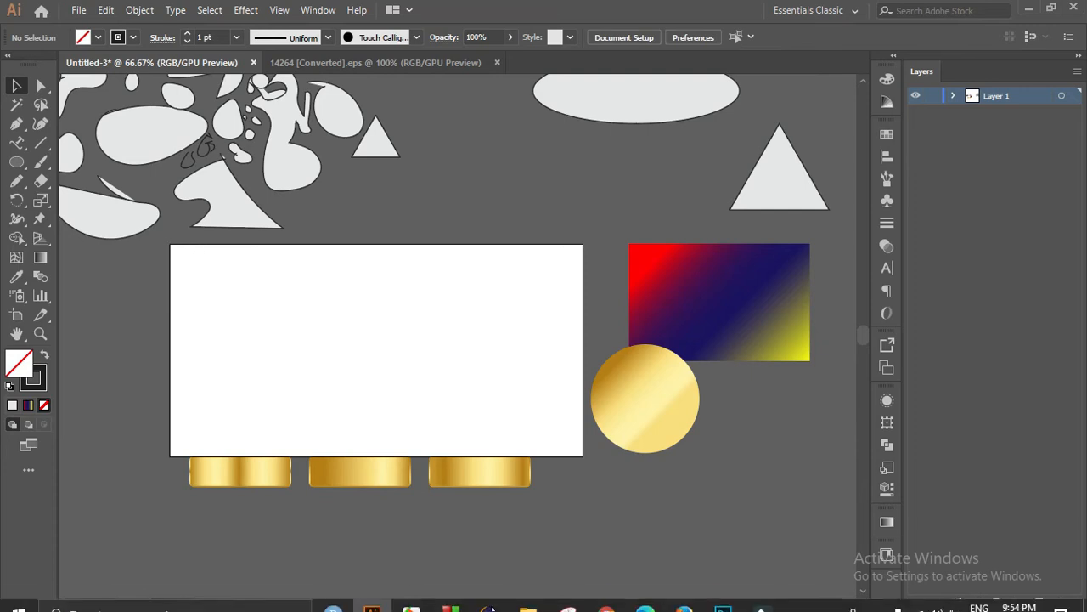
- Switch to the Google Meet call in Chrome, dismiss the downloads bar and look through the participant list
mouse_move(607, 596)
click(549, 535)
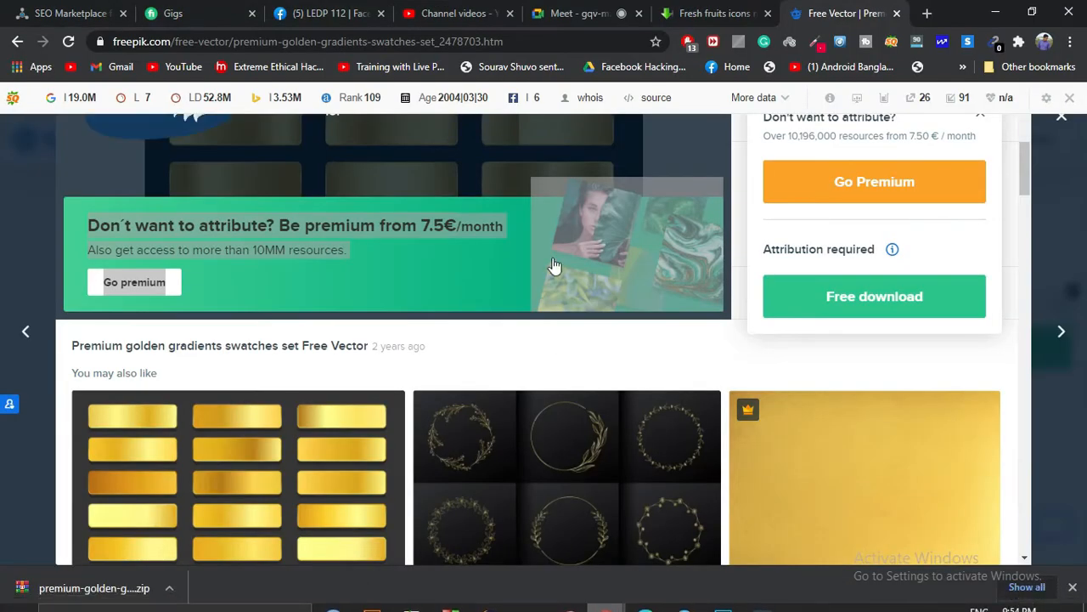
click(587, 12)
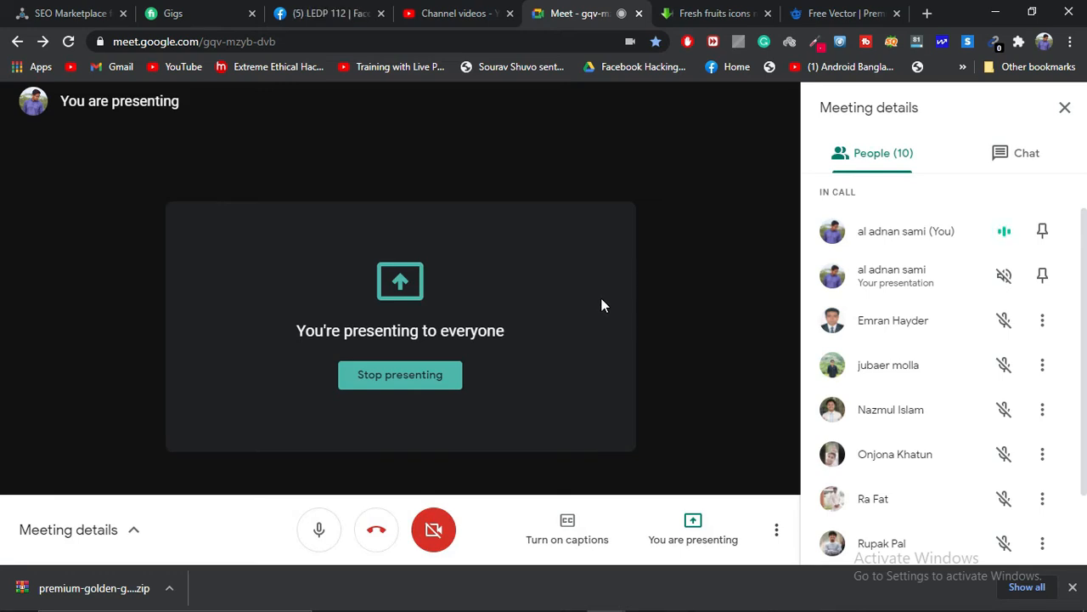
click(1072, 586)
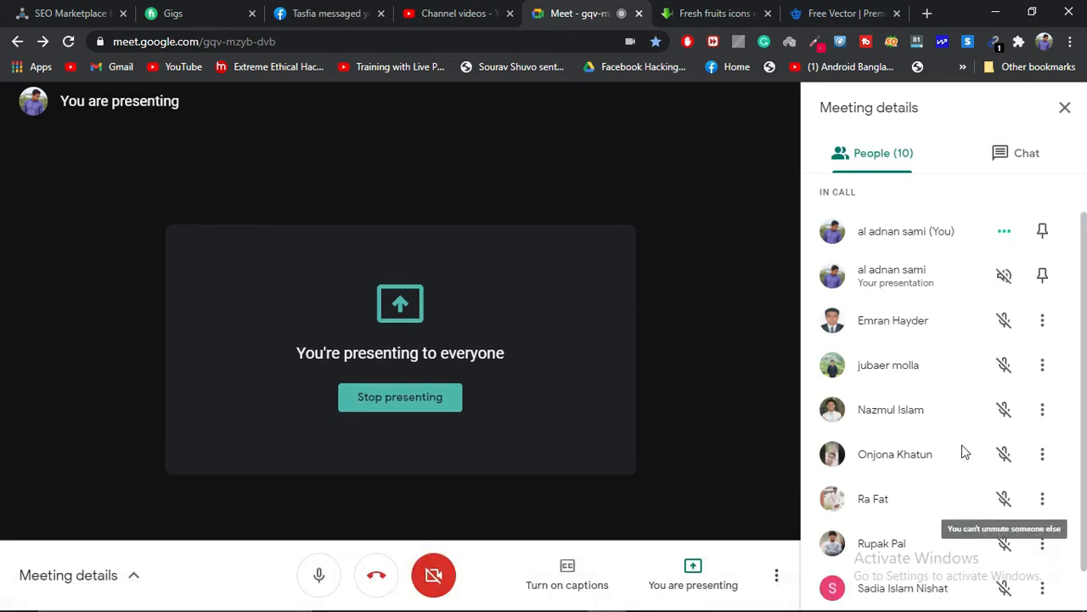
scroll(946, 416, down, 1)
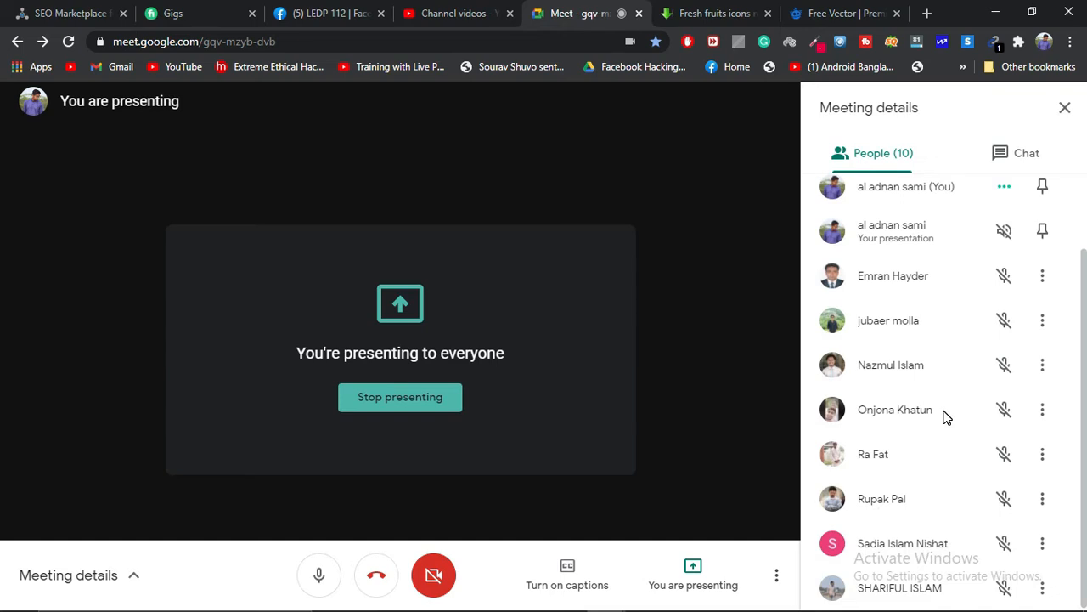
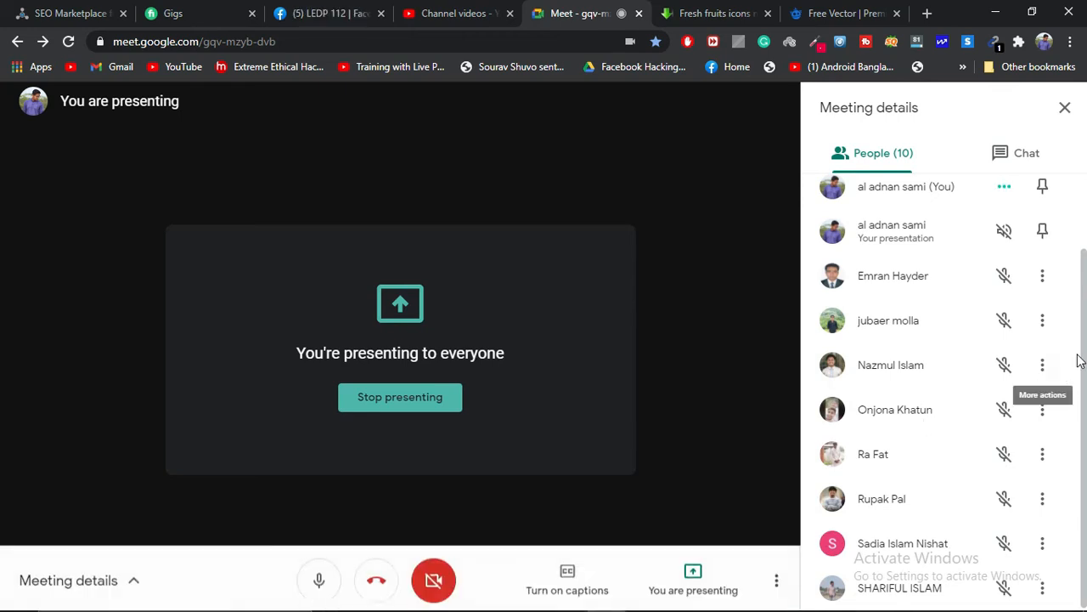
- Switch from the video meeting to Adobe Illustrator with the Untitled-3 document
scroll(1053, 366, up, 1)
scroll(1045, 367, down, 1)
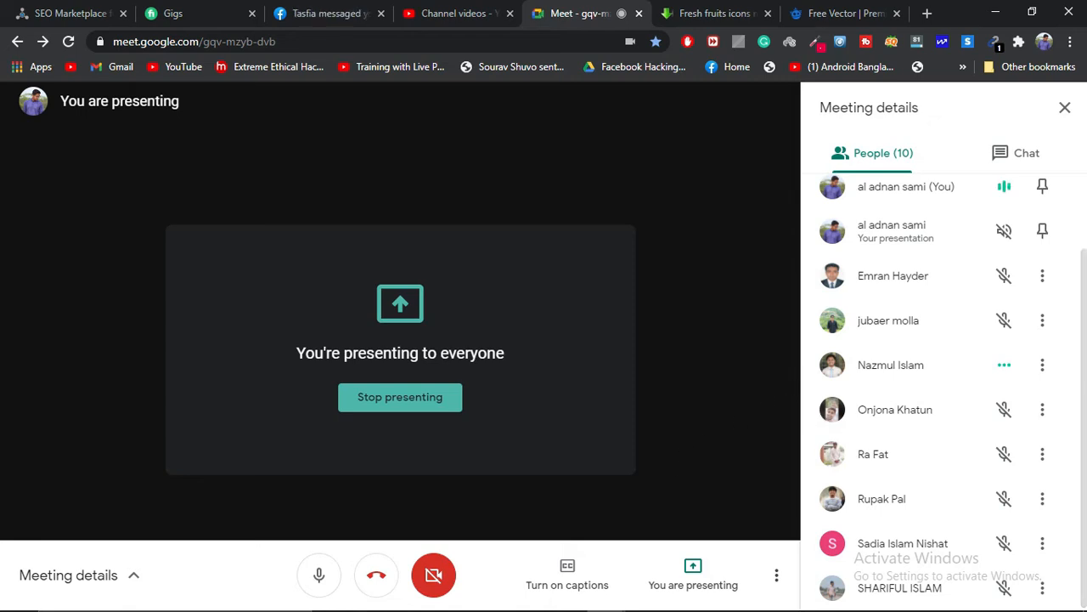
mouse_move(708, 601)
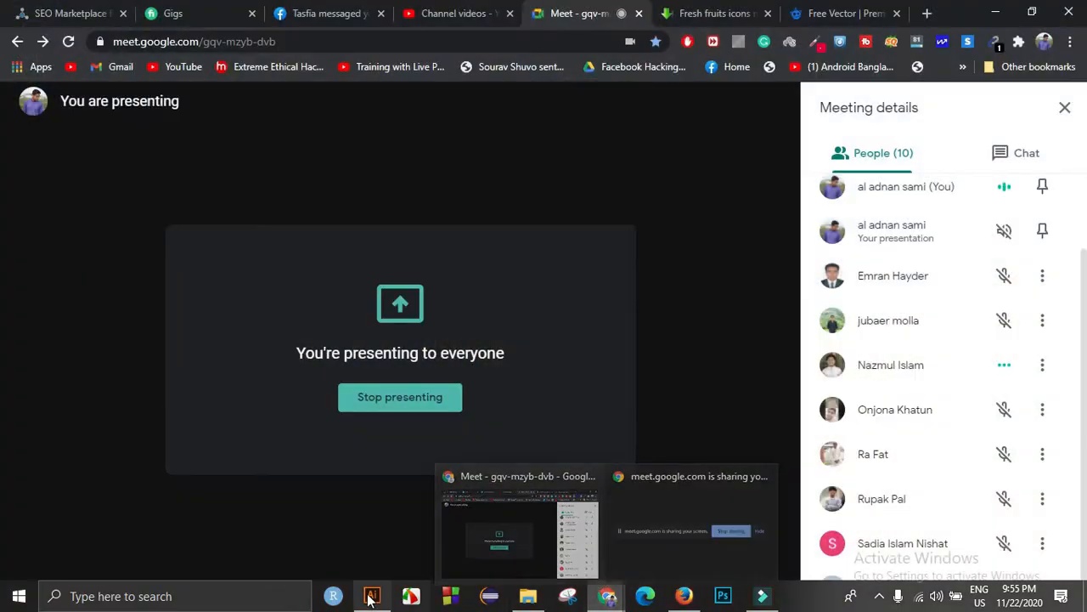
click(369, 597)
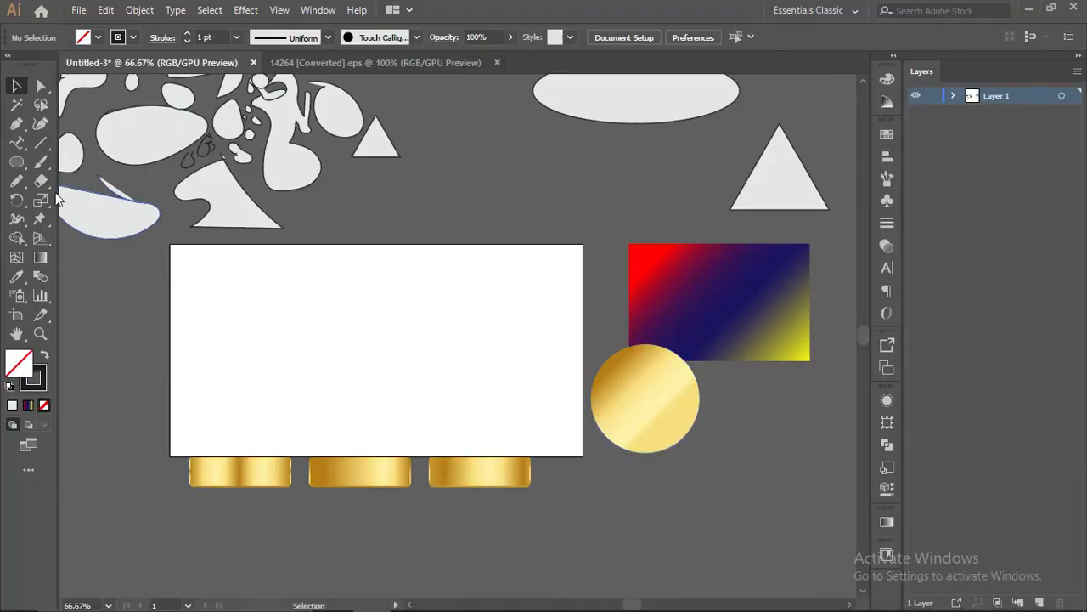
click(16, 161)
click(16, 143)
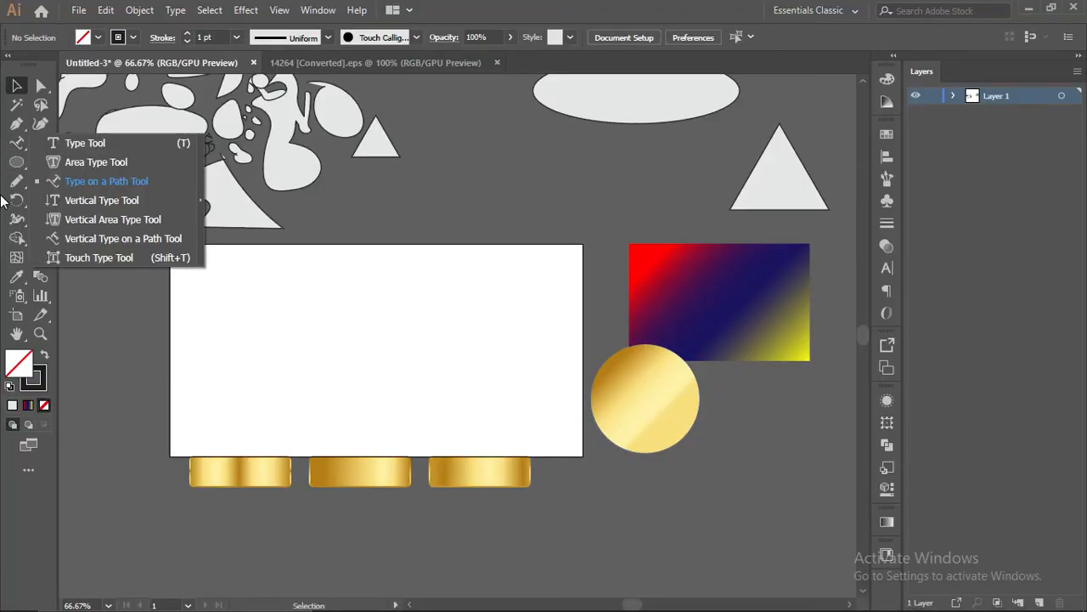
click(17, 180)
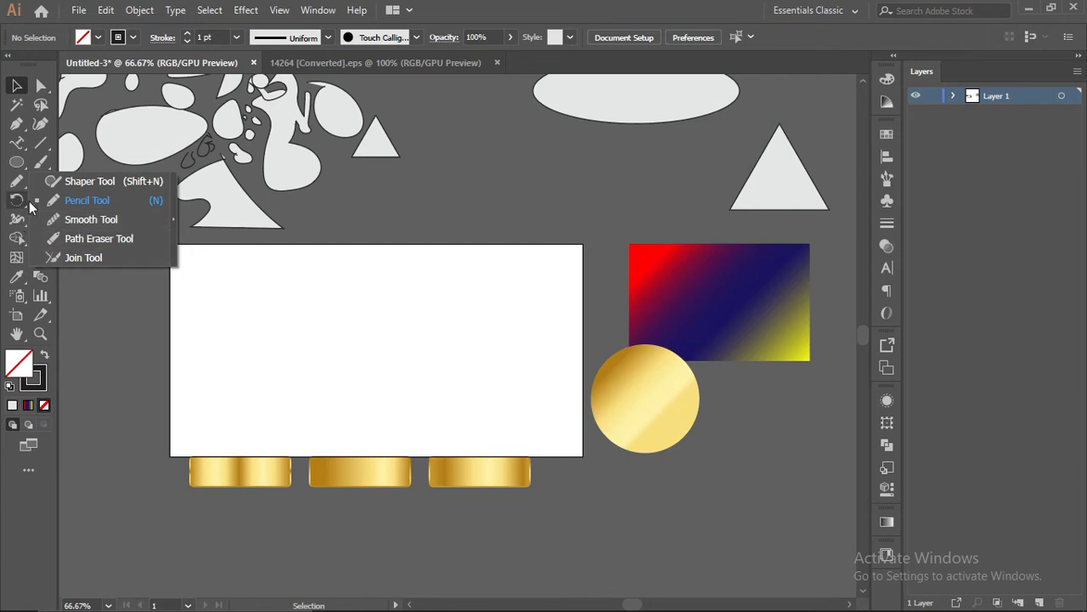
- Draw a closed shape on the white artboard with the Pen tool, mixing curved edges with a short straight edge
click(16, 126)
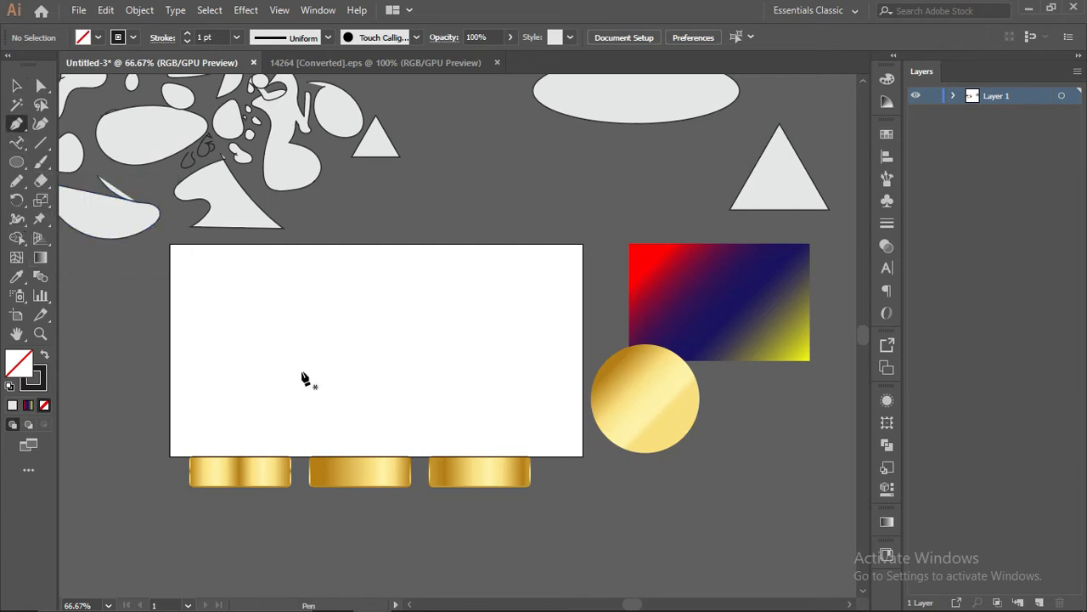
scroll(265, 359, up, 1)
click(260, 356)
drag(398, 299, 409, 387)
drag(329, 412, 292, 396)
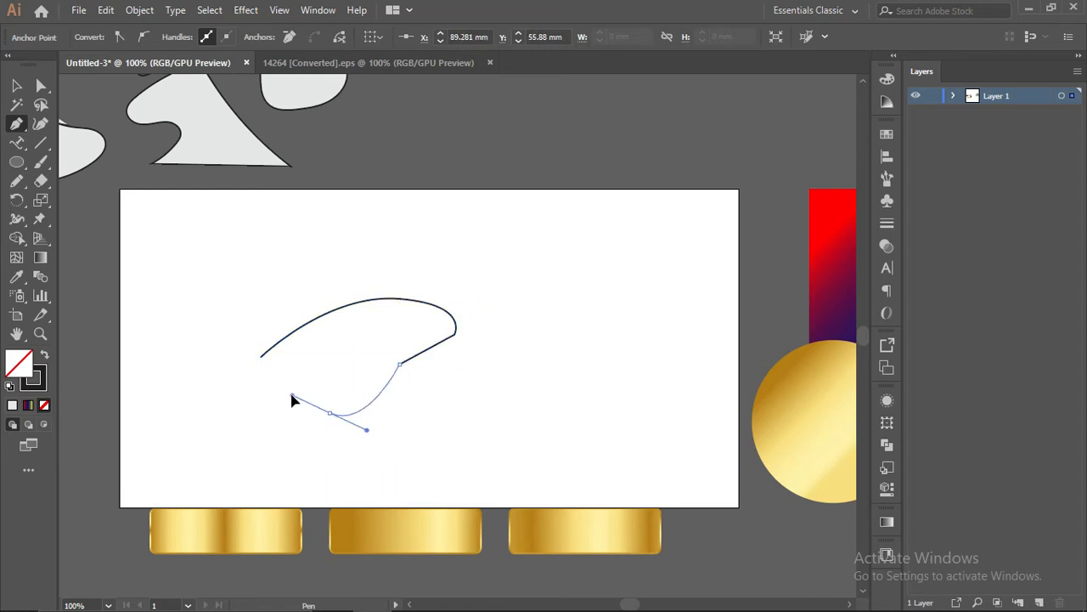
click(261, 358)
- Round the sharp corner at the shape's right end with the Smooth tool
scroll(425, 369, up, 3)
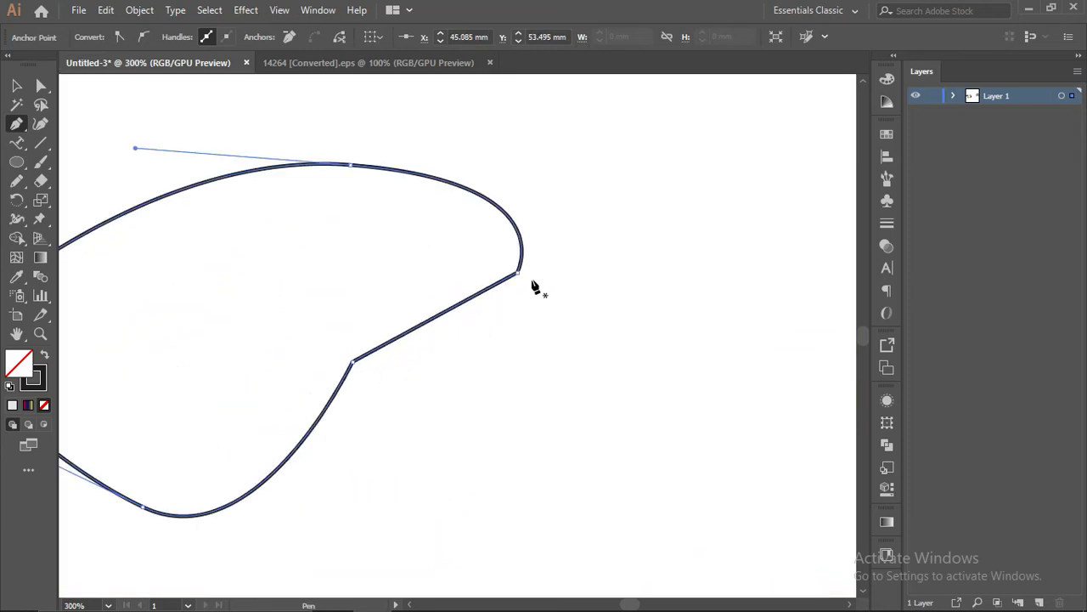
scroll(536, 289, up, 3)
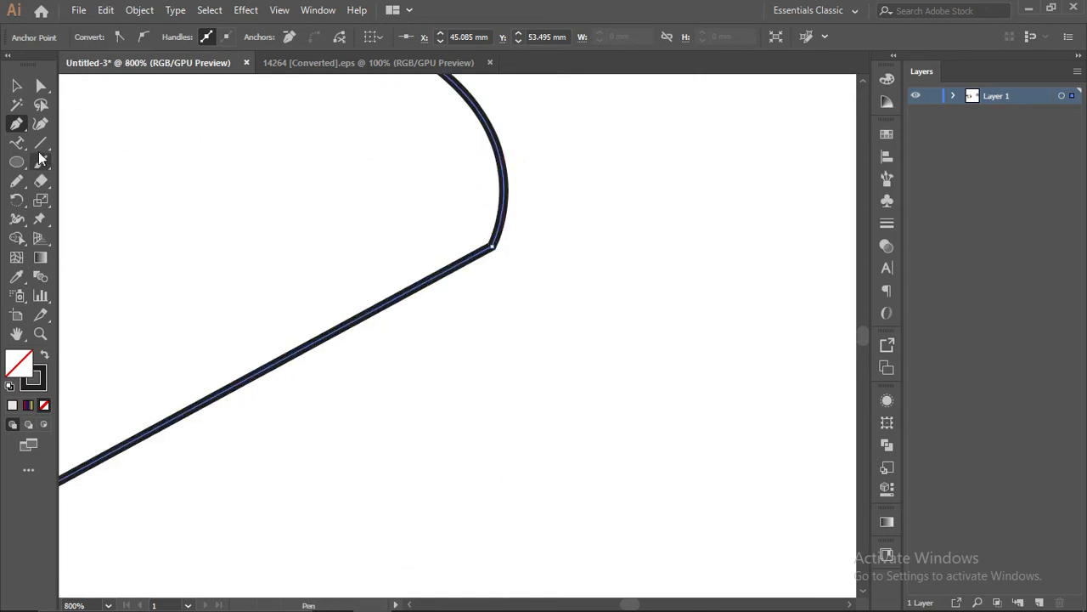
click(17, 123)
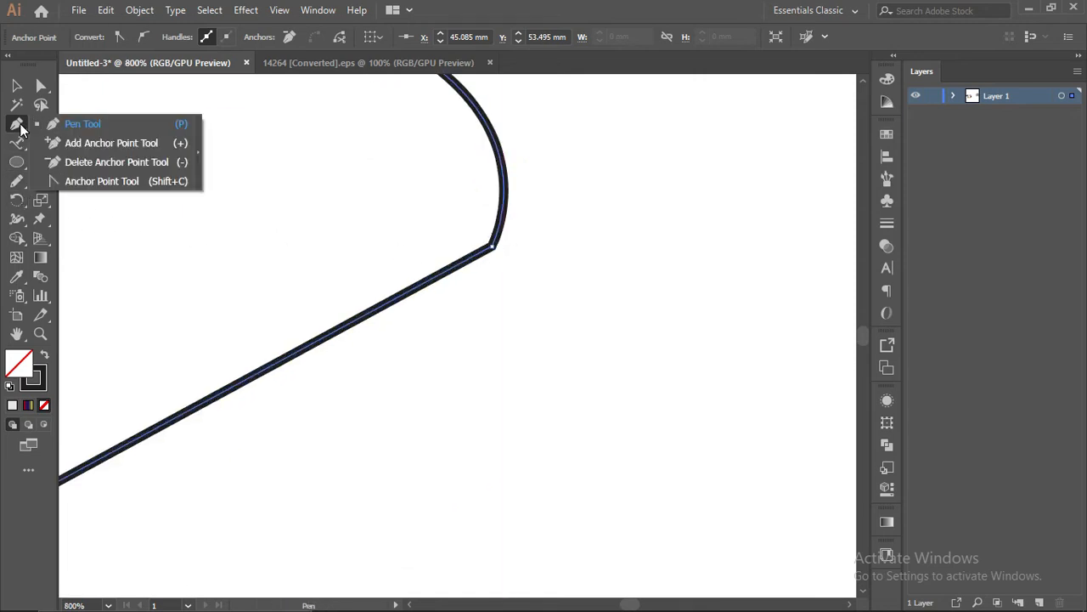
click(16, 220)
click(16, 180)
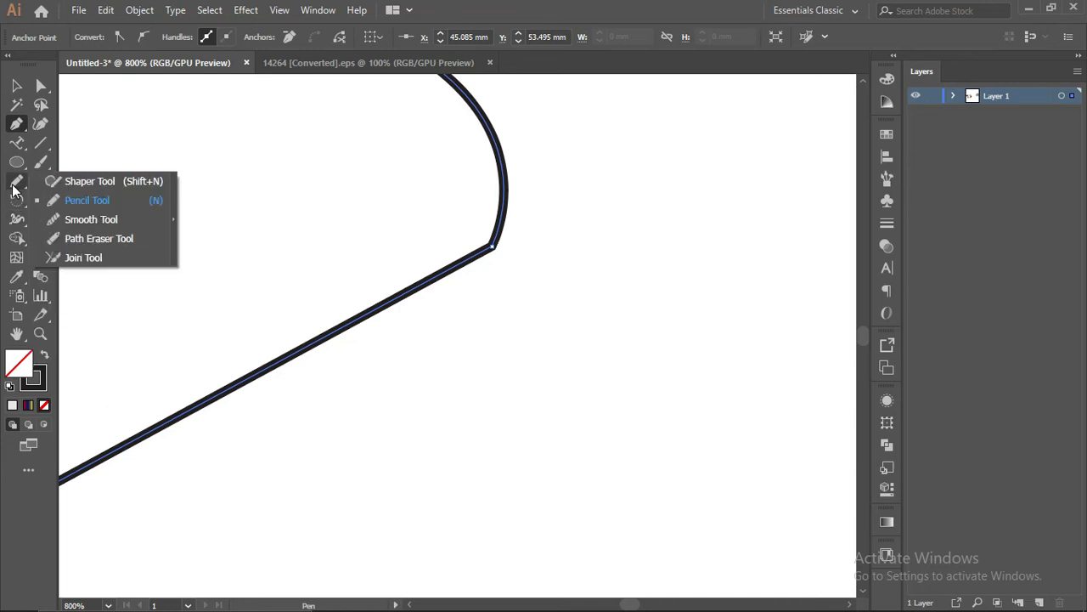
click(67, 221)
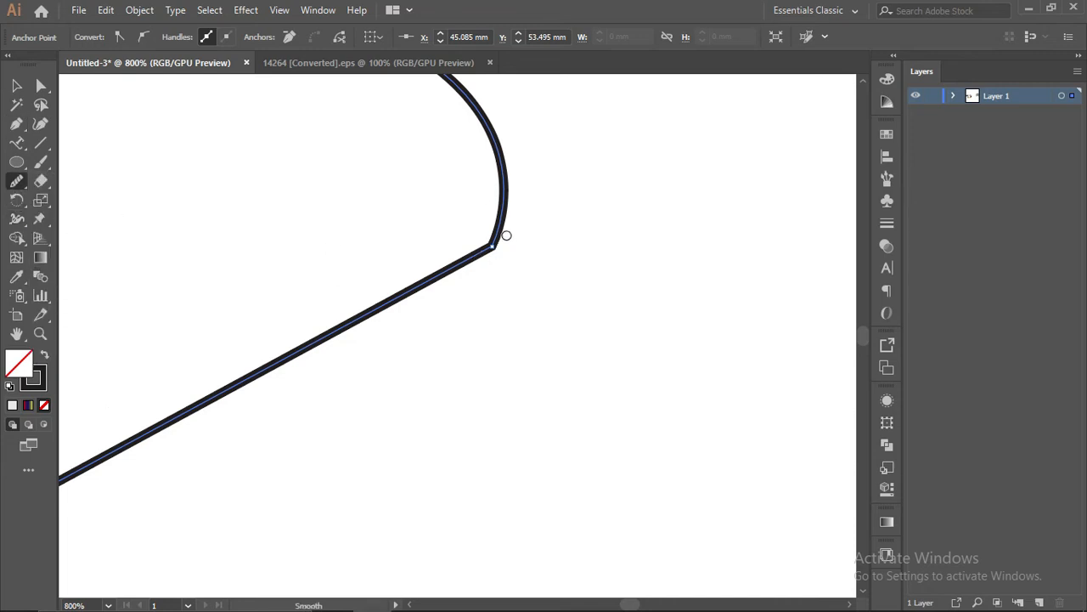
mouse_move(485, 250)
mouse_down()
mouse_move(510, 223)
mouse_move(438, 268)
mouse_up()
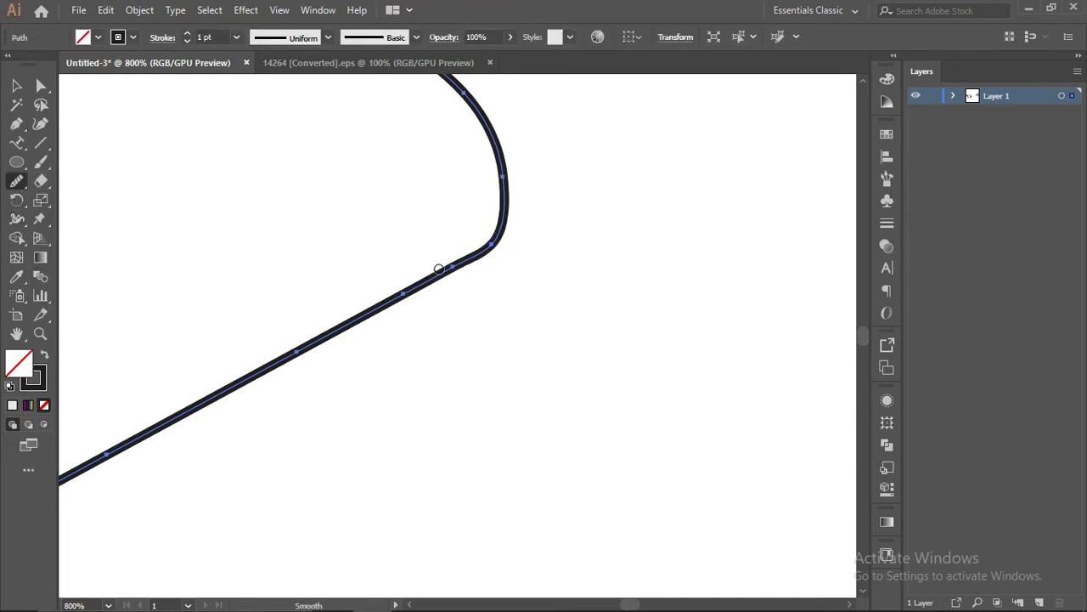
- Smooth the inward corner where the straight edge meets the lower curve
scroll(487, 243, down, 4)
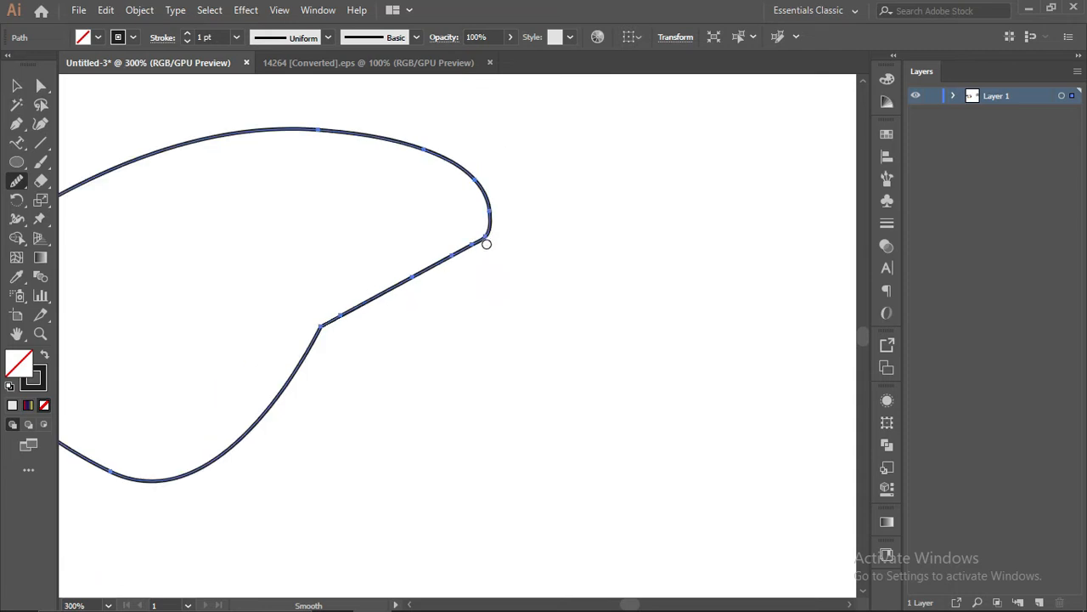
scroll(280, 373, up, 4)
mouse_move(401, 245)
mouse_down()
mouse_move(378, 256)
mouse_move(353, 329)
mouse_up()
drag(436, 229, 323, 344)
drag(427, 230, 318, 368)
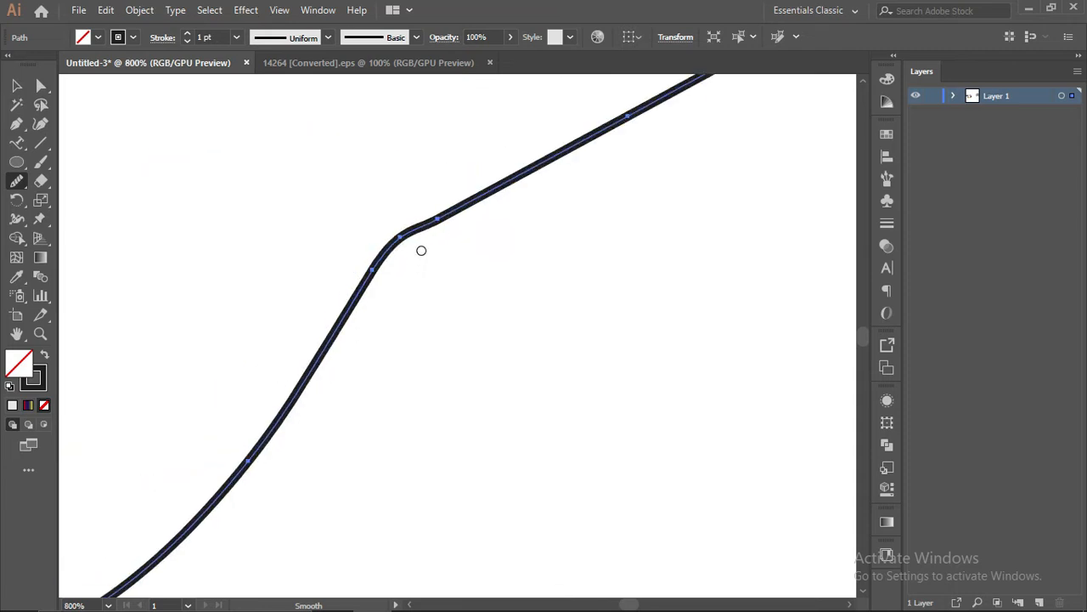
mouse_move(465, 200)
mouse_down()
mouse_move(404, 247)
mouse_move(311, 363)
mouse_up()
mouse_move(430, 221)
mouse_down()
mouse_move(503, 193)
mouse_move(449, 217)
mouse_move(371, 279)
mouse_up()
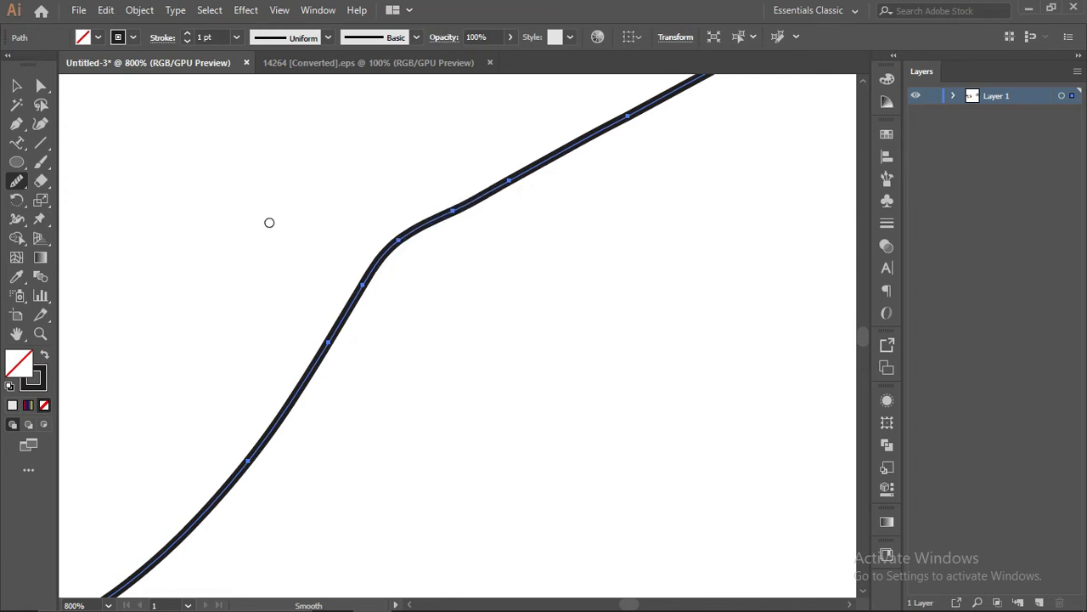
- Adjust the Smooth tool's options, then soften the inward corner and the adjoining straight edge further
double_click(17, 182)
drag(558, 242, 677, 247)
drag(665, 302, 764, 302)
click(661, 355)
mouse_move(433, 221)
mouse_down()
mouse_move(360, 292)
mouse_move(345, 323)
mouse_up()
drag(427, 233, 290, 402)
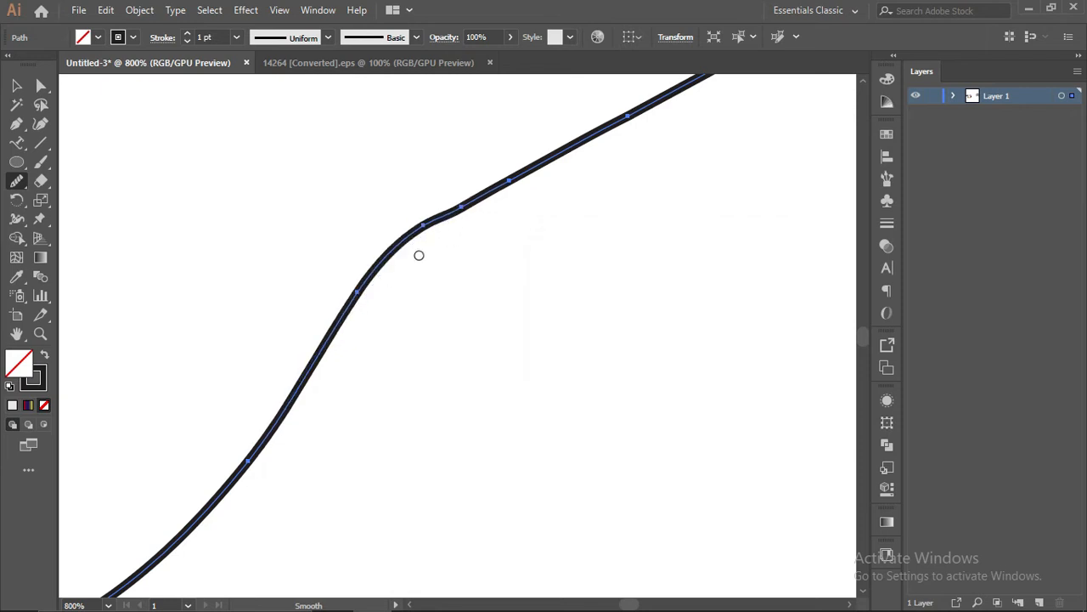
drag(412, 230, 537, 161)
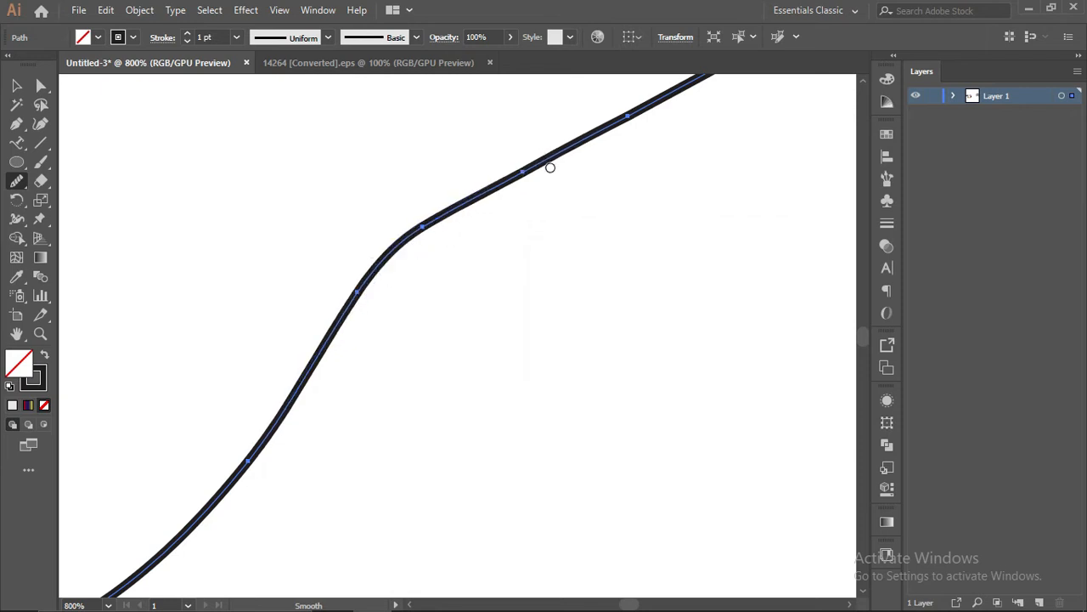
- Smooth the left part of the shape's outline near its pointed tip
scroll(535, 179, down, 3)
scroll(312, 303, up, 1)
scroll(264, 281, down, 2)
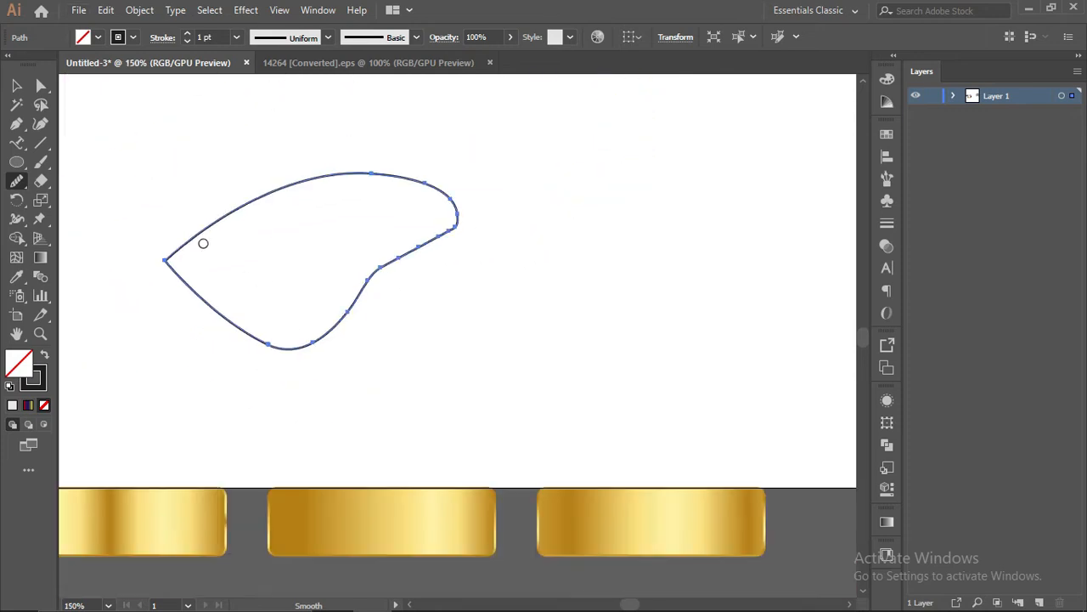
scroll(133, 255, up, 3)
mouse_move(228, 272)
mouse_down()
mouse_move(241, 301)
mouse_move(274, 324)
mouse_up()
drag(218, 274, 277, 324)
scroll(309, 267, down, 3)
scroll(574, 230, up, 2)
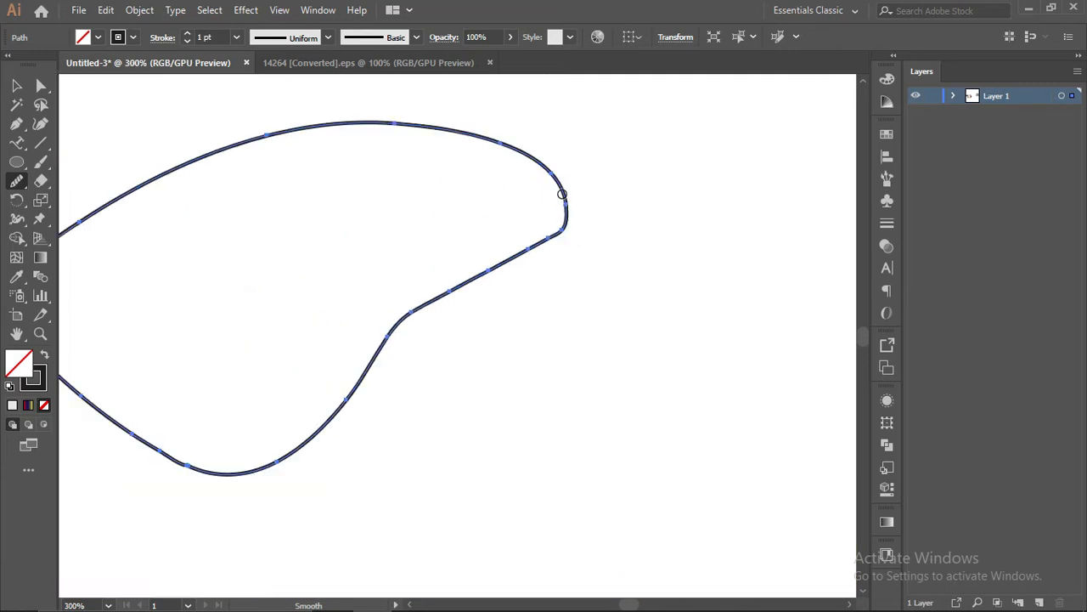
- Smooth the lower-right edge from the rounded right end down to the bottom curve into one flowing line
mouse_move(567, 210)
mouse_down()
mouse_move(490, 263)
mouse_move(553, 233)
mouse_move(400, 327)
mouse_move(379, 374)
mouse_up()
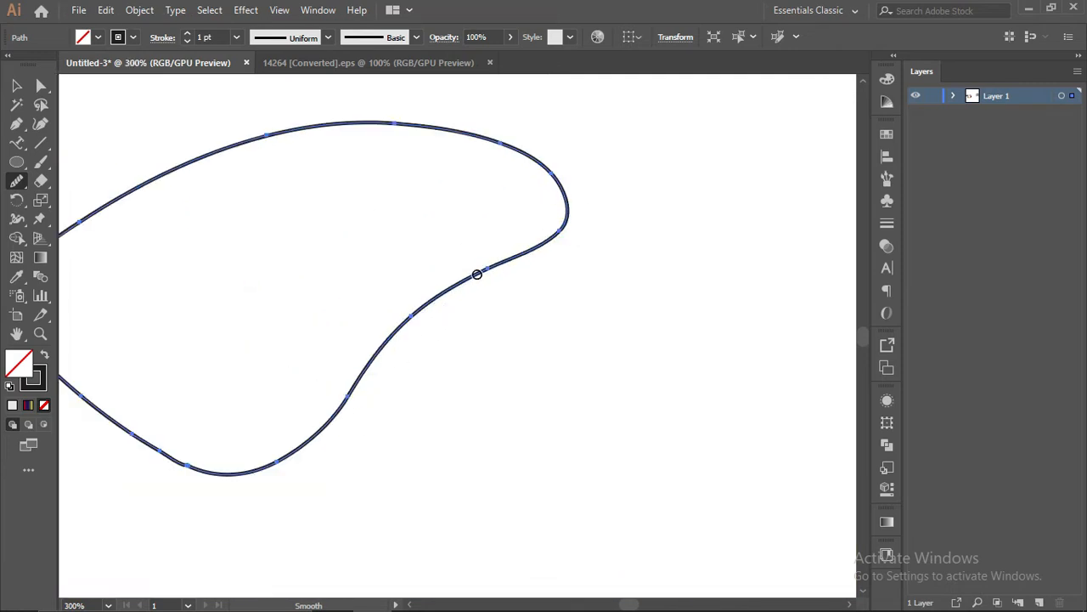
mouse_move(477, 275)
mouse_down()
mouse_move(380, 362)
mouse_move(319, 444)
mouse_up()
mouse_move(520, 275)
mouse_down()
mouse_move(460, 285)
mouse_move(383, 344)
mouse_move(308, 437)
mouse_up()
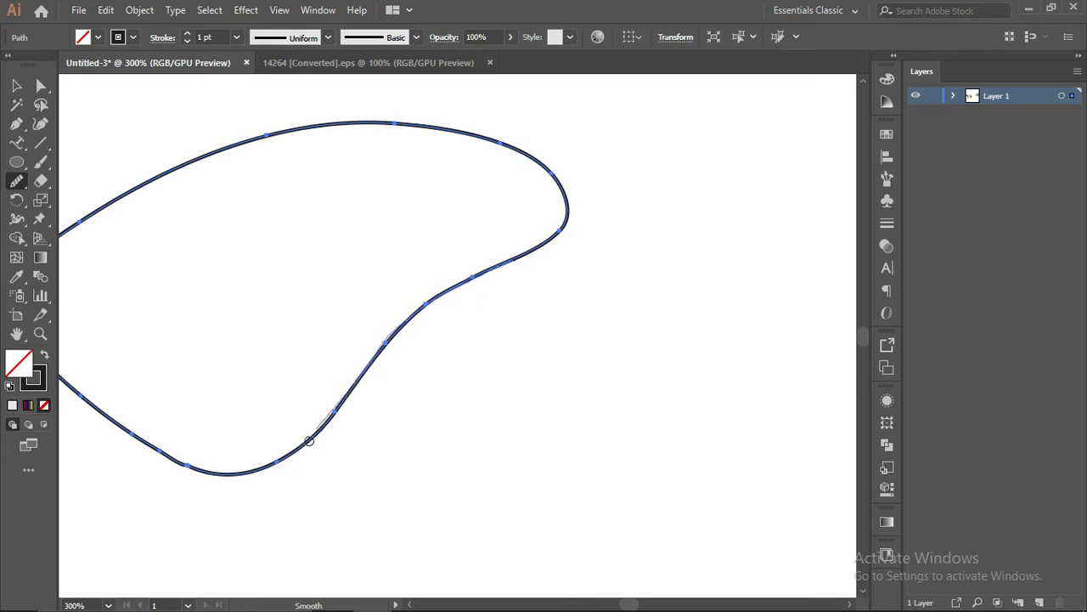
scroll(515, 330, down, 2)
scroll(515, 330, up, 2)
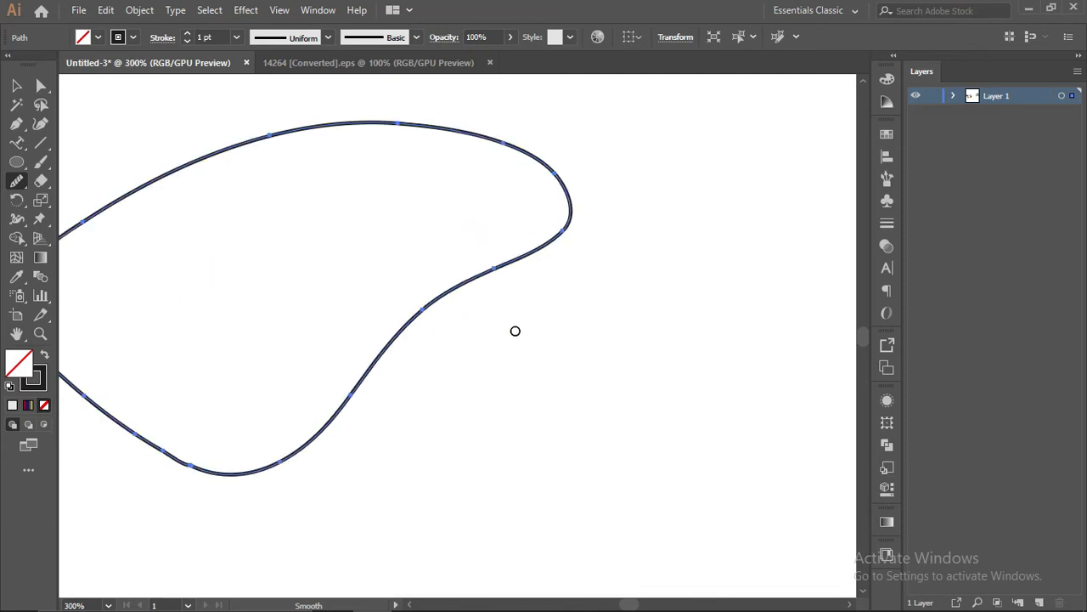
scroll(515, 330, down, 1)
- Cut a small gap in the shape's upper curve with the Path Eraser tool
click(17, 182)
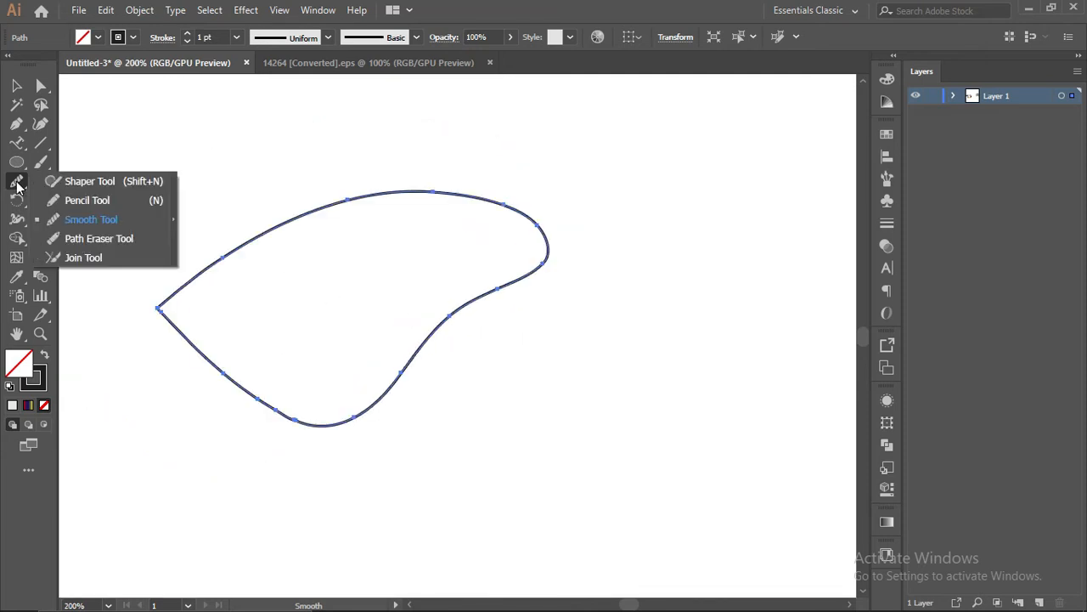
click(98, 237)
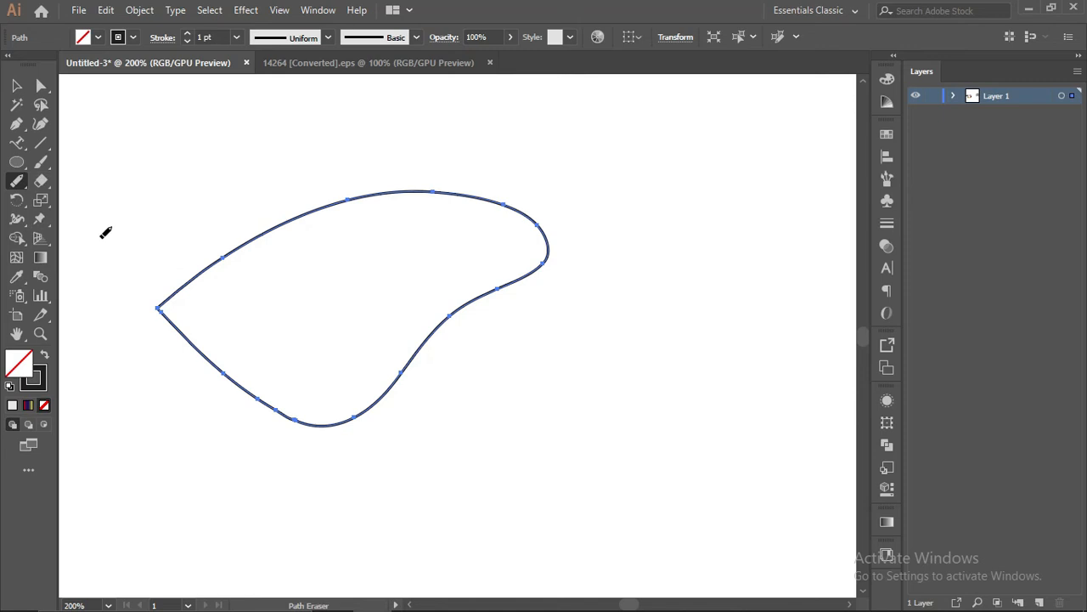
scroll(315, 235, up, 6)
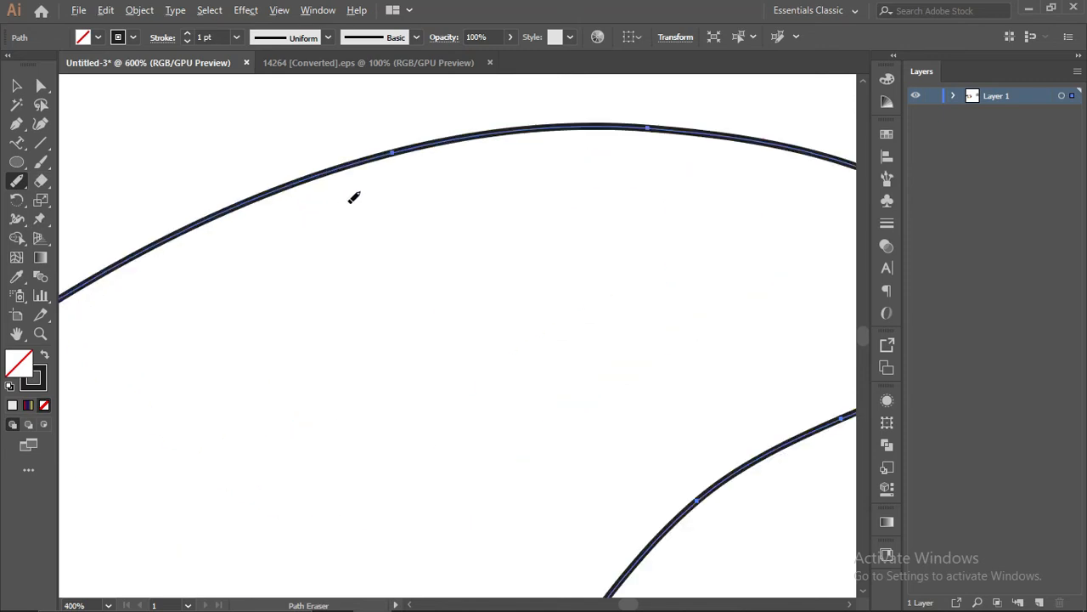
scroll(411, 173, up, 1)
mouse_move(352, 189)
mouse_down()
mouse_move(354, 224)
mouse_move(372, 170)
mouse_up()
scroll(374, 206, up, 2)
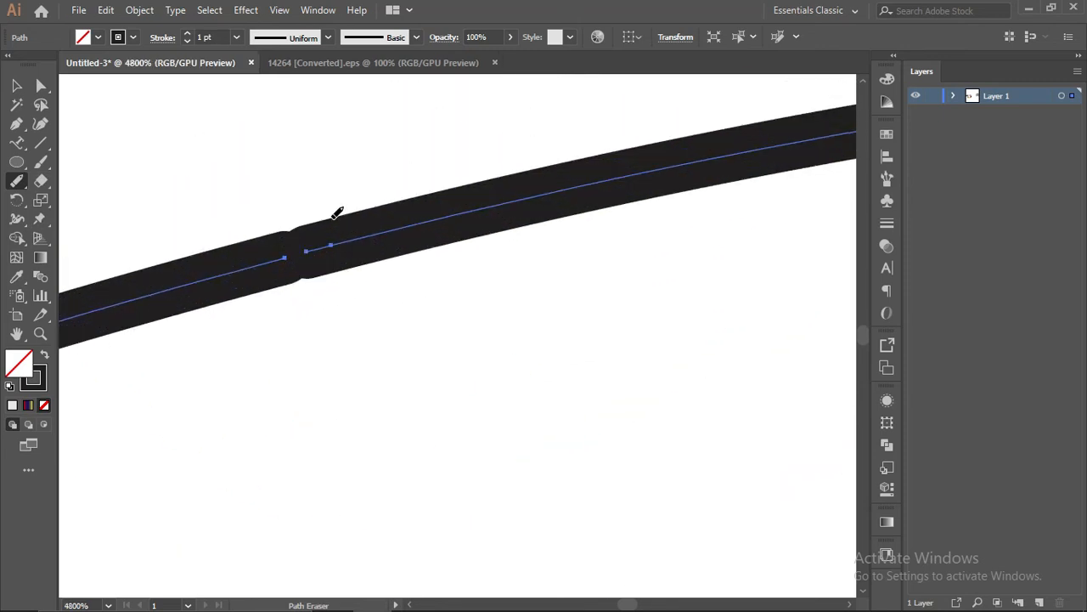
- Erase a second small gap just right of the first to separate a short segment of the upper curve
scroll(301, 247, down, 3)
scroll(301, 246, up, 4)
mouse_move(438, 182)
mouse_down()
mouse_move(448, 276)
mouse_move(442, 230)
mouse_up()
scroll(442, 231, up, 1)
scroll(475, 230, up, 1)
scroll(442, 226, down, 2)
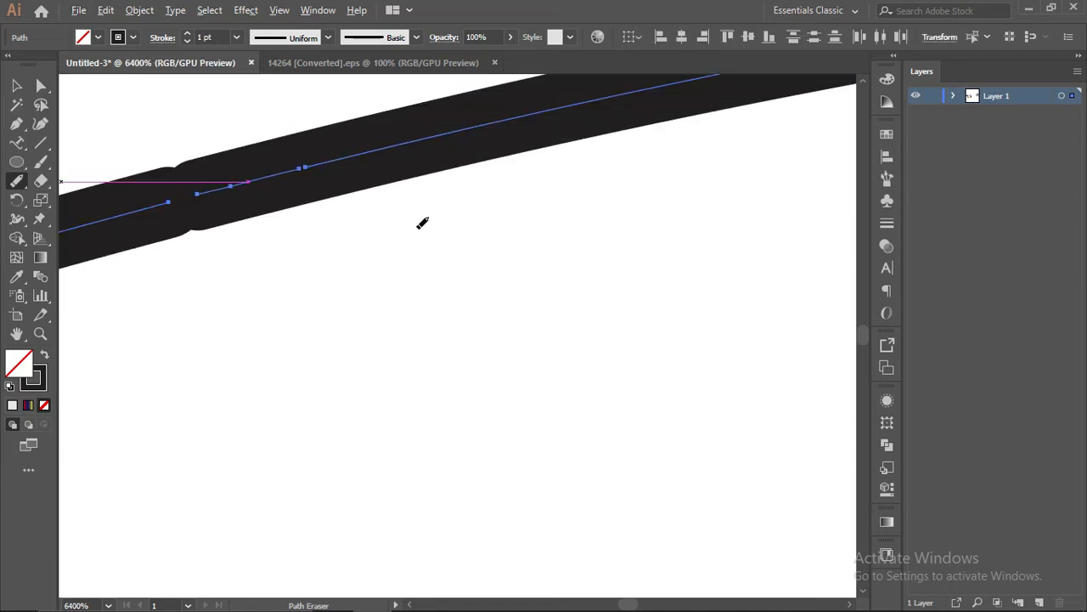
- Try to pull the short separated segment away with the Direct Selection tool, and undo the changes
click(41, 85)
mouse_move(283, 243)
mouse_down()
mouse_move(299, 355)
mouse_move(309, 317)
mouse_move(351, 289)
mouse_move(367, 234)
mouse_up()
click(342, 308)
key(ctrl+z)
key(ctrl+z)
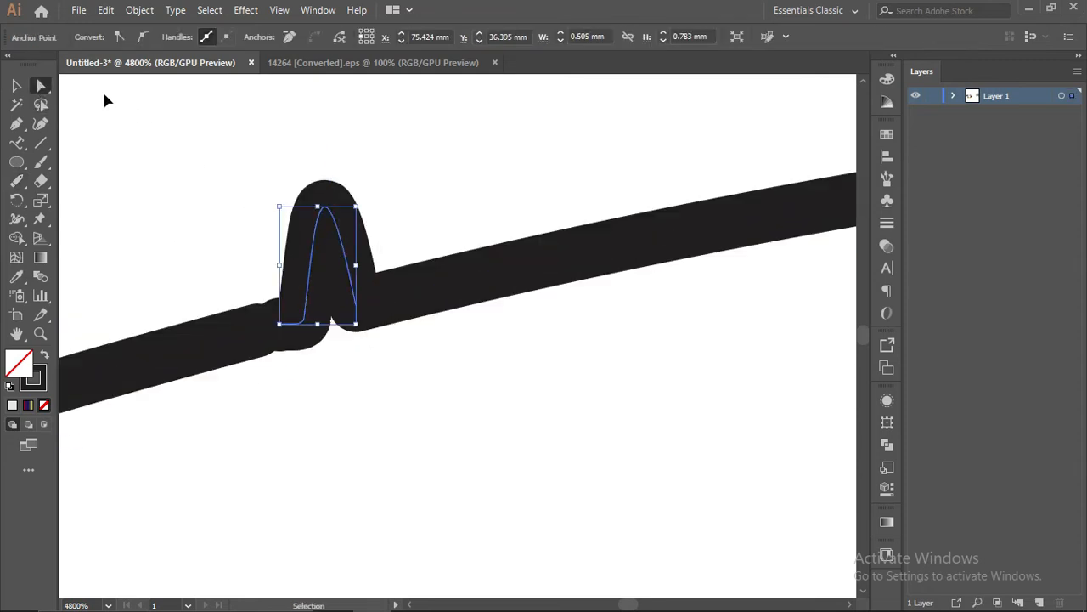
- Move the short separated segment above the upper curve, leaving an open gap in the outline
key(v)
drag(315, 311, 293, 200)
scroll(403, 321, down, 5)
scroll(216, 340, up, 2)
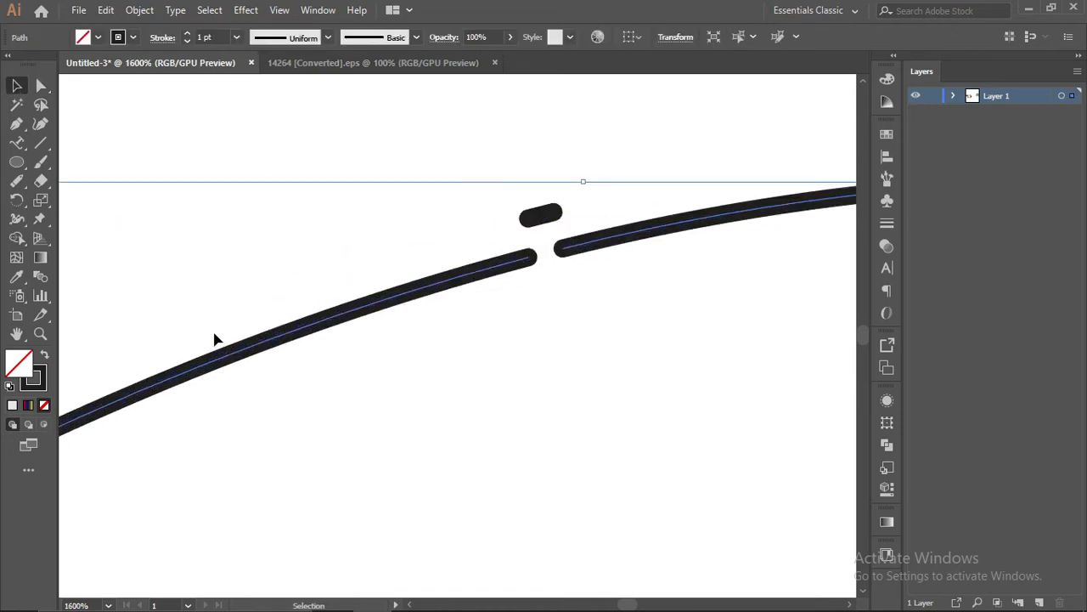
- Cut several more small gaps along the upper-left part of the curve with the Path Eraser tool
scroll(302, 308, down, 5)
scroll(219, 369, up, 3)
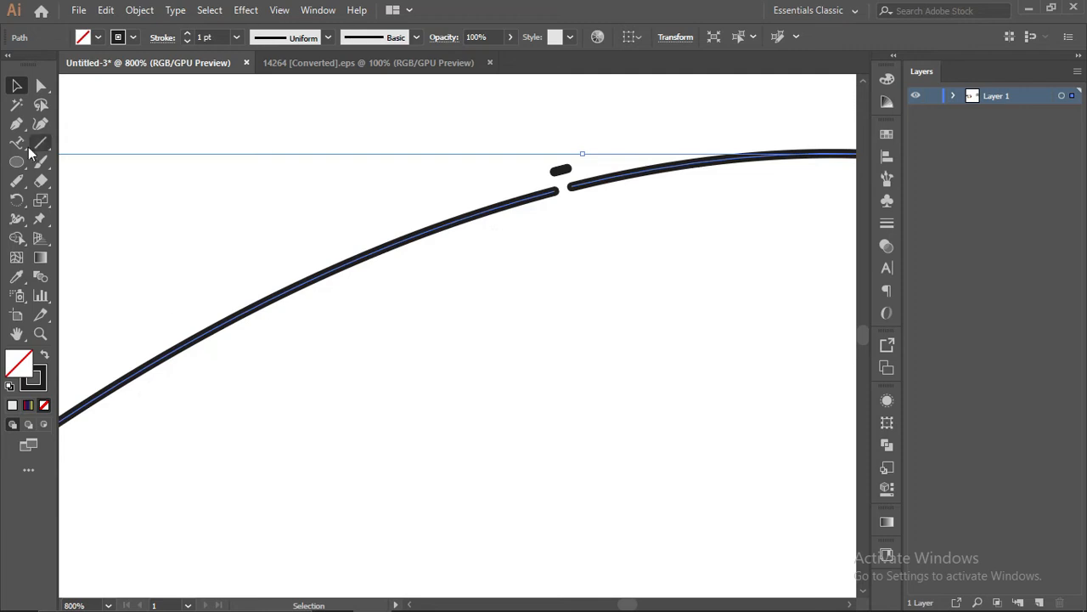
drag(18, 188, 74, 215)
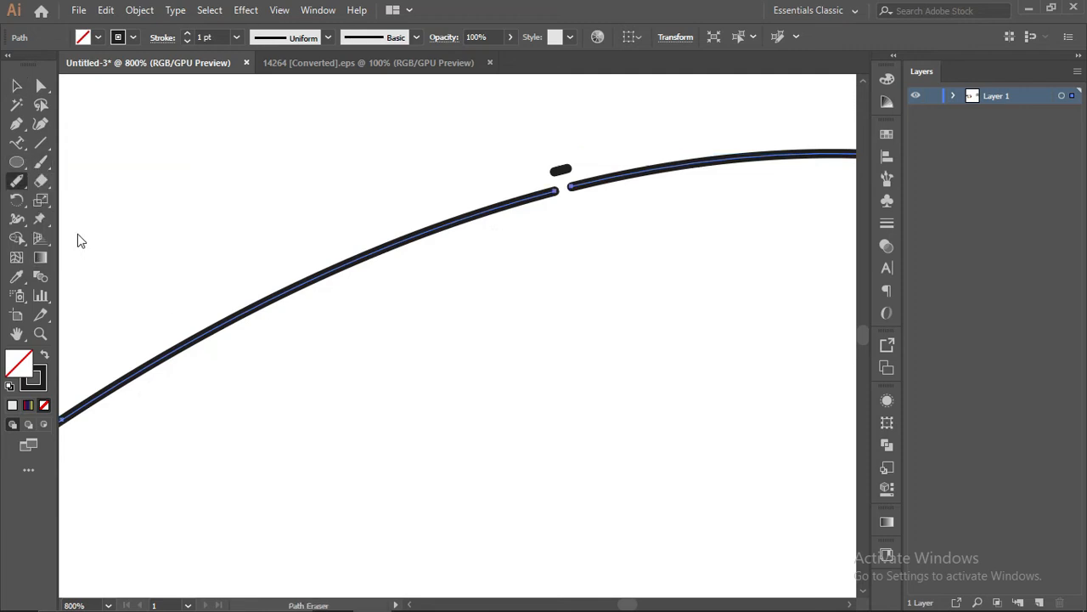
scroll(245, 306, up, 5)
mouse_move(265, 329)
mouse_down()
mouse_move(263, 347)
mouse_move(299, 339)
mouse_up()
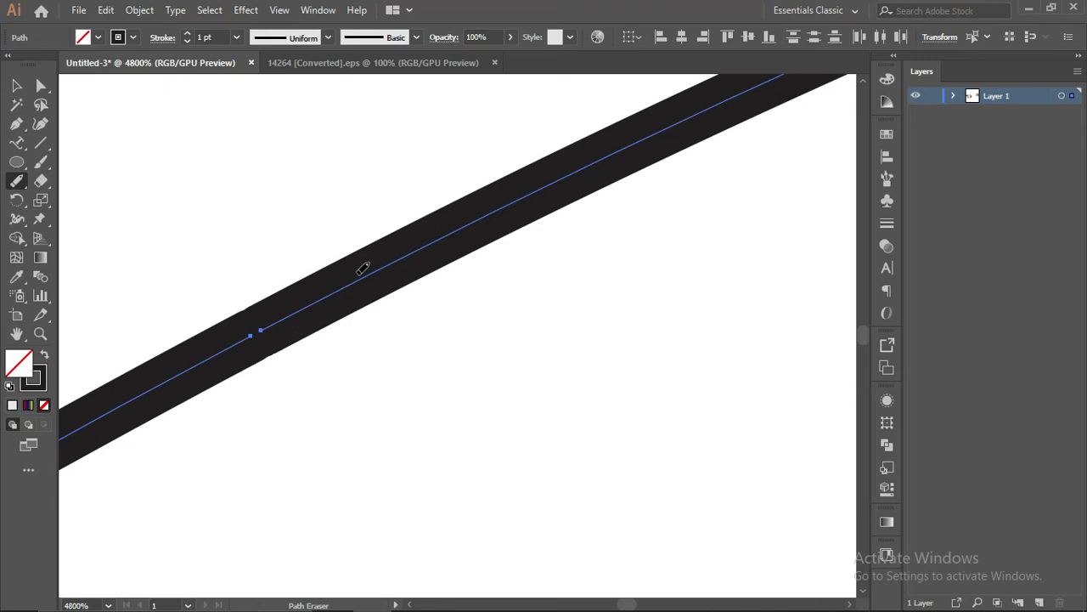
drag(425, 256, 433, 227)
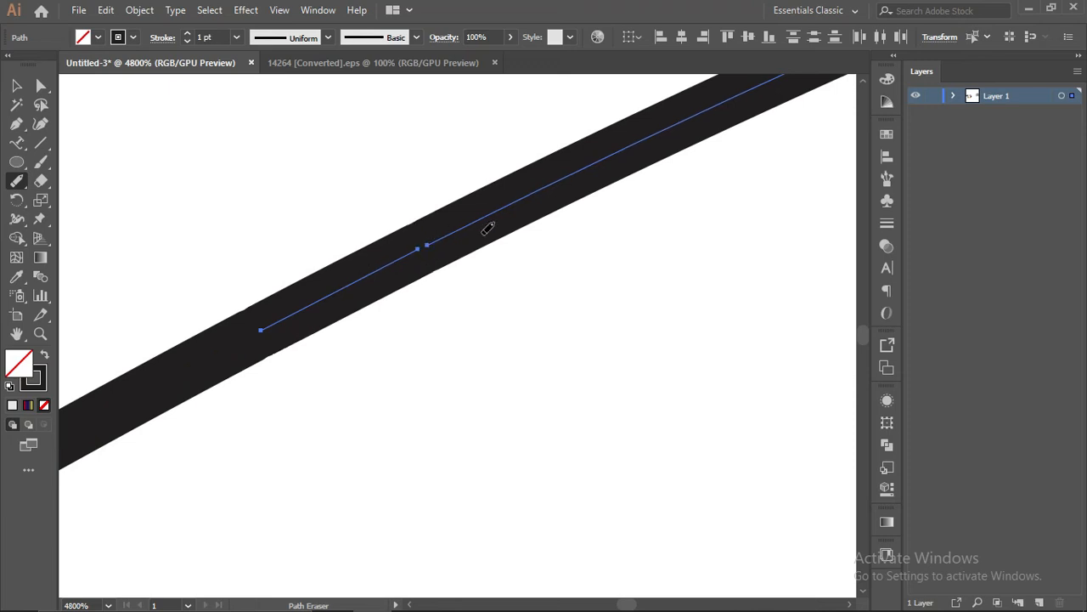
mouse_move(527, 209)
mouse_down()
mouse_move(618, 169)
mouse_move(646, 161)
mouse_up()
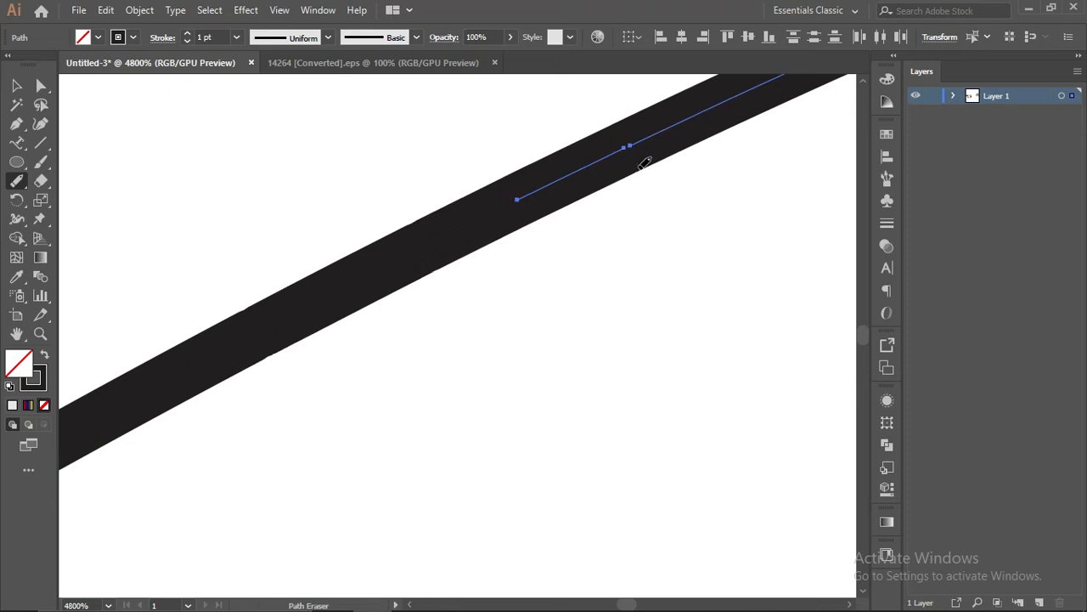
- Pull the long separated segment and the tiny pieces away from the upper-left curve, and shift the remaining outline to the left
scroll(595, 173, down, 1)
scroll(595, 172, down, 7)
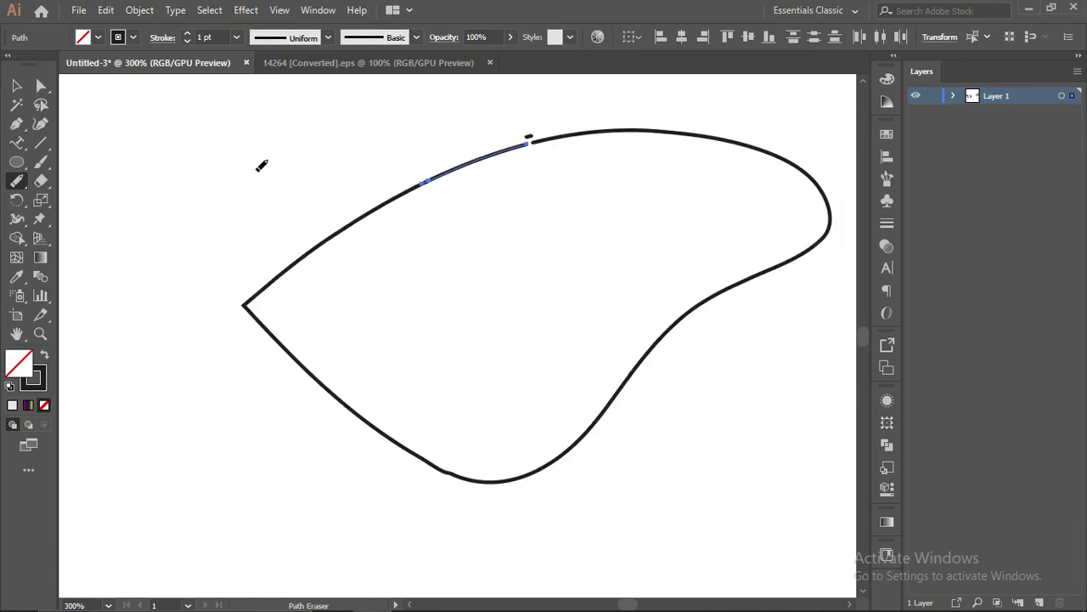
click(17, 86)
drag(492, 160, 544, 260)
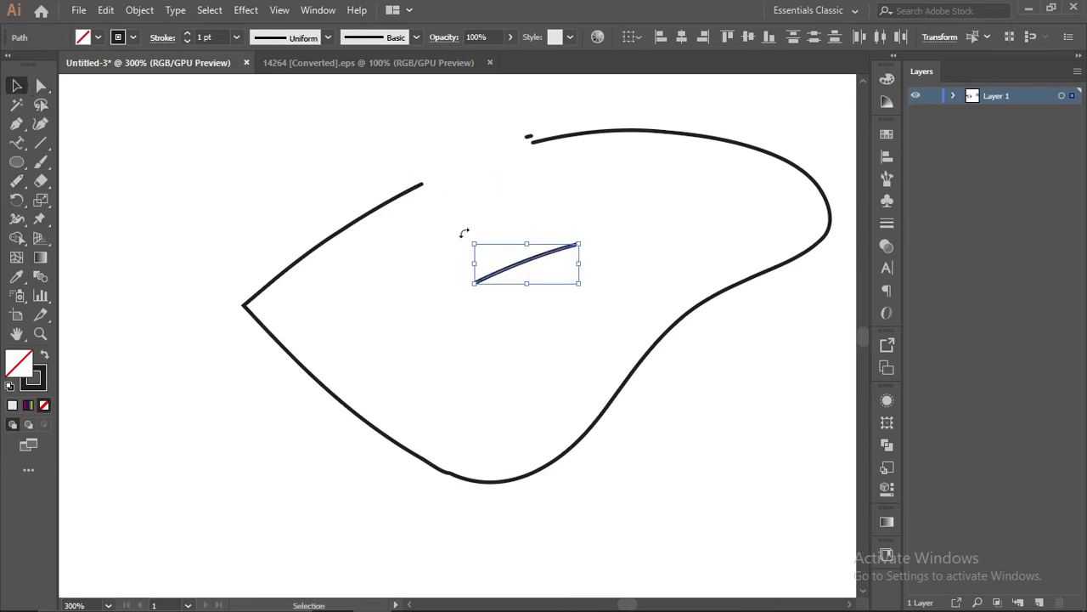
click(405, 175)
drag(416, 186, 509, 230)
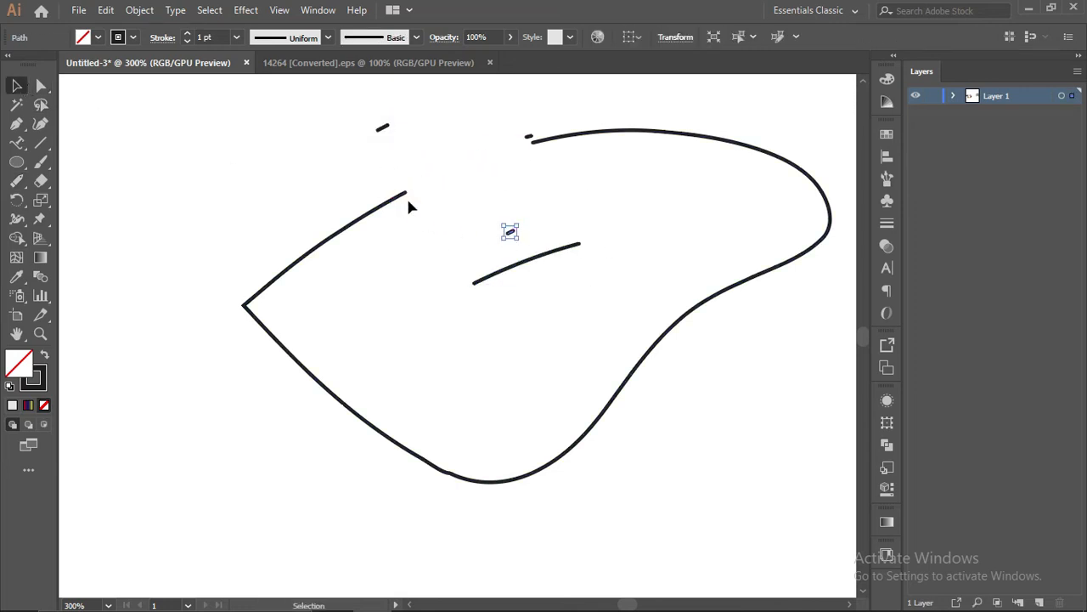
drag(396, 203, 323, 218)
click(383, 234)
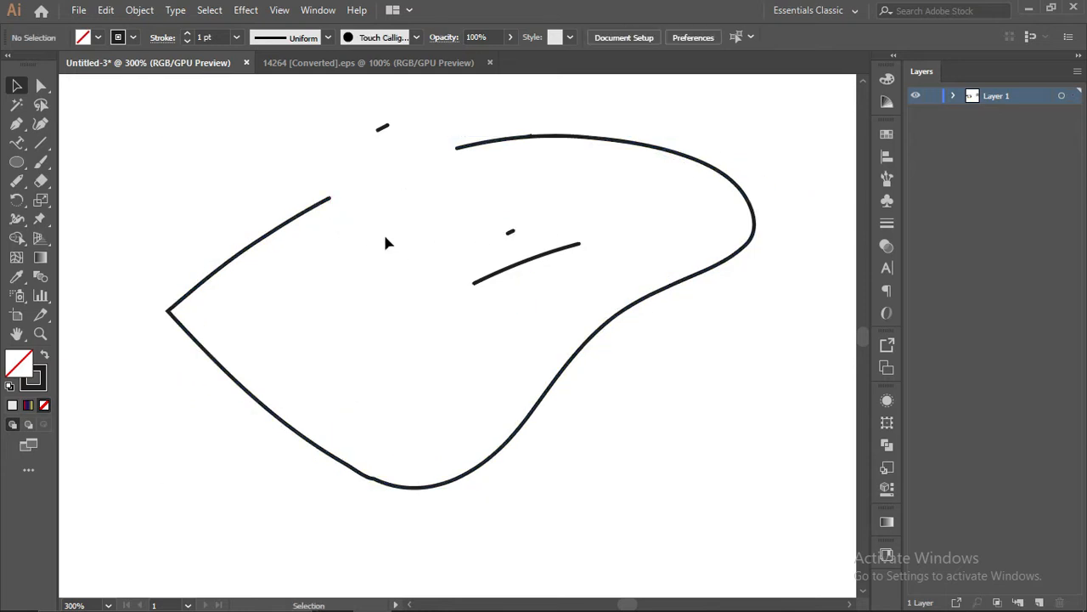
- Move the long separated segment back until its lower end meets the open end of the outline's left curve
click(25, 183)
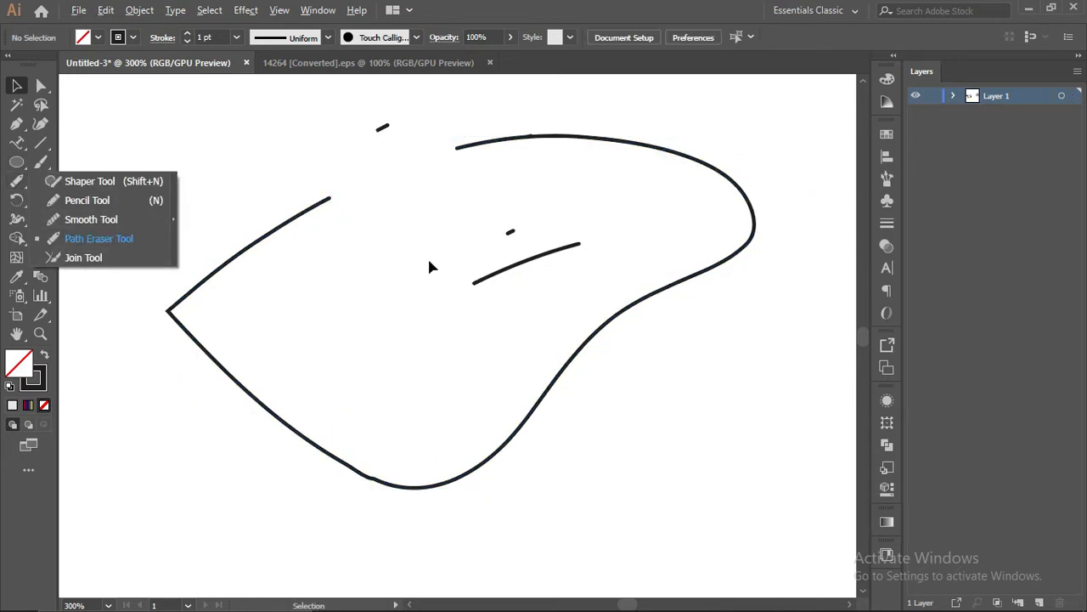
scroll(429, 263, up, 4)
scroll(429, 263, up, 2)
mouse_move(563, 353)
mouse_down()
mouse_move(409, 272)
mouse_move(310, 171)
mouse_up()
scroll(238, 187, up, 2)
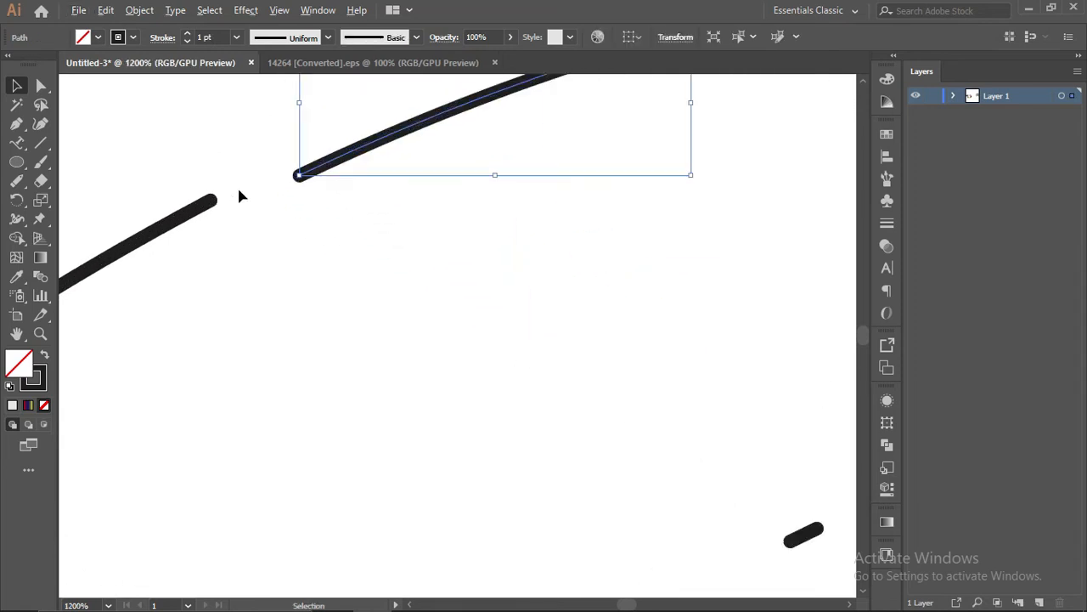
scroll(239, 196, up, 3)
mouse_move(408, 160)
mouse_down()
mouse_move(243, 182)
mouse_move(180, 214)
mouse_move(247, 206)
mouse_move(199, 233)
mouse_up()
scroll(136, 244, up, 1)
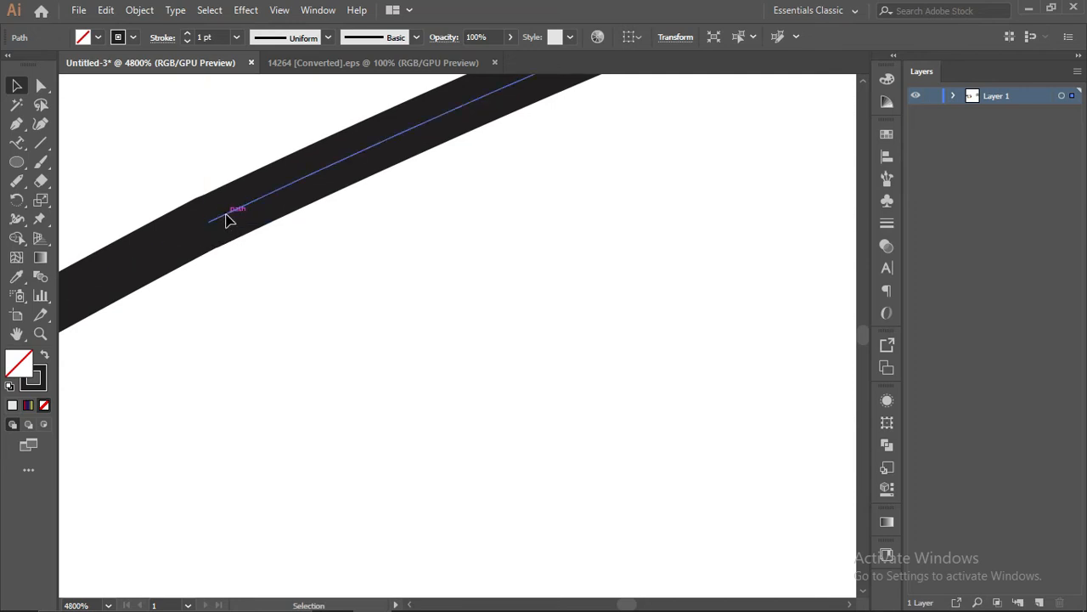
click(244, 265)
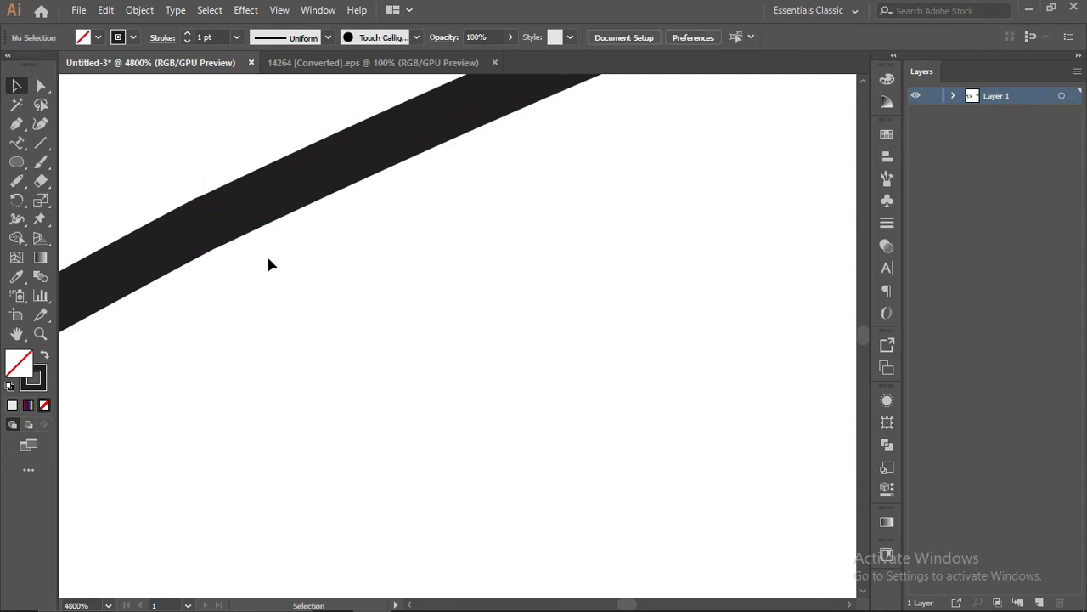
- Select the two meeting endpoints with the Direct Selection tool and try to merge them with the Join tool
click(42, 86)
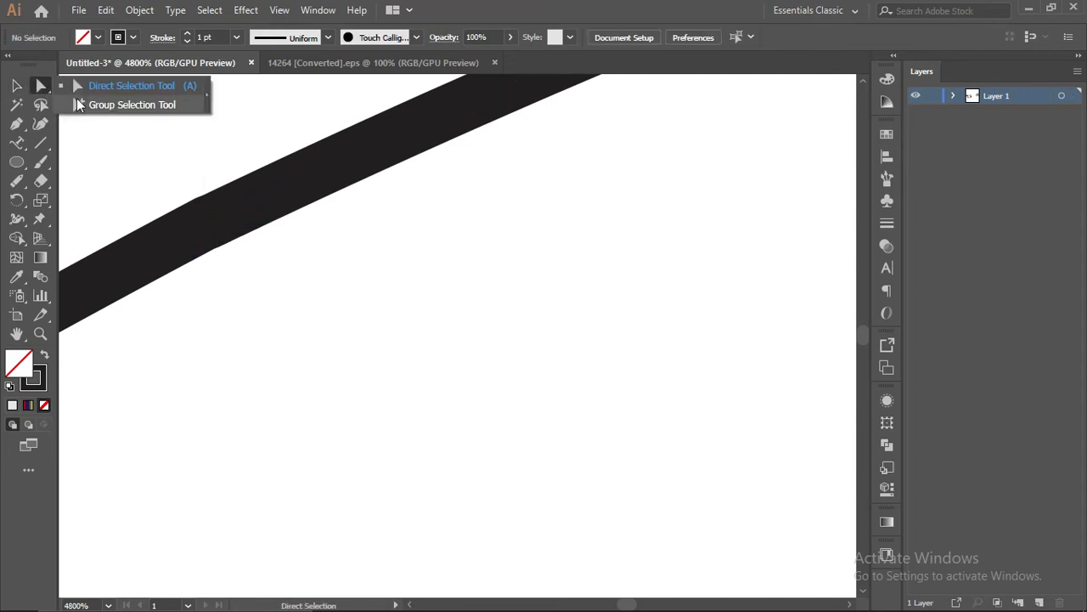
click(211, 220)
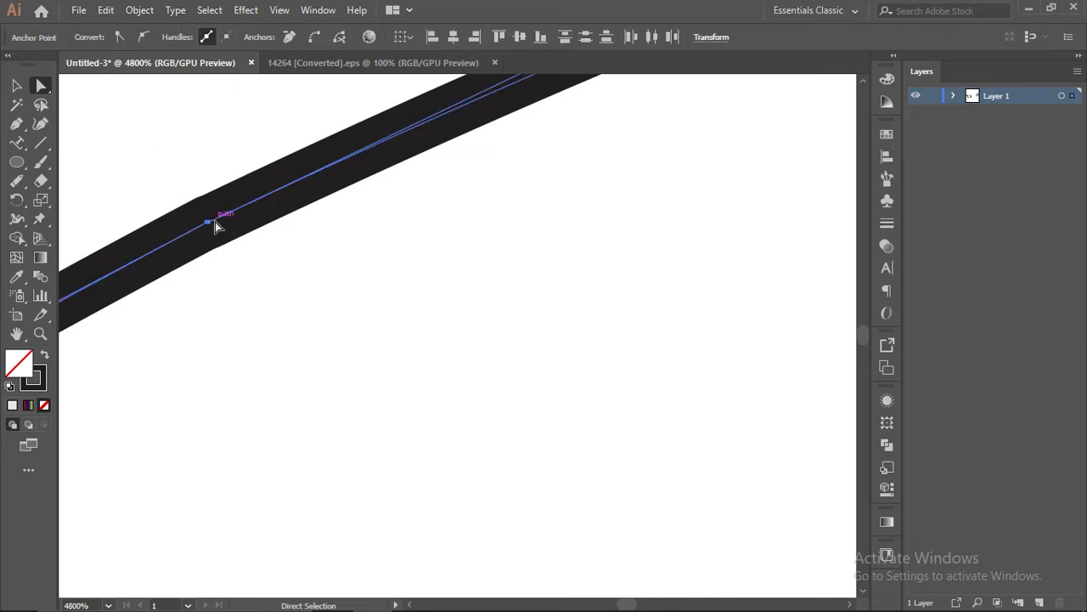
drag(9, 176, 69, 252)
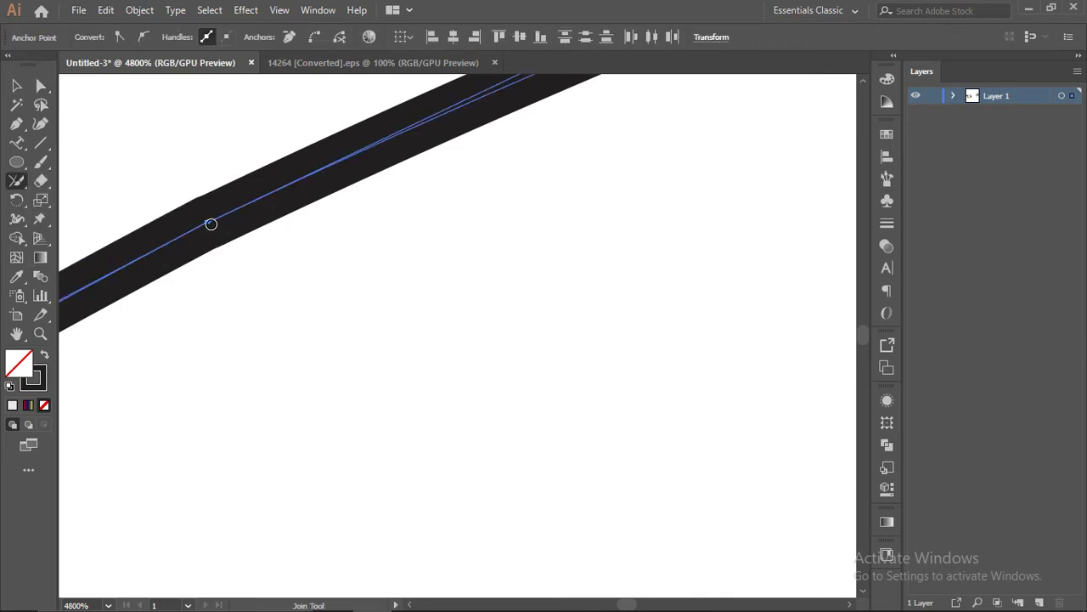
scroll(205, 221, up, 3)
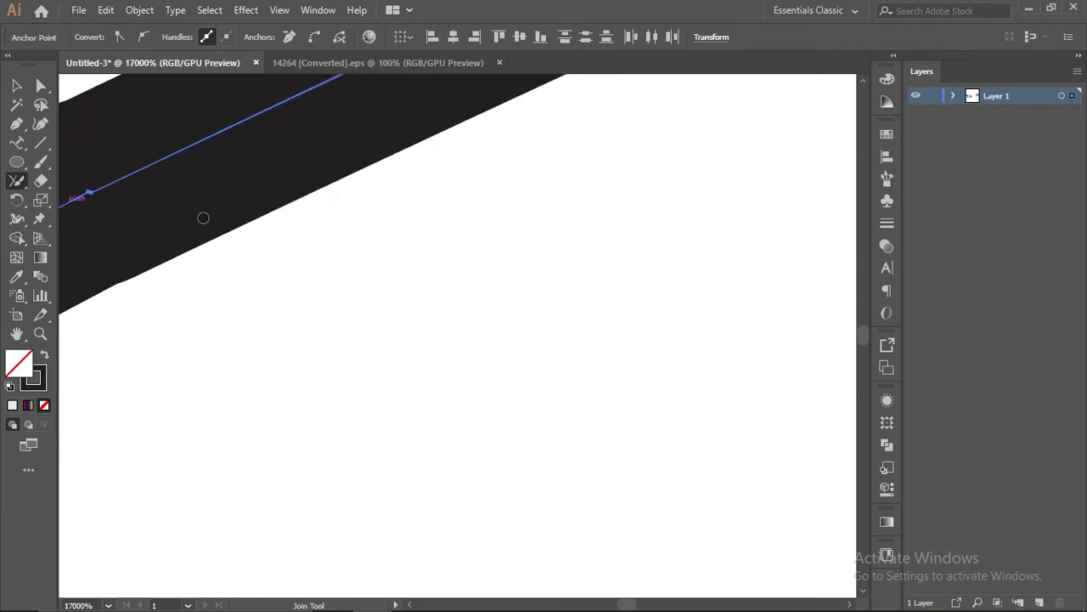
drag(85, 194, 155, 180)
scroll(93, 189, up, 3)
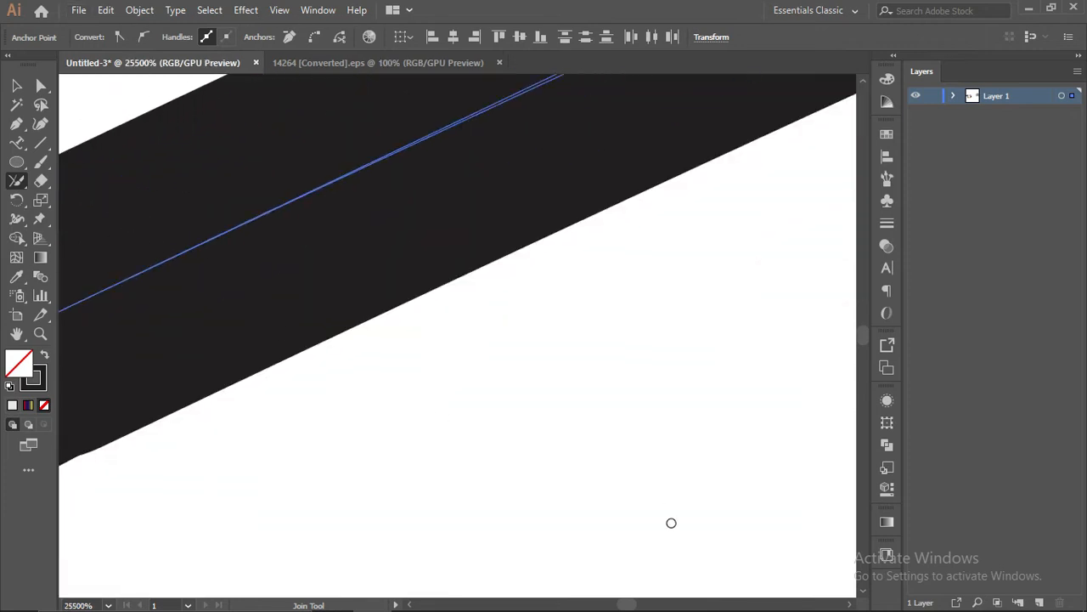
- Draw two nearly horizontal lines end to end in the blank area beside the outline, about 16.5 mm and 6.7 mm long
drag(634, 603, 634, 602)
scroll(530, 425, down, 6)
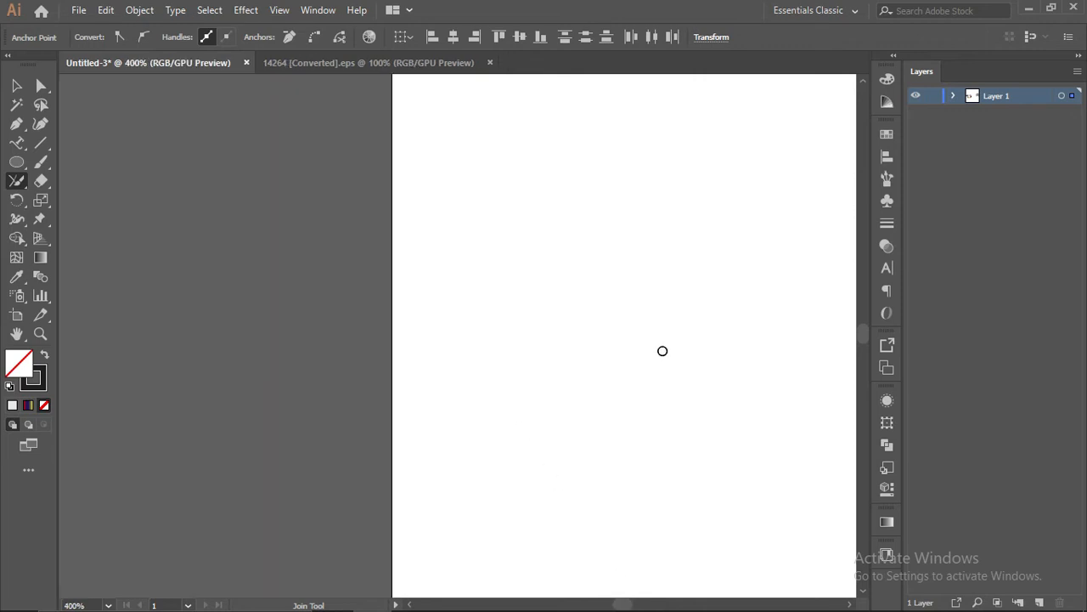
scroll(663, 351, down, 3)
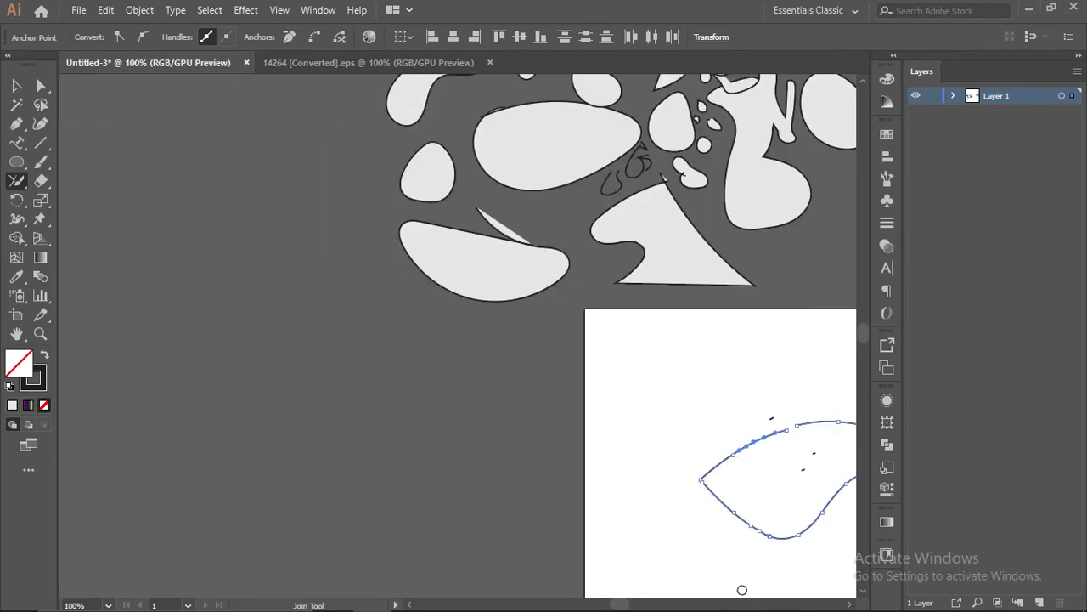
mouse_move(627, 603)
mouse_down()
mouse_move(641, 604)
mouse_move(613, 605)
mouse_up()
scroll(517, 468, up, 2)
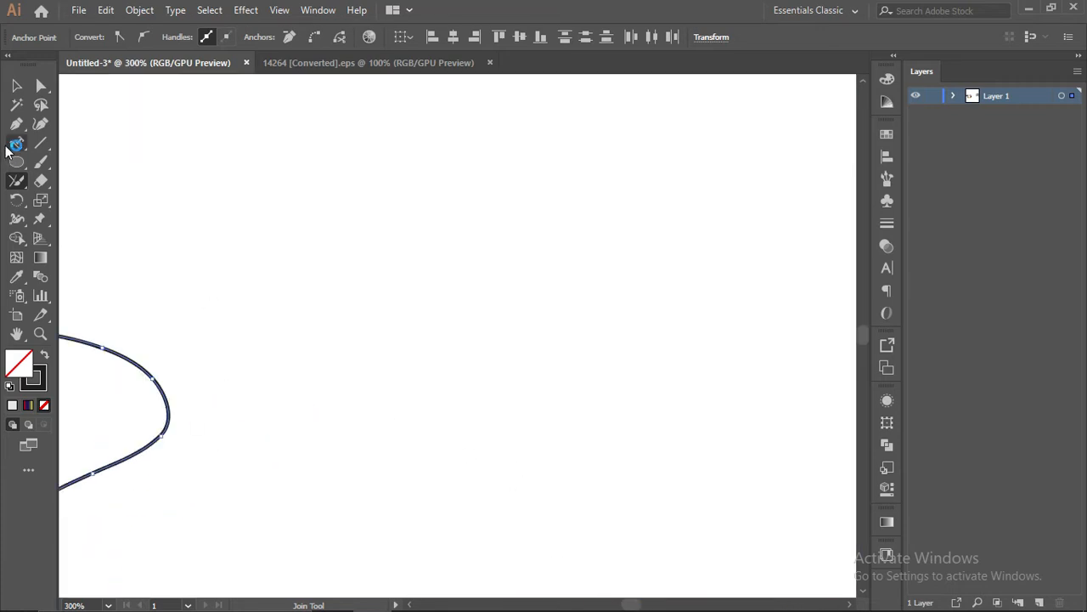
drag(17, 124, 28, 125)
click(41, 143)
drag(204, 247, 361, 247)
scroll(404, 259, up, 1)
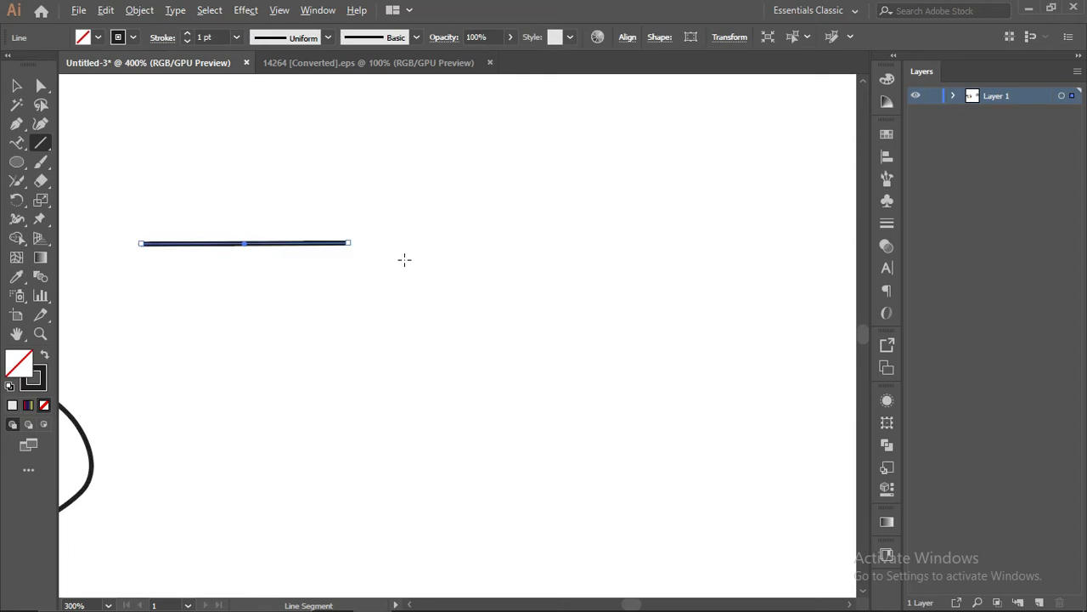
scroll(403, 259, up, 2)
drag(298, 227, 461, 223)
scroll(275, 218, up, 1)
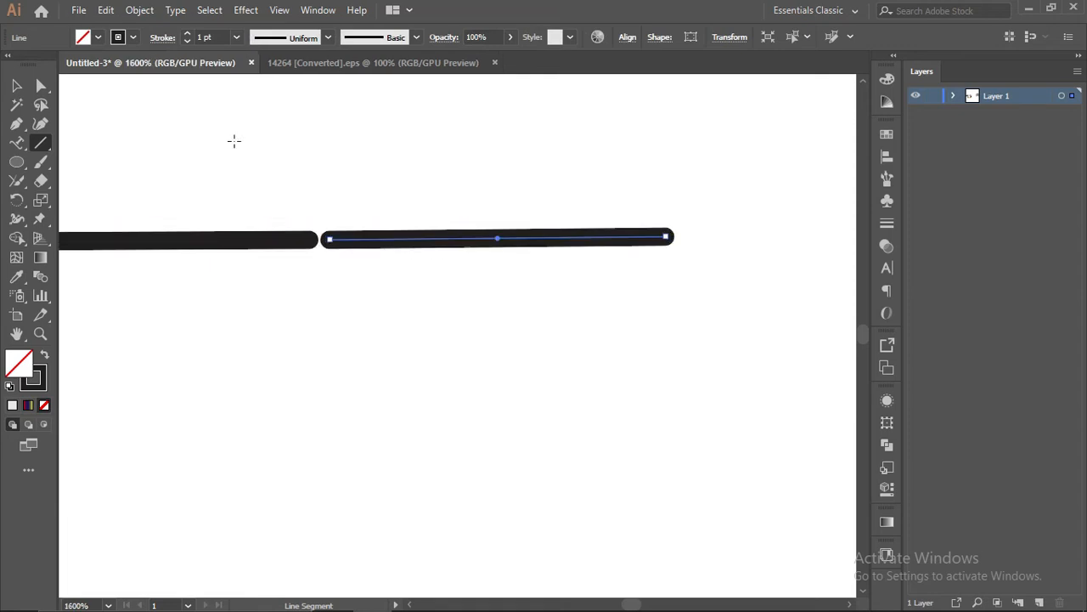
- Move the shorter line with the Selection tool until its start touches the end of the longer line
click(17, 88)
click(225, 242)
scroll(313, 254, up, 2)
drag(364, 257, 332, 253)
scroll(319, 257, up, 2)
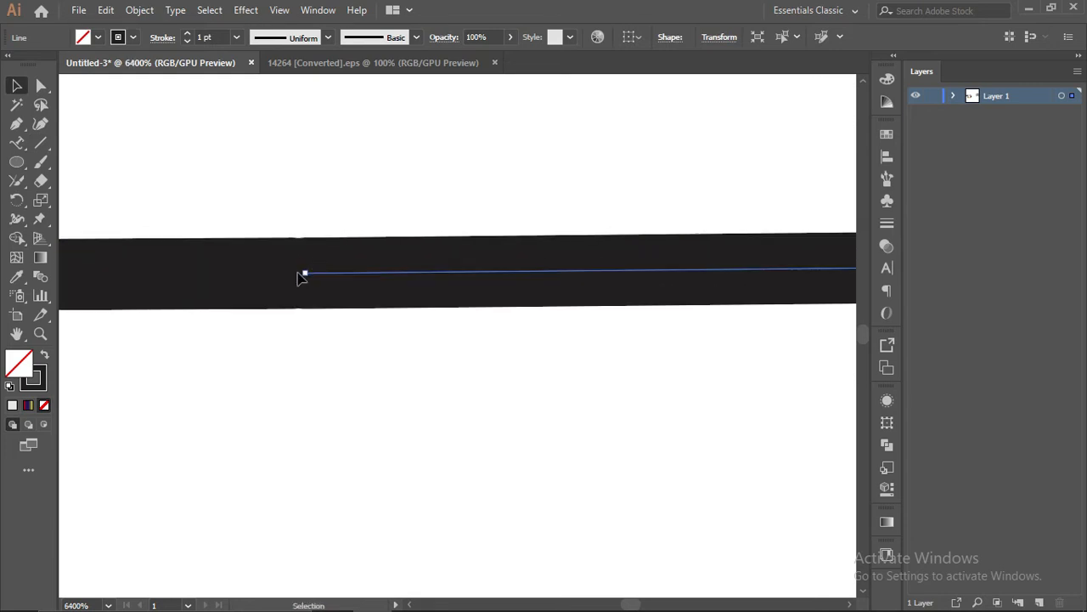
click(344, 281)
drag(344, 281, 324, 276)
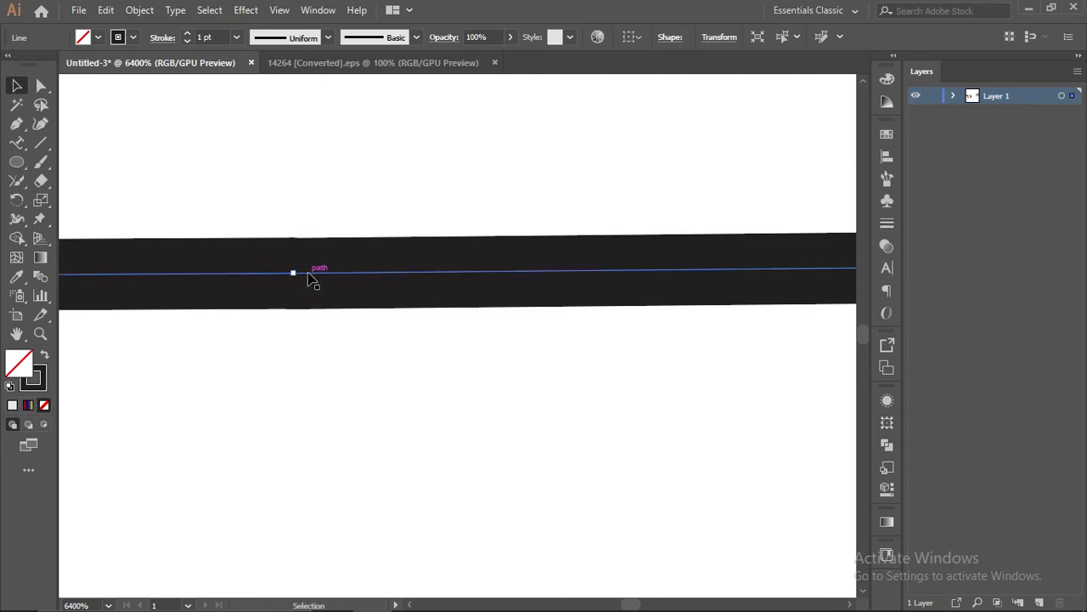
- Select both lines' meeting endpoints with the Direct Selection tool and shift them slightly to the right
click(270, 273)
click(40, 85)
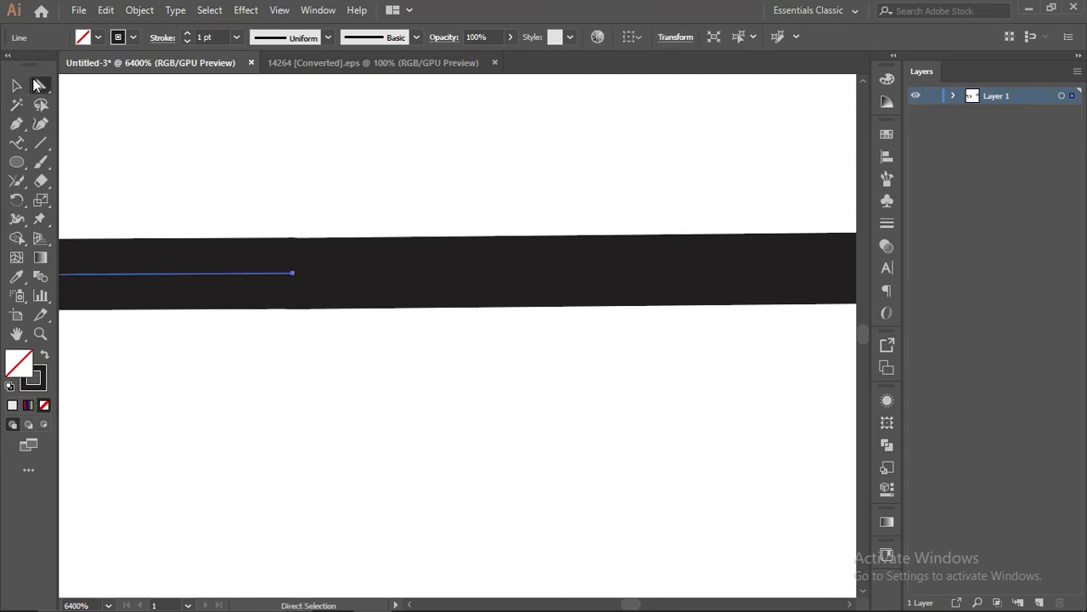
drag(253, 208, 334, 345)
scroll(302, 306, up, 1)
scroll(302, 308, up, 2)
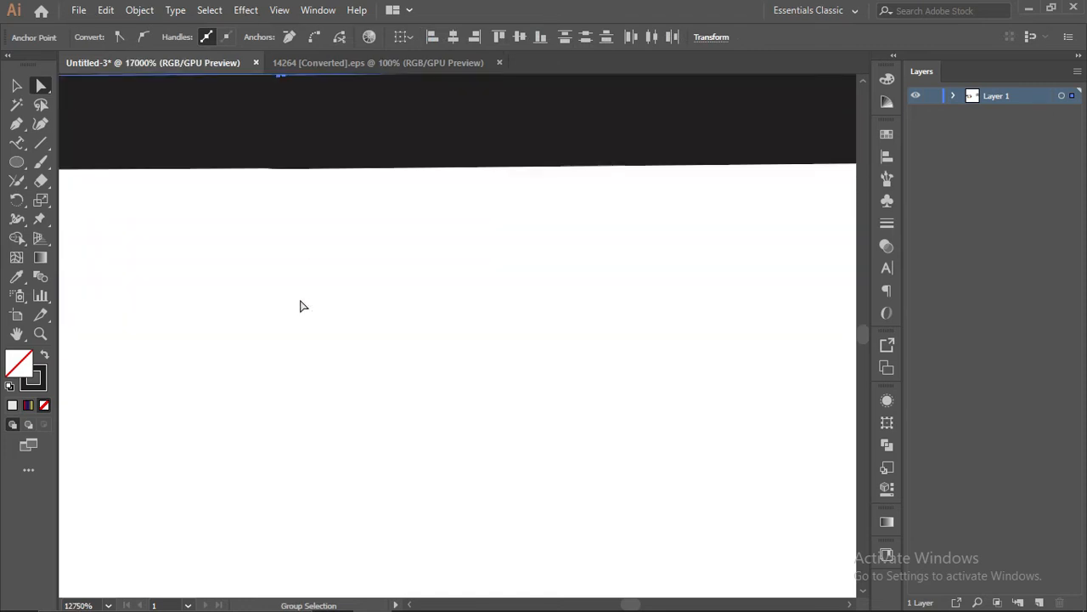
scroll(286, 292, up, 1)
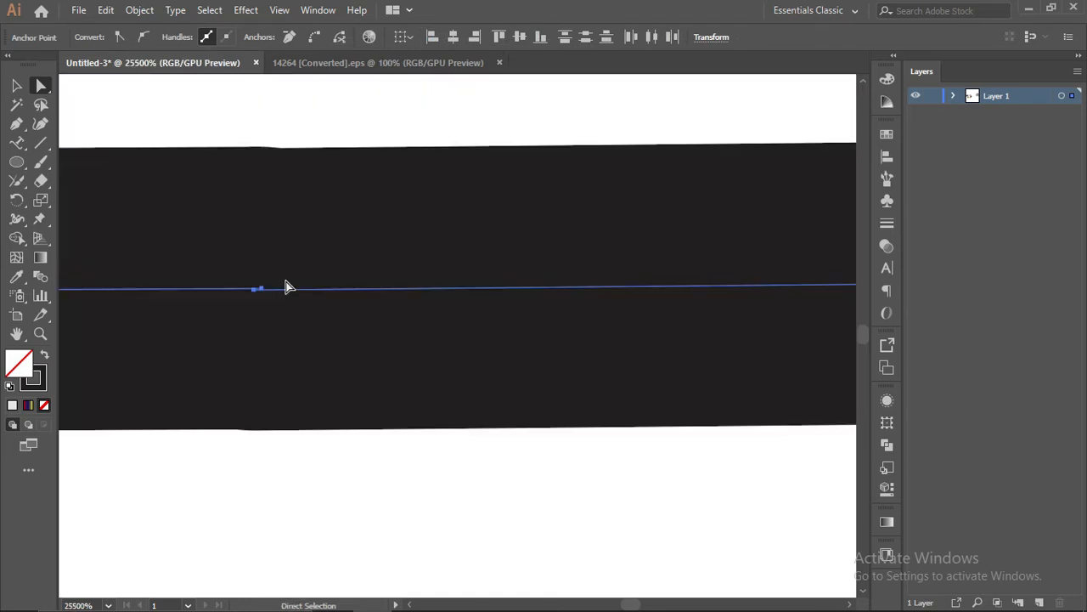
drag(272, 294, 277, 298)
click(272, 465)
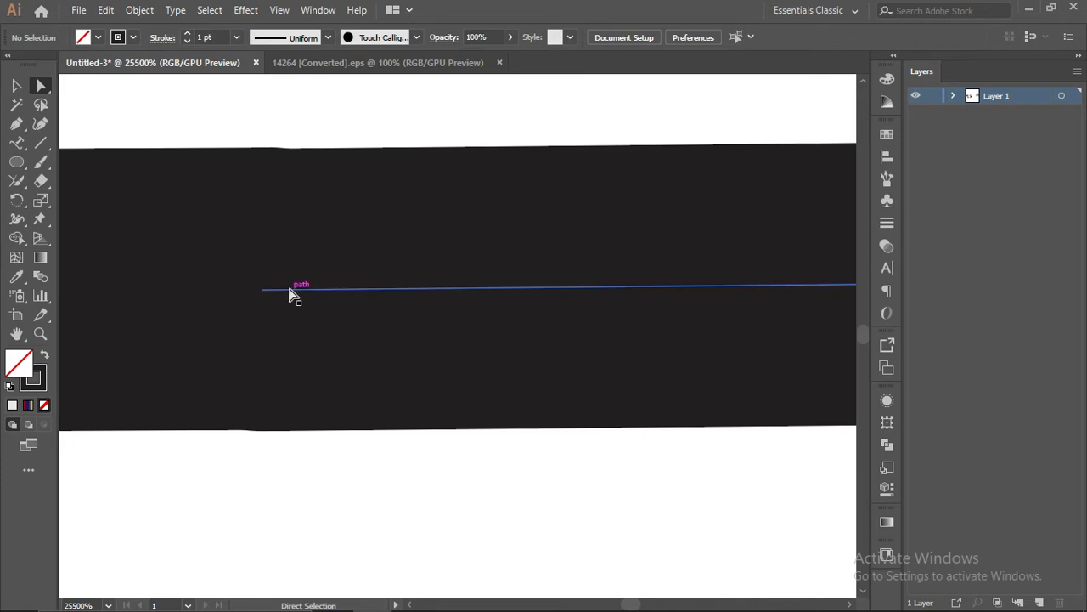
- Nudge the shorter line until its start lines up with the end of the longer line
click(290, 289)
drag(290, 293, 292, 292)
click(224, 490)
click(269, 292)
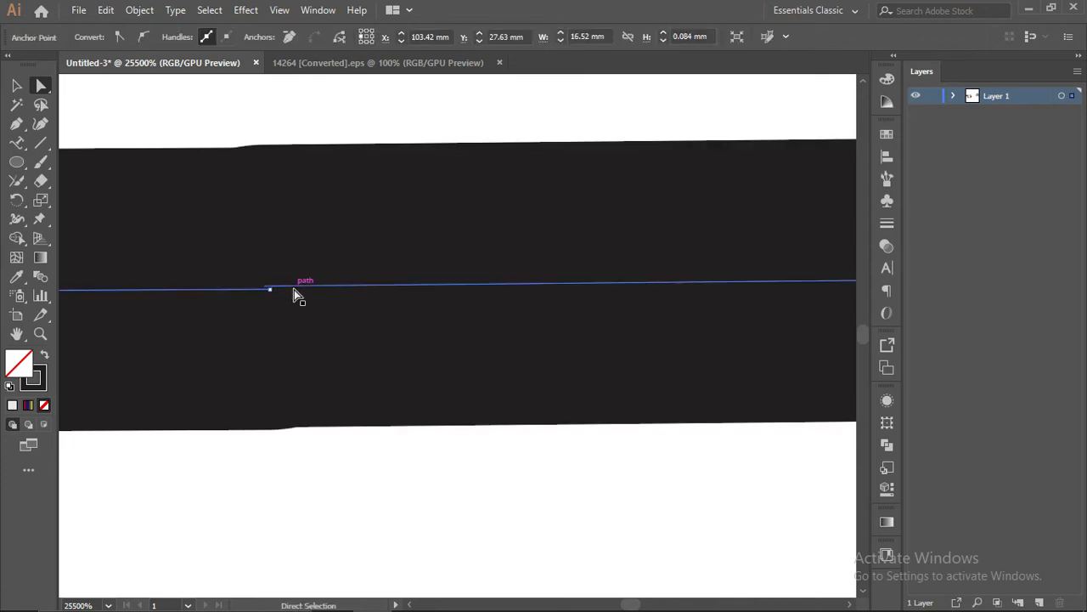
drag(300, 293, 306, 296)
click(228, 507)
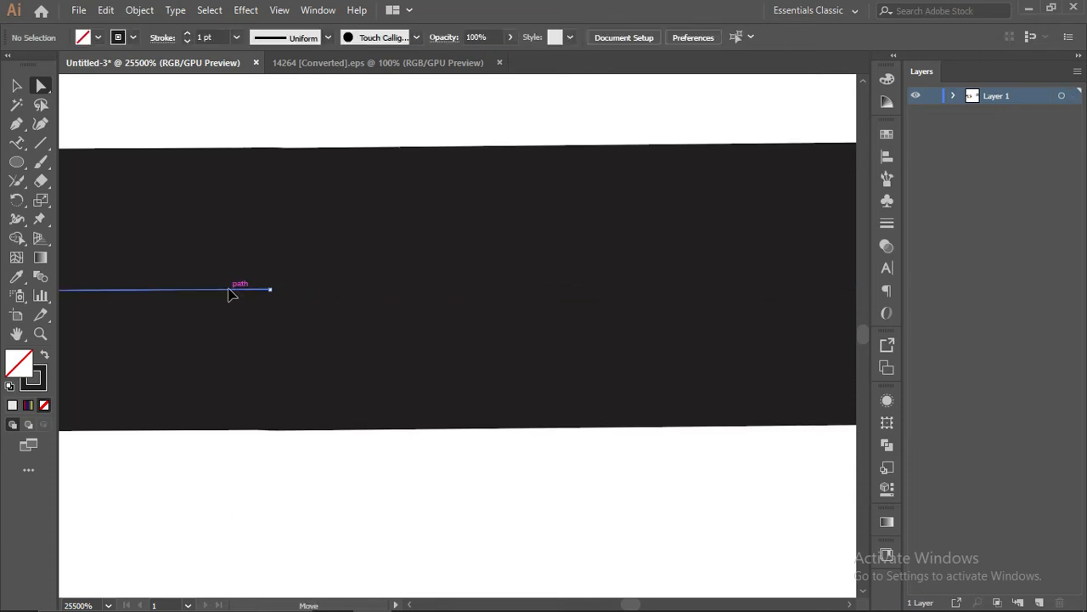
- Select both lines' meeting endpoints, choose the Join tool, and connect the selected endpoints into one path
click(312, 294)
key(Delete)
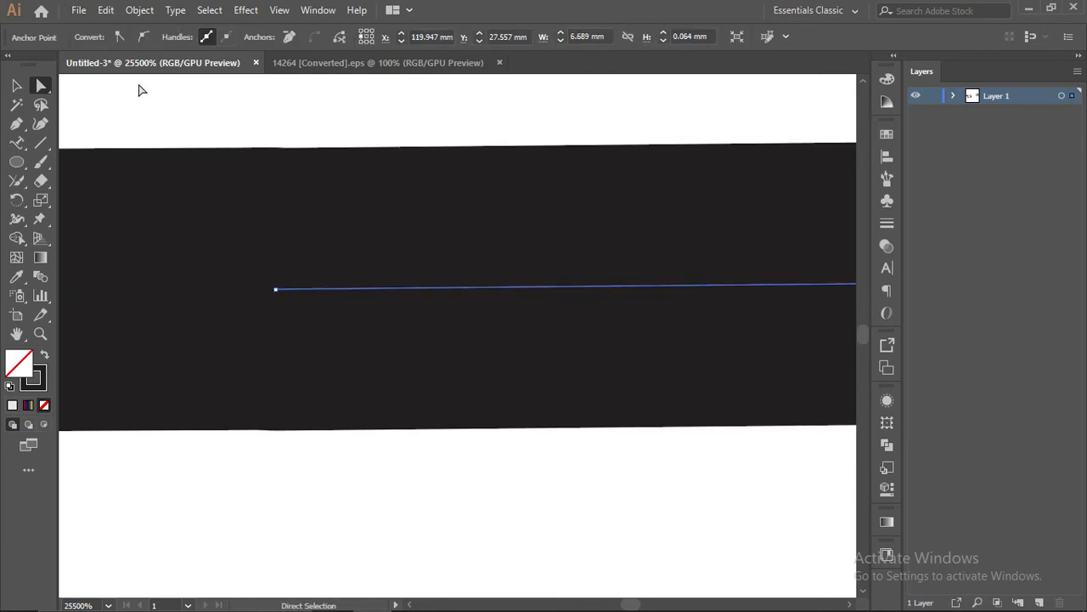
key(ctrl+z)
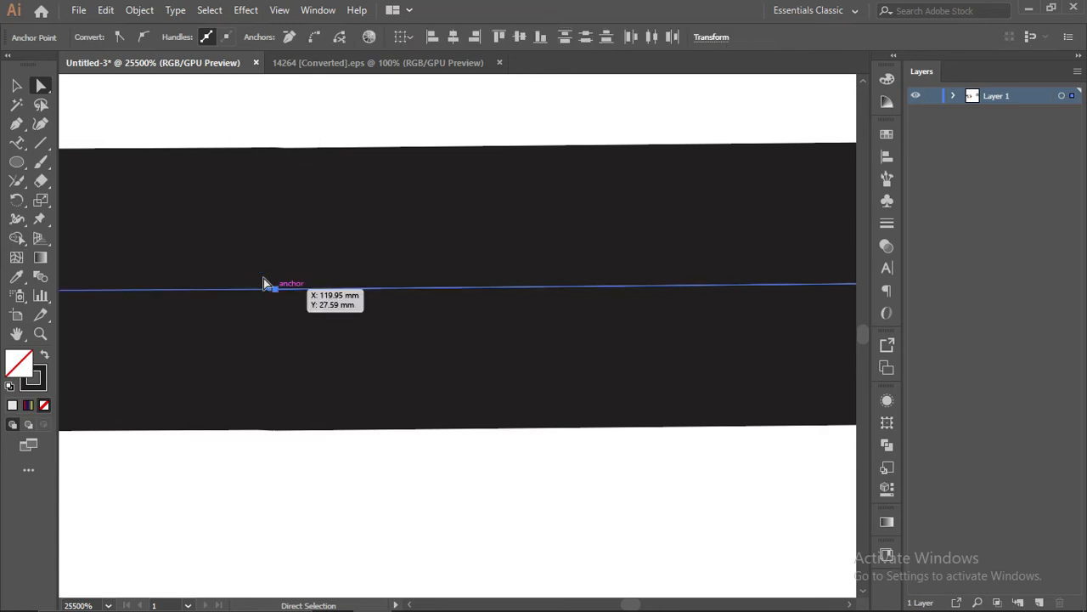
click(16, 181)
click(83, 258)
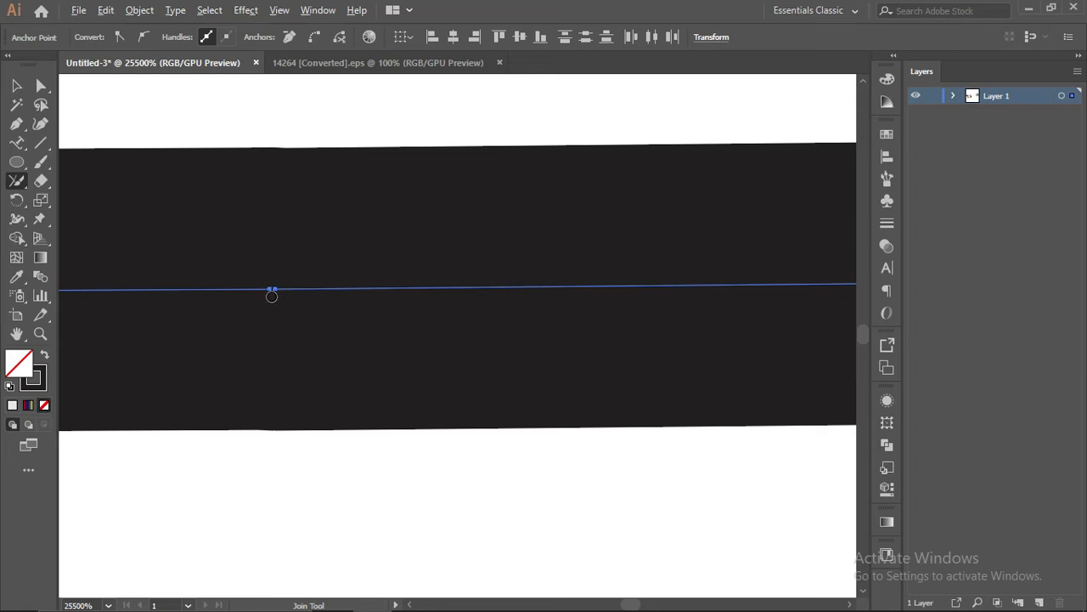
click(316, 35)
- Select the joined line and examine whether it is one continuous path along its full length
scroll(257, 321, down, 5)
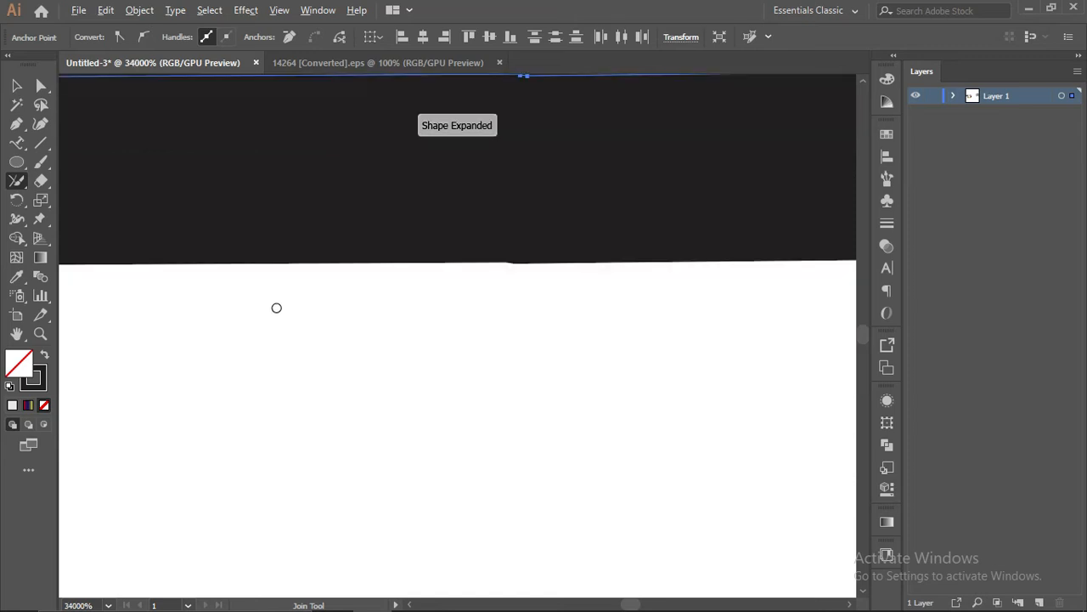
scroll(379, 247, up, 5)
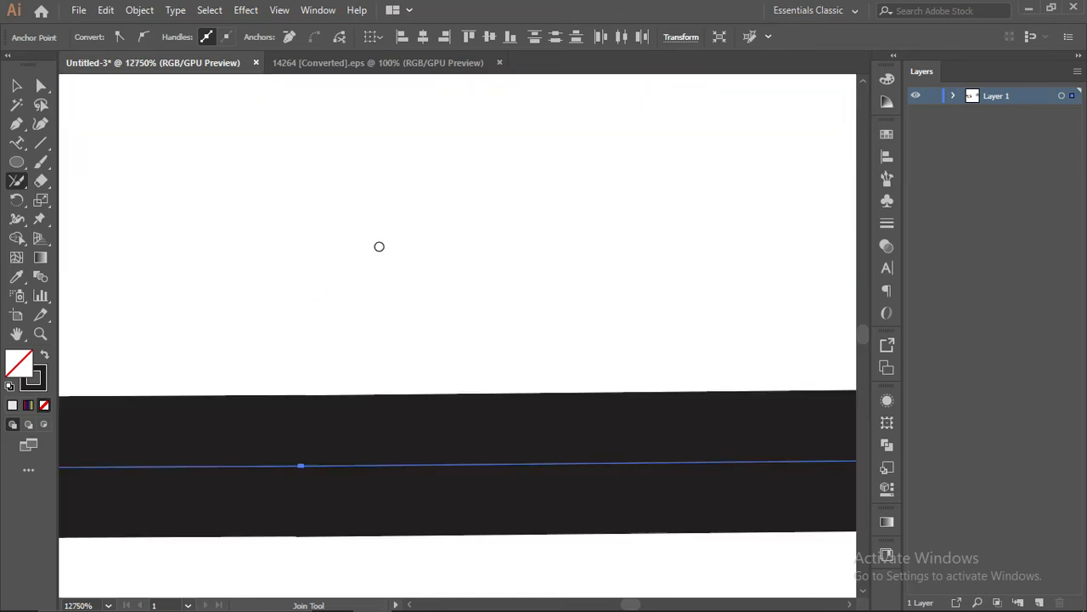
click(16, 85)
scroll(333, 401, down, 5)
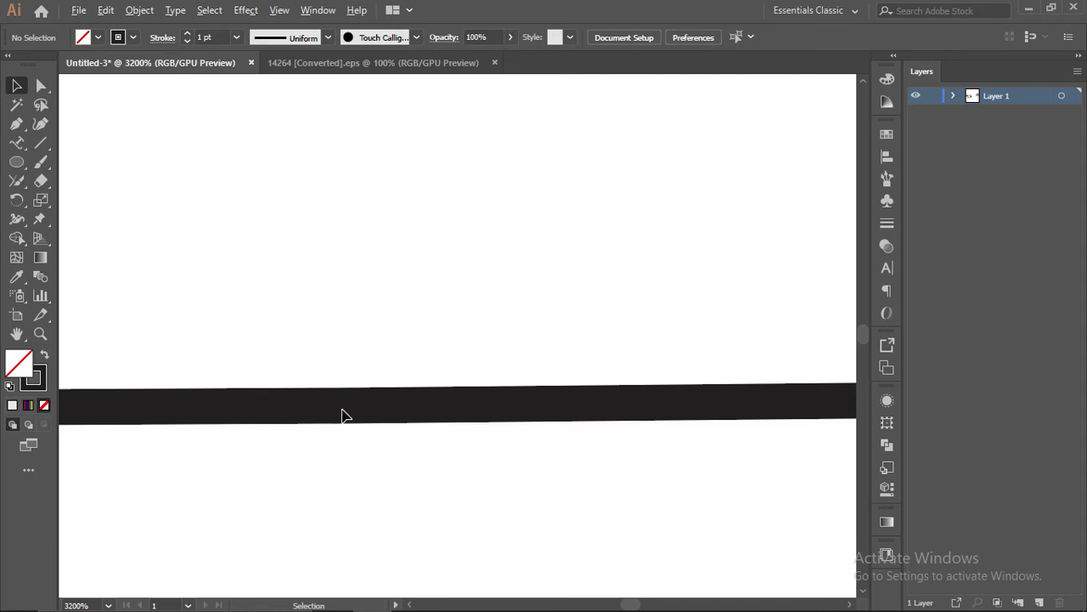
click(350, 402)
scroll(334, 411, down, 2)
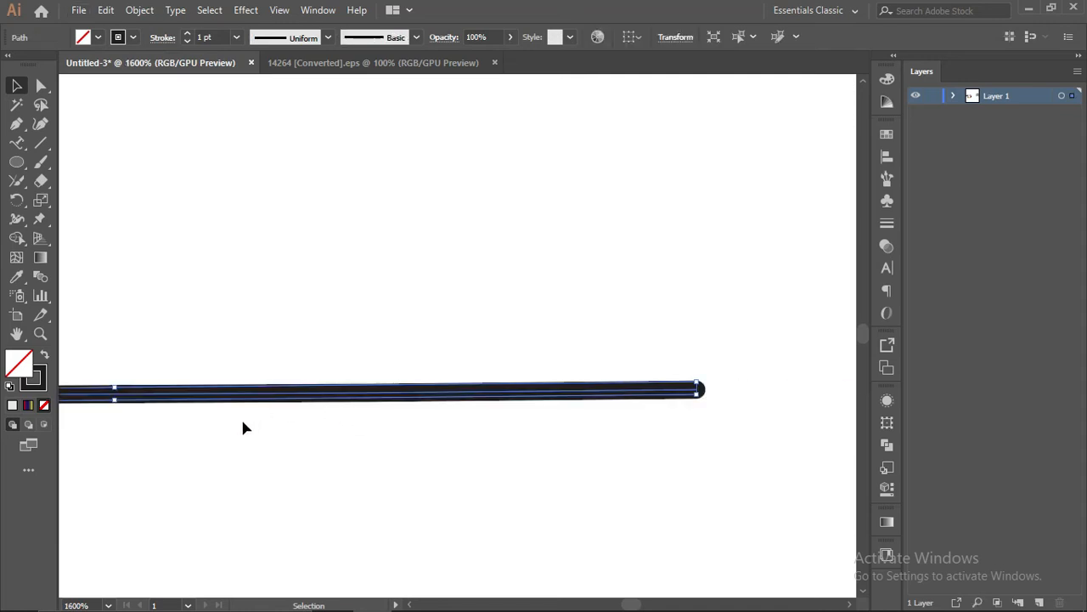
scroll(243, 427, down, 3)
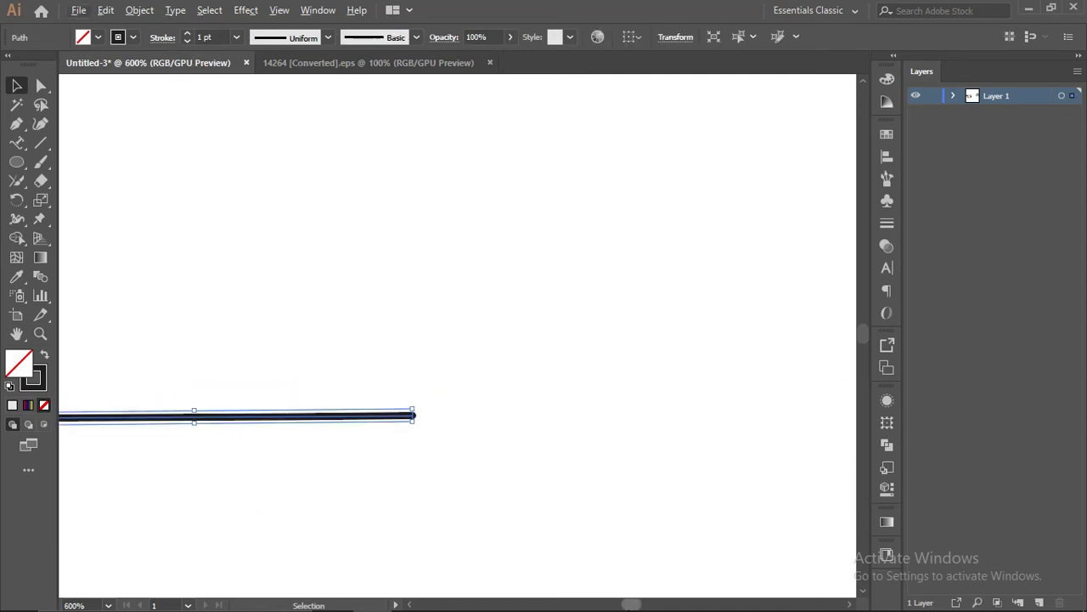
scroll(458, 417, left, 3)
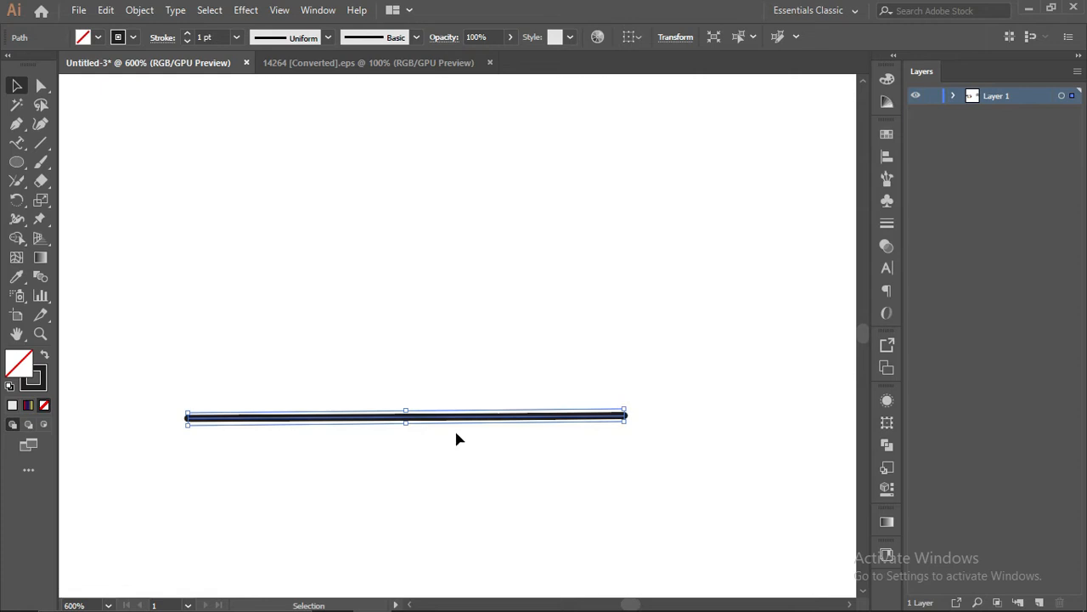
- Move the joined line up and to the right, away from the cut outline
drag(454, 420, 396, 213)
click(460, 340)
drag(515, 210, 619, 209)
click(582, 269)
- Move the joined line above the artboard and shift the cut outline with its loose segments toward the artboard's upper-right corner
scroll(580, 269, down, 4)
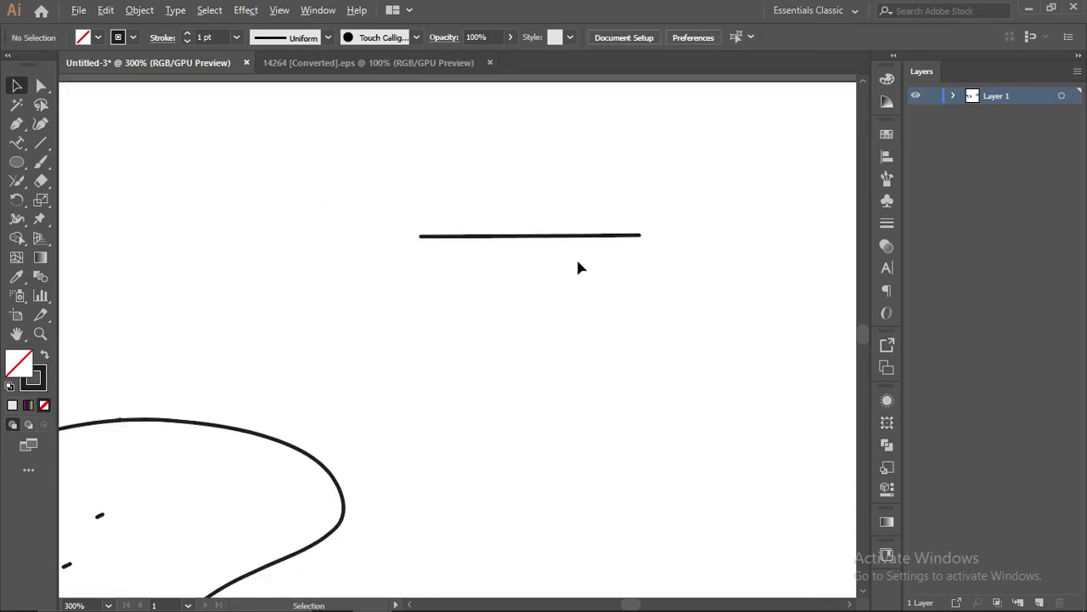
scroll(321, 323, down, 1)
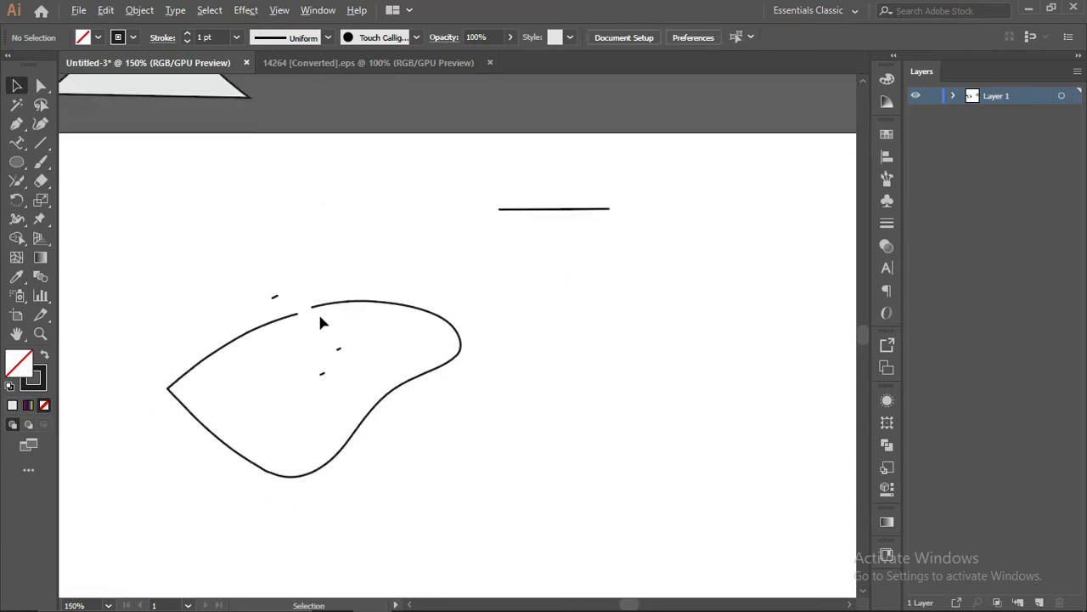
scroll(321, 323, down, 1)
drag(177, 249, 573, 387)
drag(418, 334, 595, 123)
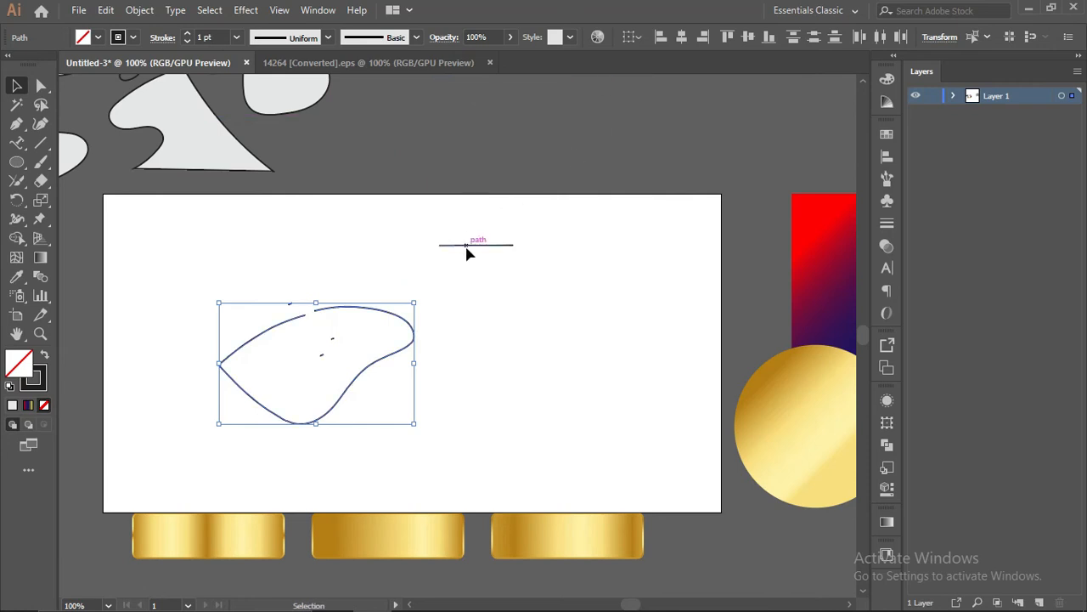
drag(467, 246, 598, 133)
click(383, 315)
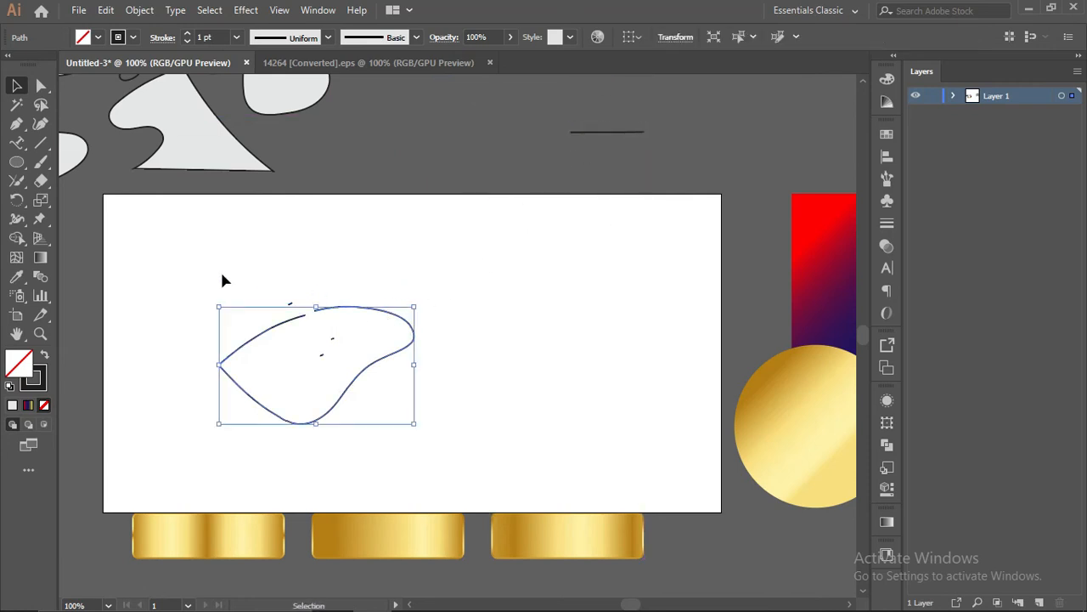
drag(340, 316, 702, 156)
click(677, 349)
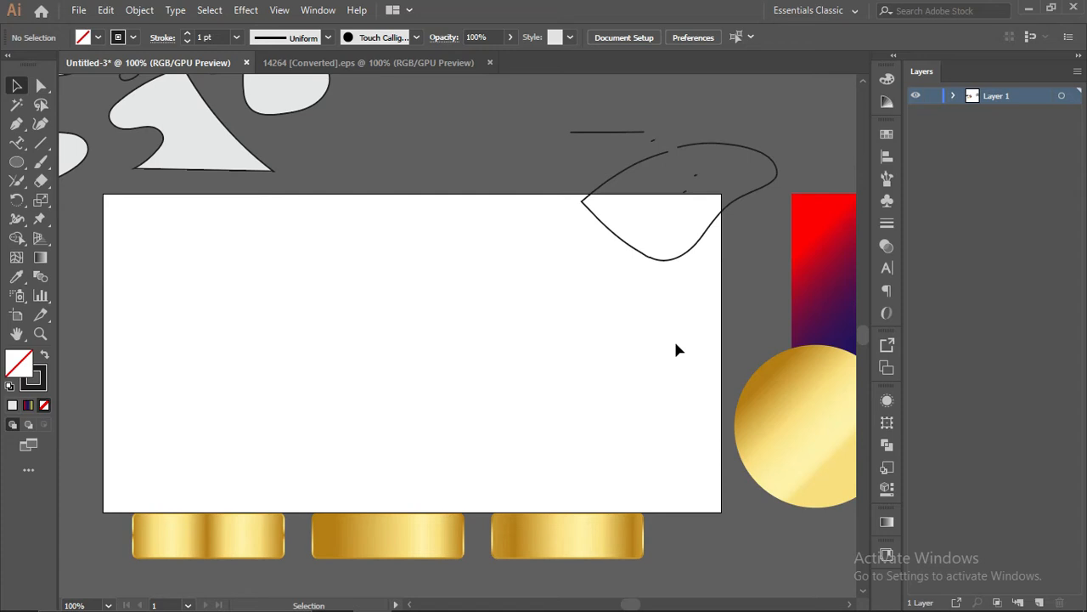
drag(16, 180, 68, 258)
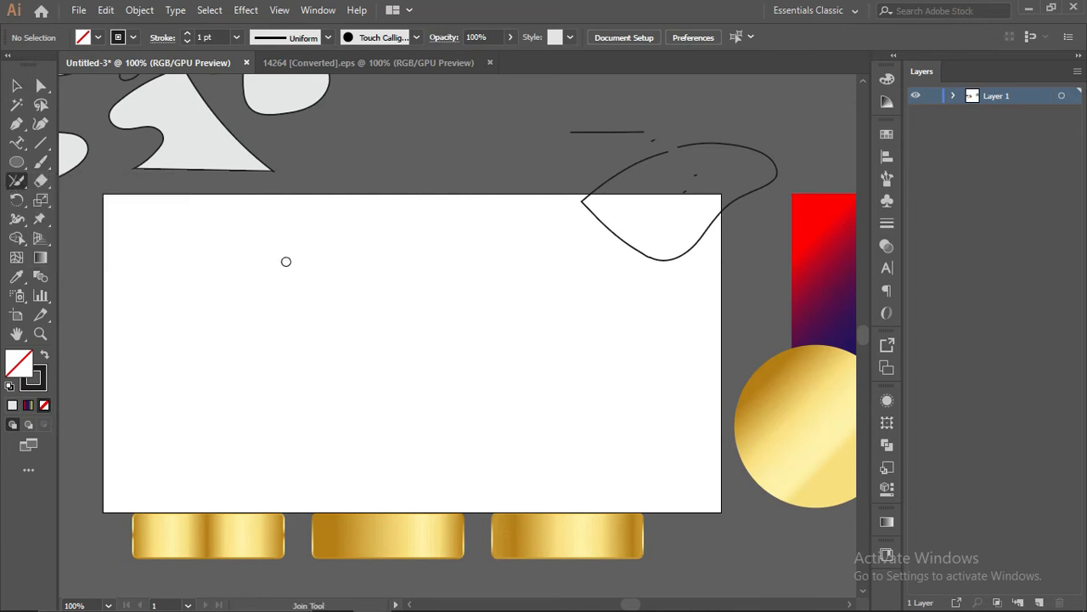
mouse_move(328, 289)
mouse_down()
mouse_move(428, 275)
mouse_move(486, 281)
mouse_up()
drag(323, 282, 428, 280)
- Select the cut outline with its loose segments and move it up until it clears the artboard
click(16, 86)
click(653, 253)
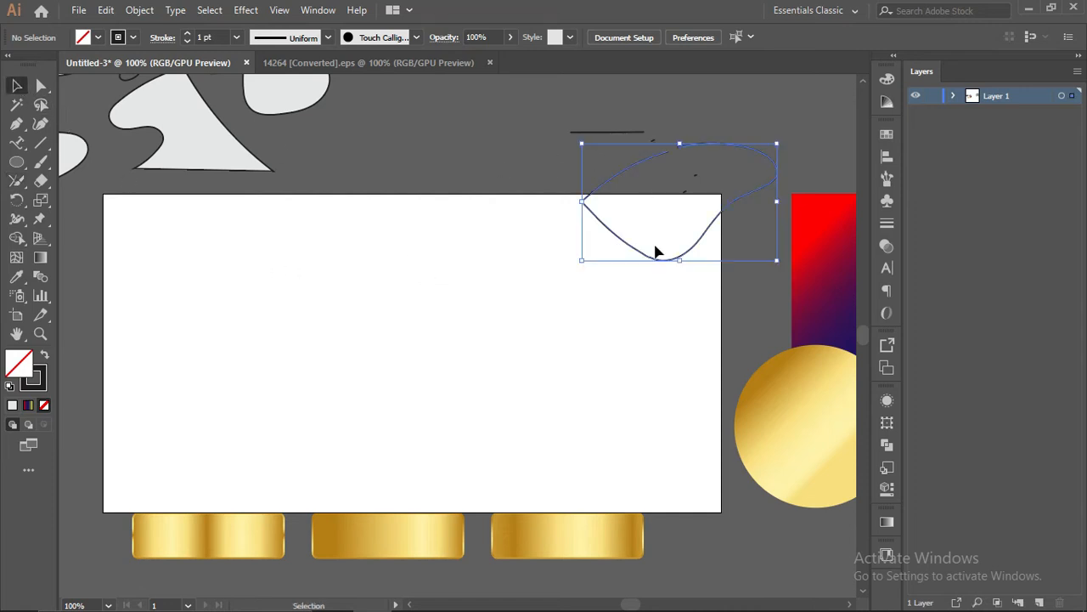
click(670, 166)
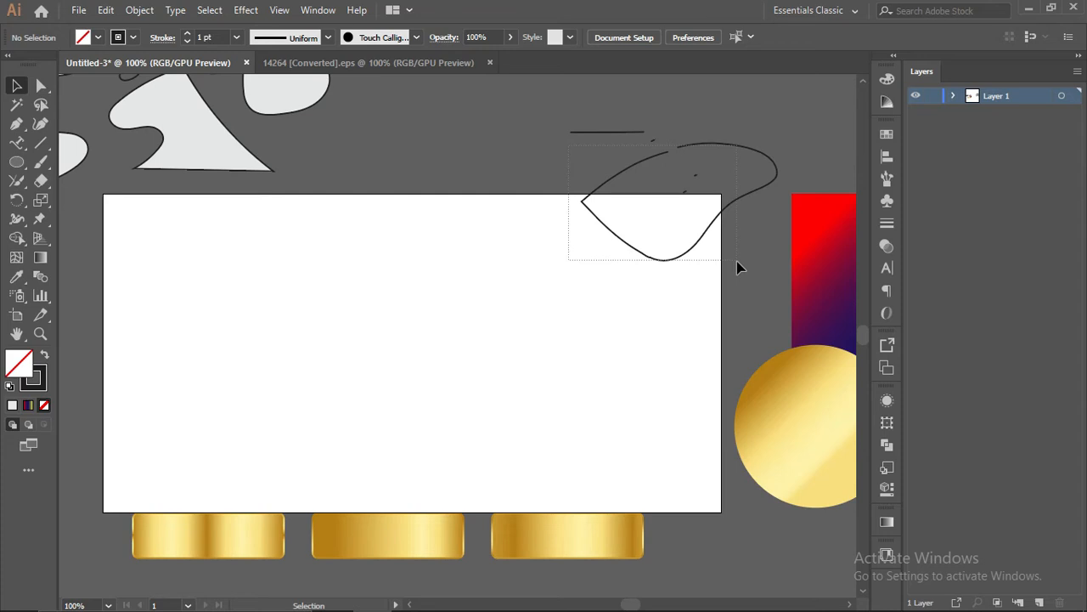
click(711, 226)
drag(711, 226, 735, 148)
click(283, 305)
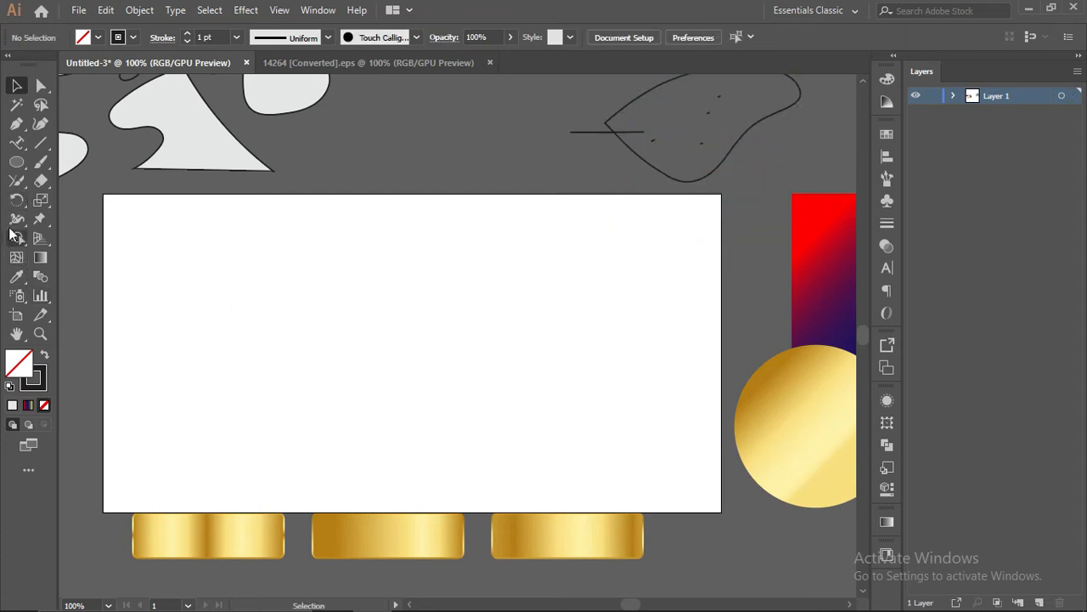
- Draw a wide ellipse on the empty artboard
click(16, 180)
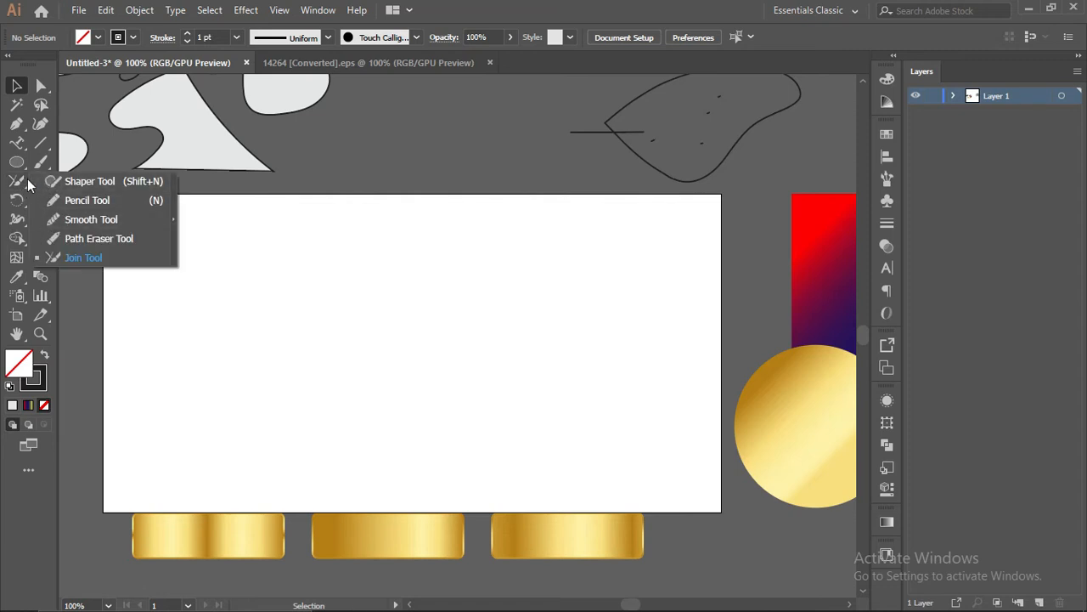
click(16, 181)
click(40, 181)
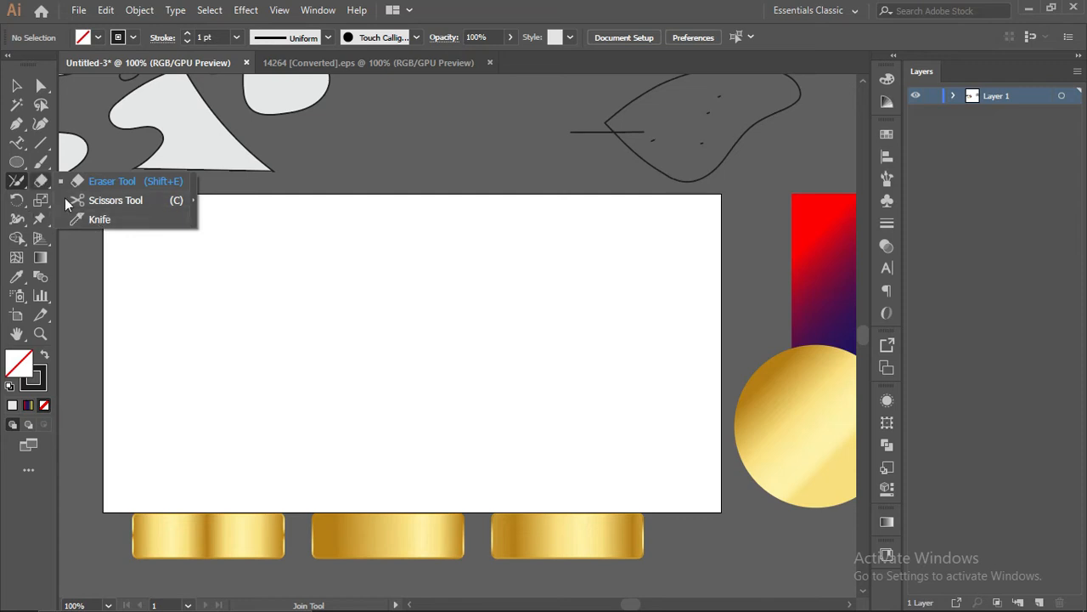
click(16, 161)
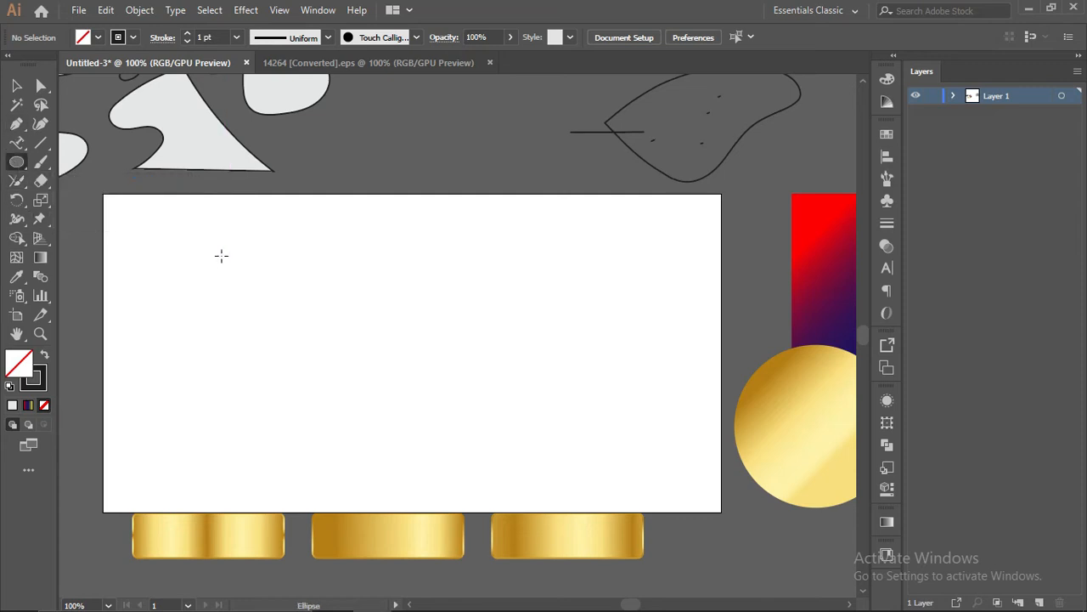
drag(221, 256, 388, 372)
- Try a short Eraser stroke across the ellipse's upper edge and undo it
click(41, 162)
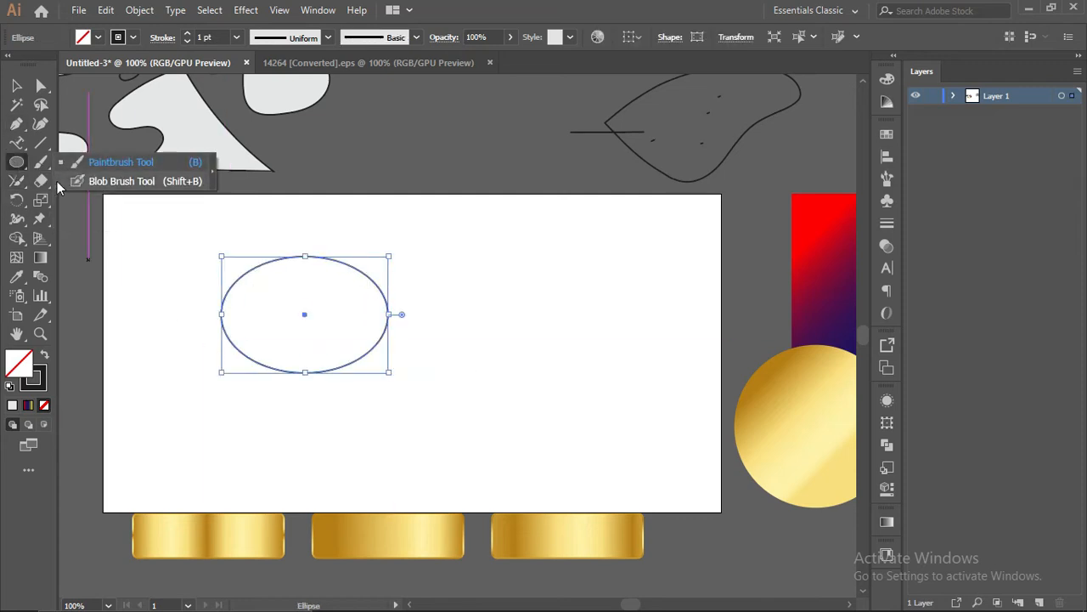
click(49, 181)
click(98, 180)
drag(274, 248, 295, 288)
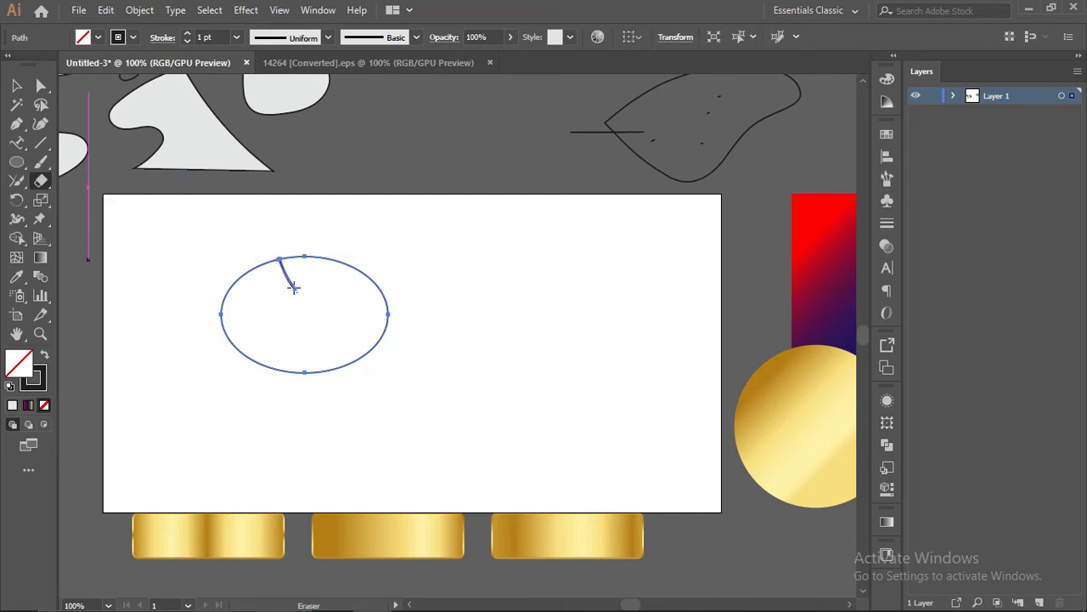
scroll(290, 284, up, 2)
scroll(290, 284, up, 1)
key(ctrl+z)
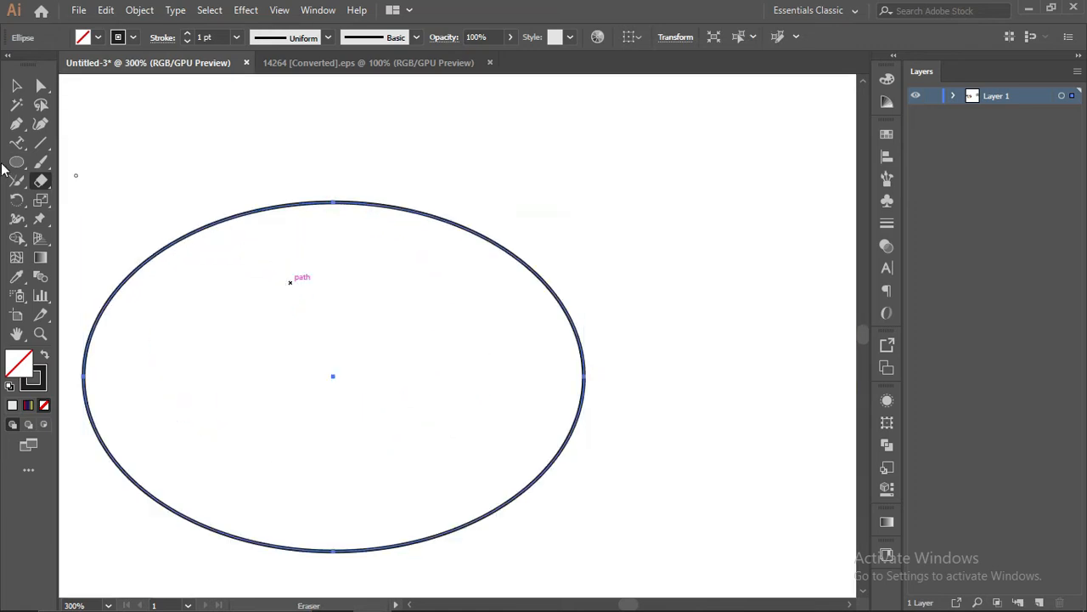
- Choose the Eraser tool and enlarge its brush to about a third of the ellipse's width
click(46, 183)
click(100, 181)
key(bracketright)
key(bracketright)
key(bracketright)
key(bracketright)
key(bracketright)
key(bracketright)
key(bracketright)
key(bracketright)
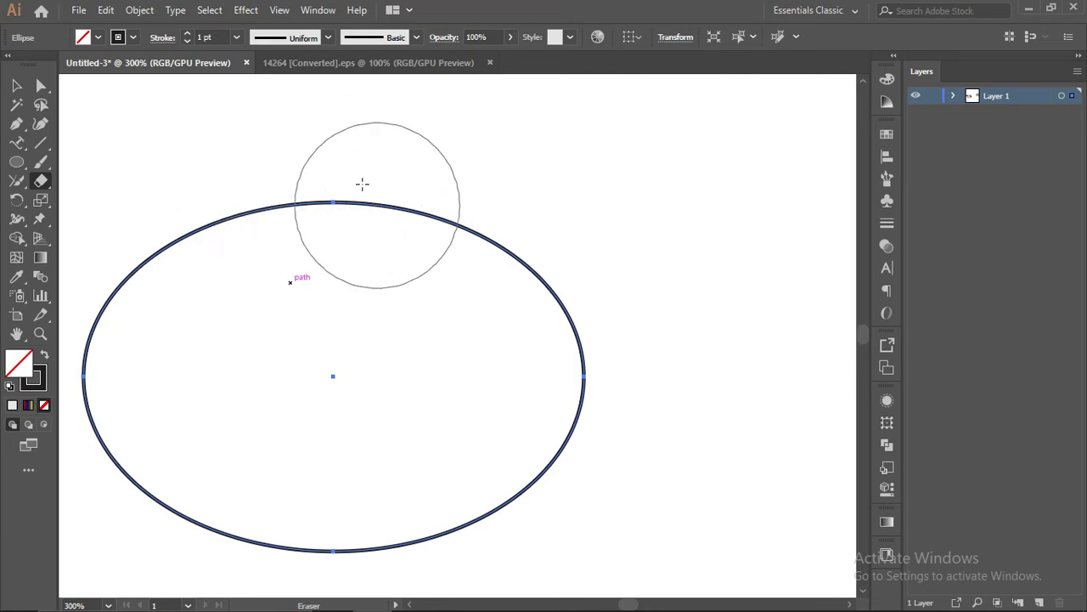
- Erase a rounded notch through the ellipse's upper edge and widen it with further strokes
click(310, 170)
mouse_move(310, 170)
mouse_down()
mouse_move(326, 318)
mouse_move(357, 291)
mouse_up()
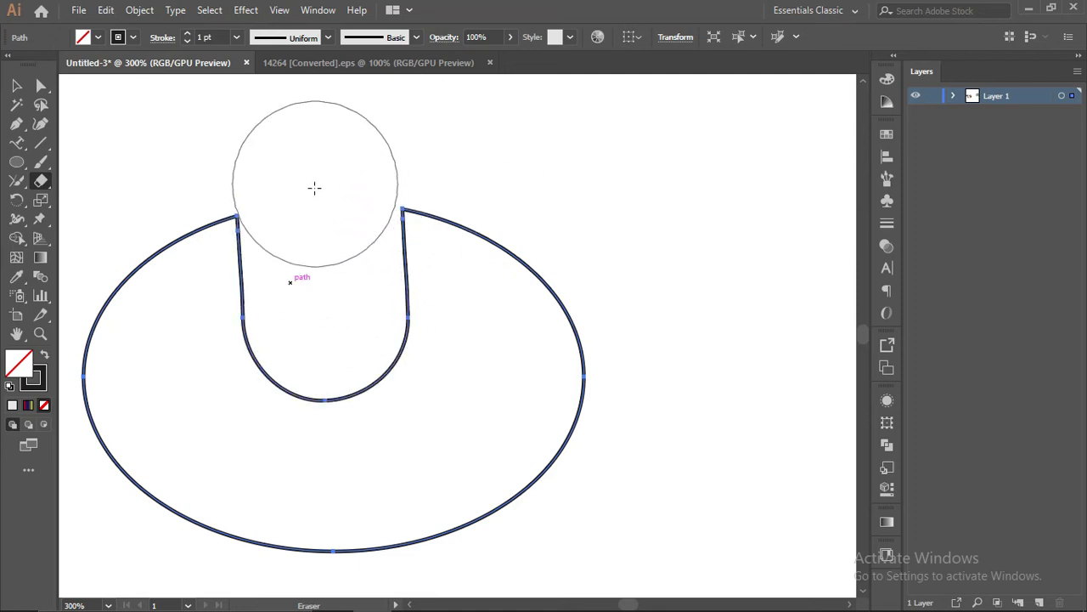
mouse_move(313, 230)
mouse_down()
mouse_move(323, 321)
mouse_move(308, 322)
mouse_move(279, 211)
mouse_move(337, 202)
mouse_move(360, 252)
mouse_move(332, 309)
mouse_move(335, 289)
mouse_up()
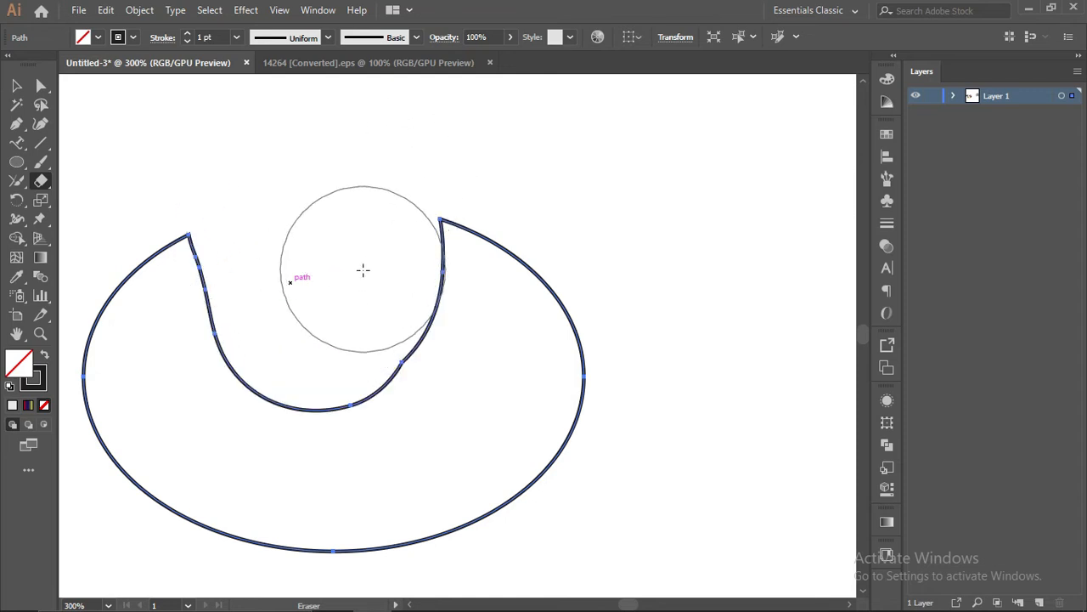
mouse_move(360, 167)
mouse_down()
mouse_move(367, 305)
mouse_move(339, 343)
mouse_move(293, 348)
mouse_move(280, 314)
mouse_up()
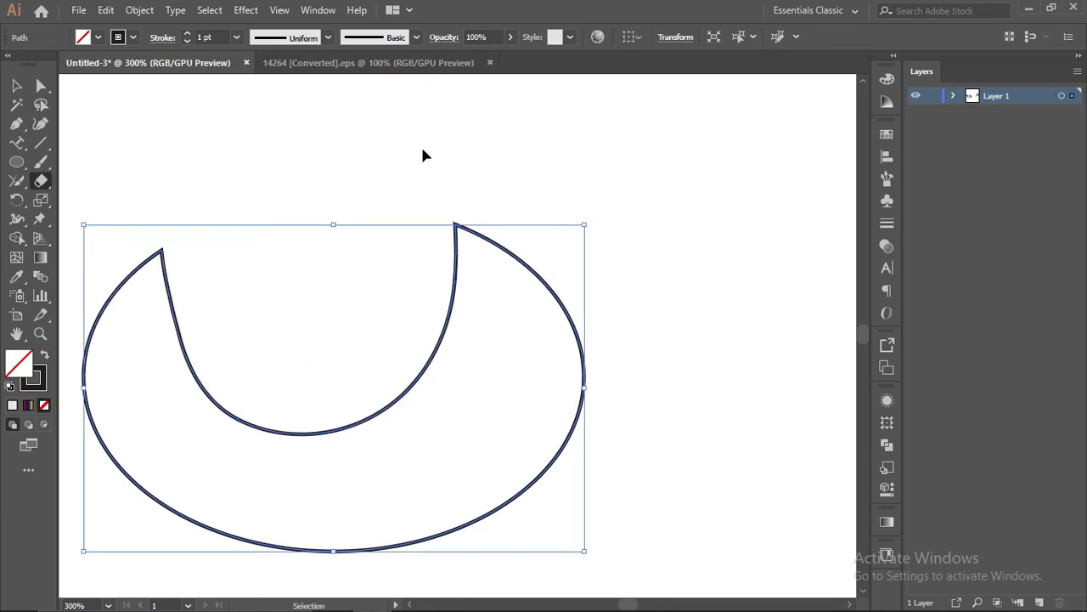
- Undo the eraser strokes together with the ellipse
key(ctrl+z)
key(ctrl+z)
key(ctrl+z)
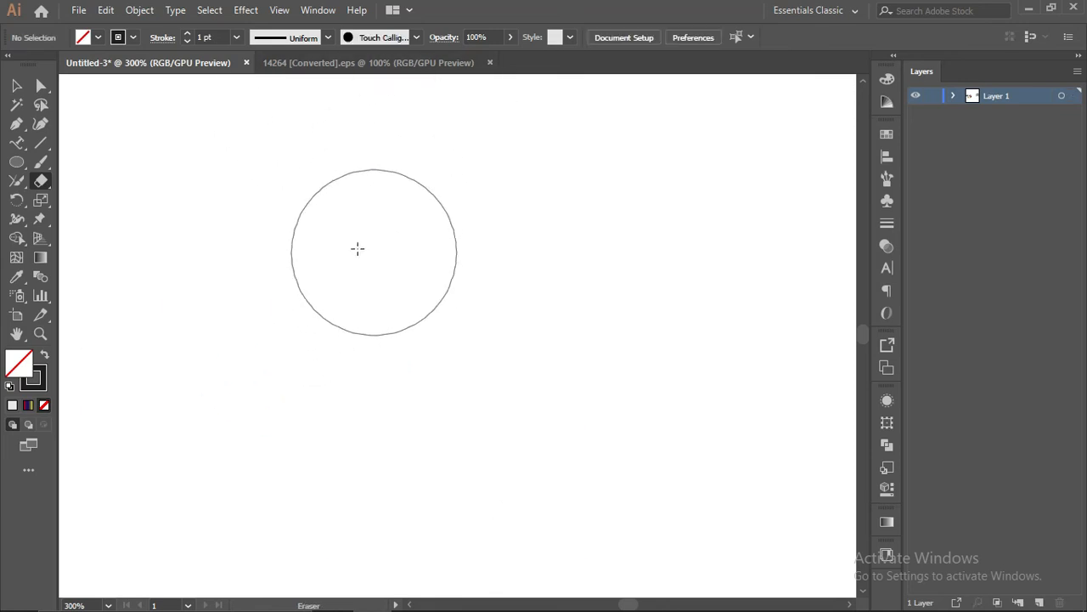
- Draw a nearly circular ellipse about 30 mm wide and erase a U-shaped notch through its upper edge
click(16, 162)
drag(342, 204, 623, 501)
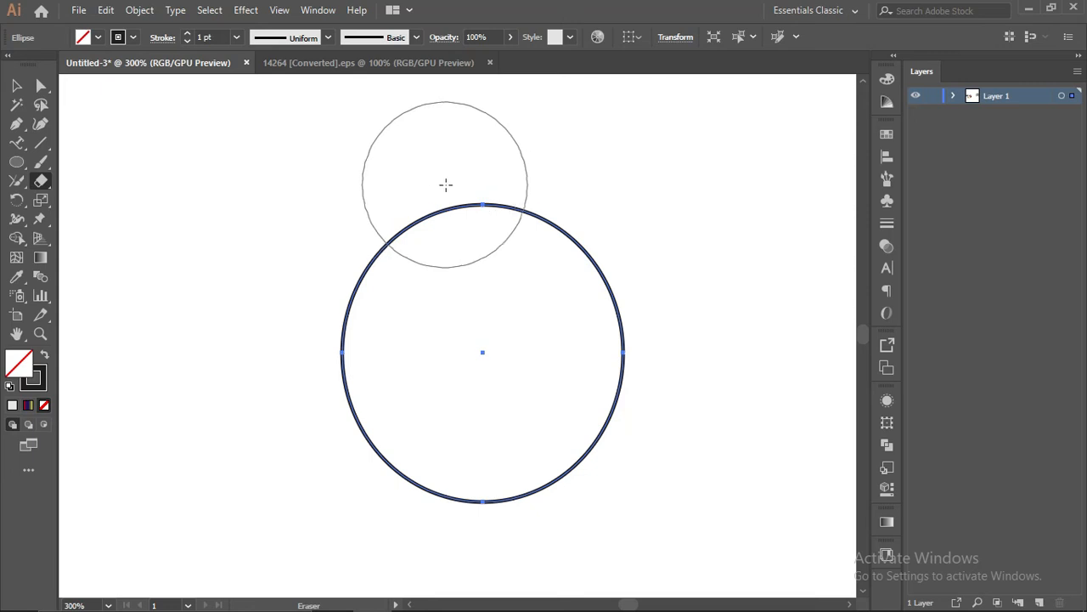
drag(470, 189, 490, 311)
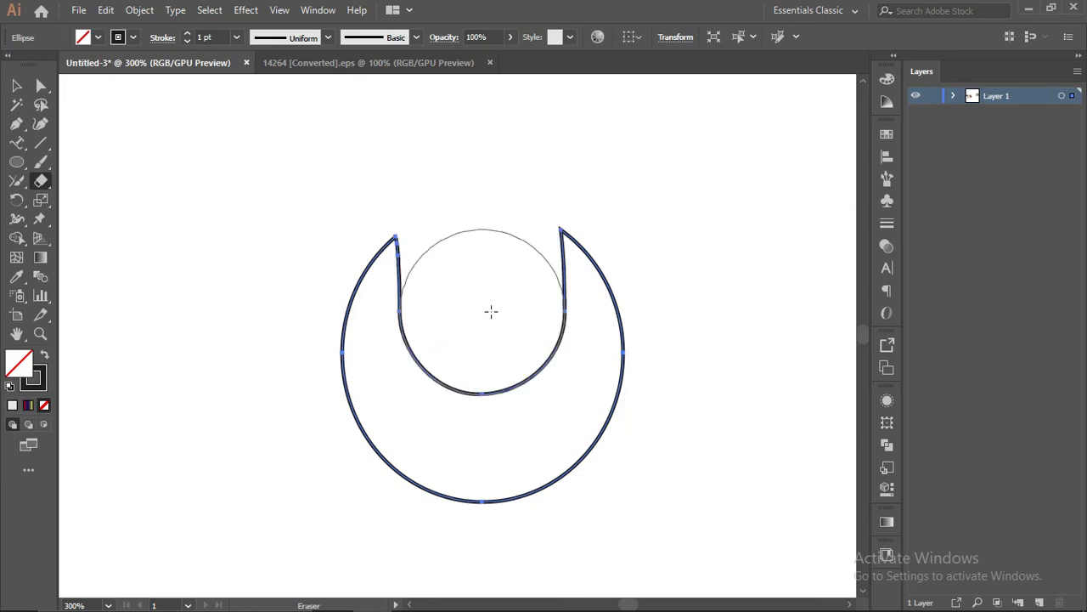
scroll(662, 271, down, 2)
scroll(722, 275, up, 2)
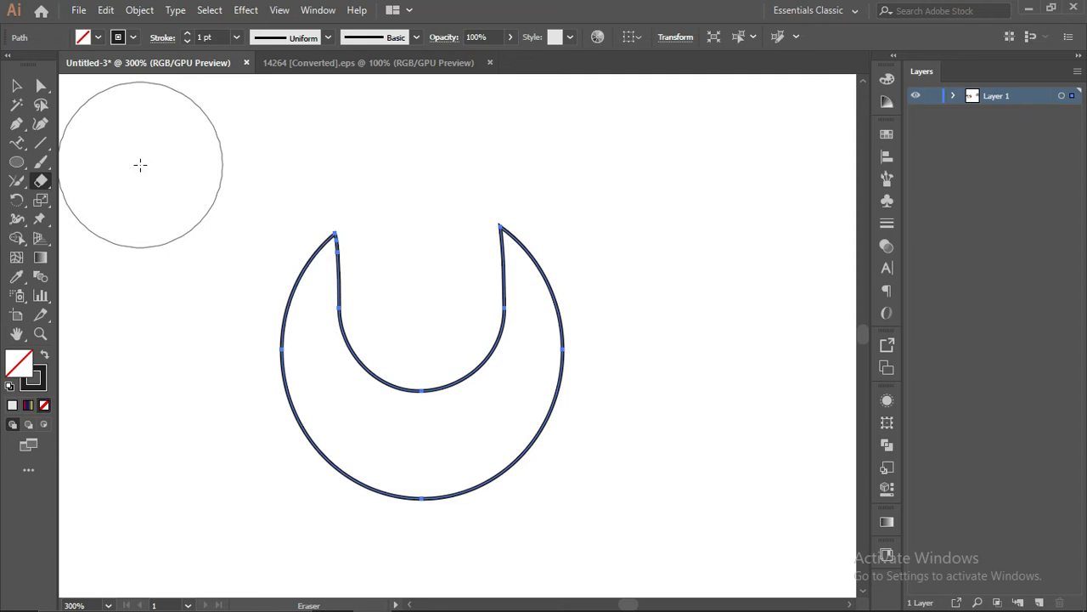
- Cut the notched shape's outline at its left tip with the Scissors tool
drag(40, 180, 72, 183)
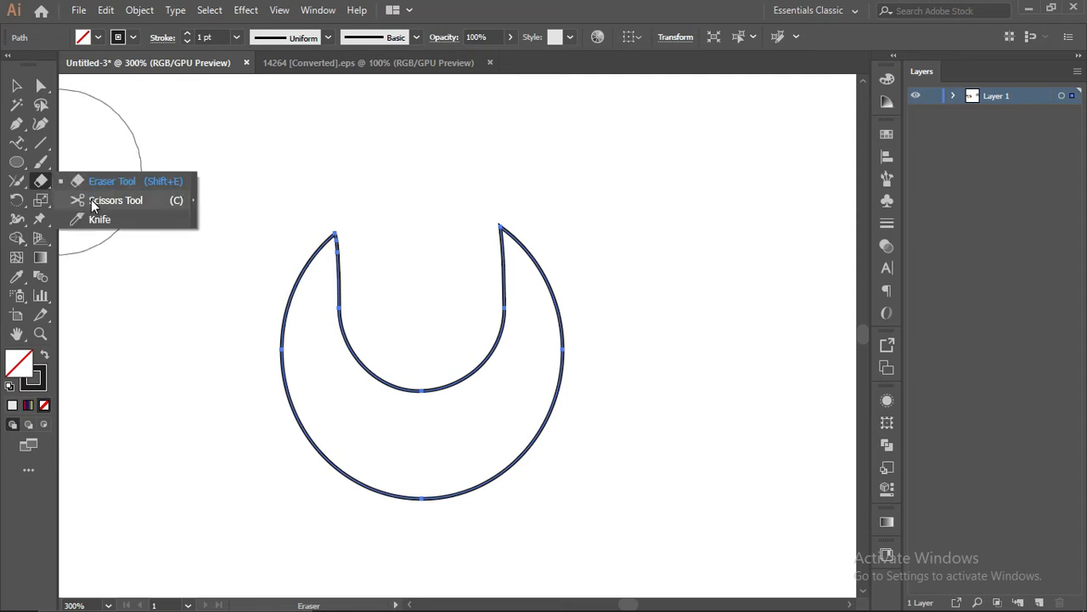
click(91, 200)
click(303, 256)
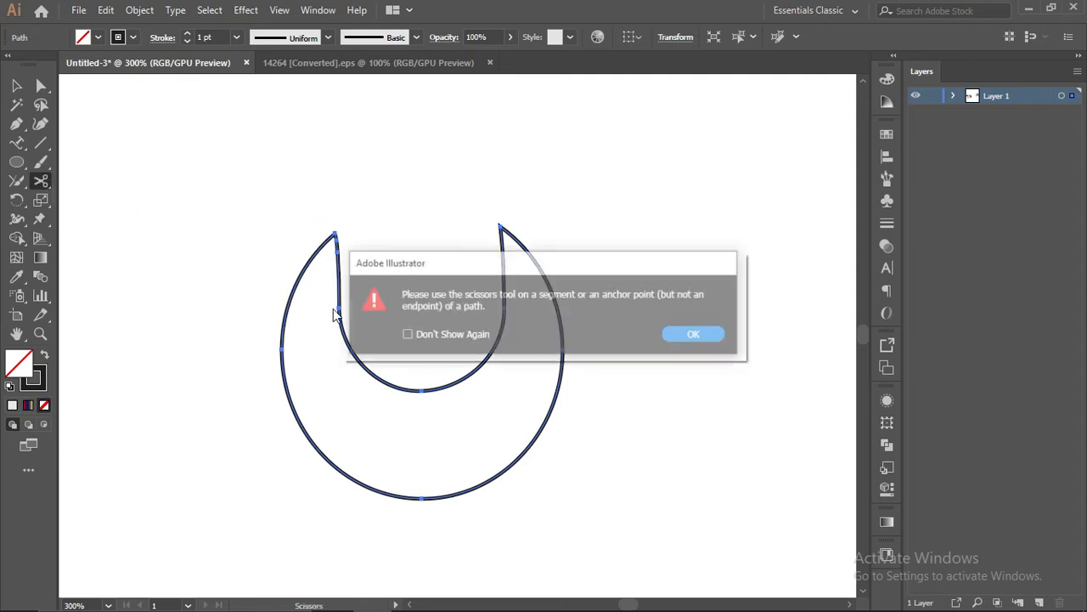
click(697, 336)
scroll(340, 261, up, 1)
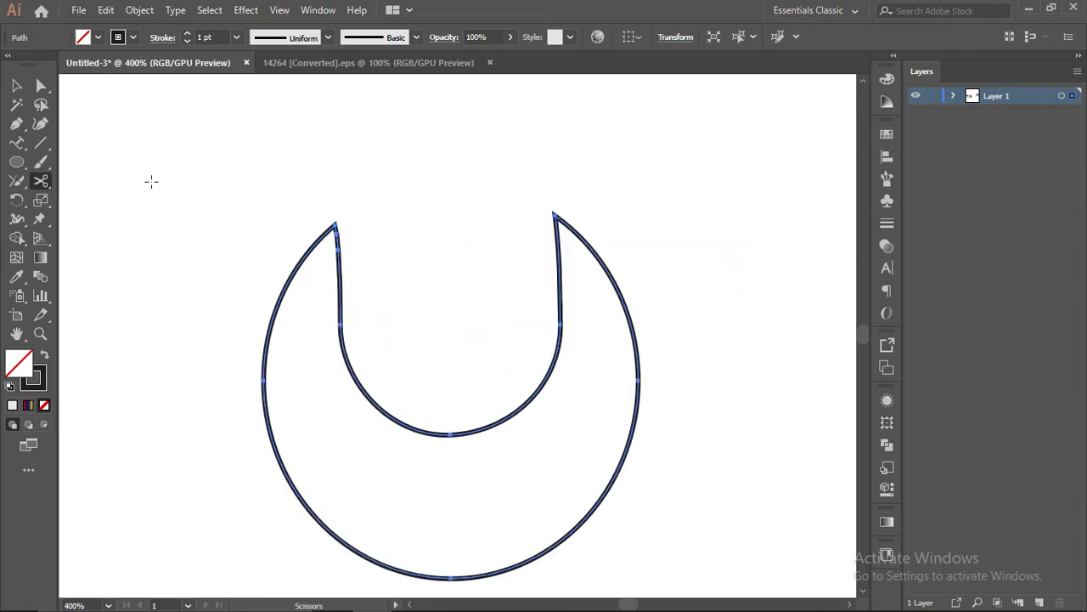
click(337, 222)
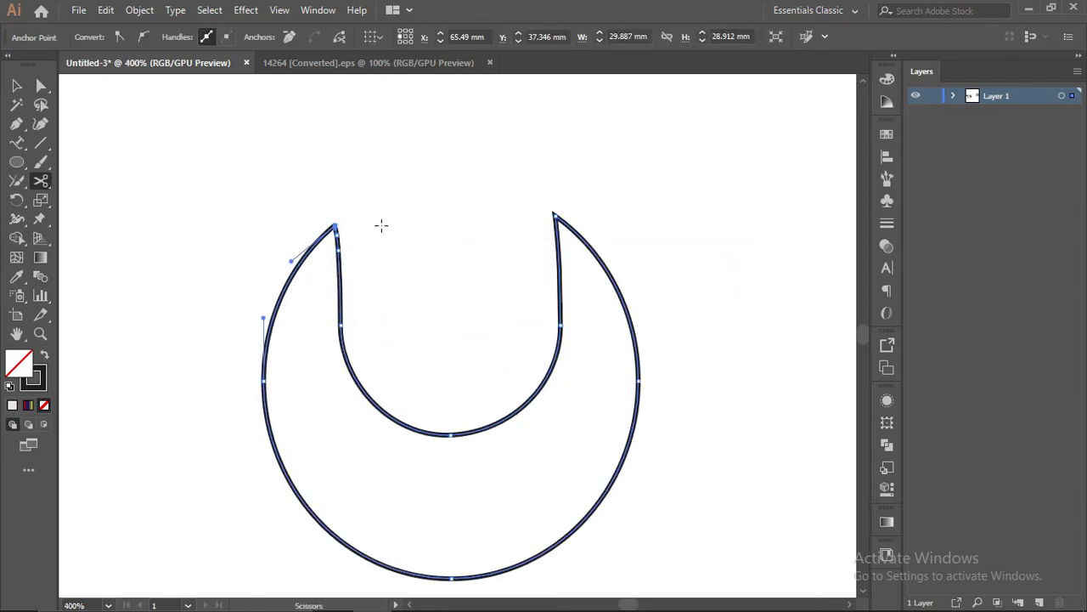
- Cut the outline at the anchor point just below the left tip to separate the short segment between them
scroll(360, 249, up, 5)
scroll(307, 195, up, 3)
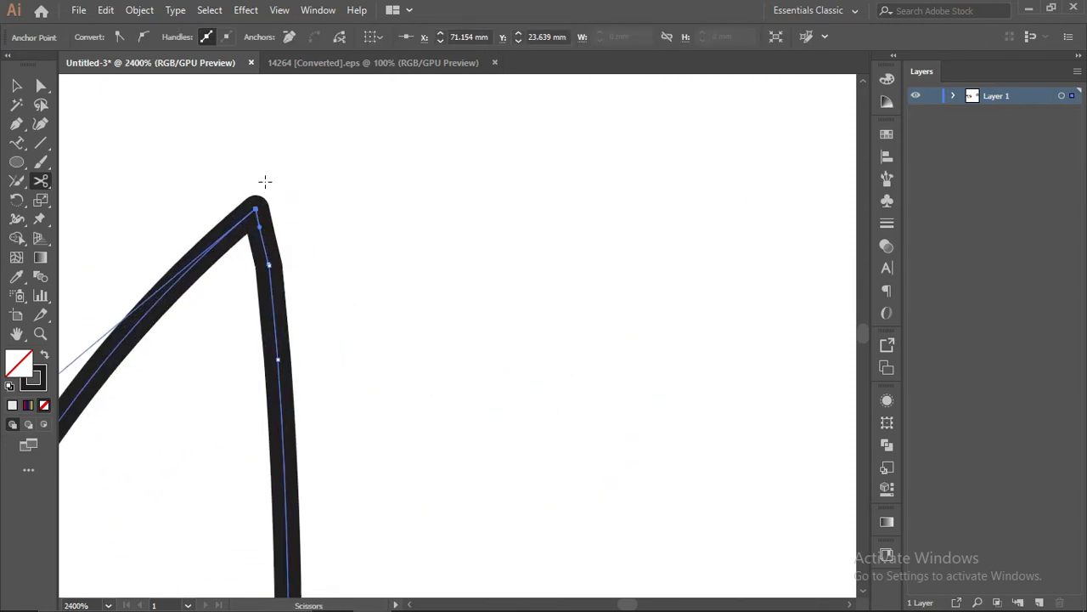
click(260, 194)
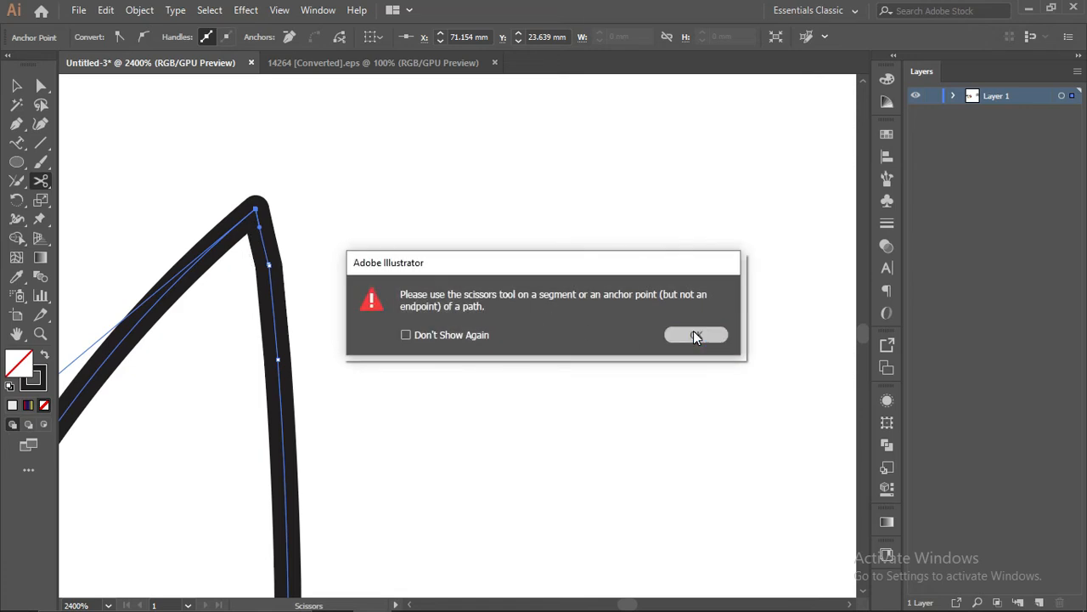
click(693, 334)
scroll(226, 250, up, 3)
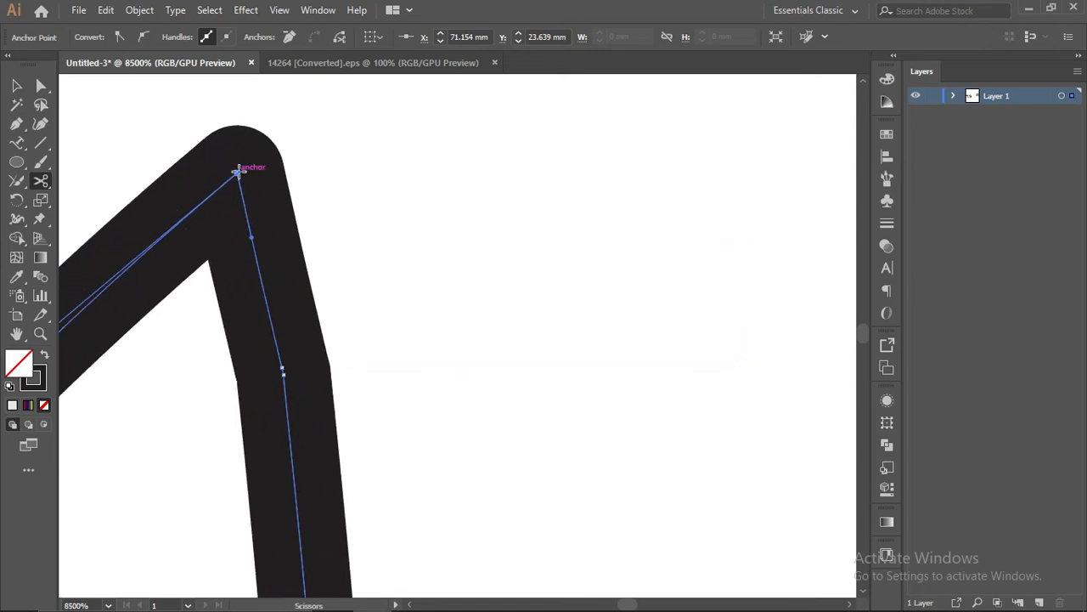
click(237, 172)
click(695, 337)
click(282, 365)
scroll(377, 343, down, 3)
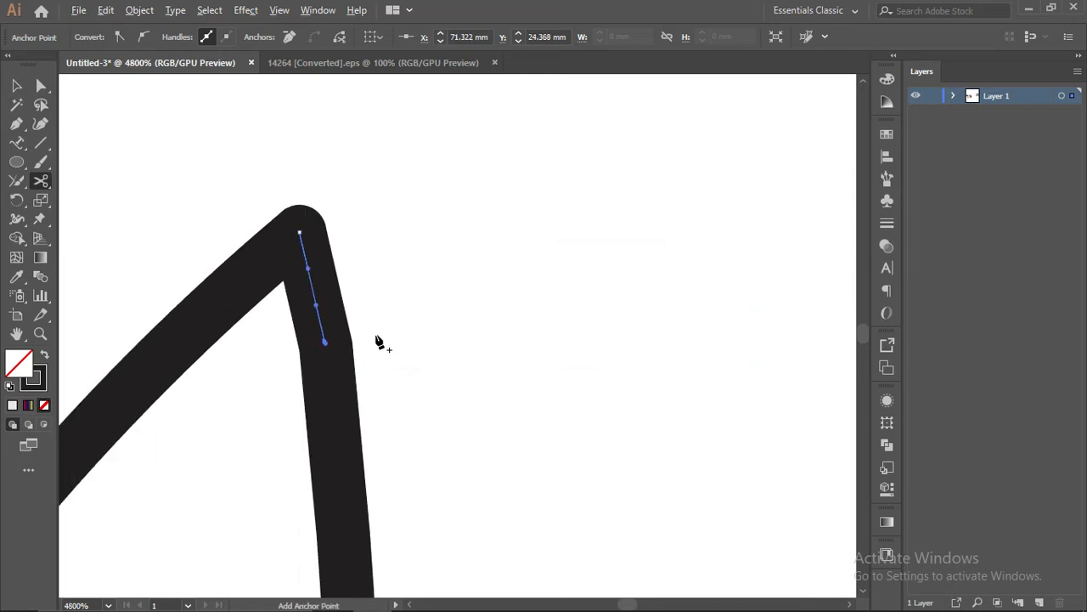
- Cut the notch's inner curve with the Scissors tool at a point on its lower right side
click(40, 180)
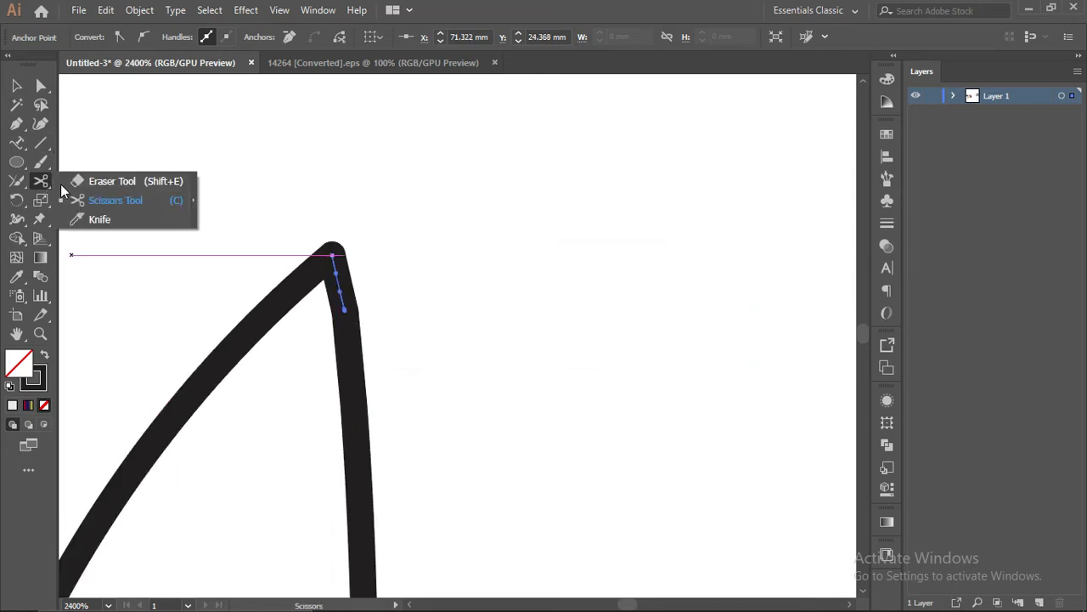
click(114, 207)
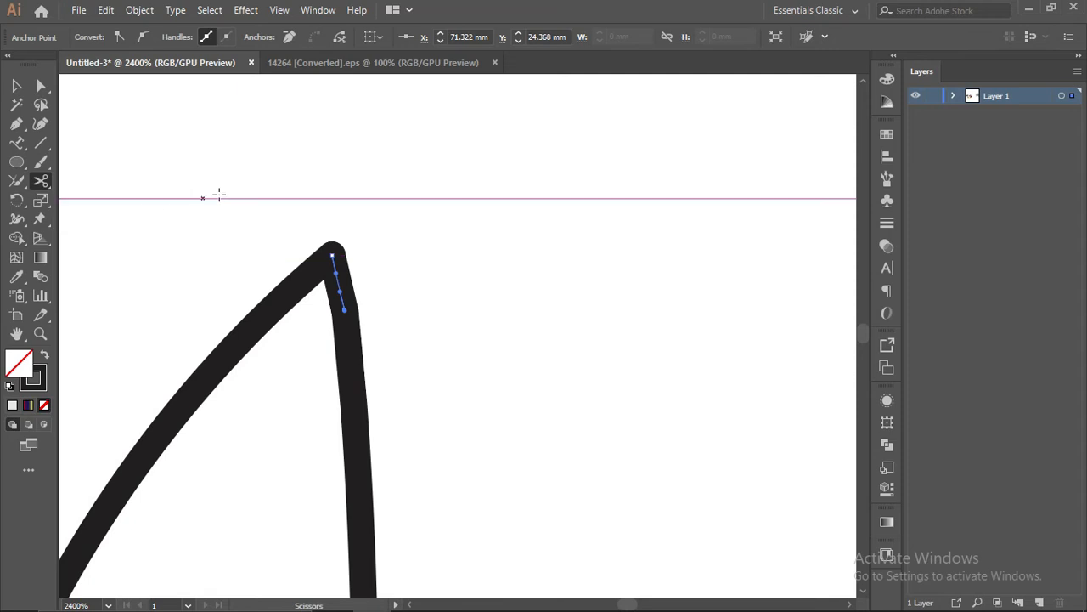
scroll(219, 195, down, 3)
scroll(524, 408, up, 4)
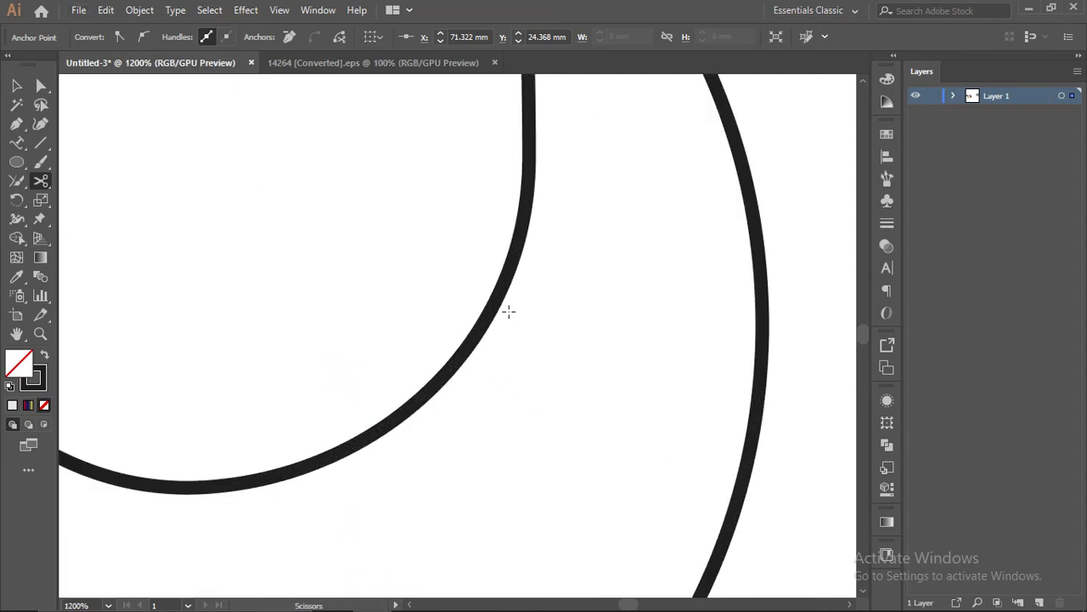
key(plus)
scroll(551, 277, up, 2)
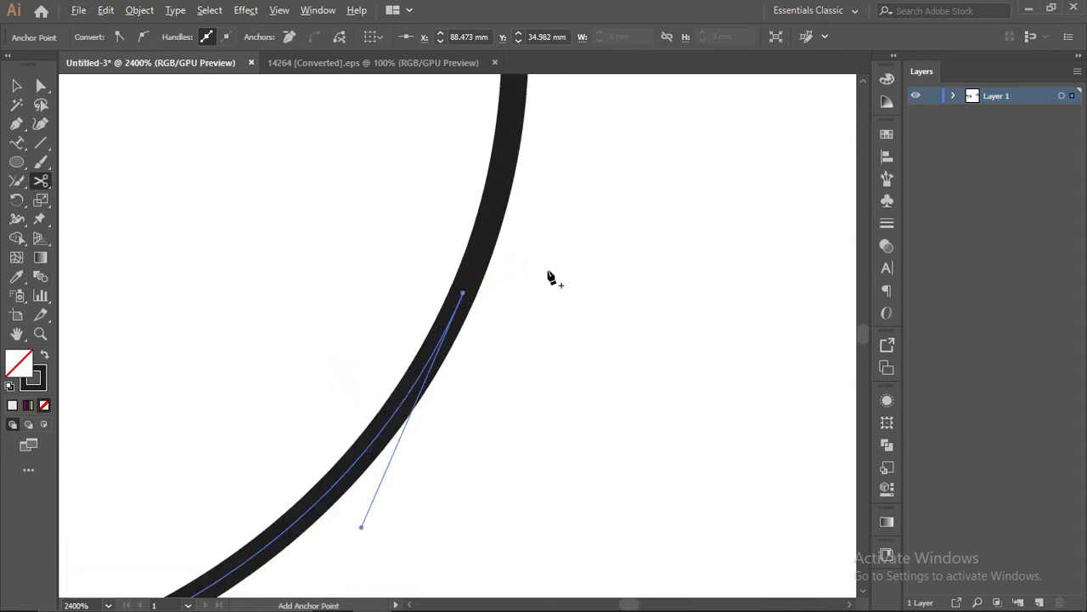
- Cut the notch's curve at a second point where it meets the straight right side and move the separated piece into the notch
scroll(482, 273, down, 2)
click(491, 168)
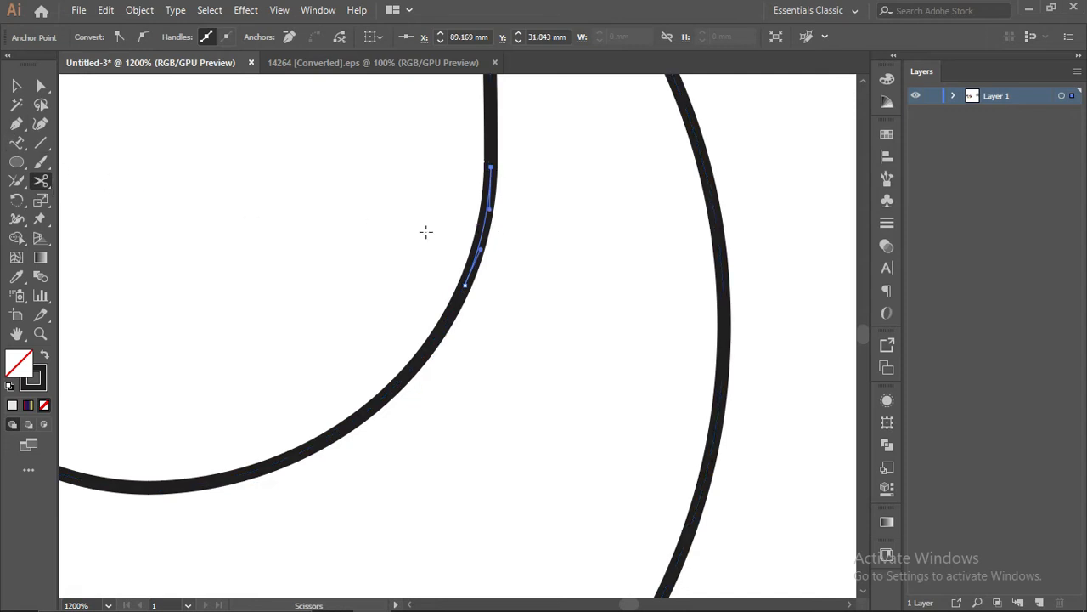
click(16, 84)
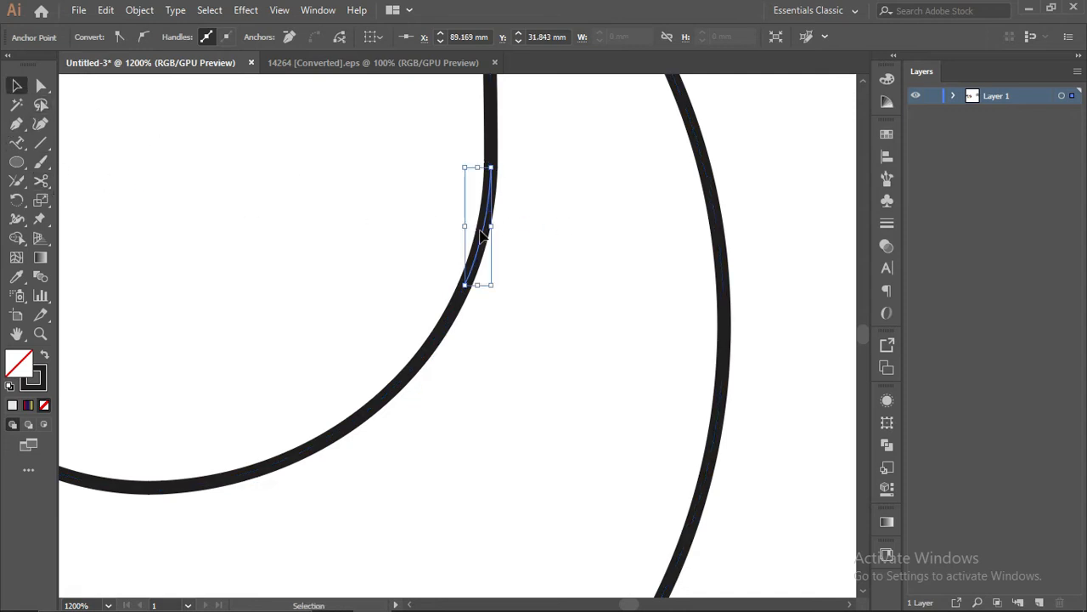
drag(484, 239, 350, 221)
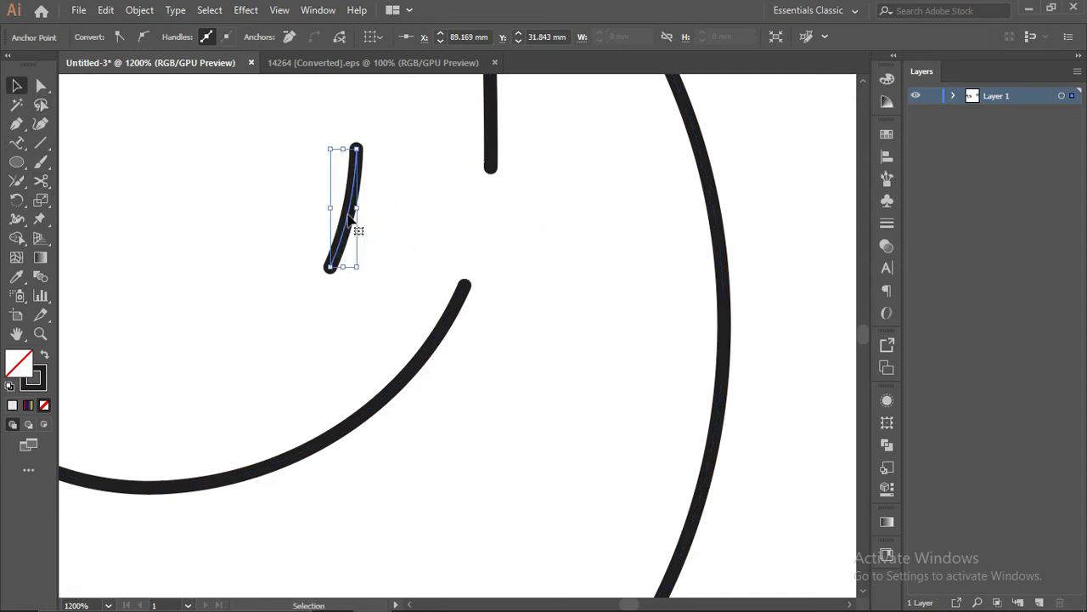
- Cut the notch's straight right side at two points with the Scissors tool
click(16, 180)
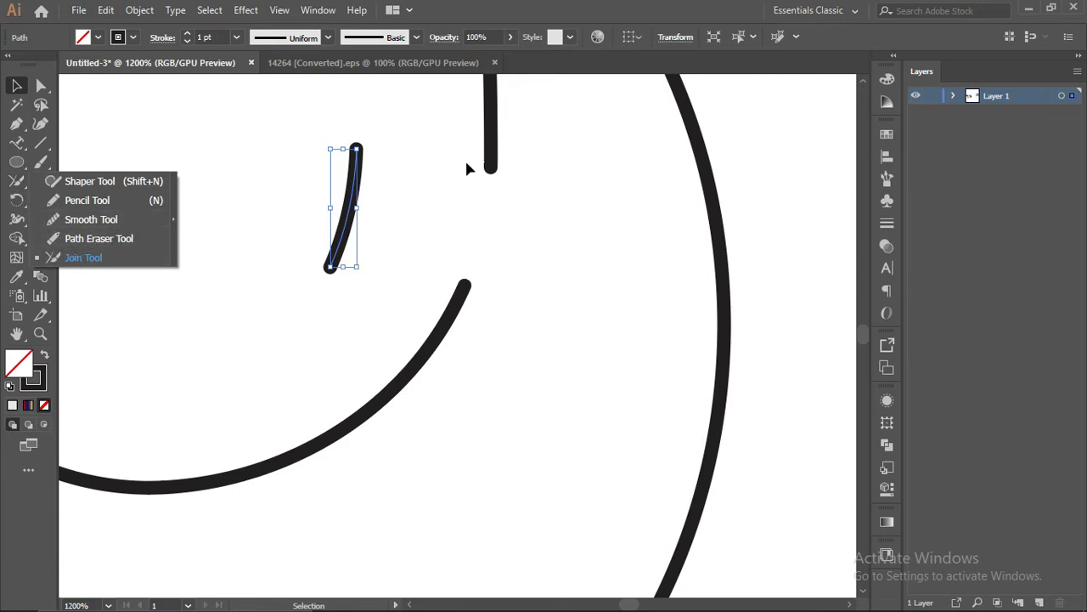
scroll(492, 170, up, 5)
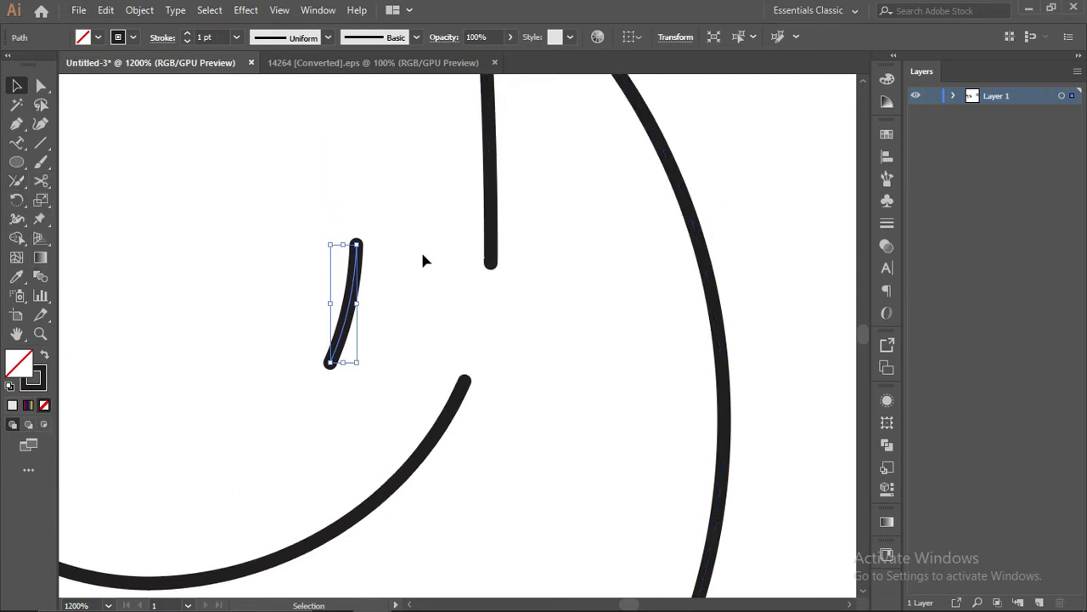
drag(40, 180, 109, 197)
click(491, 317)
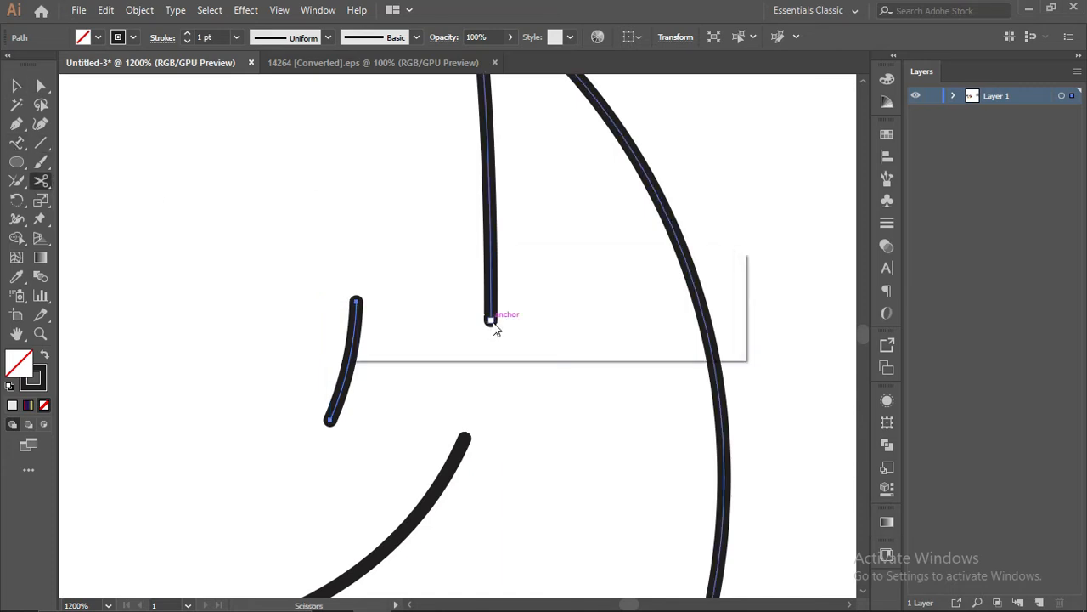
click(714, 337)
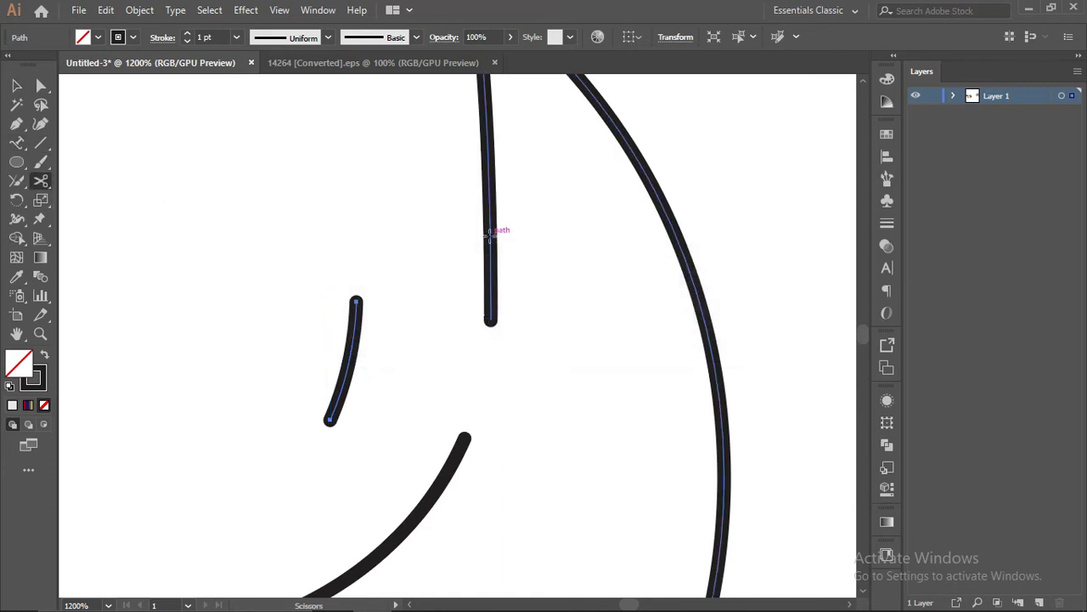
click(491, 240)
scroll(505, 239, up, 3)
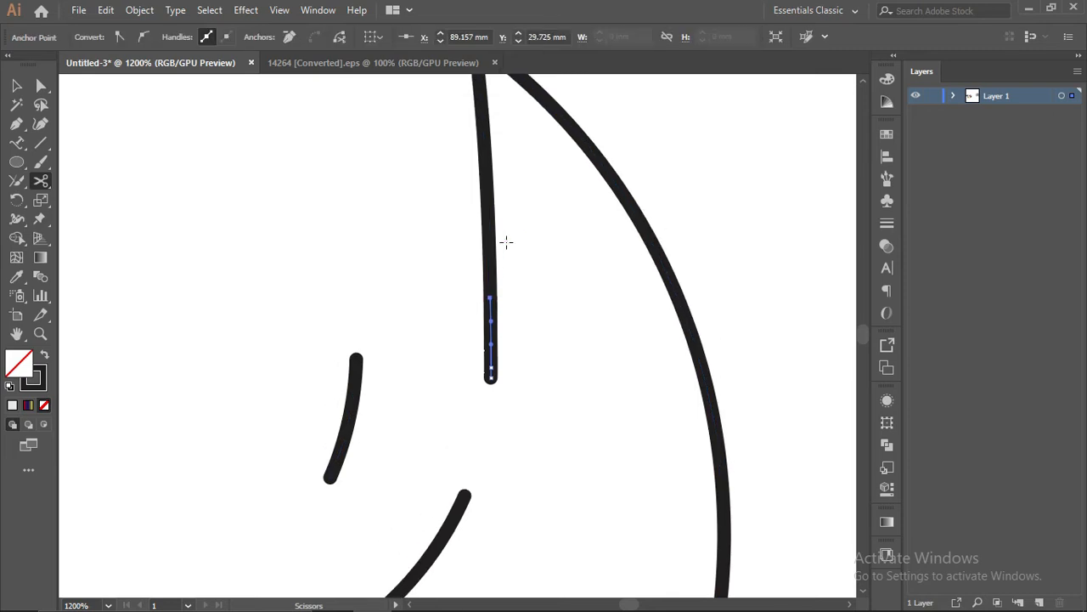
click(487, 166)
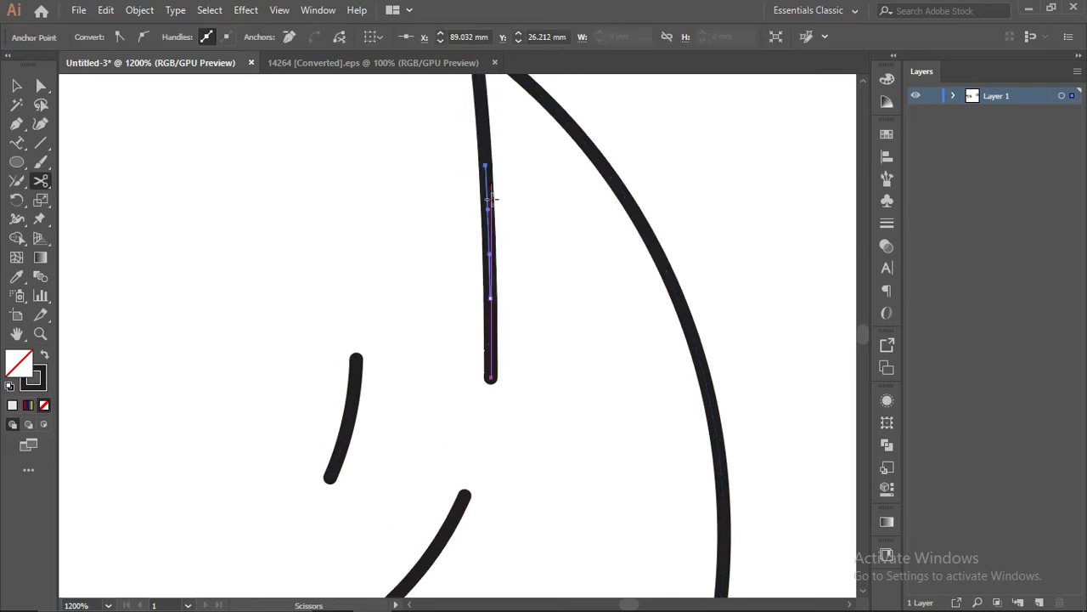
- Move the separated straight piece left into the notch and deselect it
click(16, 87)
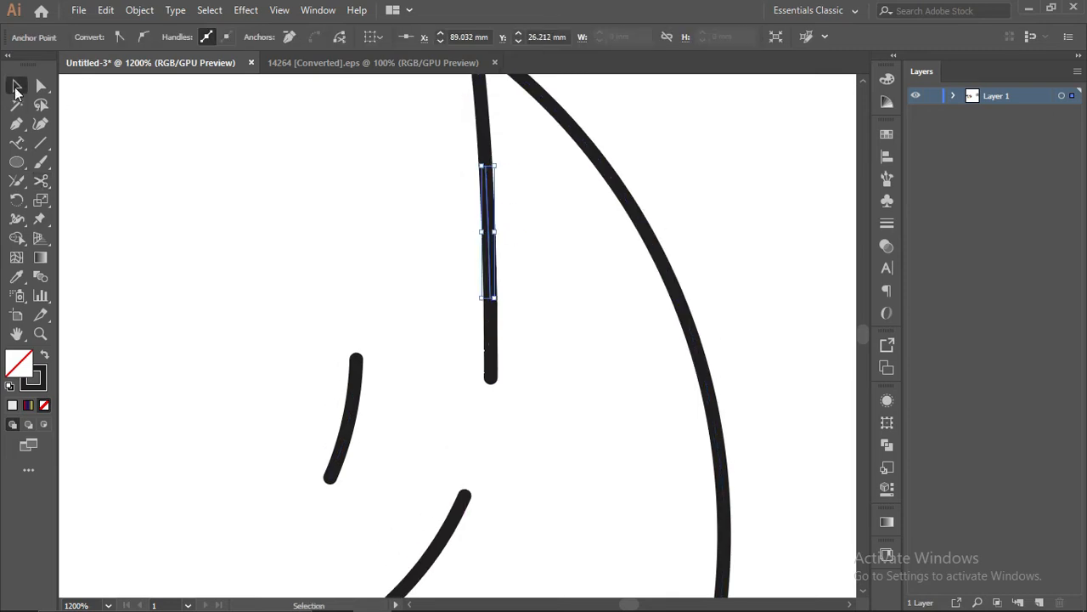
drag(495, 244, 322, 244)
click(552, 244)
- Cut the circle's outer outline with the Scissors tool at its lower left and at its bottom anchor point
scroll(487, 250, down, 2)
scroll(487, 252, down, 3)
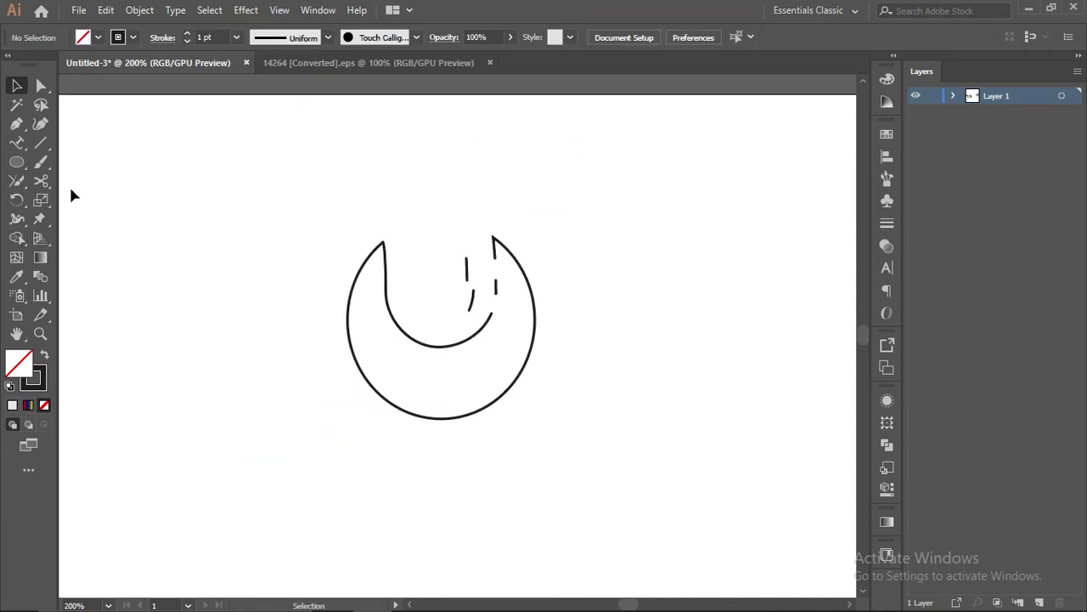
click(41, 180)
scroll(417, 401, up, 2)
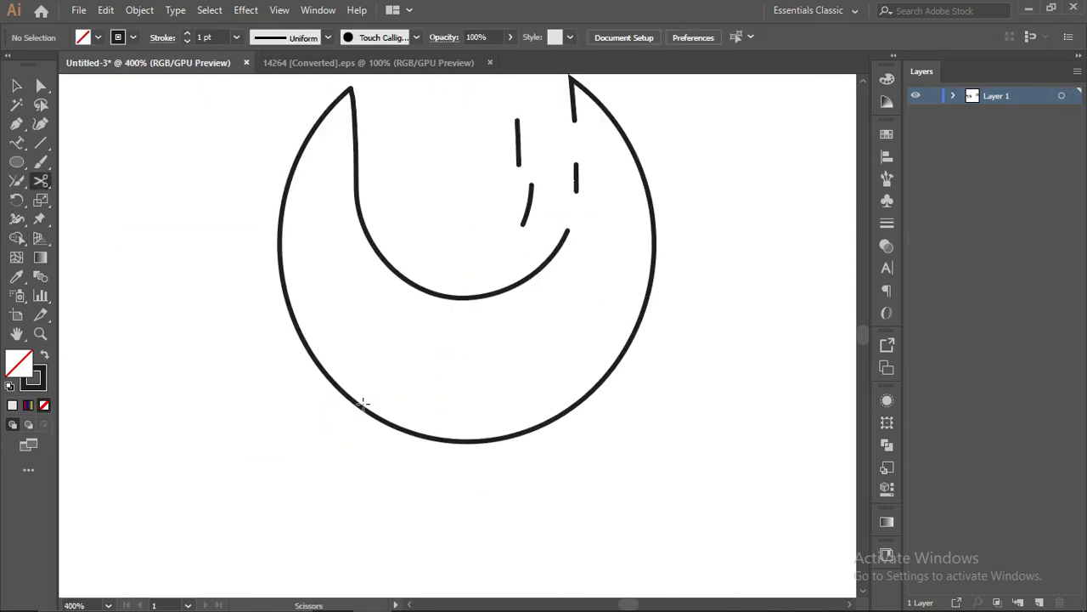
click(362, 403)
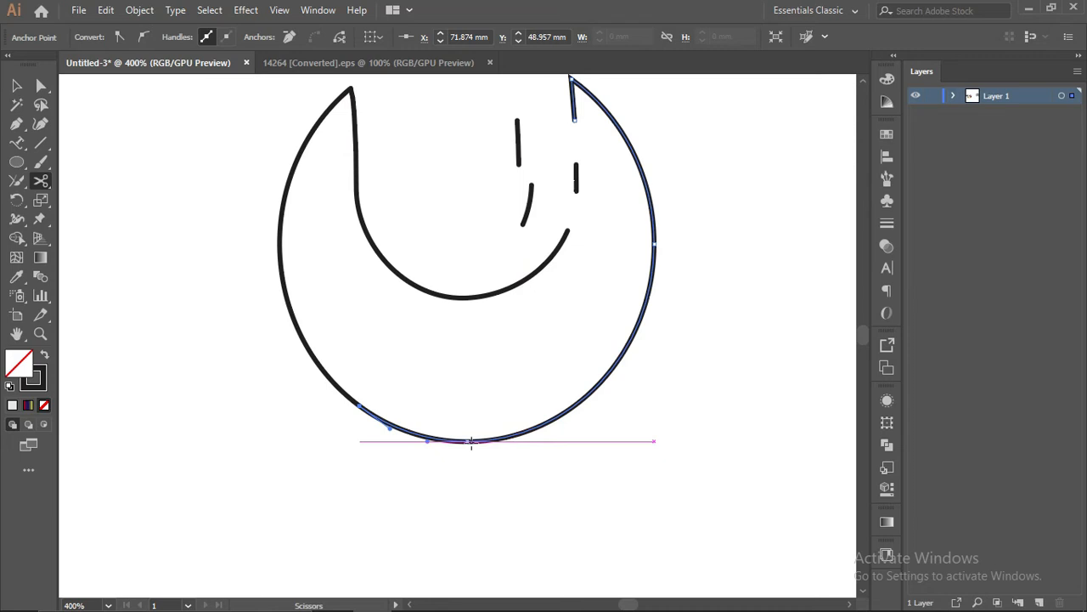
click(471, 441)
- Move the separated bottom arc down and to the left, away from the circle
click(15, 86)
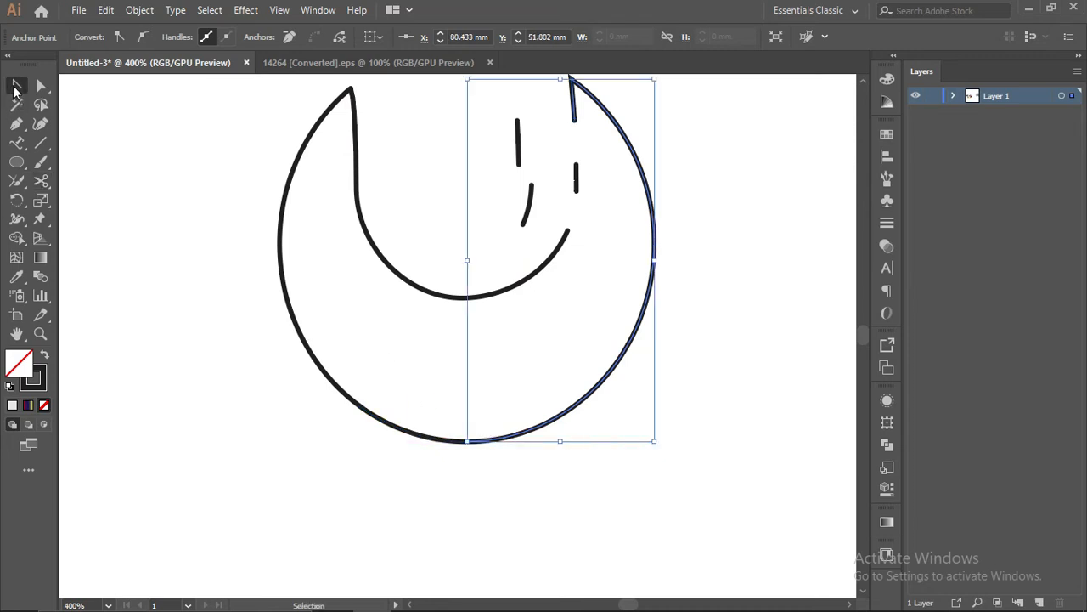
click(442, 448)
drag(430, 442, 384, 502)
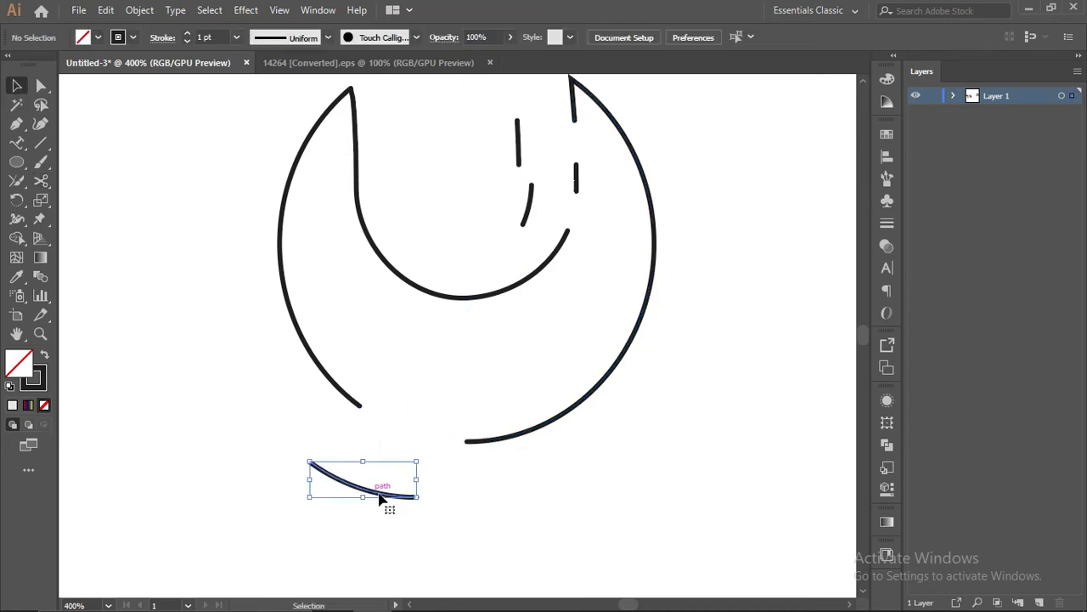
- Cut the left side of the circle's outer outline at several points with the Scissors tool, from the lower left upward
drag(40, 180, 83, 193)
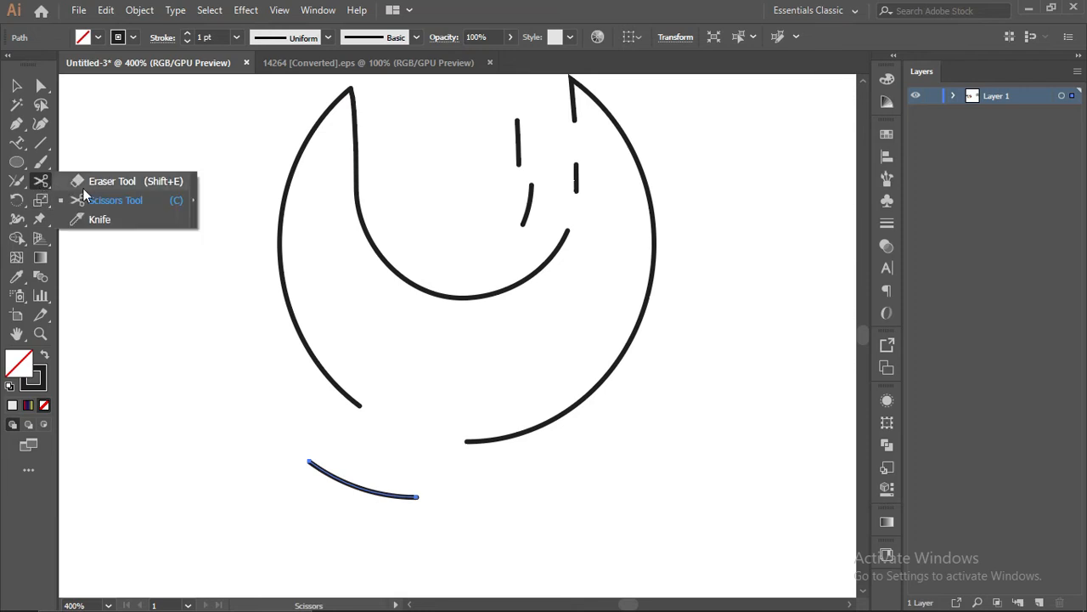
click(308, 350)
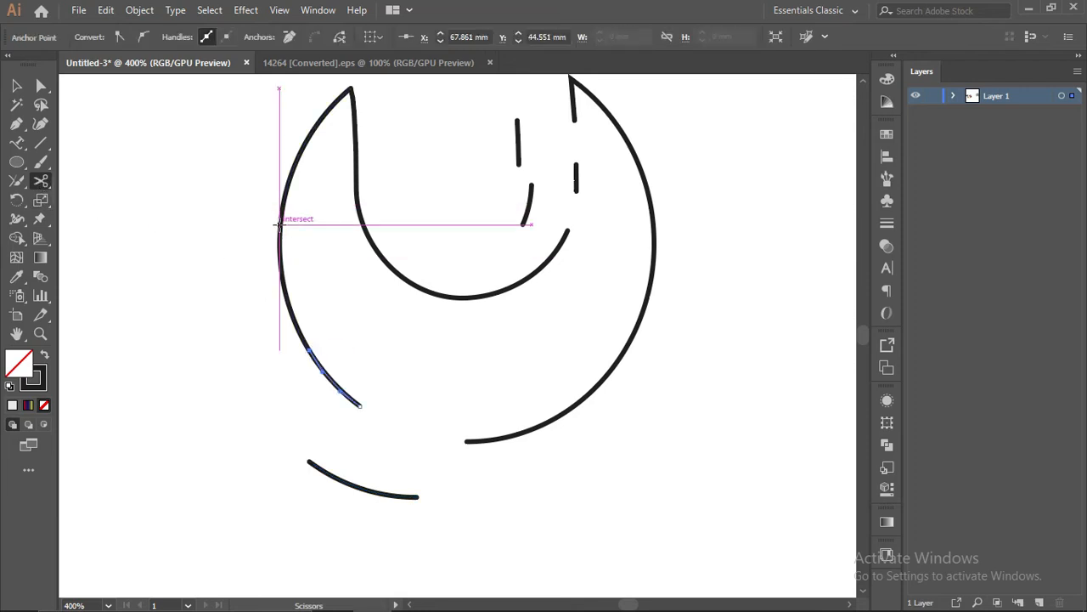
click(280, 222)
click(690, 334)
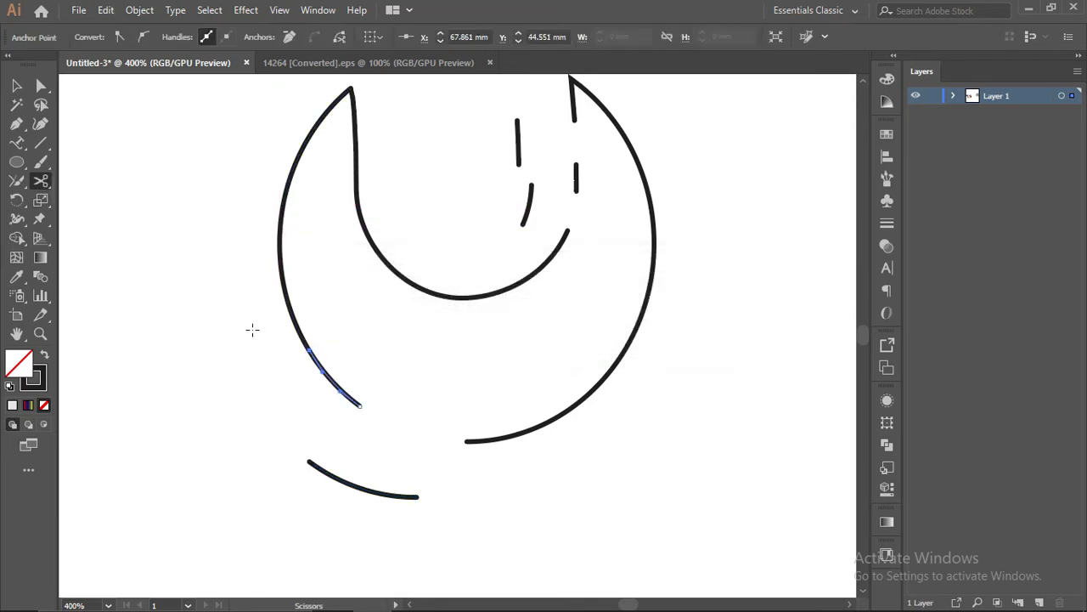
click(286, 294)
click(280, 228)
click(298, 157)
- Move the middle-left and lower-left arc pieces outward to the lower left of the circle and deselect them
click(17, 85)
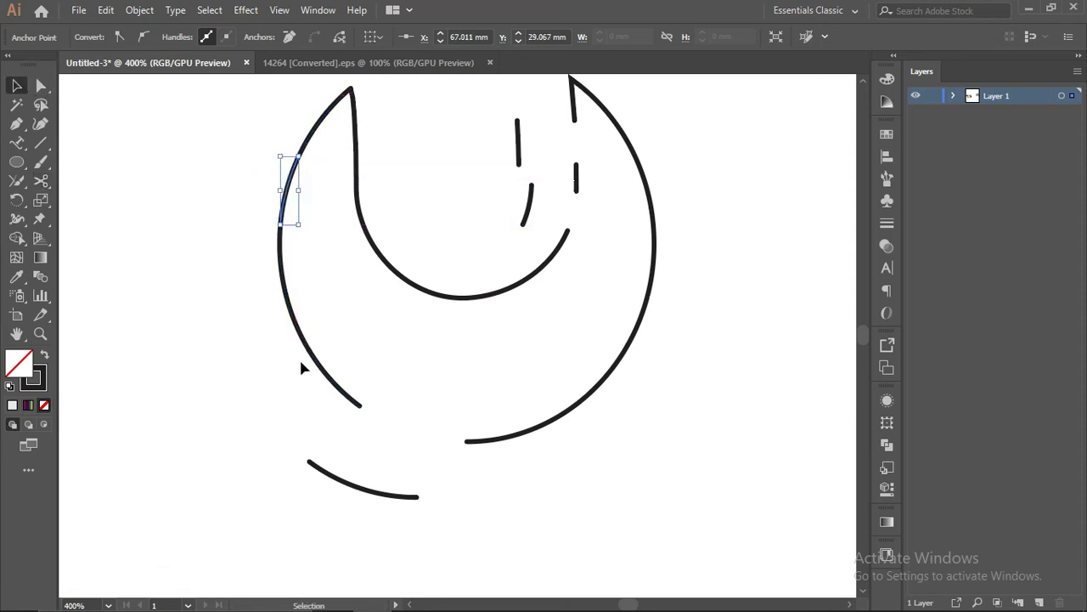
click(333, 381)
drag(284, 285, 219, 348)
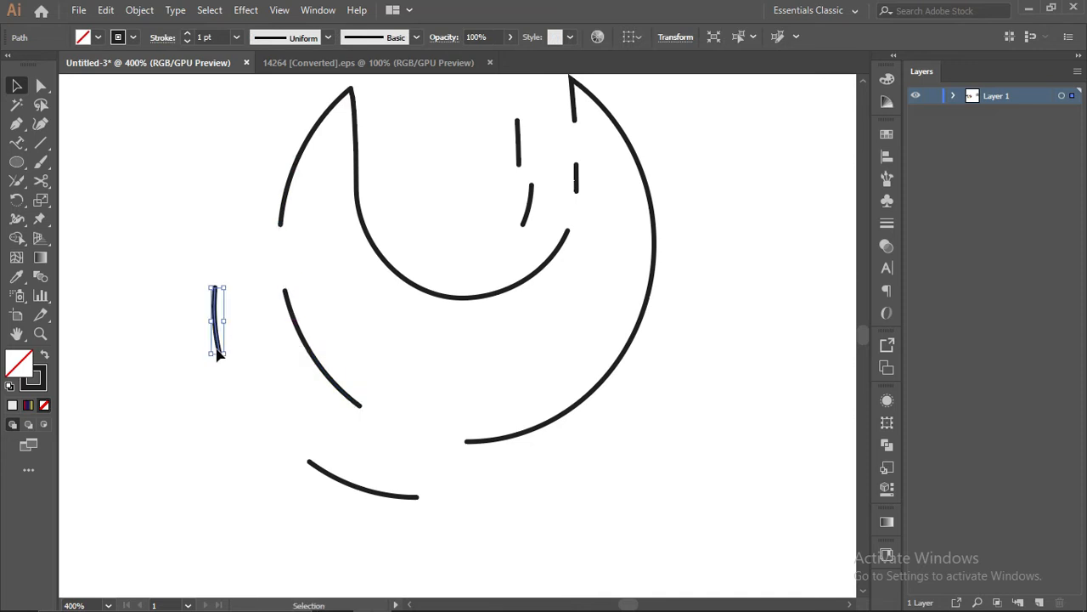
shift+click(297, 321)
click(344, 382)
drag(340, 388, 257, 422)
click(192, 276)
- Try to slice the open outline near the shape's upper-left arc with the Knife tool
click(41, 181)
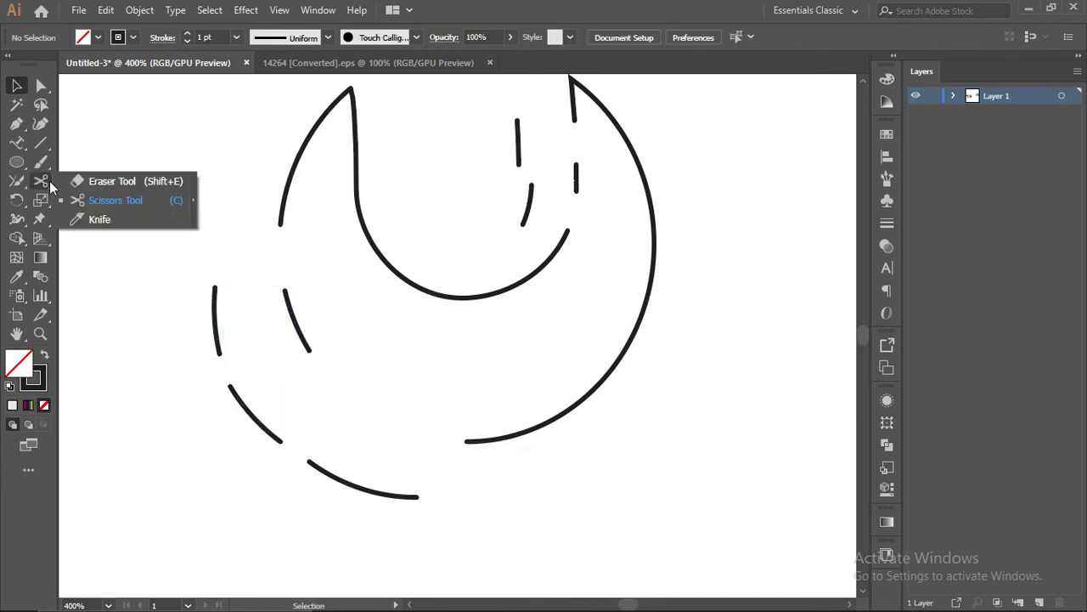
click(89, 217)
scroll(282, 200, up, 3)
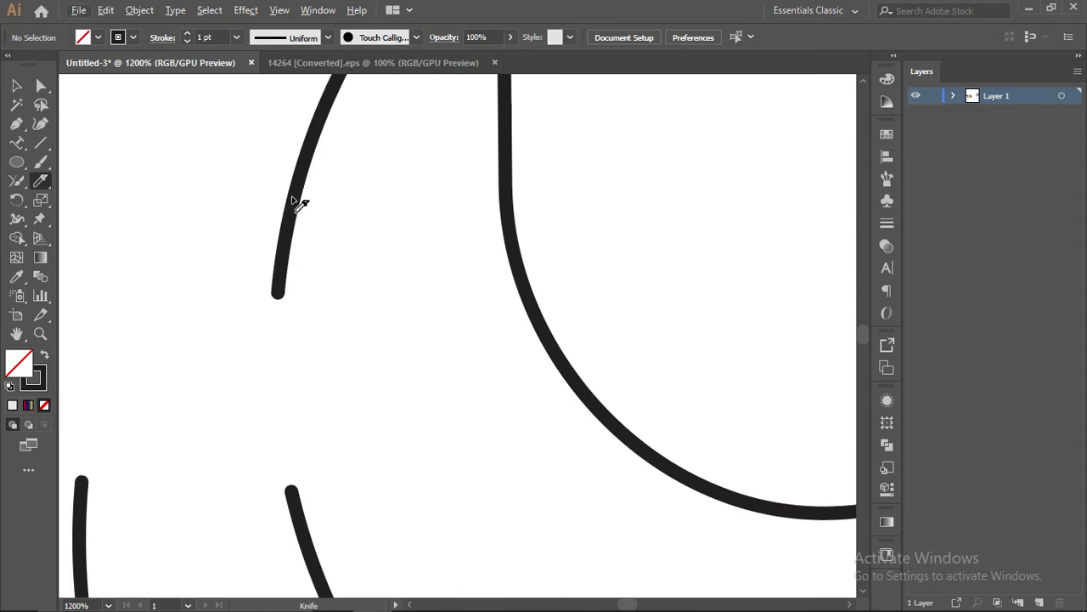
scroll(327, 201, up, 2)
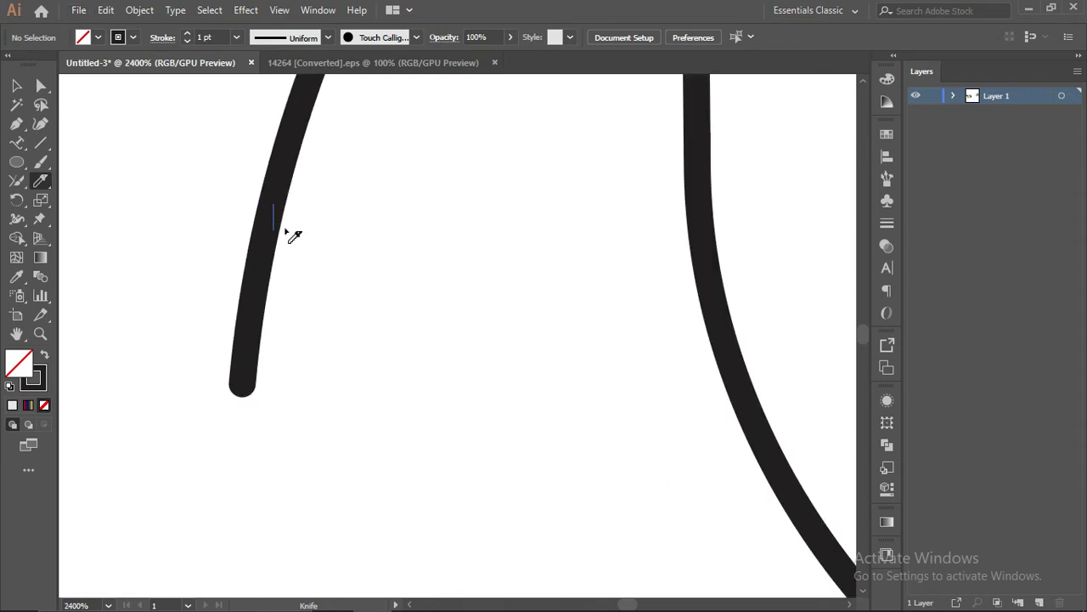
scroll(289, 225, up, 3)
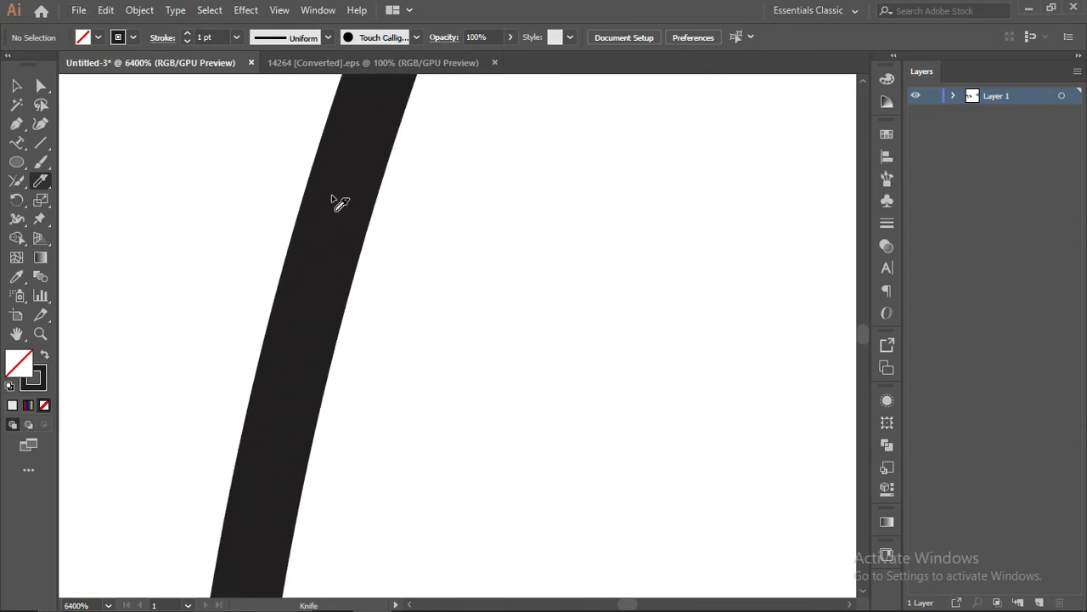
scroll(414, 221, down, 6)
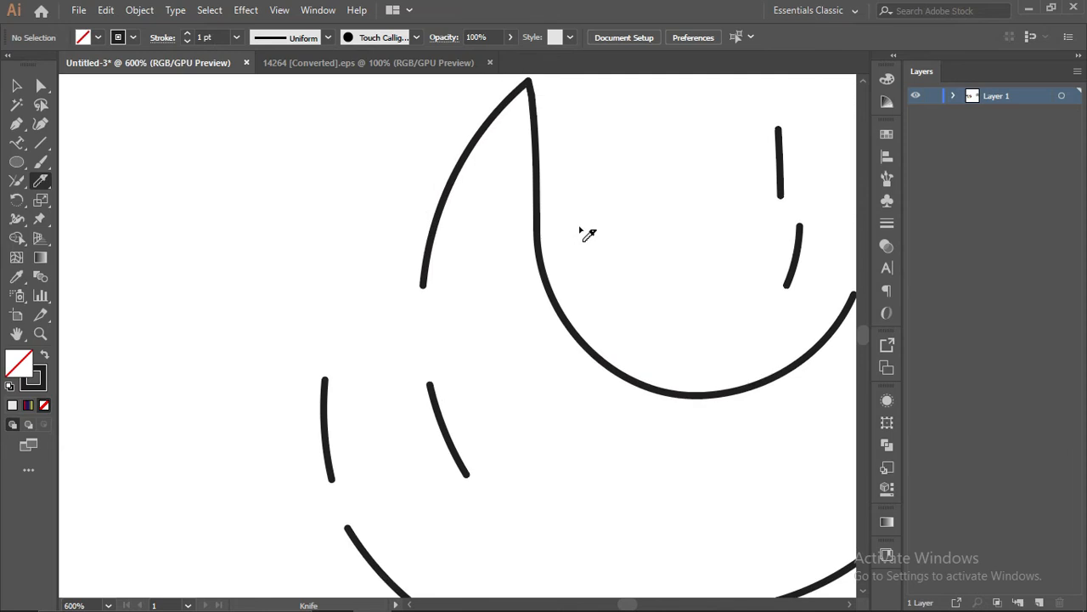
drag(569, 228, 418, 357)
key(v)
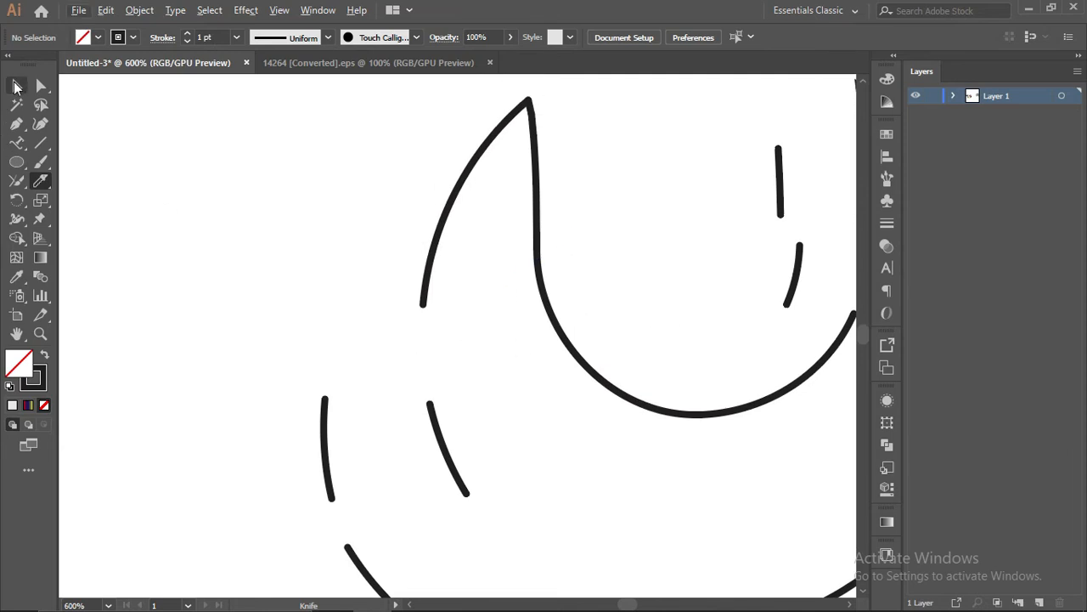
- Try to slice the left side of the notch's inner curve with the Knife tool
scroll(661, 316, up, 3)
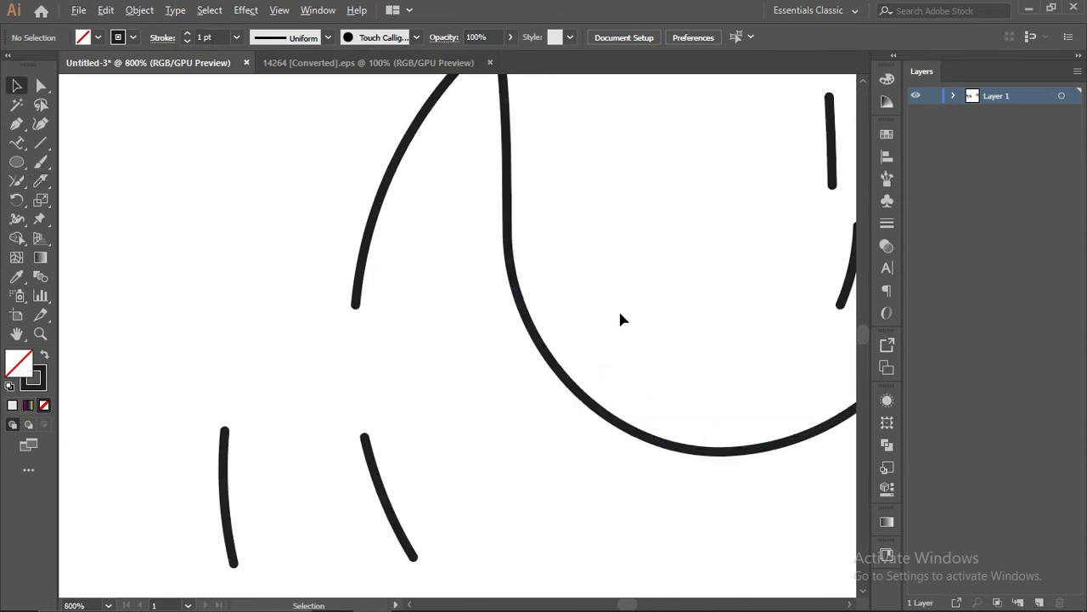
click(520, 378)
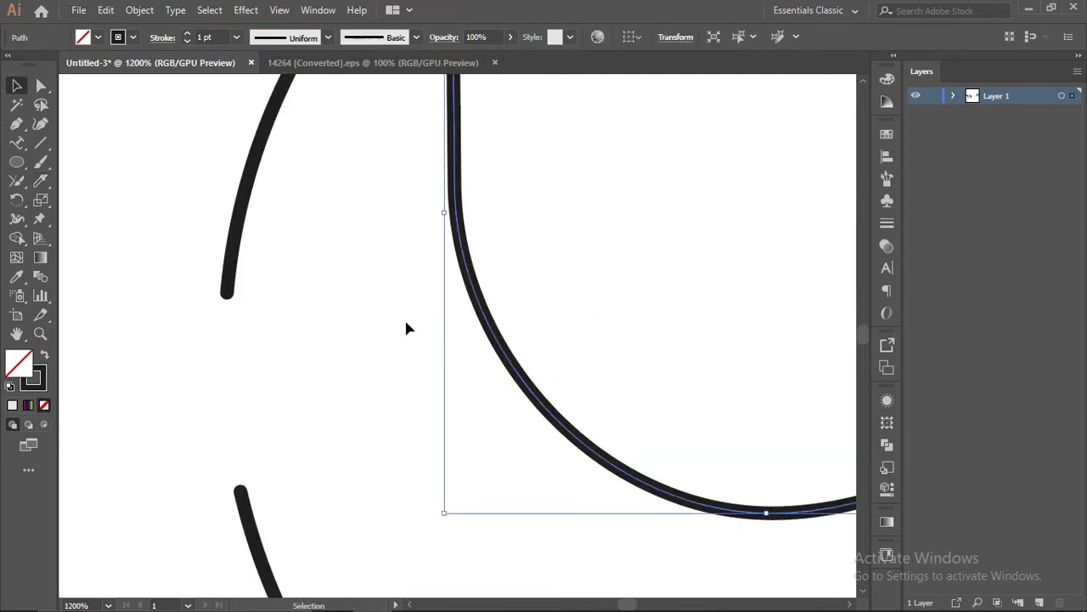
click(41, 183)
ctrl+click(476, 385)
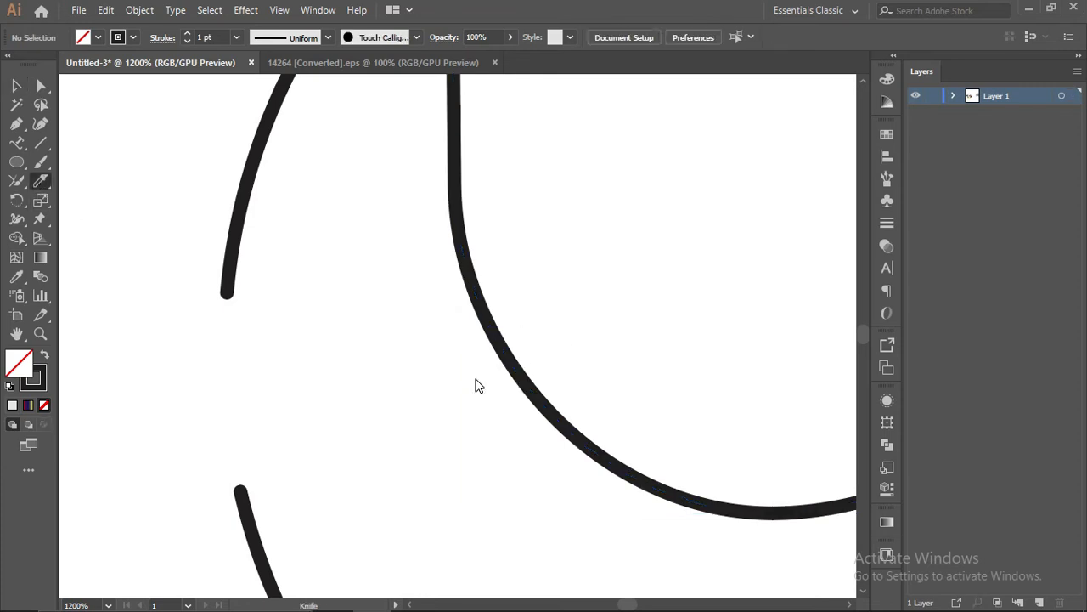
drag(462, 200, 481, 221)
scroll(462, 254, down, 3)
scroll(595, 273, up, 1)
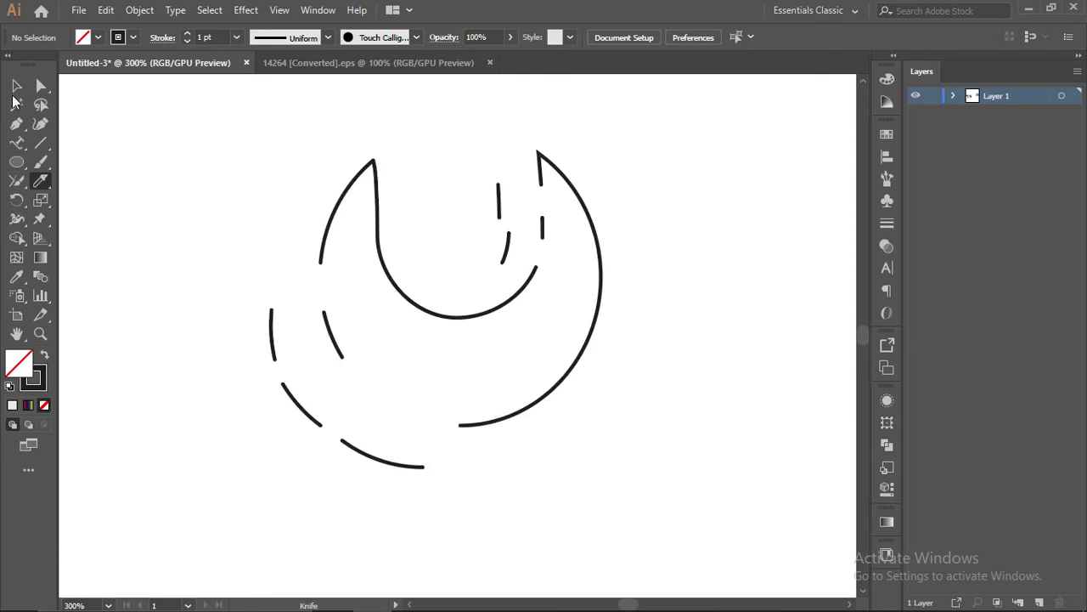
click(17, 86)
click(17, 181)
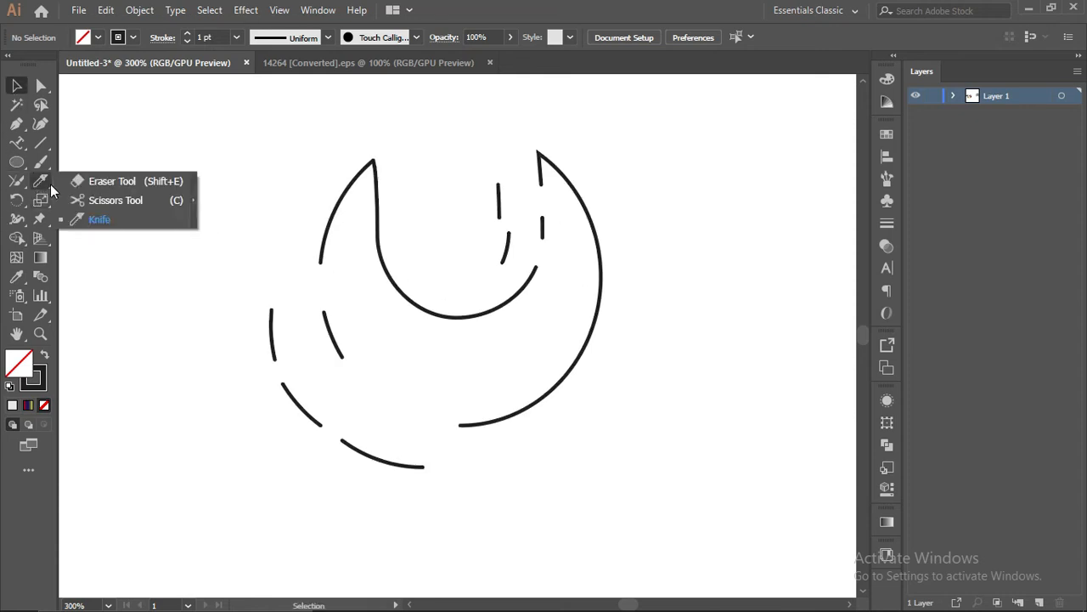
click(17, 181)
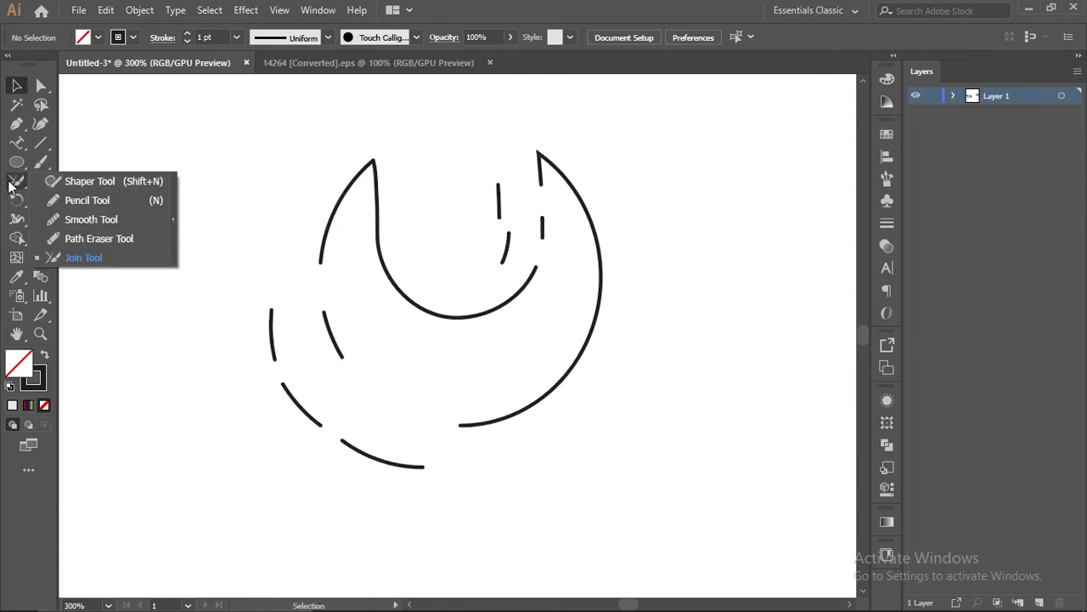
click(93, 257)
- Select all the cut circle and notch pieces on the artboard and delete them
click(14, 86)
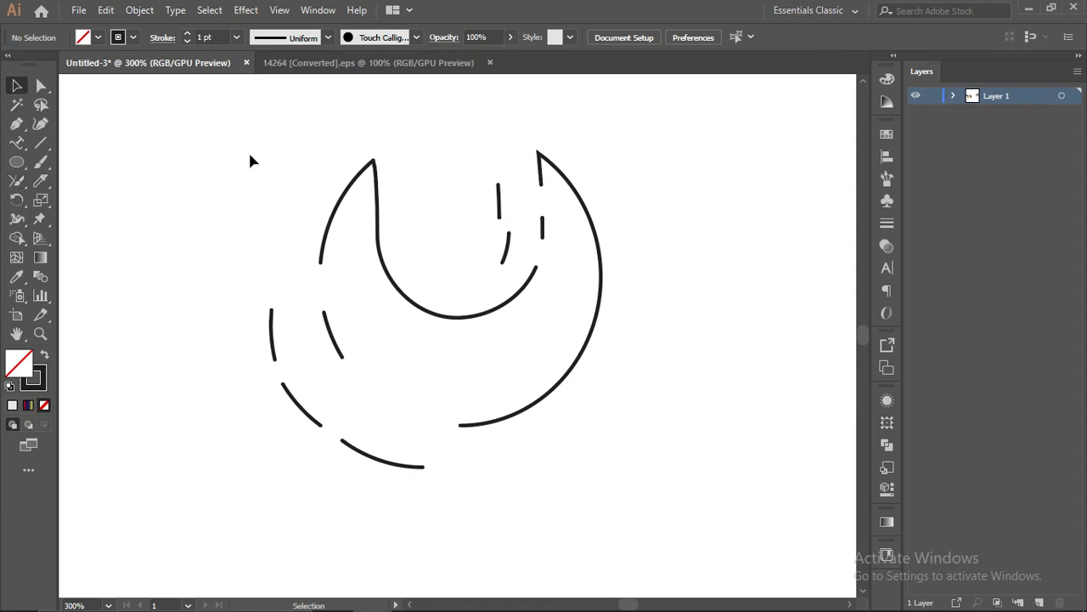
drag(250, 160, 592, 509)
key(Delete)
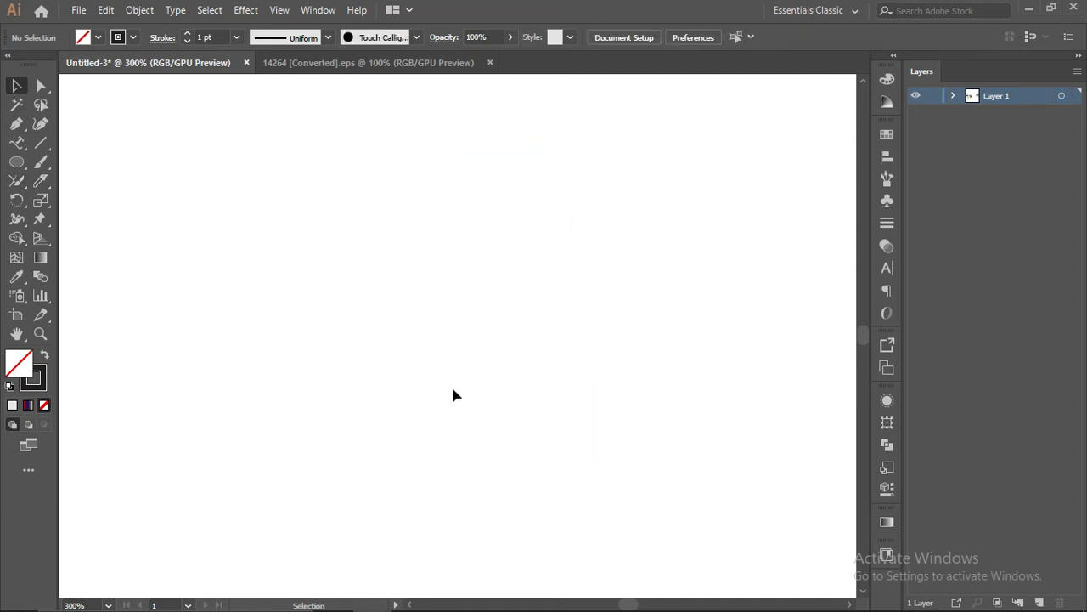
scroll(453, 395, down, 5)
scroll(767, 410, down, 1)
scroll(758, 401, up, 1)
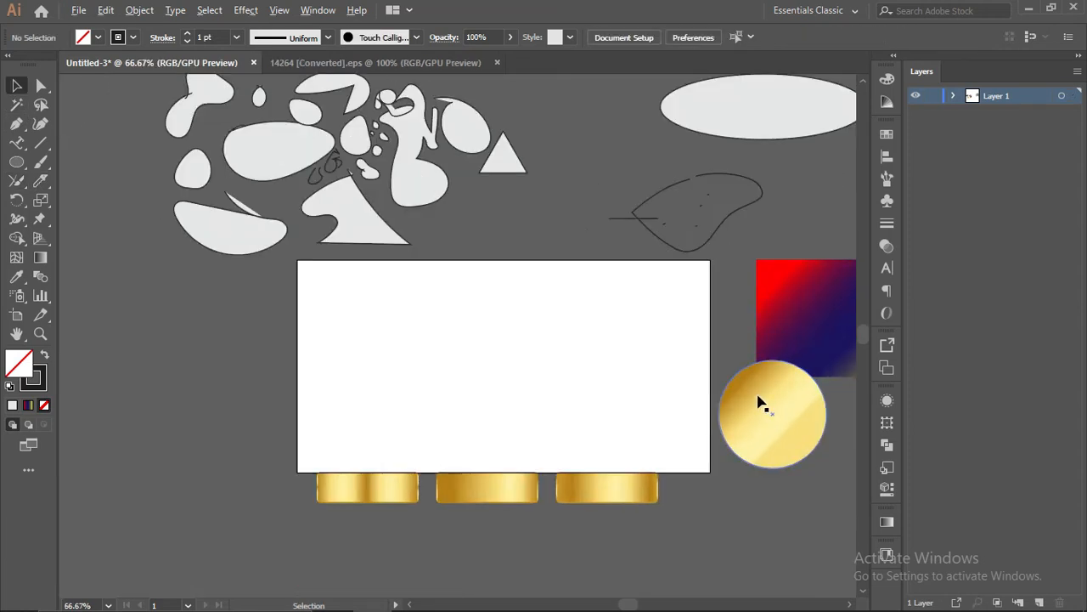
scroll(529, 403, up, 1)
scroll(400, 409, down, 1)
scroll(416, 431, down, 1)
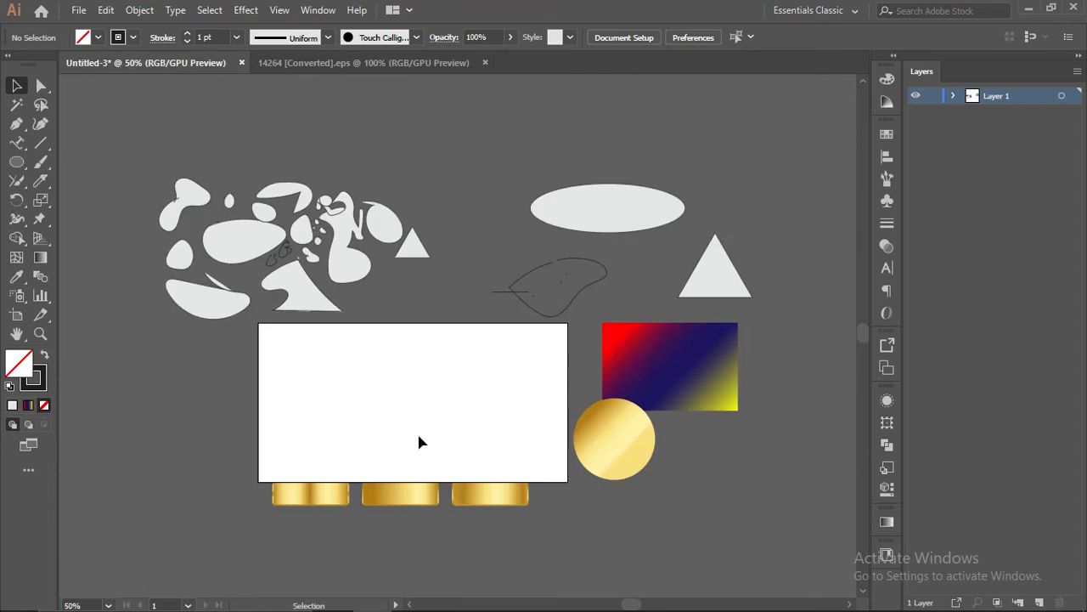
scroll(417, 433, up, 2)
scroll(418, 433, down, 1)
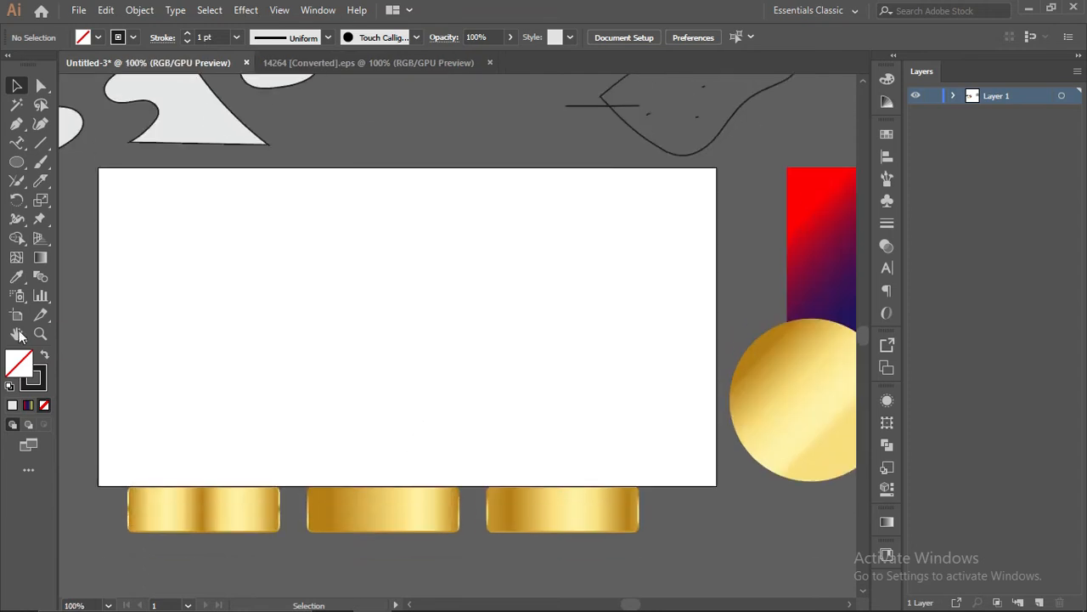
click(23, 204)
click(38, 182)
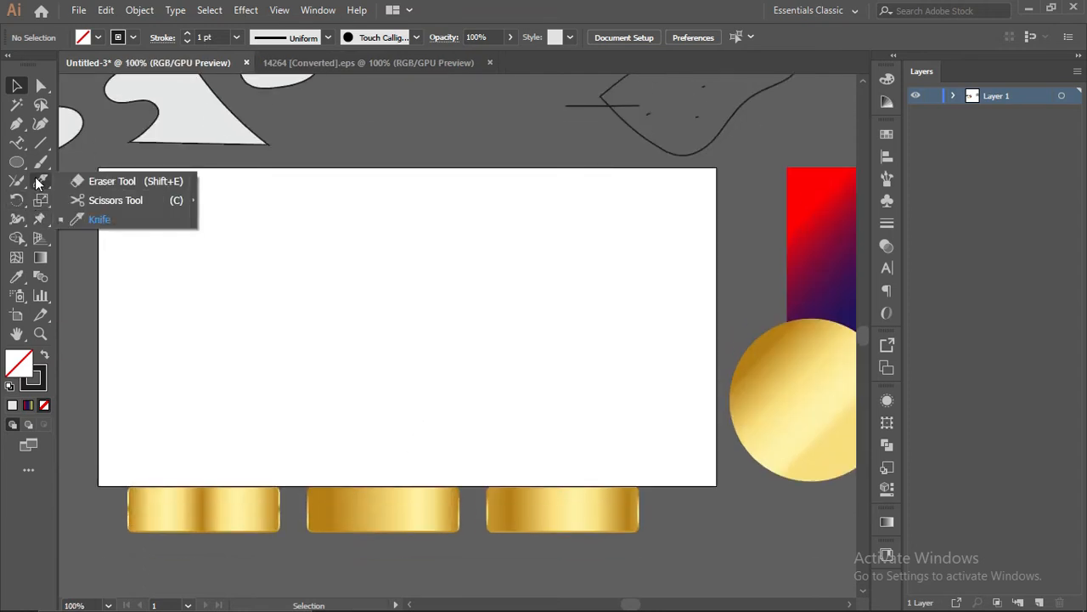
click(40, 163)
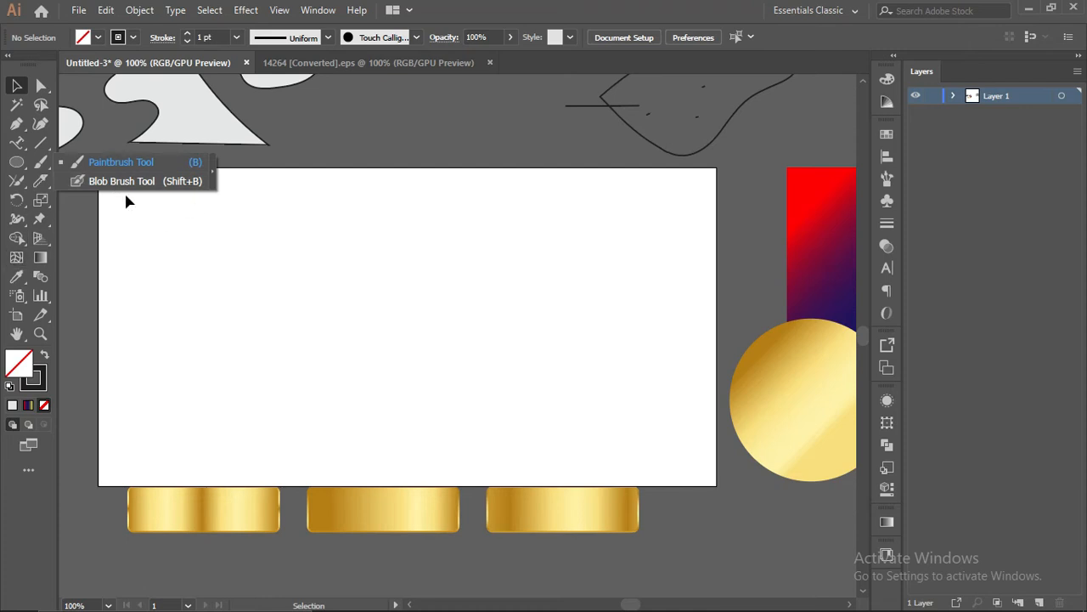
click(17, 238)
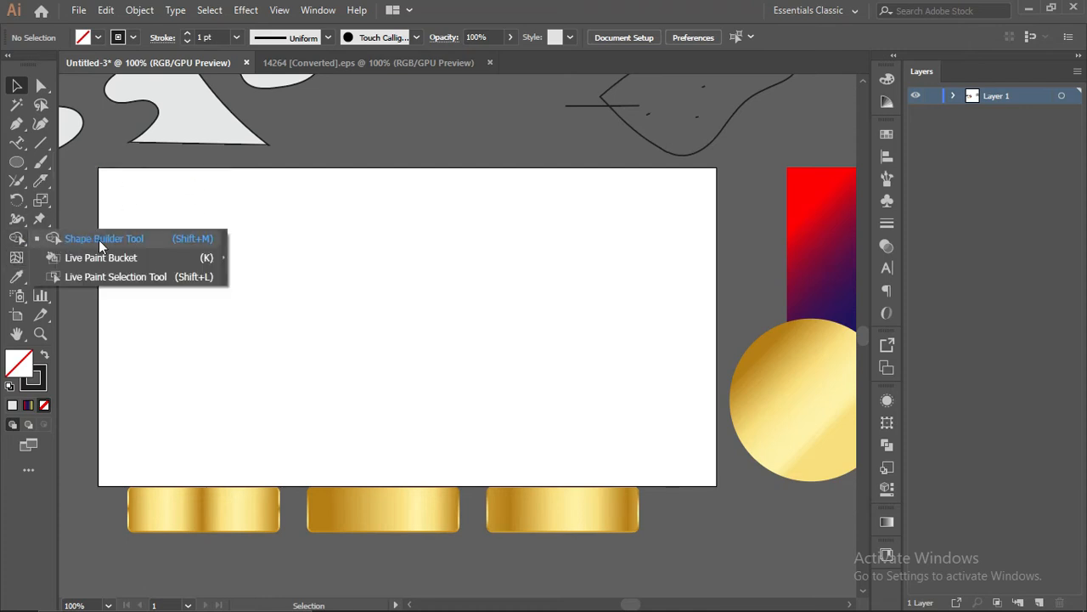
click(17, 219)
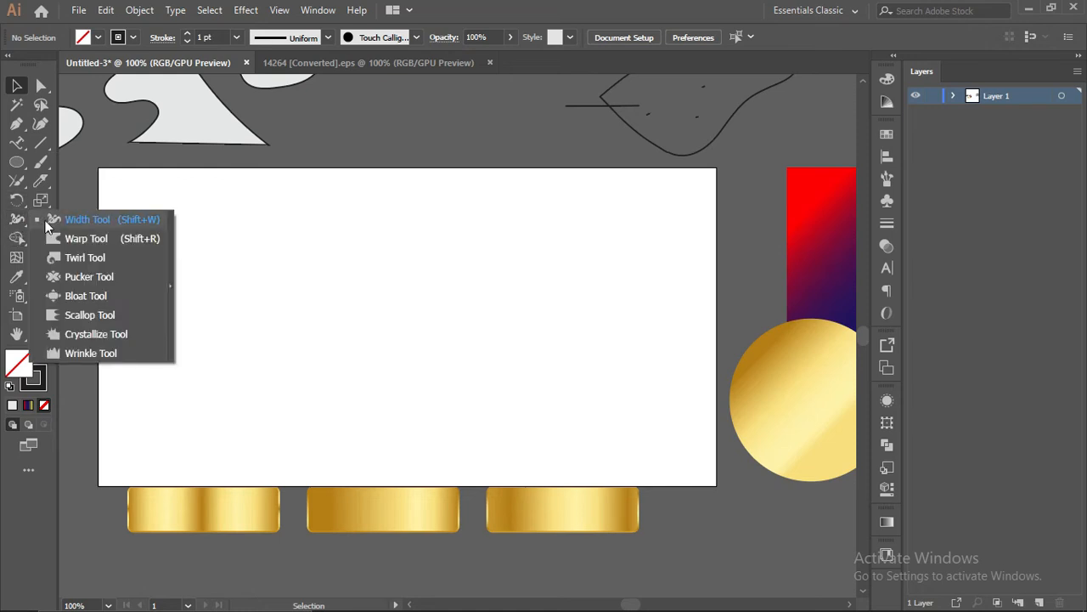
- Paint several thick freeform curved strokes and a dot across the blank artboard with the Paintbrush tool
click(39, 166)
click(98, 162)
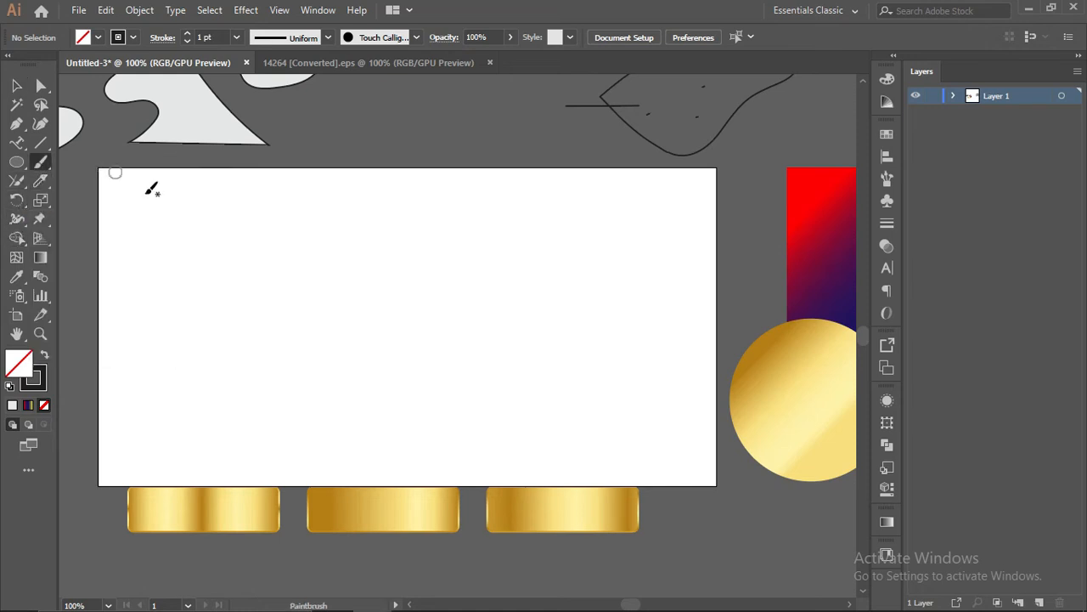
mouse_move(192, 252)
mouse_down()
mouse_move(241, 202)
mouse_move(392, 267)
mouse_move(447, 230)
mouse_up()
mouse_move(343, 310)
mouse_down()
mouse_move(190, 424)
mouse_move(145, 366)
mouse_up()
mouse_move(418, 341)
mouse_down()
mouse_move(297, 367)
mouse_move(424, 417)
mouse_move(511, 326)
mouse_up()
mouse_move(599, 220)
mouse_down()
mouse_move(555, 485)
mouse_move(525, 486)
mouse_up()
mouse_move(693, 211)
mouse_down()
mouse_move(656, 254)
mouse_move(677, 330)
mouse_move(588, 300)
mouse_move(417, 290)
mouse_up()
mouse_move(440, 338)
mouse_down()
mouse_move(412, 309)
mouse_move(287, 334)
mouse_move(259, 430)
mouse_move(378, 414)
mouse_move(458, 367)
mouse_up()
mouse_move(219, 282)
mouse_down()
mouse_move(154, 327)
mouse_move(141, 245)
mouse_up()
click(160, 215)
drag(202, 186, 336, 190)
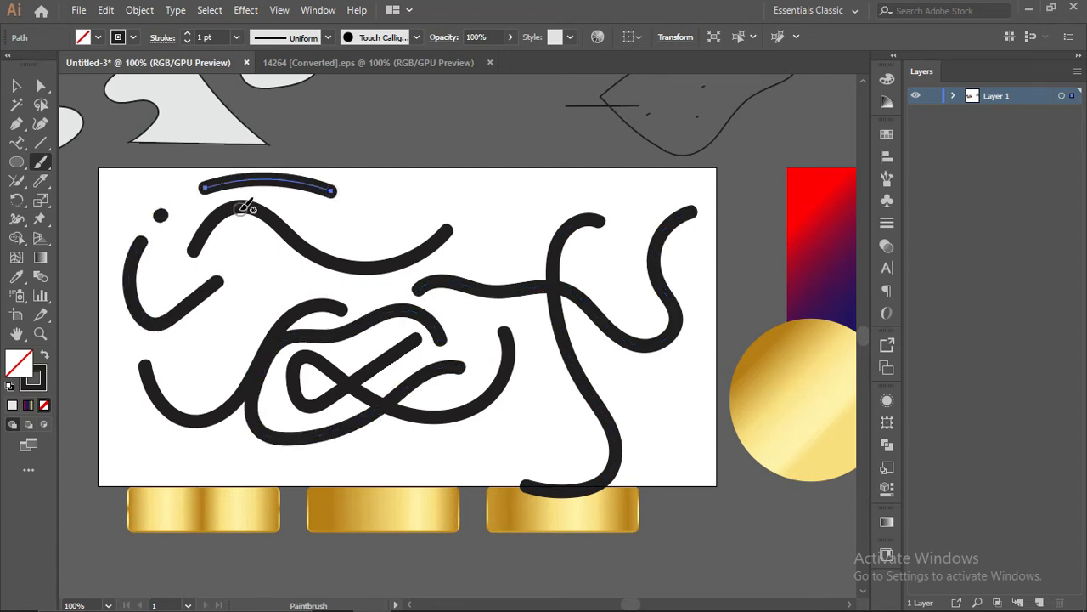
- Set the Paintbrush fidelity to the most accurate level
double_click(39, 165)
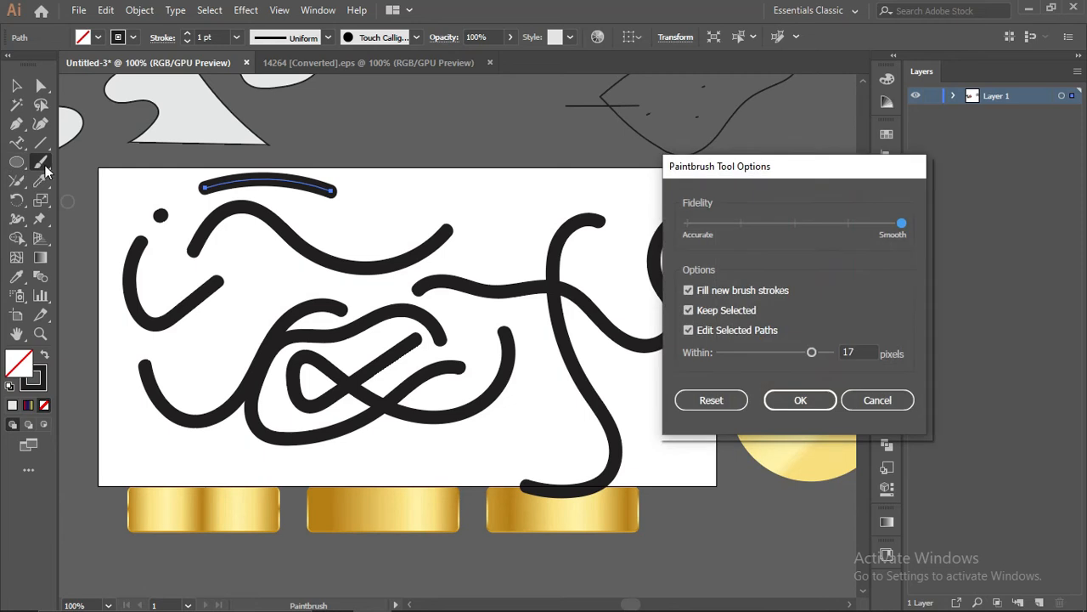
drag(772, 165, 607, 122)
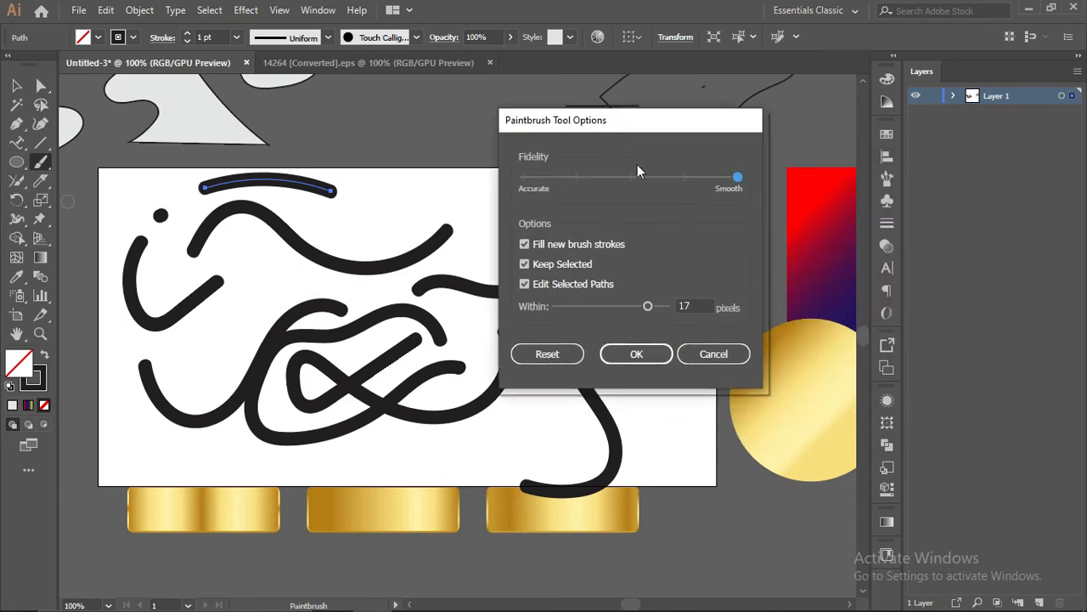
drag(638, 178, 528, 178)
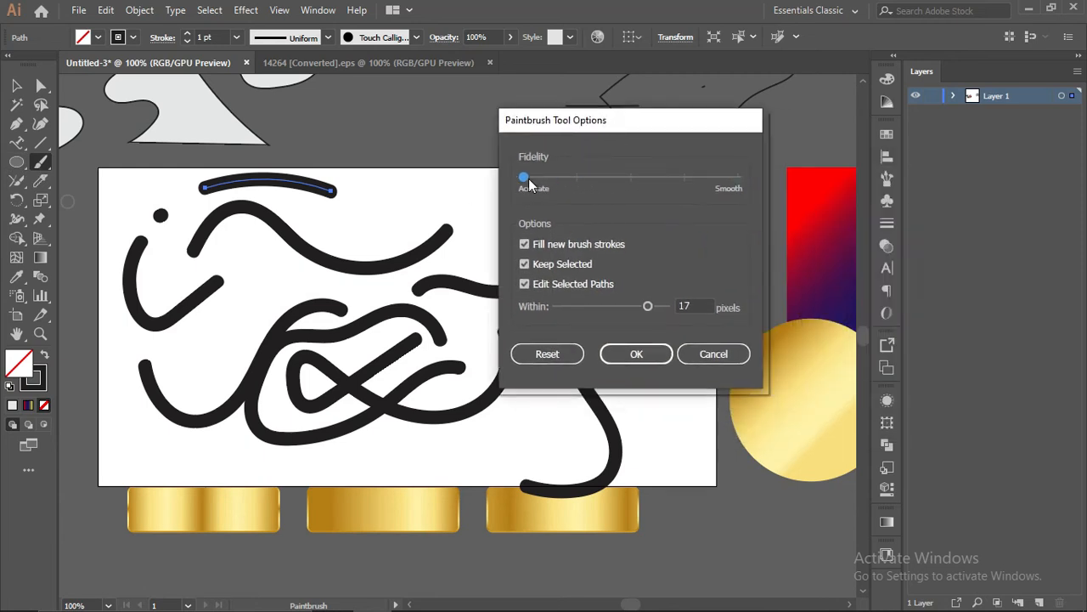
click(620, 355)
- Paint four strokes with small bends across the upper and right half of the artboard
mouse_move(361, 214)
mouse_down()
mouse_move(430, 191)
mouse_move(532, 181)
mouse_up()
drag(488, 243, 583, 176)
drag(615, 208, 632, 333)
mouse_move(656, 387)
mouse_down()
mouse_move(514, 392)
mouse_move(459, 447)
mouse_up()
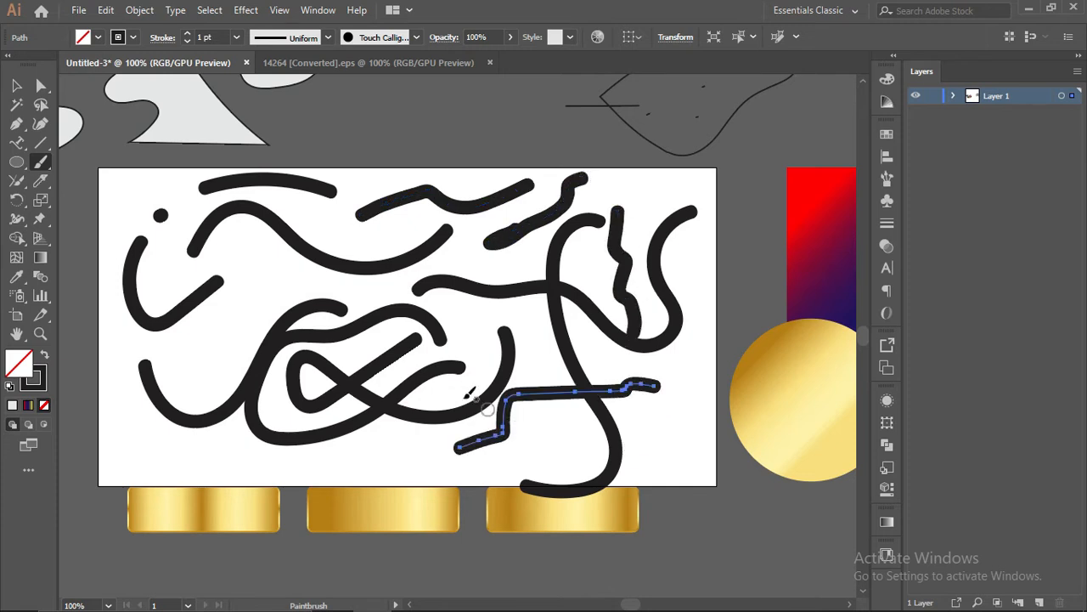
- Set the Paintbrush to smooth fidelity with a 5-pixel path editing range, and paint curved strokes around the artboard's upper edge
double_click(39, 163)
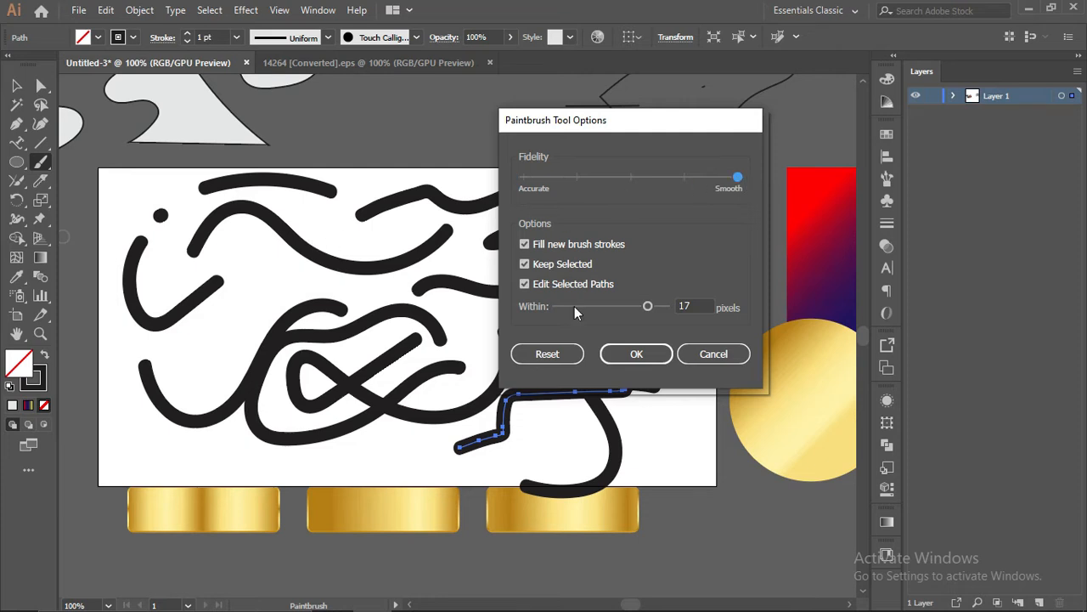
click(626, 355)
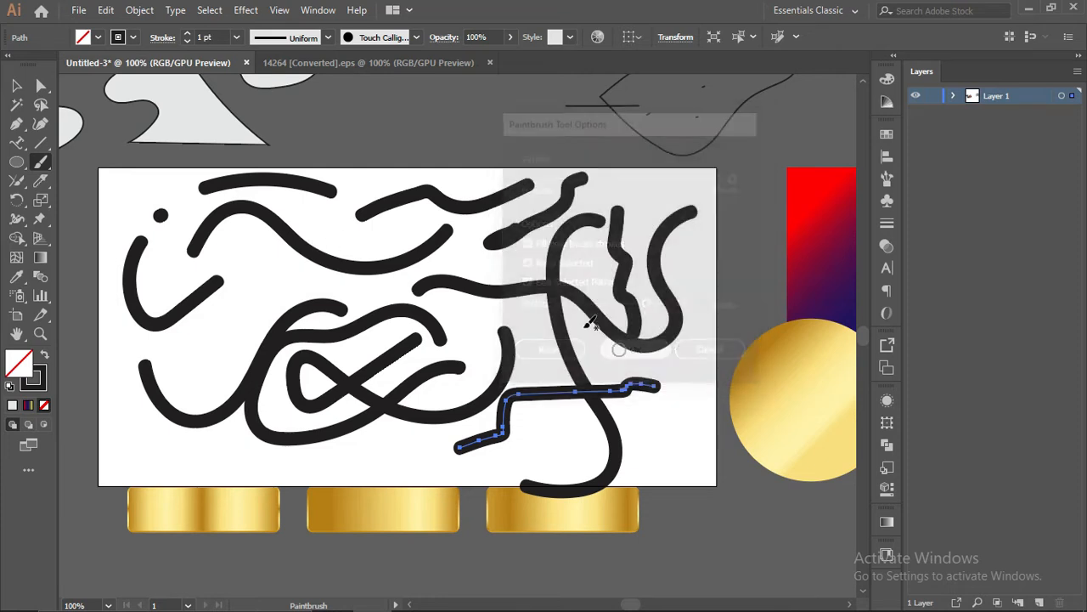
double_click(40, 164)
drag(647, 306, 576, 304)
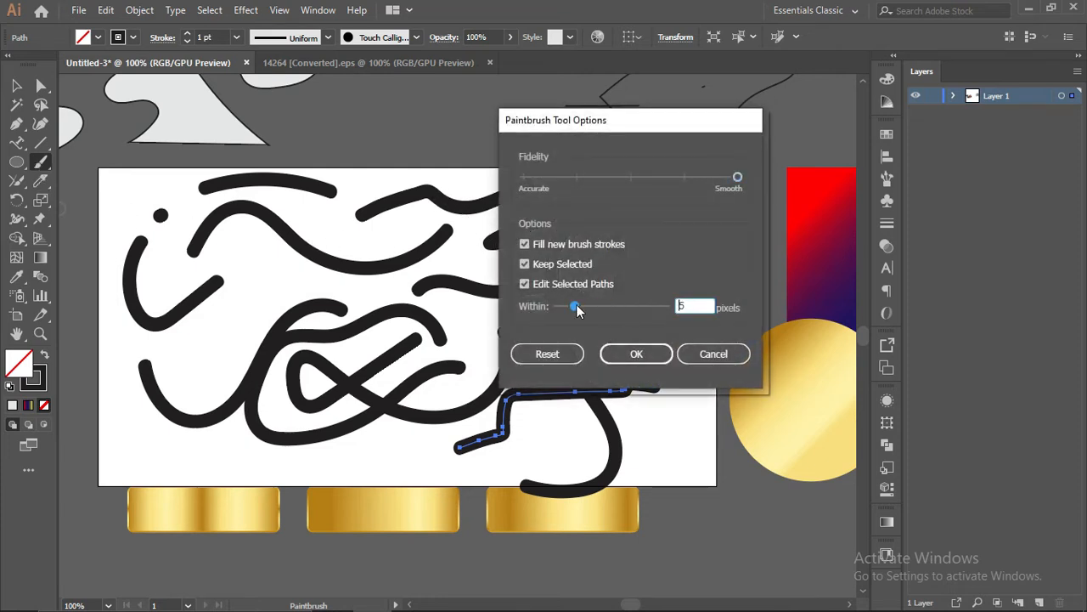
click(637, 353)
drag(441, 182, 411, 160)
mouse_move(484, 136)
mouse_down()
mouse_move(332, 106)
mouse_move(278, 151)
mouse_up()
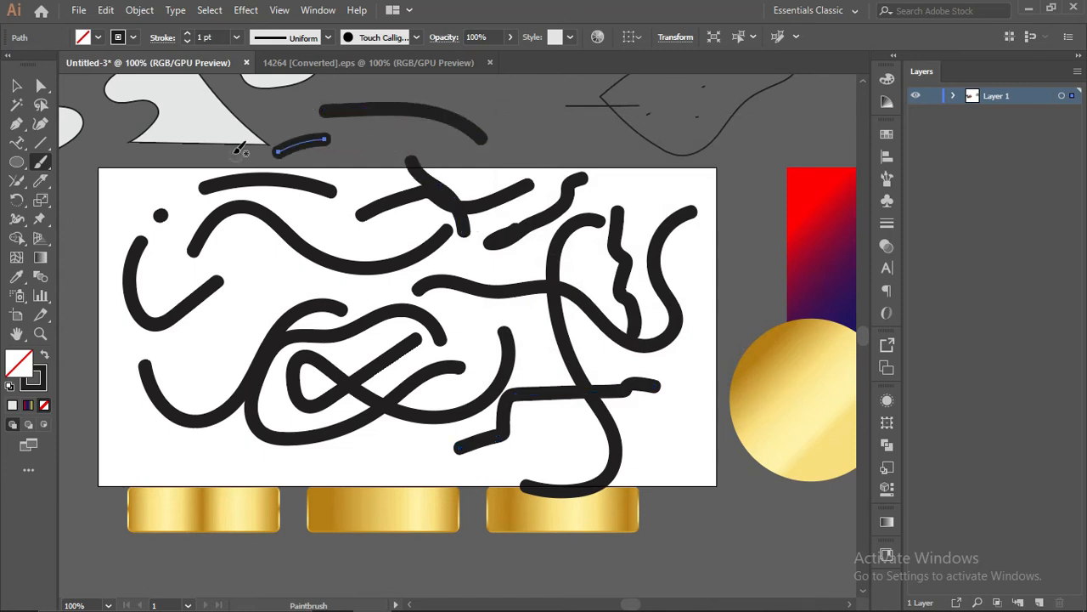
- Set the selected brush stroke's weight to 0.25 pt and paint thin curved strokes near the artboard's left edge
click(235, 37)
click(255, 69)
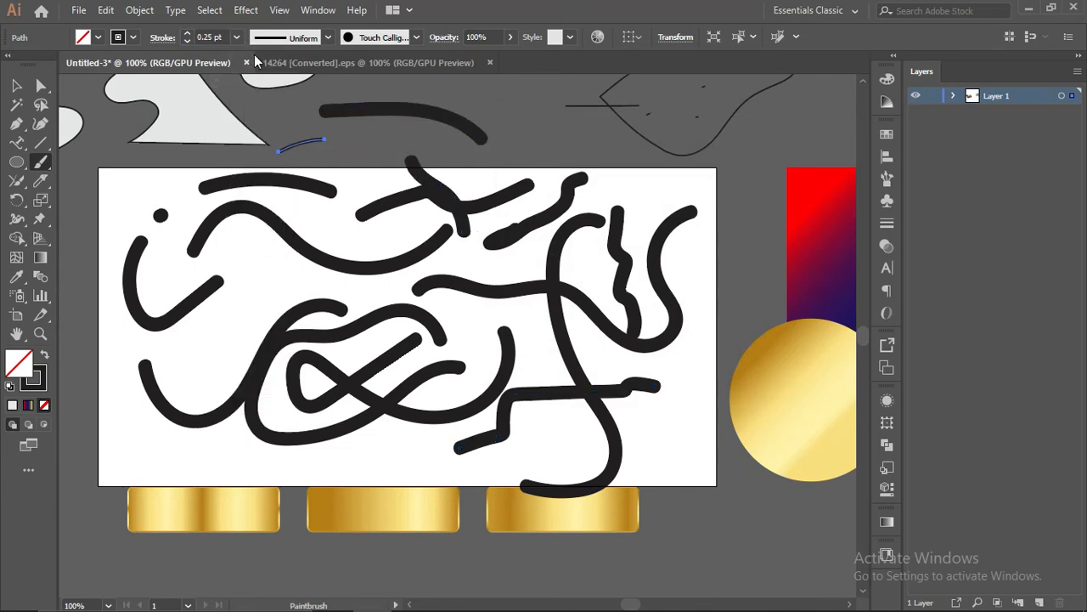
mouse_move(185, 241)
mouse_down()
mouse_move(173, 302)
mouse_move(140, 367)
mouse_up()
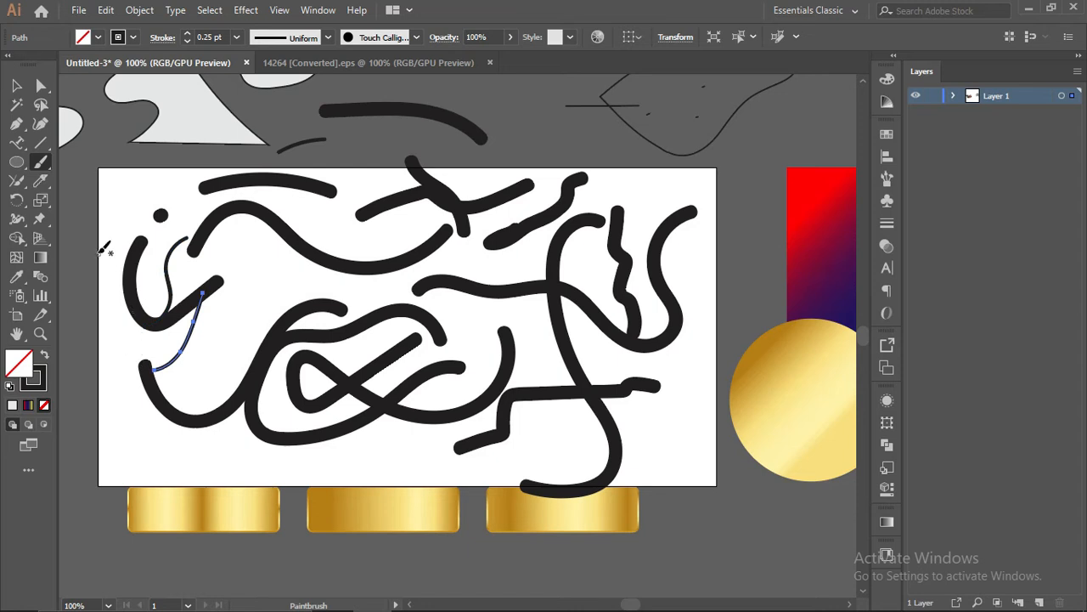
- Set the Paintbrush's editing range for selected paths to 20 pixels
double_click(40, 162)
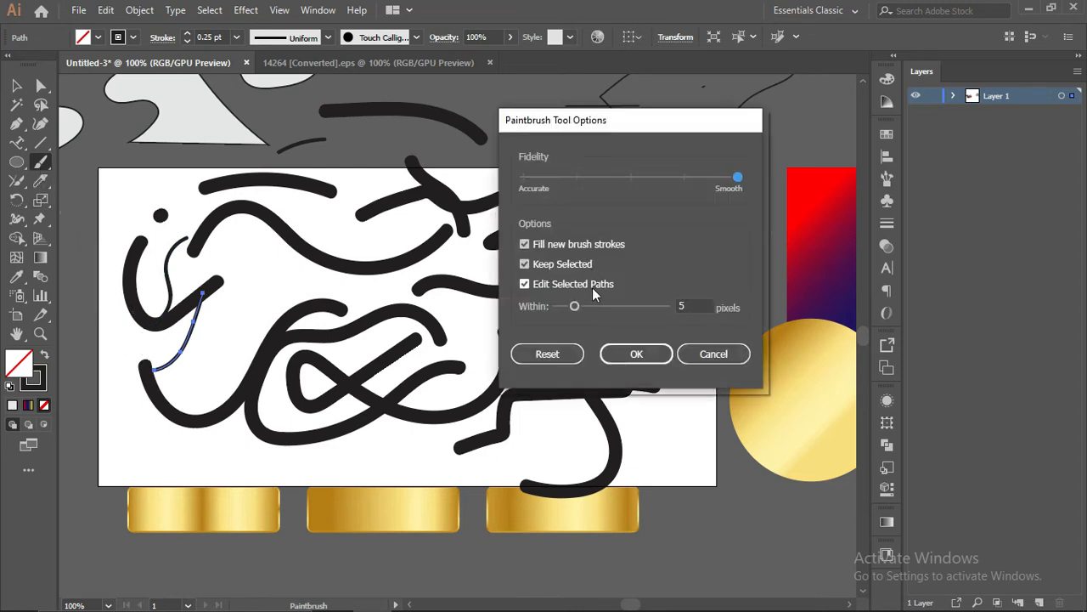
drag(579, 300, 670, 312)
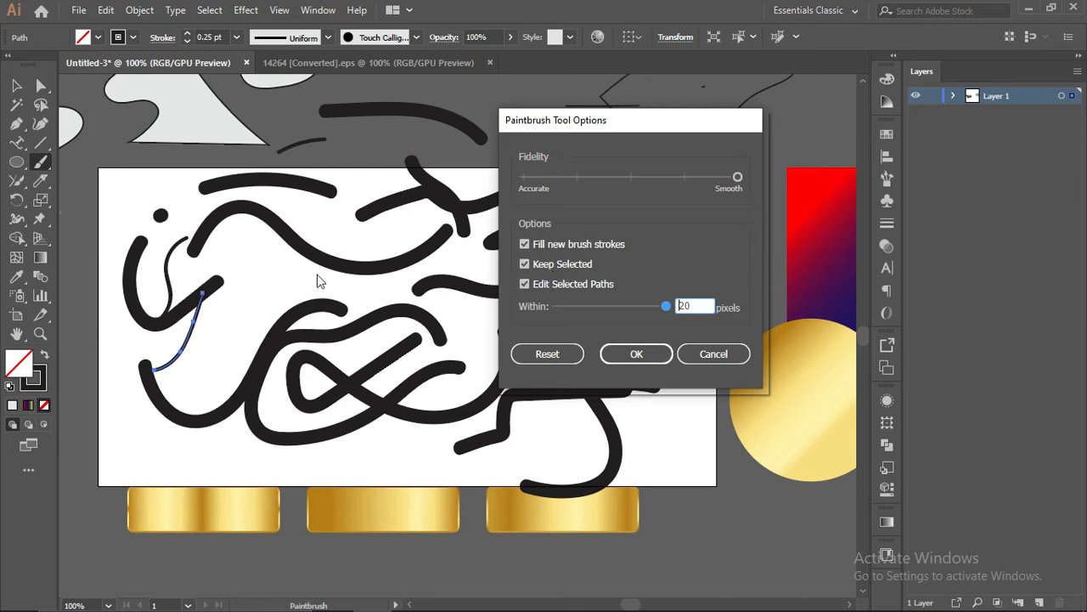
click(636, 354)
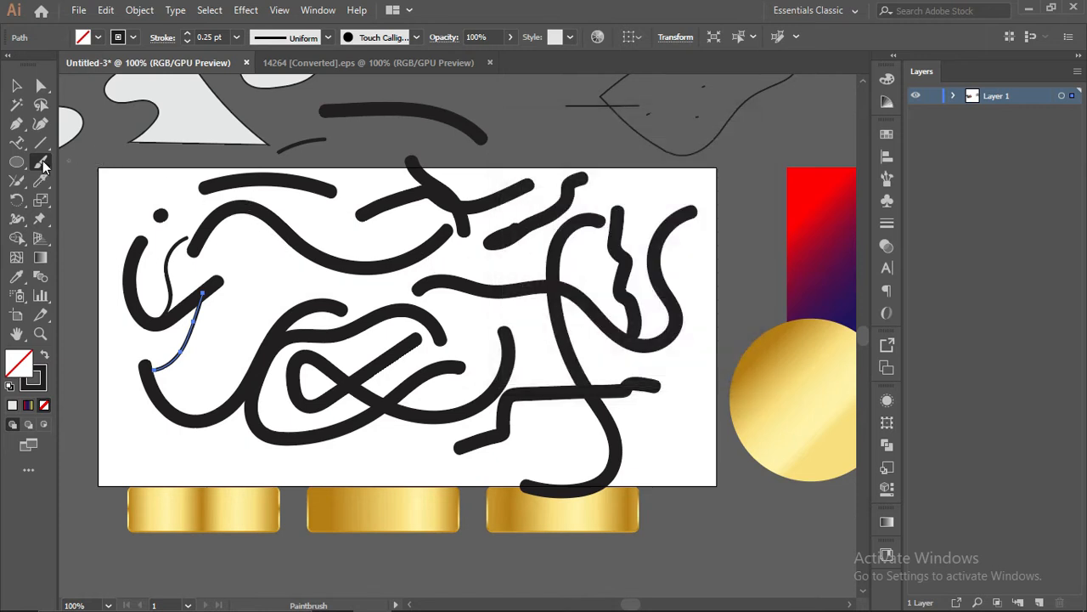
- Paint winding thin strokes over the artboard's lower-left area with the Paintbrush, redrawing the selected path from its end
drag(40, 163, 107, 175)
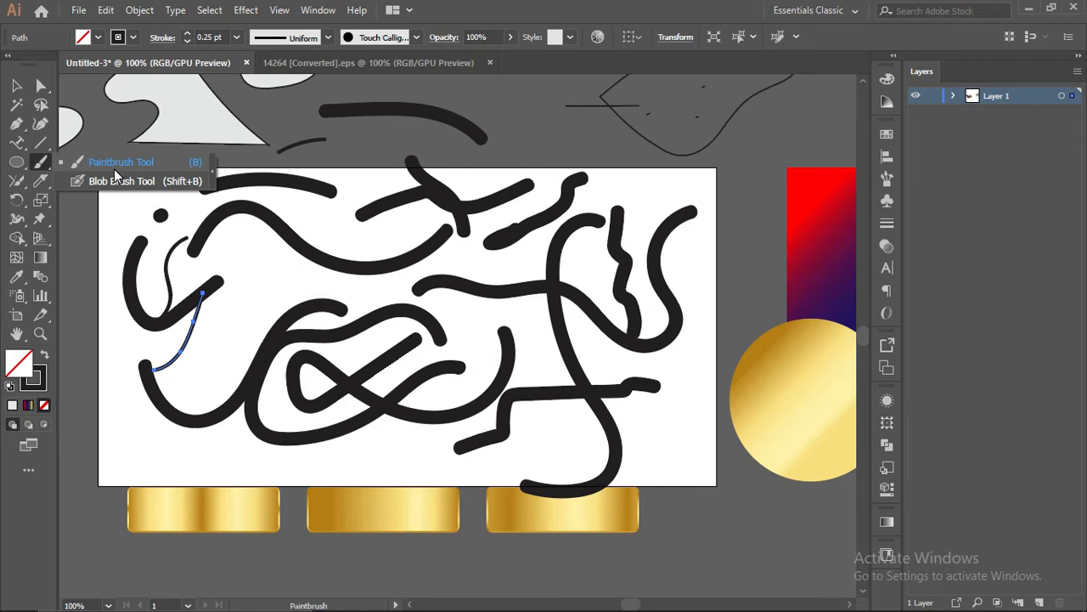
click(114, 169)
mouse_move(212, 279)
mouse_down()
mouse_move(273, 298)
mouse_move(212, 384)
mouse_move(196, 435)
mouse_move(107, 450)
mouse_move(170, 456)
mouse_move(174, 426)
mouse_move(142, 434)
mouse_move(125, 416)
mouse_move(151, 364)
mouse_up()
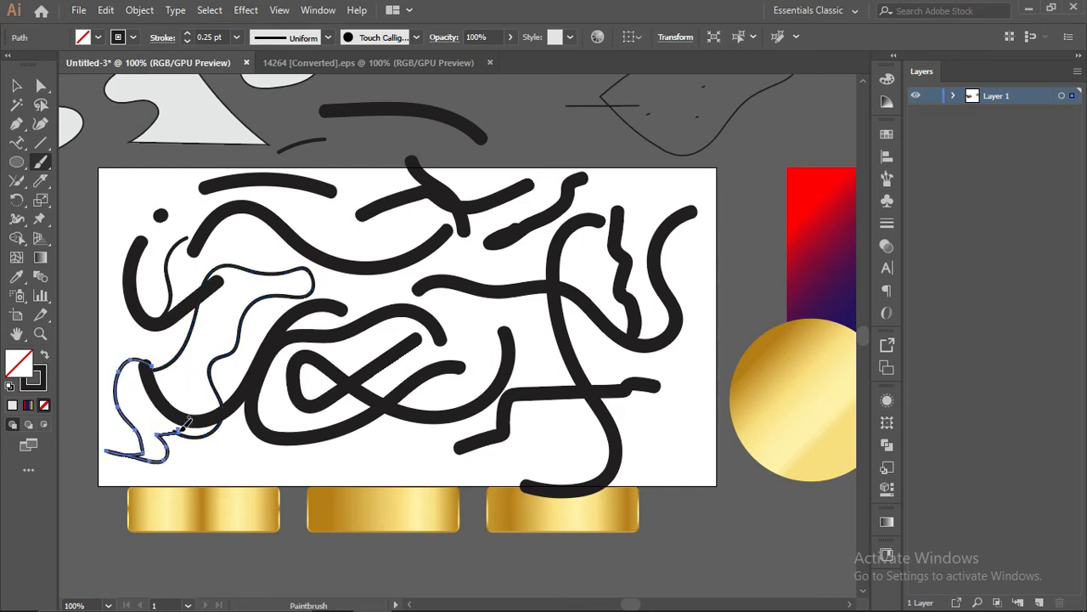
drag(183, 423, 211, 452)
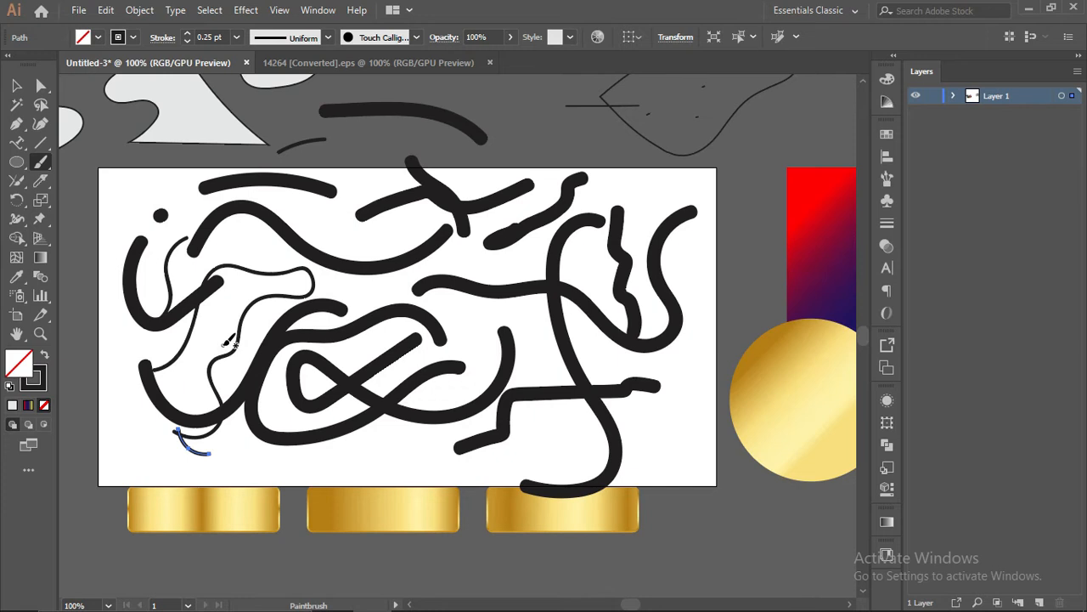
- Select all the brush strokes on the artboard, move them off to its left side and deselect them
key(v)
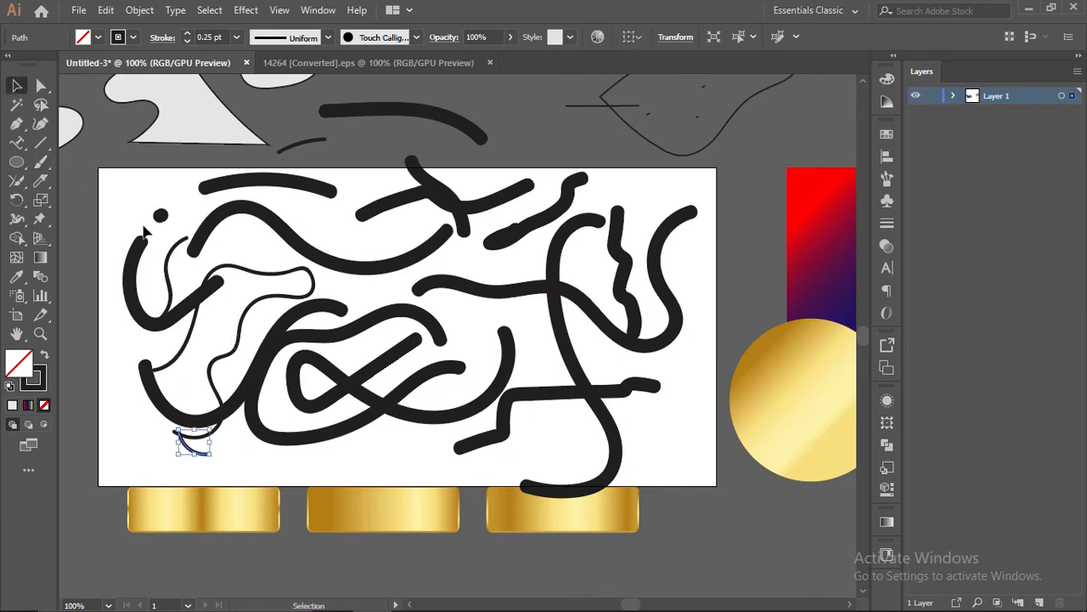
drag(674, 486, 624, 450)
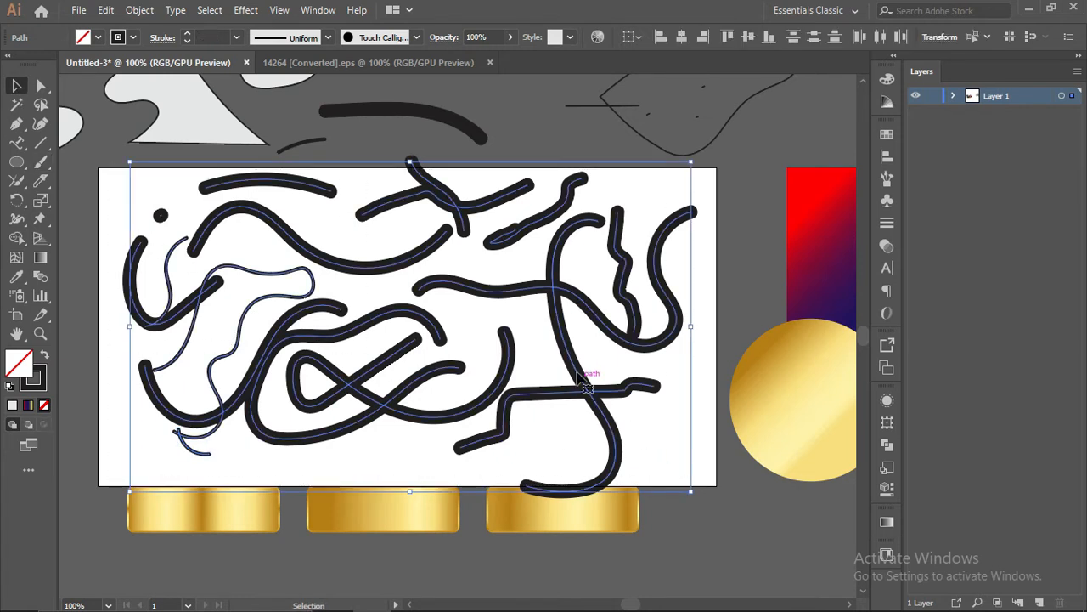
scroll(581, 378, down, 2)
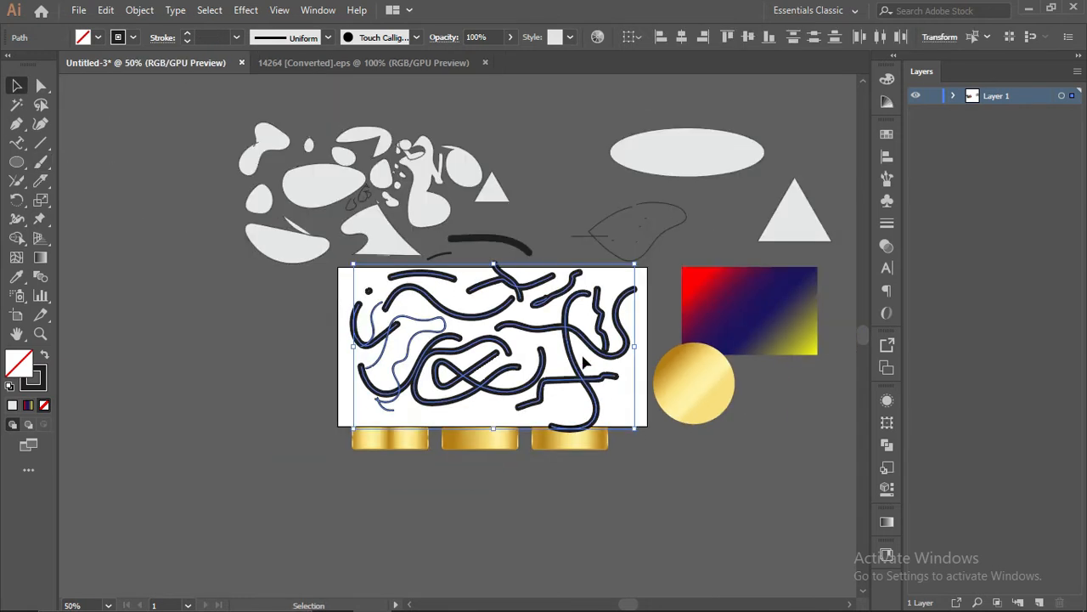
drag(580, 363, 251, 355)
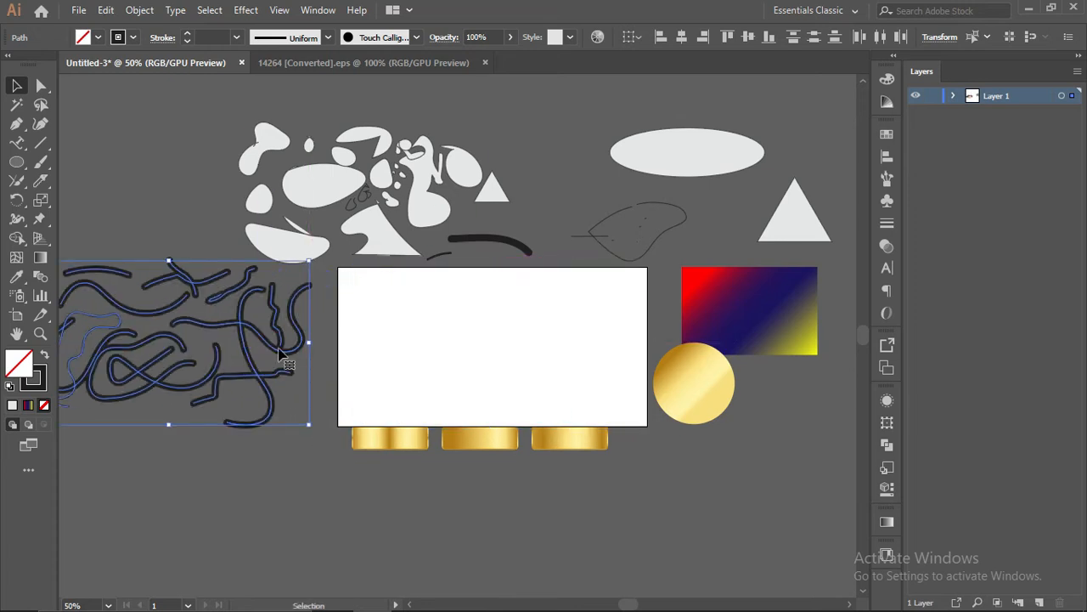
click(488, 348)
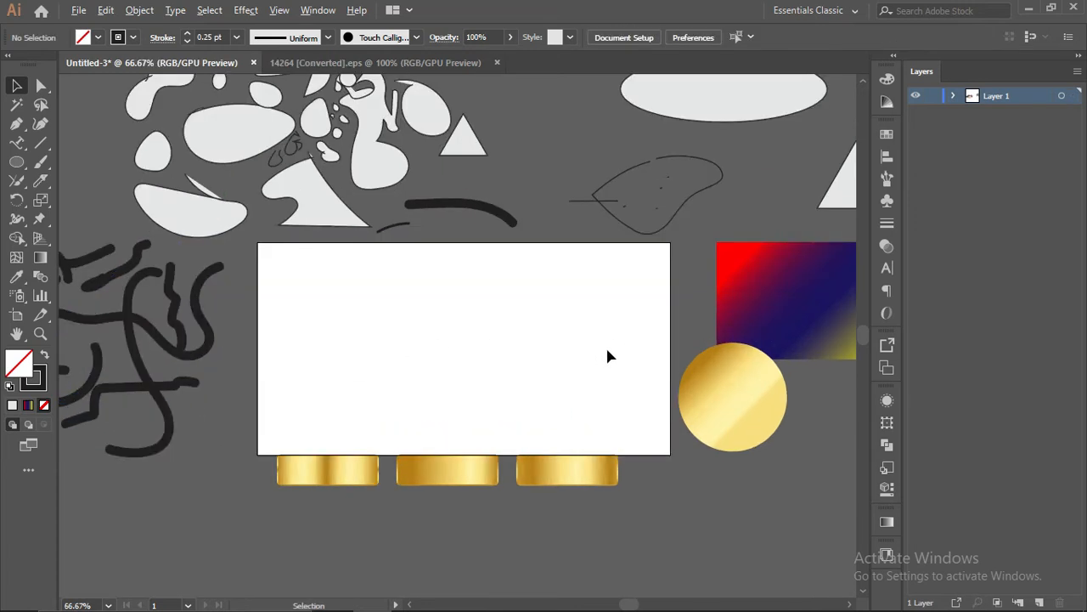
- Move the group of three gold gradient bars farther below the artboard and deselect it
scroll(607, 356, up, 2)
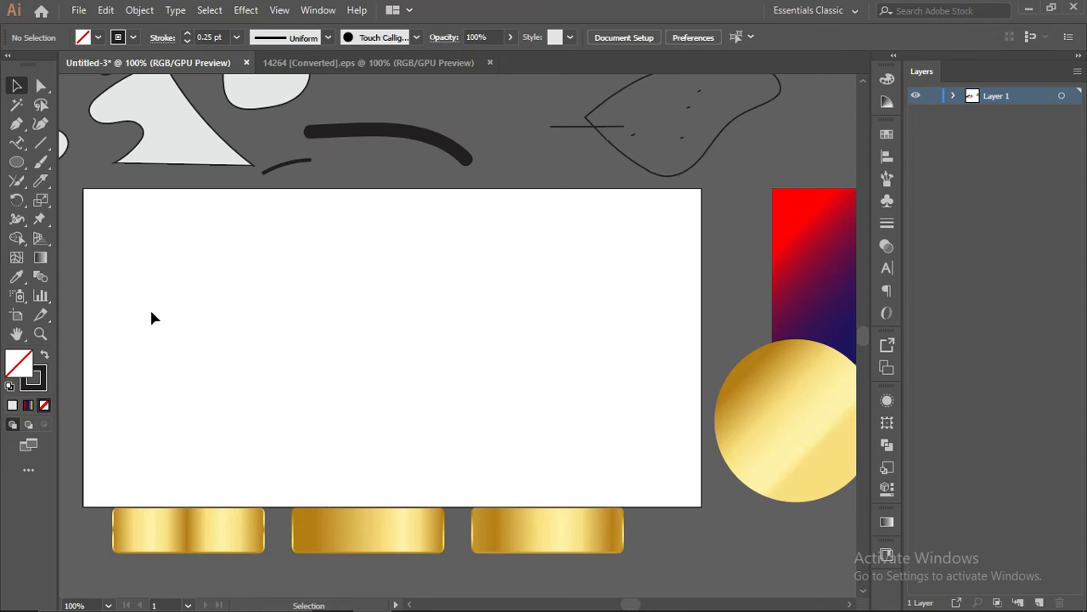
scroll(146, 330, down, 1)
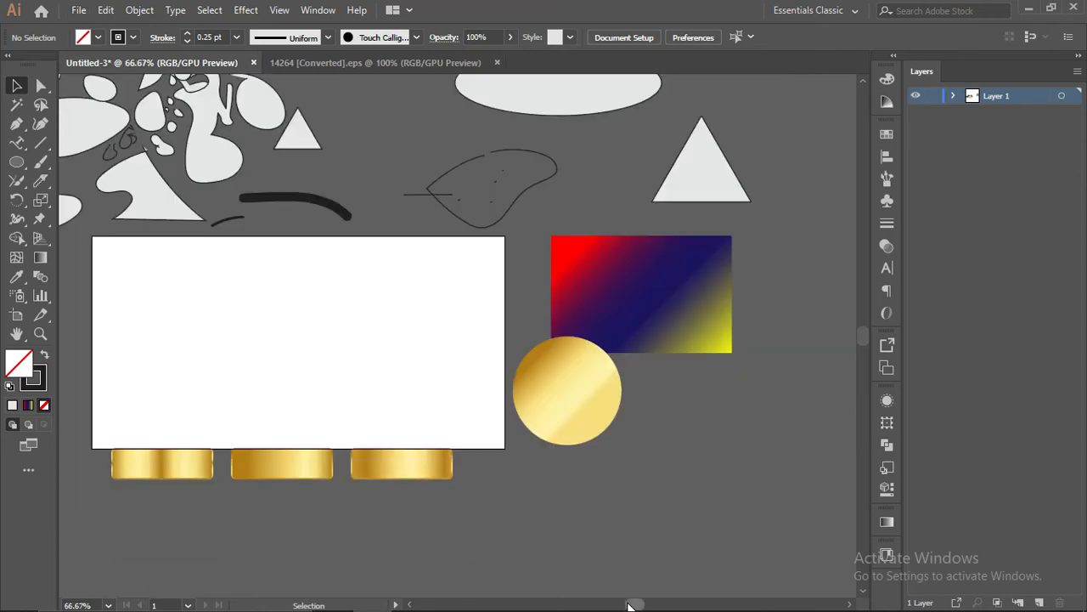
drag(633, 606, 627, 605)
scroll(616, 450, up, 1)
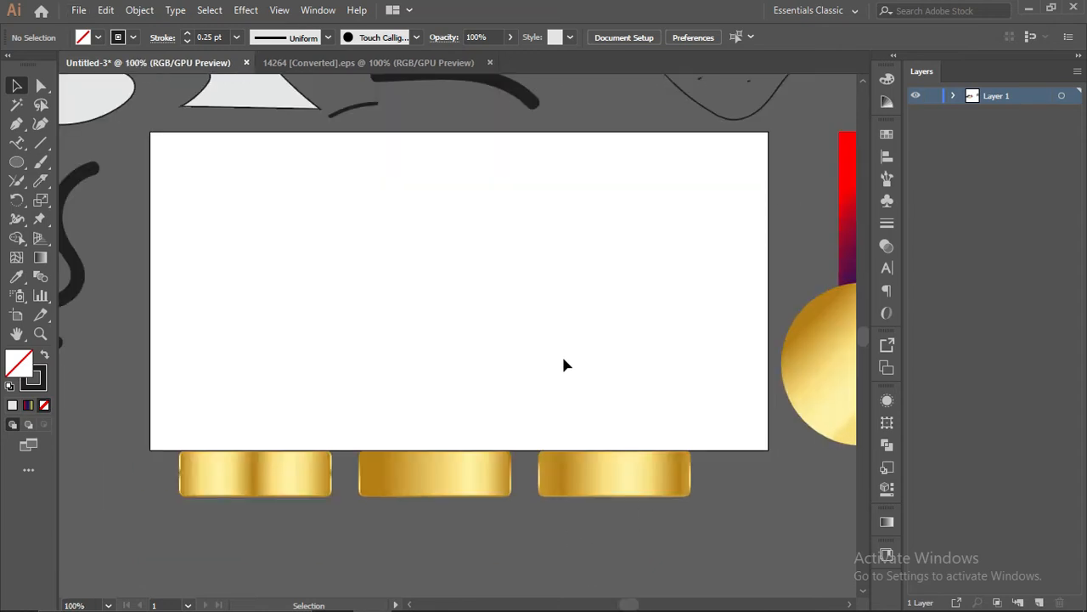
scroll(564, 364, up, 1)
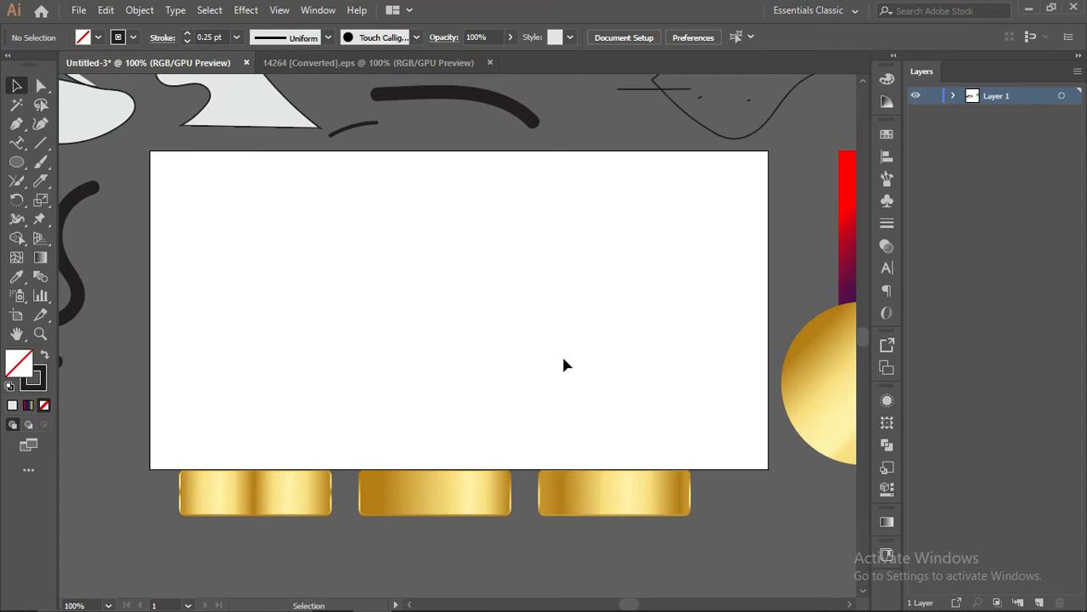
drag(415, 509, 437, 565)
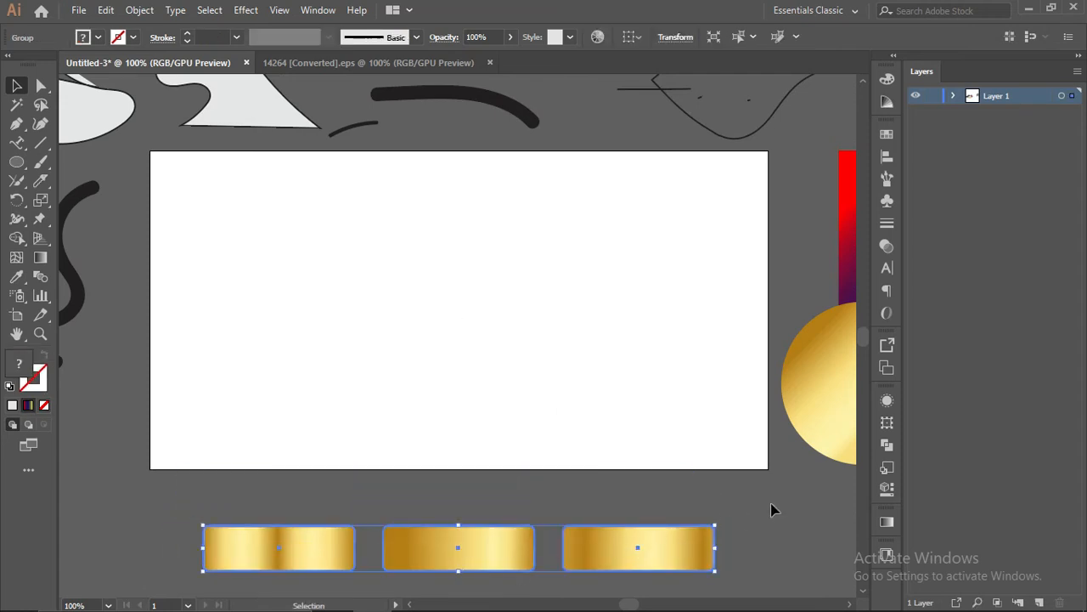
click(773, 508)
drag(16, 237, 120, 239)
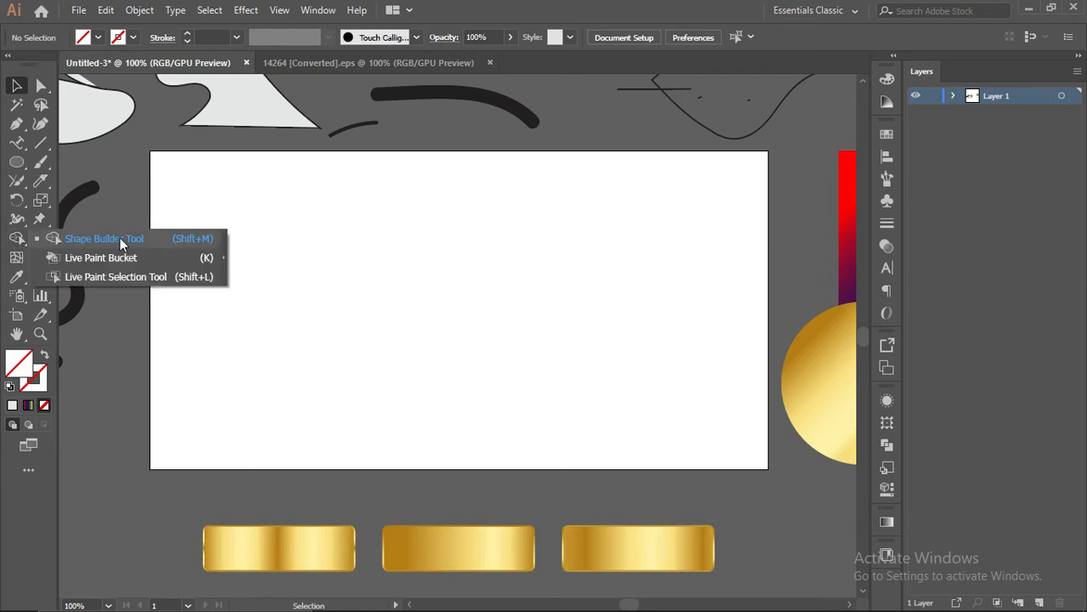
key(backslash)
drag(273, 160, 275, 459)
key(ctrl+z)
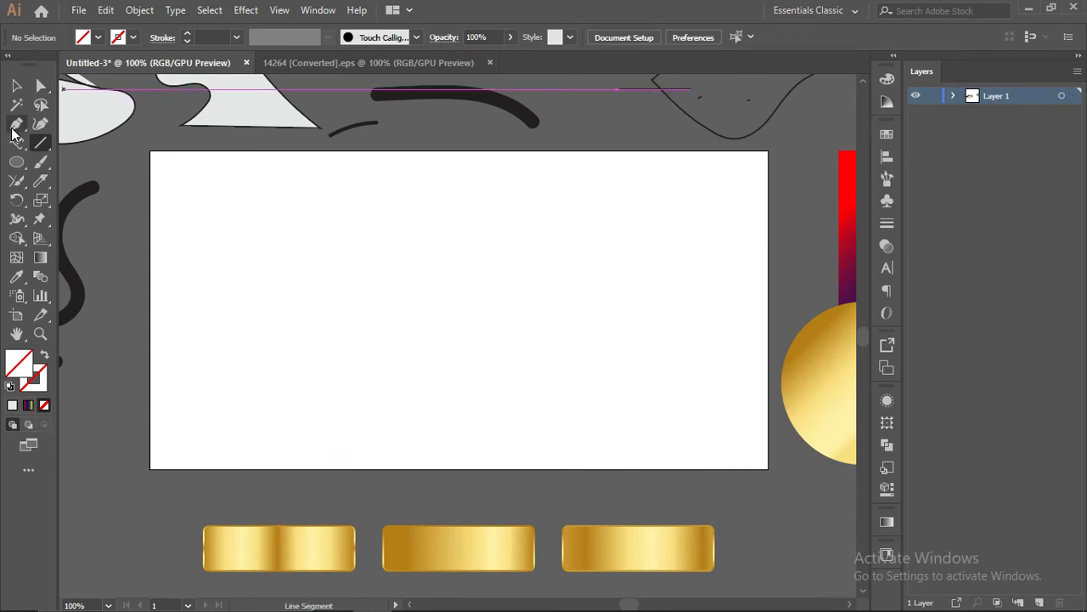
- Look through the tool groups for the tool that draws a rectangular grid
click(16, 161)
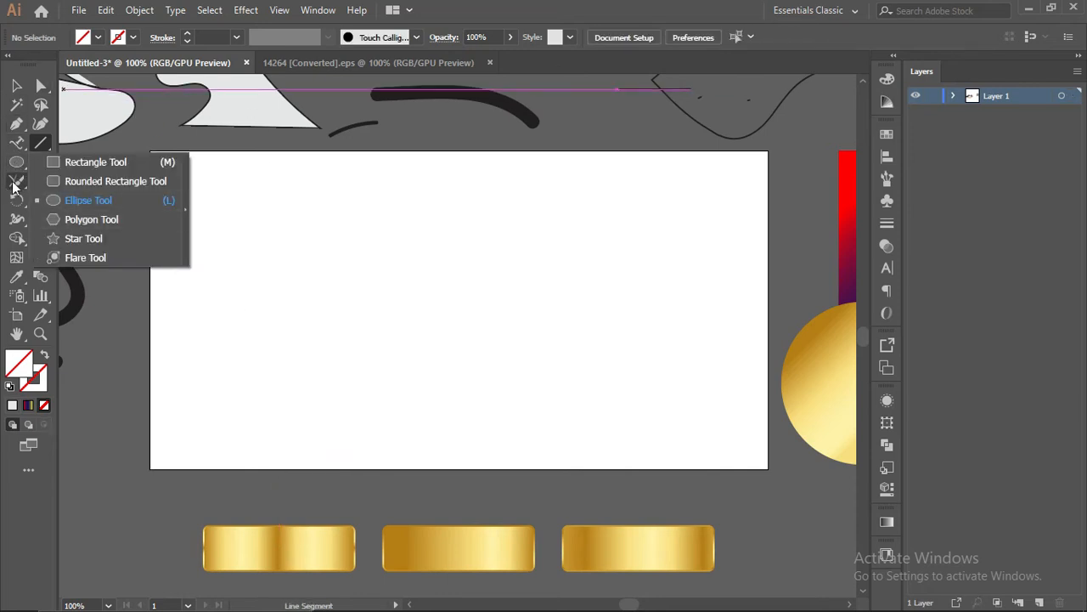
click(16, 182)
click(16, 202)
click(17, 220)
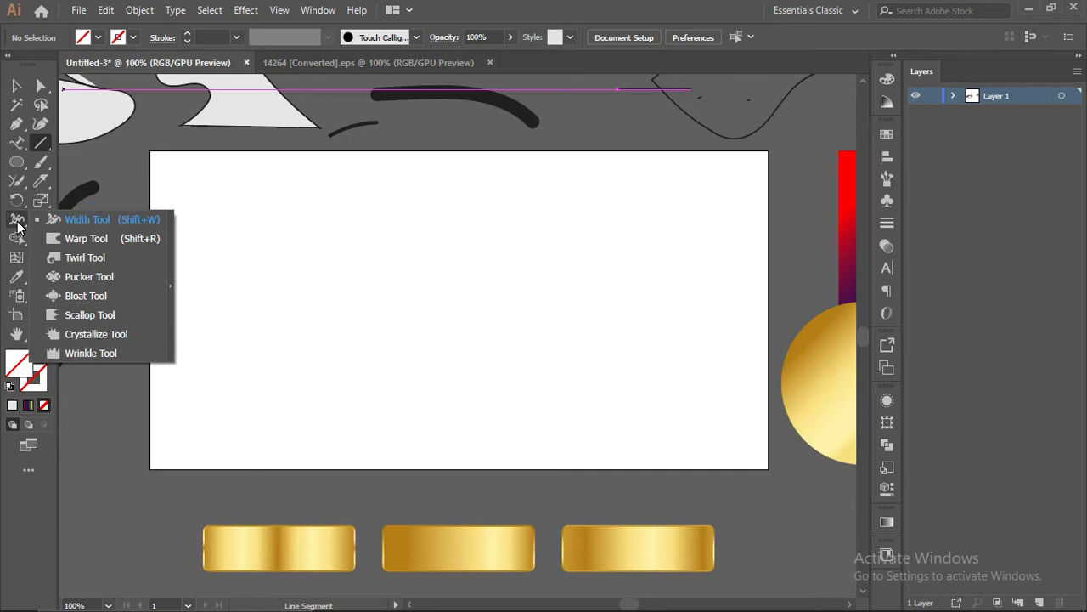
click(17, 237)
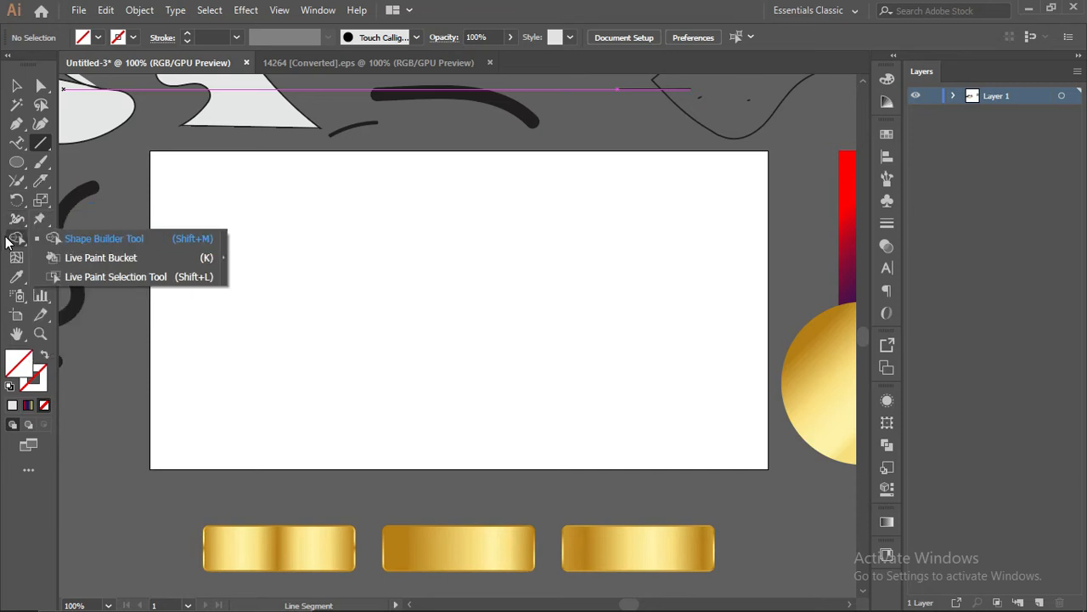
click(39, 183)
click(41, 201)
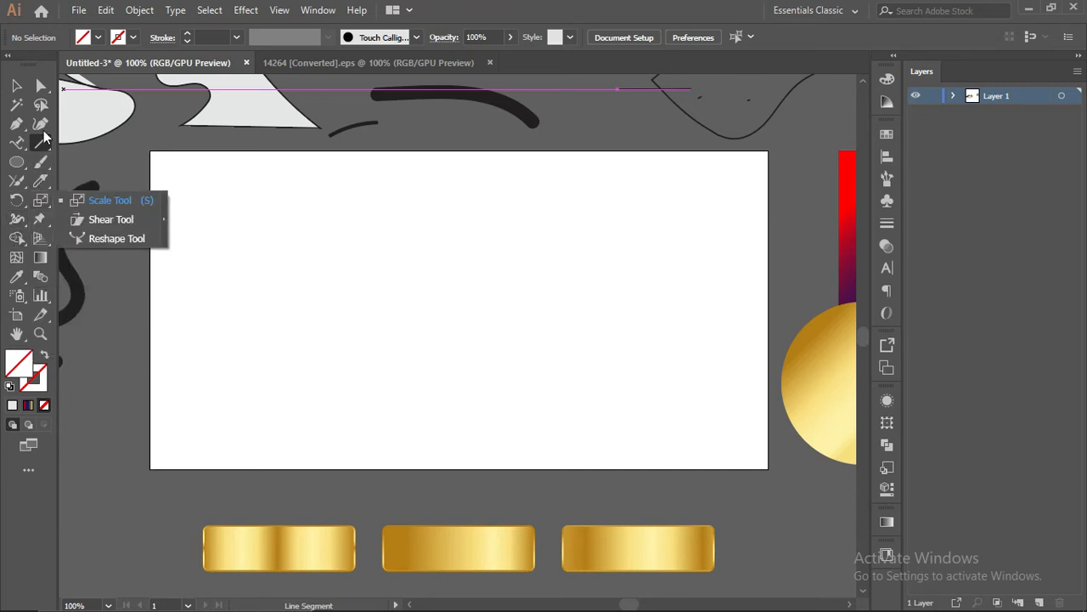
click(44, 161)
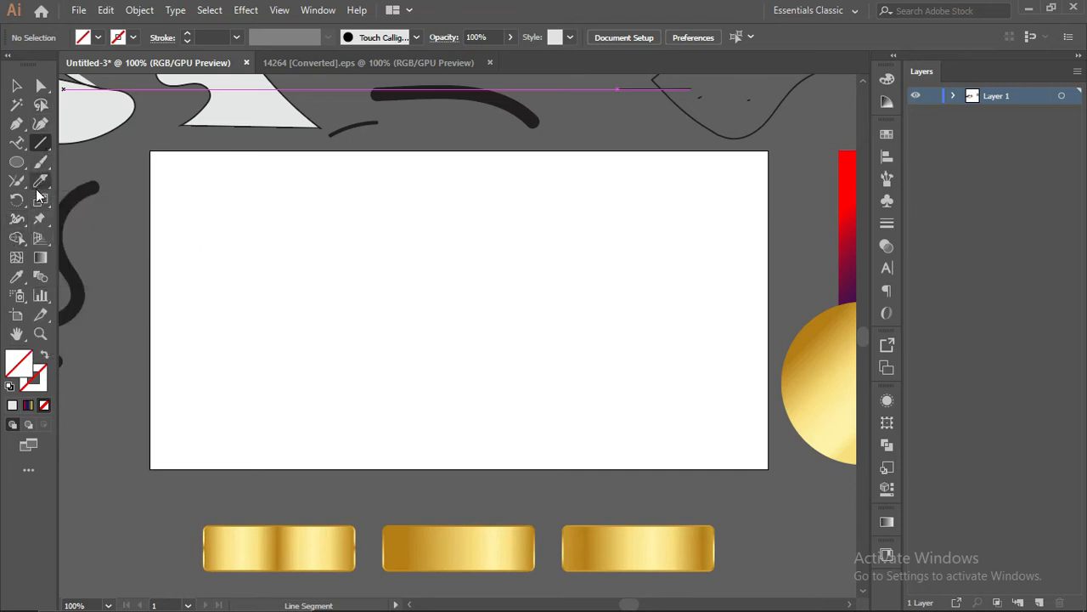
click(40, 181)
click(38, 204)
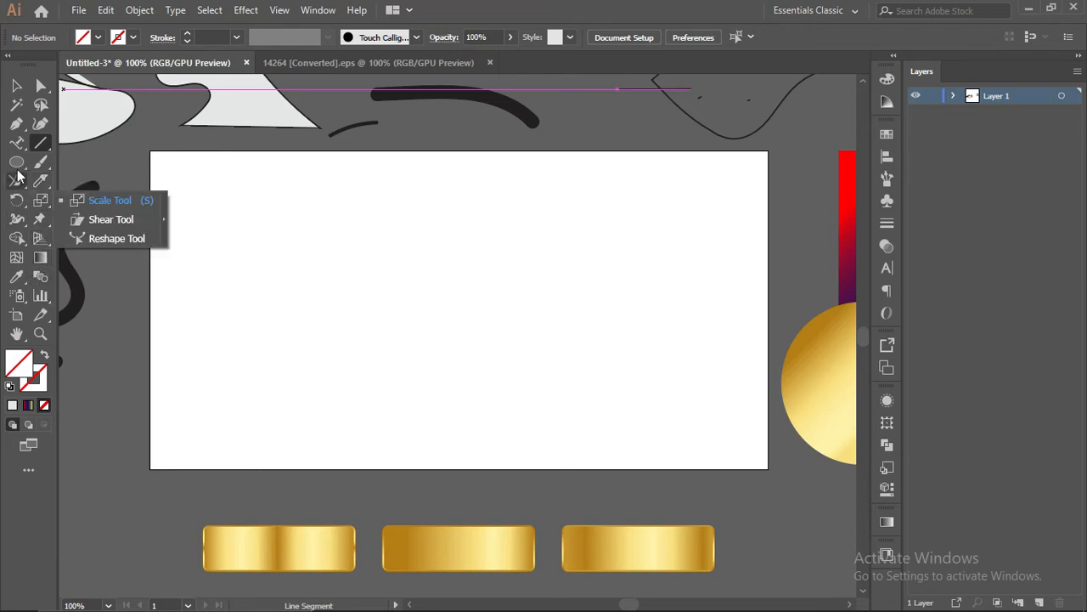
click(16, 124)
click(13, 147)
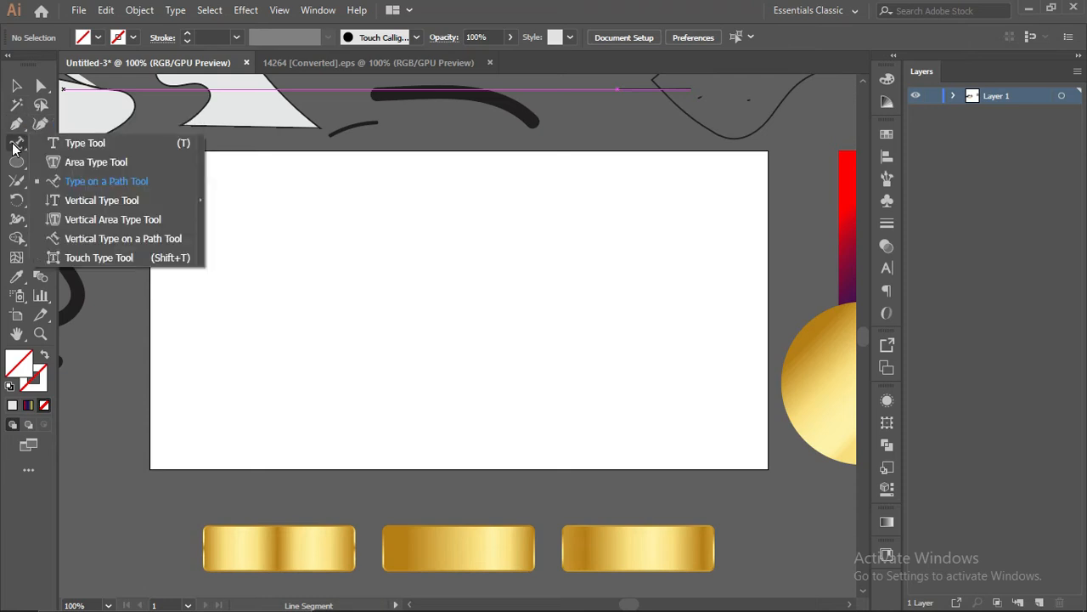
click(14, 163)
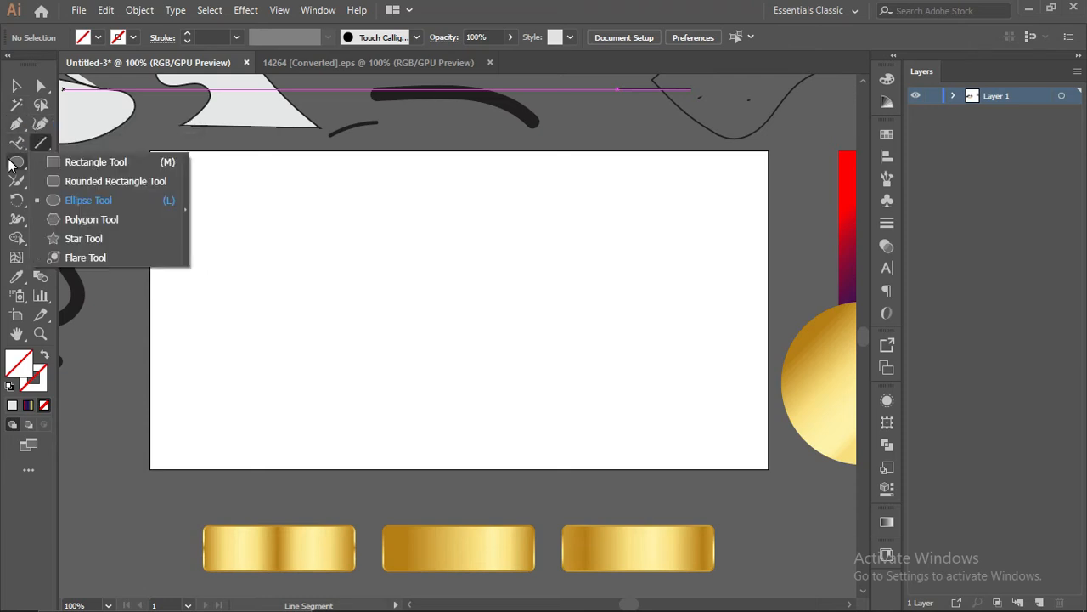
click(11, 183)
click(16, 200)
click(17, 220)
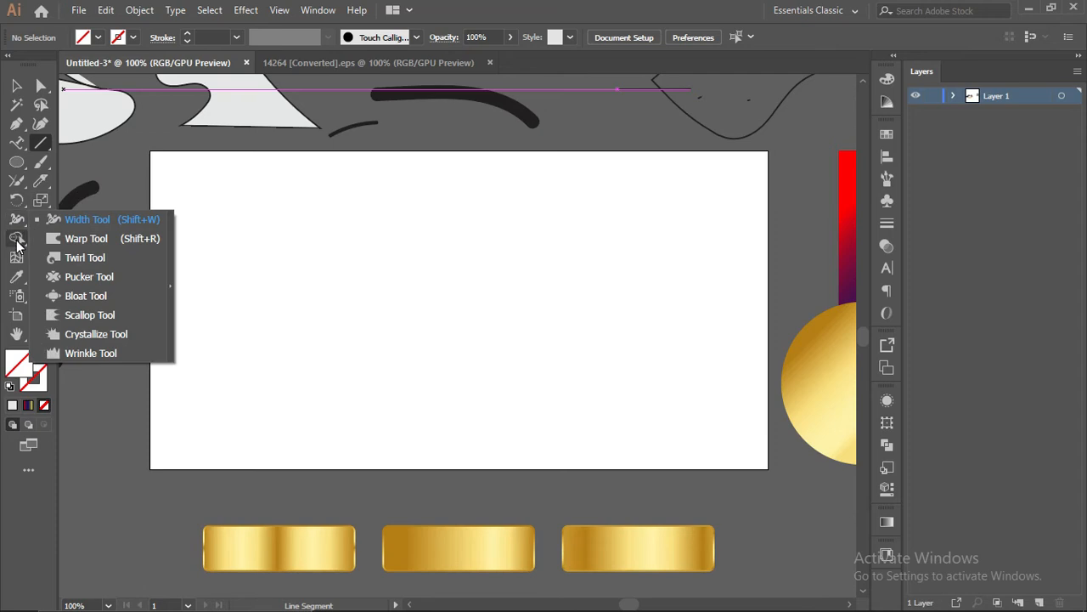
click(17, 241)
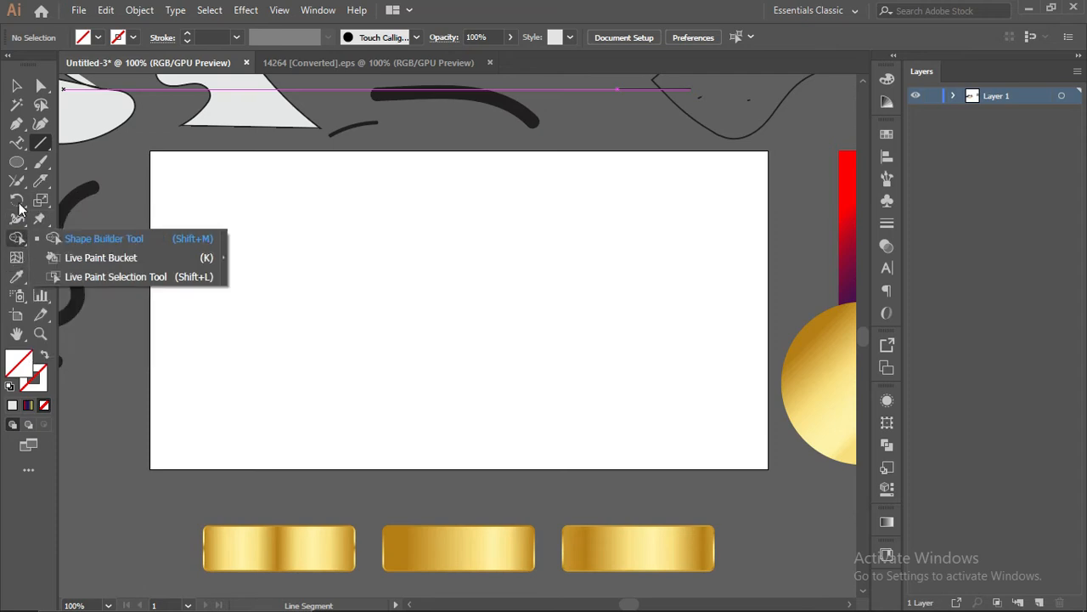
click(41, 202)
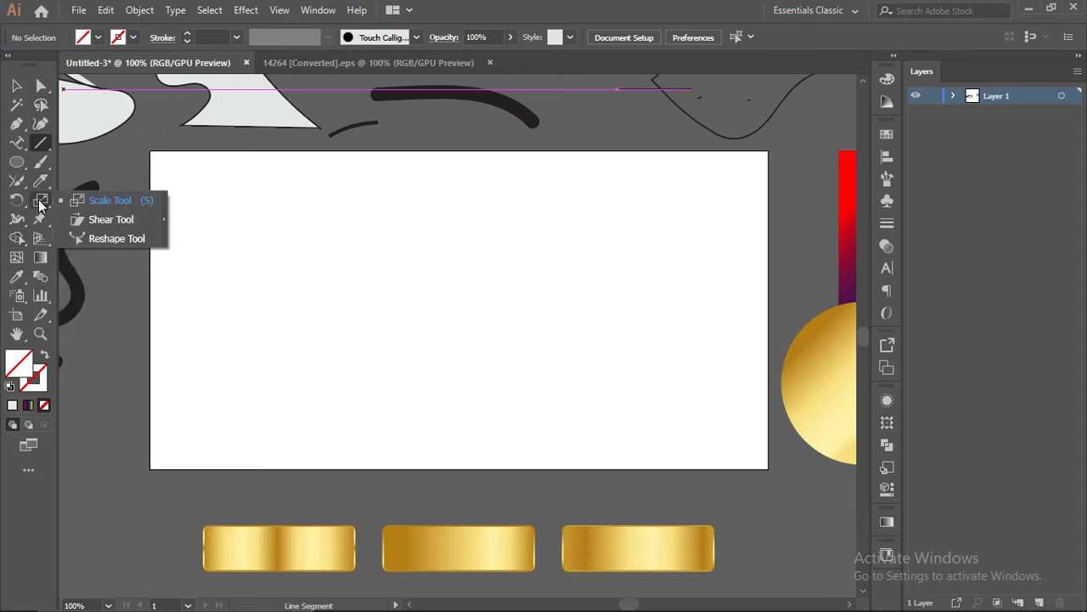
click(37, 221)
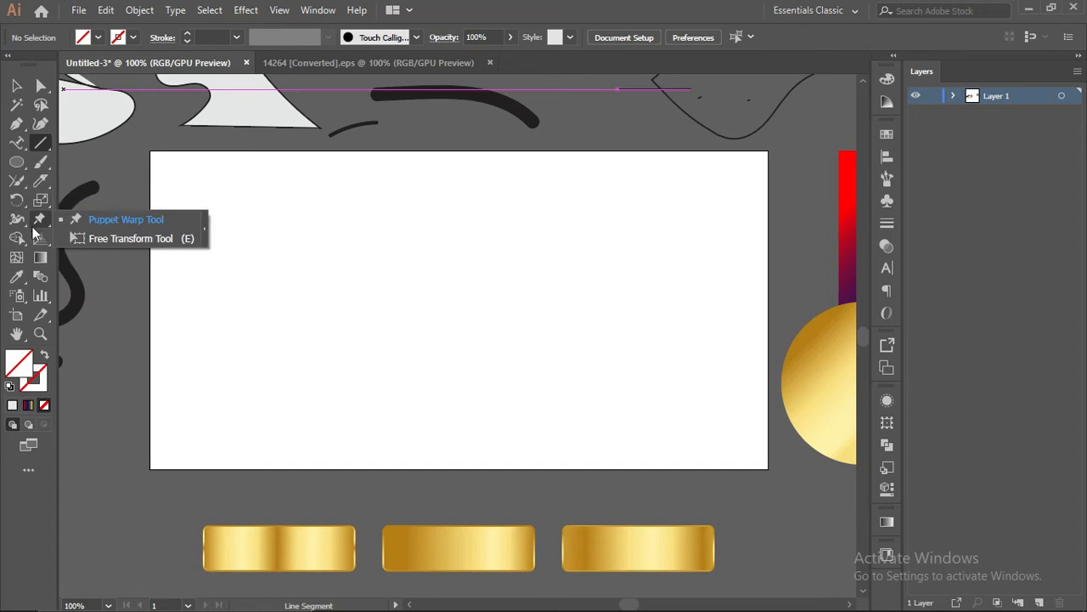
click(40, 241)
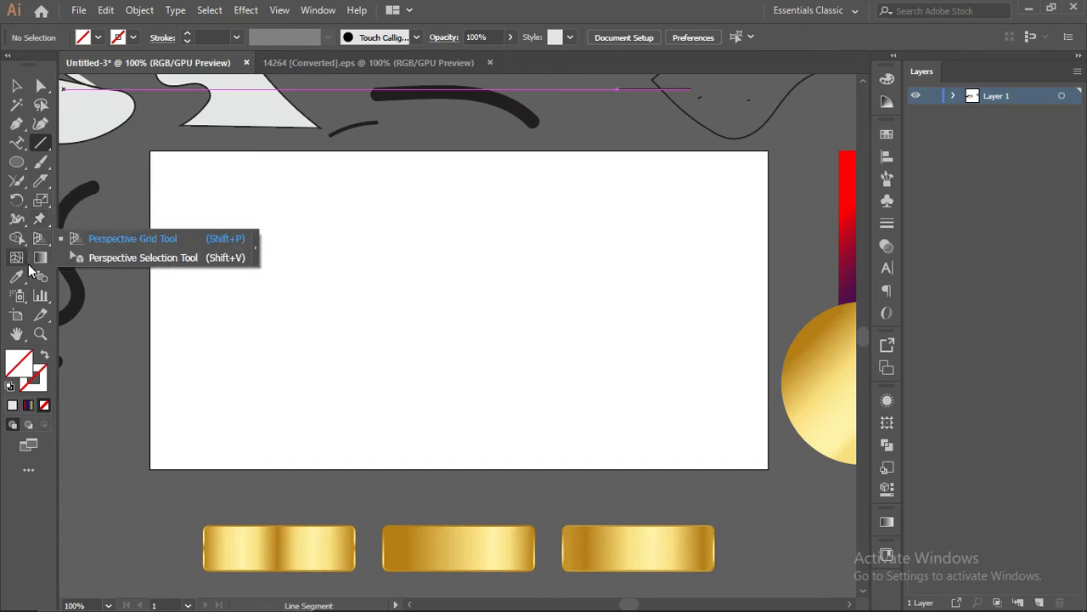
click(17, 276)
click(12, 314)
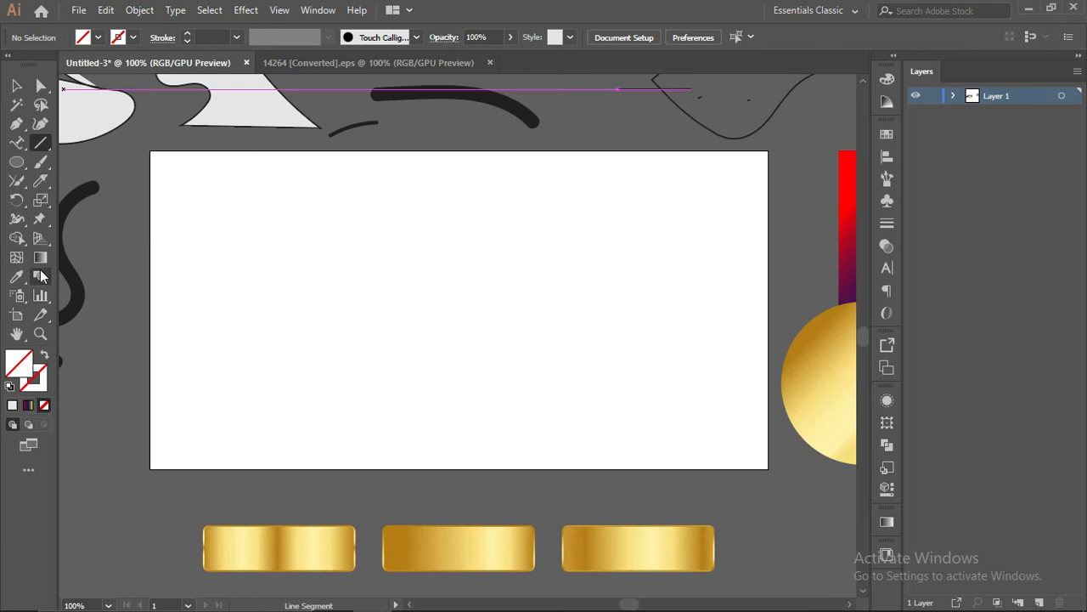
click(22, 143)
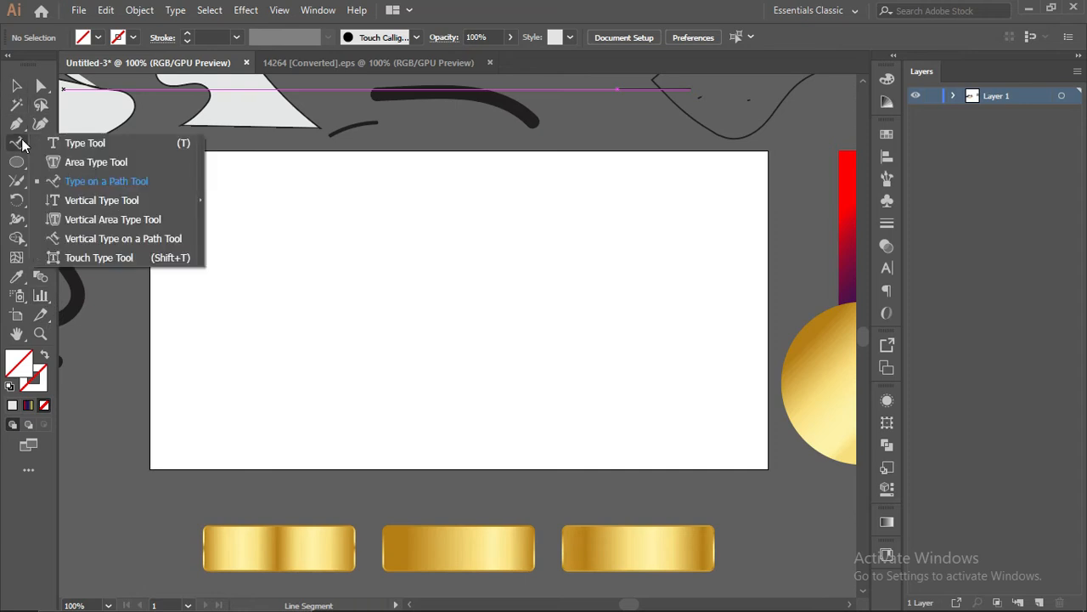
click(17, 125)
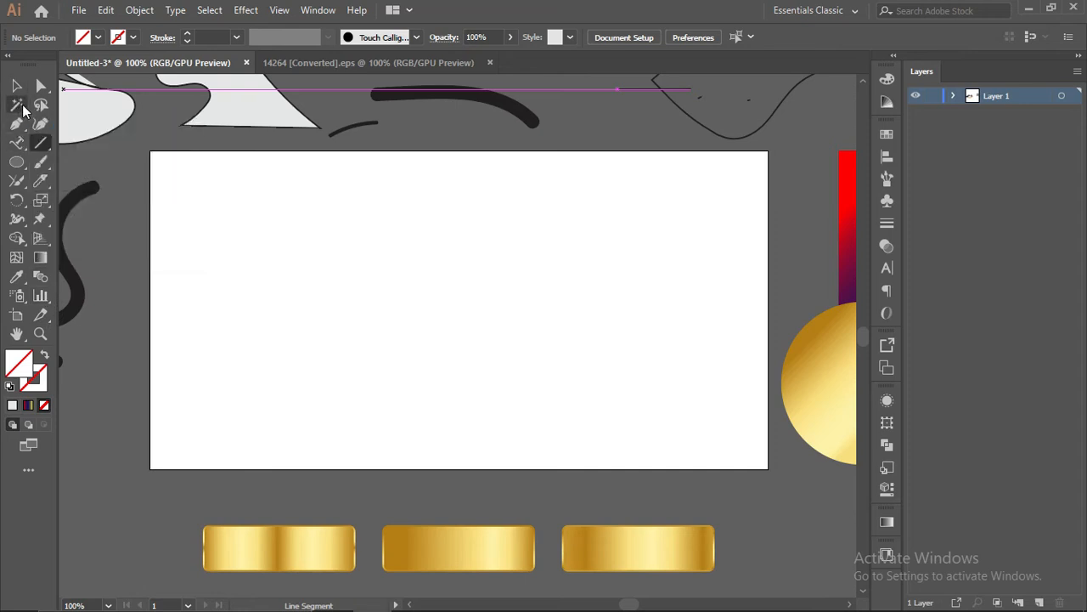
- Draw a rectangular grid of six by six cells on the artboard, give it a black stroke and deselect it
click(40, 143)
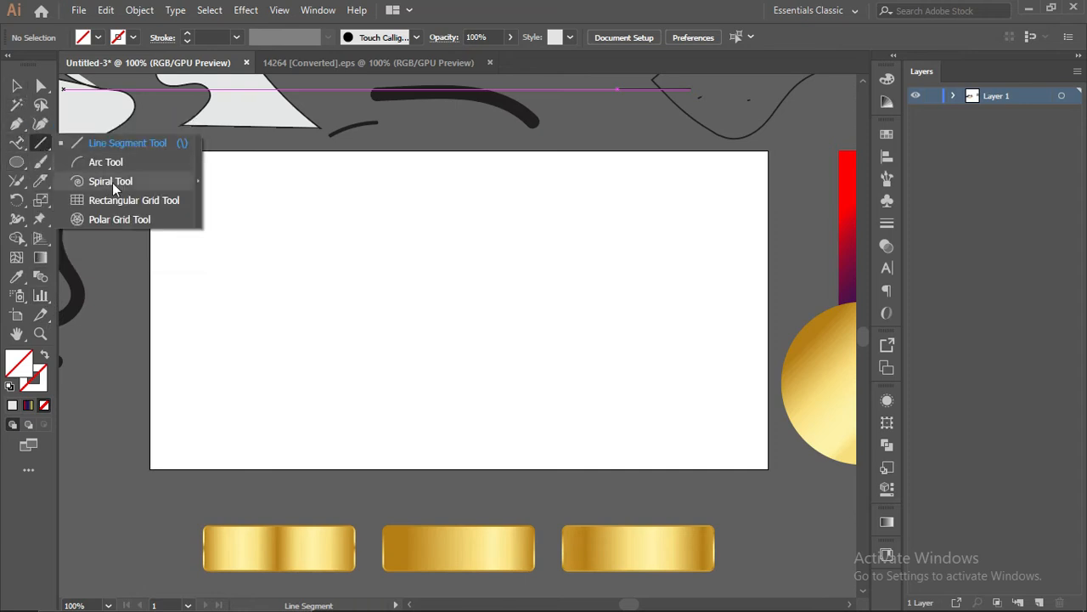
drag(238, 186, 557, 451)
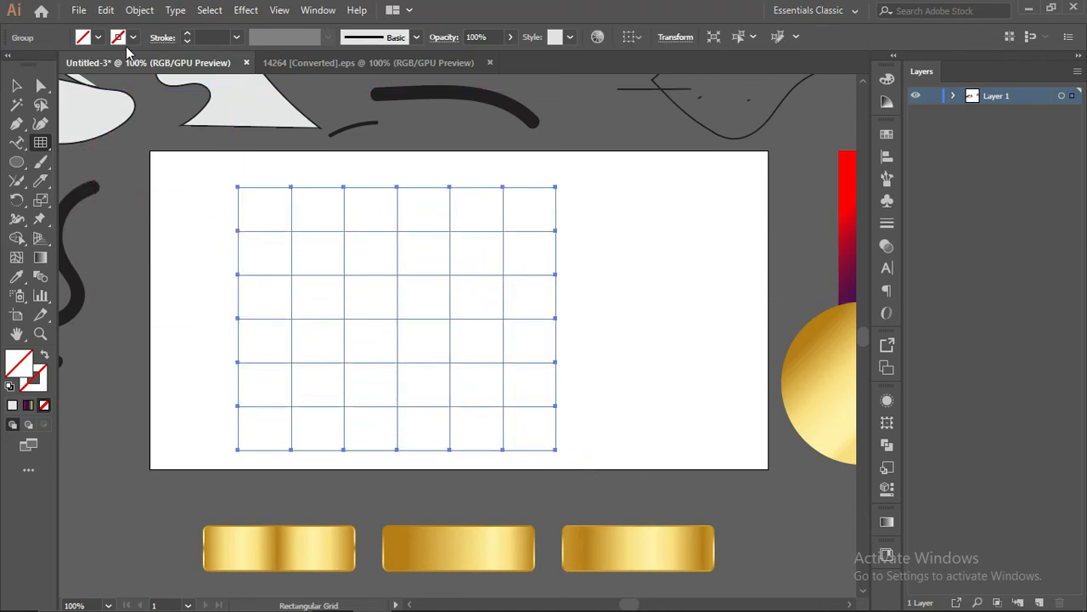
click(36, 377)
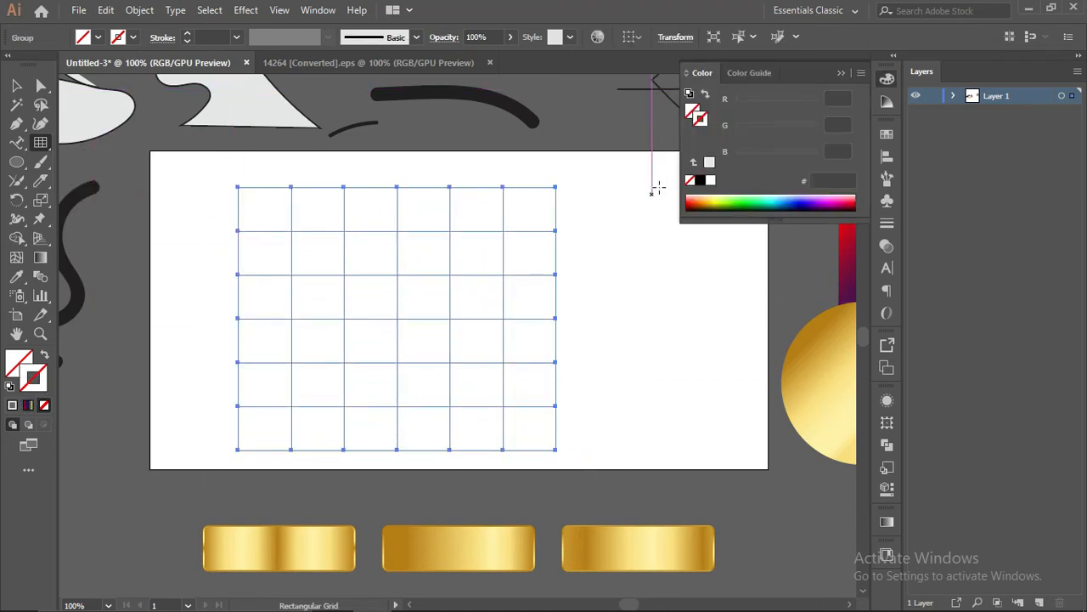
click(699, 180)
click(16, 85)
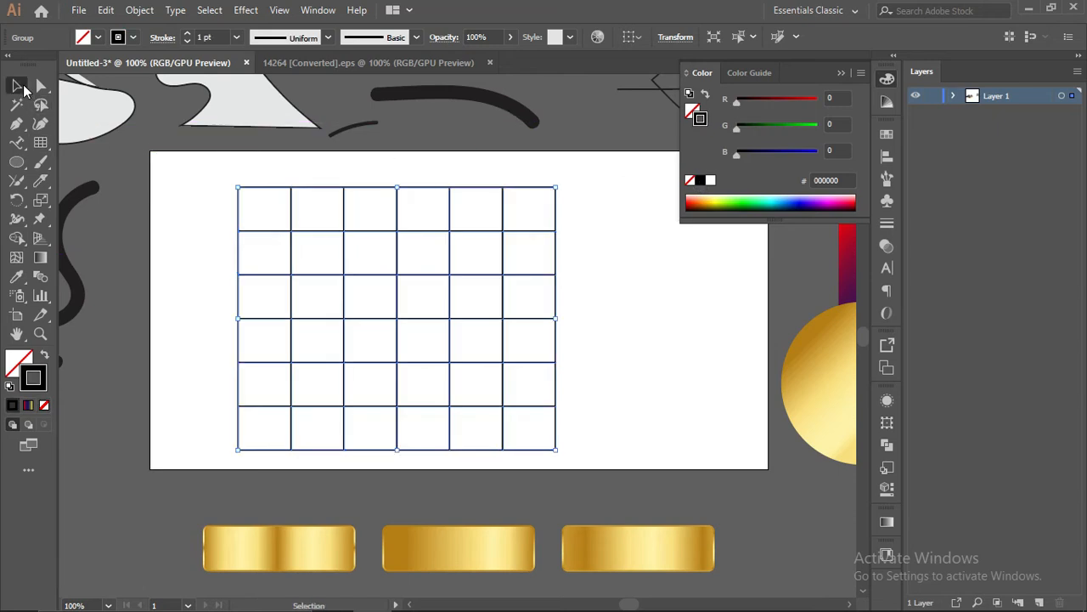
click(839, 74)
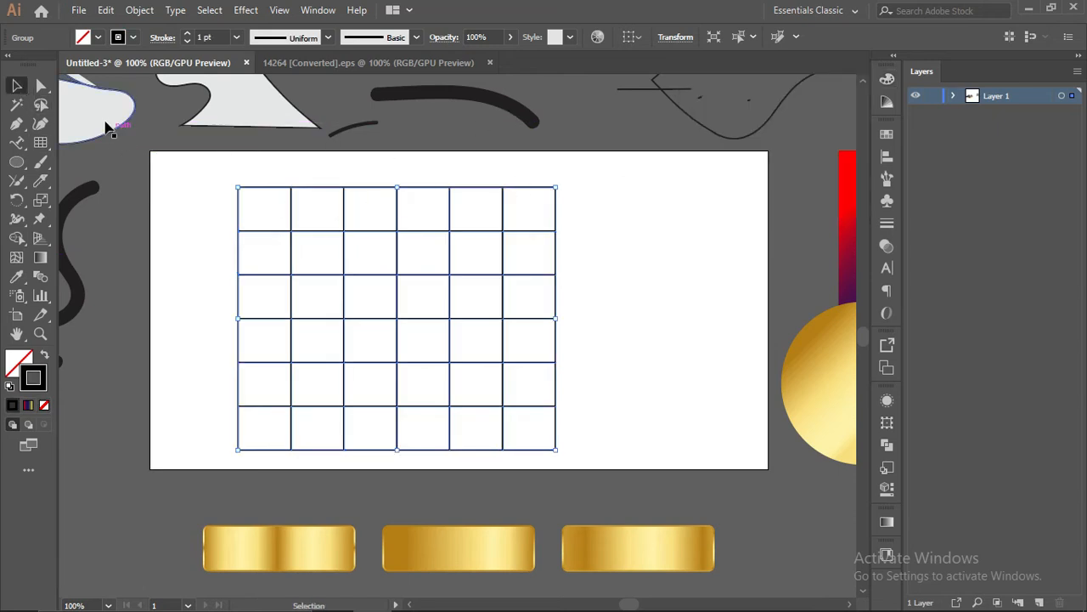
click(173, 226)
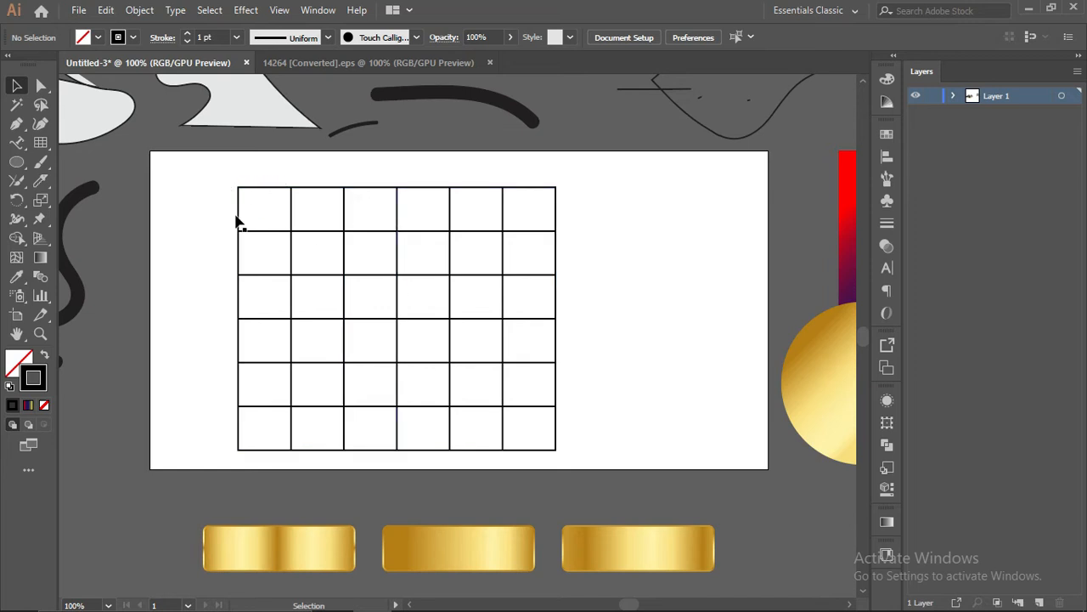
- Select the grid and merge its cells into one continuous S-shaped region with the Shape Builder tool
click(459, 325)
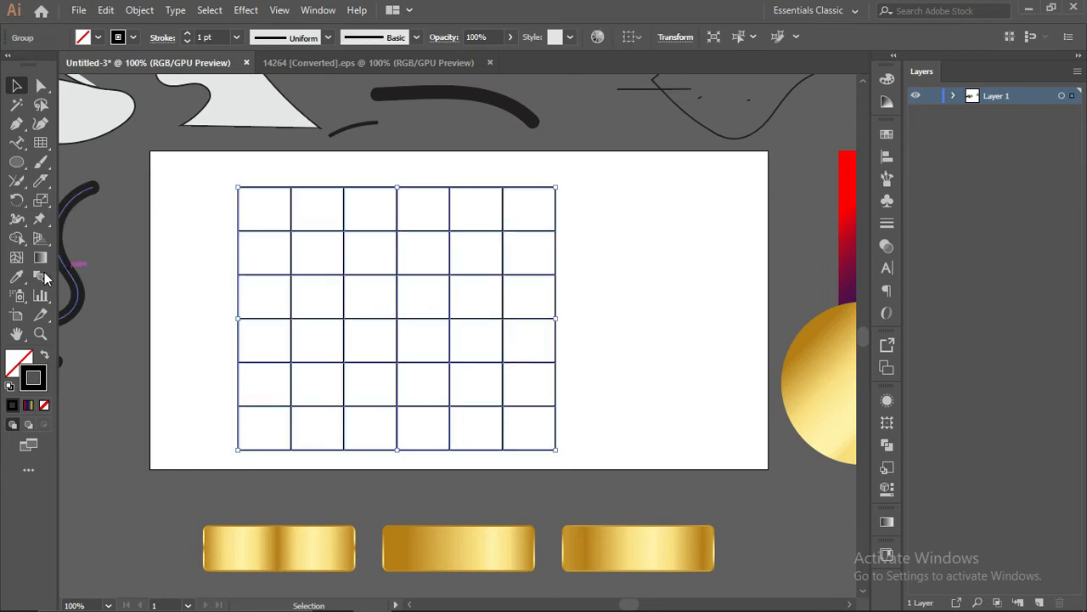
drag(16, 238, 95, 237)
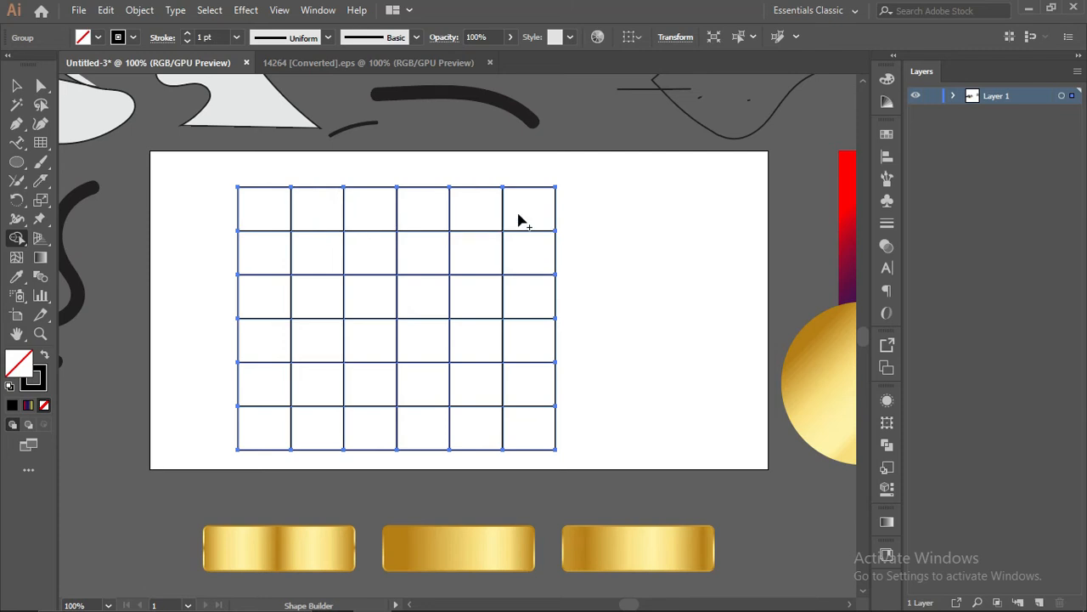
mouse_move(499, 220)
mouse_down()
mouse_move(322, 220)
mouse_move(322, 348)
mouse_move(466, 329)
mouse_move(469, 424)
mouse_move(315, 446)
mouse_up()
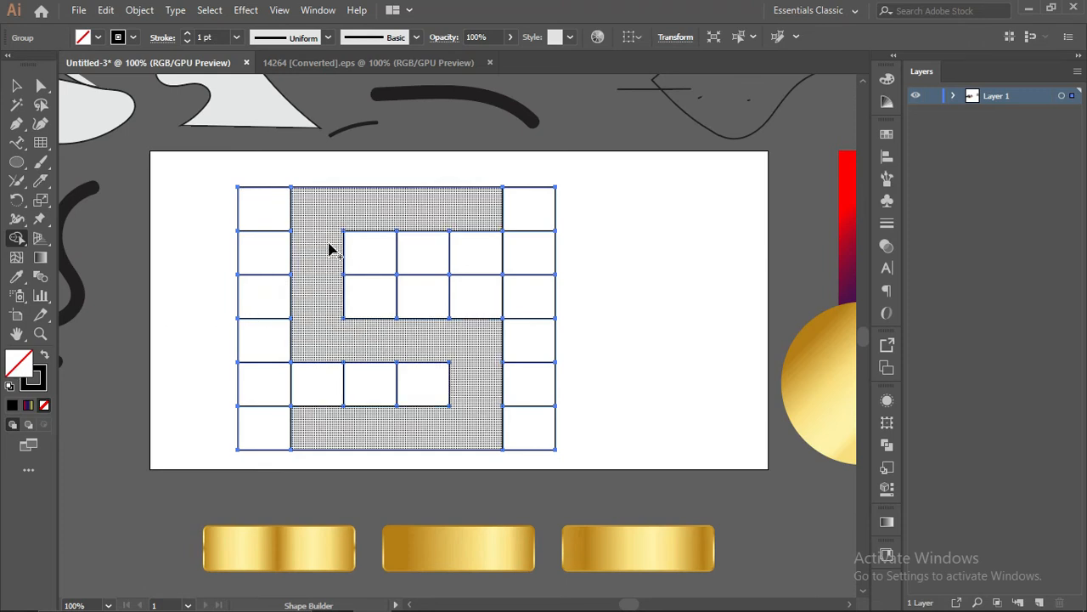
- Set the fill to black, try it on the merged S-shaped region, and undo back to the unmerged grid
double_click(23, 360)
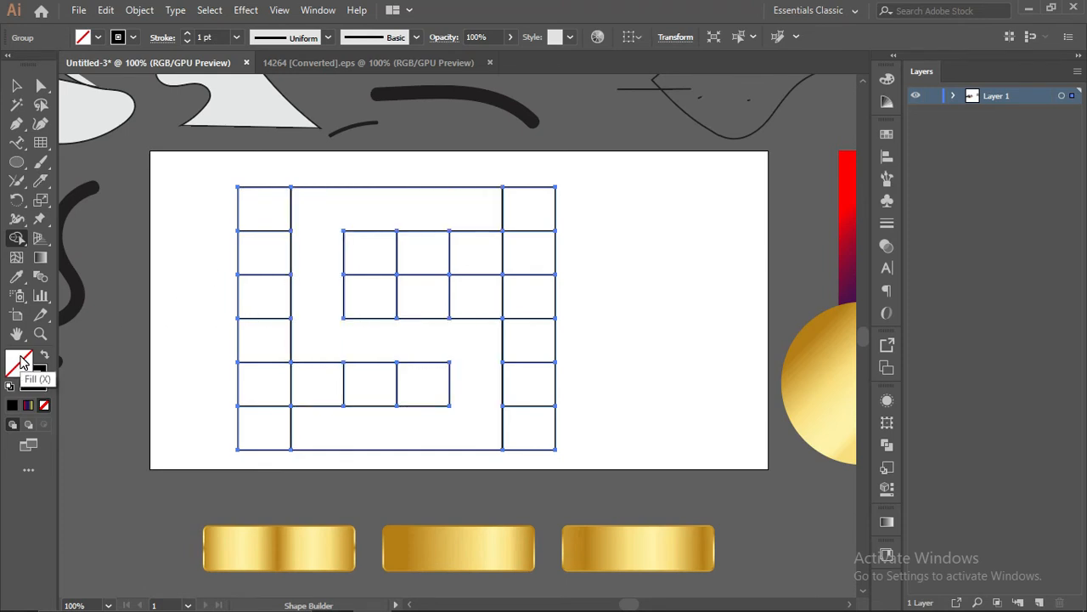
click(617, 227)
click(493, 354)
drag(493, 354, 416, 421)
click(795, 226)
click(489, 211)
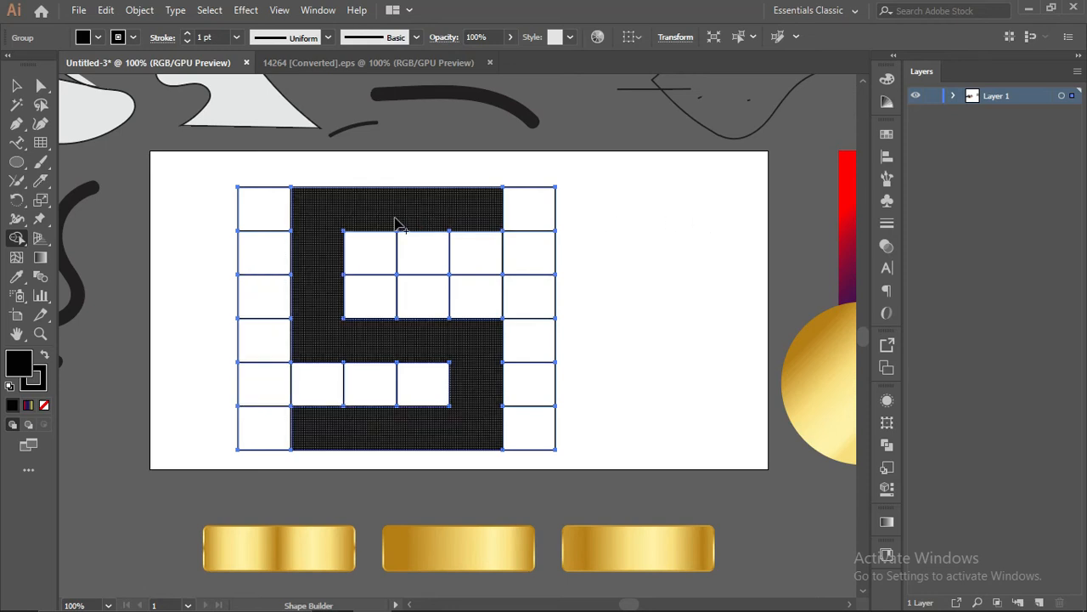
click(343, 234)
key(ctrl+z)
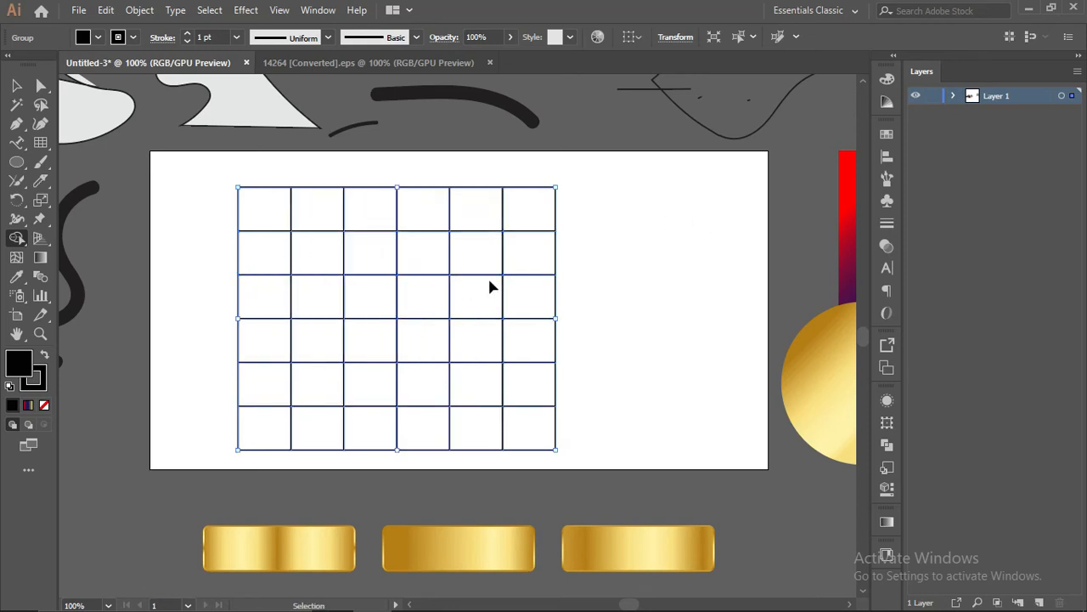
- Try merging grid cells into a black winding shape and a vertical strip in the last column, and undo both merges
mouse_move(472, 212)
mouse_down()
mouse_move(314, 211)
mouse_move(314, 323)
mouse_move(460, 338)
mouse_move(468, 437)
mouse_up()
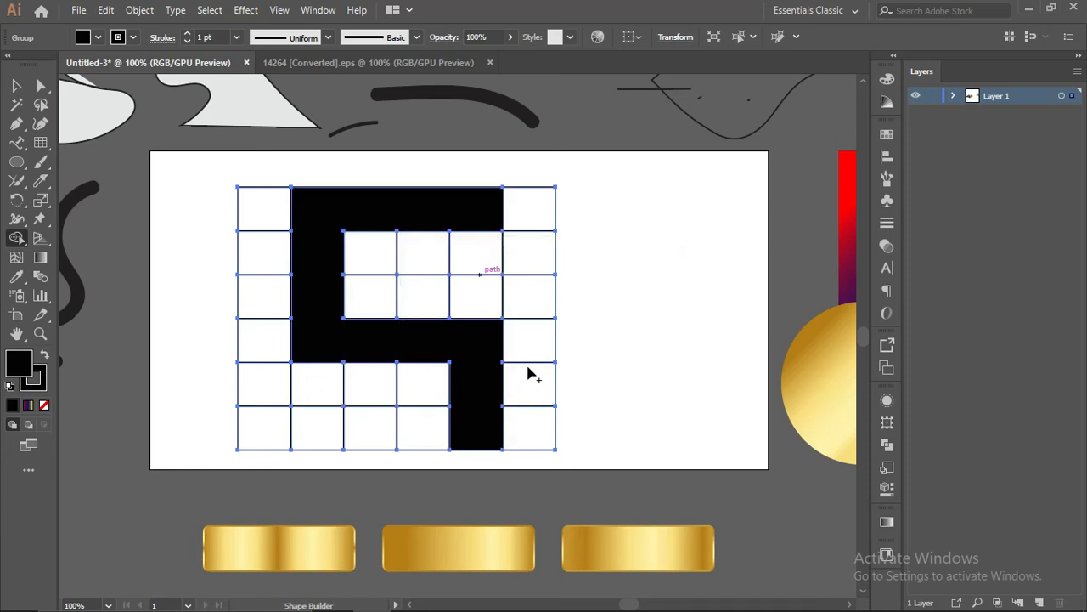
drag(535, 255, 531, 348)
key(ctrl+z)
key(ctrl+z)
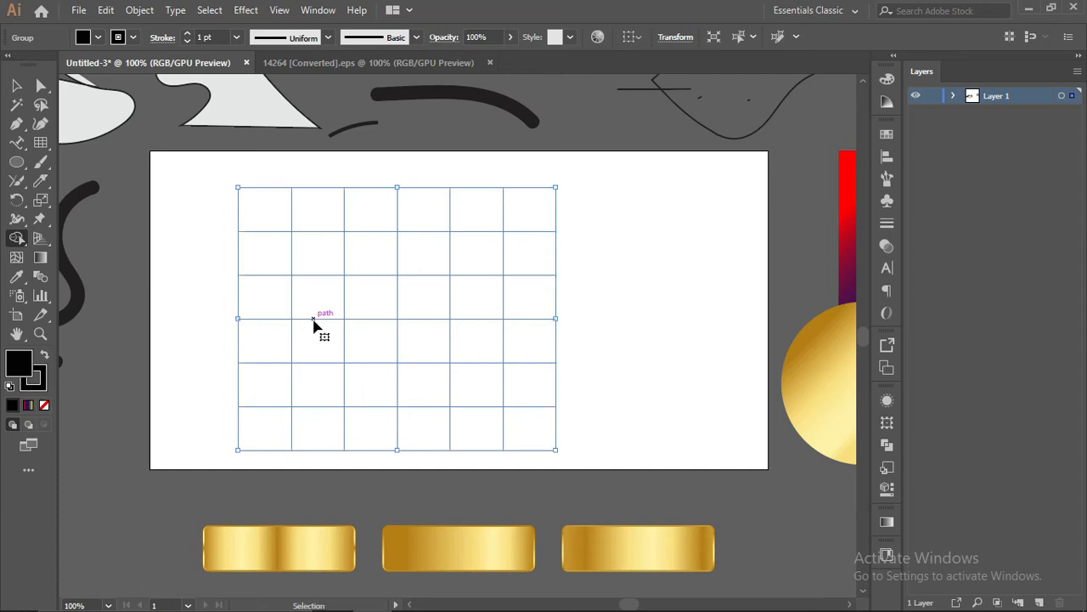
- Merge grid cells into three separate black angular shapes at the grid's left, upper and bottom areas, redoing the upper one
mouse_move(243, 348)
mouse_down()
mouse_move(249, 285)
mouse_move(371, 309)
mouse_up()
mouse_move(307, 209)
mouse_down()
mouse_move(504, 226)
mouse_move(497, 346)
mouse_up()
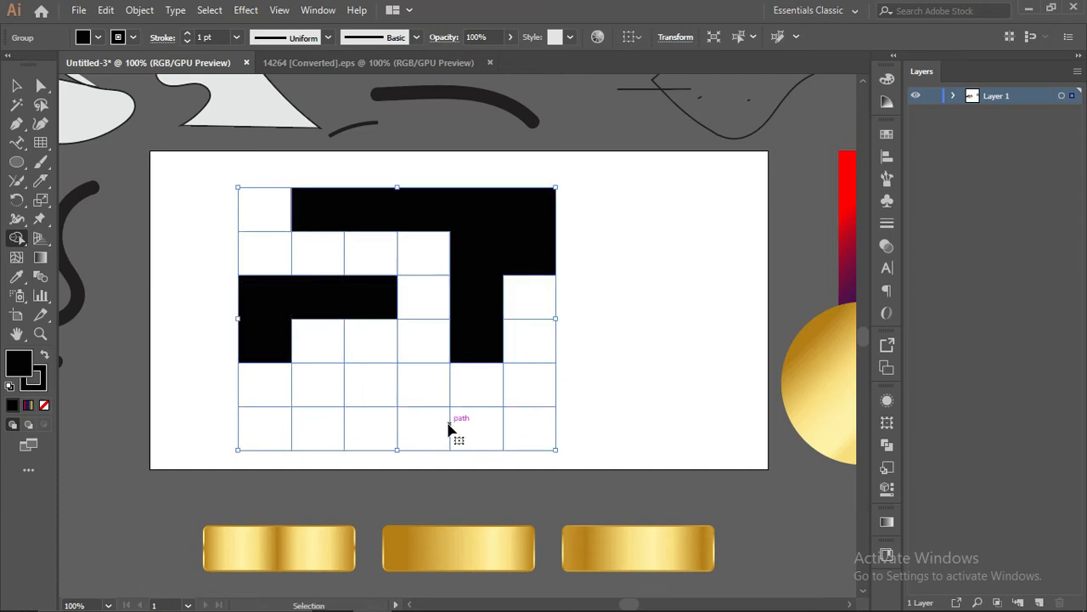
key(ctrl+z)
mouse_move(319, 211)
mouse_down()
mouse_move(458, 211)
mouse_move(475, 306)
mouse_up()
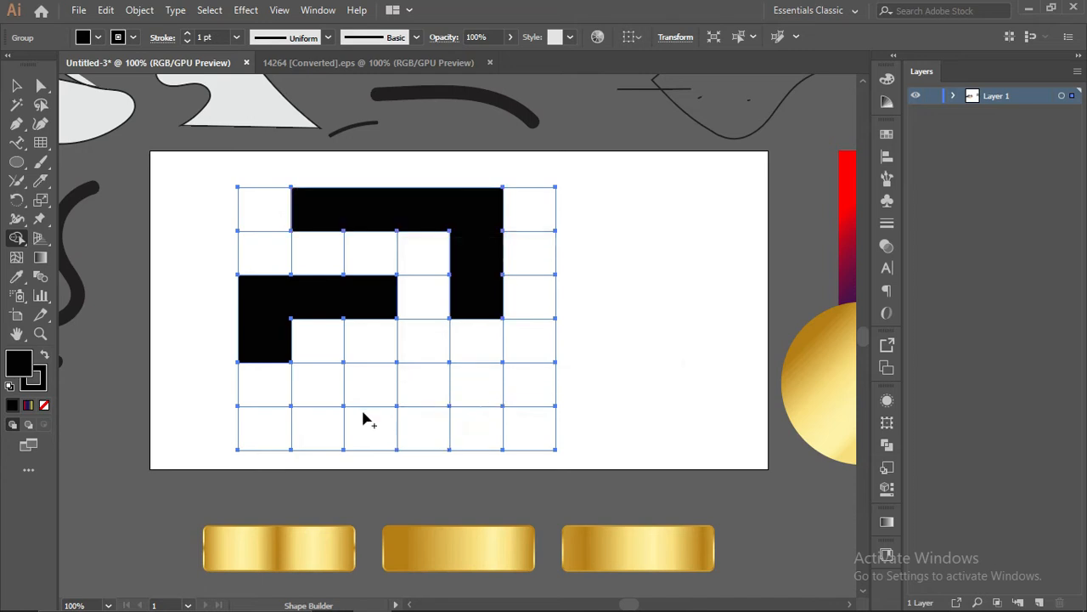
mouse_move(462, 435)
mouse_down()
mouse_move(362, 429)
mouse_move(369, 391)
mouse_up()
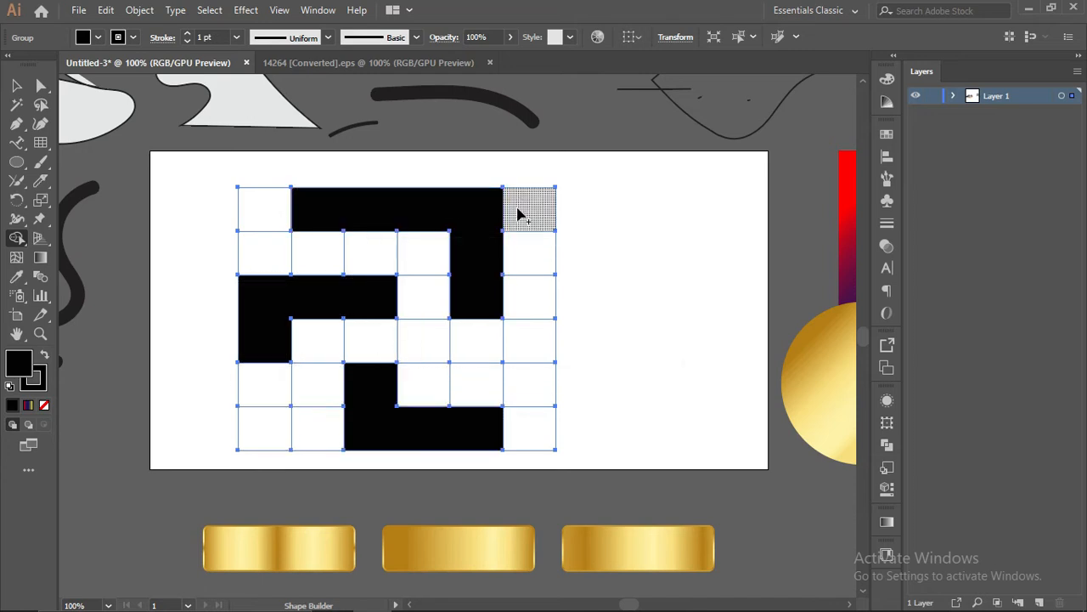
- Deselect the grid to view its three merged black shapes and move it slightly upward on the artboard
click(17, 85)
click(682, 299)
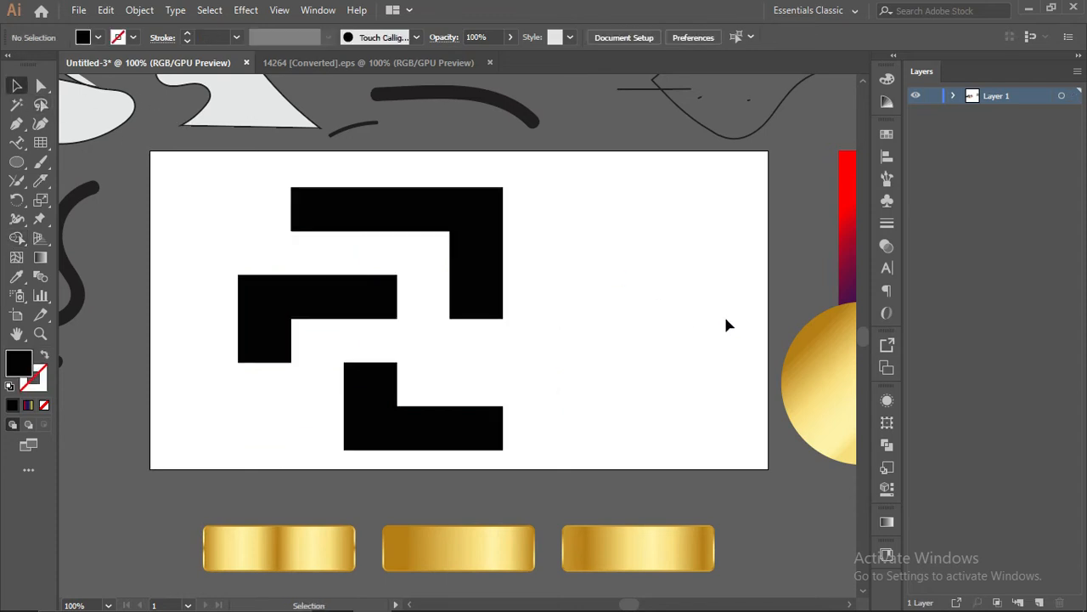
scroll(641, 328, down, 2)
scroll(641, 333, up, 1)
drag(424, 406, 425, 388)
click(527, 308)
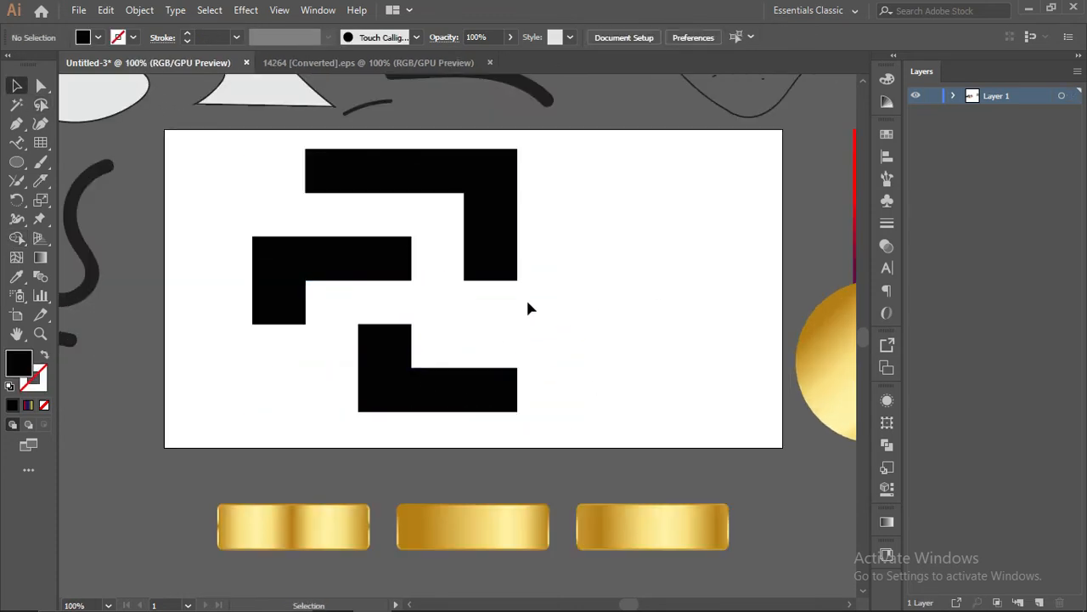
- Move the grid with its three black shapes off the artboard to the empty area at its lower left
click(41, 142)
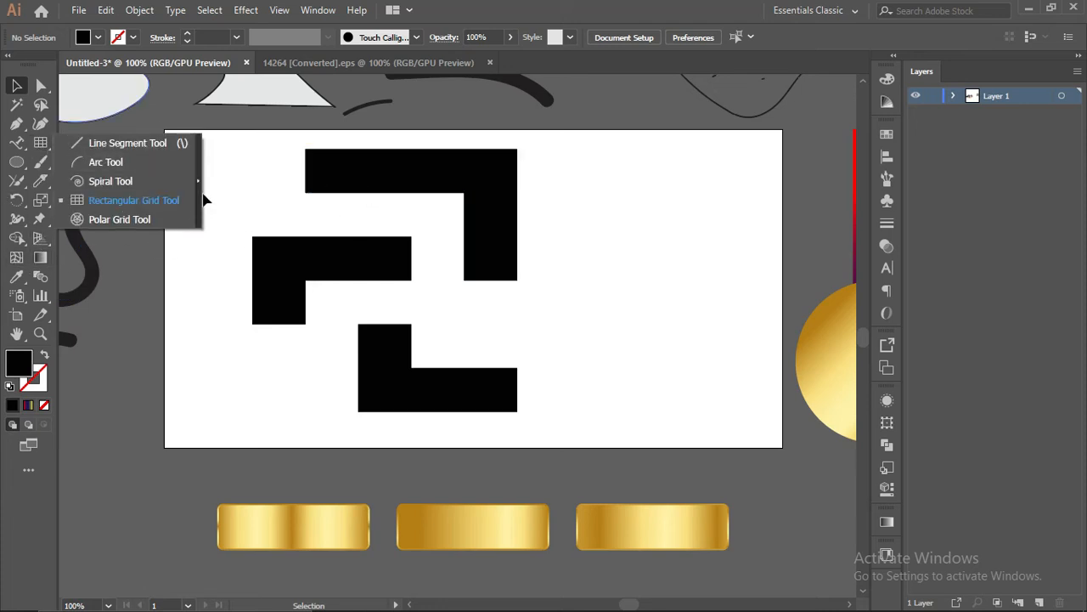
click(296, 181)
drag(286, 210, 258, 387)
scroll(348, 207, down, 1)
drag(349, 271, 94, 473)
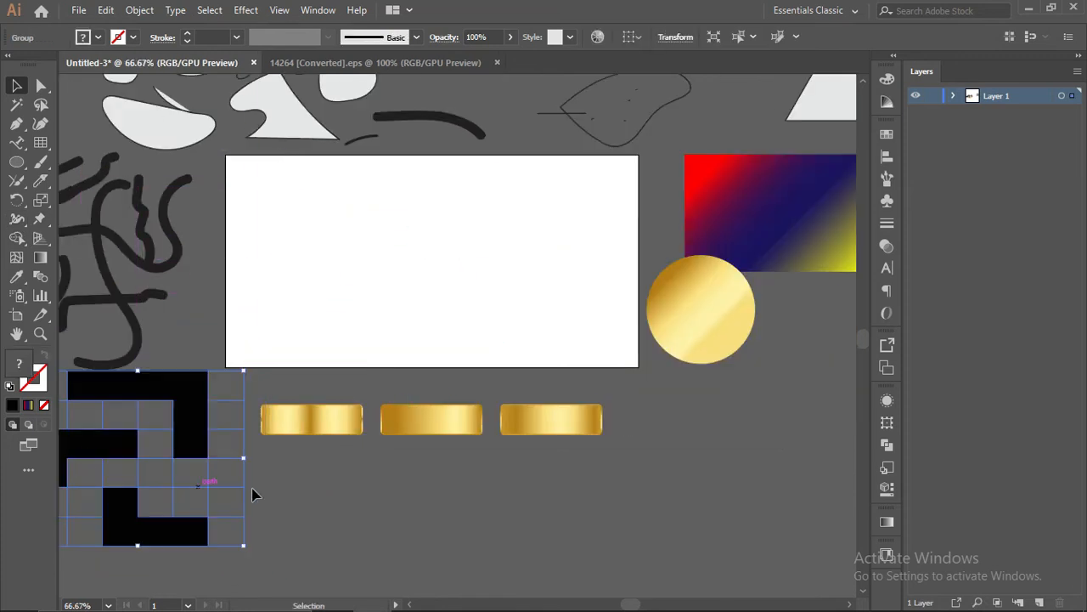
click(323, 496)
scroll(321, 322, up, 1)
scroll(567, 289, up, 1)
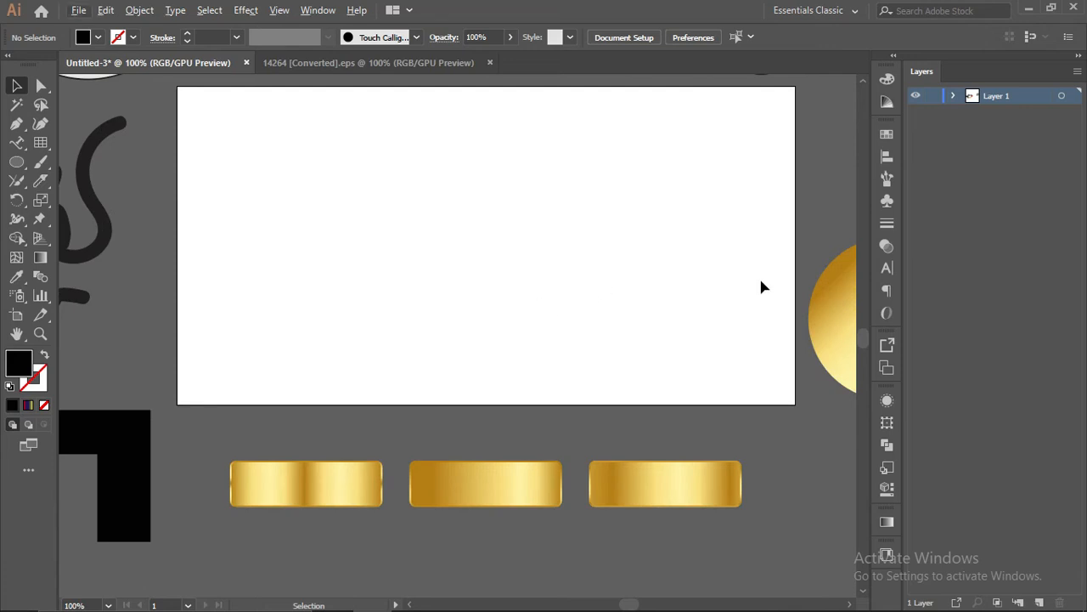
scroll(760, 286, up, 2)
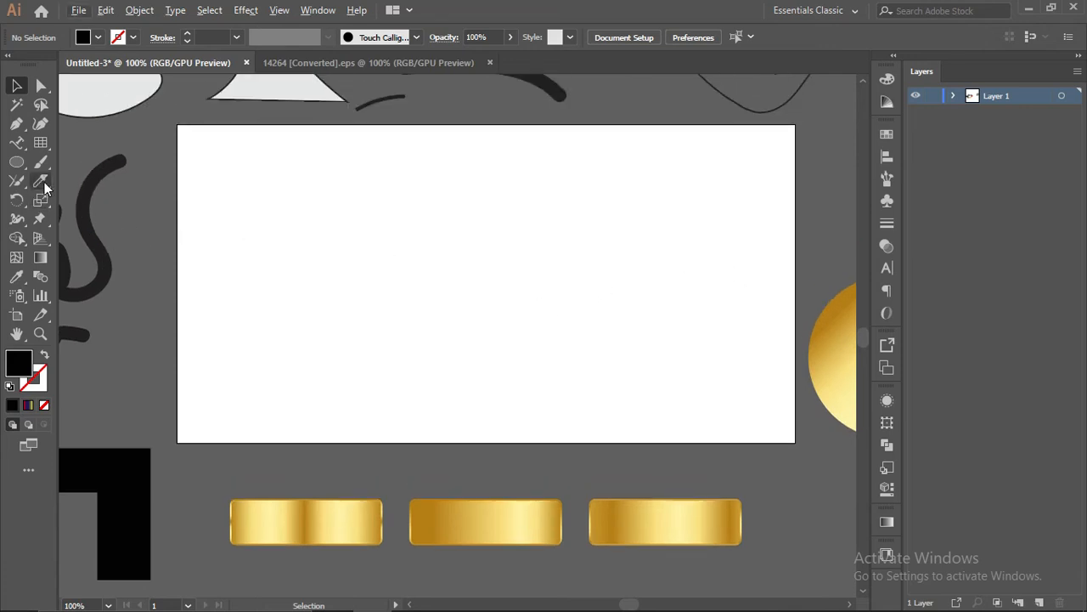
- Paint a short bent vertical stroke beside the artboard's left edge with the Paintbrush, and undo the second stroke
click(44, 181)
drag(46, 160, 99, 167)
drag(138, 228, 132, 371)
mouse_move(134, 174)
mouse_down()
mouse_move(166, 247)
mouse_move(158, 383)
mouse_move(180, 431)
mouse_move(207, 461)
mouse_move(270, 438)
mouse_move(323, 443)
mouse_up()
key(ctrl)
key(ctrl+z)
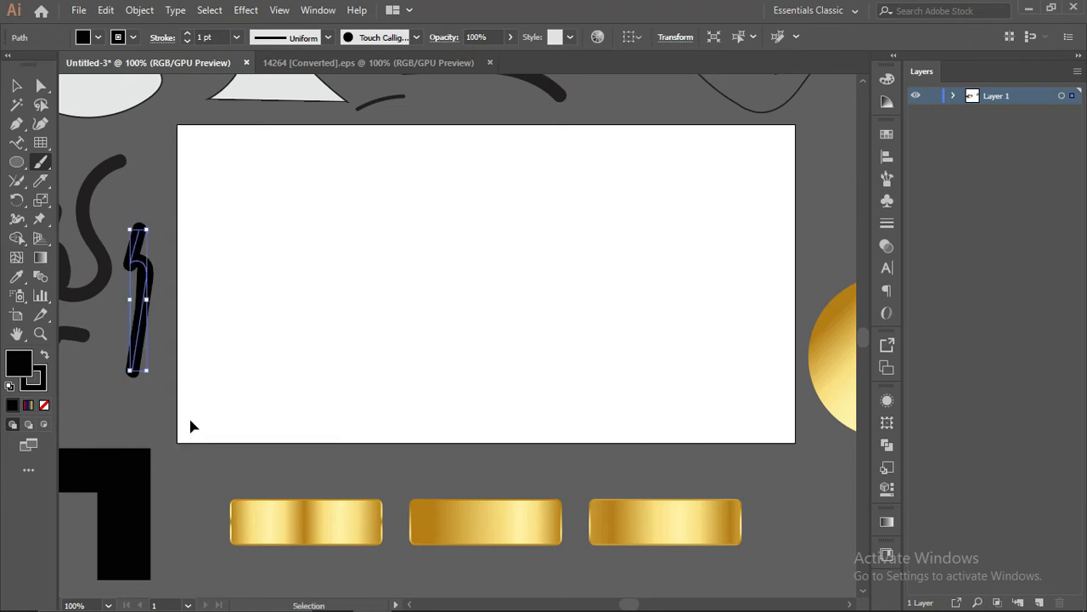
- Try three freehand Blob Brush strokes across the artboard and undo all of them
drag(48, 161, 95, 181)
mouse_move(288, 166)
mouse_down()
mouse_move(263, 205)
mouse_move(308, 274)
mouse_up()
mouse_move(359, 180)
mouse_down()
mouse_move(343, 329)
mouse_move(134, 391)
mouse_up()
mouse_move(374, 206)
mouse_down()
mouse_move(464, 277)
mouse_move(551, 197)
mouse_up()
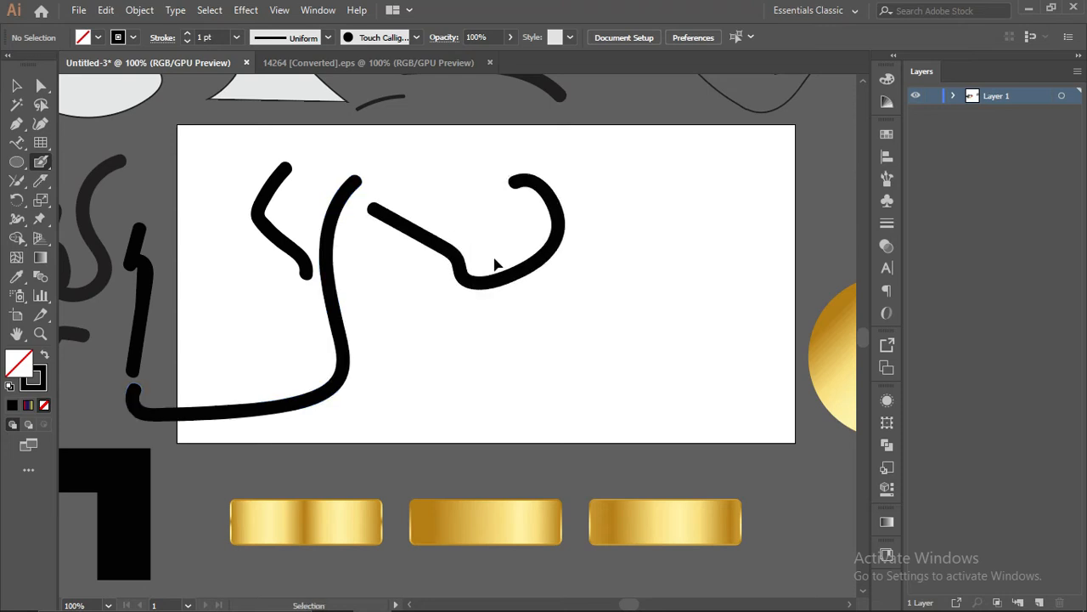
key(ctrl+z)
key(ctrl+z)
key(ctrl+z)
- Draw a thick S-like curve on the artboard with the Blob Brush and select its outline with Direct Selection to examine its anchor points
scroll(101, 304, up, 3)
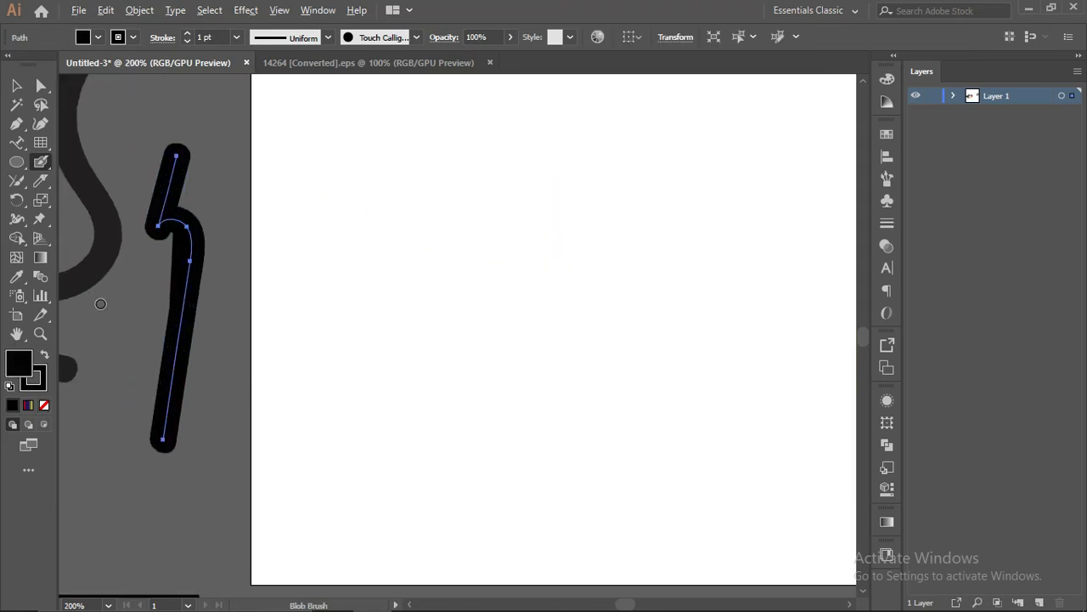
scroll(260, 134, up, 1)
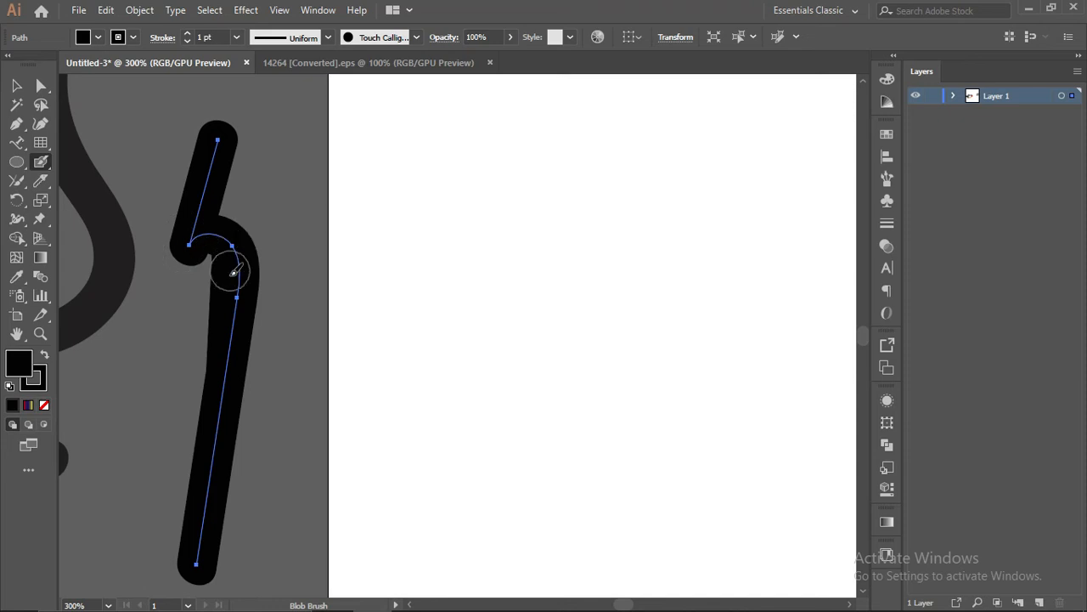
scroll(367, 378, down, 3)
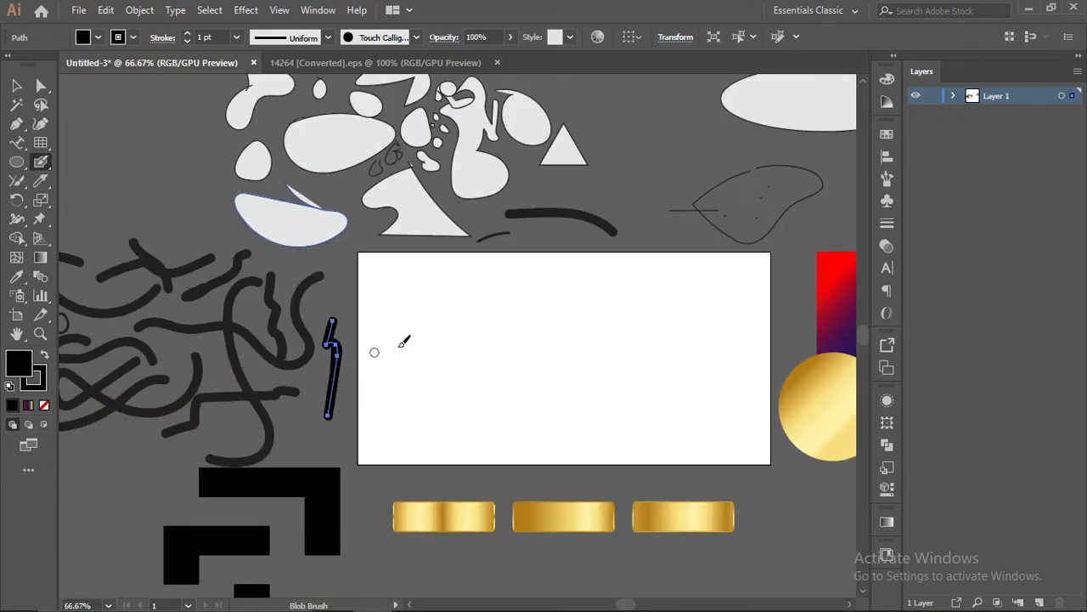
scroll(446, 342, up, 3)
mouse_move(401, 217)
mouse_down()
mouse_move(361, 311)
mouse_move(353, 391)
mouse_move(389, 392)
mouse_move(425, 325)
mouse_move(515, 334)
mouse_move(491, 406)
mouse_up()
scroll(528, 325, up, 1)
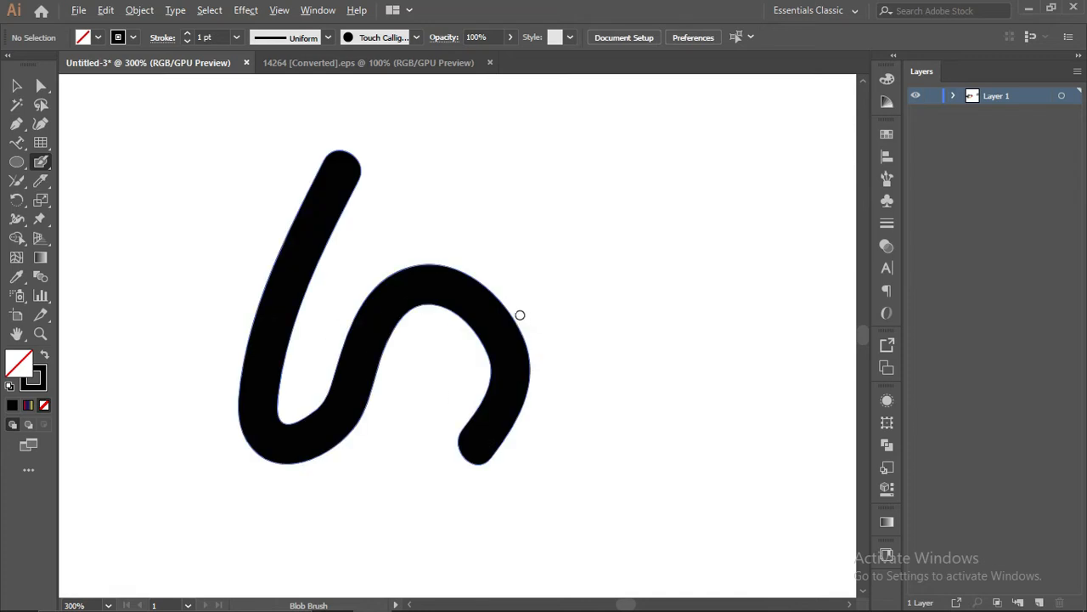
scroll(396, 207, up, 1)
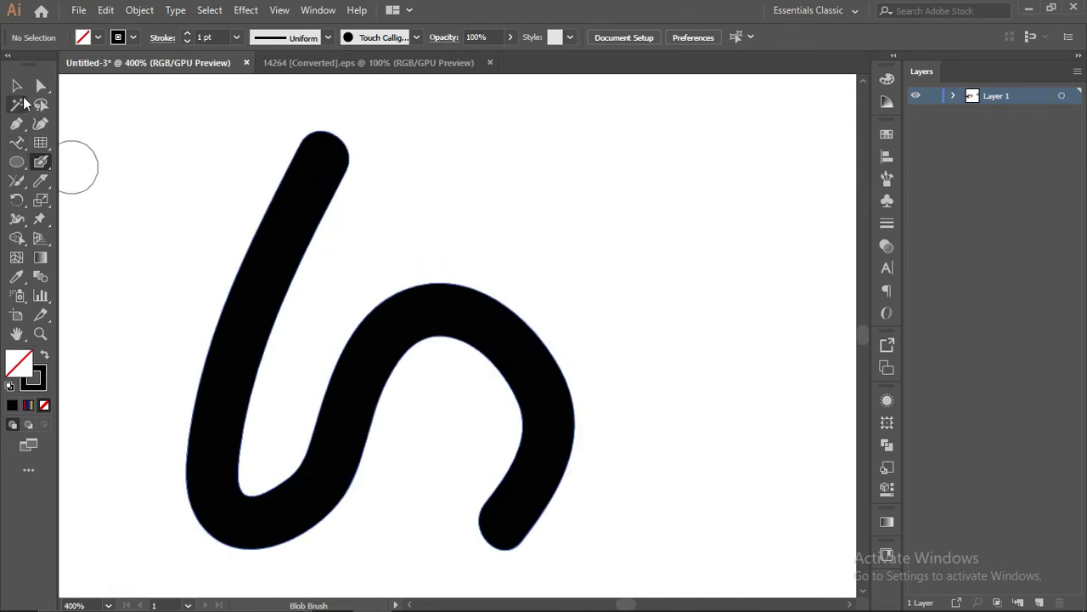
click(41, 85)
click(298, 168)
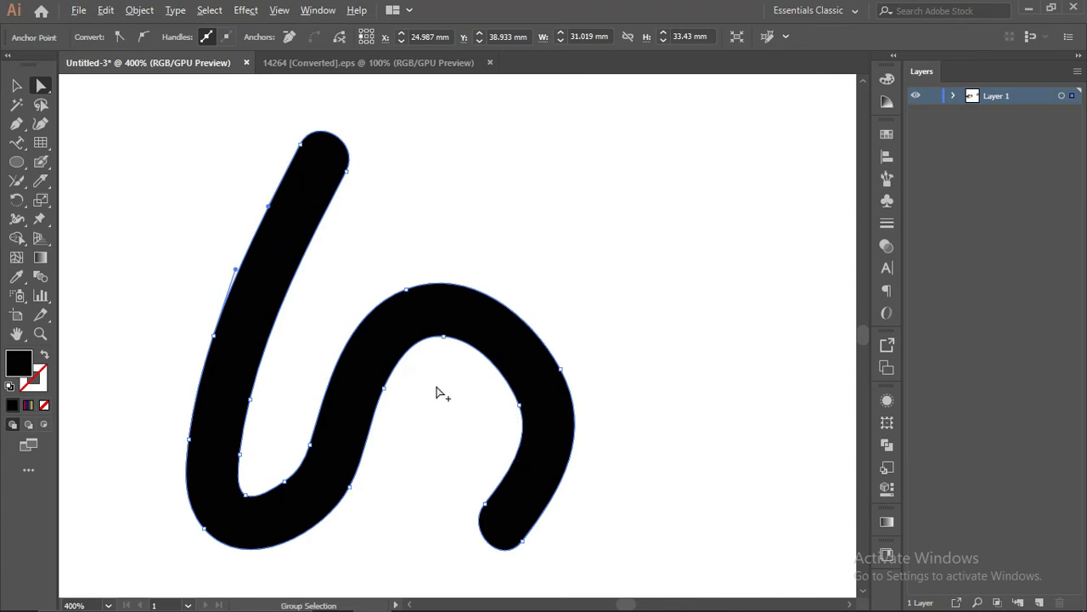
scroll(439, 391, down, 2)
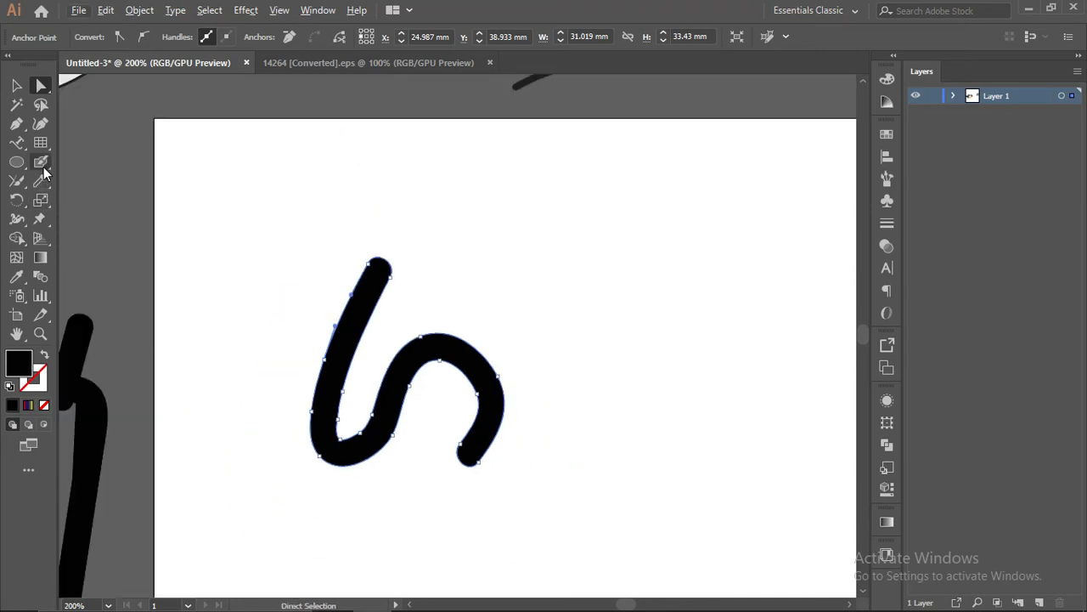
- Reshape the upper end of the Paintbrush stroke beside the artboard by moving its anchor points upward, and select the Blob Brush outline for comparison
click(95, 293)
drag(103, 282, 158, 199)
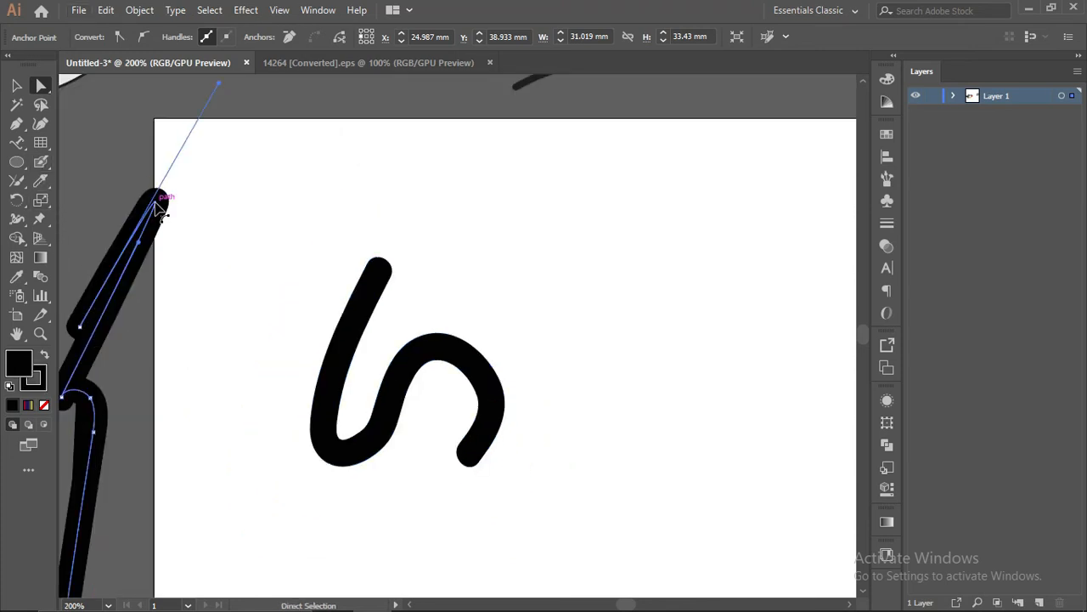
click(82, 327)
drag(83, 331, 86, 191)
click(44, 405)
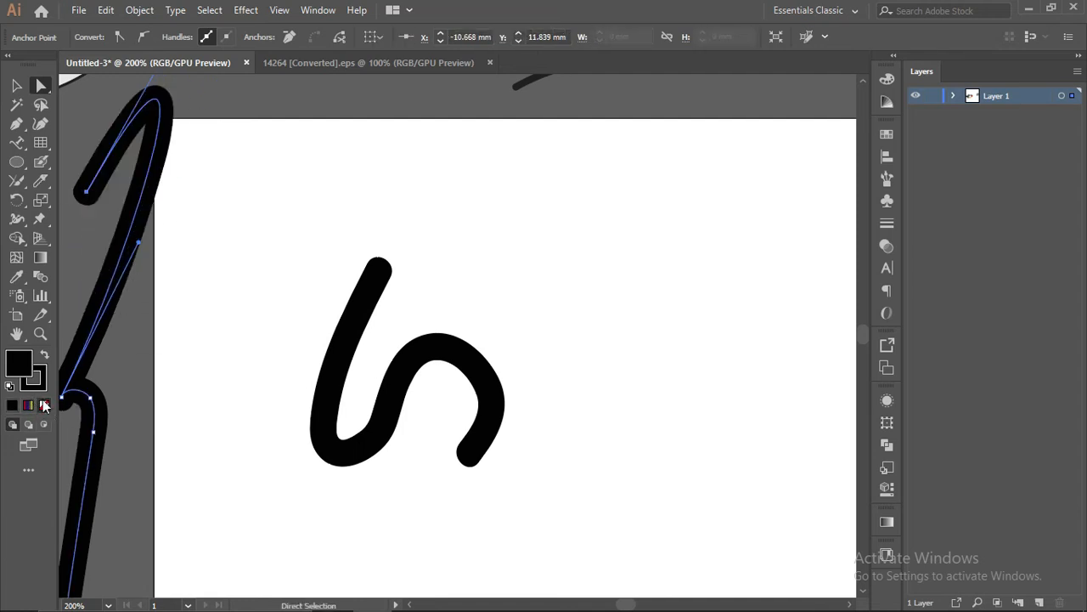
click(380, 346)
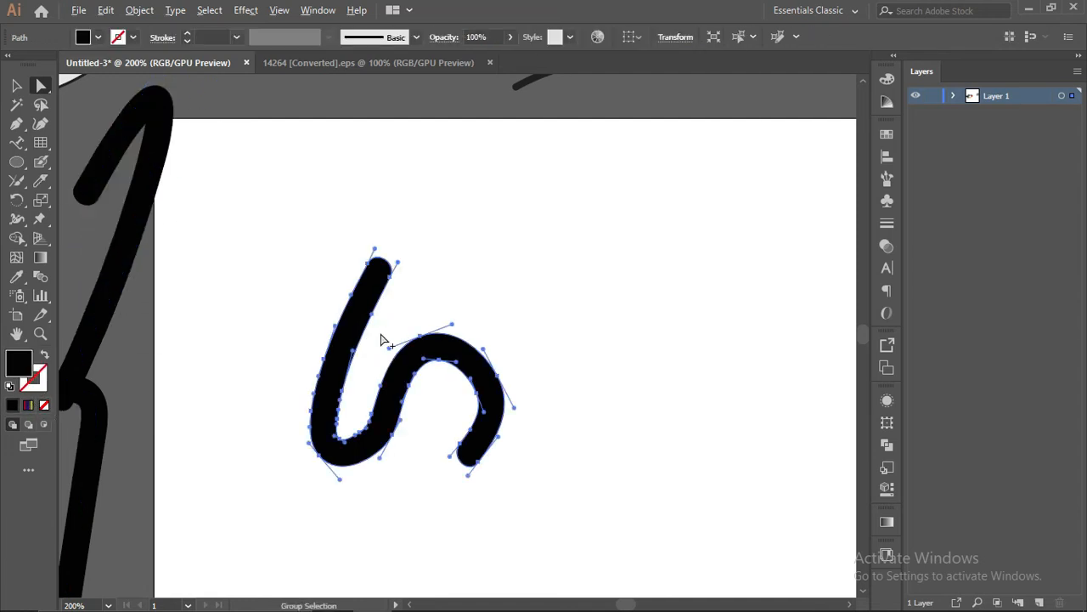
key(ctrl+plus)
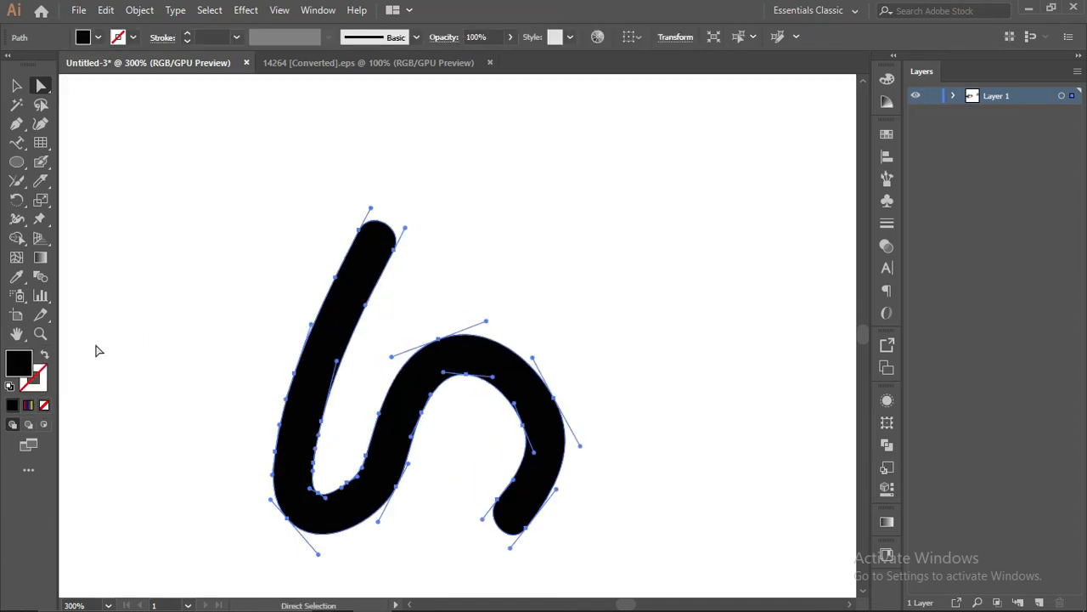
- Add more Blob Brush marks around the S-like curve: a vertical stroke, a small U shape, a dot and a short diagonal
drag(40, 161, 102, 178)
drag(173, 162, 180, 353)
click(43, 357)
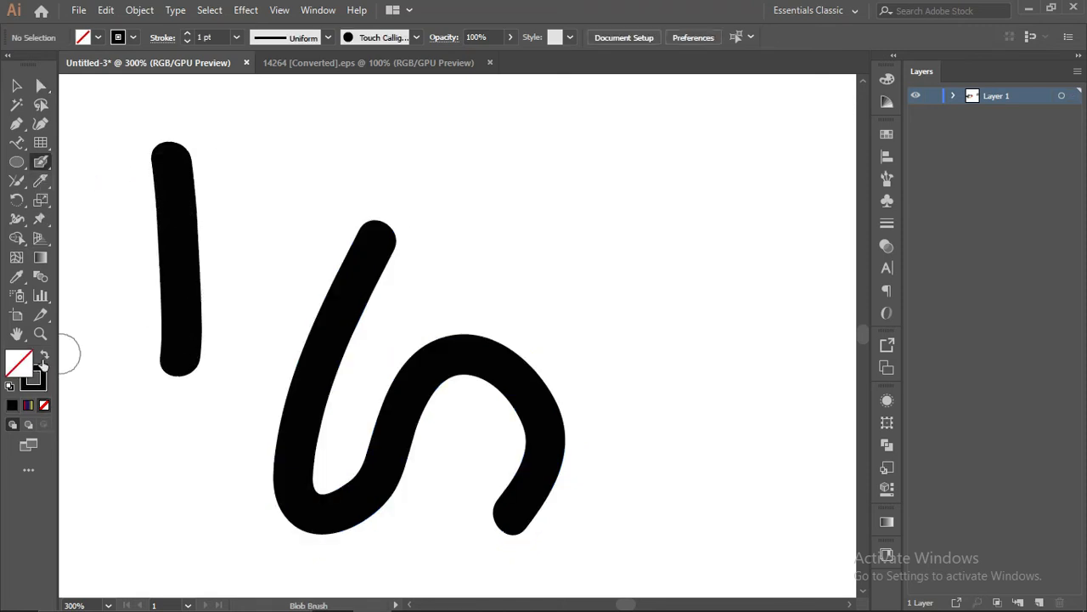
mouse_move(267, 161)
mouse_down()
mouse_move(320, 161)
mouse_move(318, 145)
mouse_up()
click(421, 125)
drag(487, 179, 564, 259)
scroll(524, 170, down, 6)
scroll(604, 196, down, 3)
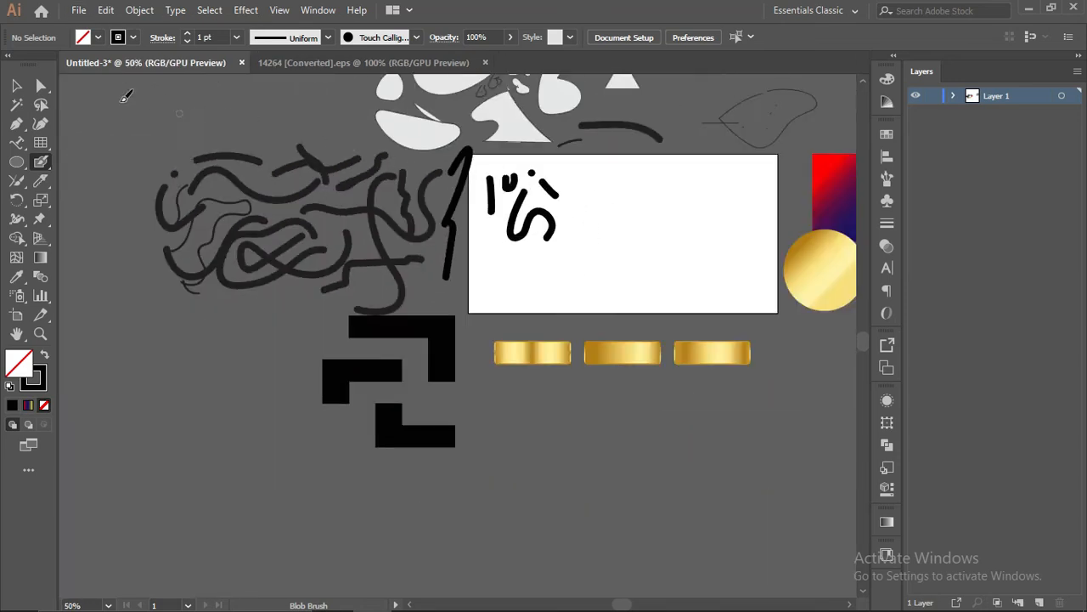
click(15, 85)
drag(620, 166, 563, 239)
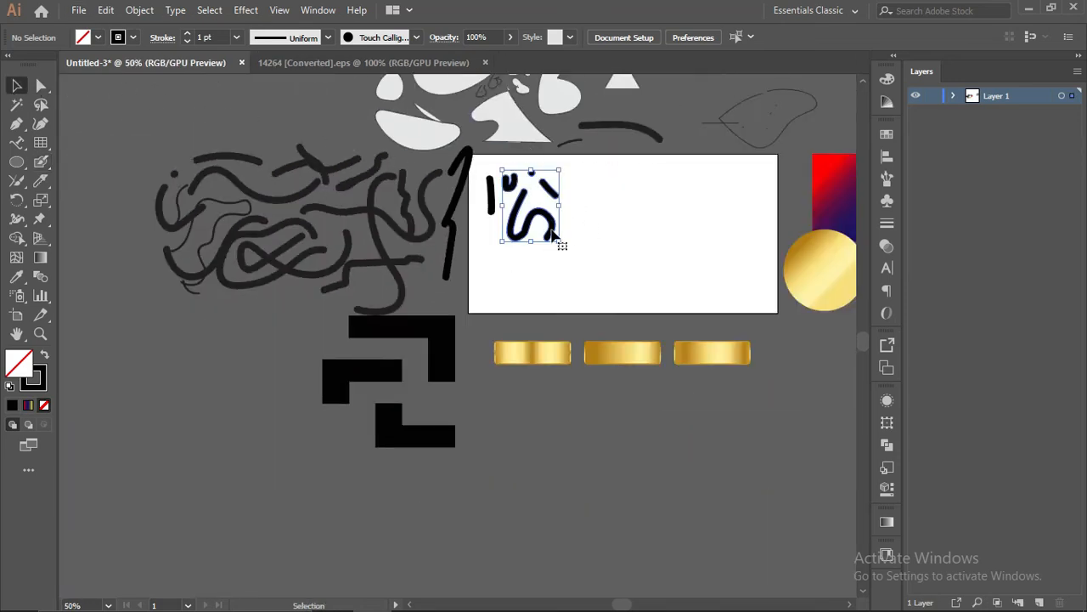
click(326, 292)
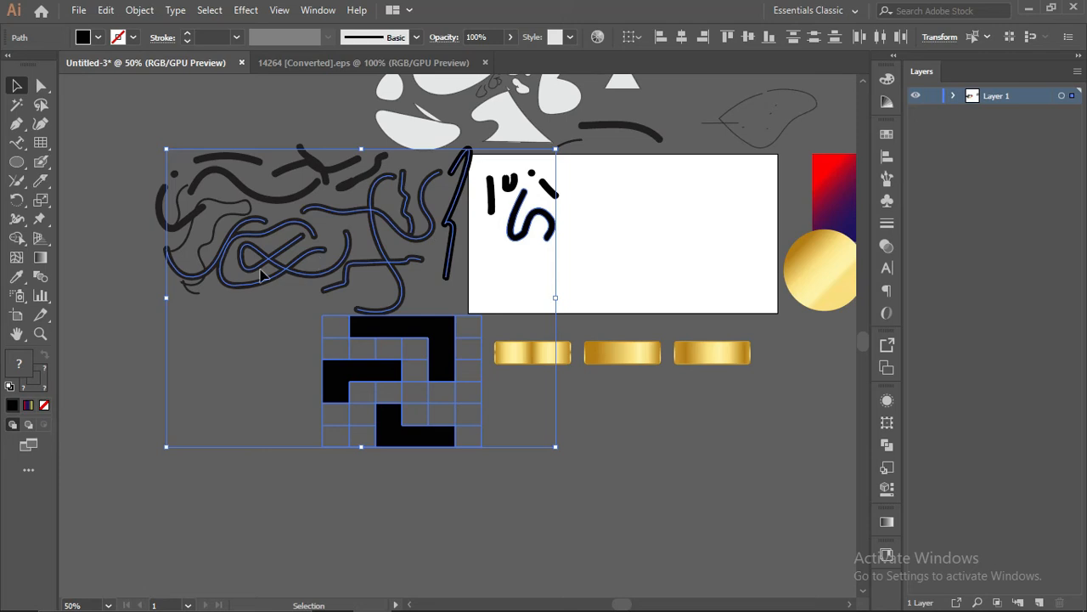
click(589, 223)
- Select the Blob Brush strokes on the artboard and move them off it to the area below
scroll(596, 217, down, 3)
scroll(782, 220, up, 2)
scroll(484, 206, up, 1)
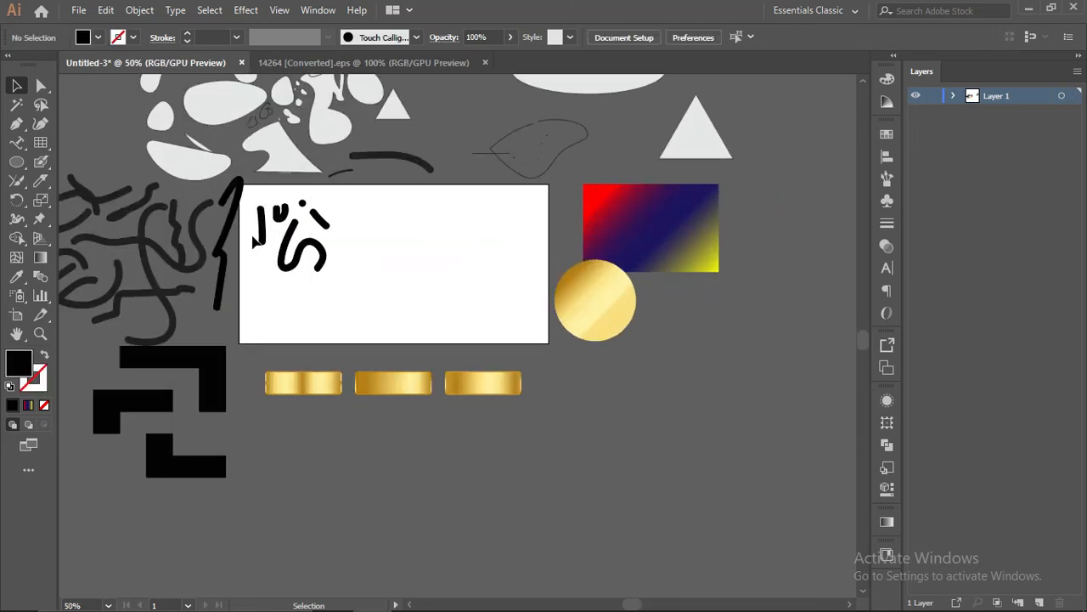
scroll(253, 241, up, 1)
drag(255, 218, 292, 250)
mouse_move(253, 216)
mouse_down()
mouse_move(354, 294)
mouse_move(238, 374)
mouse_move(328, 505)
mouse_up()
drag(234, 238, 241, 226)
click(315, 248)
scroll(363, 260, up, 2)
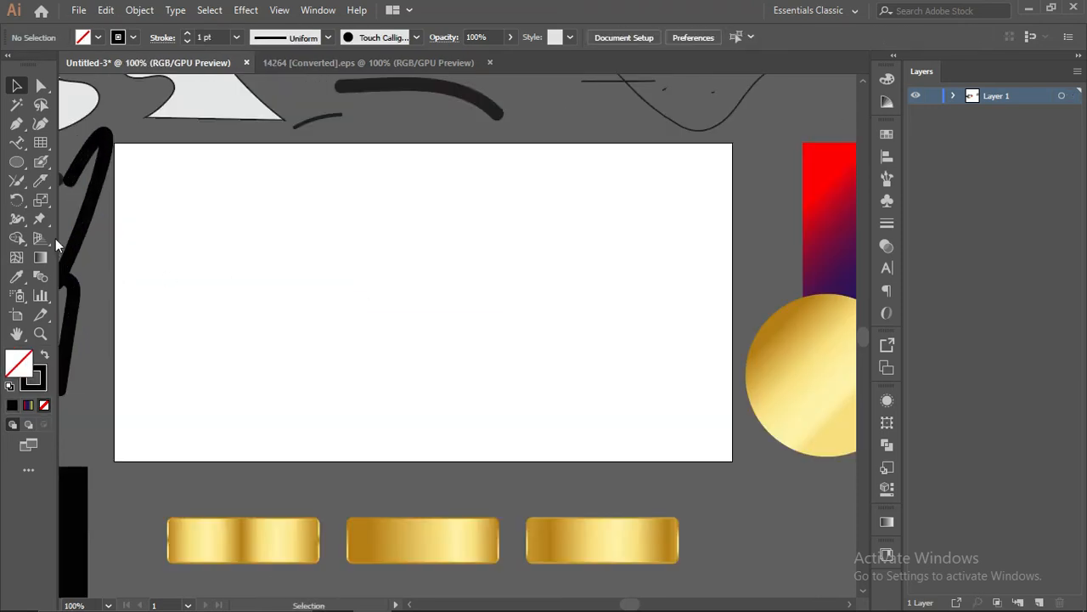
click(44, 207)
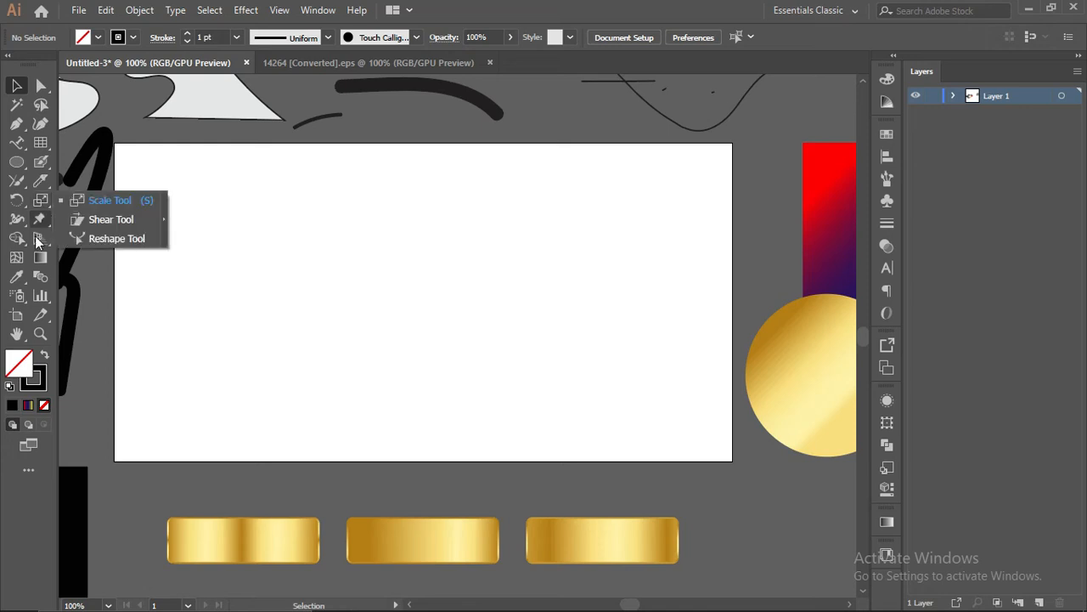
click(27, 227)
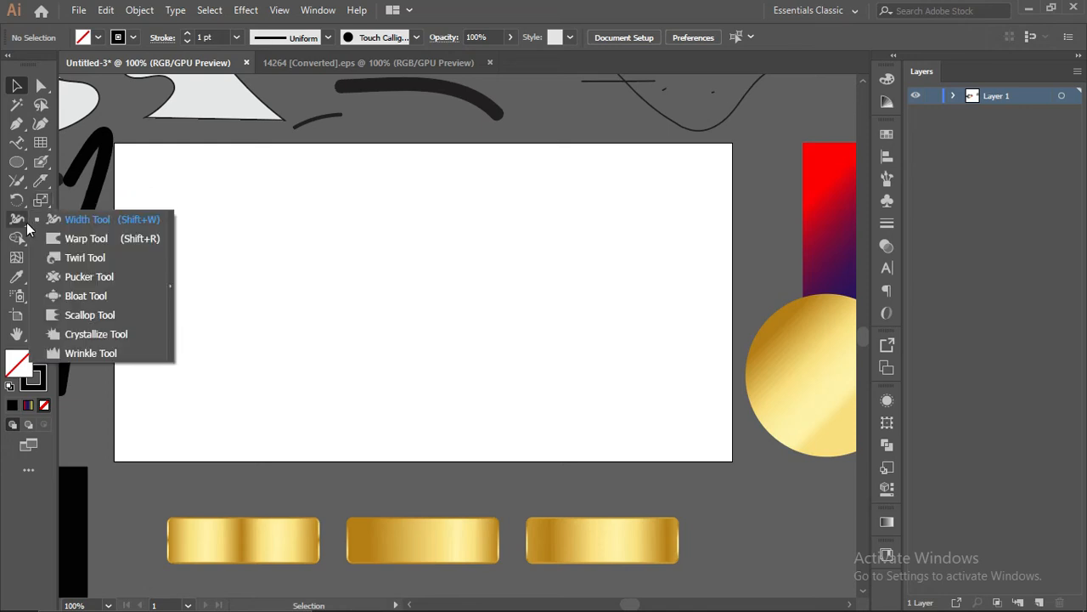
click(19, 240)
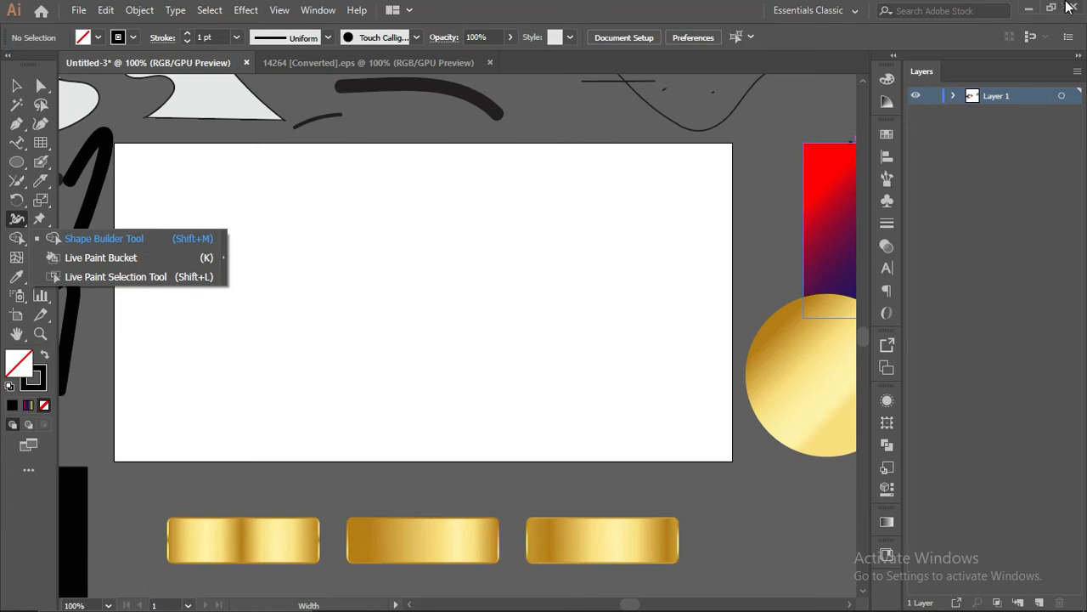
- Switch to File Explorer and open the "hackza free" folder through the Desktop shortcut to the SOFTWARE (I:) drive
click(1029, 8)
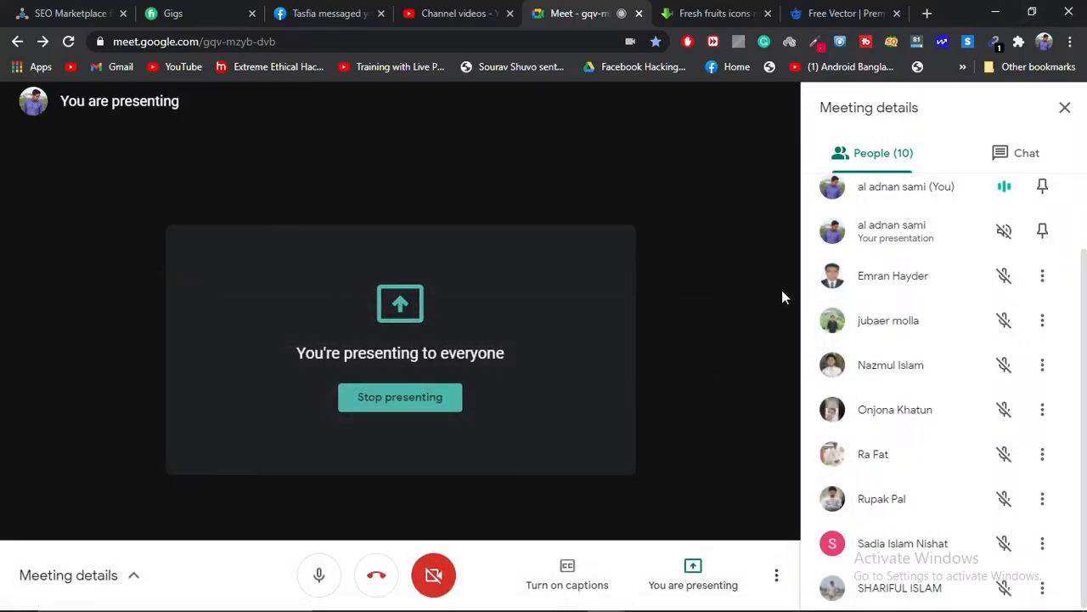
mouse_move(777, 607)
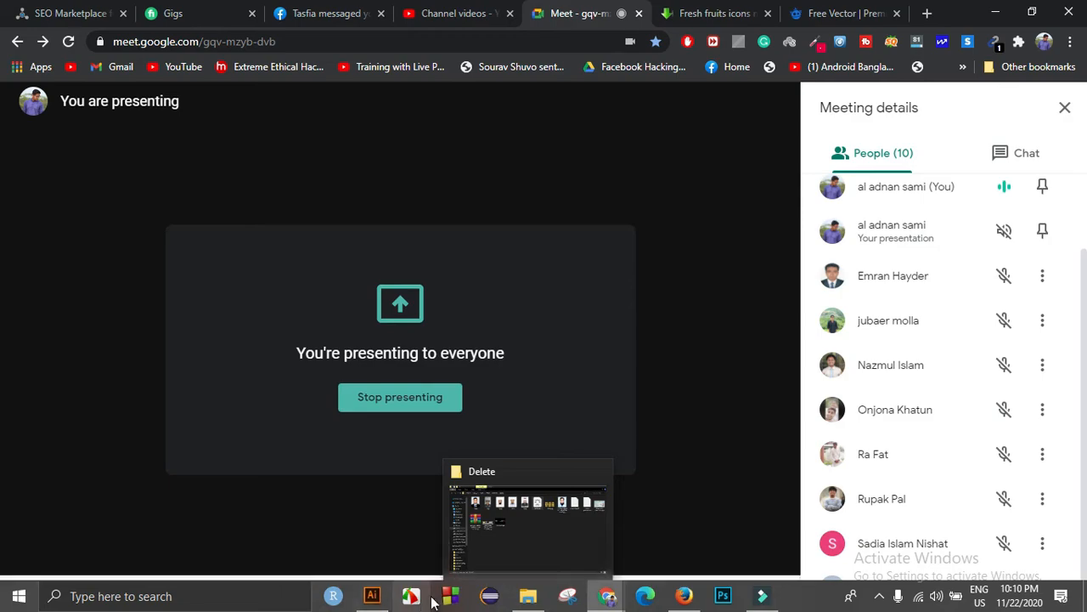
click(526, 596)
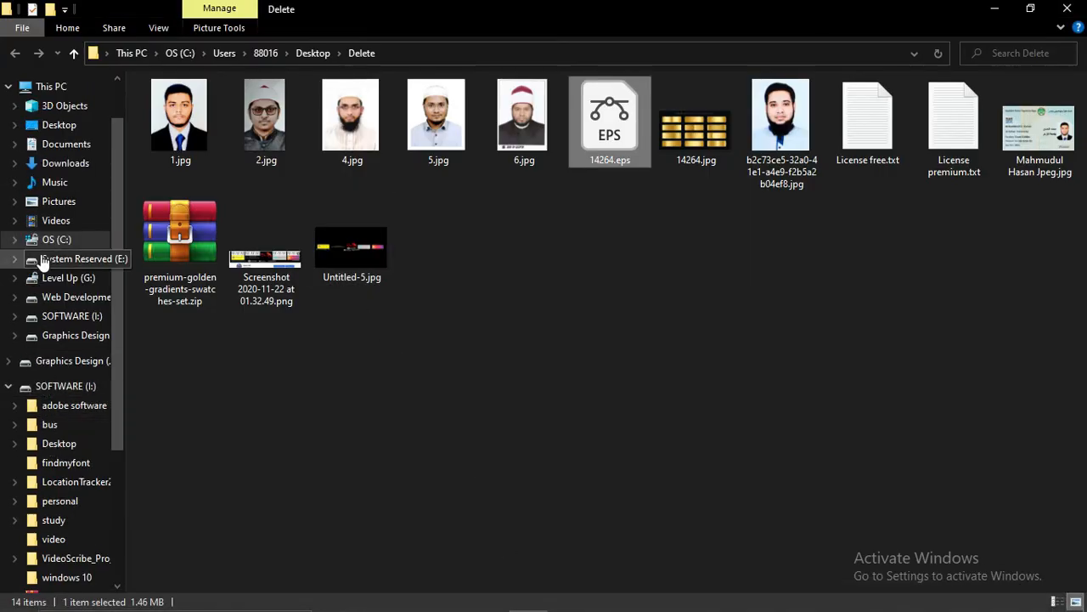
click(66, 182)
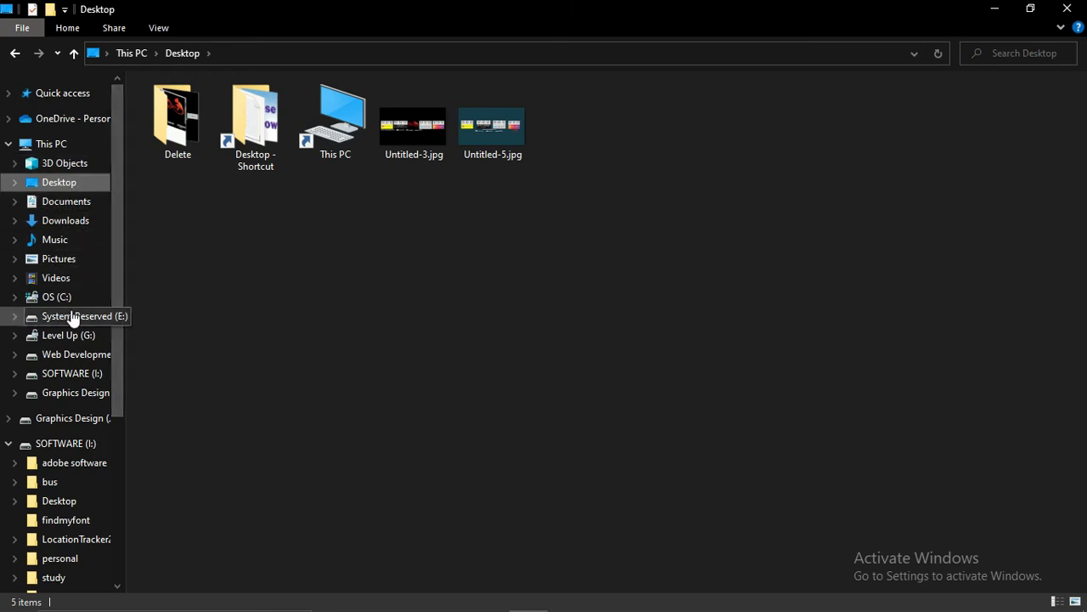
click(251, 128)
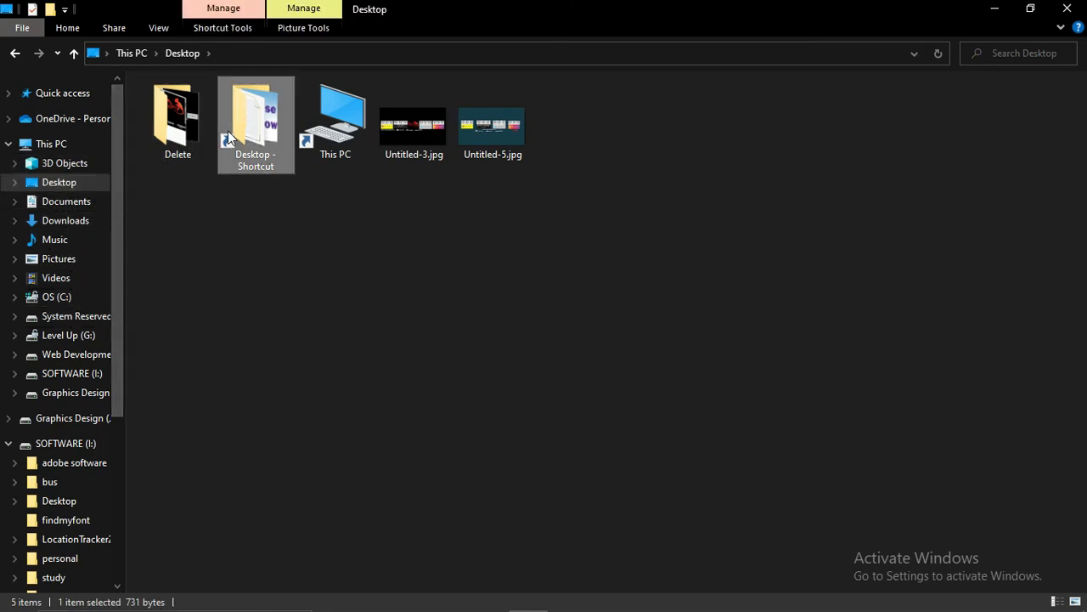
double_click(255, 126)
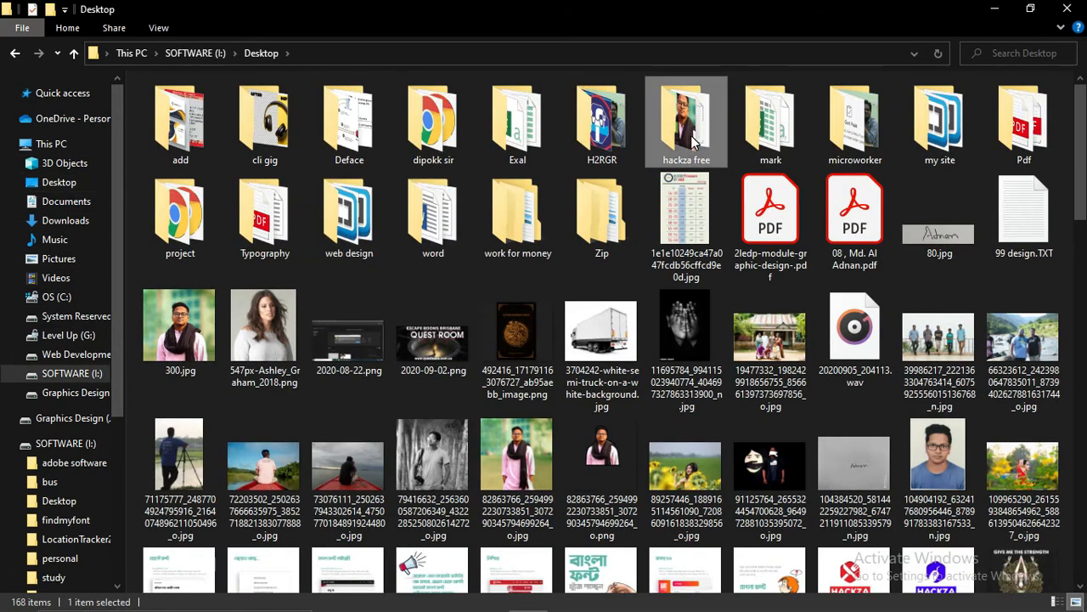
double_click(690, 153)
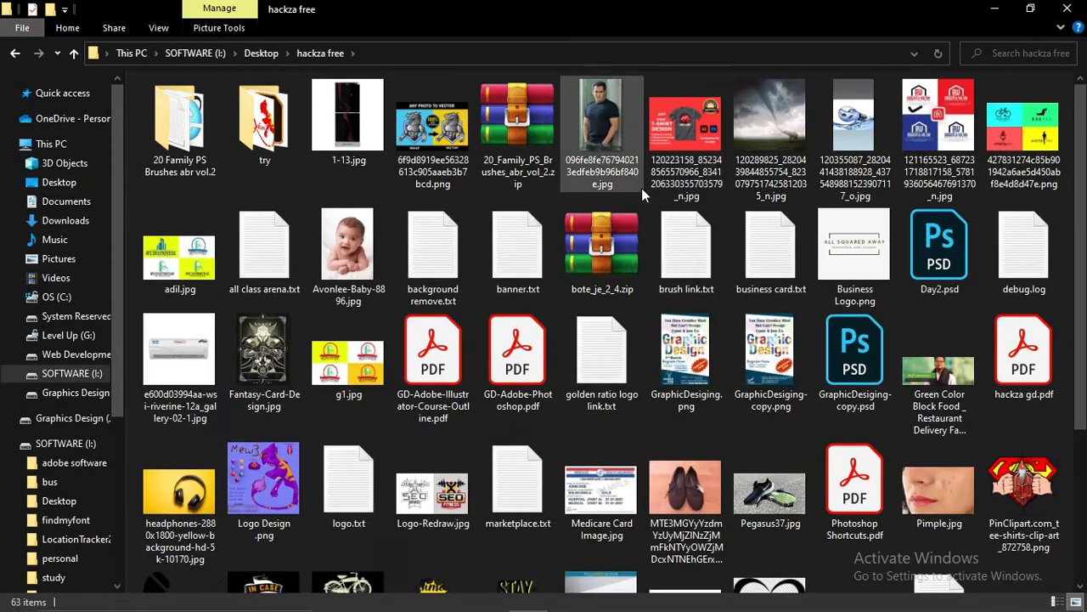
- Open GD-Adobe-Illustrator-Course-Outline.pdf and review the Class # 4 topics on fill, stroke and color, gradient and transforming objects
click(444, 385)
double_click(443, 385)
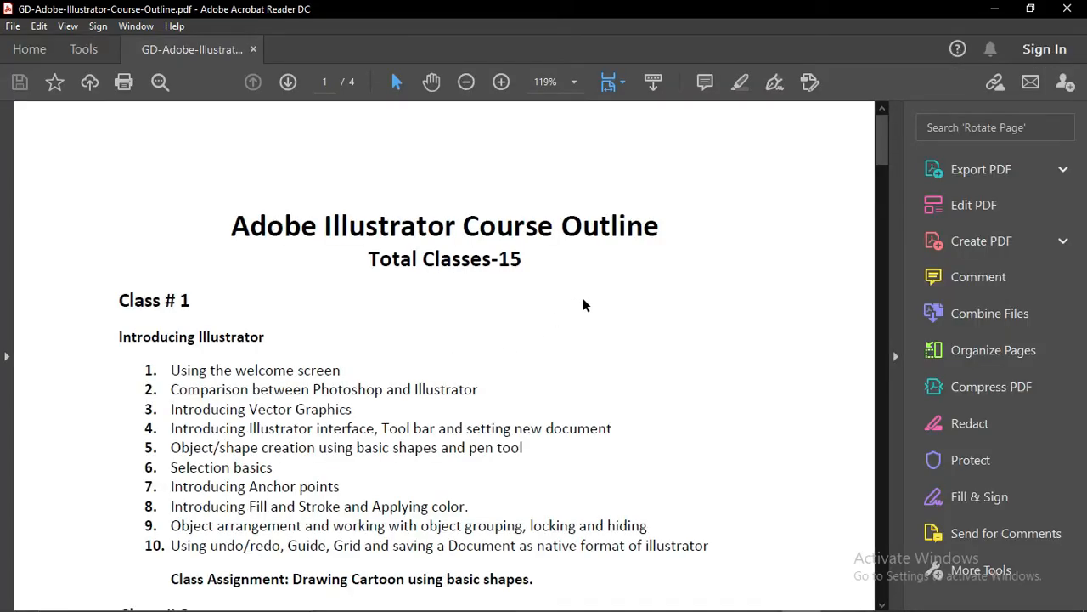
scroll(583, 304, down, 15)
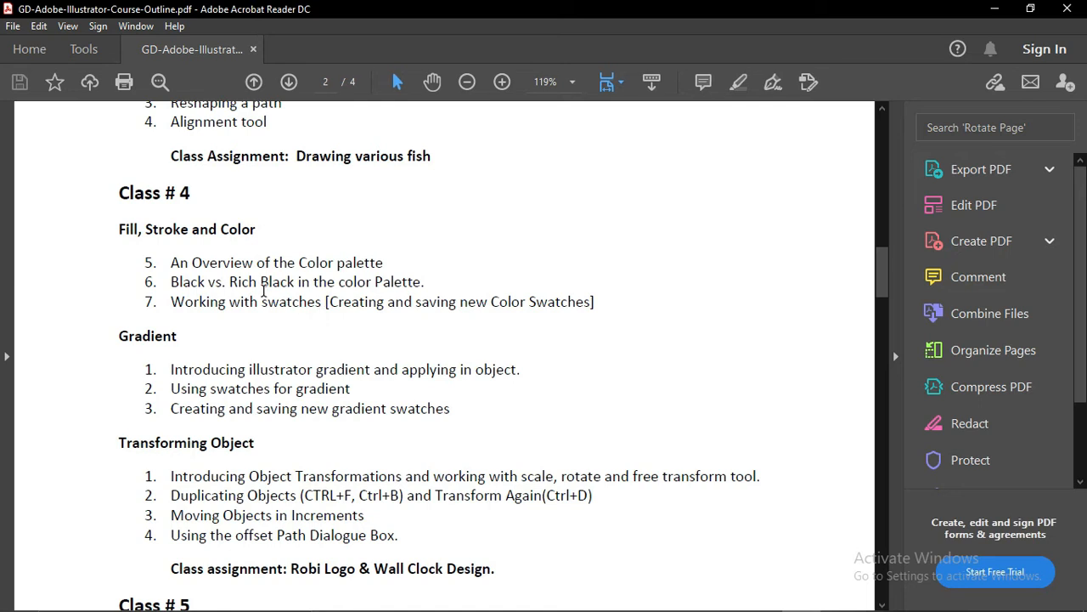
scroll(224, 286, down, 1)
scroll(224, 286, up, 1)
mouse_move(118, 231)
mouse_down()
mouse_move(180, 262)
mouse_move(314, 411)
mouse_move(485, 450)
mouse_up()
scroll(384, 425, down, 2)
click(357, 435)
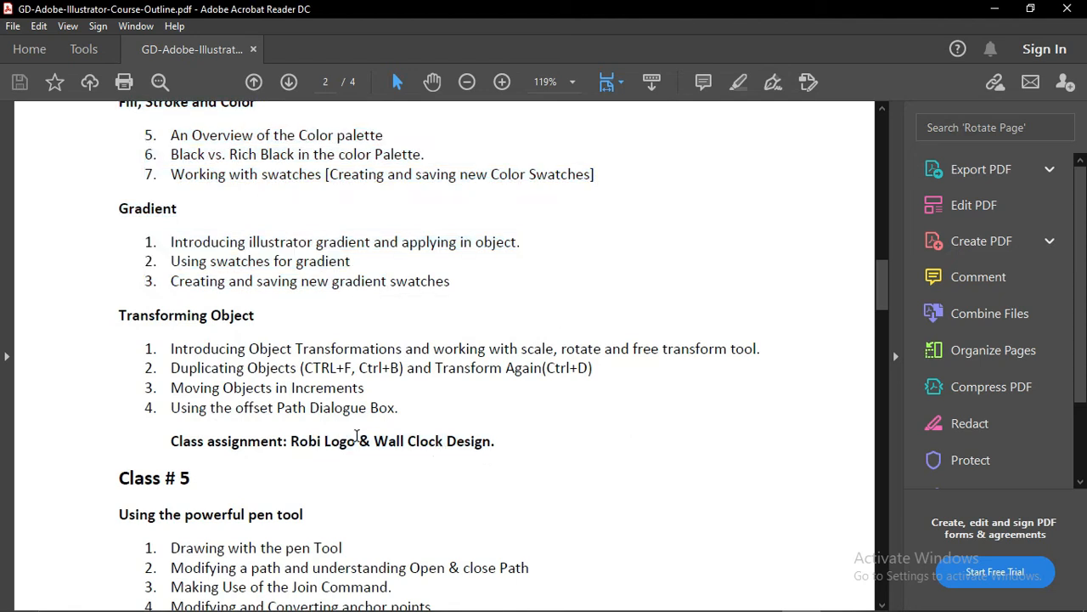
- Check the Class # 4 assignment on the Robi logo and wall clock, and read through the outline from Class # 5 to Class # 7
drag(298, 440, 490, 444)
click(438, 438)
click(349, 442)
scroll(347, 437, down, 3)
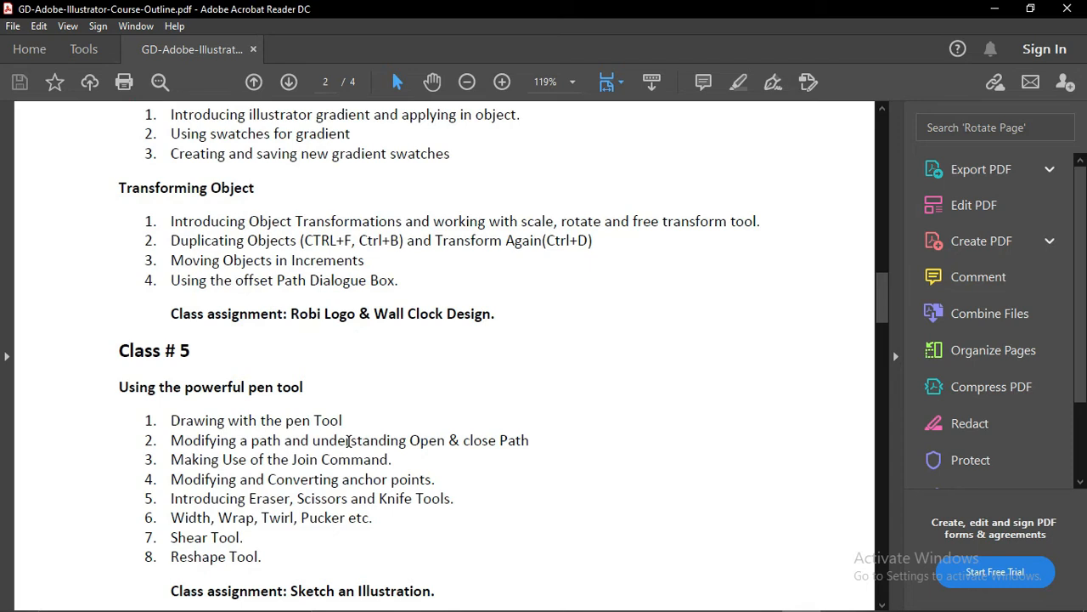
scroll(346, 437, down, 1)
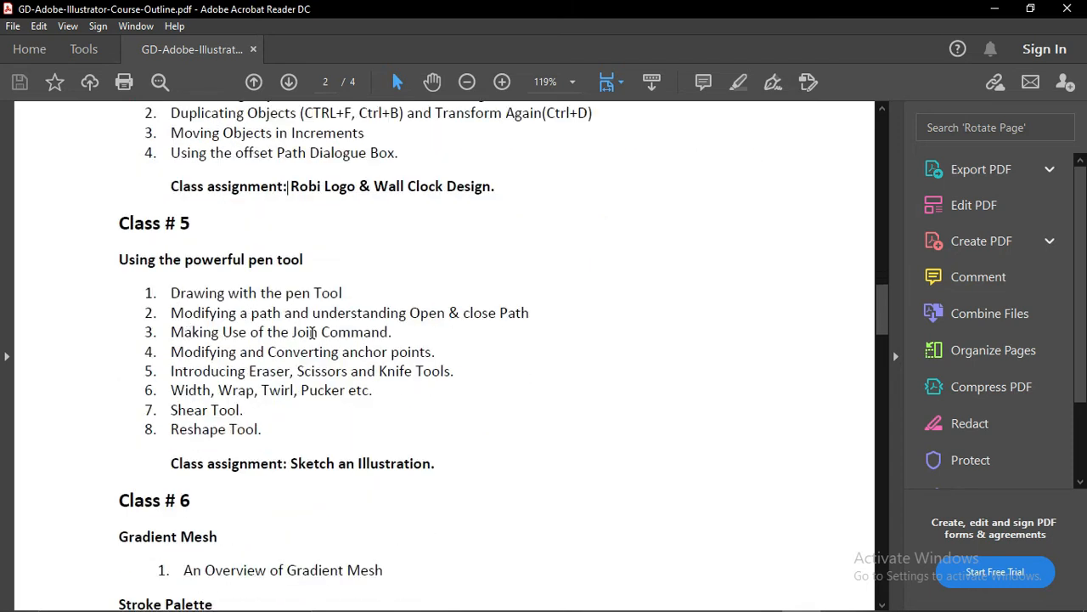
scroll(311, 332, down, 4)
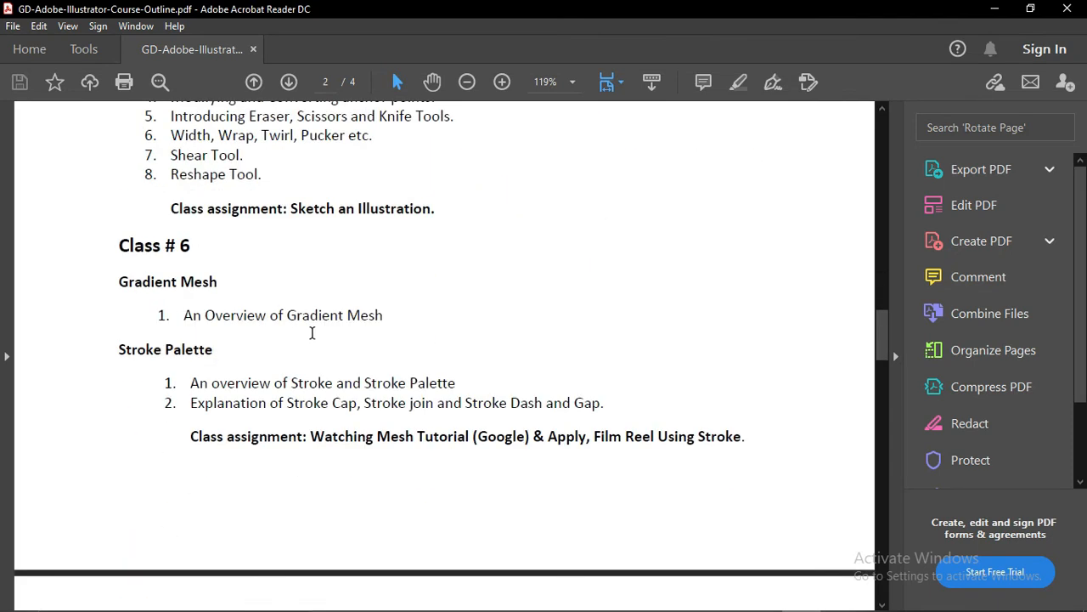
scroll(312, 332, down, 8)
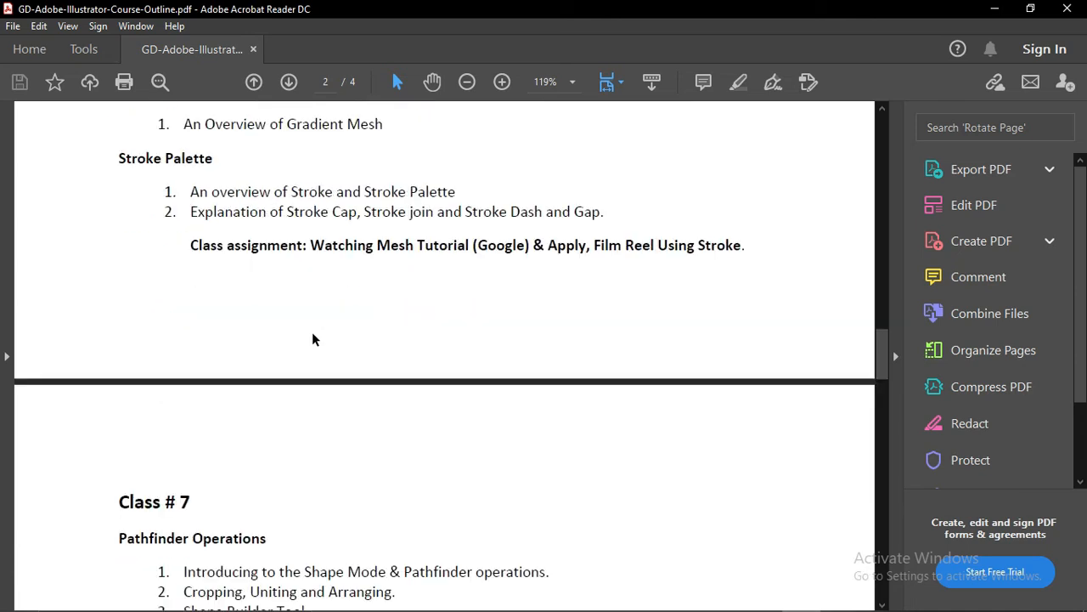
- Switch to Chrome and run a Google search for "rabi logo" in a new tab
click(994, 8)
click(997, 11)
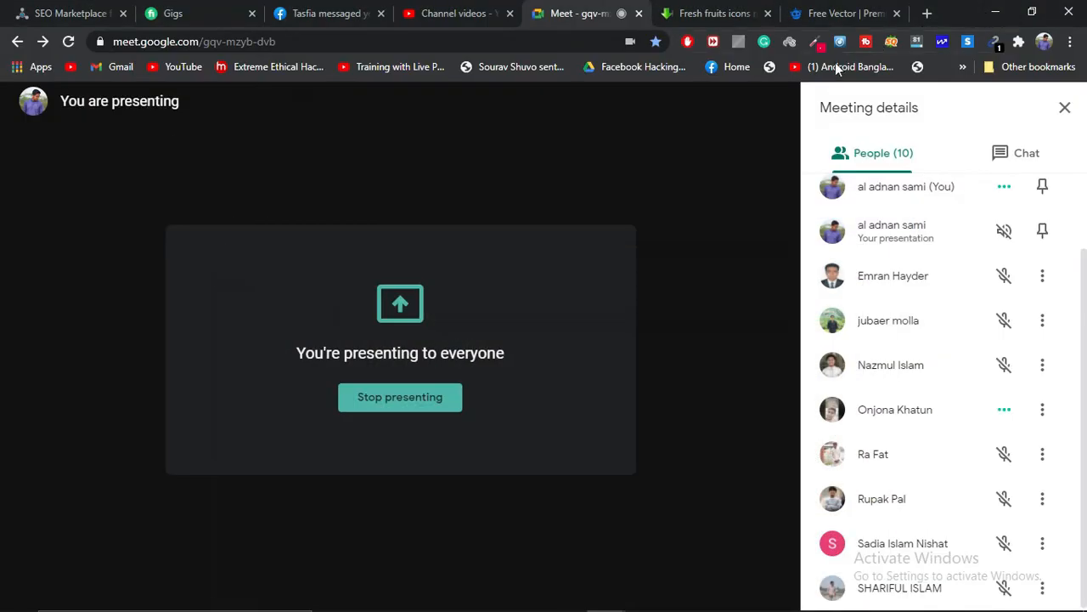
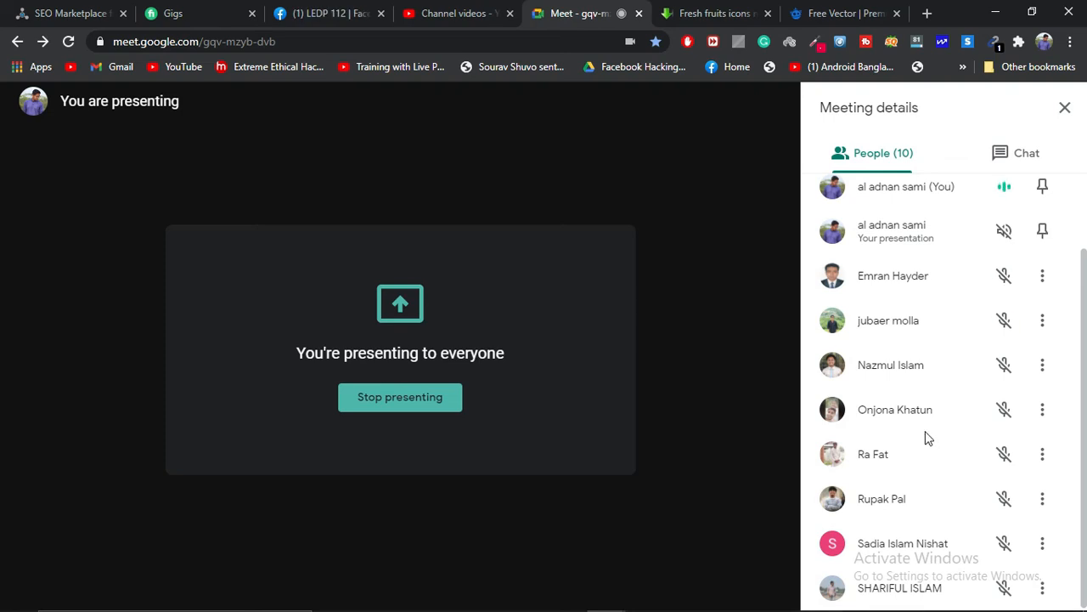
click(931, 13)
text(rabi)
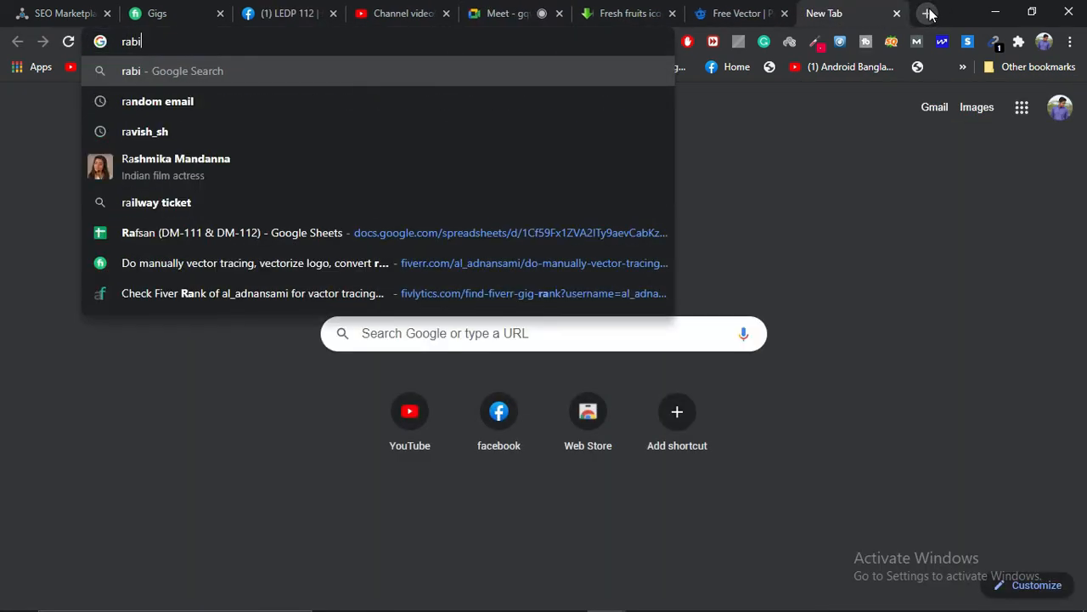
text( logo)
key(Return)
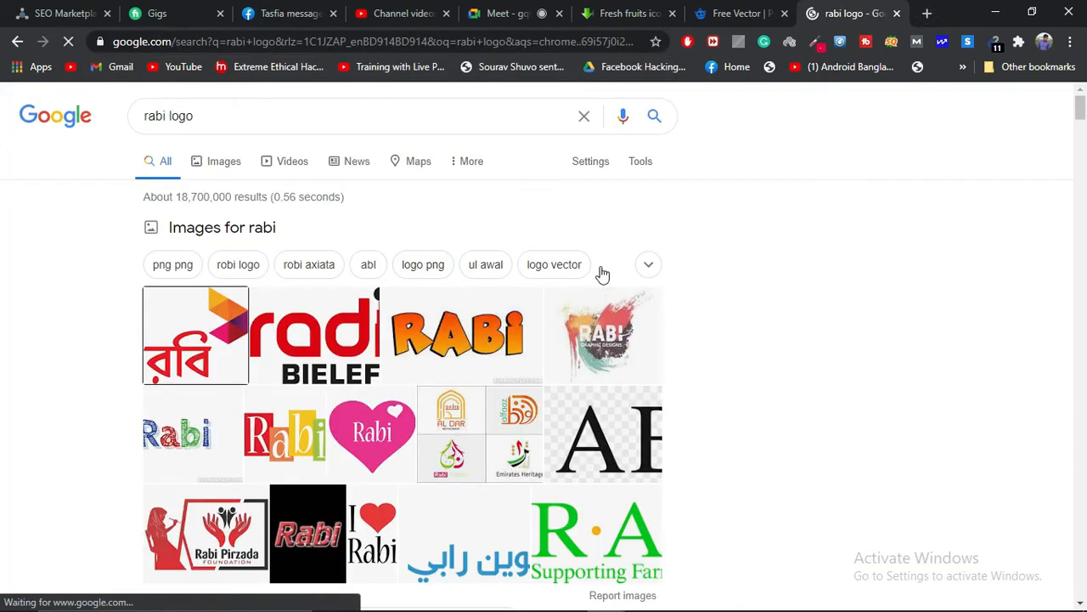
- Find the English-lettered Robi logo from SeekLogo in the image results and save it as a PNG in the Delete folder
click(388, 311)
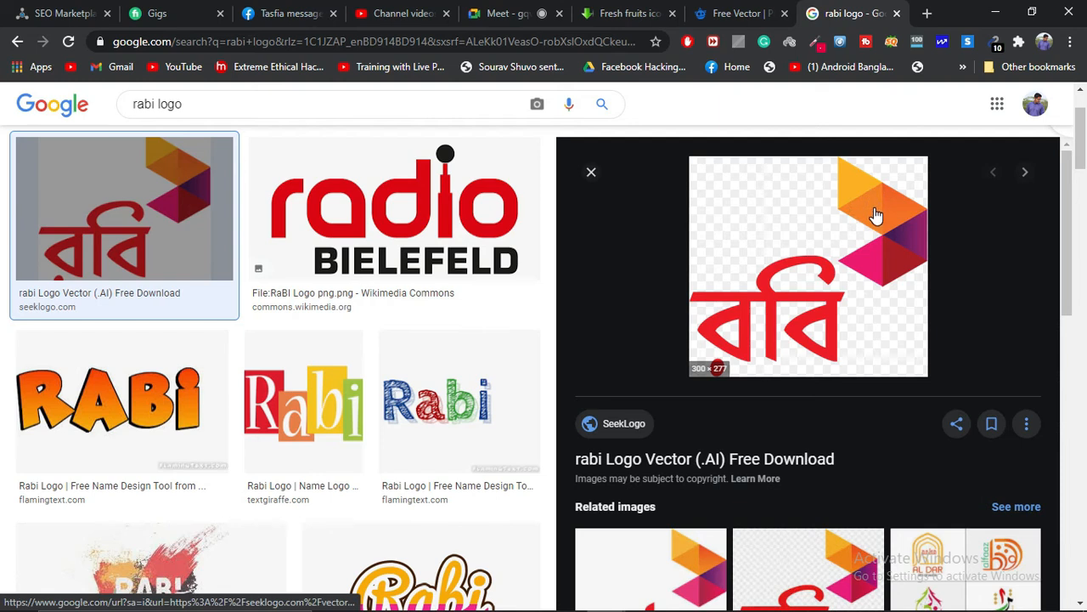
scroll(864, 236, down, 3)
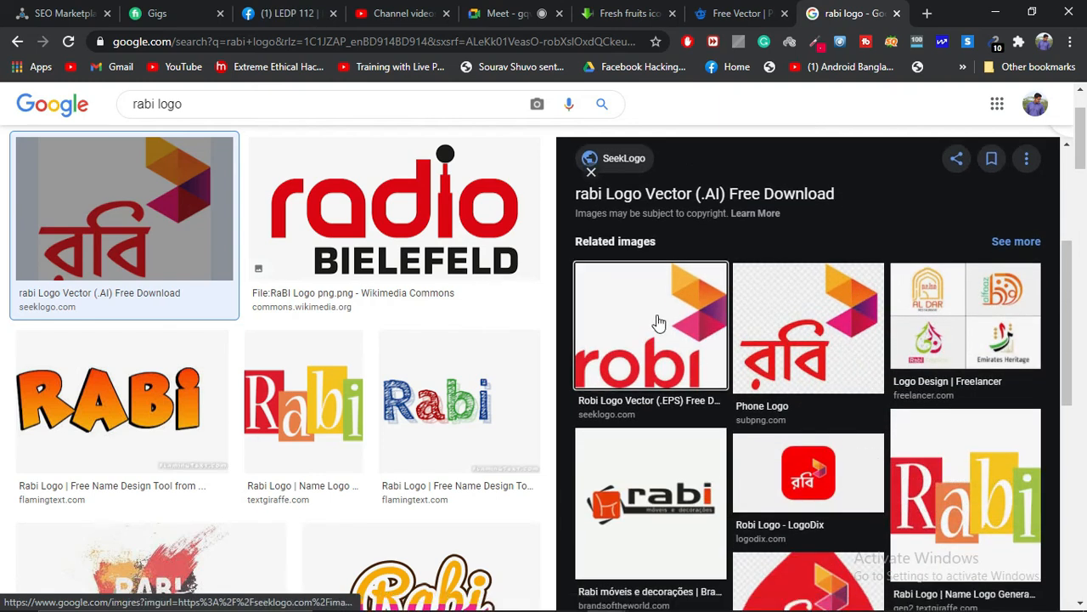
click(655, 318)
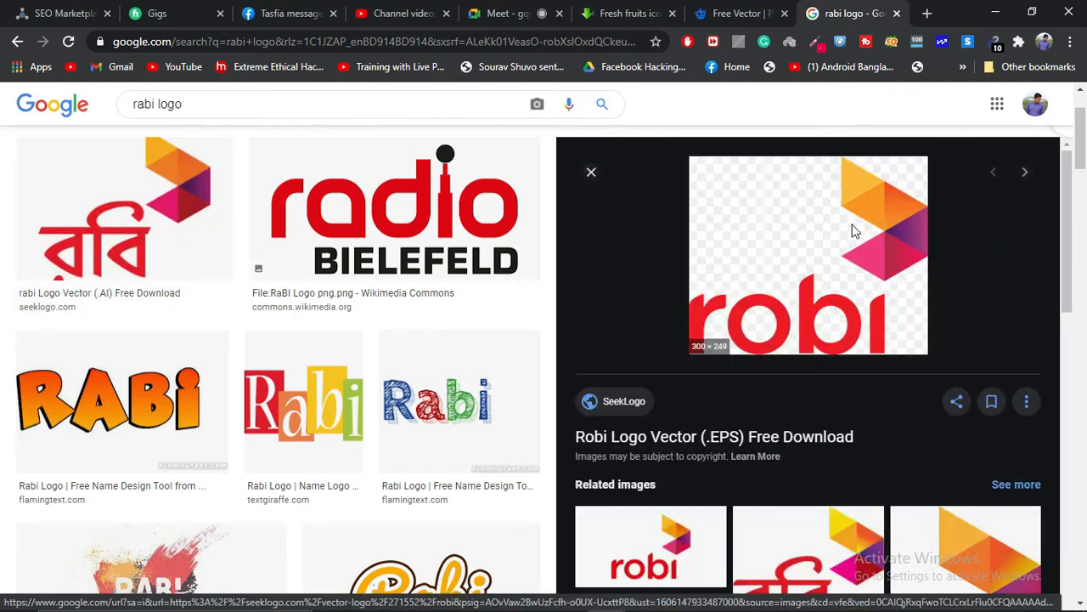
right_click(845, 225)
click(890, 365)
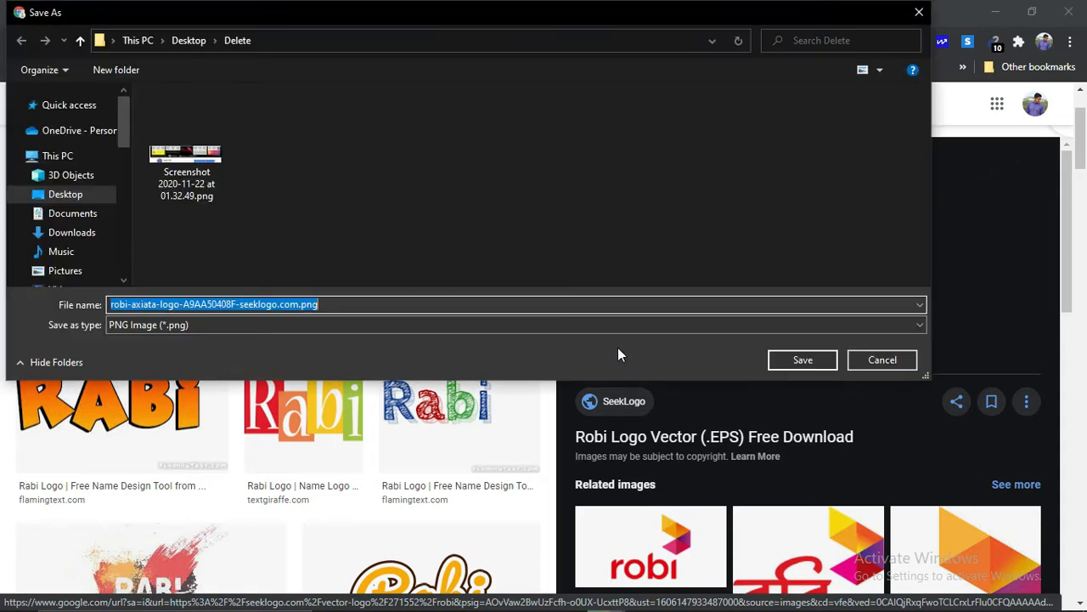
click(800, 359)
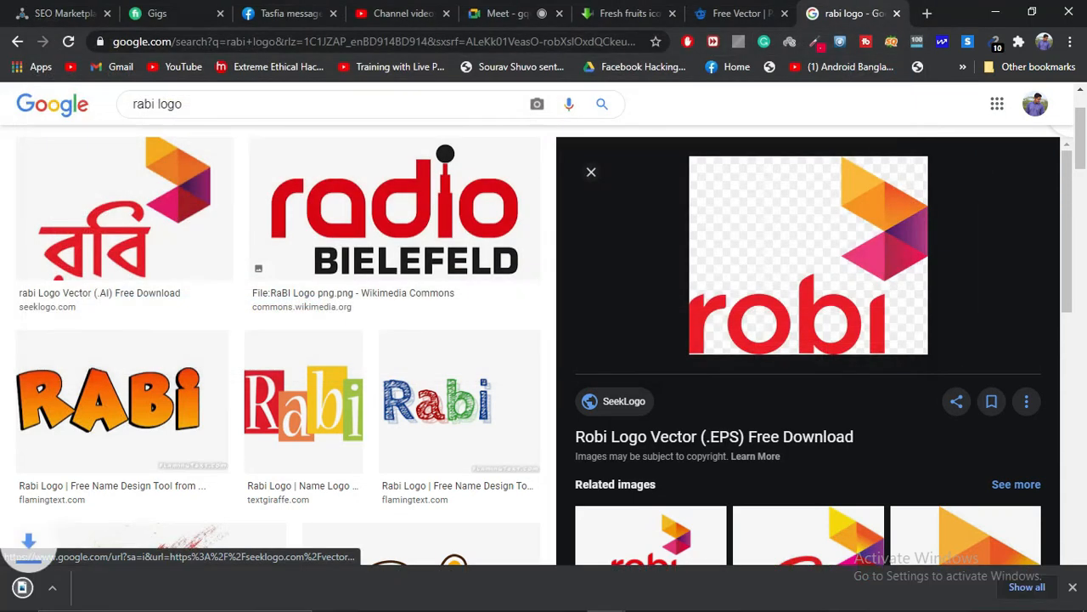
- Switch to Illustrator and place the downloaded robi-axiata-logo PNG as an embedded image in the middle of the artboard
click(373, 596)
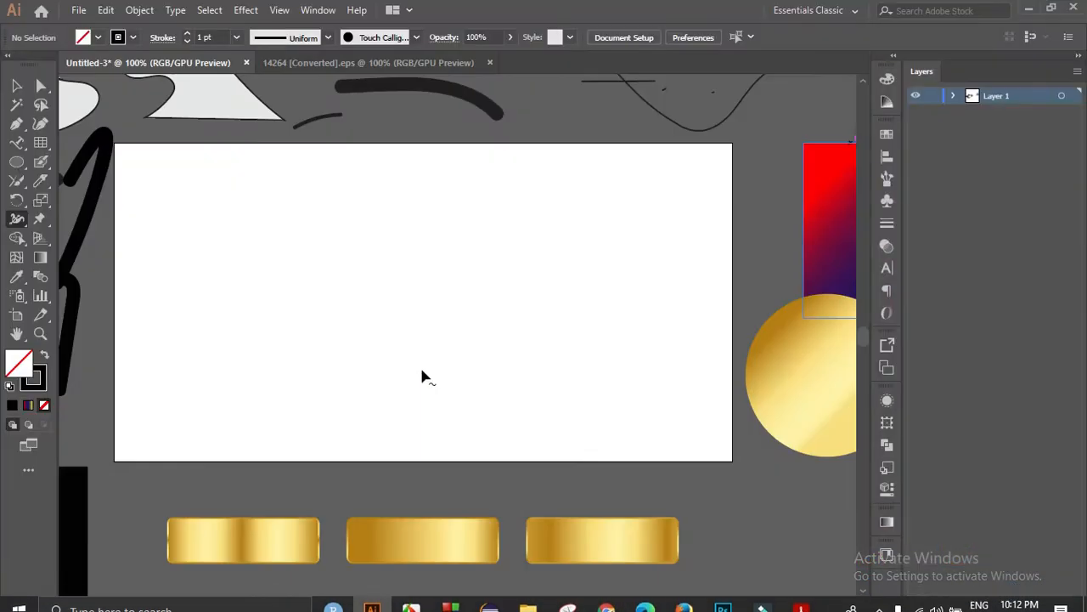
click(80, 11)
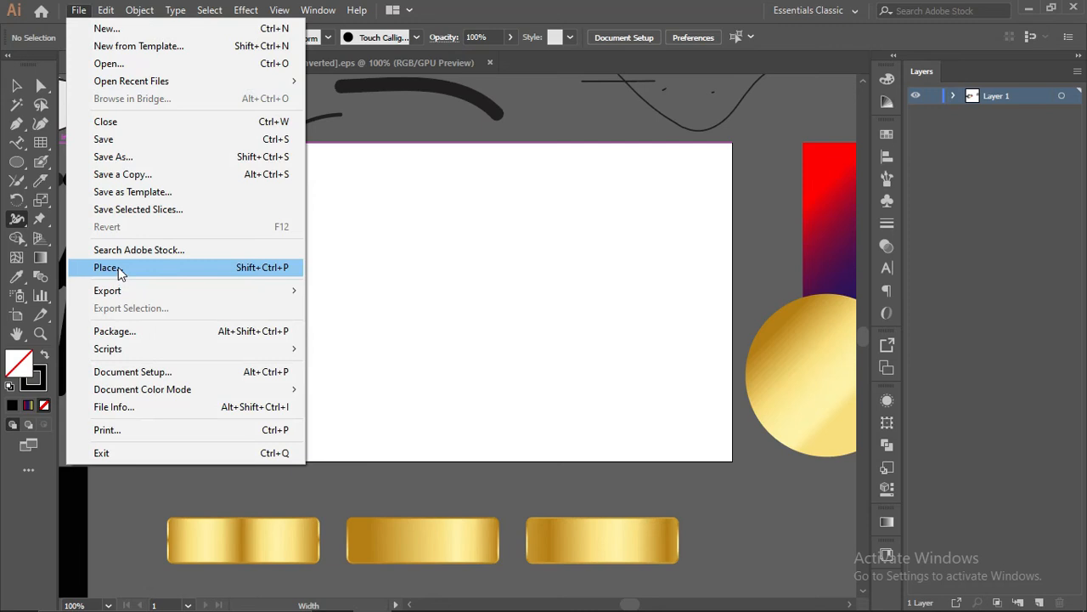
click(149, 267)
scroll(95, 136, up, 3)
click(70, 105)
click(215, 278)
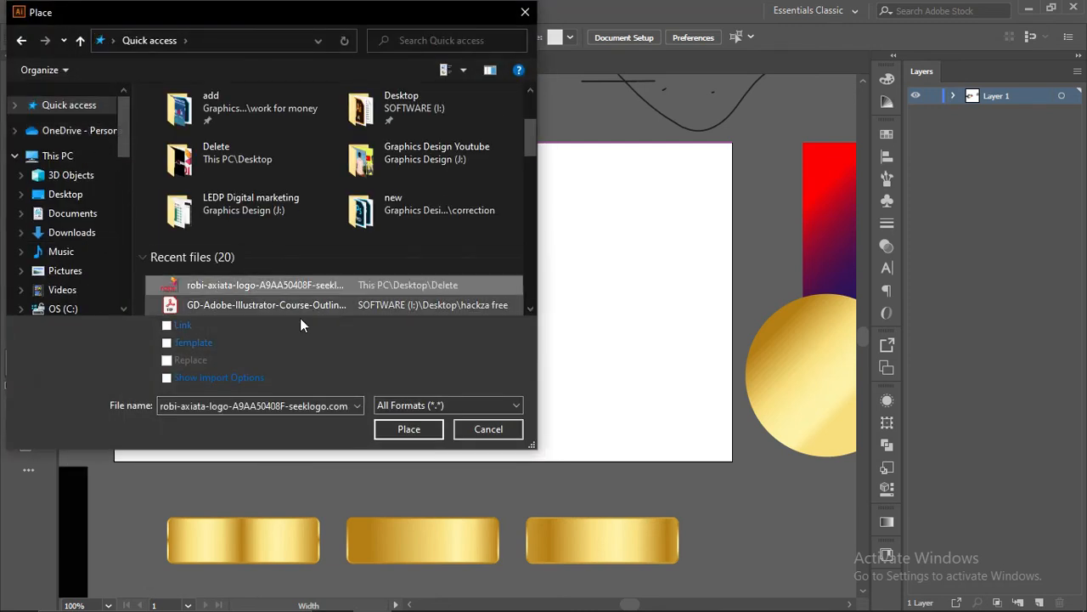
click(406, 430)
drag(268, 202, 486, 382)
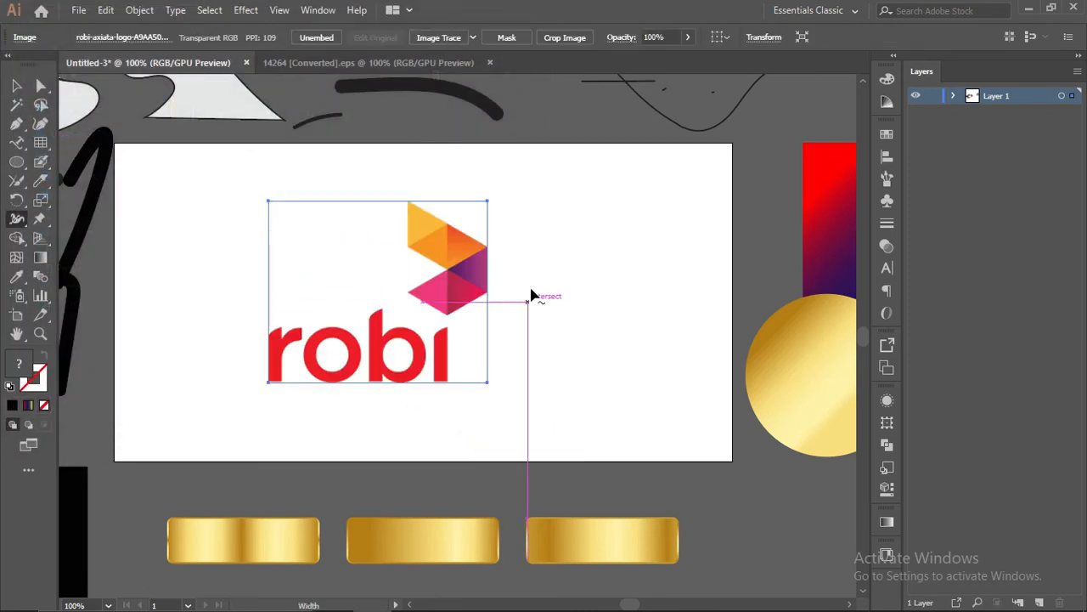
- Trace the logo's uppermost yellow triangle as a closed three-point path with the Pen tool
scroll(498, 272, up, 2)
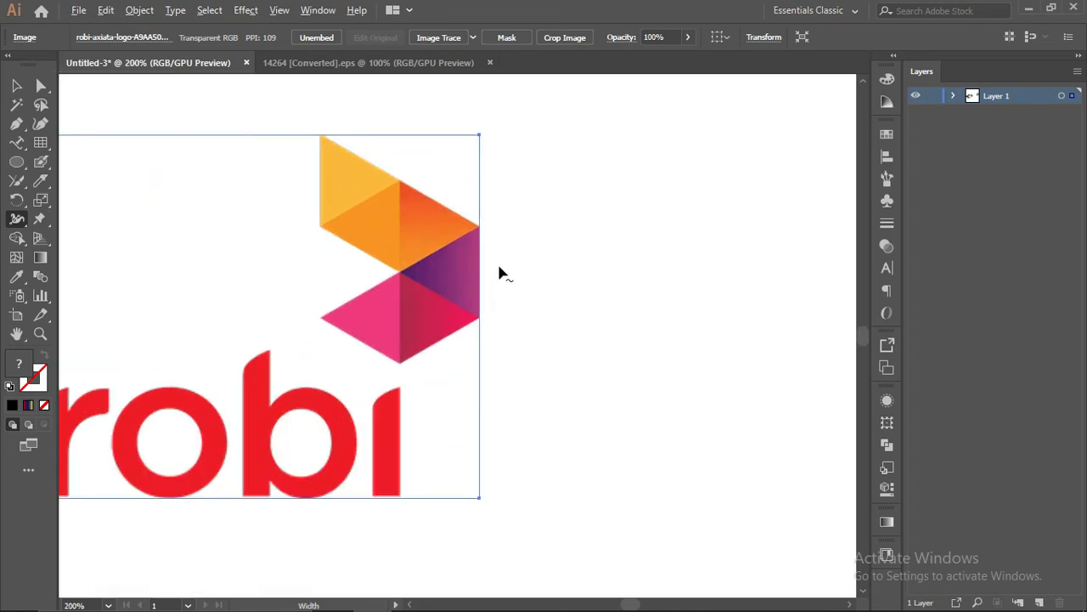
click(17, 124)
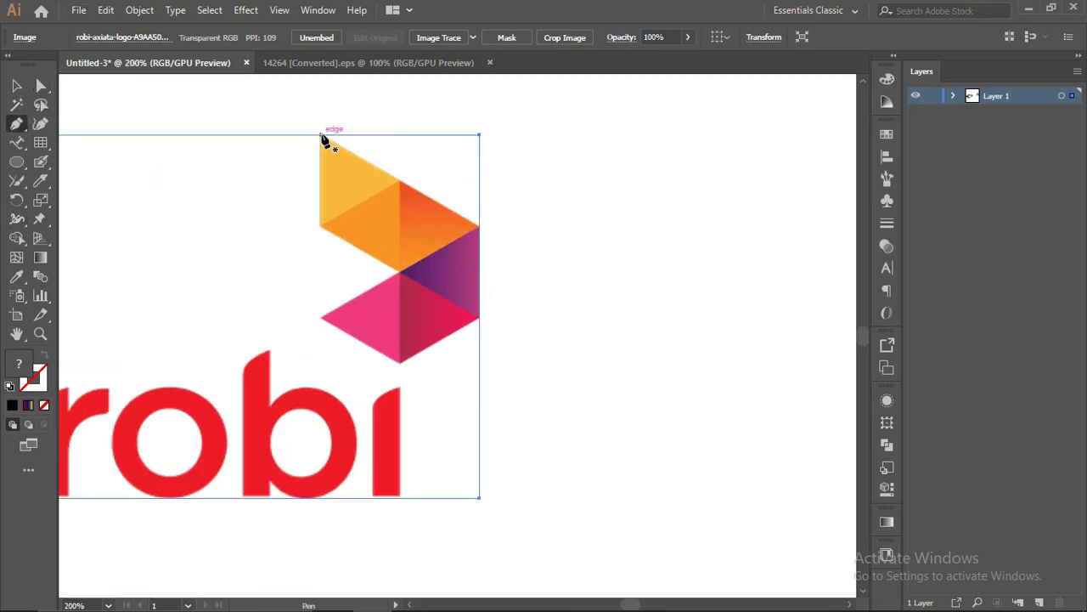
click(322, 135)
click(398, 180)
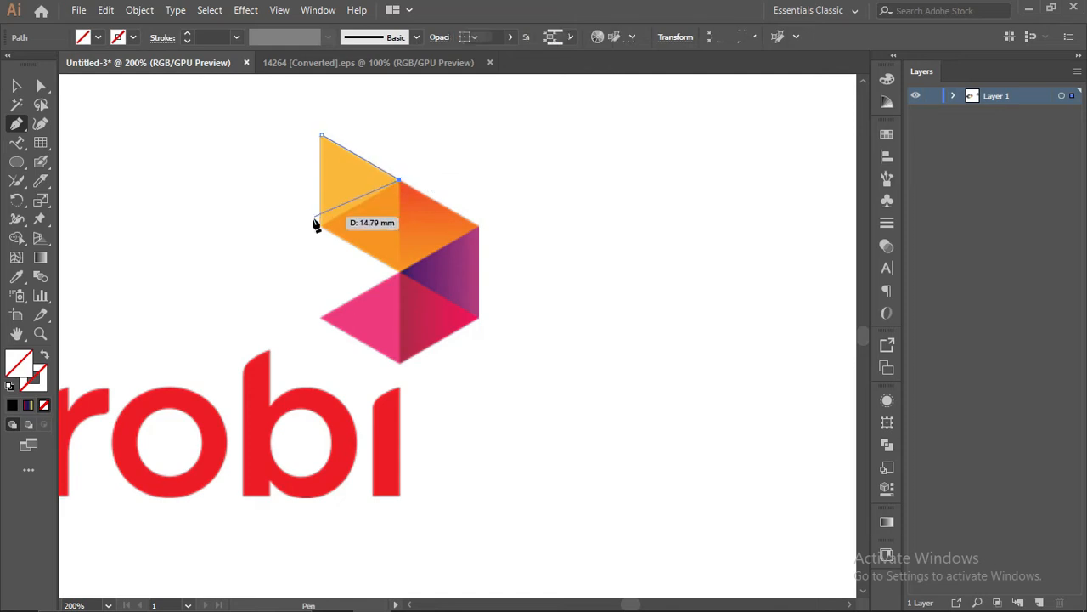
click(321, 225)
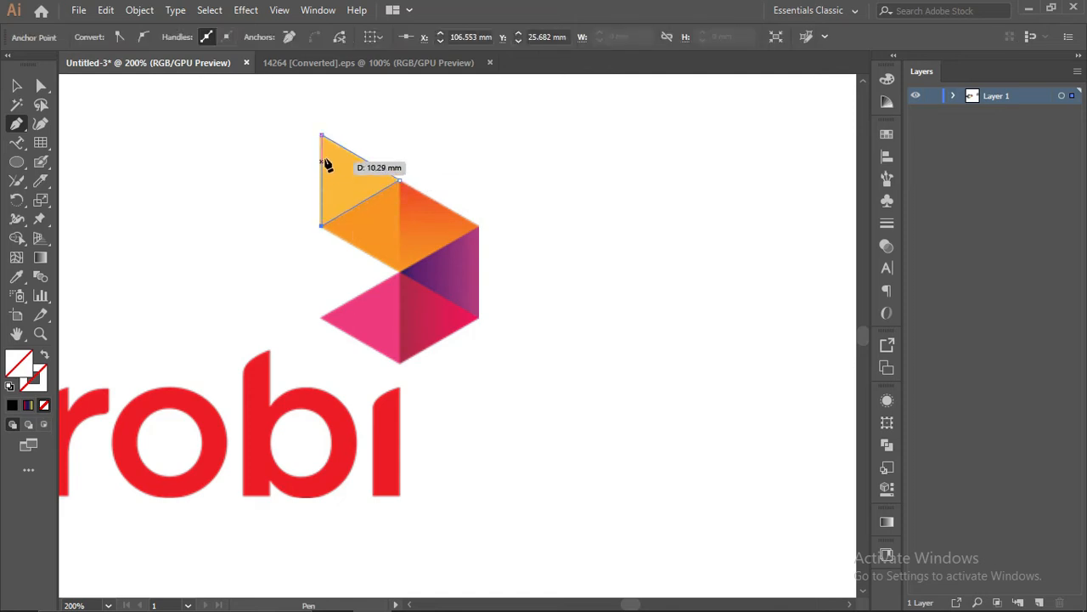
click(322, 135)
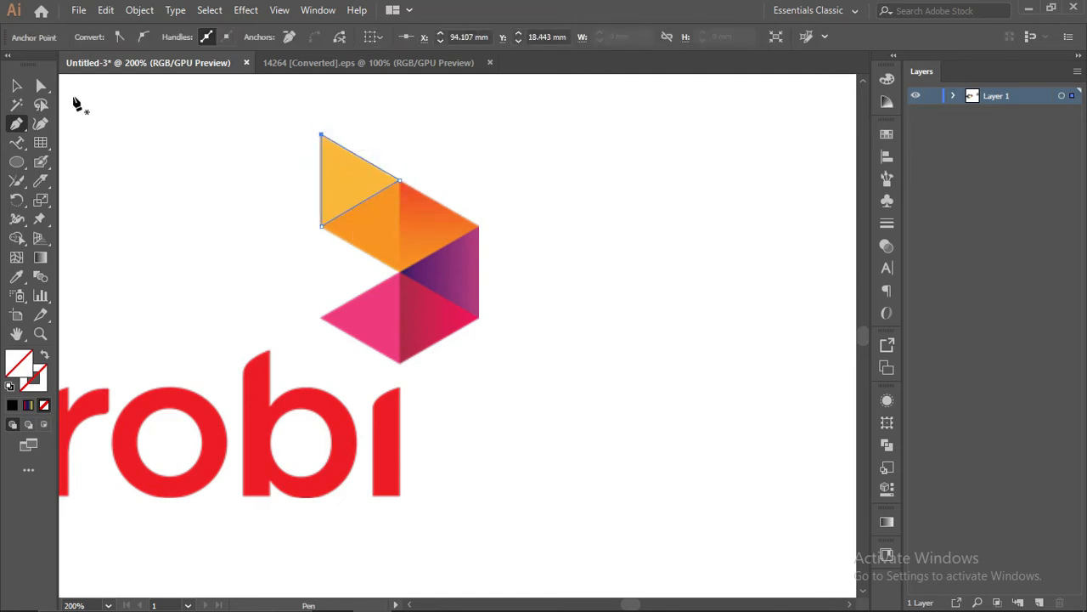
- Fill the traced triangle with the red, blue and yellow linear gradient and delete its blue middle color stop
click(17, 87)
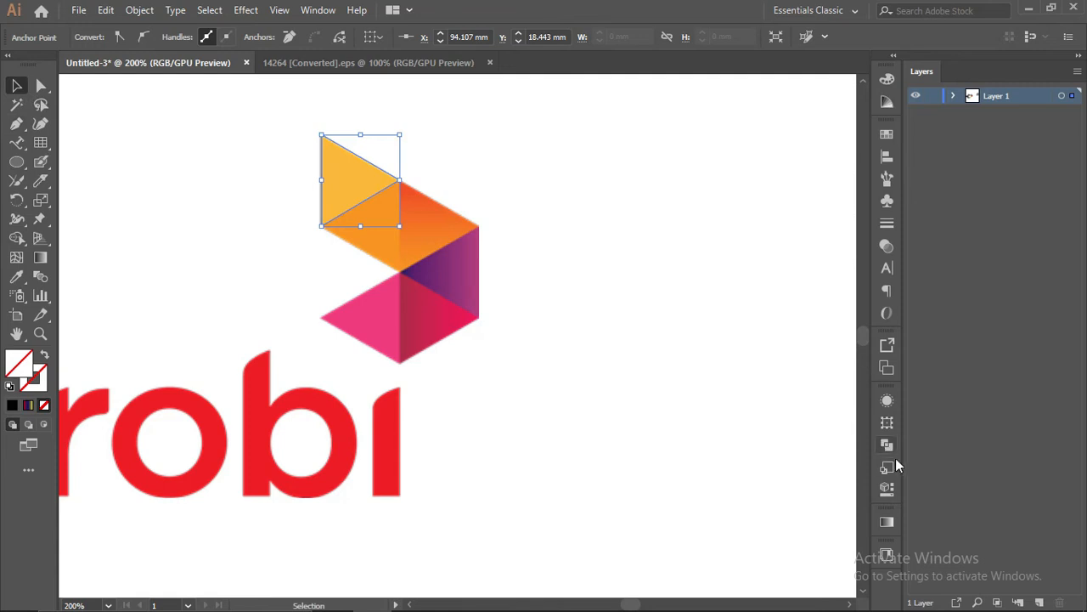
click(884, 522)
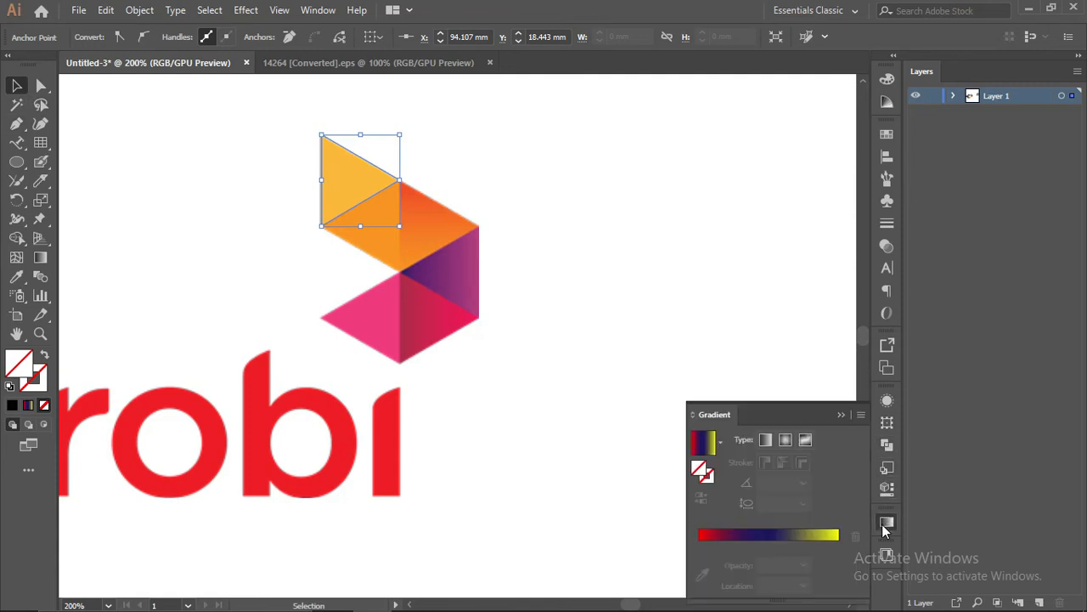
click(712, 535)
click(769, 545)
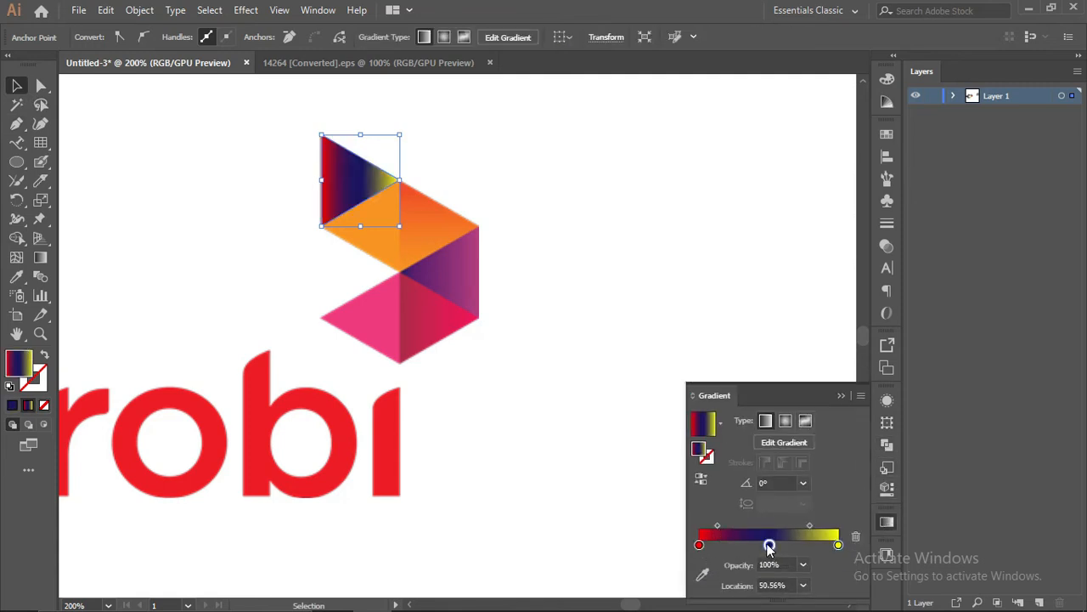
key(ctrl+z)
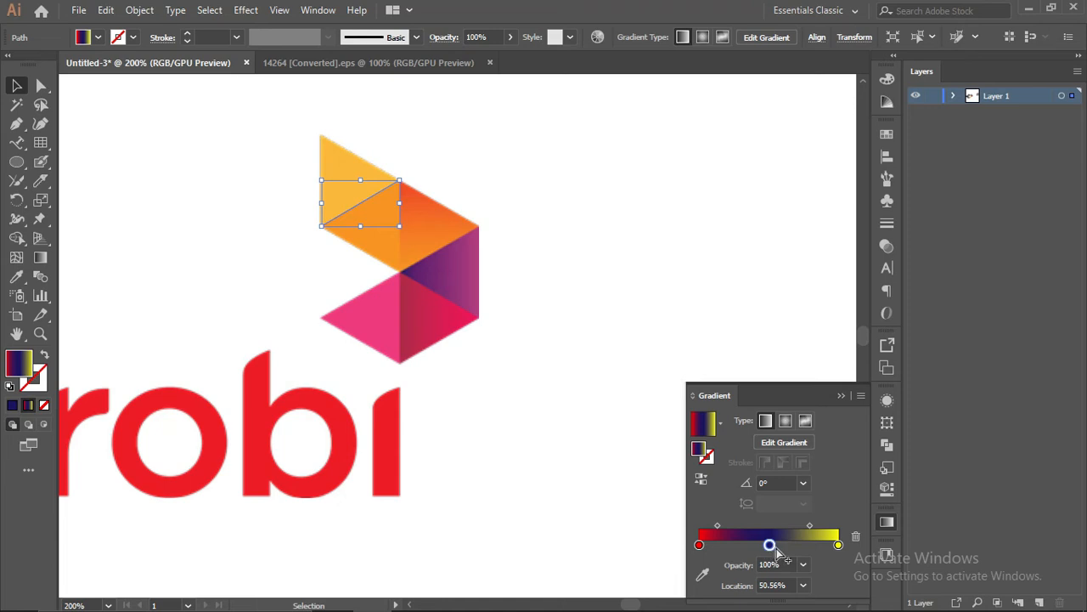
key(ctrl+shift+z)
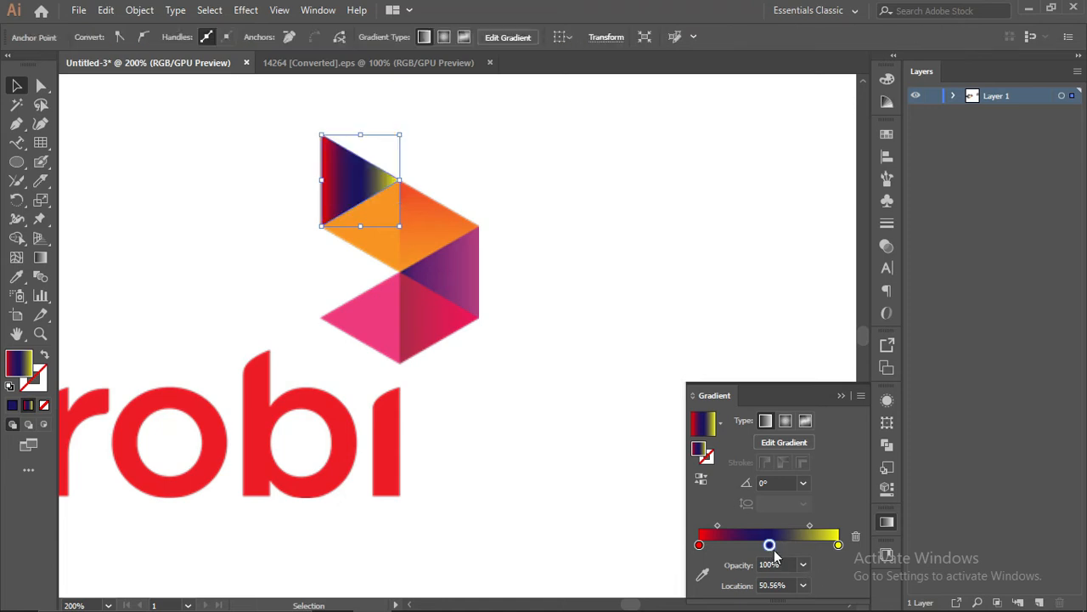
click(854, 537)
click(699, 544)
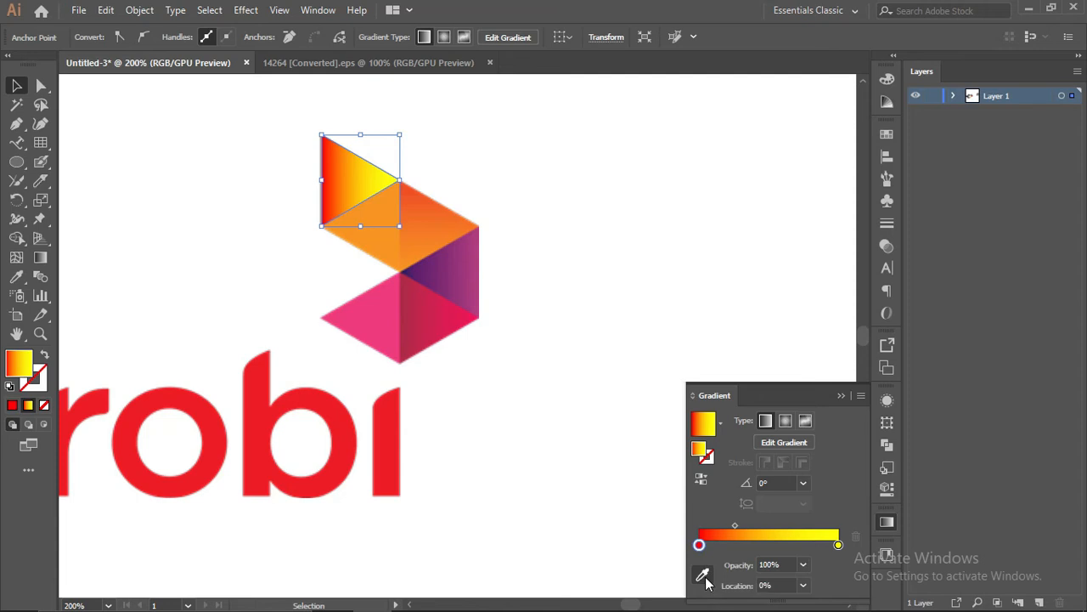
click(703, 576)
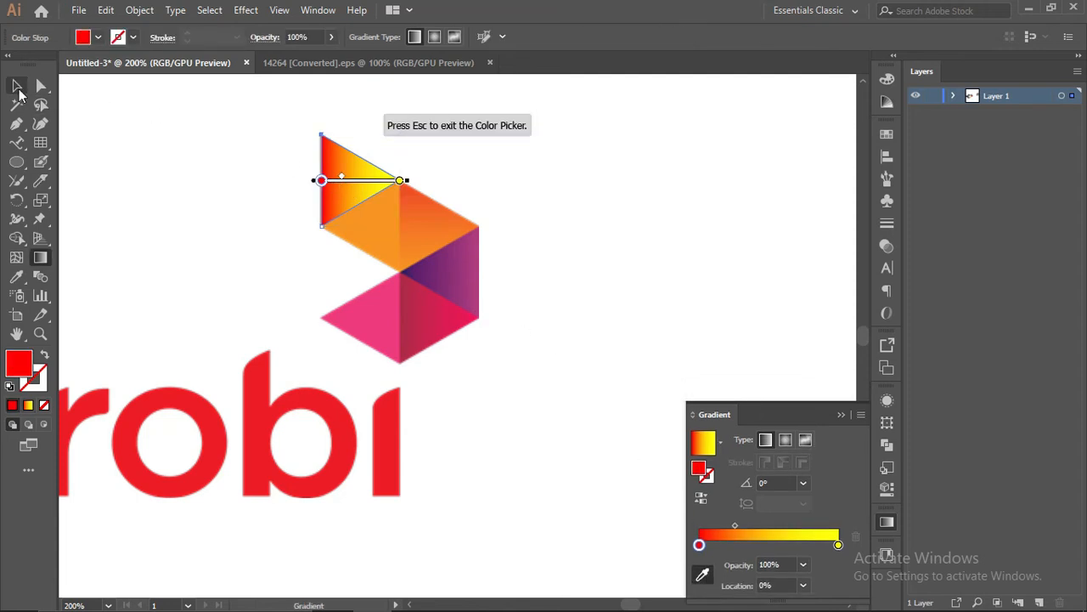
- Duplicate the placed logo image to the right of the original as a color reference
click(16, 85)
click(415, 306)
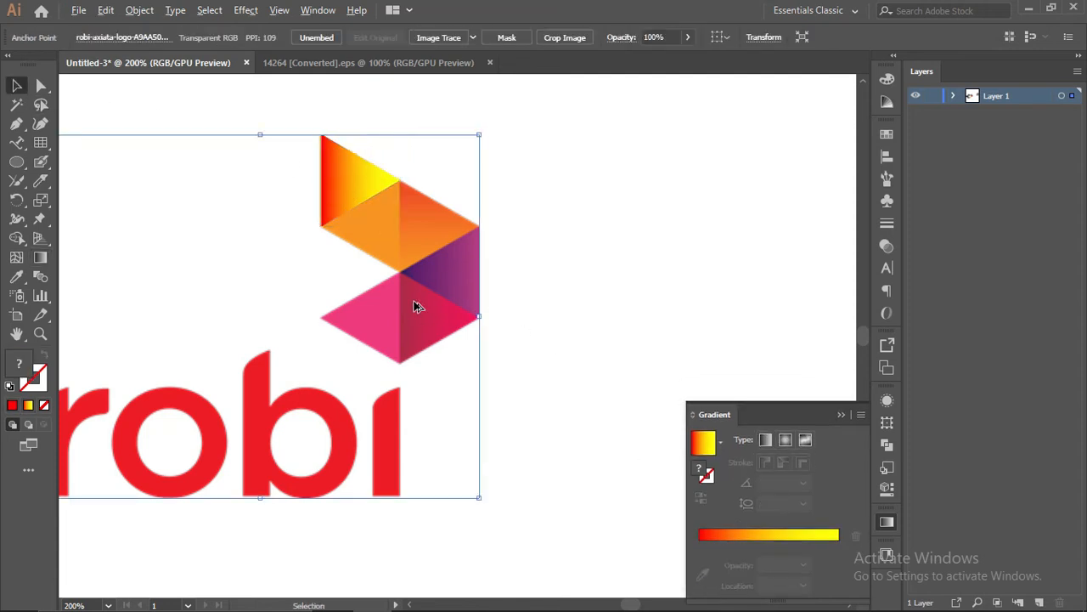
scroll(415, 306, down, 3)
drag(396, 327, 601, 307)
scroll(376, 250, up, 2)
scroll(660, 212, down, 2)
scroll(822, 235, up, 3)
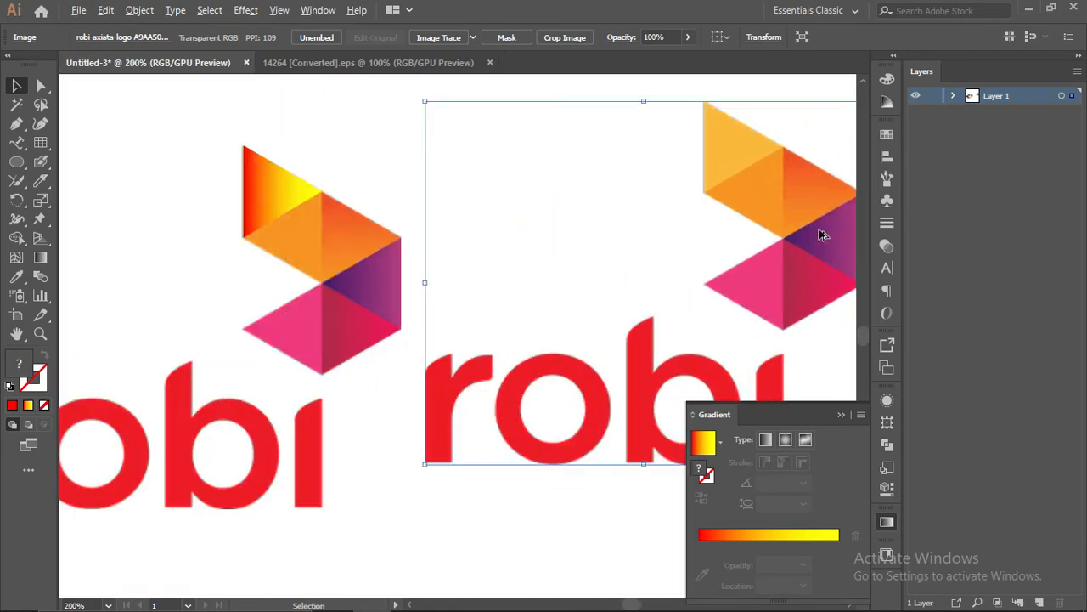
click(708, 536)
click(701, 575)
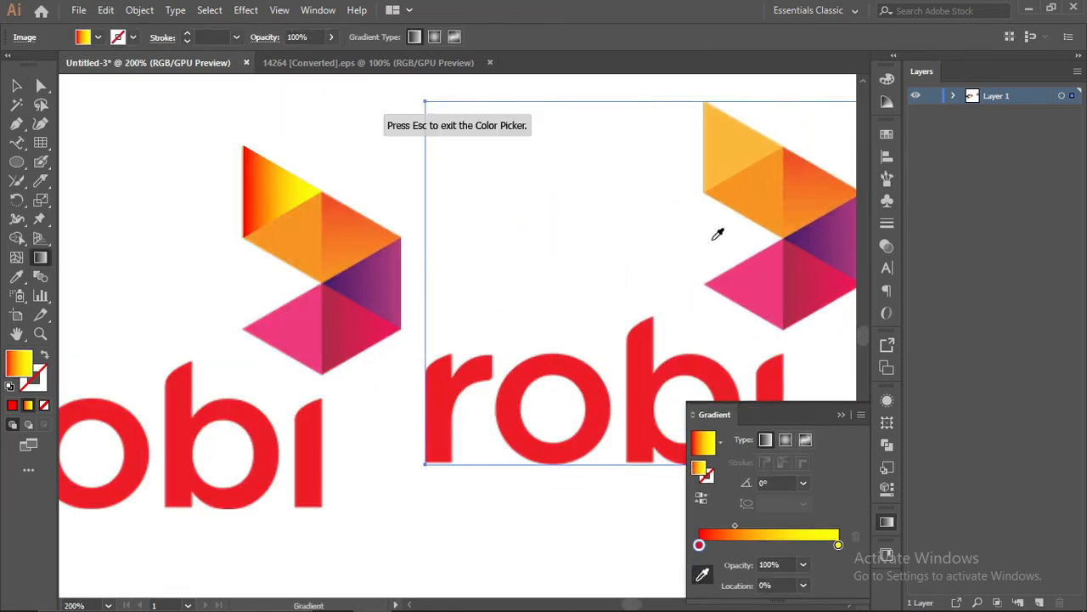
click(714, 146)
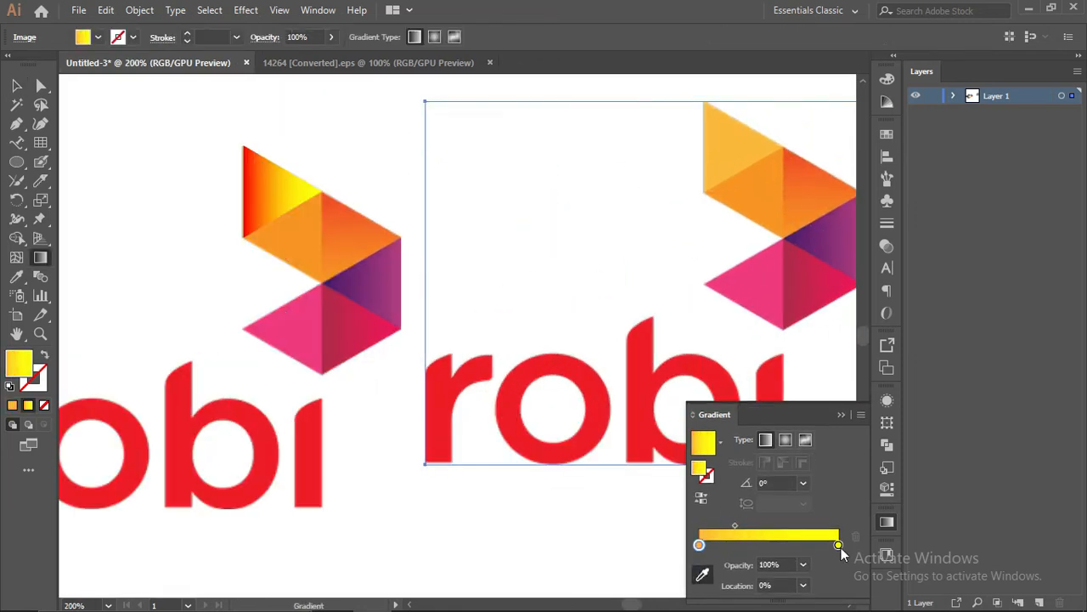
- Recolor both gradient stops of the traced triangle with yellow-orange shades sampled from the uppermost triangle of the duplicated reference logo
click(16, 85)
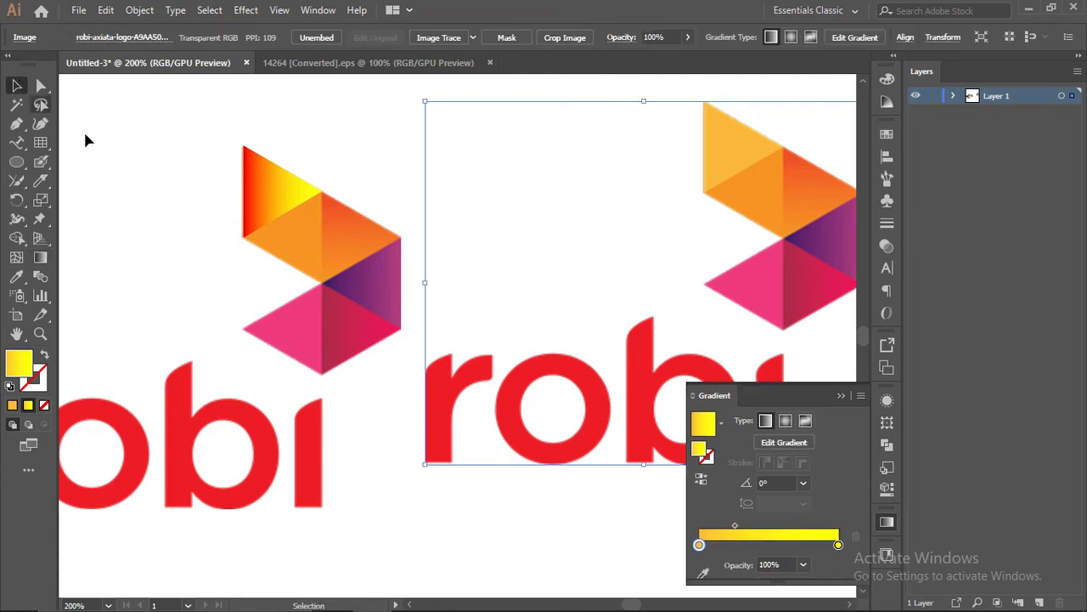
click(259, 172)
click(702, 573)
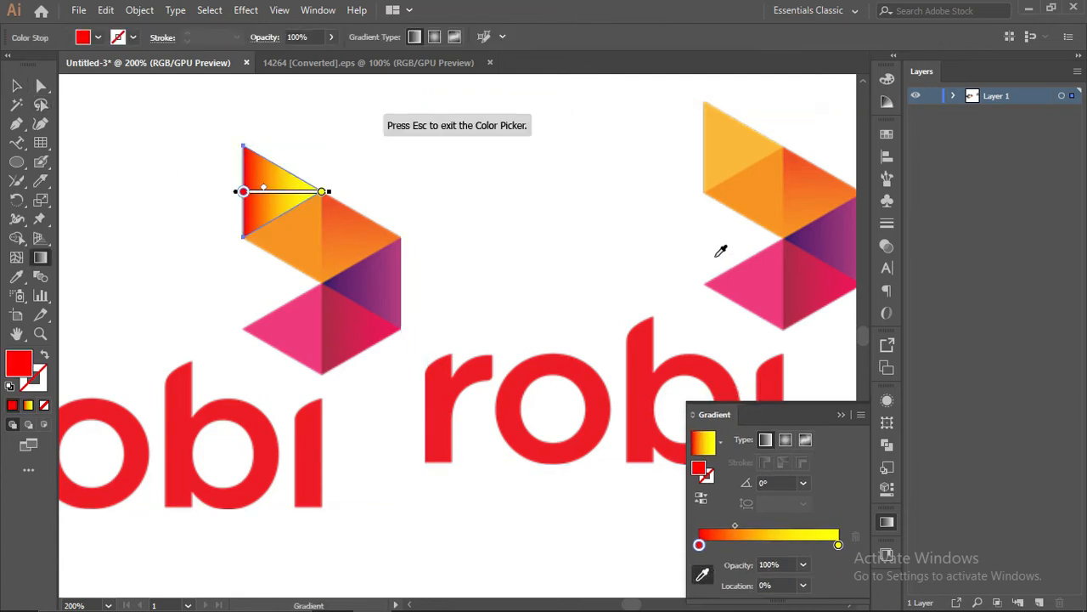
click(714, 115)
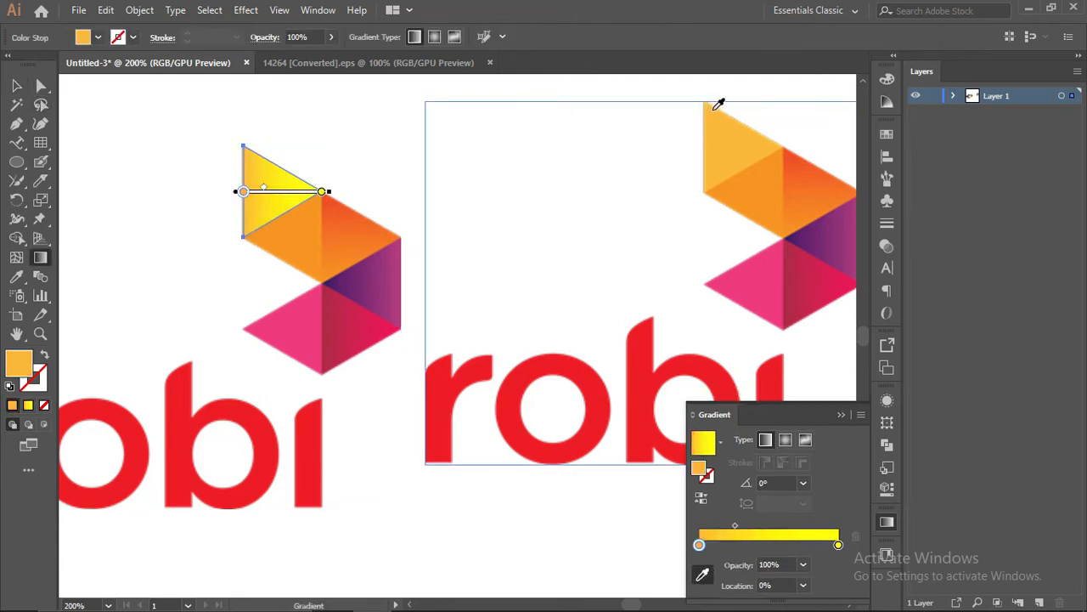
click(839, 545)
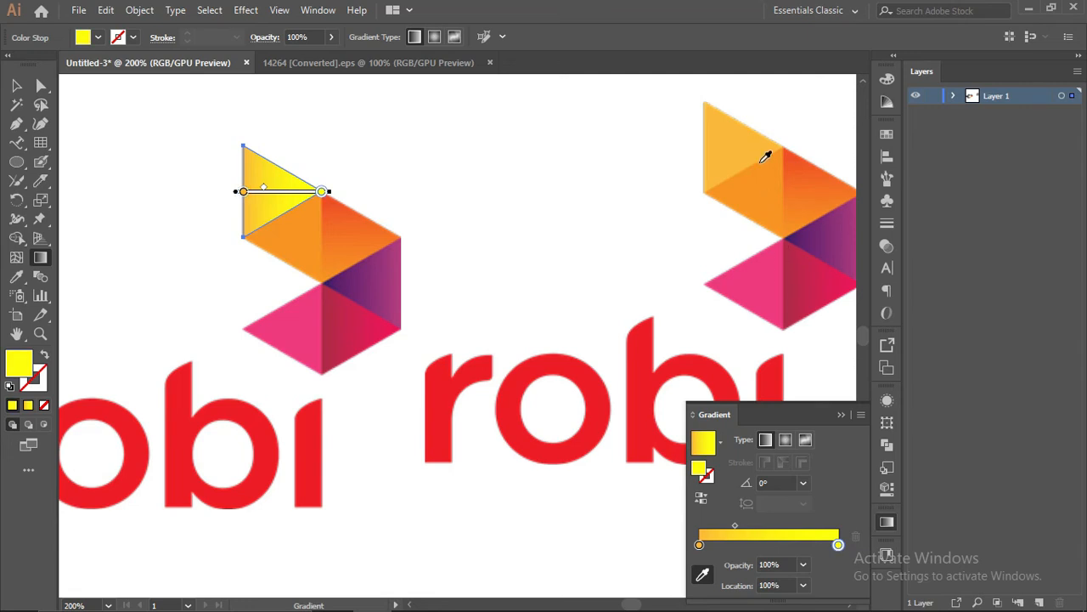
click(761, 145)
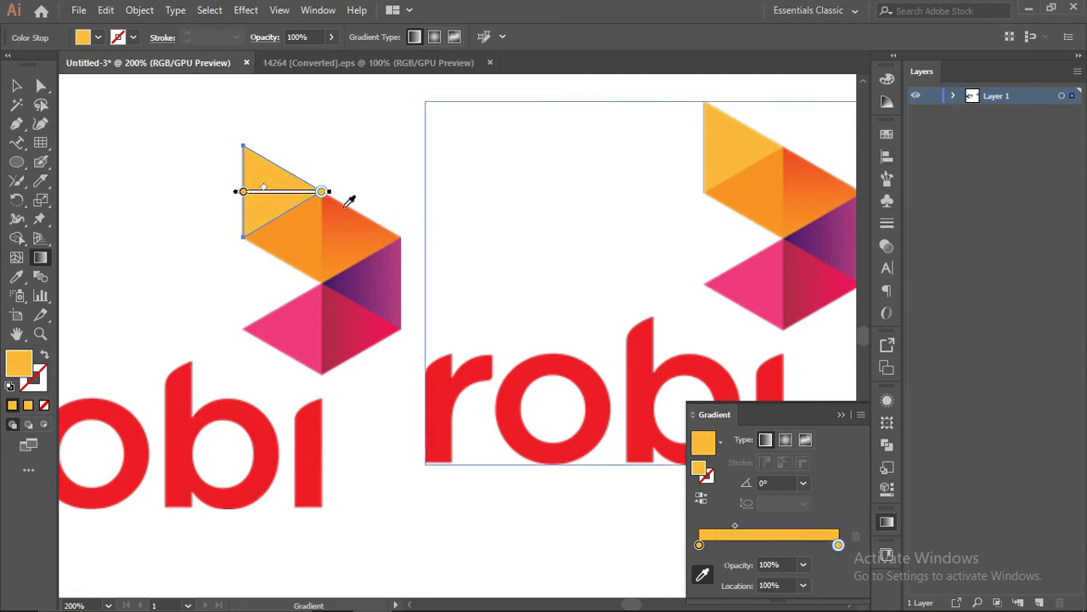
- Trace the red-orange triangle of the left robi logo as a closed three-point path with the Pen tool
click(17, 123)
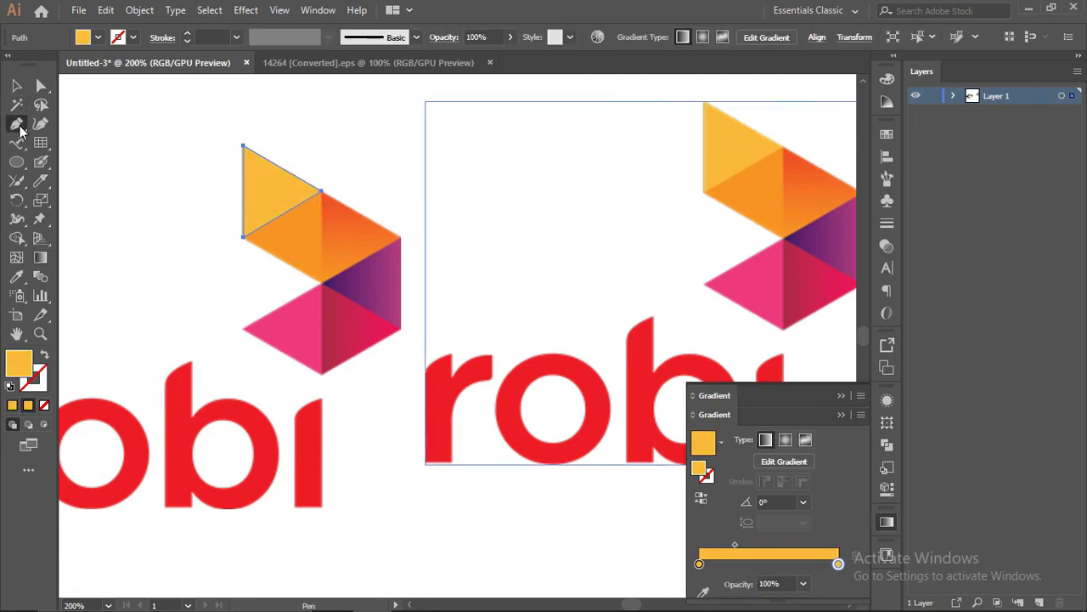
click(401, 238)
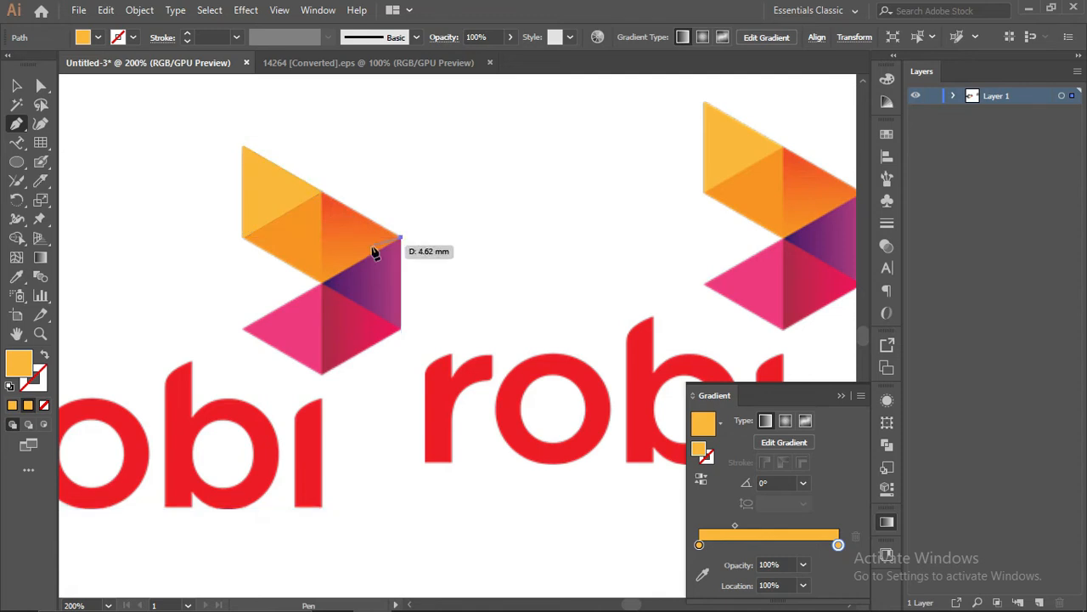
click(322, 281)
click(322, 192)
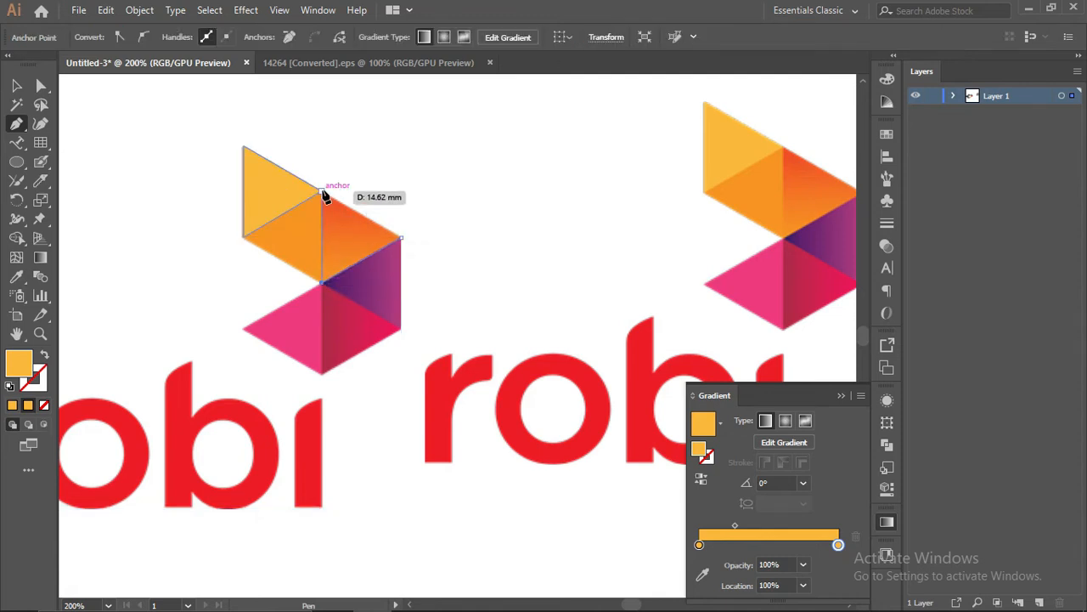
click(402, 238)
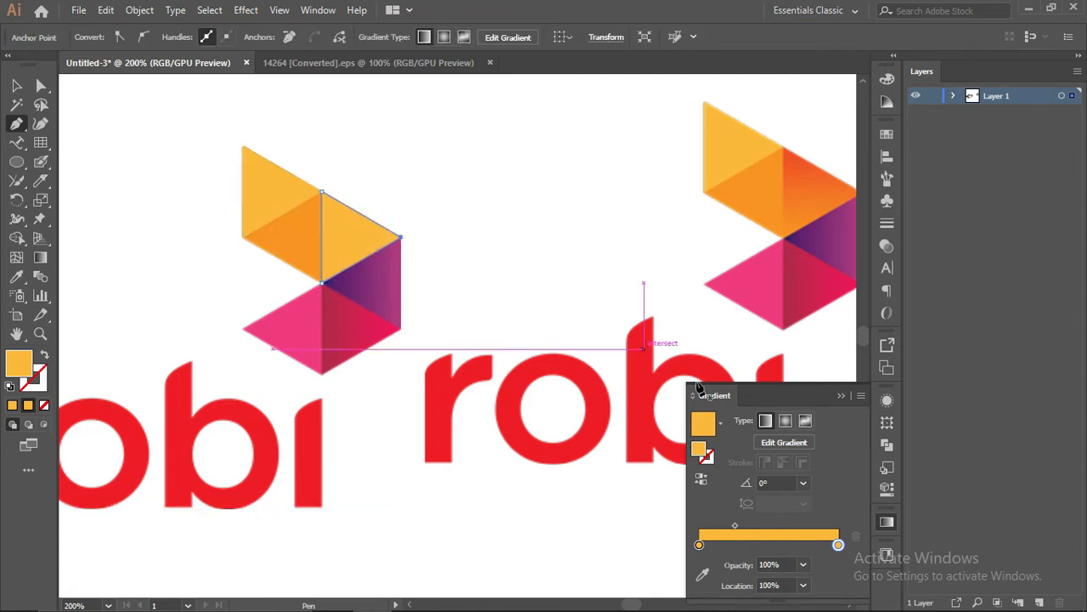
- Set the new triangle's gradient from red-orange to orange, sampling both stop colors from the matching facet of the right logo
click(698, 545)
click(702, 575)
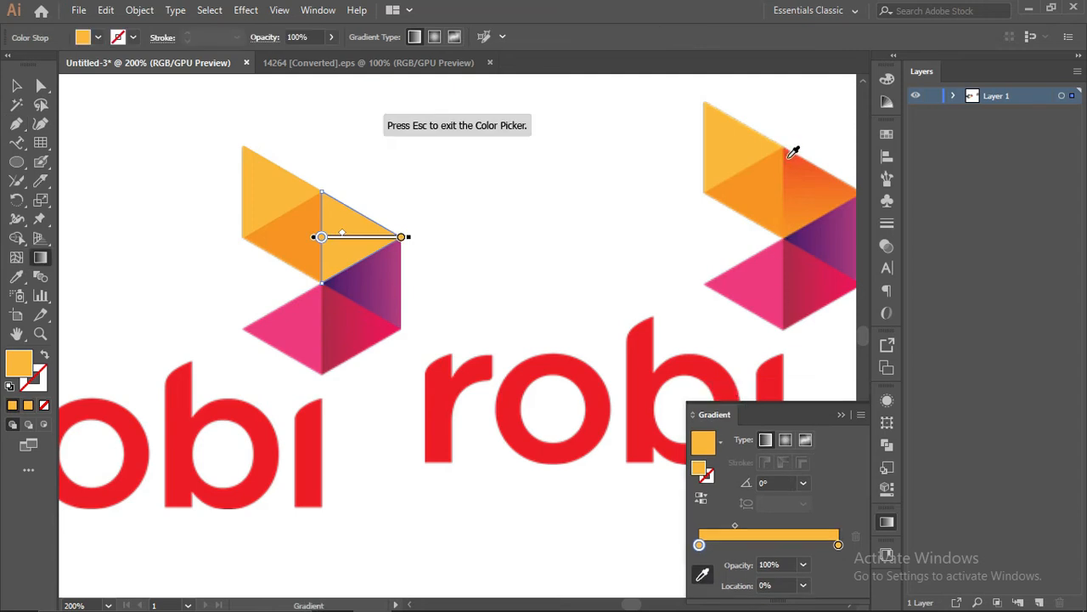
click(793, 151)
click(832, 545)
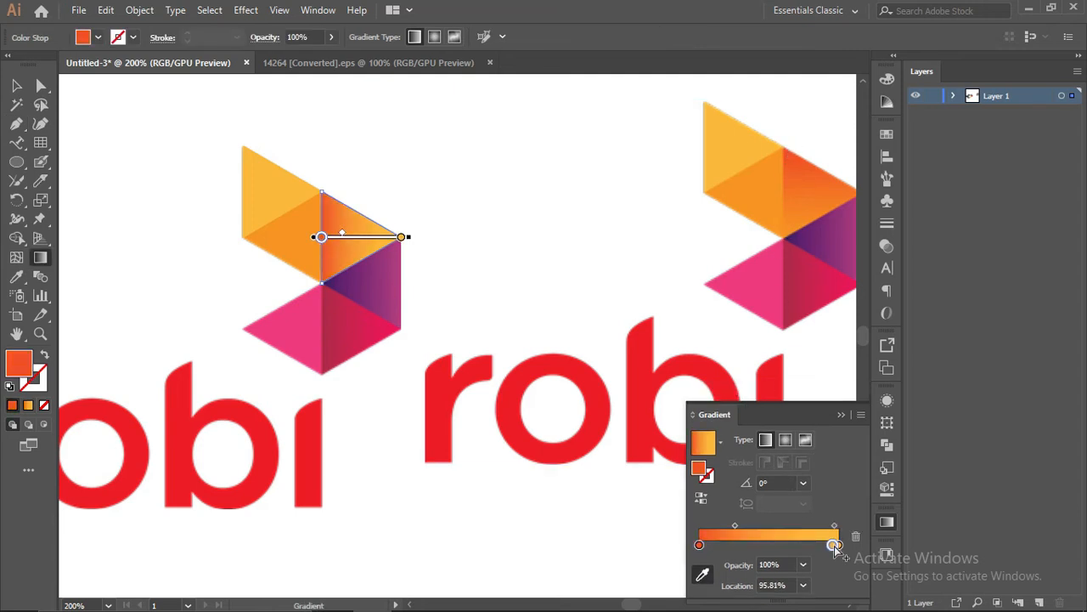
drag(832, 548, 841, 544)
click(702, 574)
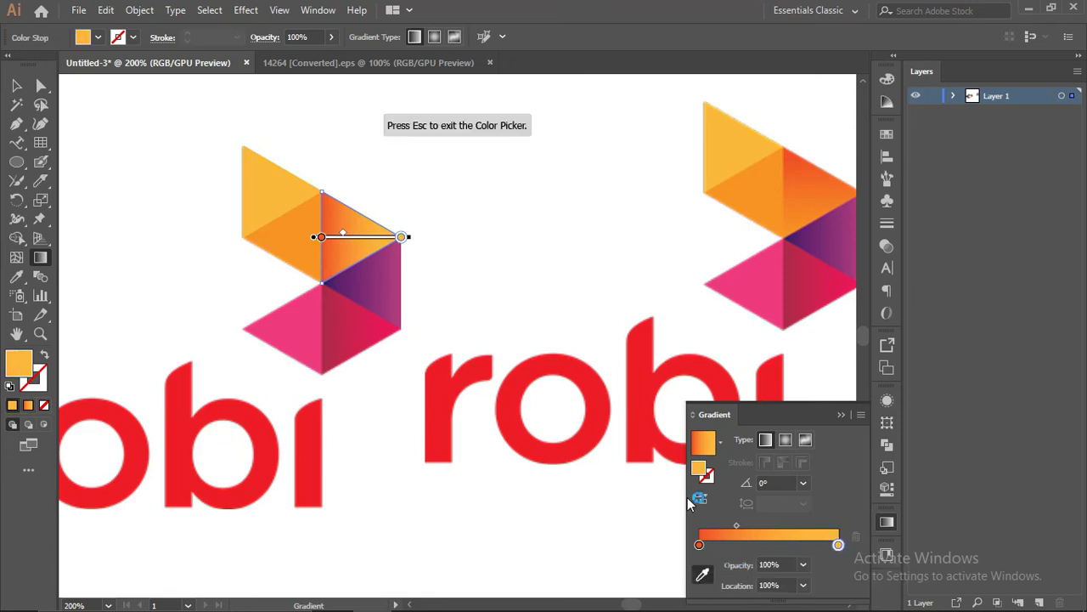
click(792, 230)
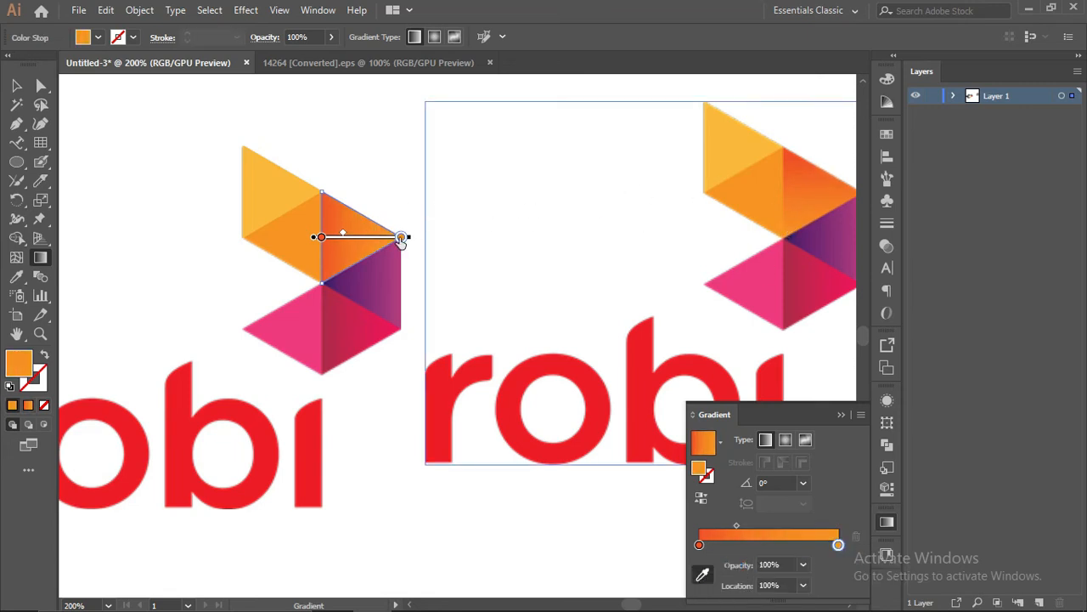
- Rotate the orange triangle's linear gradient to -96° and reposition it so red-orange starts at the upper edge
mouse_move(414, 237)
mouse_down()
mouse_move(396, 284)
mouse_move(330, 313)
mouse_move(345, 311)
mouse_up()
drag(331, 272, 362, 265)
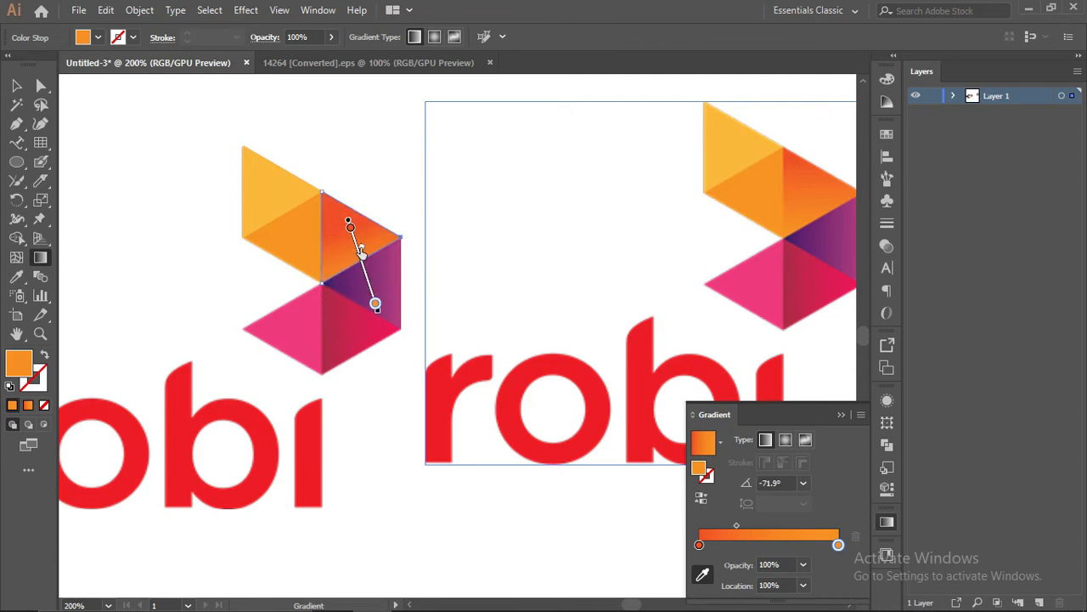
mouse_move(350, 224)
mouse_down()
mouse_move(339, 196)
mouse_move(347, 210)
mouse_up()
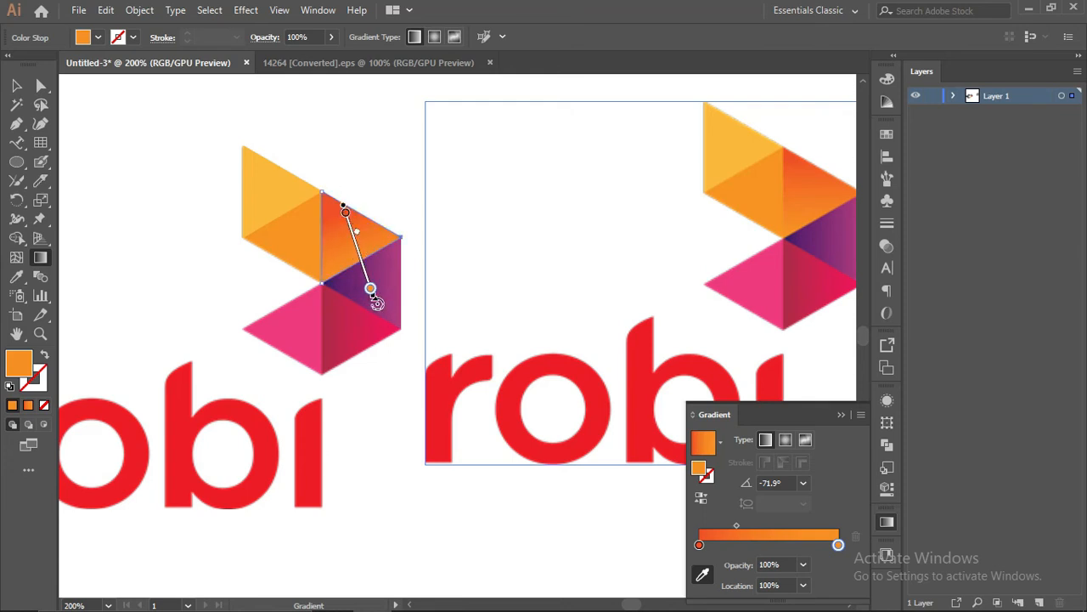
drag(377, 303, 339, 308)
drag(357, 237, 352, 250)
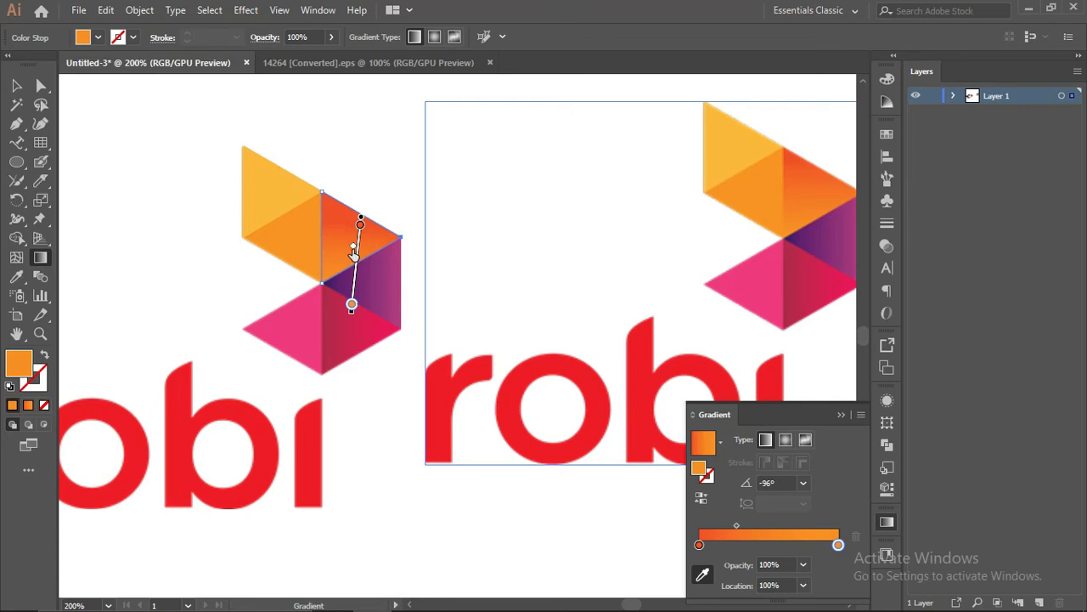
drag(361, 220, 359, 209)
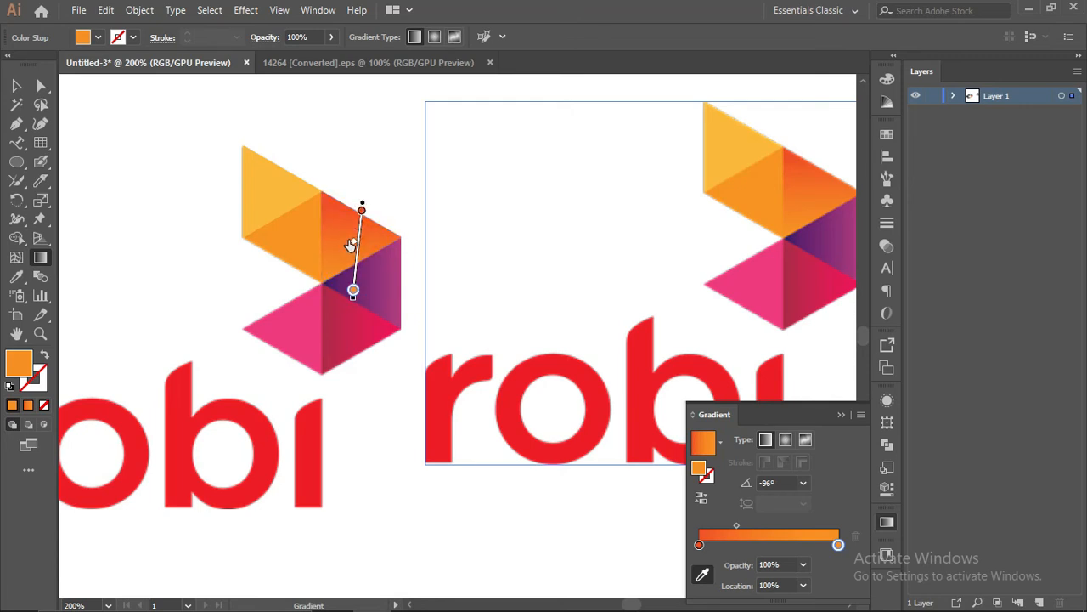
scroll(440, 245, down, 1)
scroll(439, 246, up, 1)
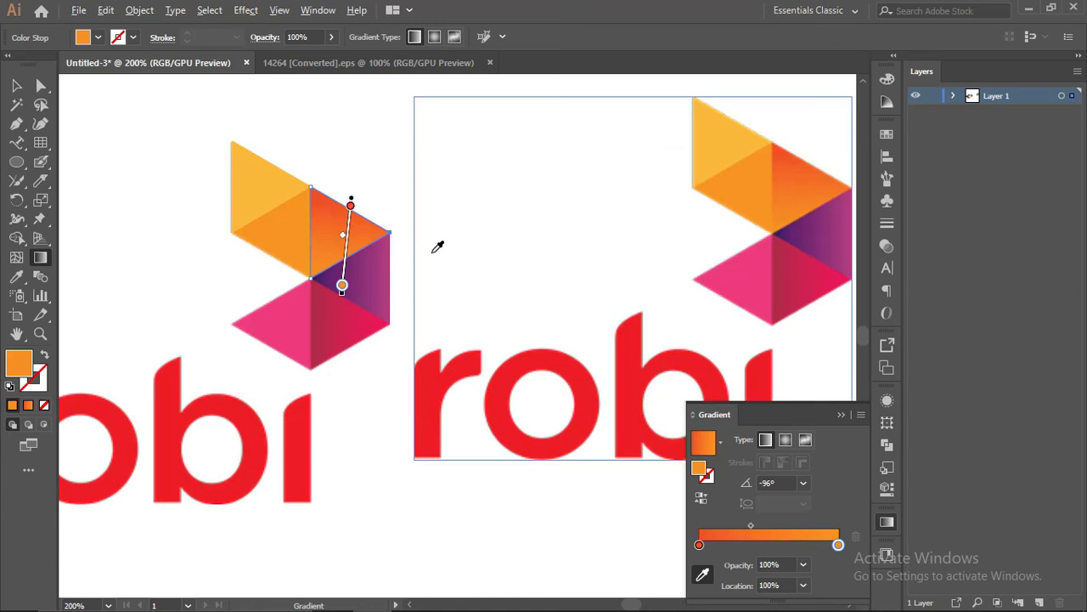
- Trace the purple triangle of the left logo as a closed path with the Pen tool
click(16, 123)
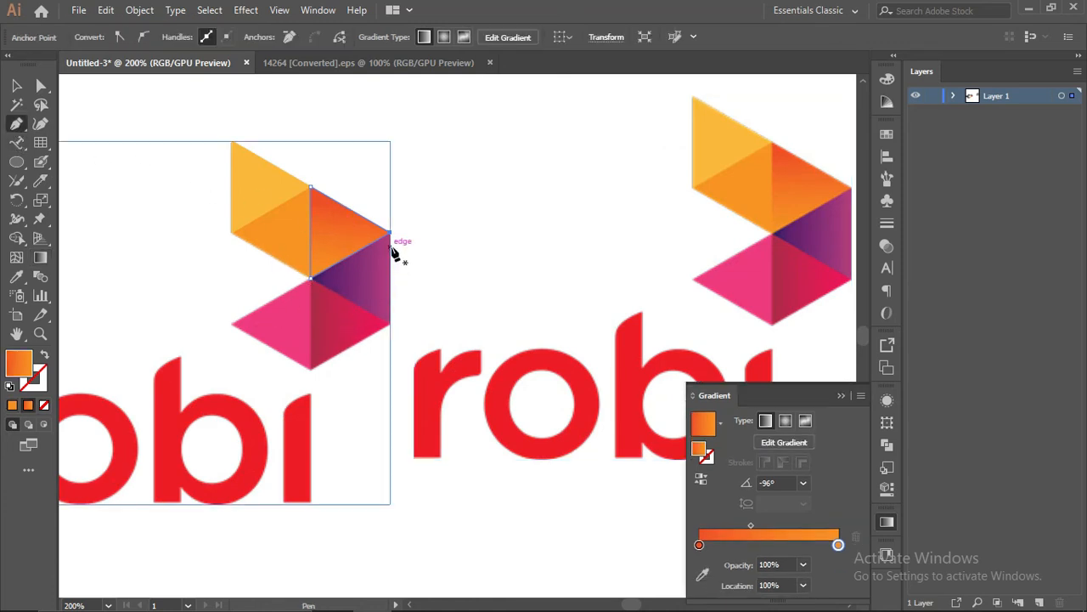
click(389, 321)
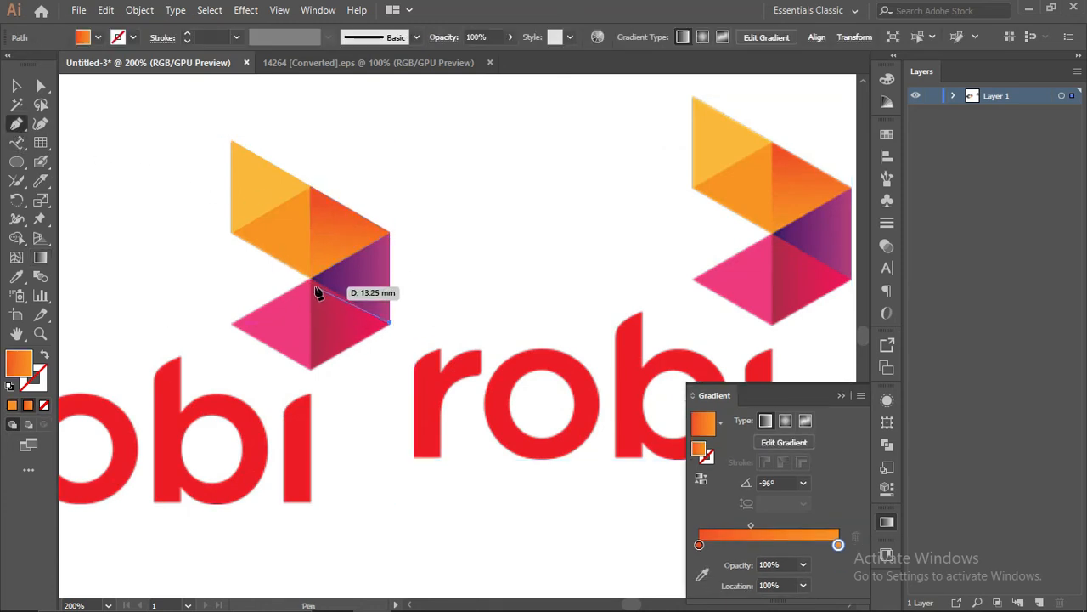
click(311, 283)
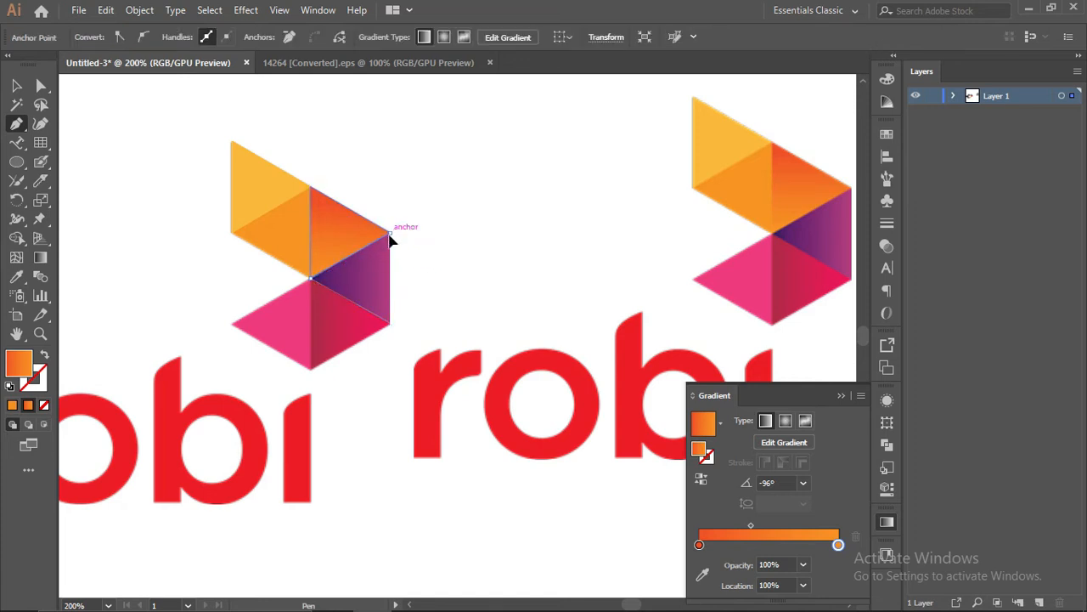
click(389, 233)
click(389, 320)
- Set the purple triangle's gradient from dark purple to magenta-purple, sampling both stops from the right logo
click(699, 545)
click(702, 572)
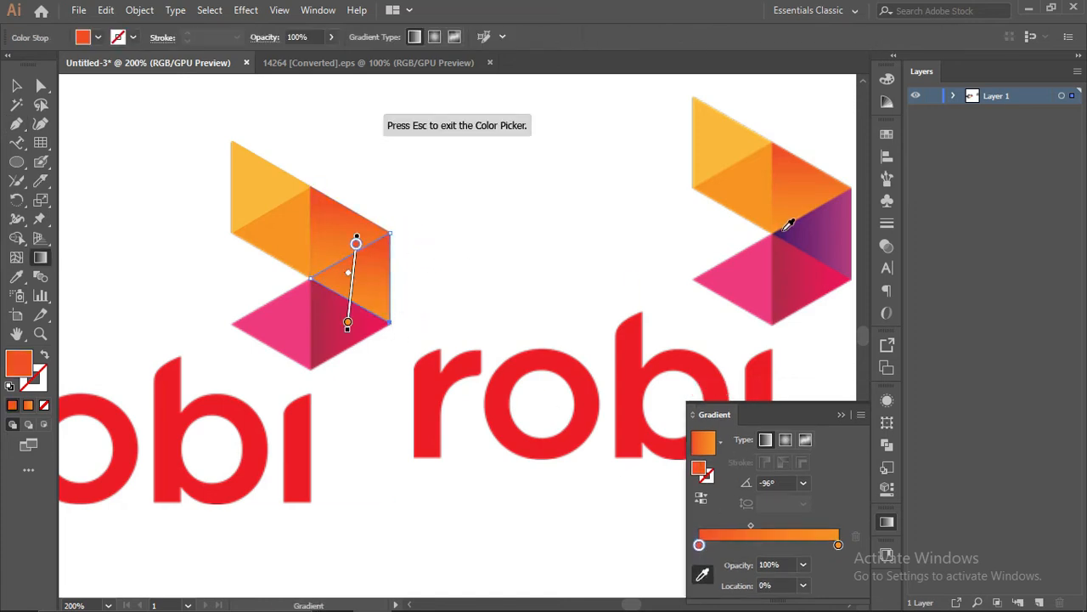
click(783, 232)
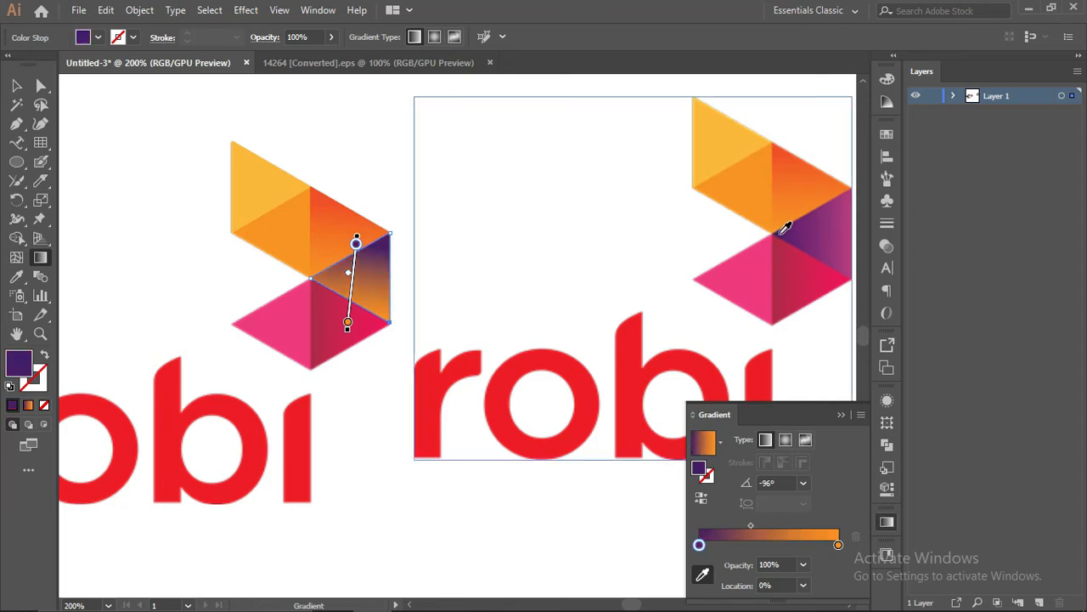
click(838, 546)
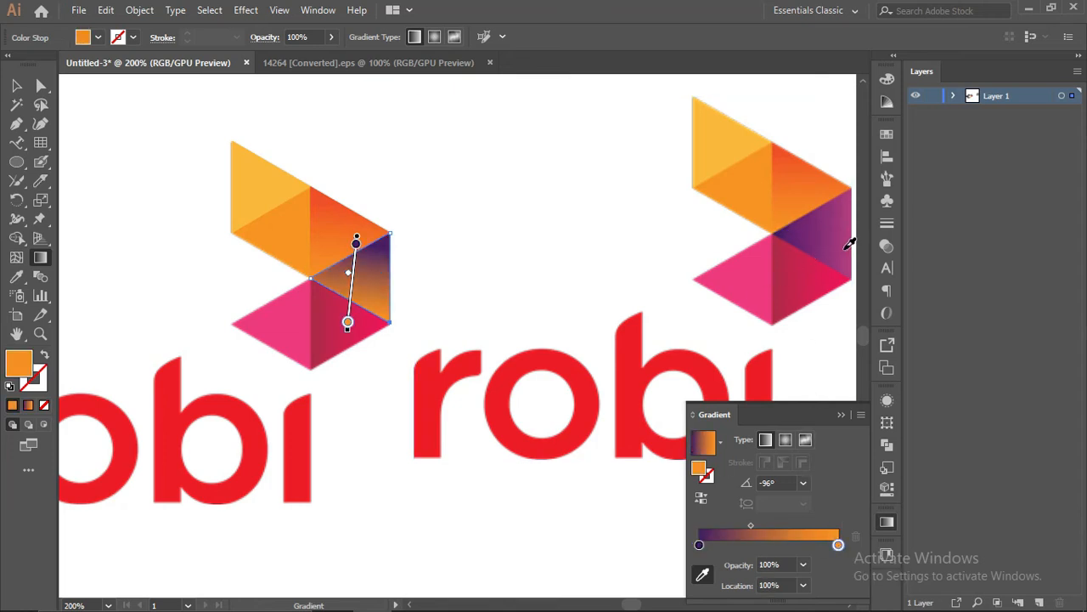
click(849, 242)
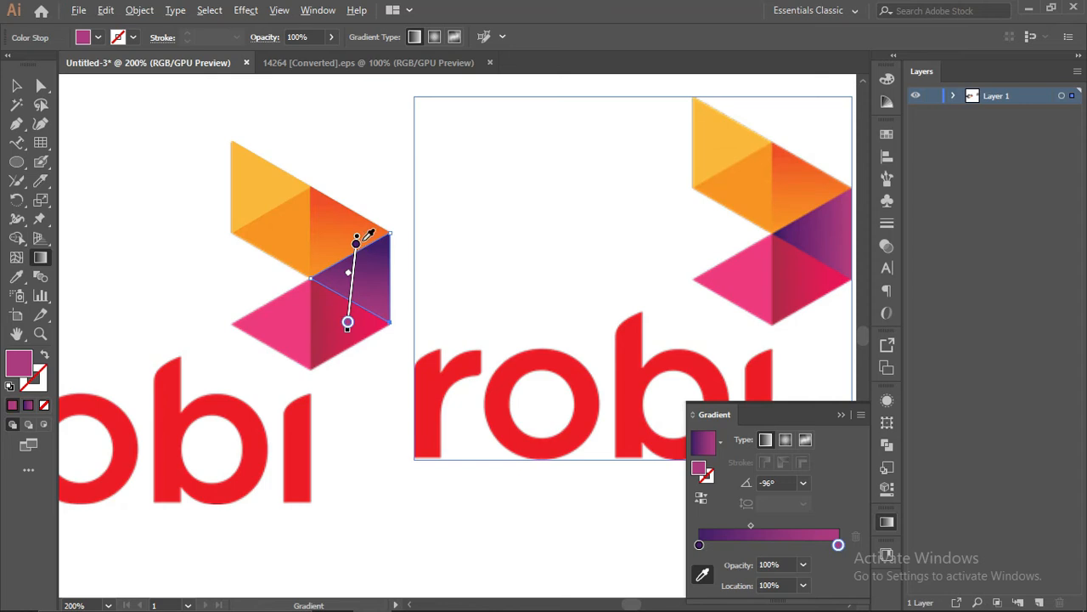
- Delete the left robi logo image and the triangles traced over it
scroll(362, 245, down, 1)
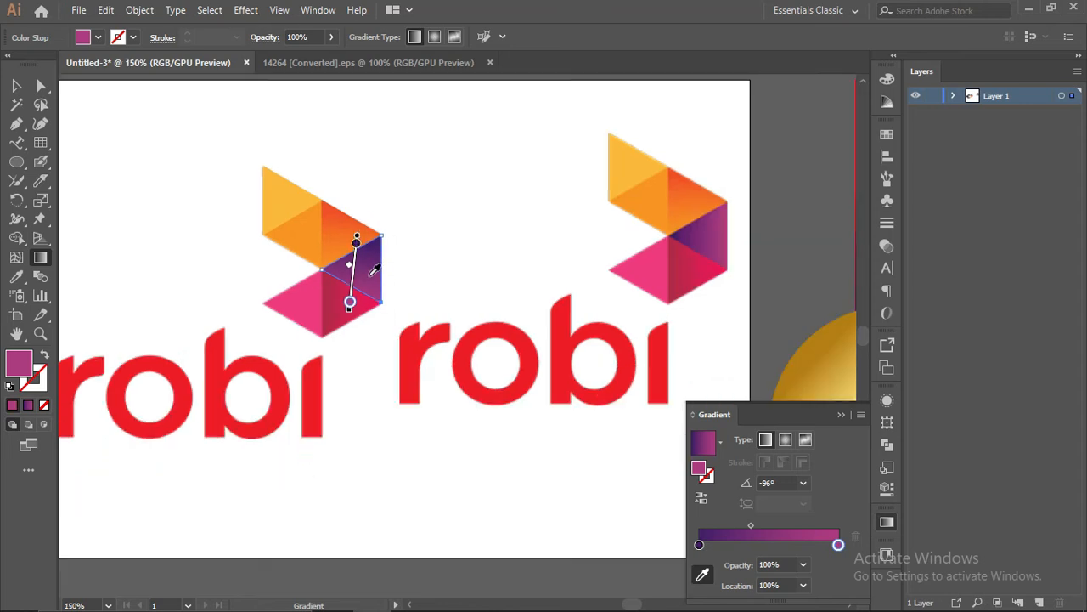
scroll(245, 294, down, 3)
scroll(308, 275, up, 2)
click(17, 85)
click(362, 327)
drag(343, 281, 383, 308)
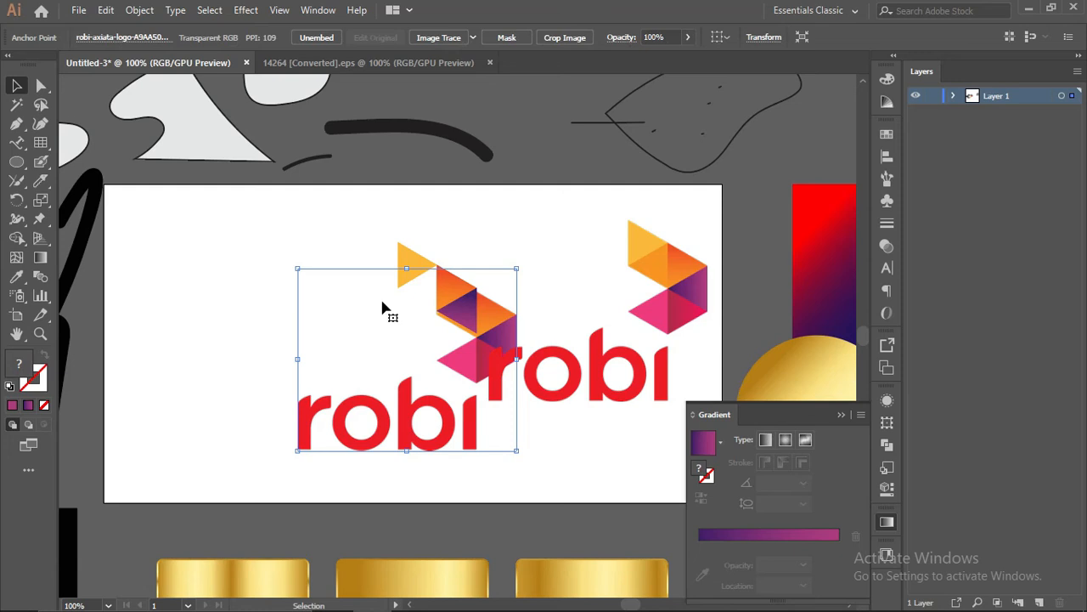
key(Delete)
click(473, 330)
key(Delete)
- Move the remaining robi logo to the artboard's upper-left corner and place a duplicate below and to its right
drag(569, 352, 215, 317)
drag(242, 283, 420, 436)
scroll(223, 270, up, 1)
scroll(435, 270, down, 1)
scroll(403, 303, up, 1)
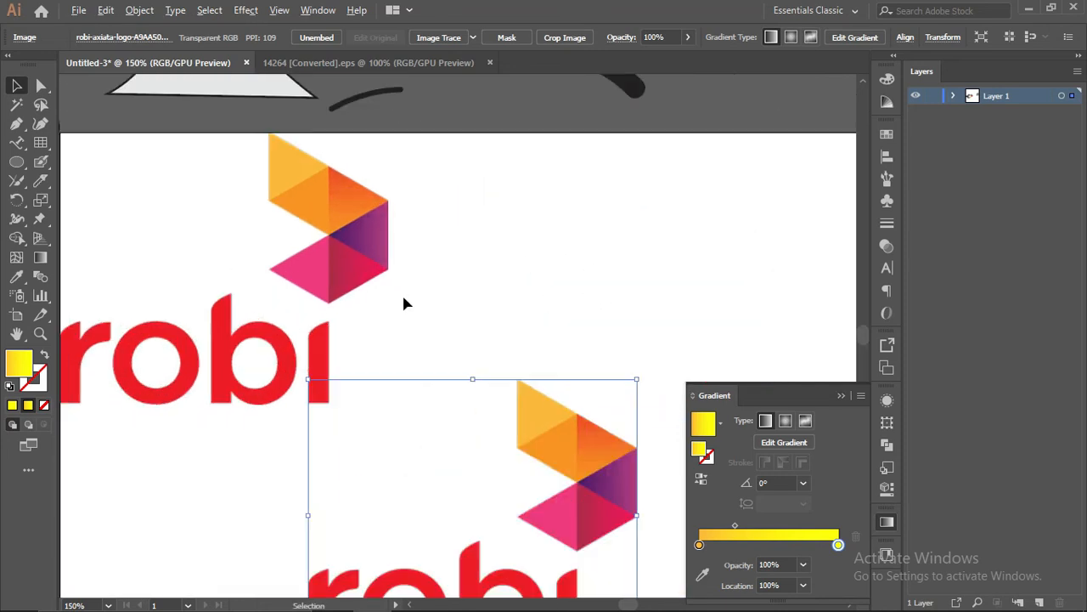
- Trace the purple triangle of the upper robi logo as a closed path with the Pen tool
click(17, 125)
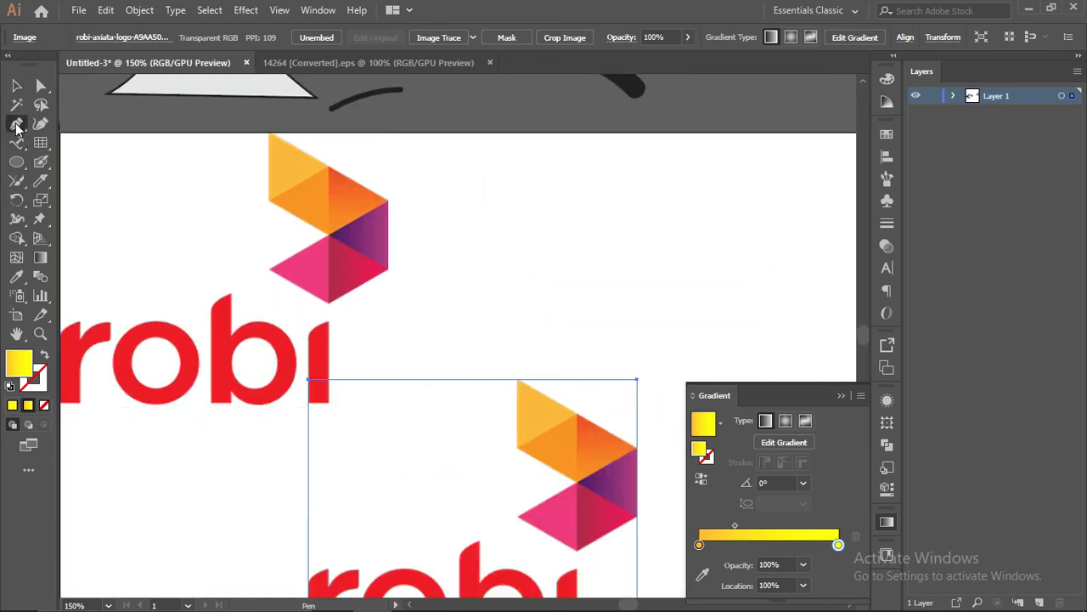
click(332, 234)
click(388, 201)
click(390, 268)
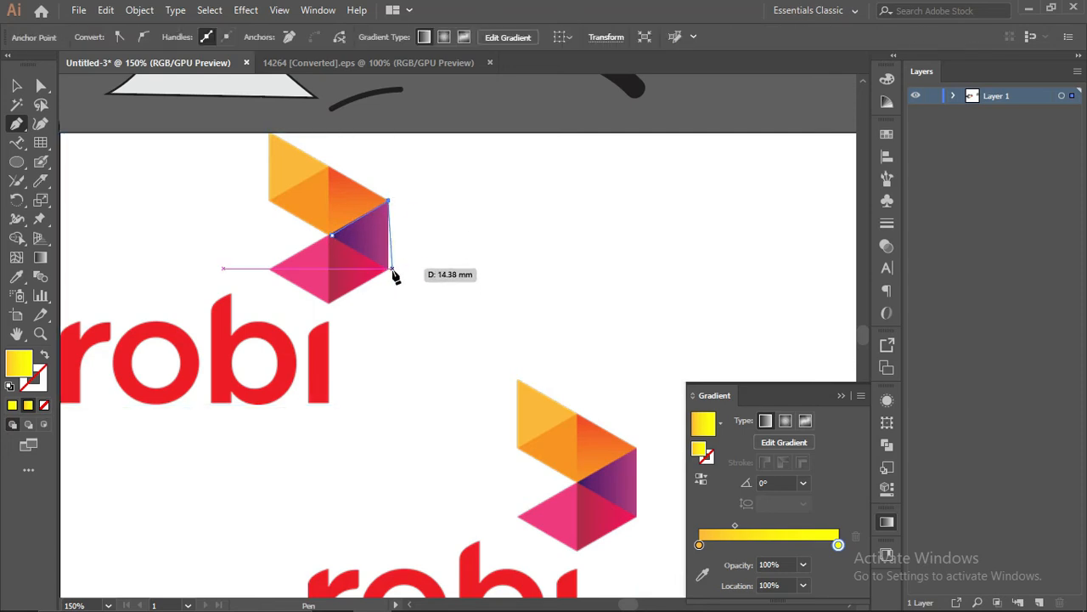
click(331, 235)
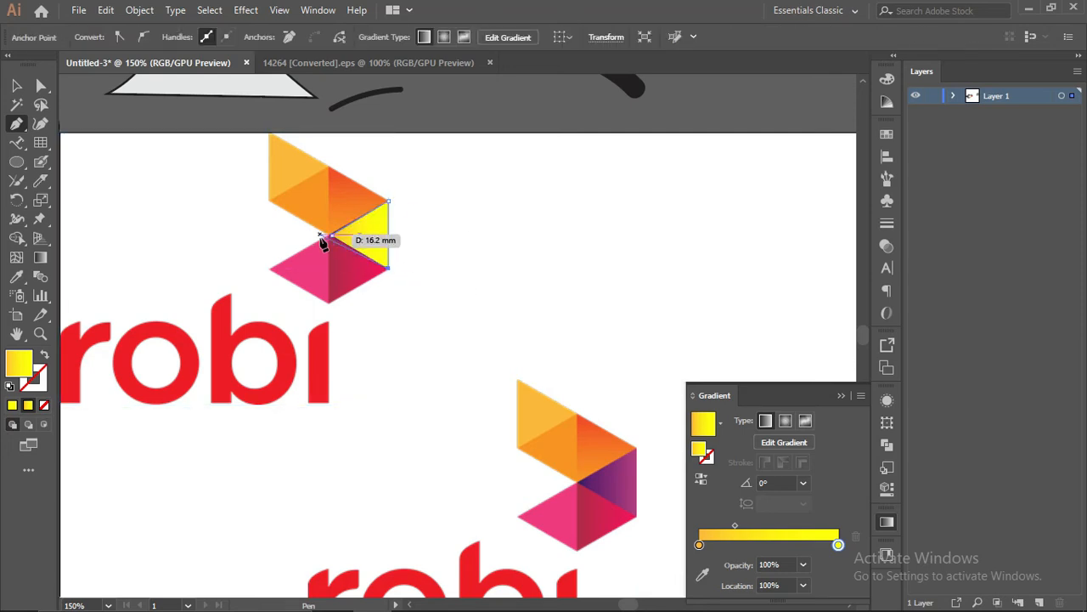
- Set the traced yellow triangle's gradient from dark purple to magenta-purple, sampling both stops from the lower robi logo's purple triangle
scroll(402, 276, down, 1)
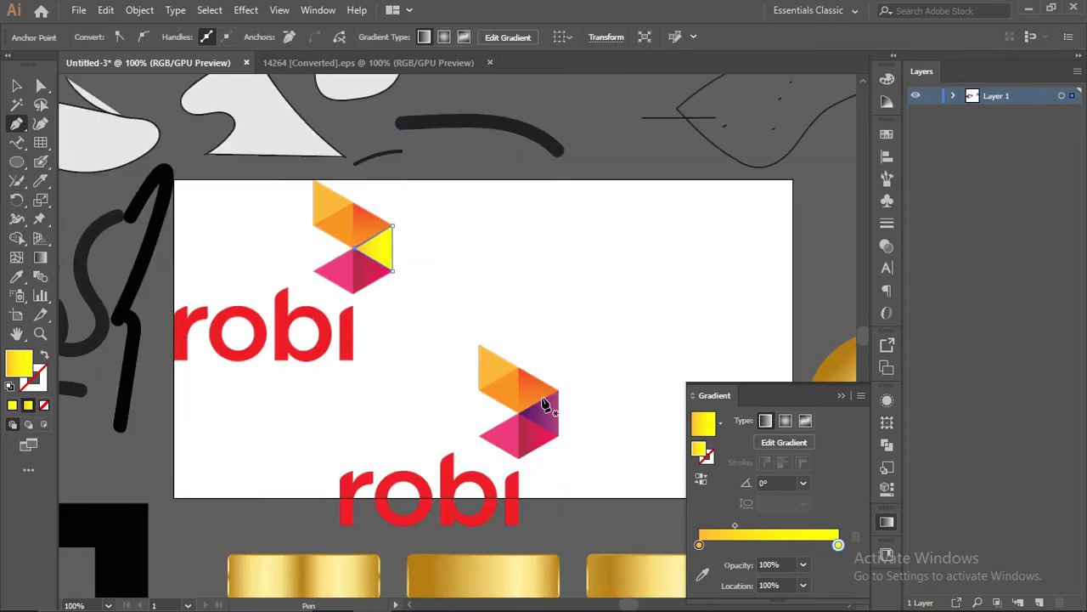
click(318, 10)
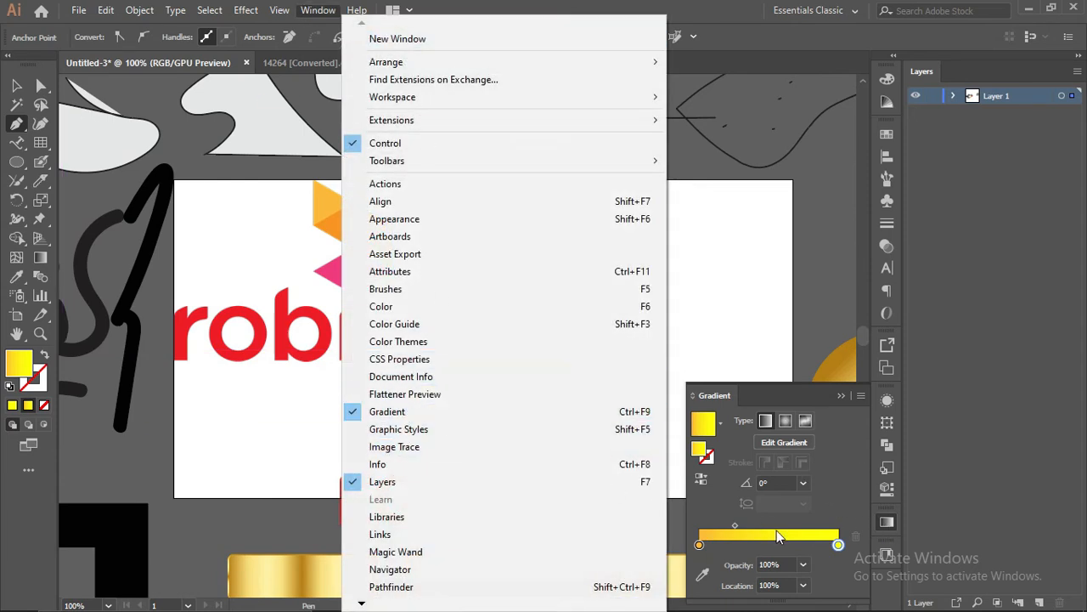
click(898, 542)
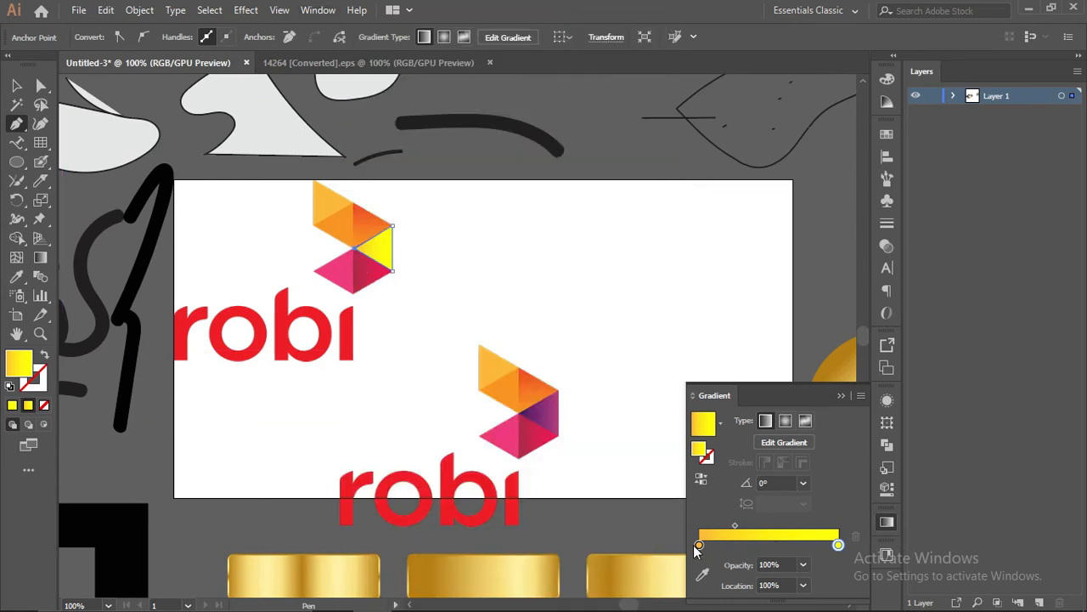
click(698, 545)
click(701, 574)
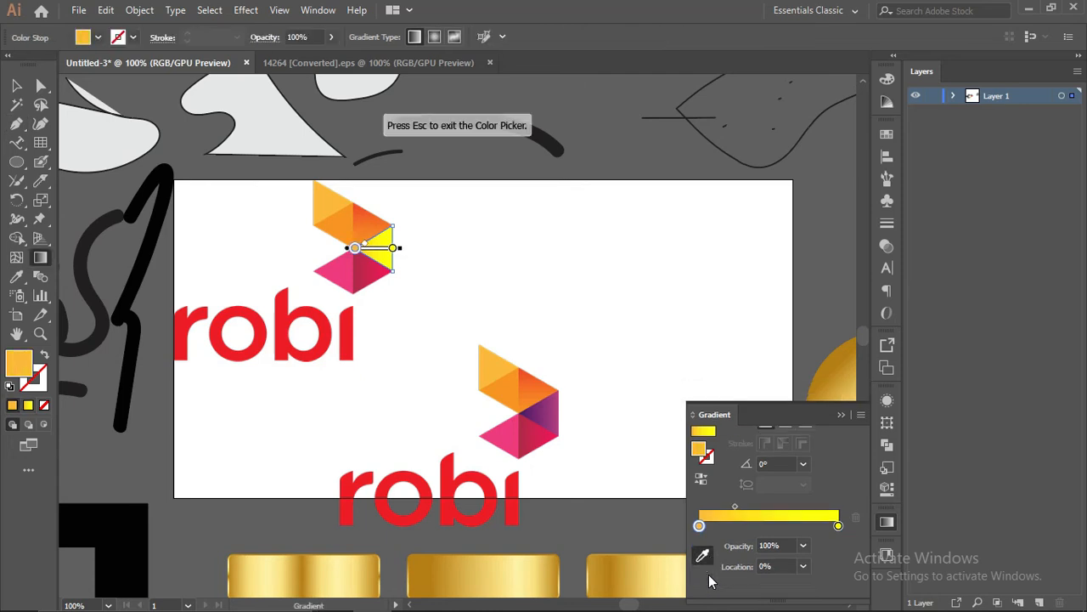
click(702, 576)
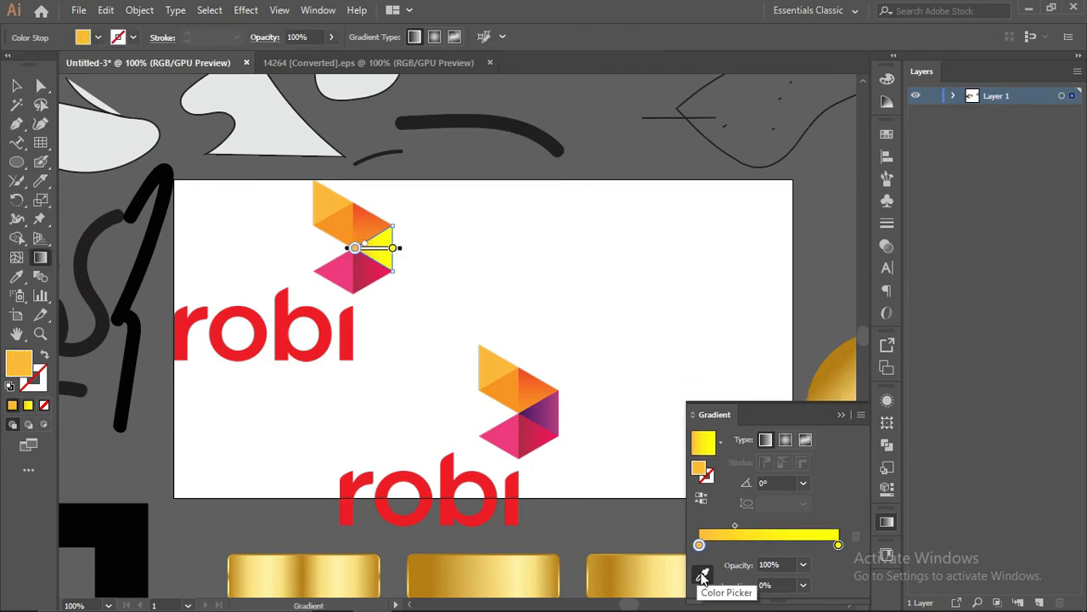
click(702, 573)
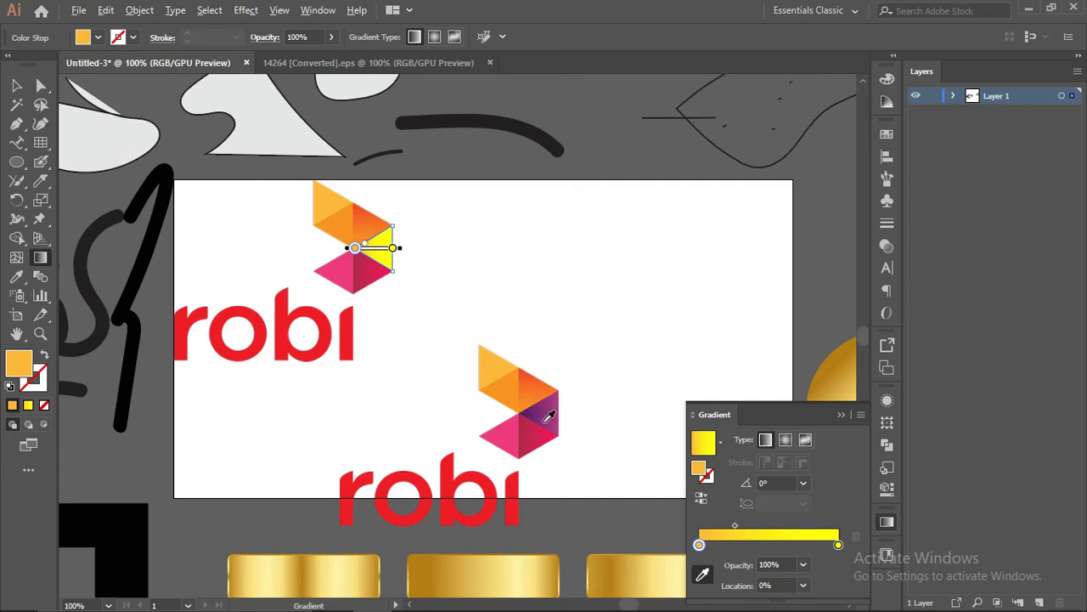
scroll(546, 417, up, 1)
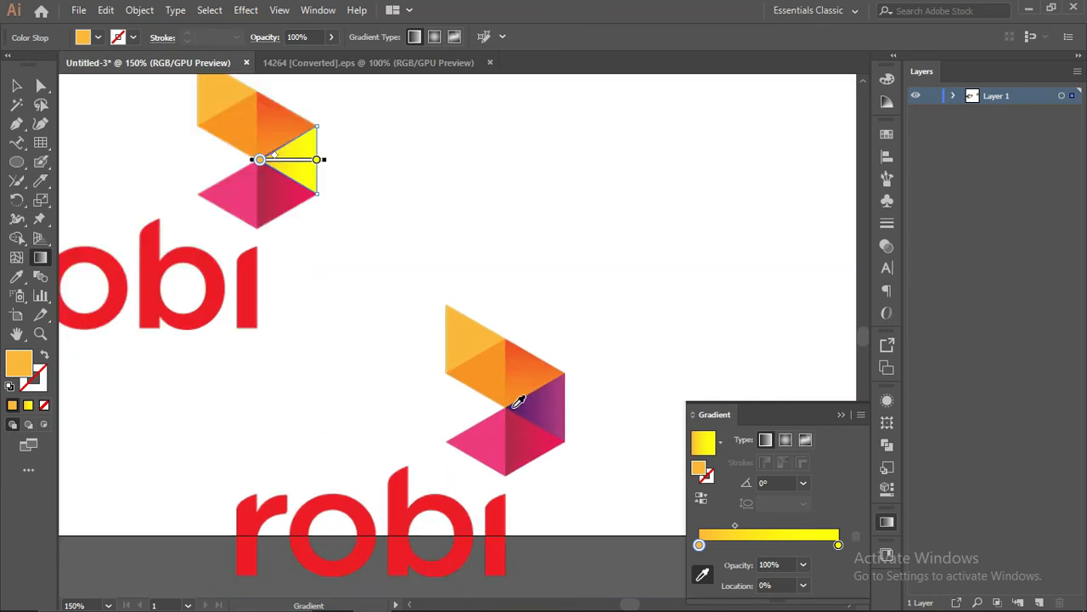
shift+click(515, 402)
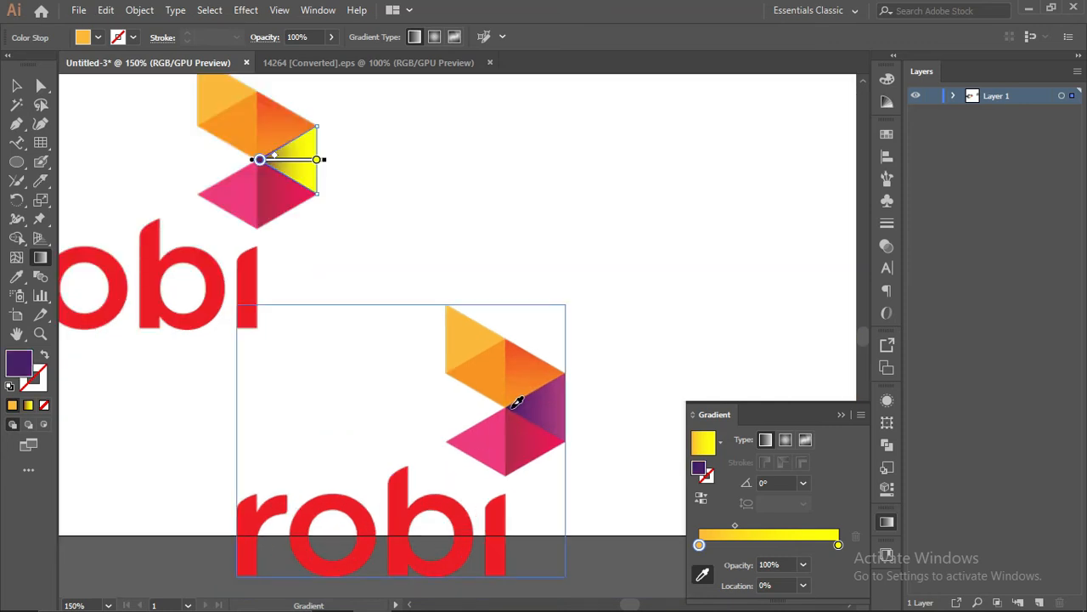
click(838, 545)
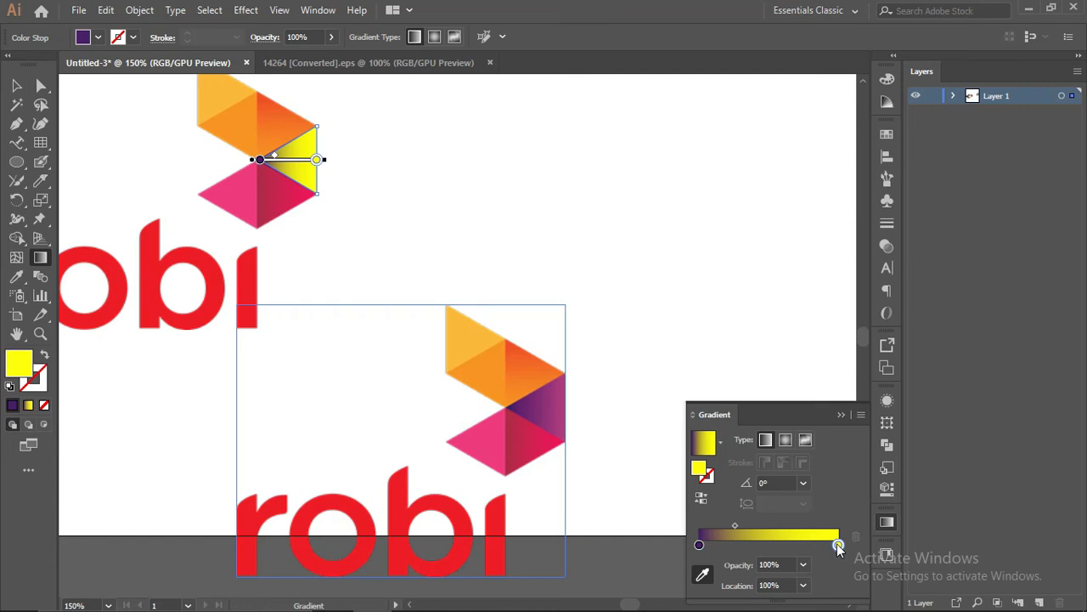
shift+click(565, 404)
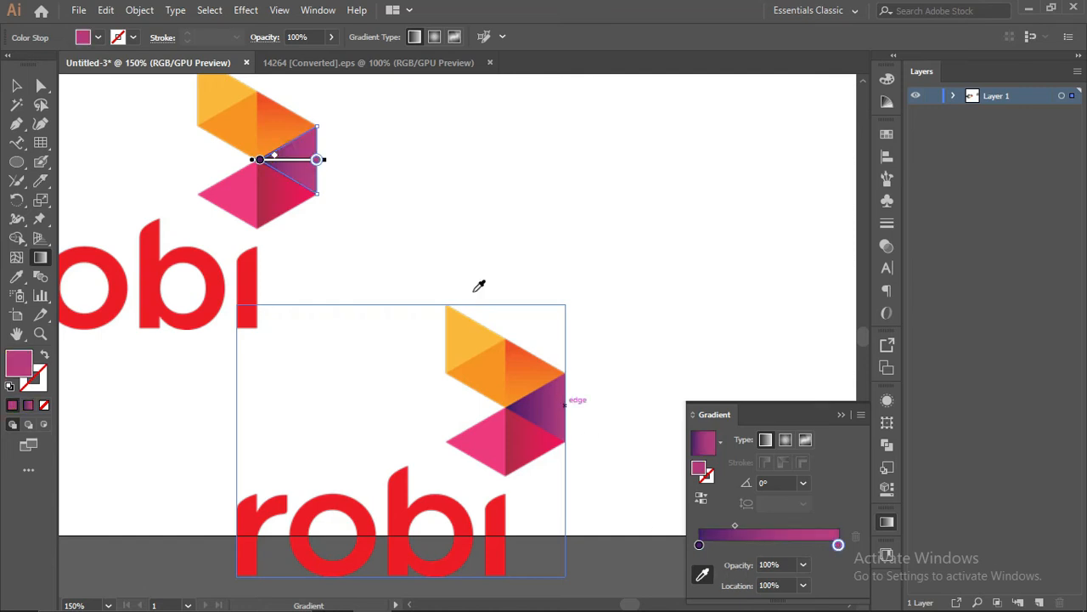
- Shift the purple gradient's midpoint slightly toward the magenta-purple stop and deselect the triangle
drag(275, 158, 290, 158)
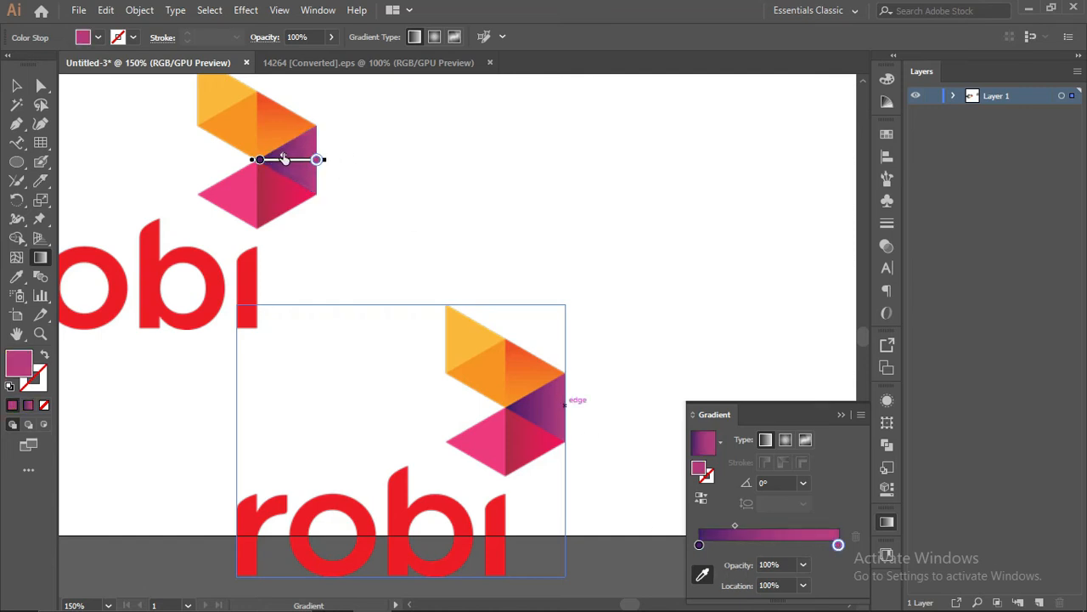
click(17, 85)
click(522, 144)
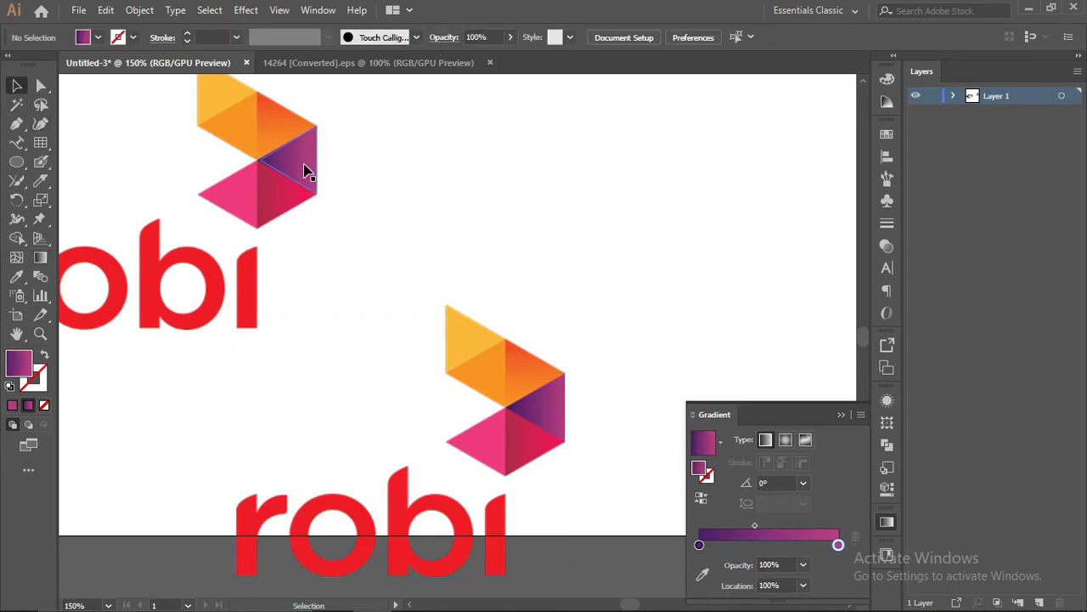
- Trace the red-orange triangle above the purple one in the upper robi logo as a closed path with the Pen tool
click(16, 123)
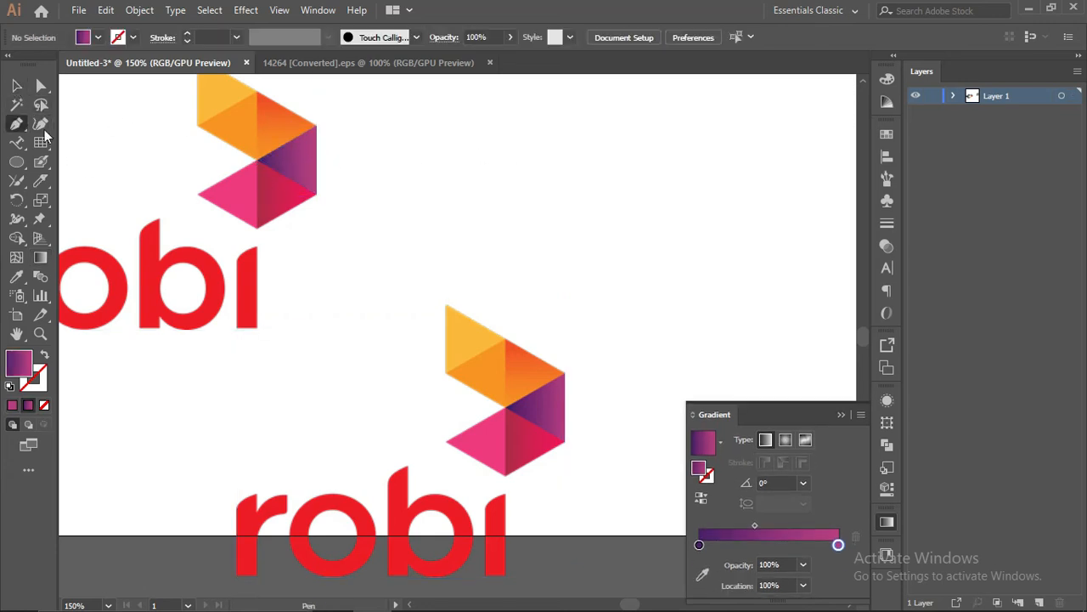
ctrl+click(259, 98)
click(256, 91)
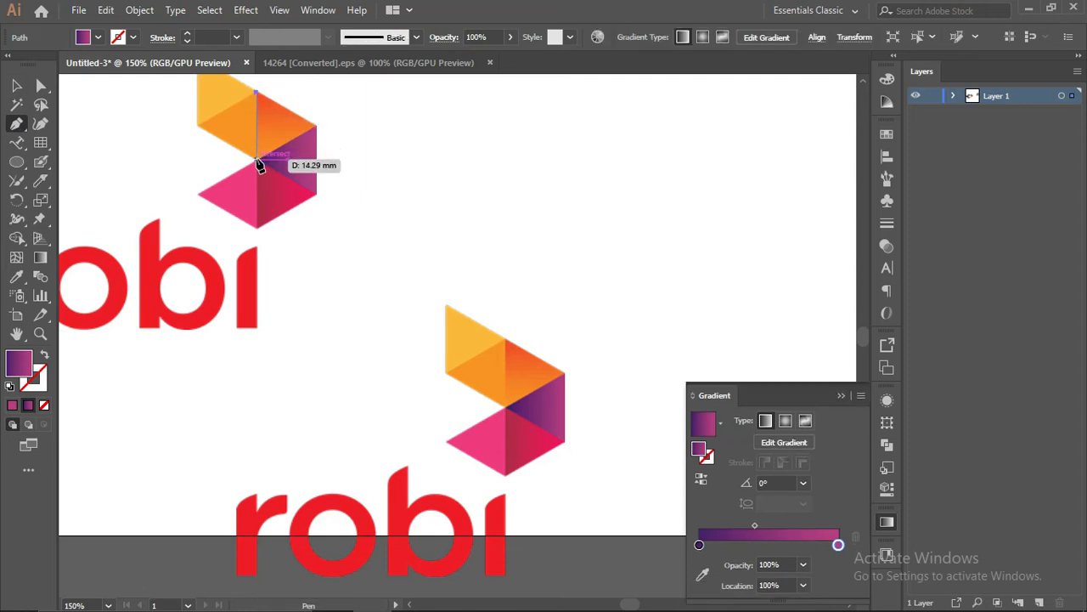
click(258, 161)
click(316, 128)
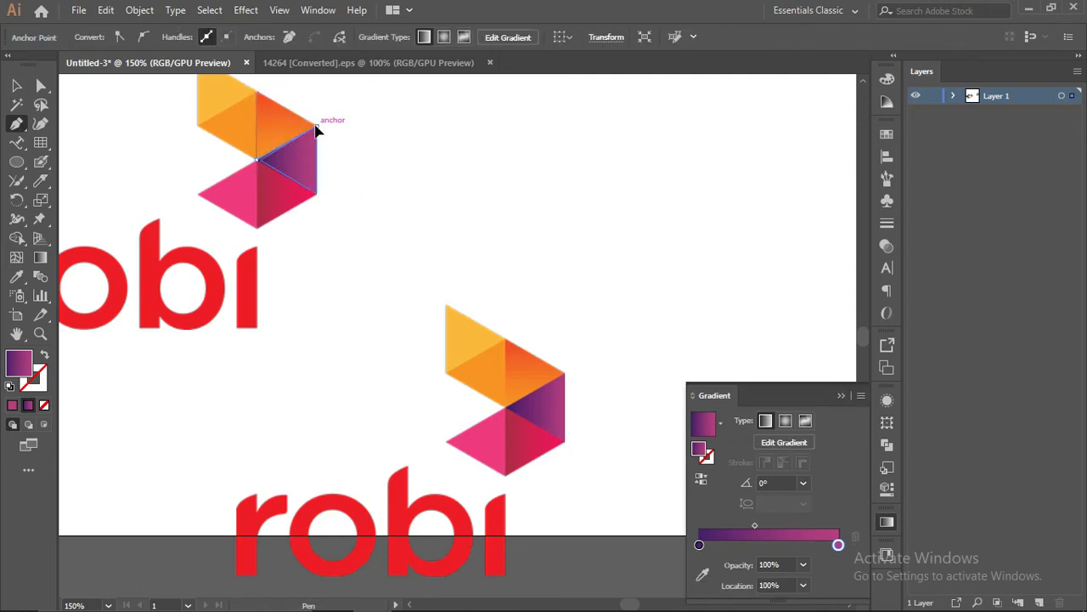
click(256, 91)
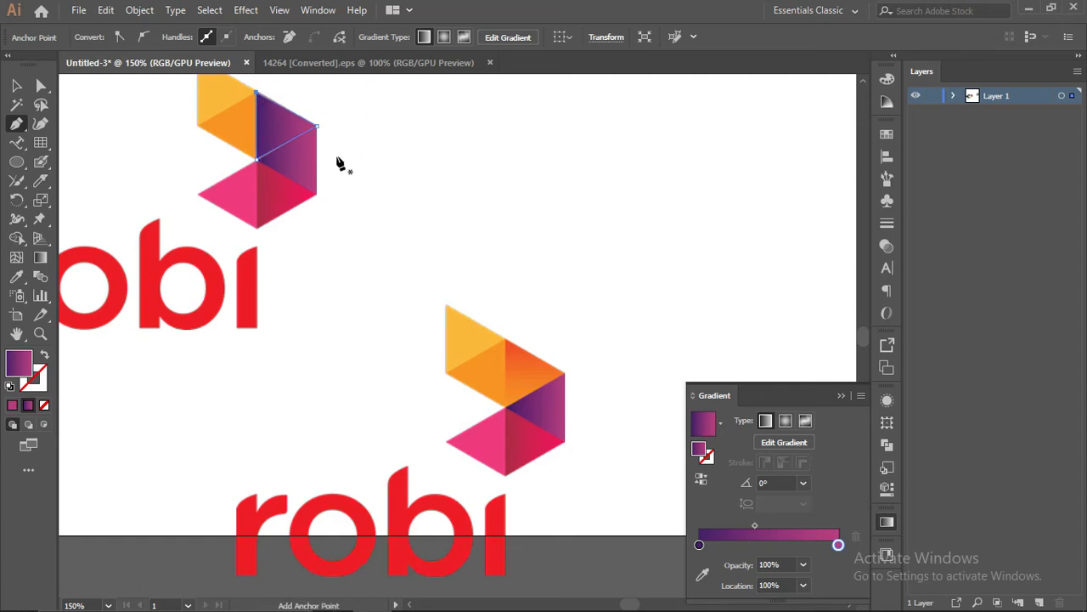
- Set the new triangle's gradient from red-orange to orange, sampling both stops from the matching triangle of the lower robi logo
click(699, 545)
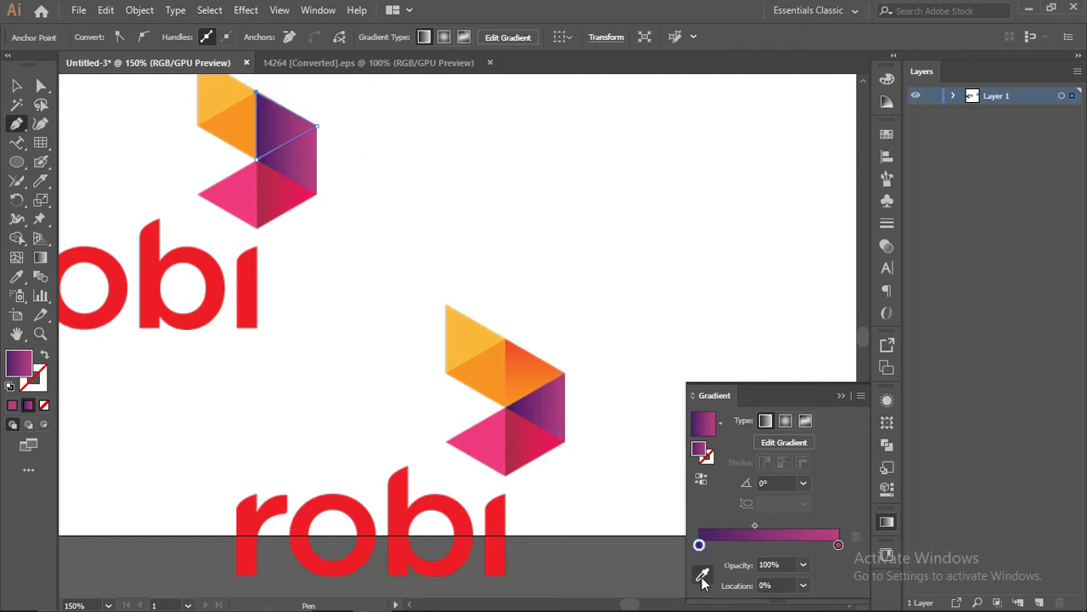
click(702, 575)
click(515, 348)
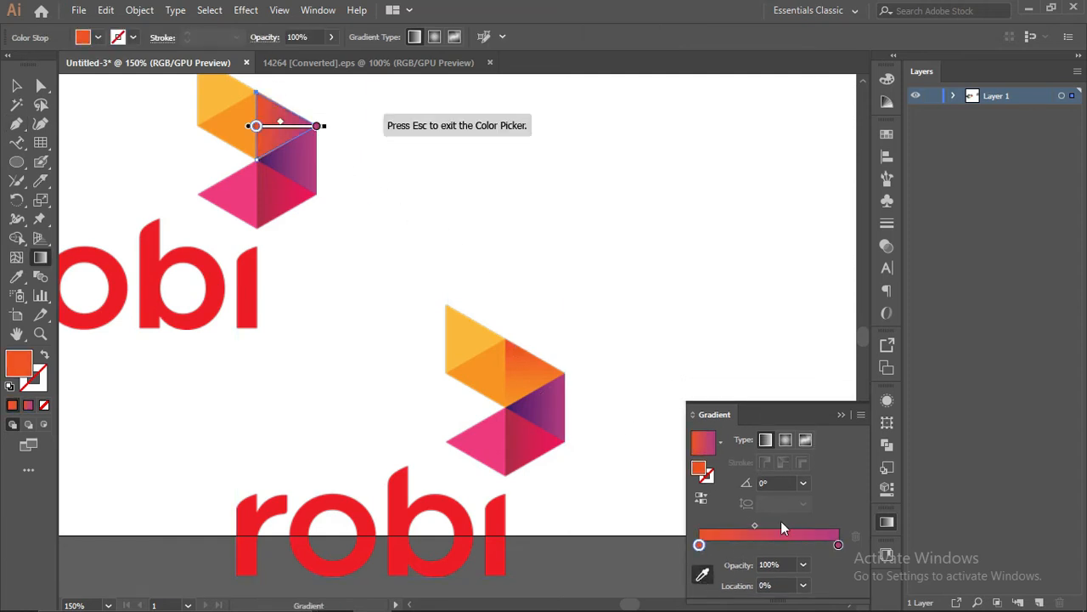
click(839, 544)
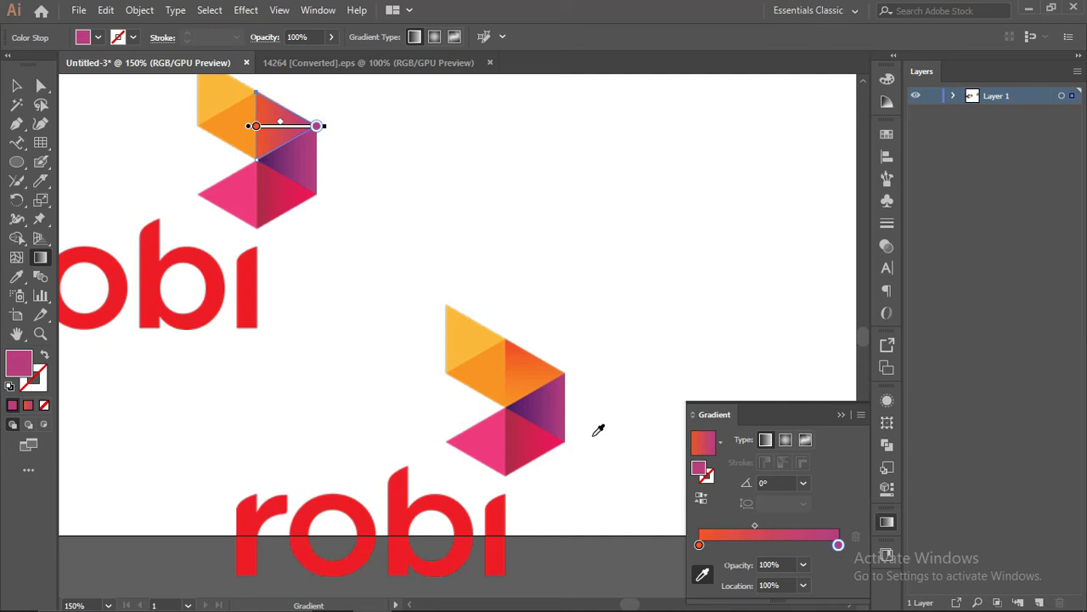
click(513, 400)
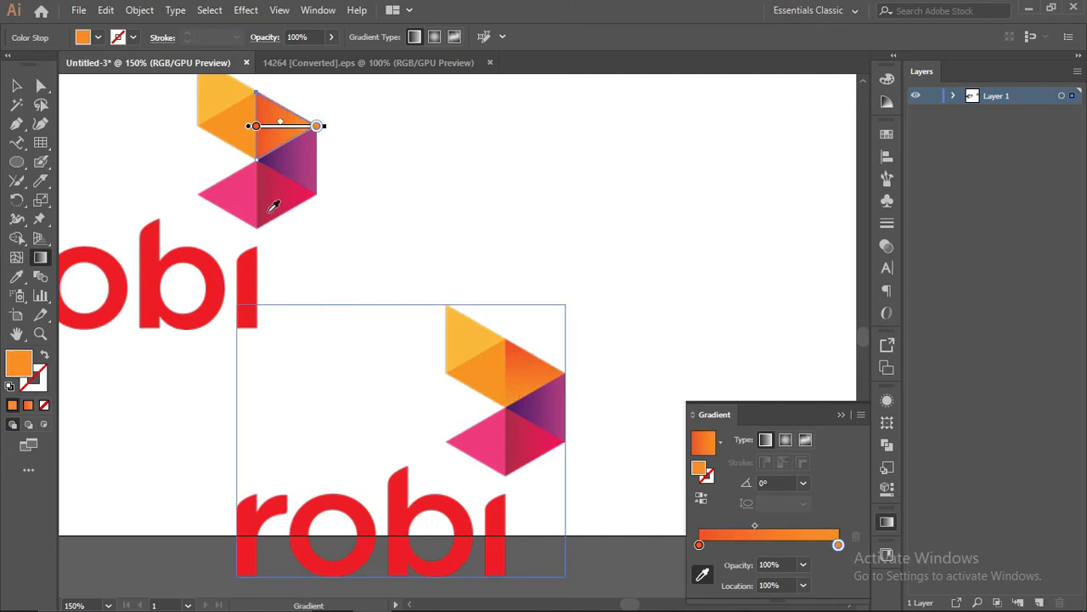
- Angle the orange triangle's gradient diagonally at about -119°, fit it within the triangle, shift its midpoint toward the red-orange stop, and deselect
mouse_move(328, 122)
mouse_down()
mouse_move(331, 154)
mouse_move(260, 190)
mouse_move(225, 194)
mouse_move(239, 160)
mouse_up()
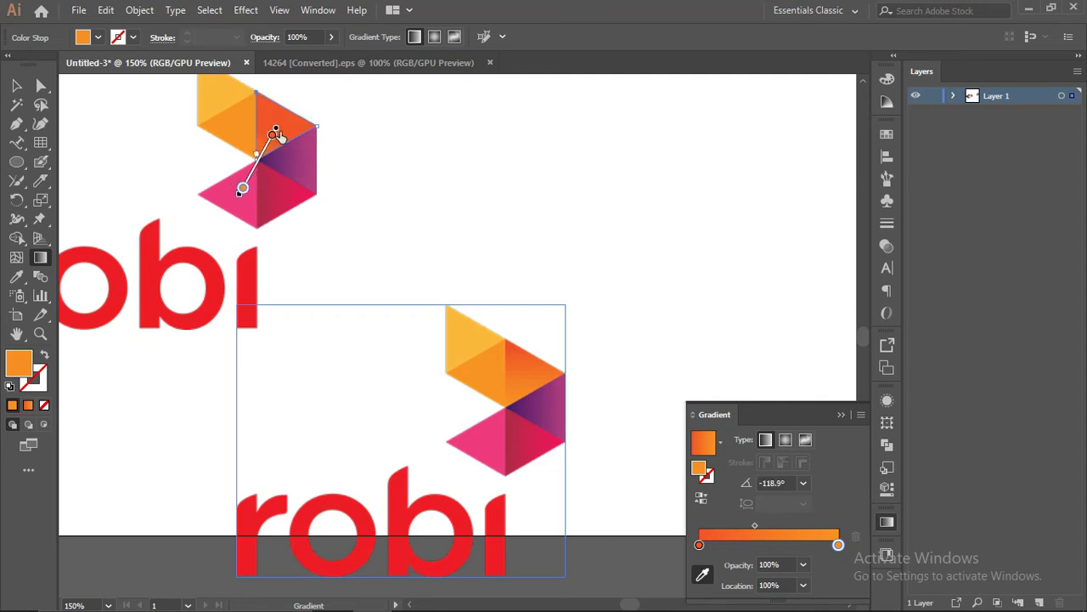
click(274, 133)
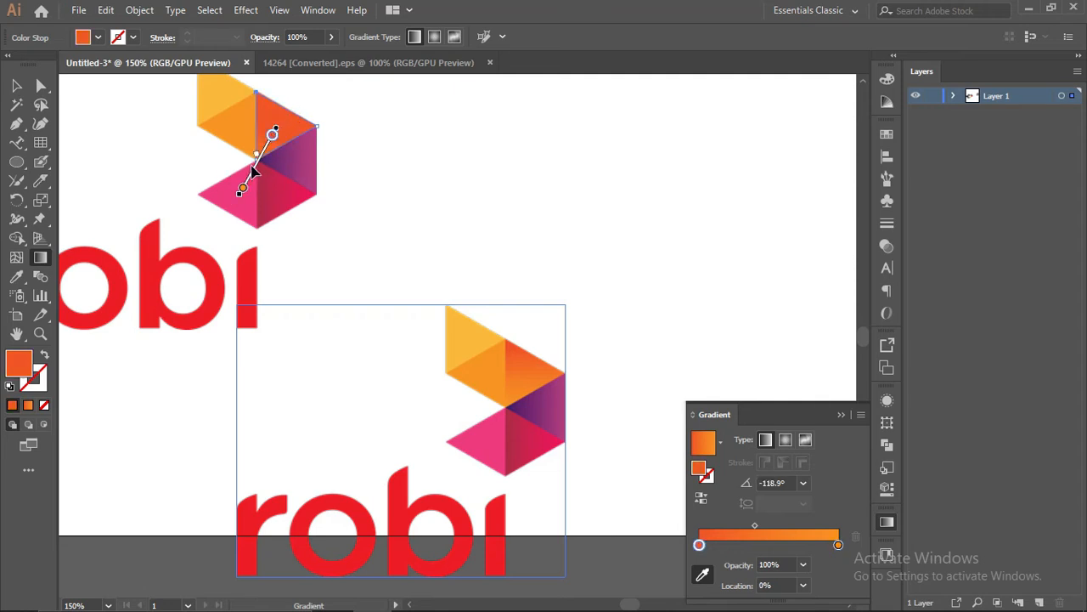
drag(253, 173, 276, 133)
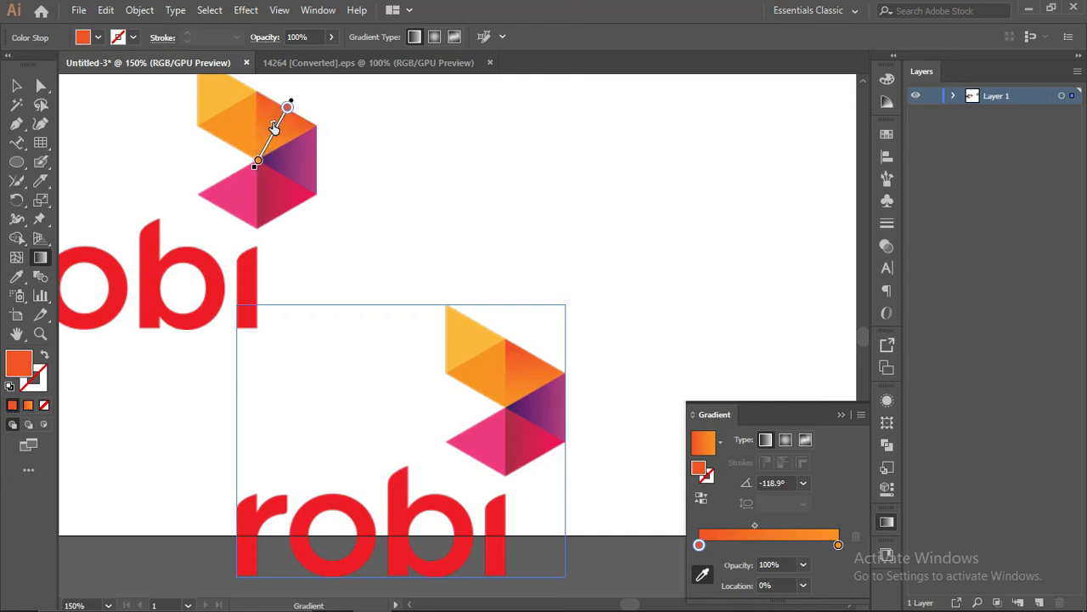
click(268, 125)
click(16, 85)
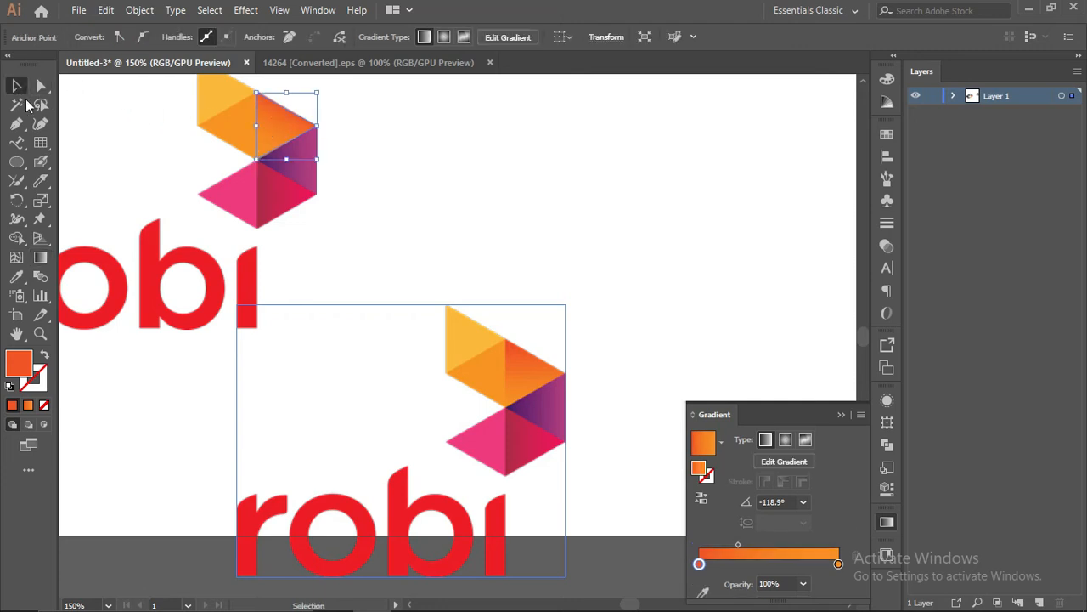
click(484, 177)
- Move both robi logos, including the traced triangles, off the artboard into the space below it
scroll(366, 210, down, 1)
scroll(371, 223, down, 1)
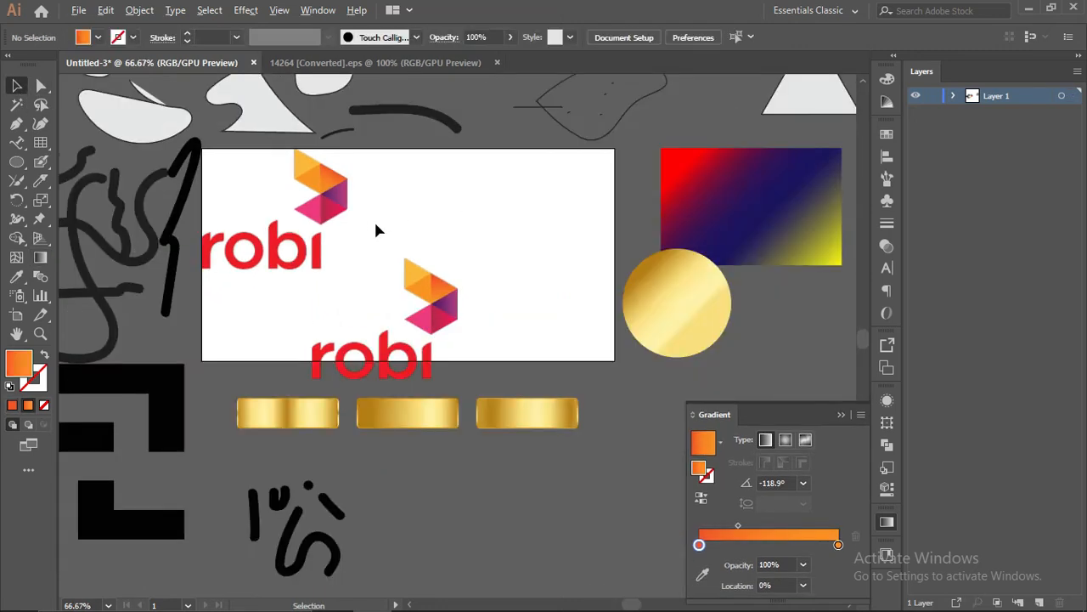
drag(444, 322, 531, 519)
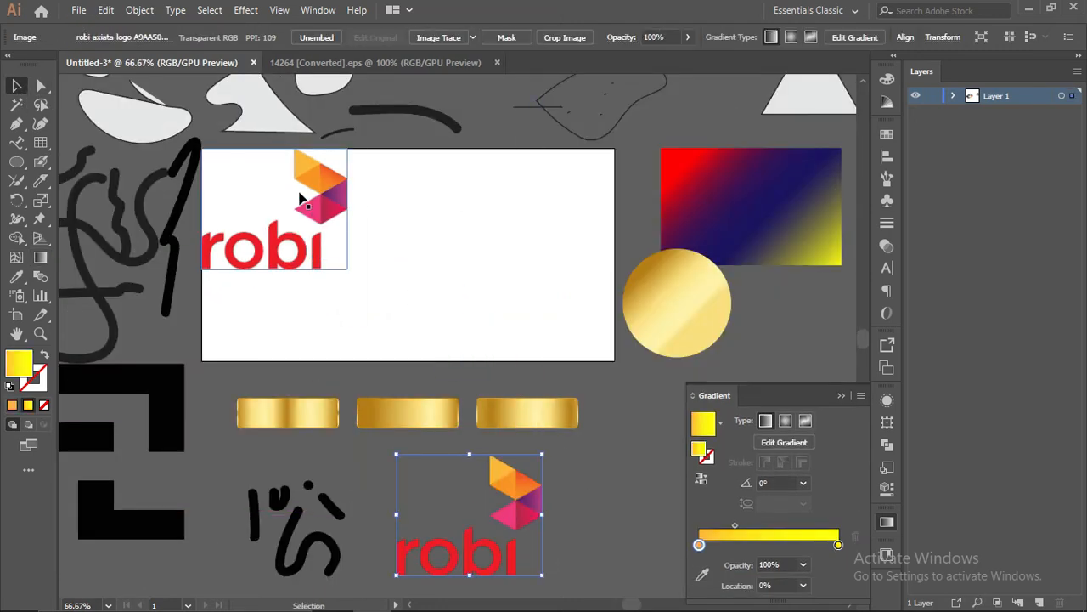
drag(340, 243, 602, 486)
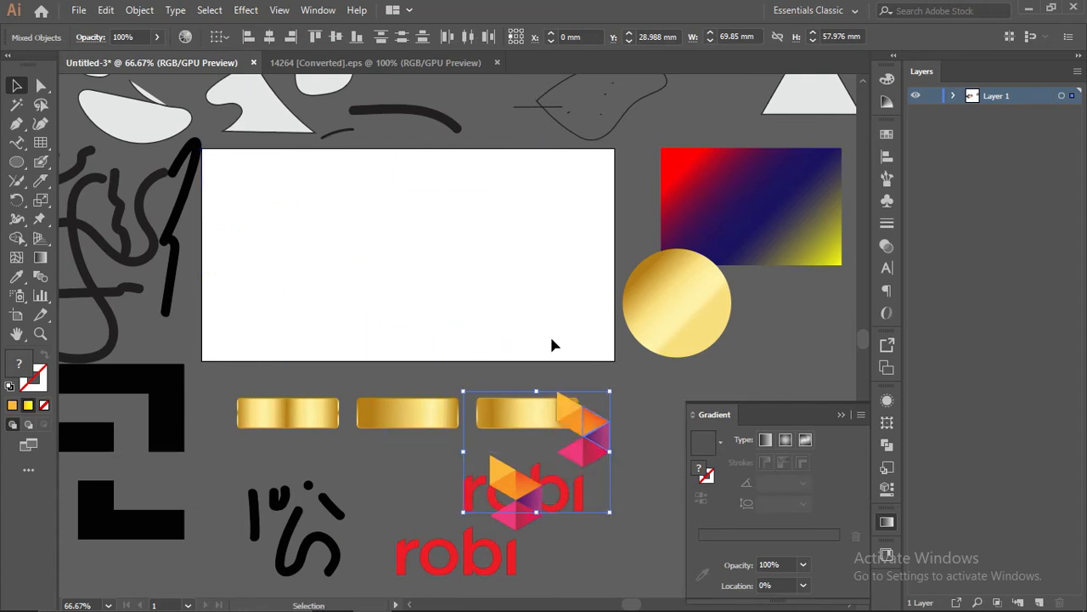
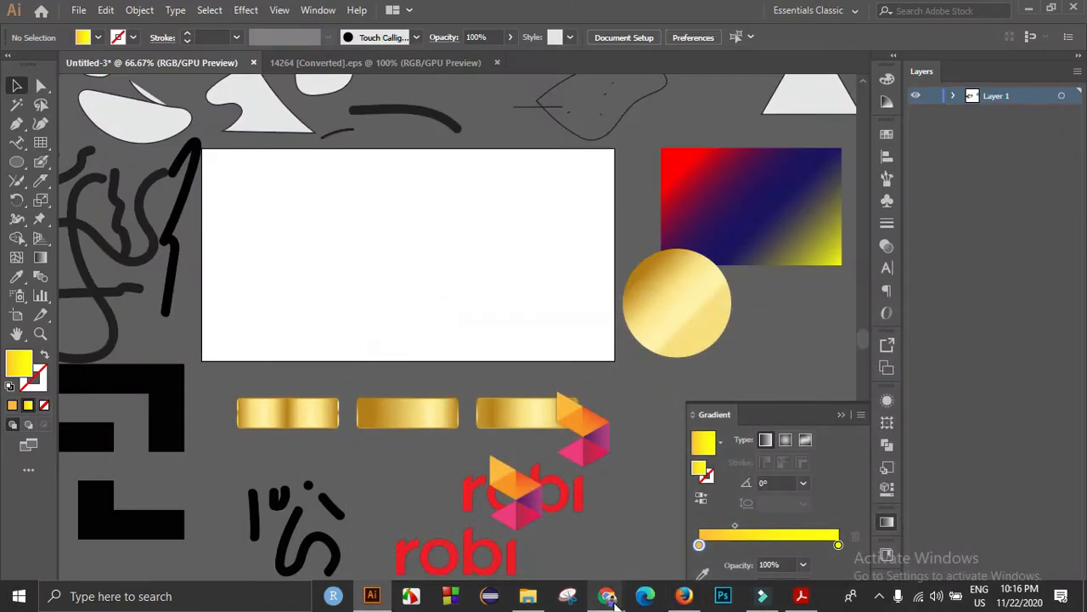
- Switch to the Illustrator course outline PDF in Acrobat Reader and examine the Class # 7 topics and assignment
mouse_move(605, 590)
click(567, 547)
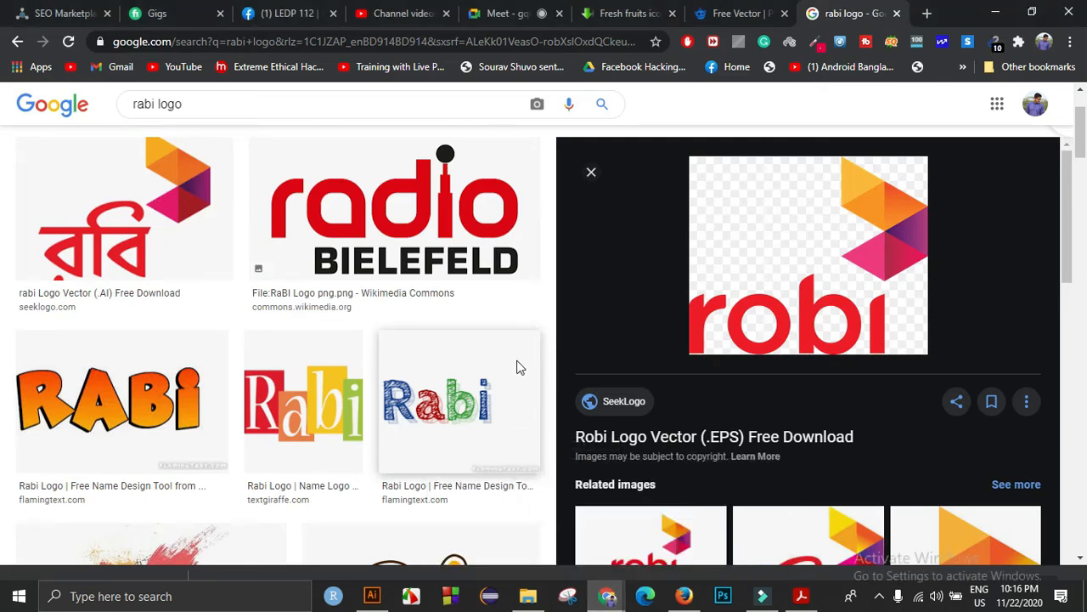
click(800, 596)
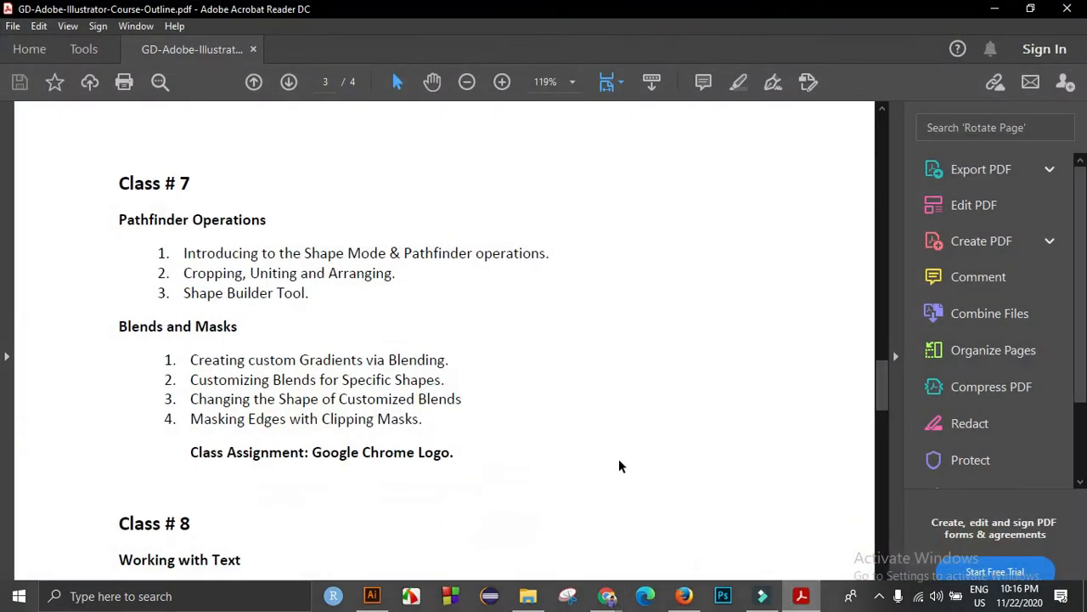
scroll(356, 388, up, 2)
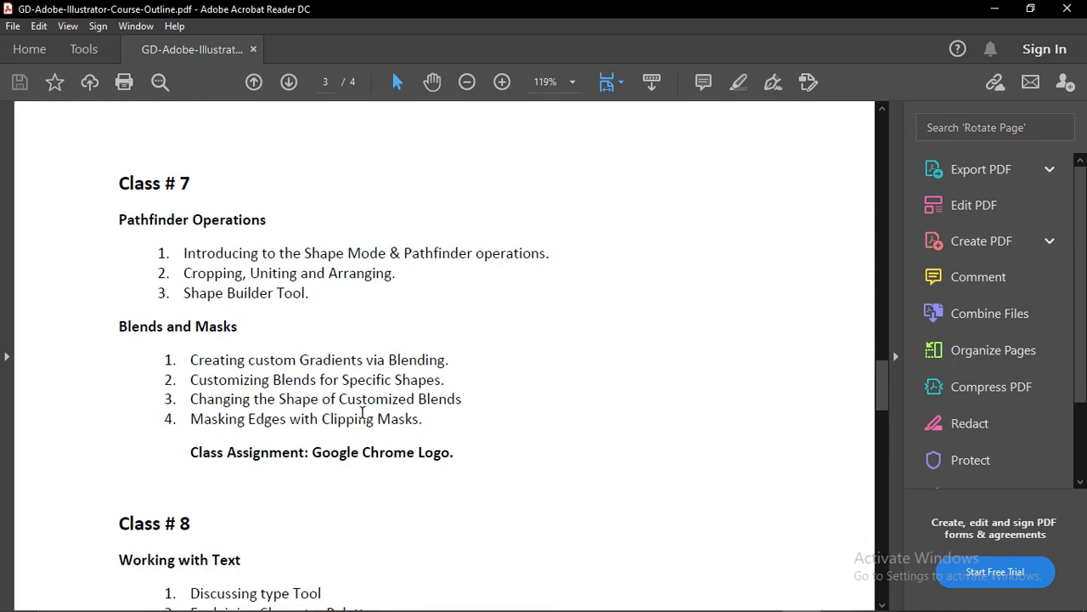
scroll(362, 415, down, 3)
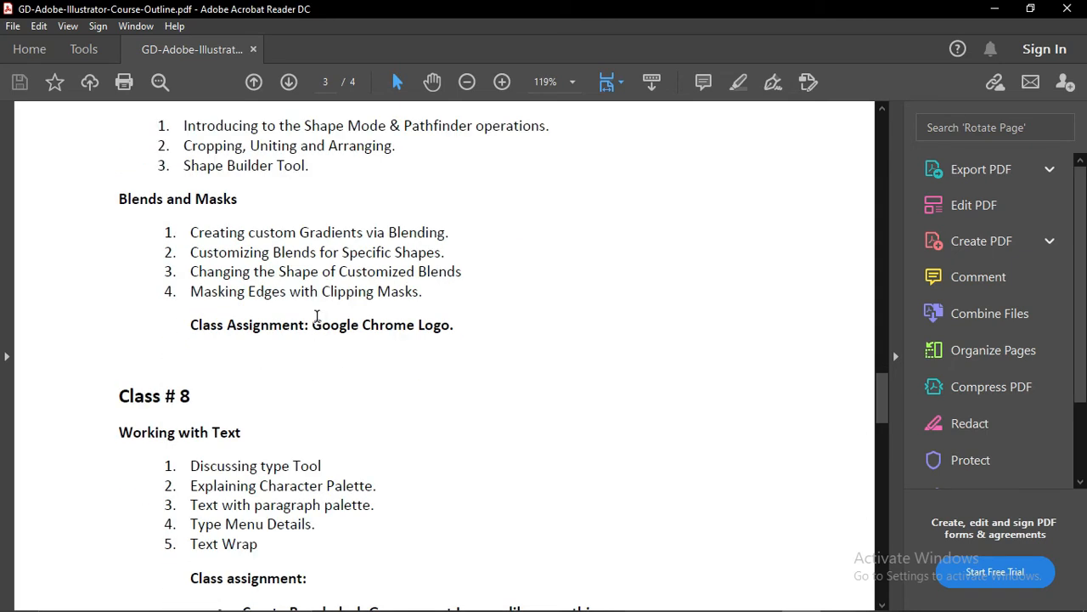
drag(314, 325, 478, 323)
click(442, 326)
- Read through the Class # 8 and Class # 9 topics and assignments in the course outline
scroll(371, 376, down, 2)
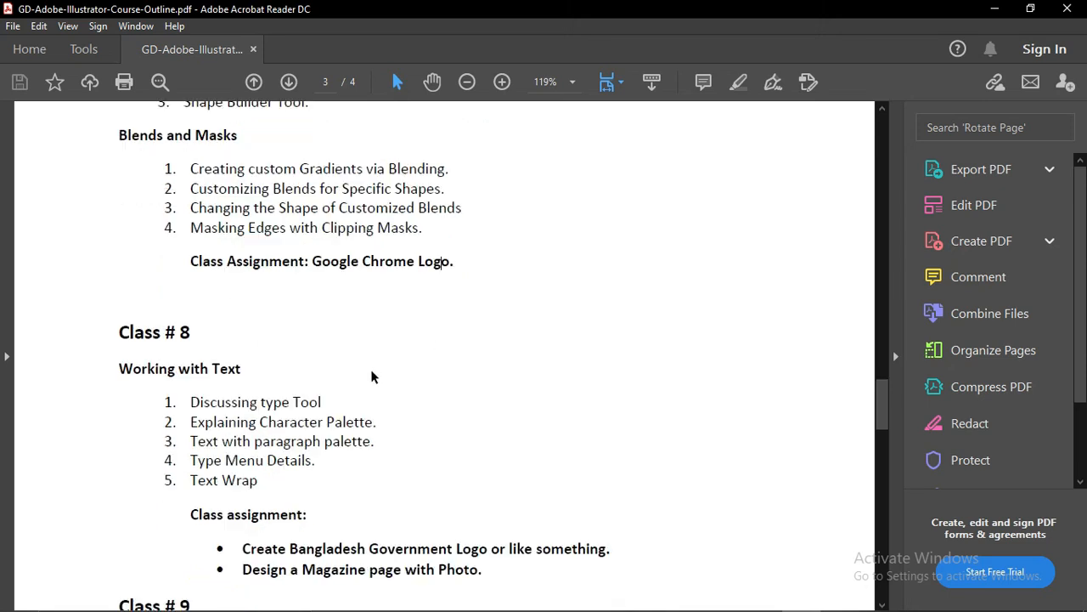
scroll(371, 376, down, 2)
scroll(369, 367, down, 2)
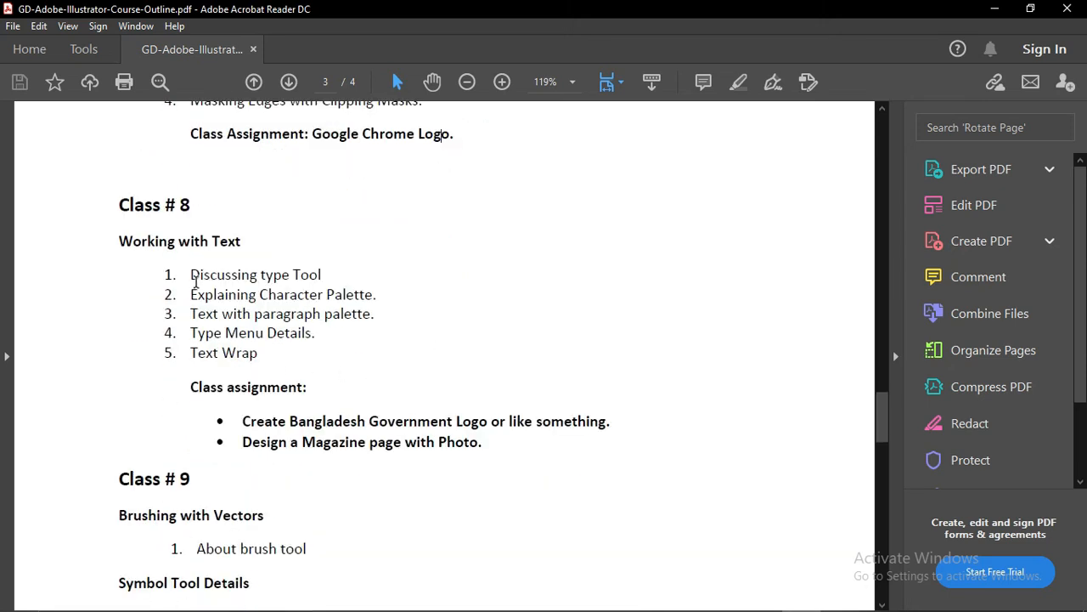
drag(123, 205, 544, 434)
scroll(301, 428, down, 2)
scroll(298, 424, down, 6)
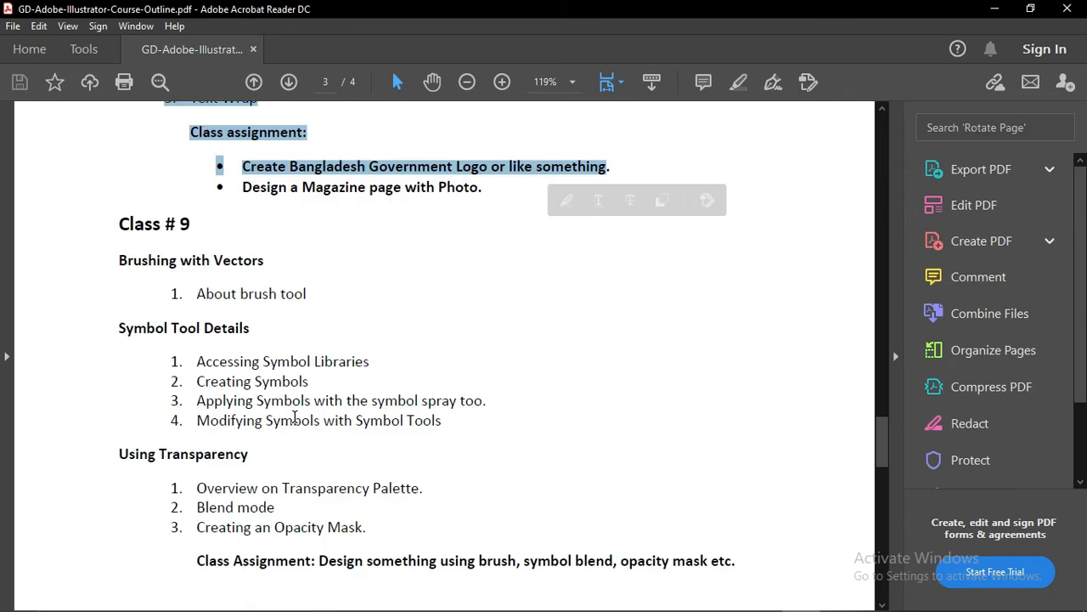
- Look over the Class # 10 topics and return to the Class # 6 Gradient Mesh and Stroke Palette topics
scroll(294, 422, down, 8)
scroll(296, 423, down, 12)
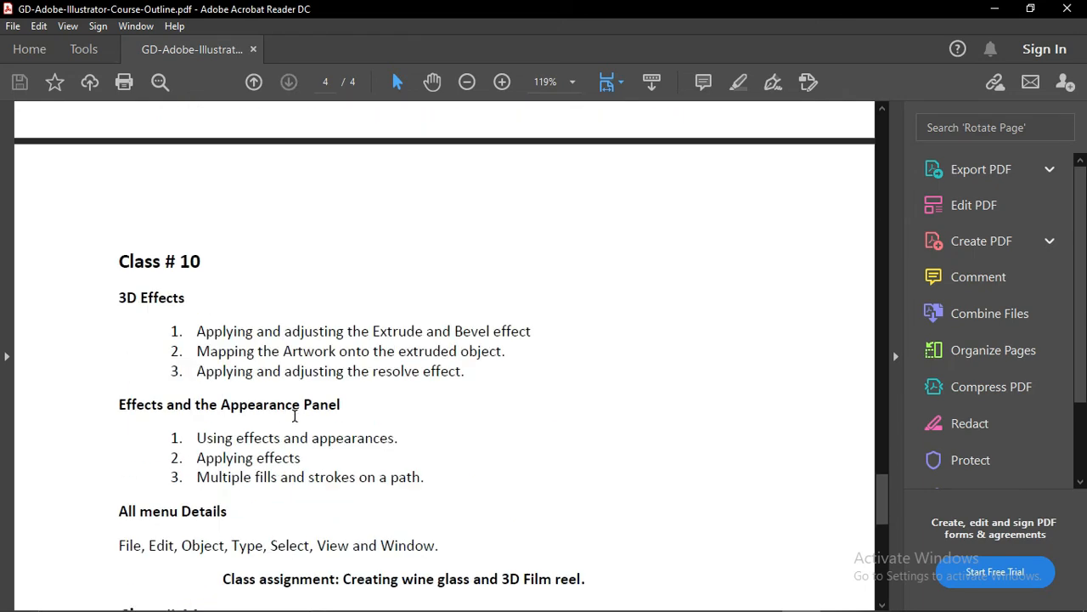
scroll(293, 416, up, 4)
scroll(293, 416, up, 20)
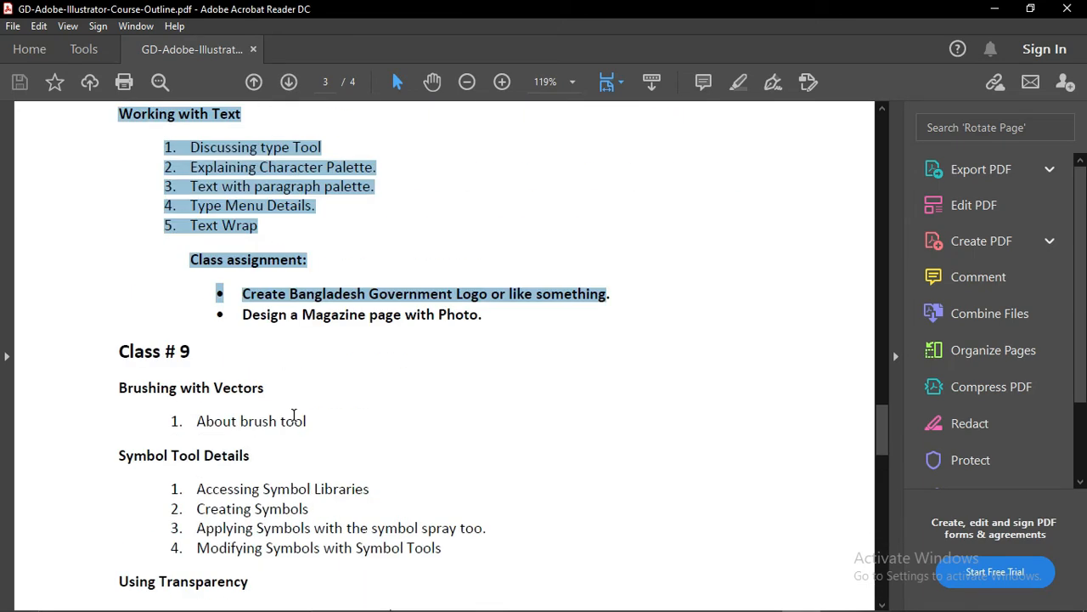
scroll(295, 421, up, 7)
scroll(295, 421, down, 2)
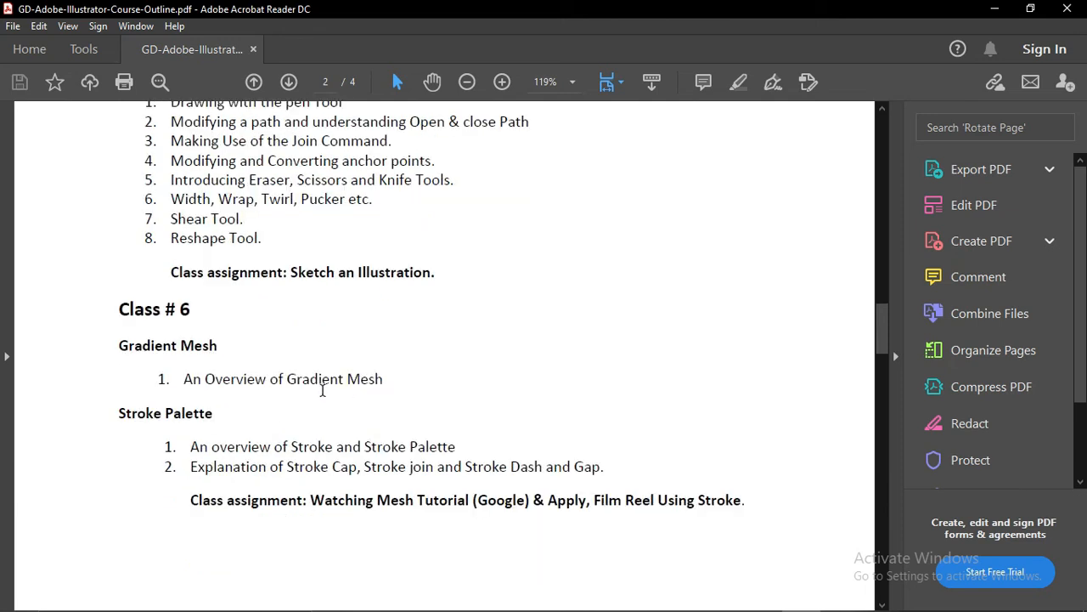
scroll(369, 388, down, 2)
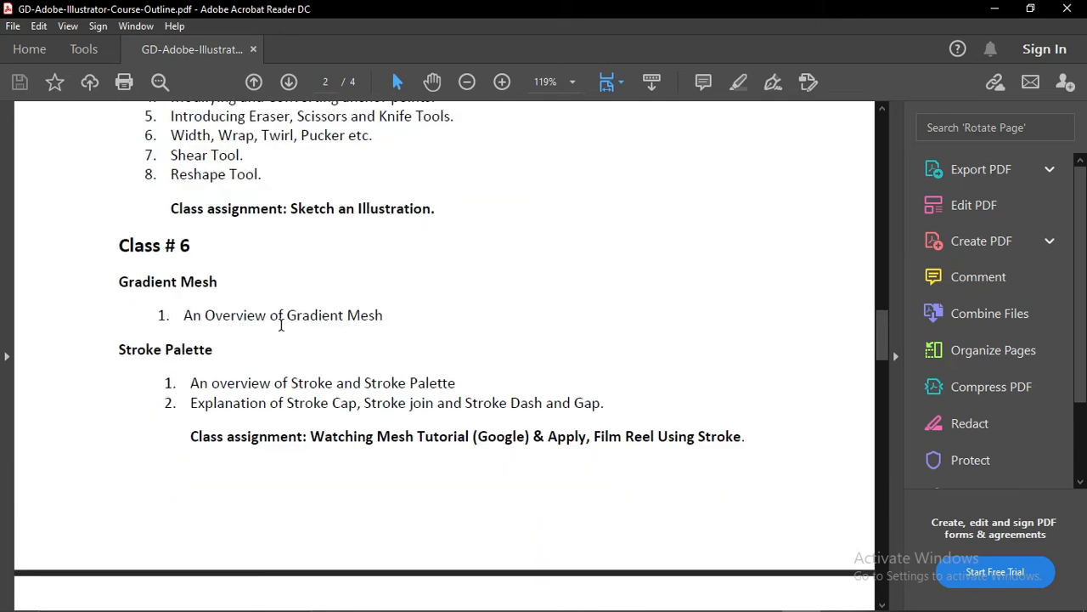
- Read the Class # 5 pen tool topics, highlighting the Eraser, Scissors and Knife line and the Width, Wrap, Twirl, Pucker line
scroll(312, 291, up, 8)
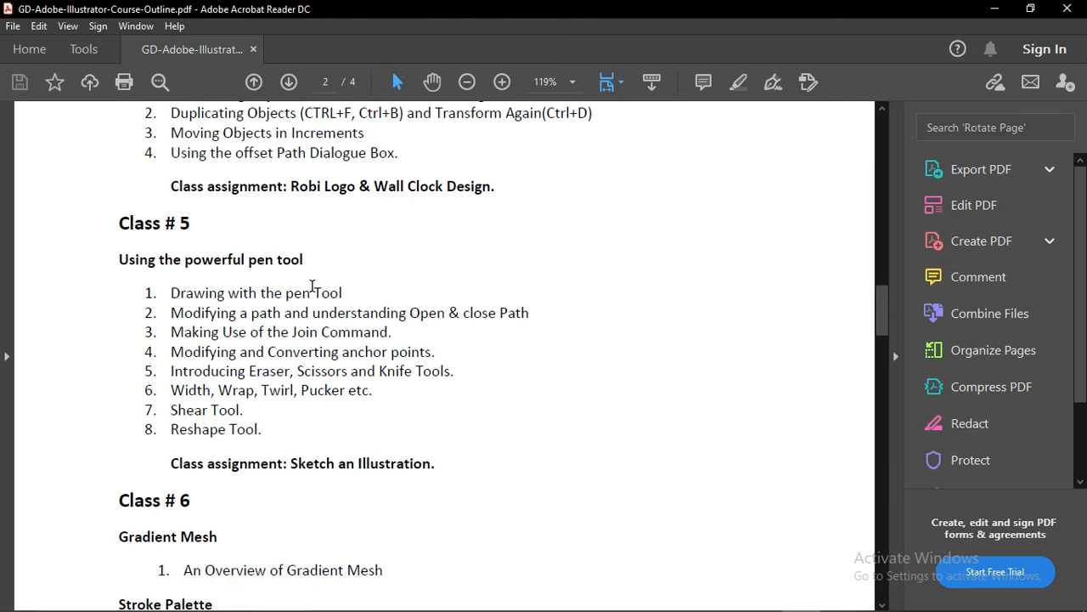
scroll(313, 286, up, 2)
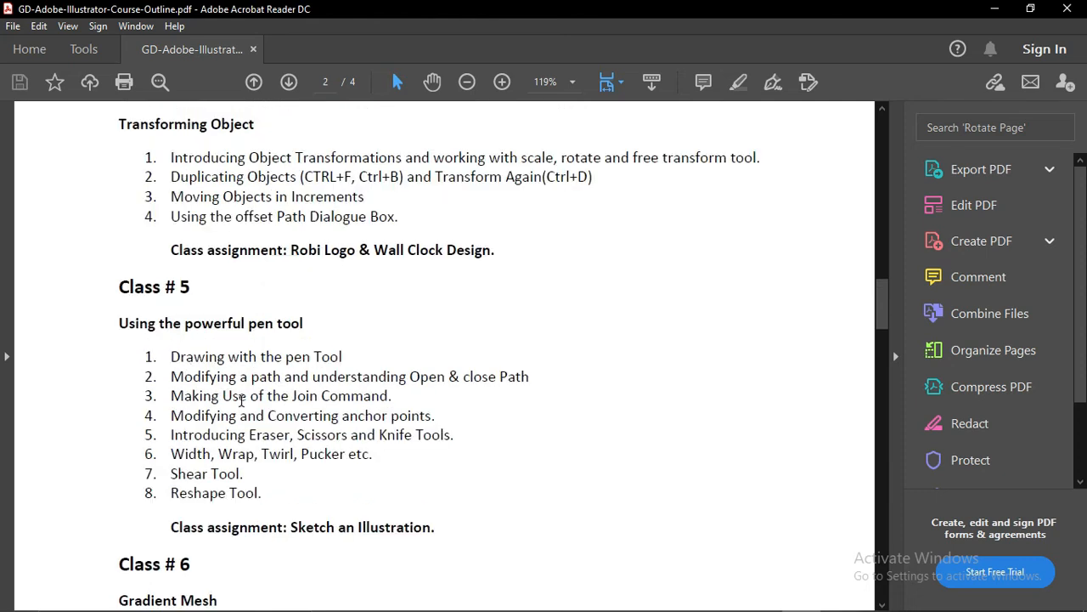
scroll(330, 432, up, 2)
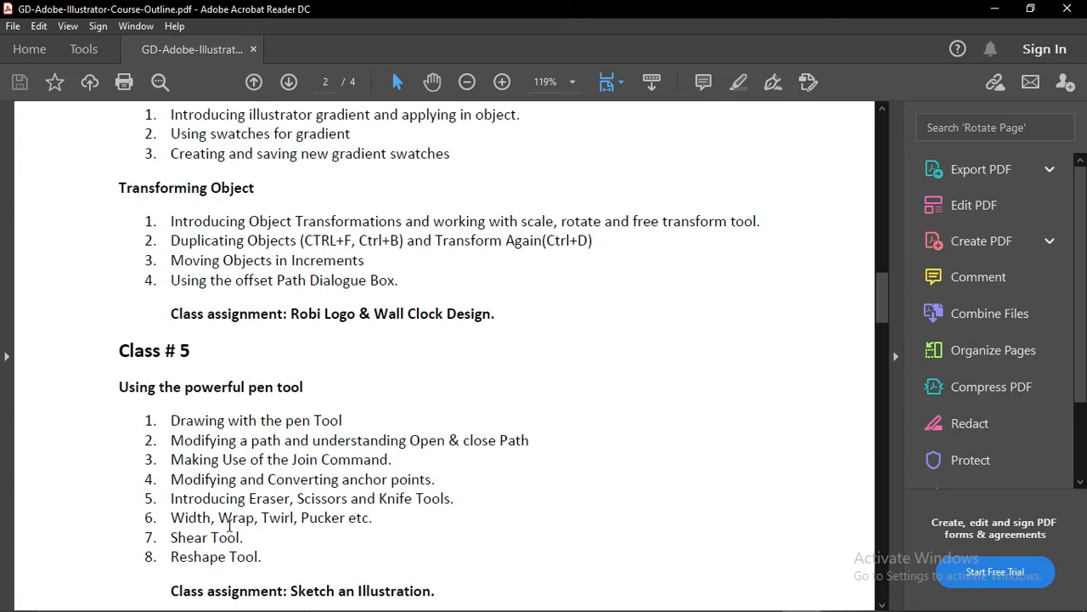
drag(249, 499, 455, 499)
click(335, 505)
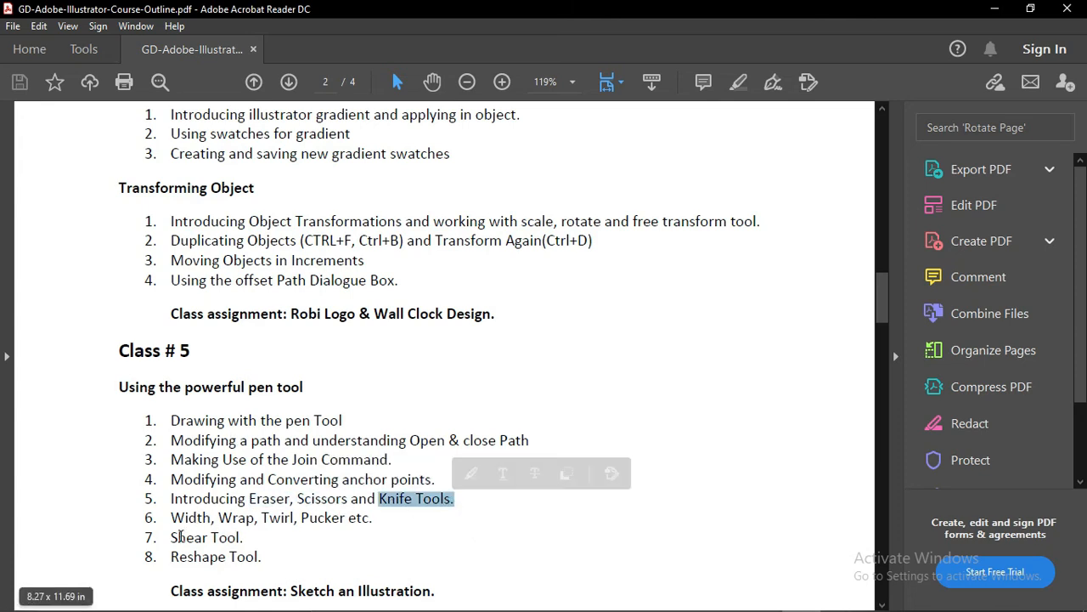
drag(387, 480, 318, 460)
click(357, 498)
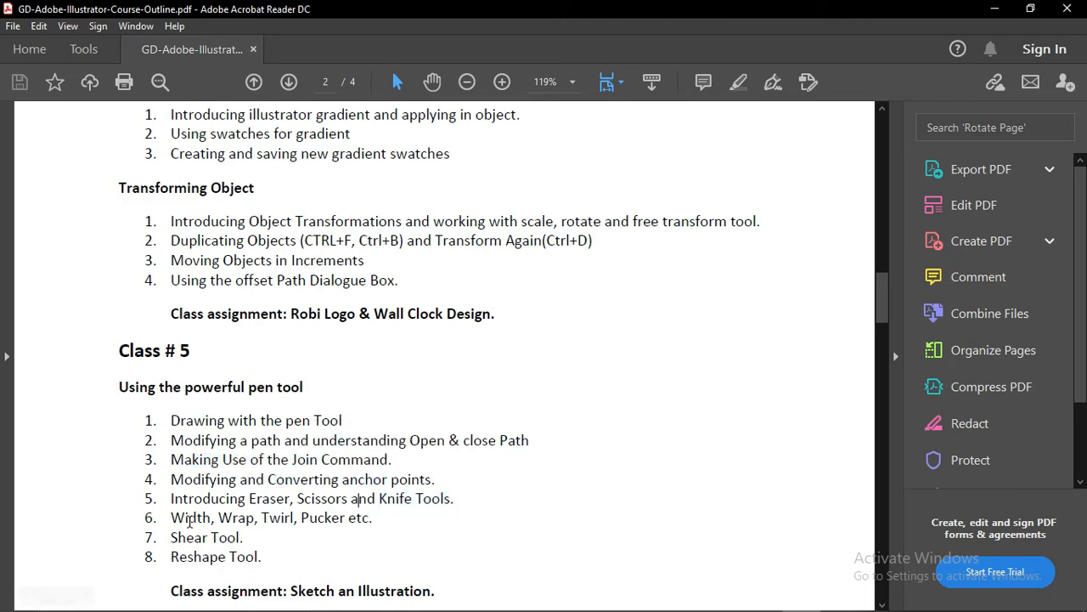
drag(180, 521, 371, 520)
click(270, 538)
scroll(192, 335, up, 3)
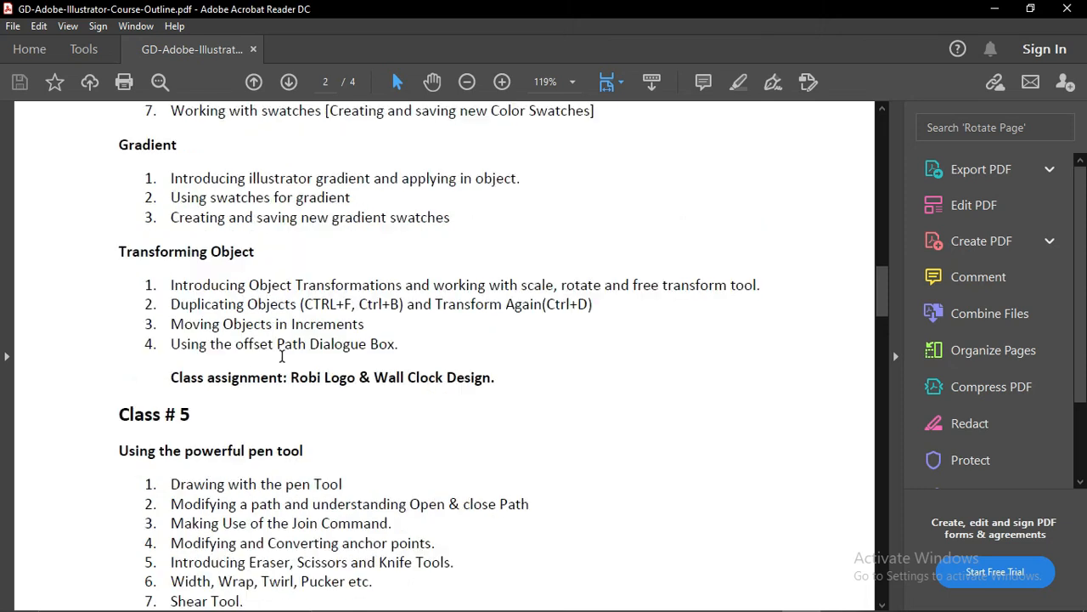
- Highlight the three Gradient topics in Class # 4 and look back over the Class # 3 topics
scroll(244, 351, up, 1)
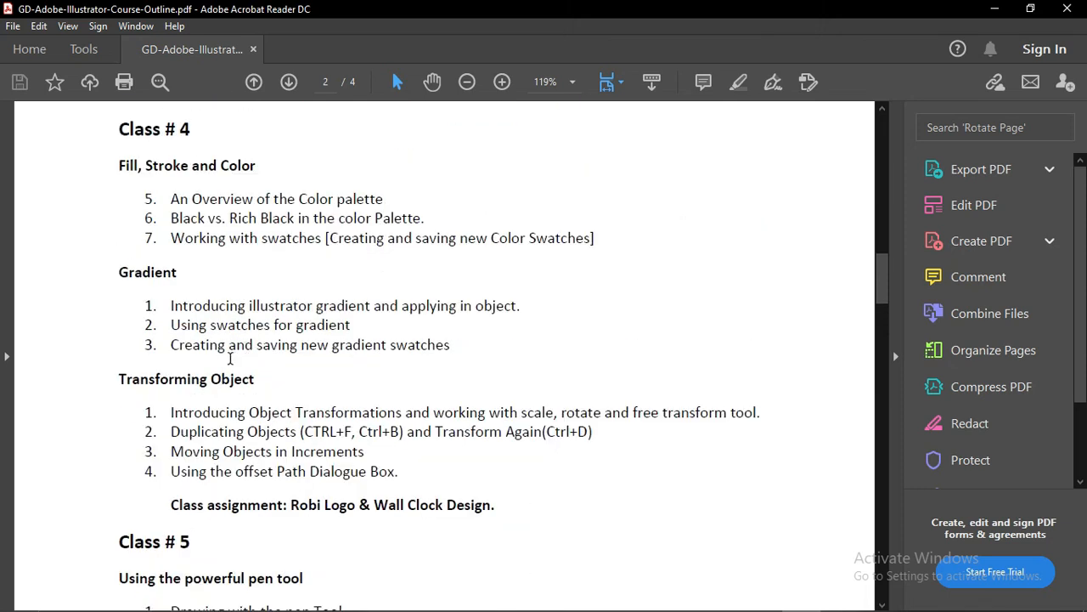
drag(173, 306, 451, 347)
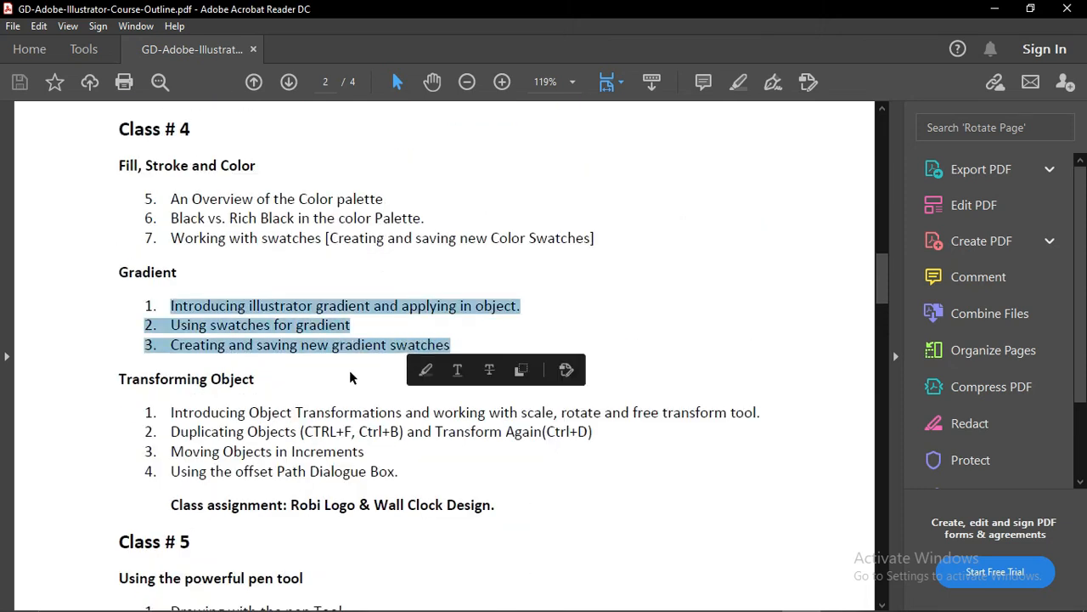
scroll(350, 374, up, 3)
scroll(347, 371, up, 4)
scroll(332, 367, up, 1)
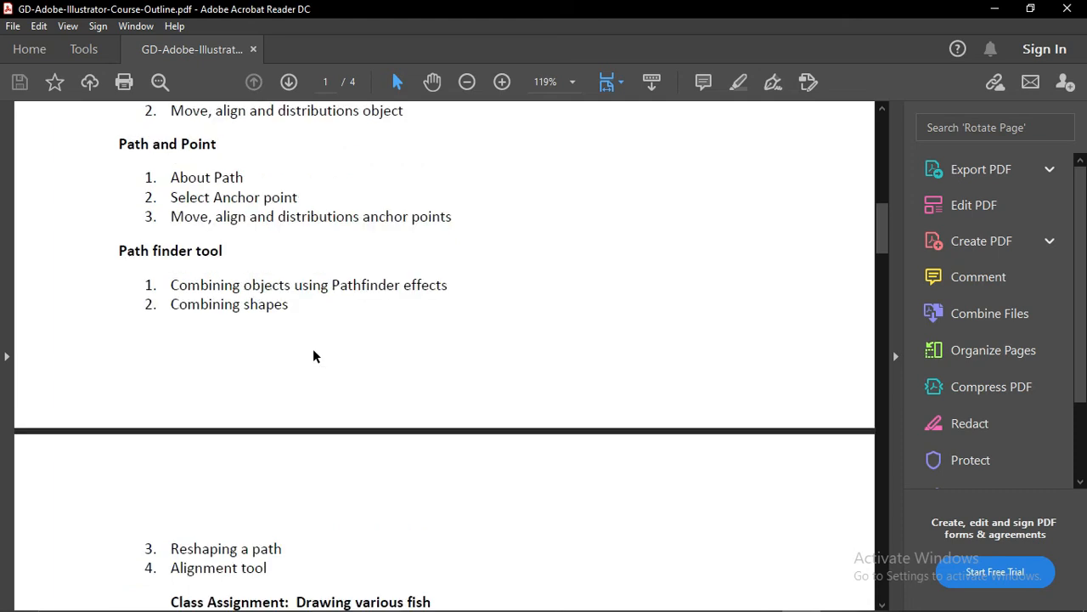
scroll(99, 265, up, 2)
scroll(207, 289, up, 6)
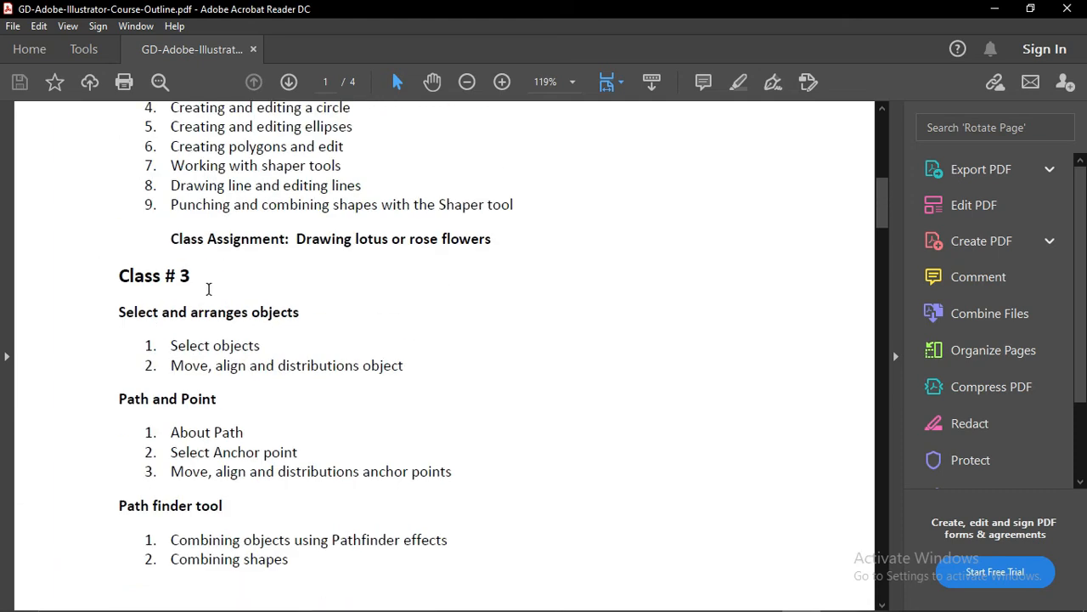
scroll(206, 287, down, 13)
scroll(208, 289, down, 1)
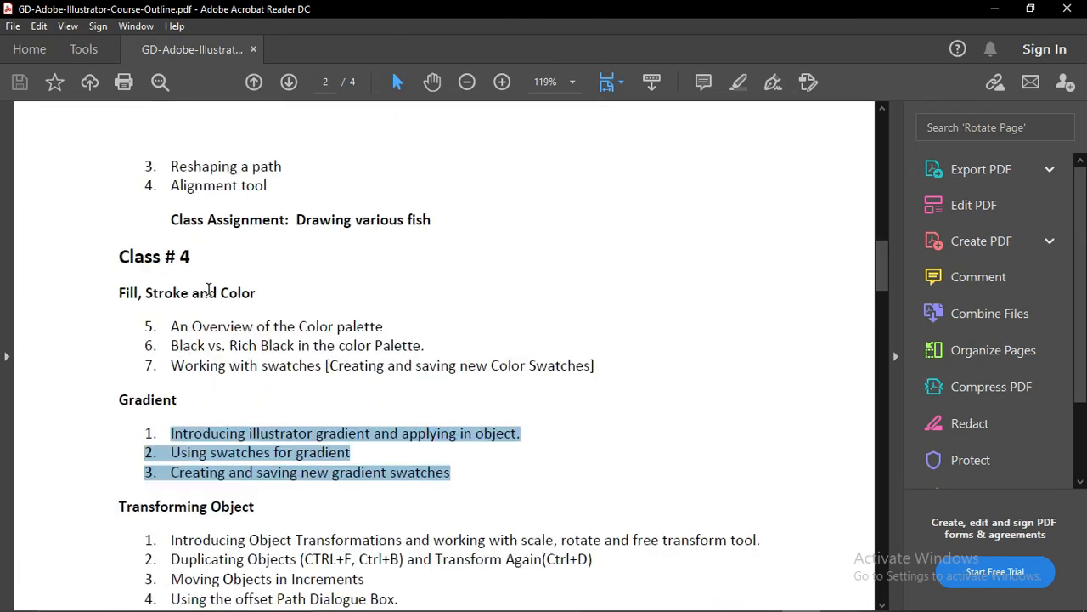
- Highlight the Class # 4 topics from Fill, Stroke and Color through Gradient, and the object-duplicating and Transform Again shortcuts
mouse_move(121, 292)
mouse_down()
mouse_move(380, 350)
mouse_move(450, 472)
mouse_up()
scroll(451, 458, down, 2)
scroll(451, 451, down, 1)
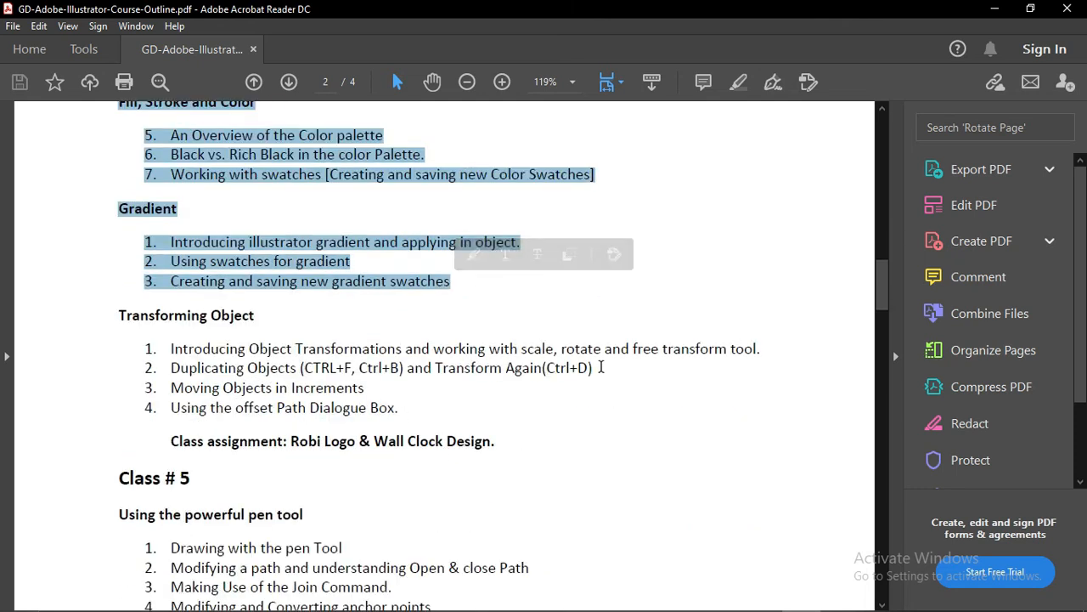
drag(601, 367, 489, 369)
drag(405, 368, 319, 369)
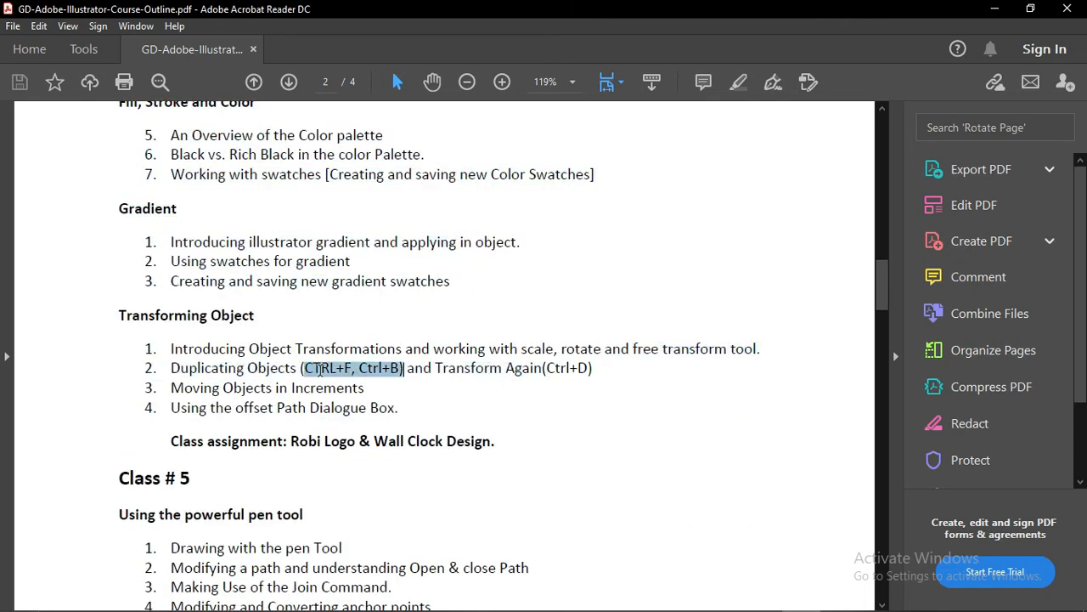
click(347, 408)
- Examine the Class # 4 assignment on the Robi Logo and Wall Clock Design
drag(390, 413, 493, 382)
scroll(364, 400, down, 1)
drag(294, 379, 368, 378)
click(418, 384)
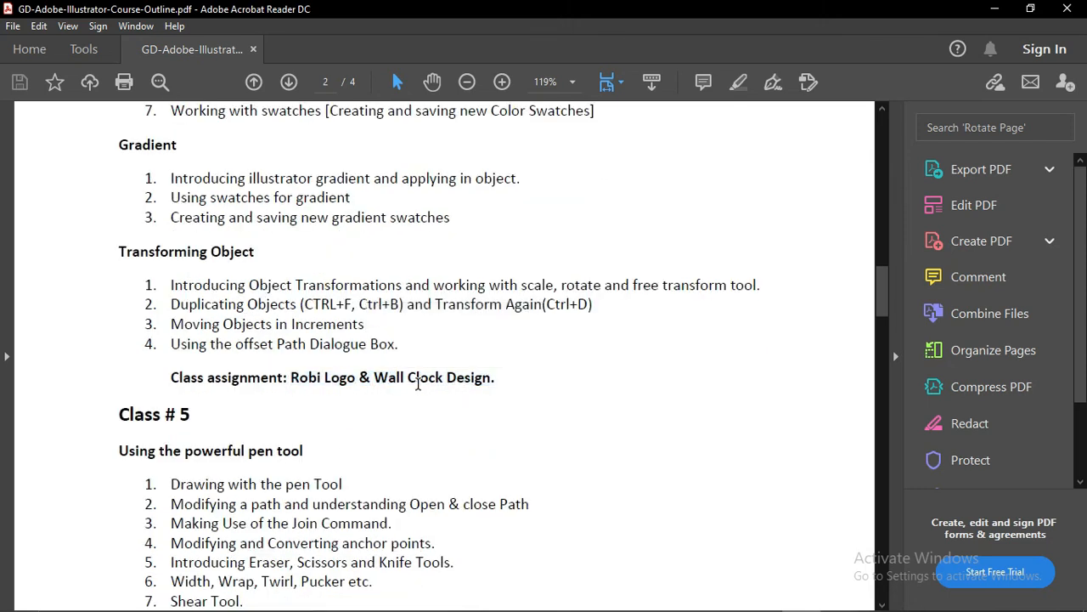
mouse_move(375, 379)
mouse_down()
mouse_move(496, 383)
mouse_move(343, 379)
mouse_move(371, 377)
mouse_up()
click(497, 383)
click(299, 379)
click(431, 377)
- Switch from Acrobat Reader to the hackza free folder in File Explorer
click(994, 10)
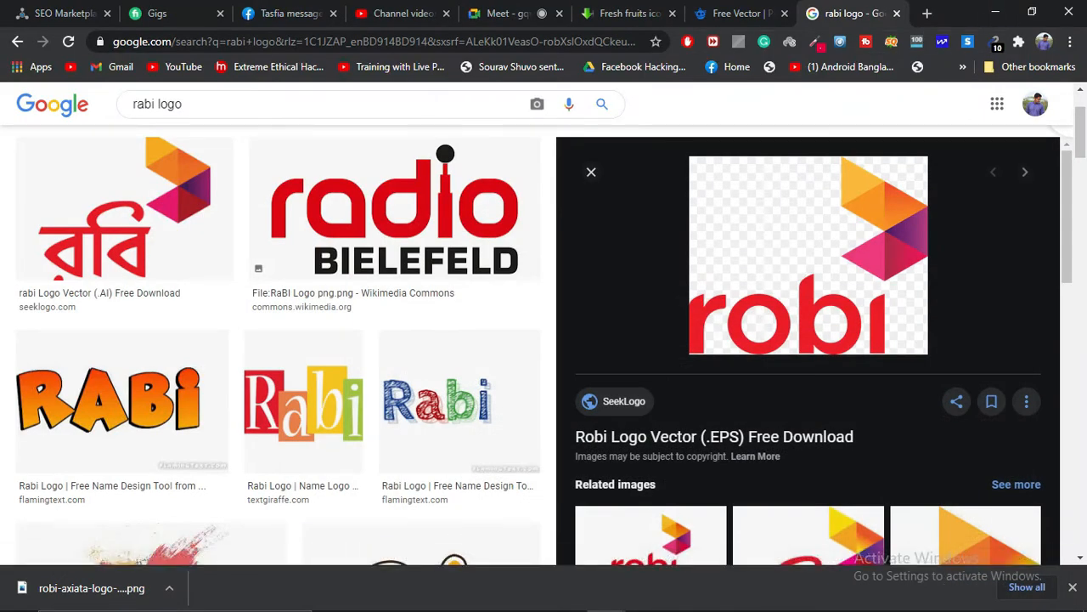
click(528, 595)
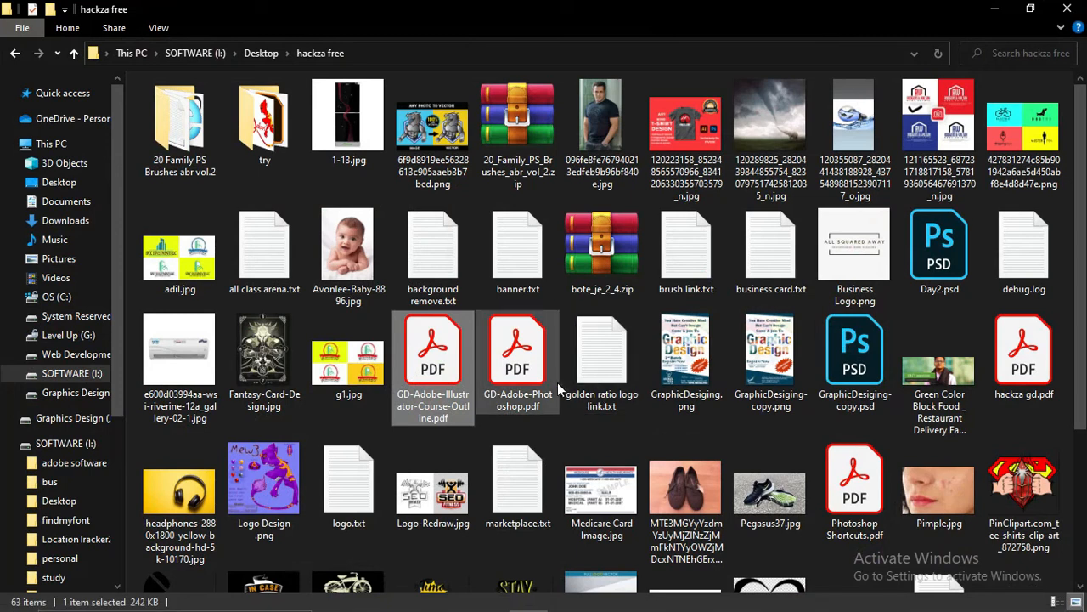
double_click(528, 407)
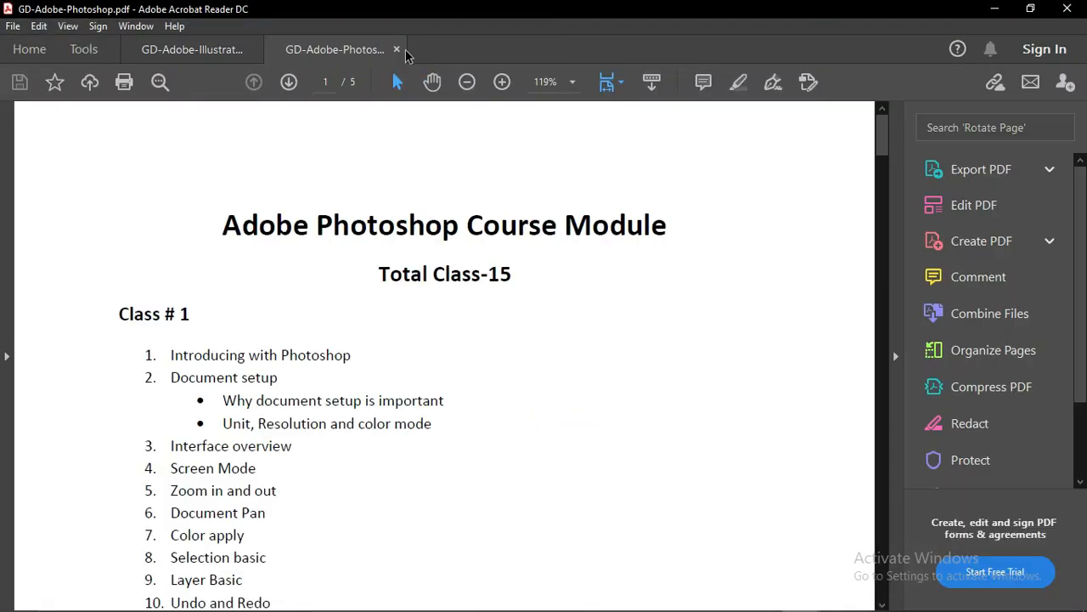
click(396, 49)
click(995, 9)
- Open Photoshop Shortcuts.pdf from the hackza free folder, skim through its pages, and dismiss the form-filling prompt
scroll(630, 309, down, 3)
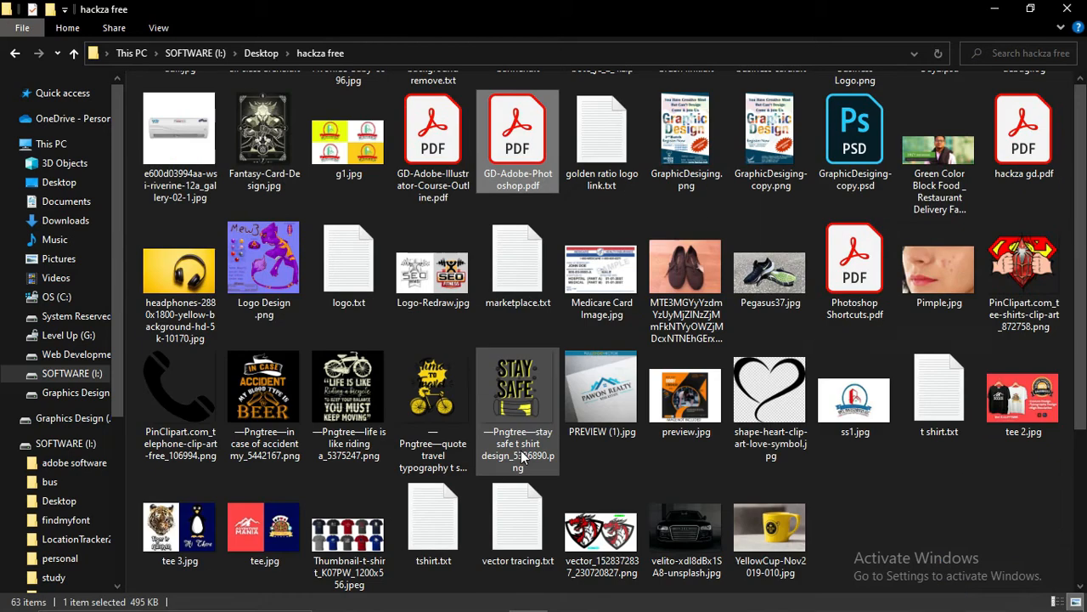
double_click(839, 302)
scroll(790, 311, down, 10)
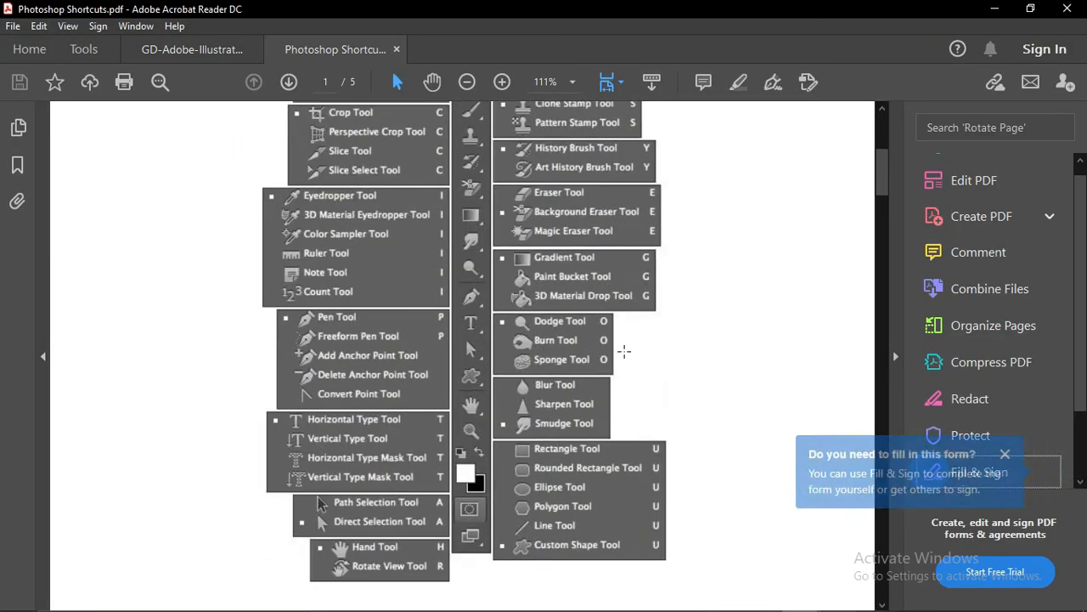
scroll(626, 358, down, 6)
scroll(625, 357, up, 2)
scroll(625, 357, down, 5)
scroll(625, 357, down, 7)
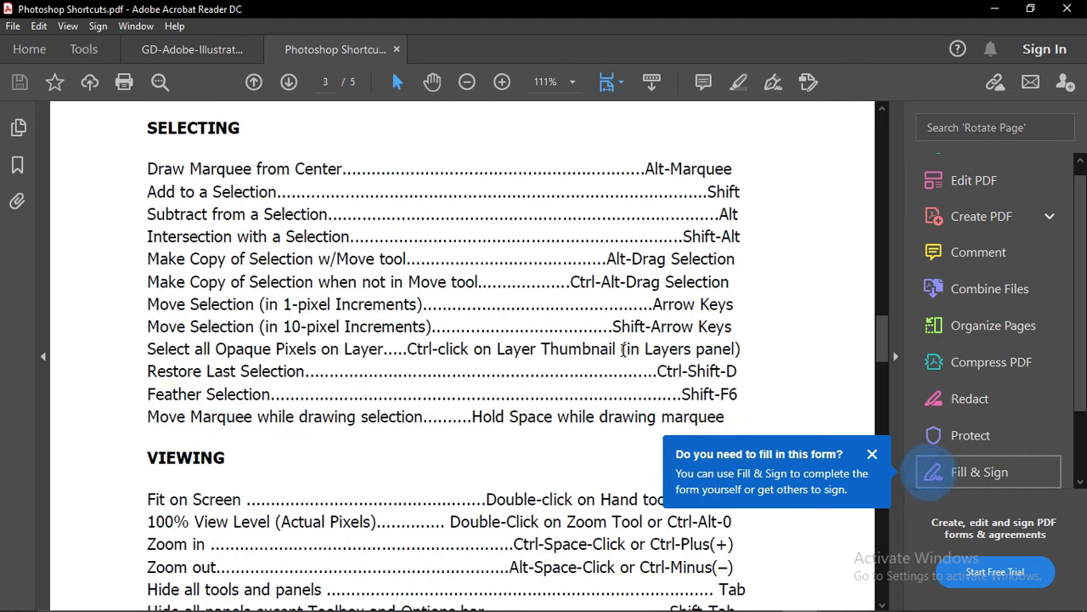
scroll(625, 350, down, 15)
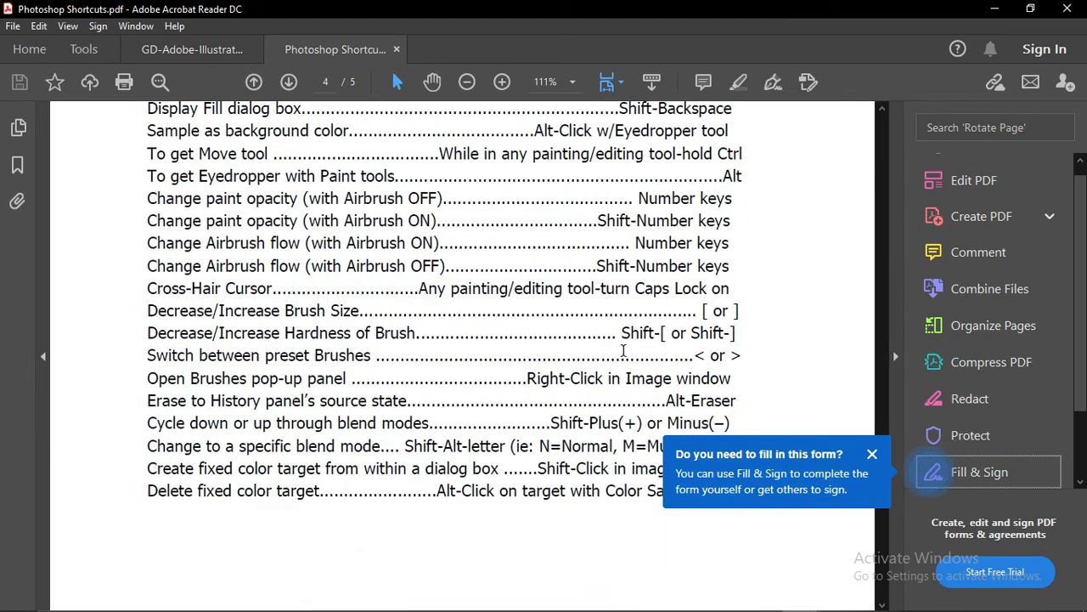
scroll(624, 350, down, 5)
click(871, 454)
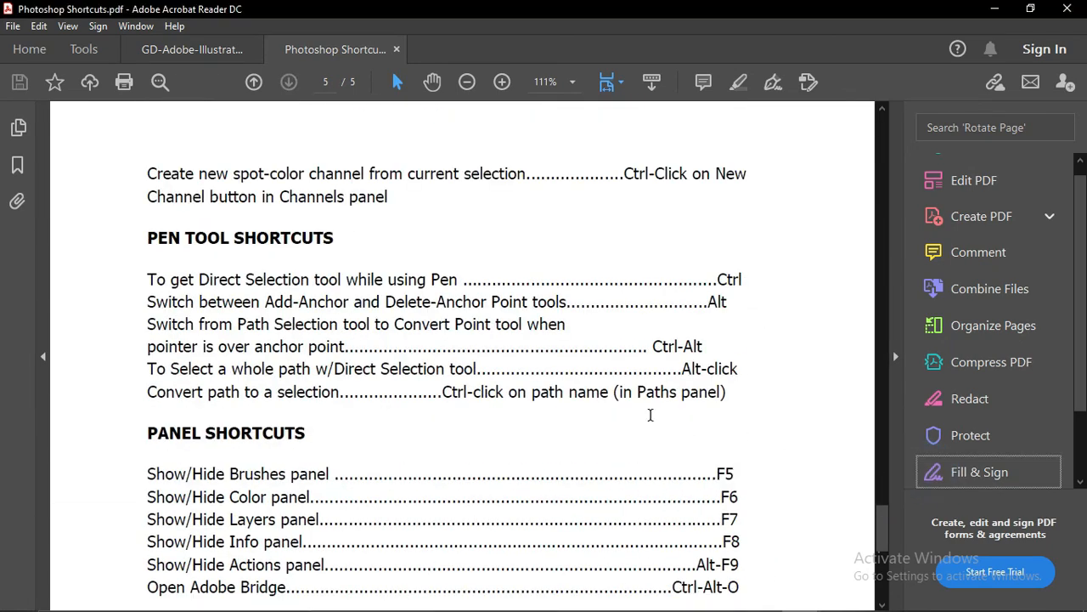
scroll(650, 414, down, 6)
- Return to the beginning of the shortcuts PDF and review the toolbox diagram and the TOOLS shortcut list
drag(886, 578, 884, 144)
scroll(566, 382, down, 3)
scroll(565, 382, up, 3)
scroll(293, 336, down, 20)
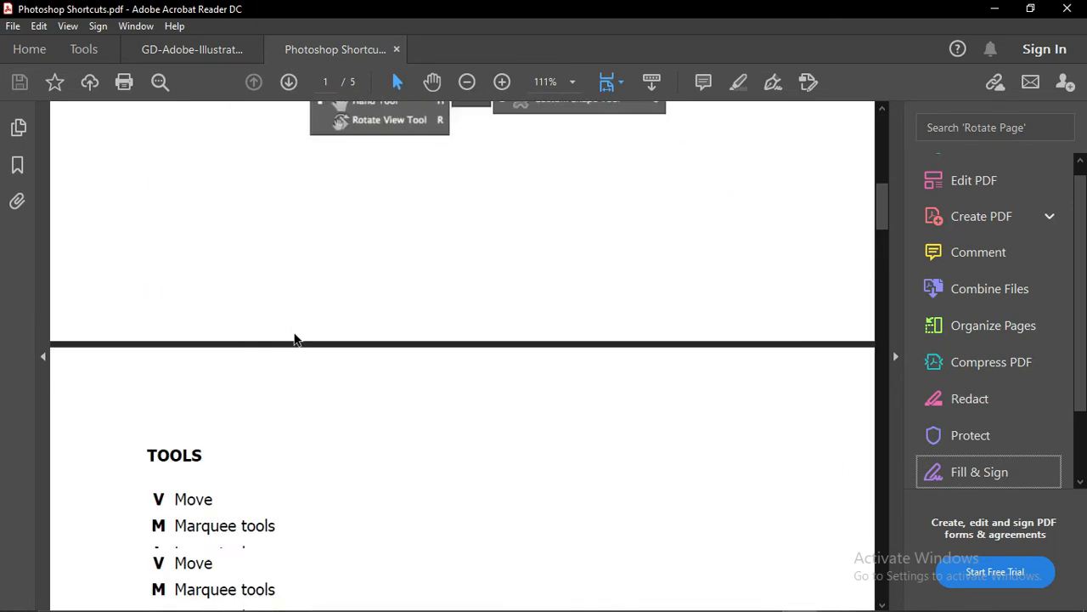
scroll(265, 334, down, 6)
scroll(255, 325, up, 9)
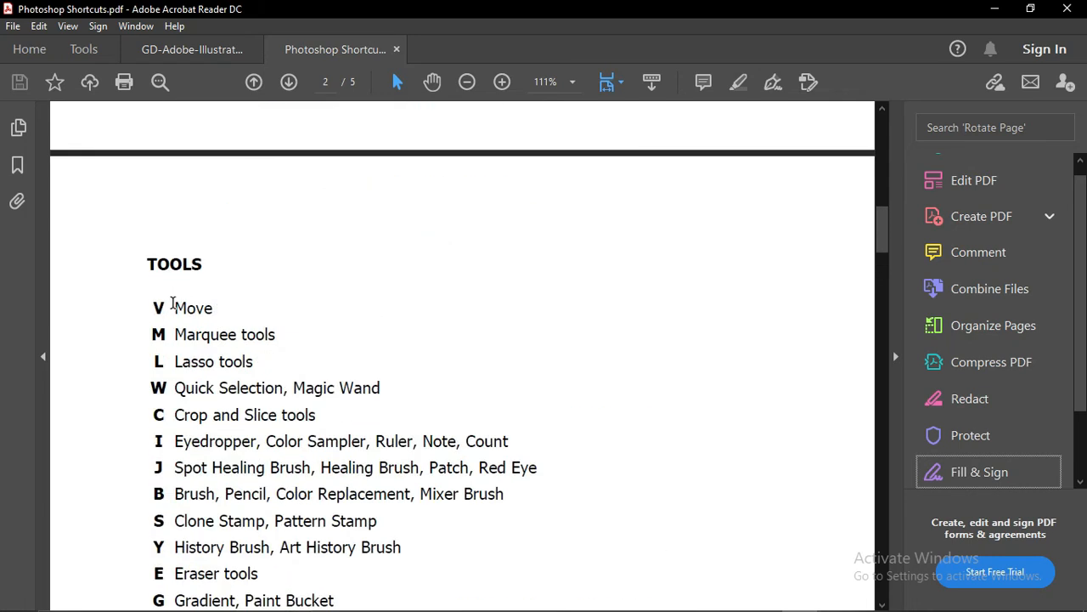
- Review the Selecting, Viewing and Layer shortcuts, highlighting the shortcuts for restoring the last selection and feathering
scroll(235, 356, down, 20)
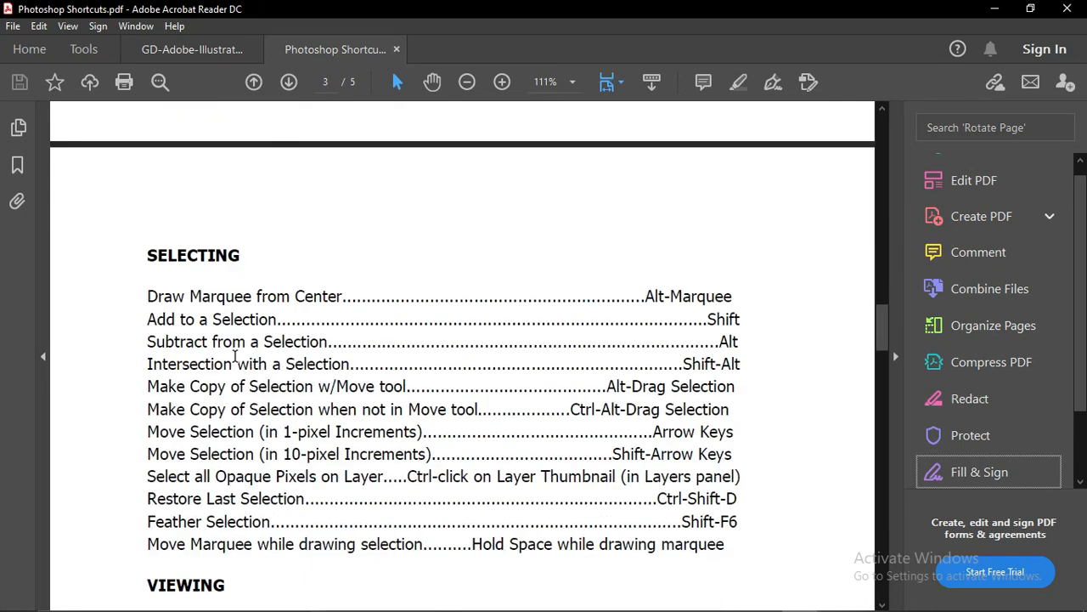
scroll(664, 319, down, 3)
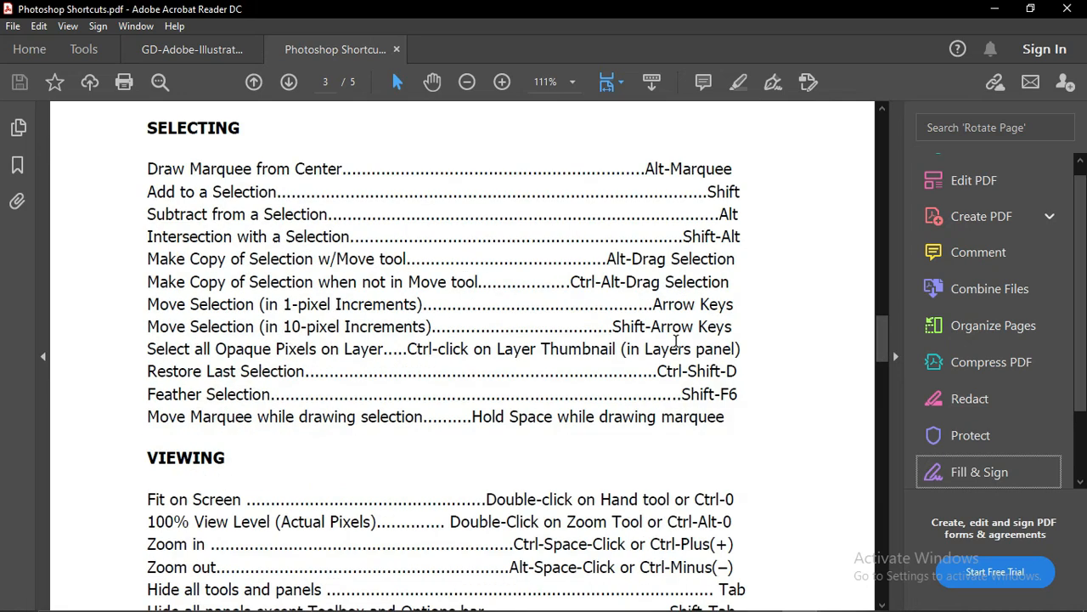
drag(661, 370, 677, 394)
scroll(380, 426, down, 3)
scroll(381, 426, down, 15)
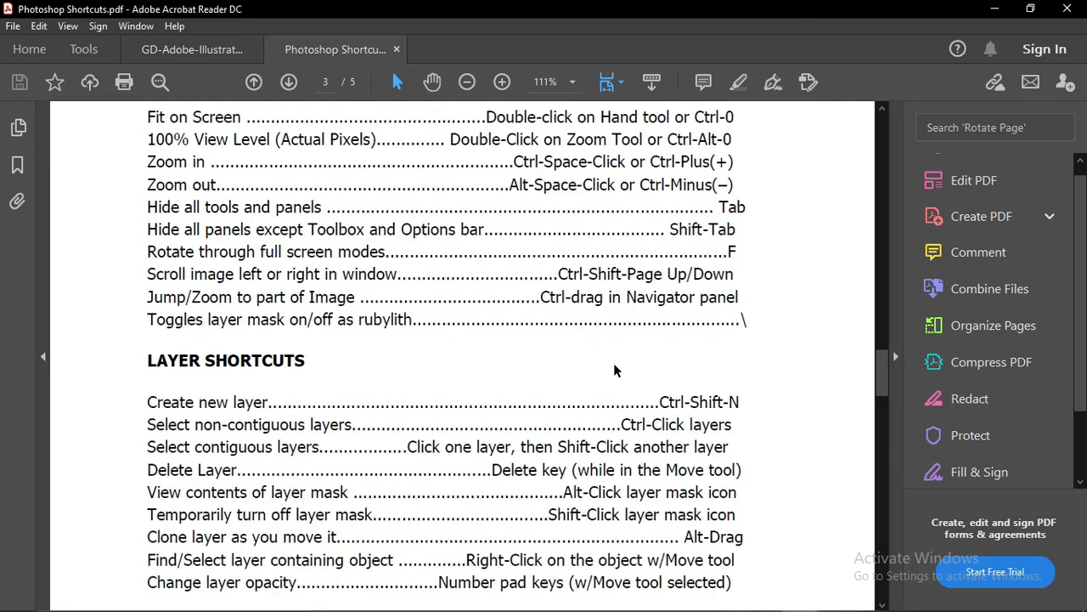
- Read through the Type, Painting, Pen Tool and Panel shortcut sections of the PDF
scroll(616, 370, down, 7)
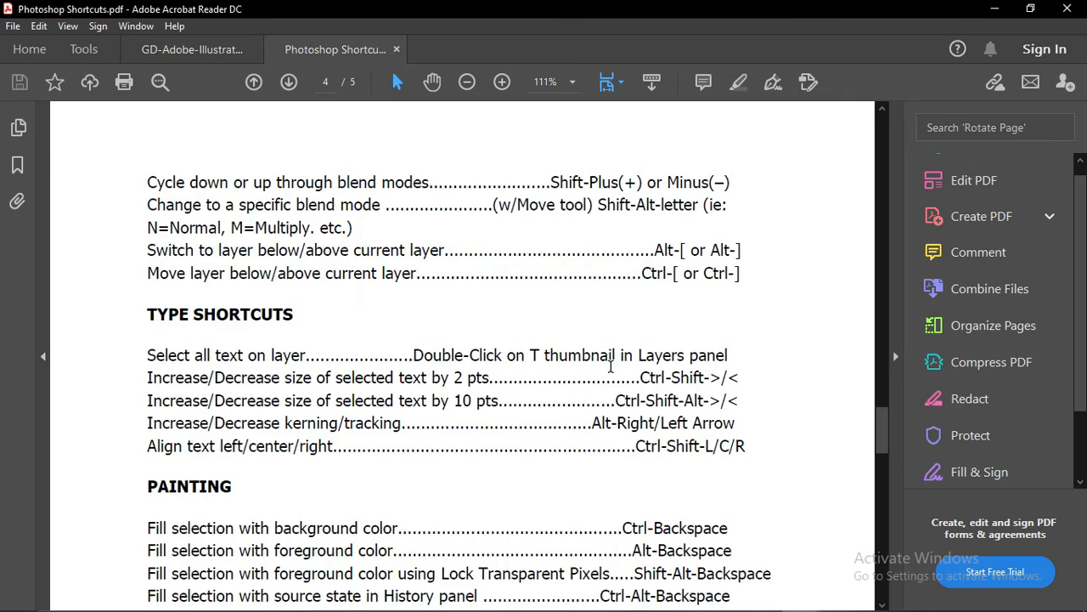
scroll(610, 365, down, 9)
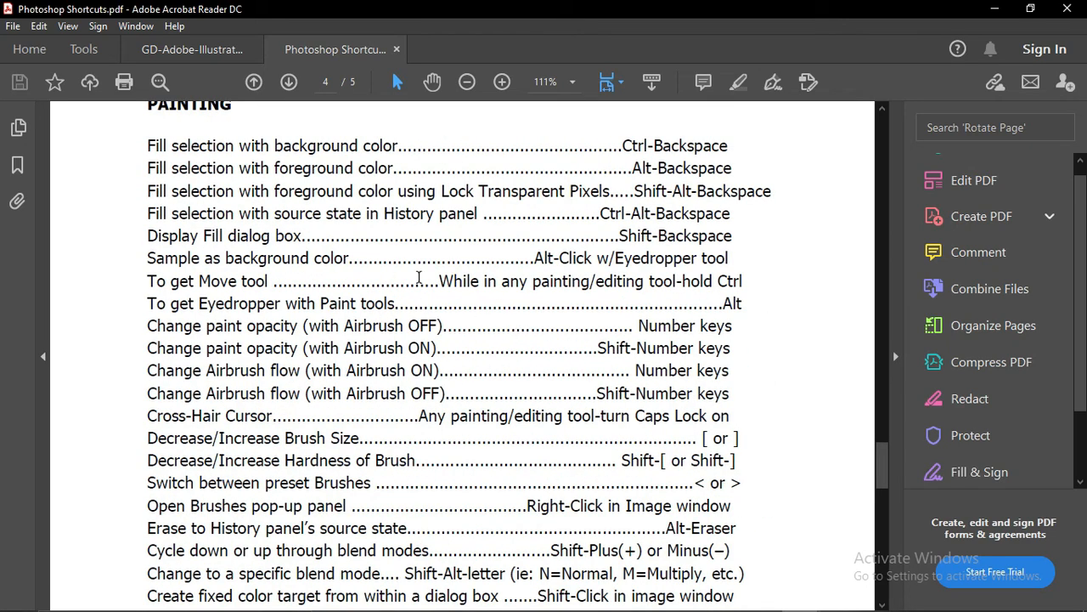
scroll(524, 281, down, 15)
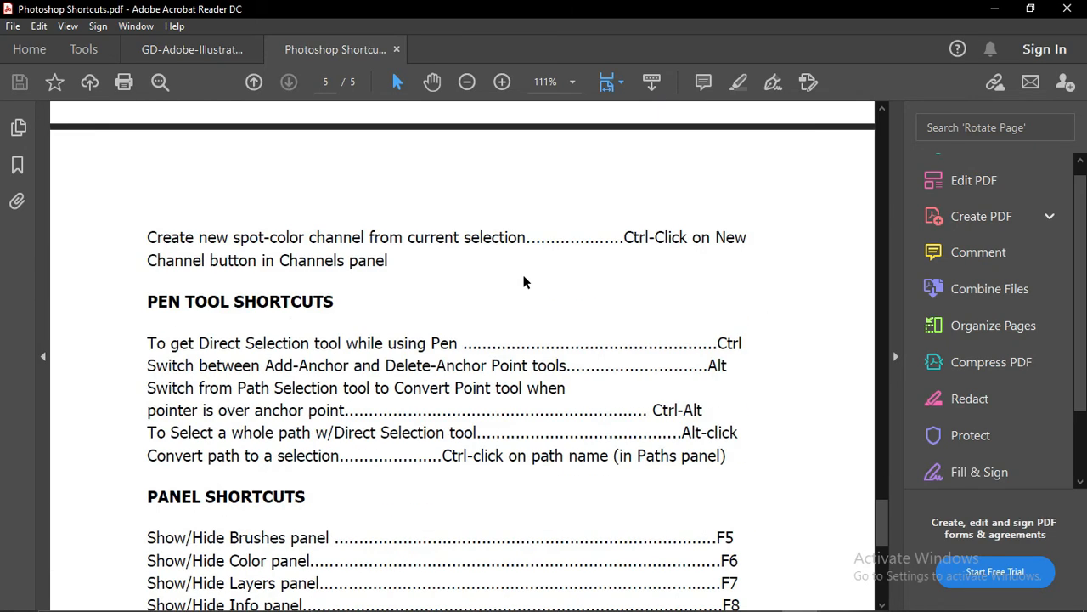
scroll(524, 281, down, 3)
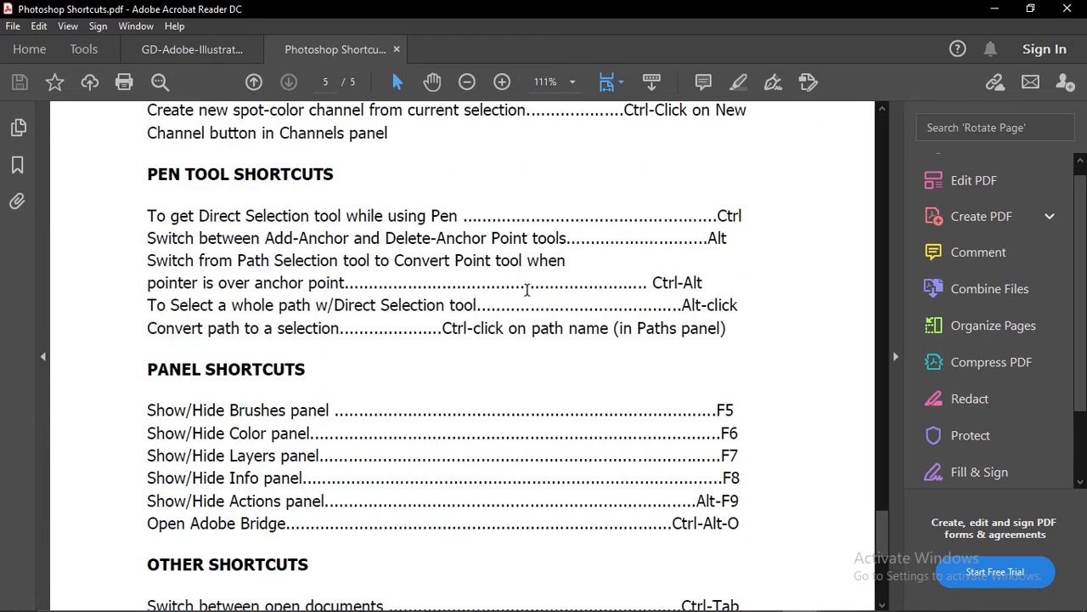
- Leave the shortcuts PDF, switch to the Untitled-3 document in Illustrator and collapse the Gradient panel
click(995, 10)
click(998, 9)
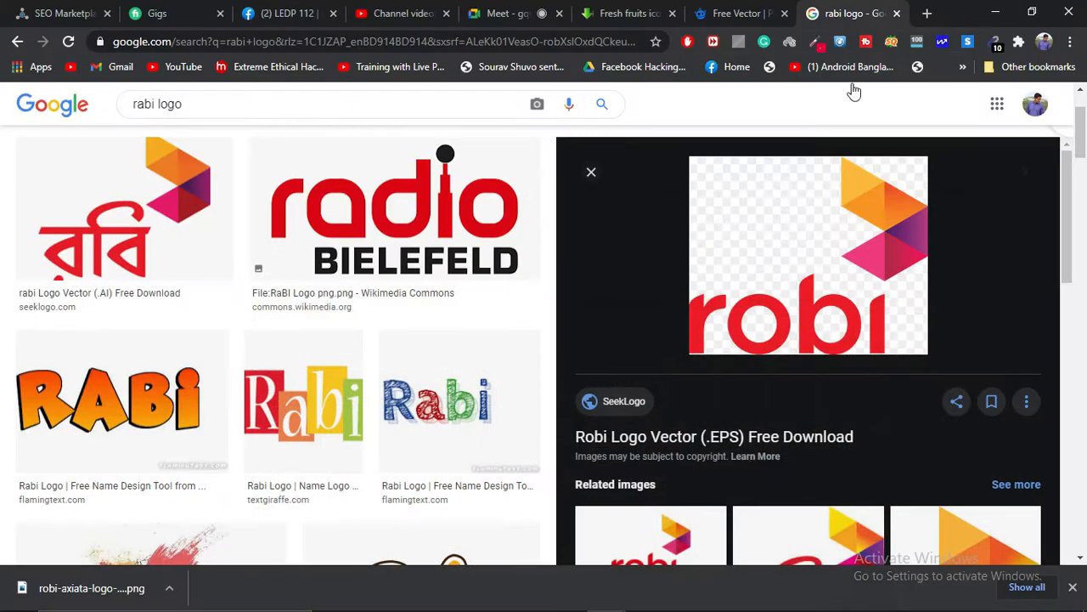
mouse_move(635, 599)
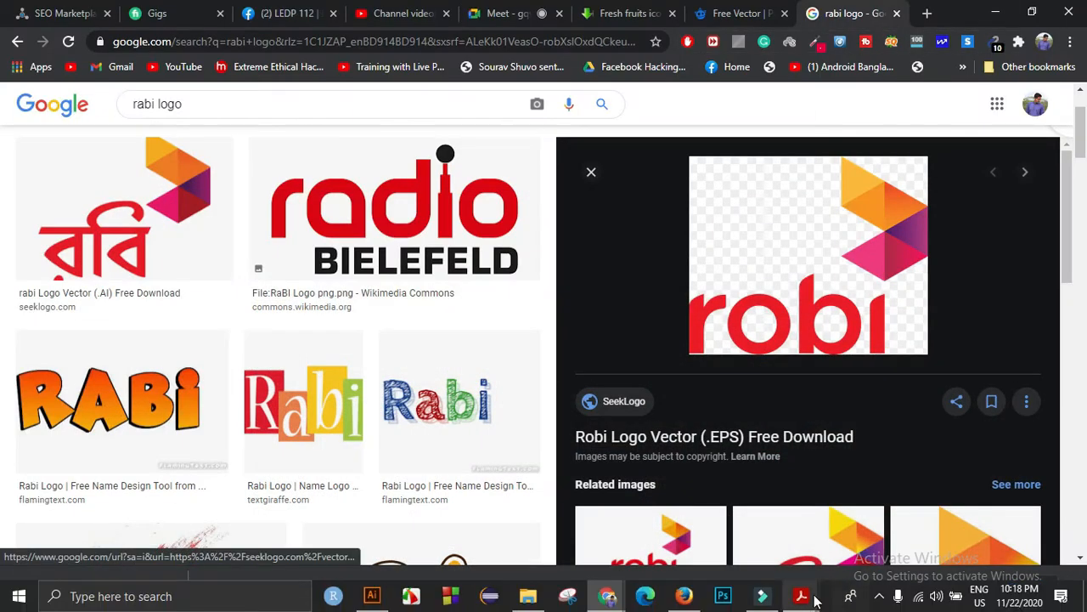
click(372, 595)
scroll(389, 266, up, 1)
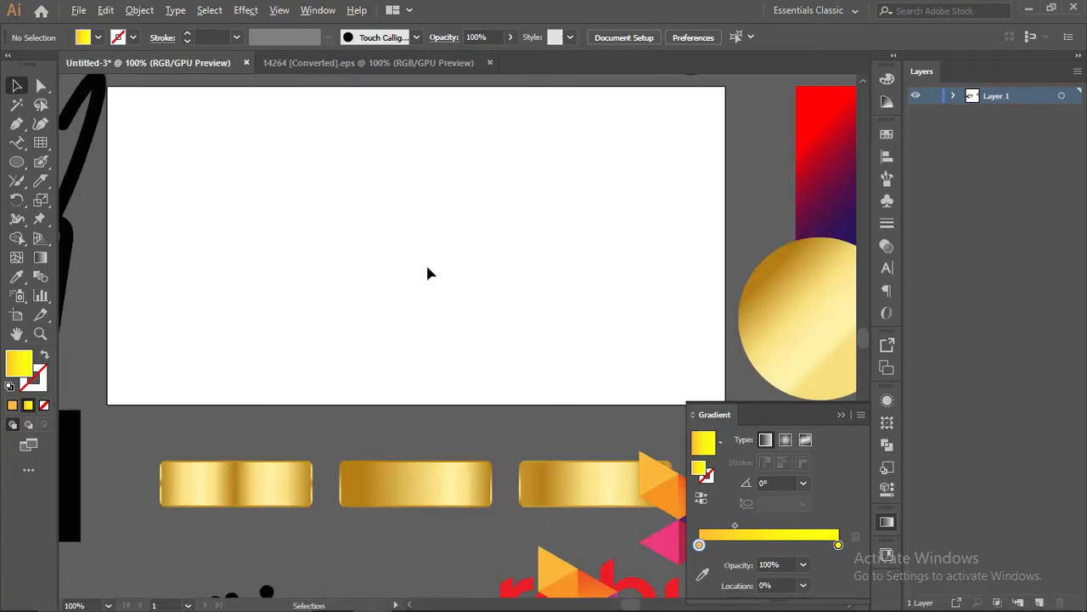
scroll(426, 262, down, 1)
scroll(316, 279, up, 1)
scroll(308, 280, up, 1)
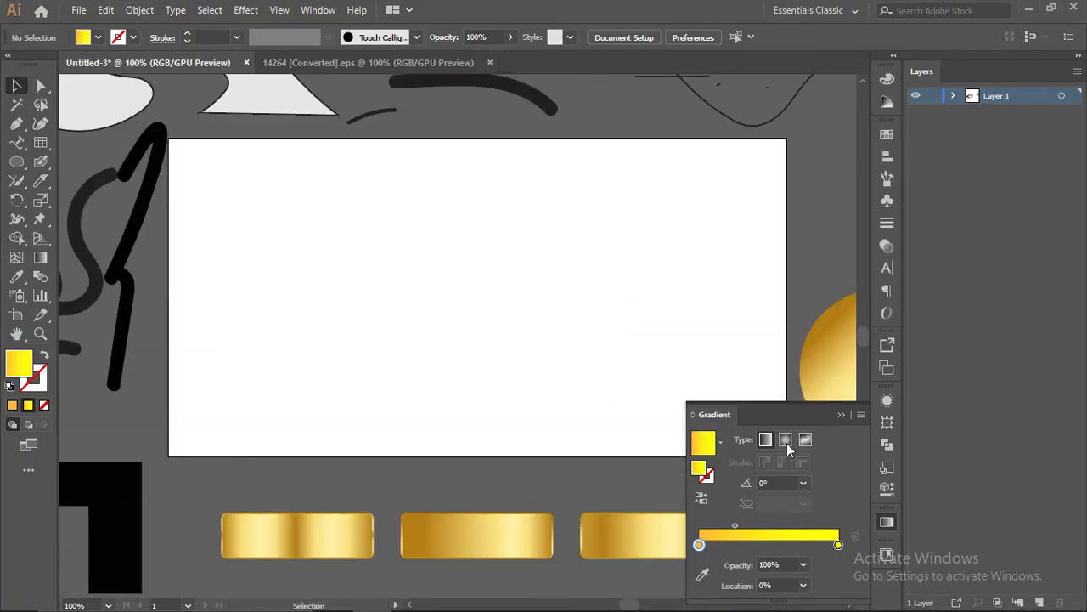
click(841, 415)
- Place the thick black zigzag path at the left of the artboard and repeat its duplication in diagonal steps across to the right edge
click(310, 542)
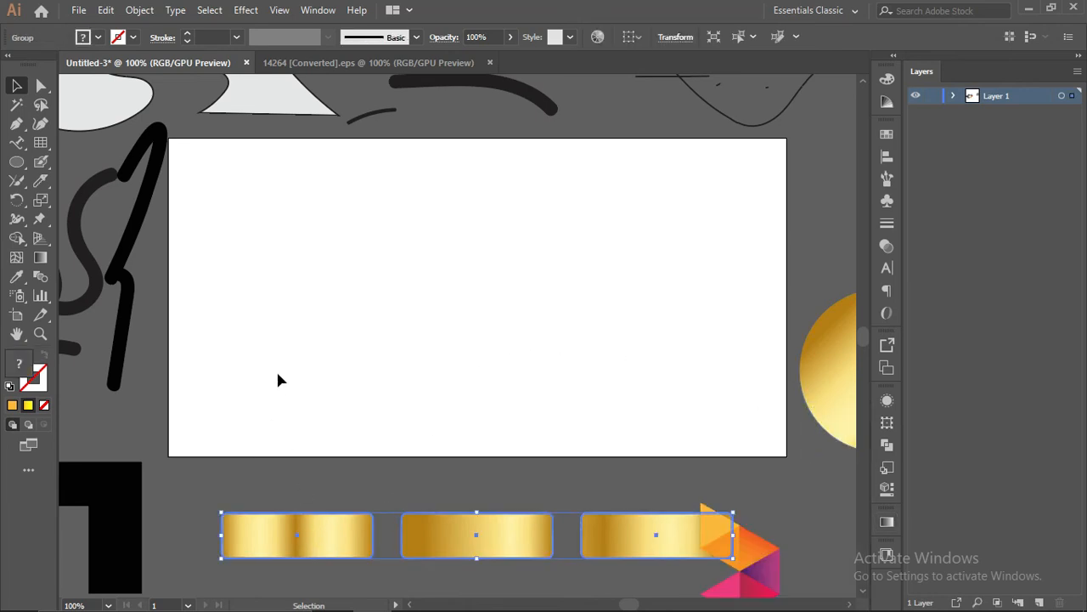
drag(155, 221, 251, 245)
key(ctrl+d)
key(ctrl+d)
key(ctrl+d)
key(ctrl+d)
key(ctrl+d)
key(ctrl+d)
key(ctrl+d)
key(ctrl+d)
key(ctrl+d)
key(ctrl+d)
key(ctrl+d)
key(ctrl+d)
key(ctrl+d)
key(ctrl+d)
key(ctrl+d)
key(ctrl+d)
key(ctrl+d)
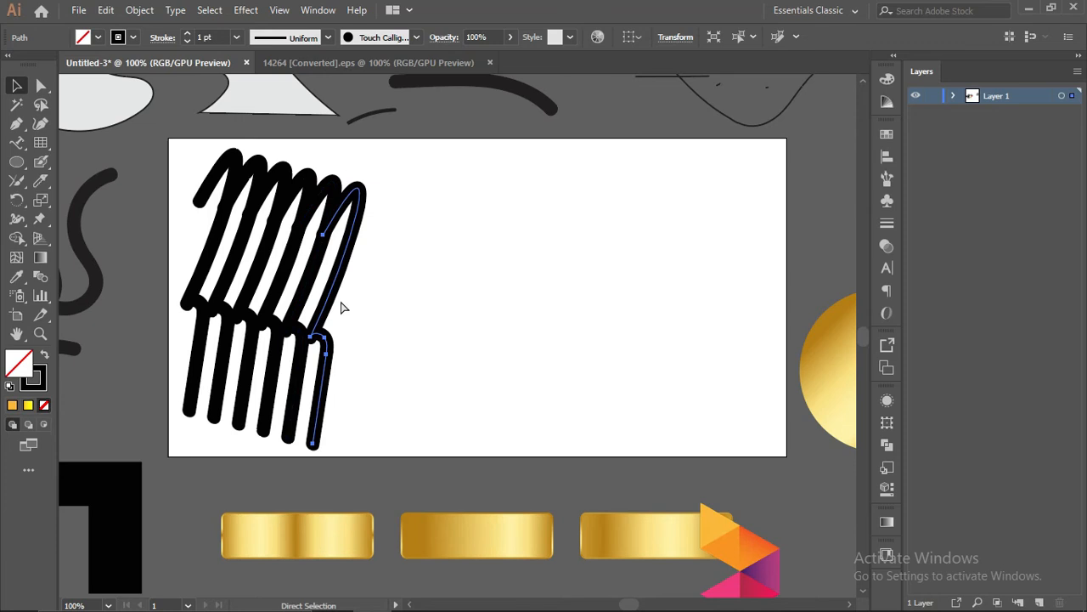
key(ctrl+d)
key(ctrl+d)
key(ctrl+d)
key(ctrl+d)
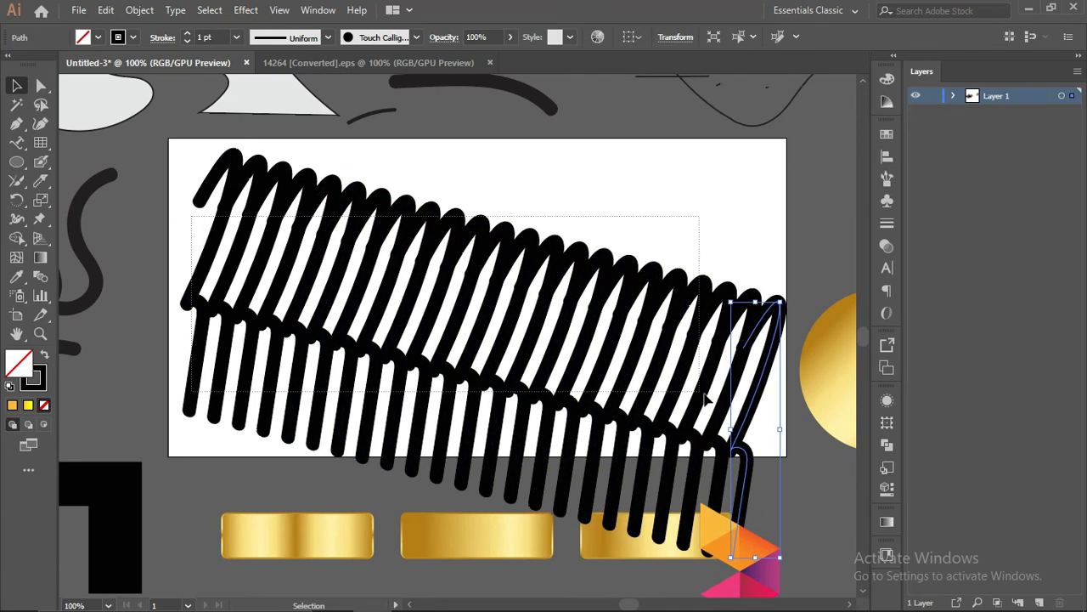
- Select all the zigzag paths on the artboard and delete them
key(ctrl+a)
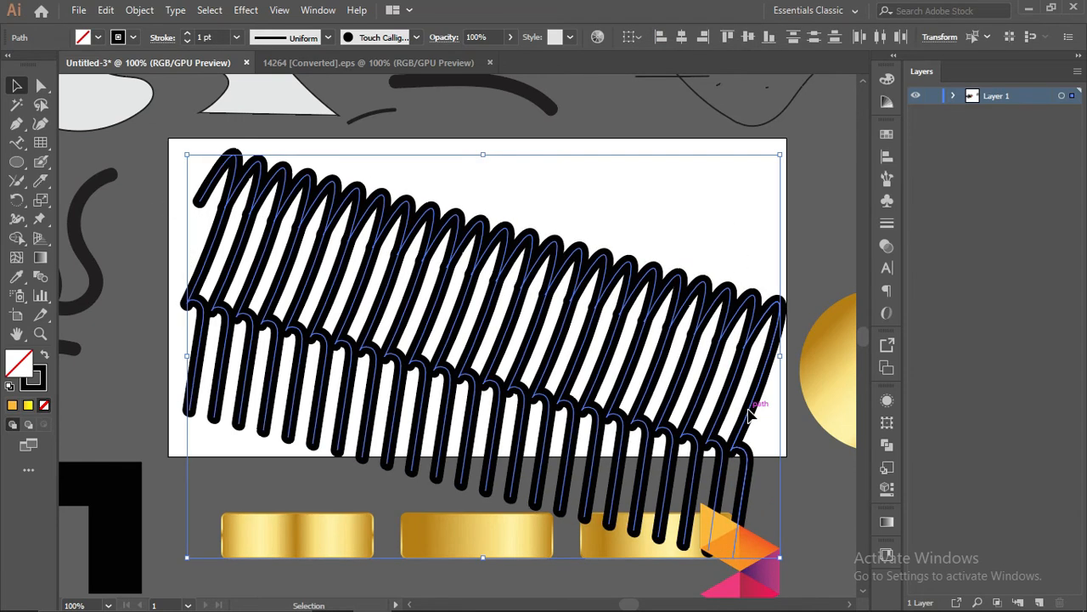
key(Delete)
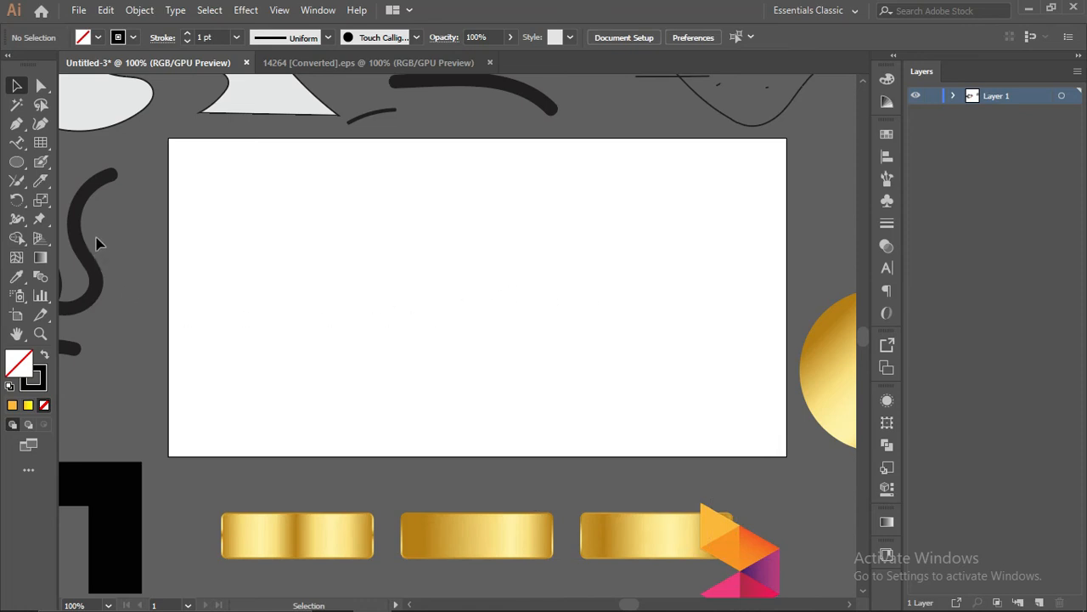
- Look through the Eraser/Scissors/Knife, Shaper/Pencil/Join and Paintbrush/Blob Brush tool groups
click(25, 184)
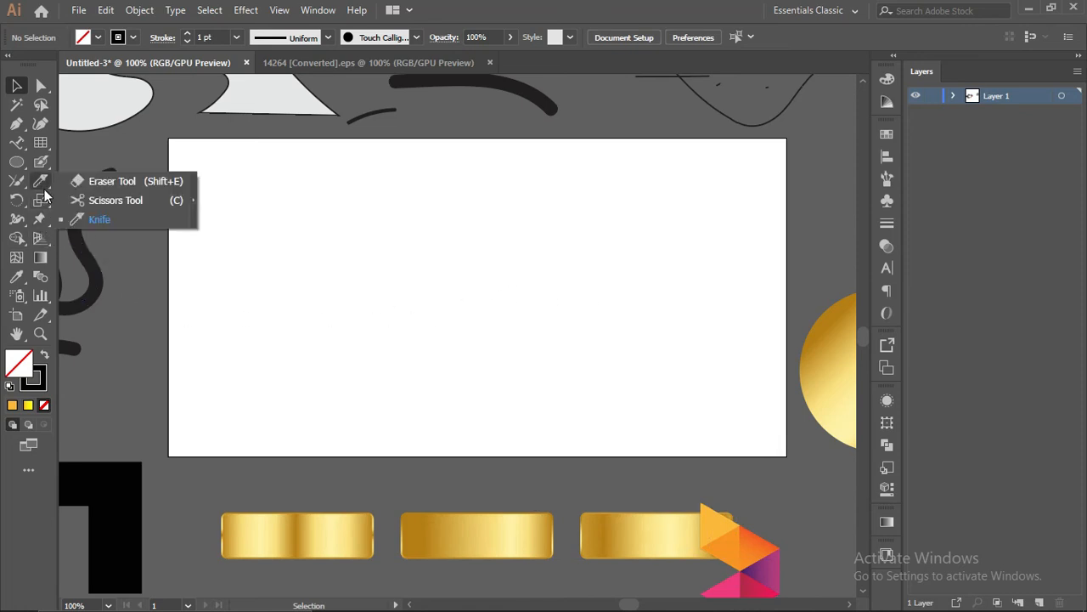
click(31, 170)
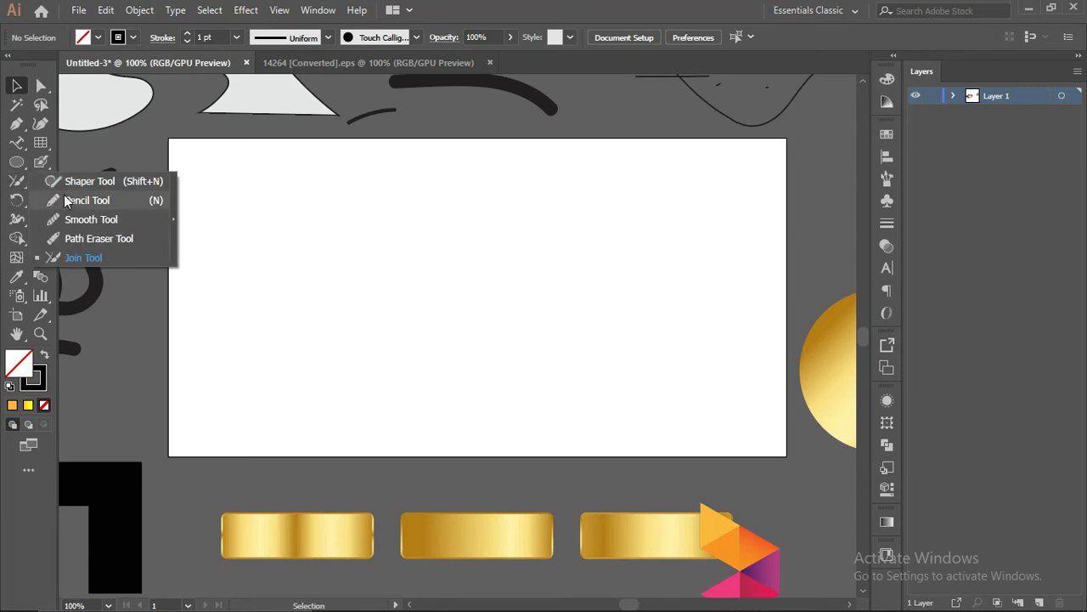
click(83, 258)
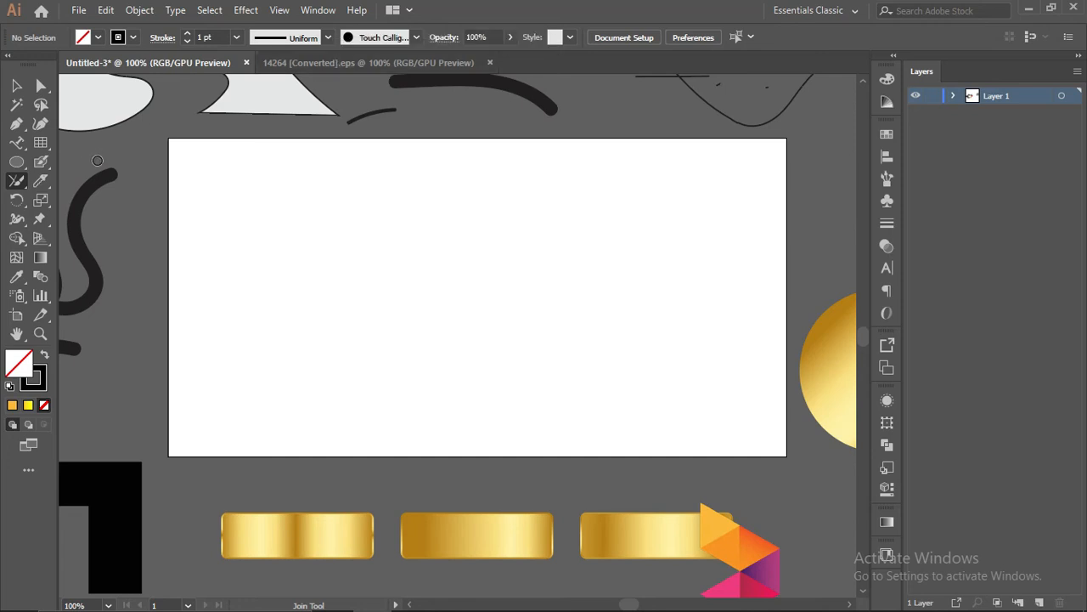
click(18, 180)
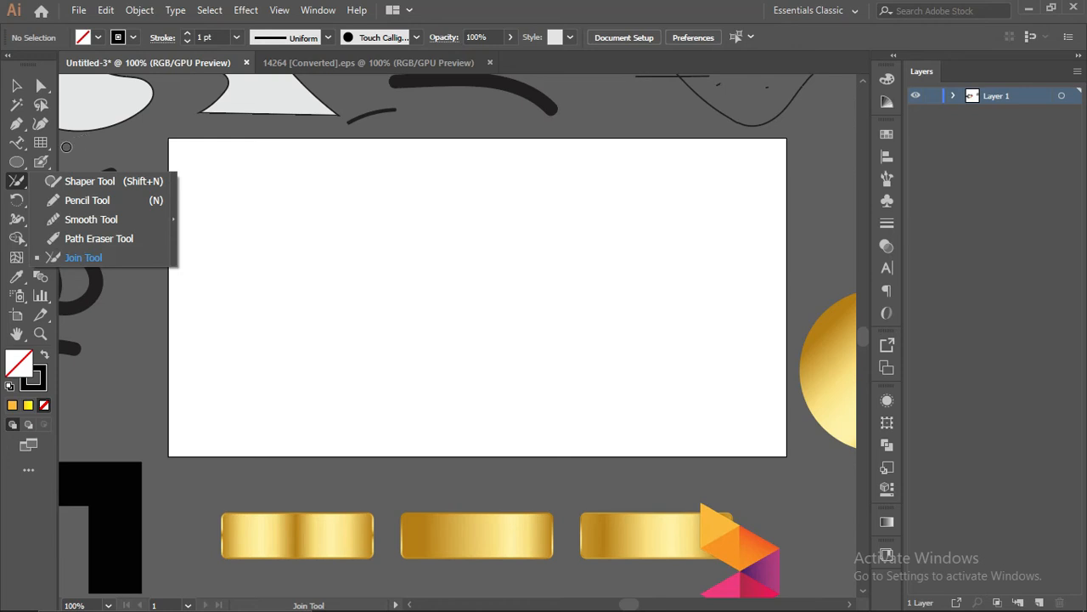
click(48, 160)
click(49, 158)
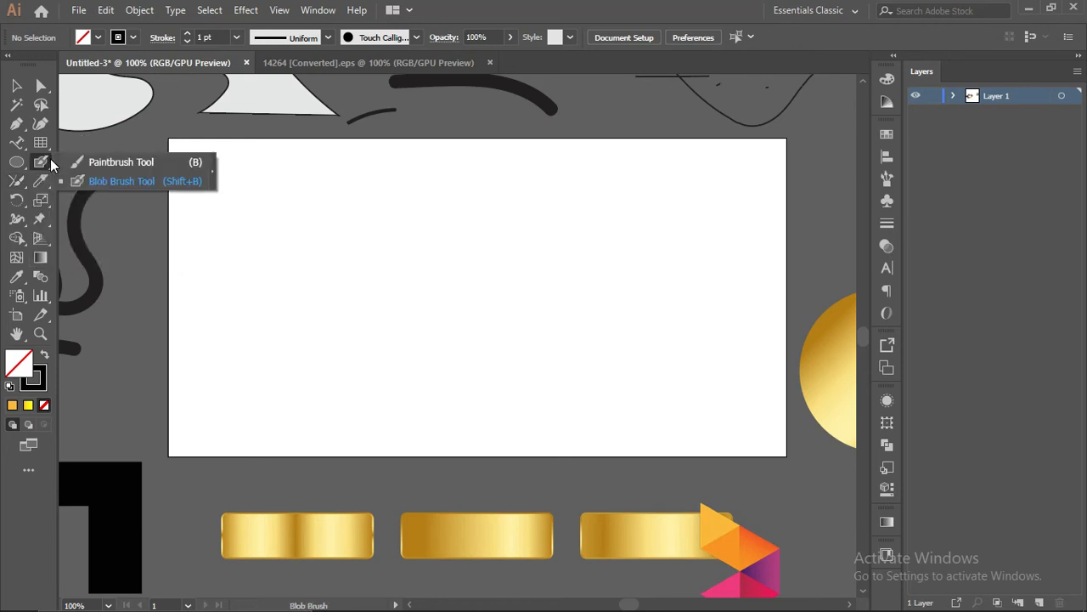
click(121, 163)
click(43, 161)
click(146, 187)
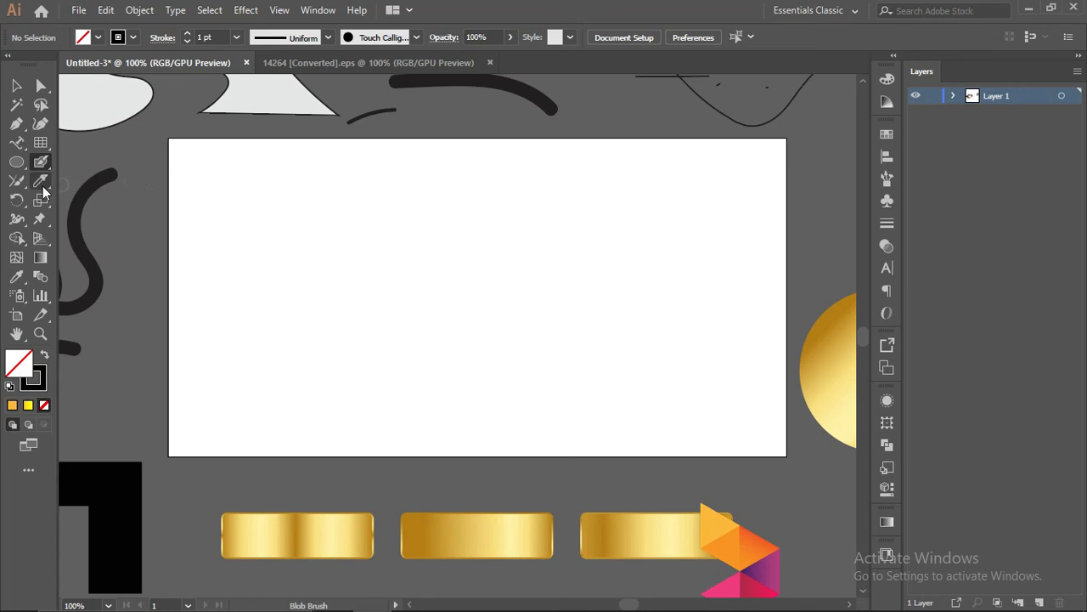
click(46, 190)
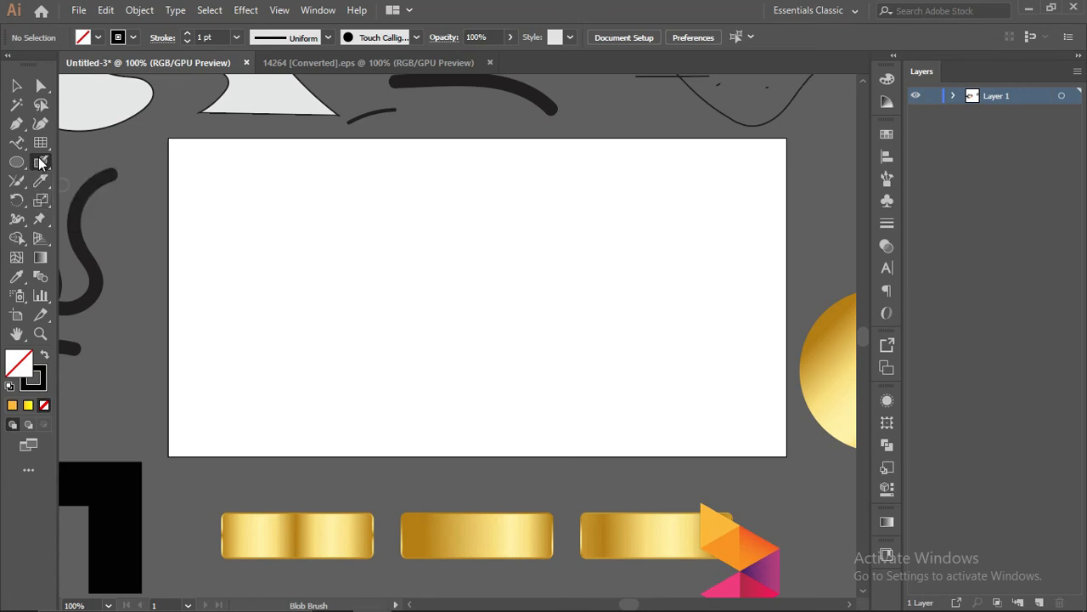
click(13, 201)
click(21, 188)
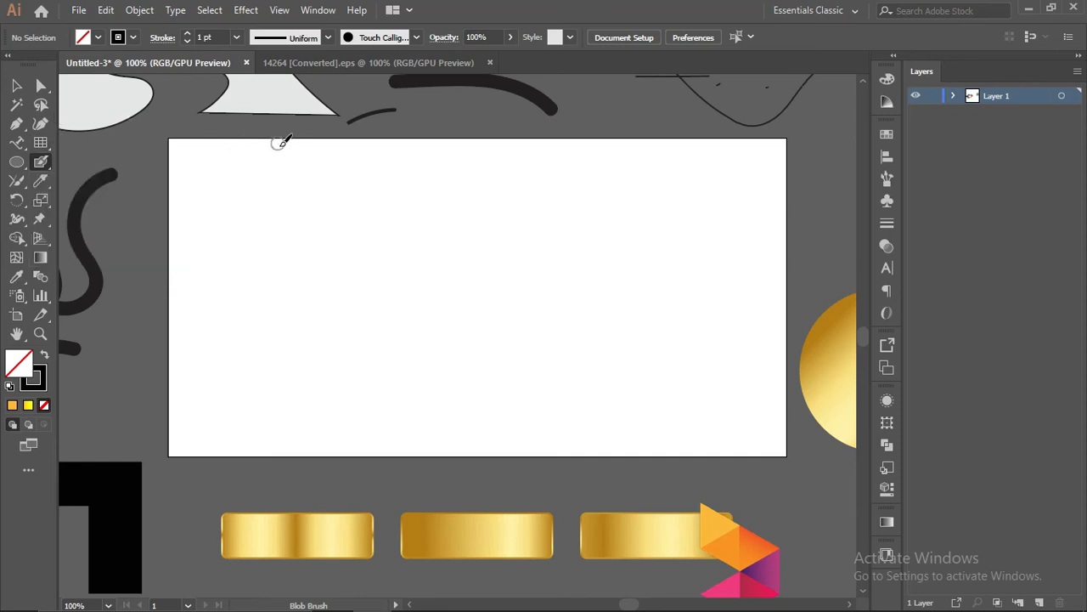
mouse_move(442, 605)
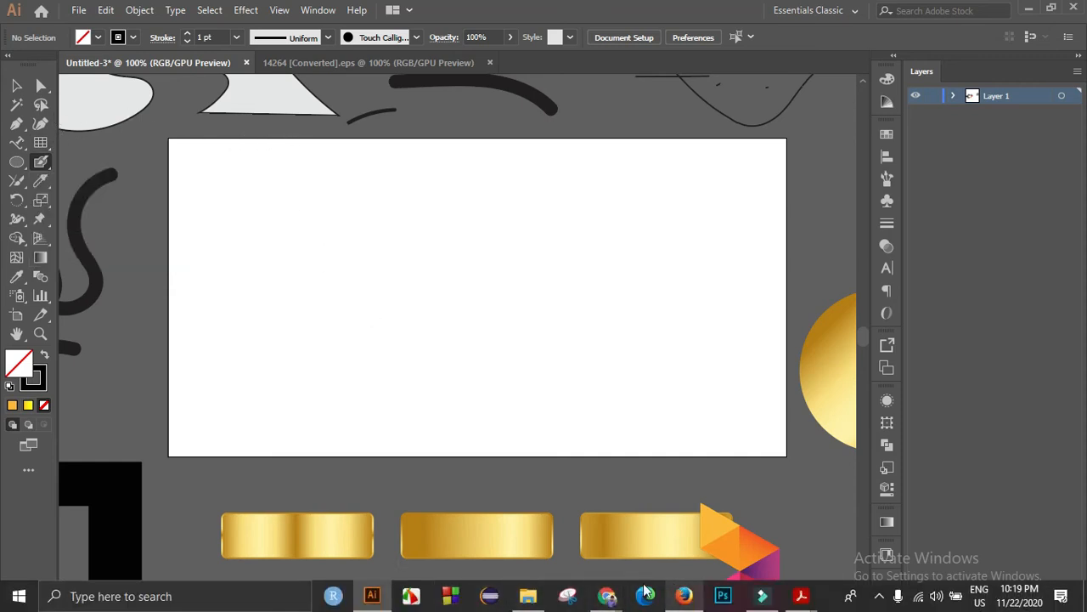
mouse_move(607, 599)
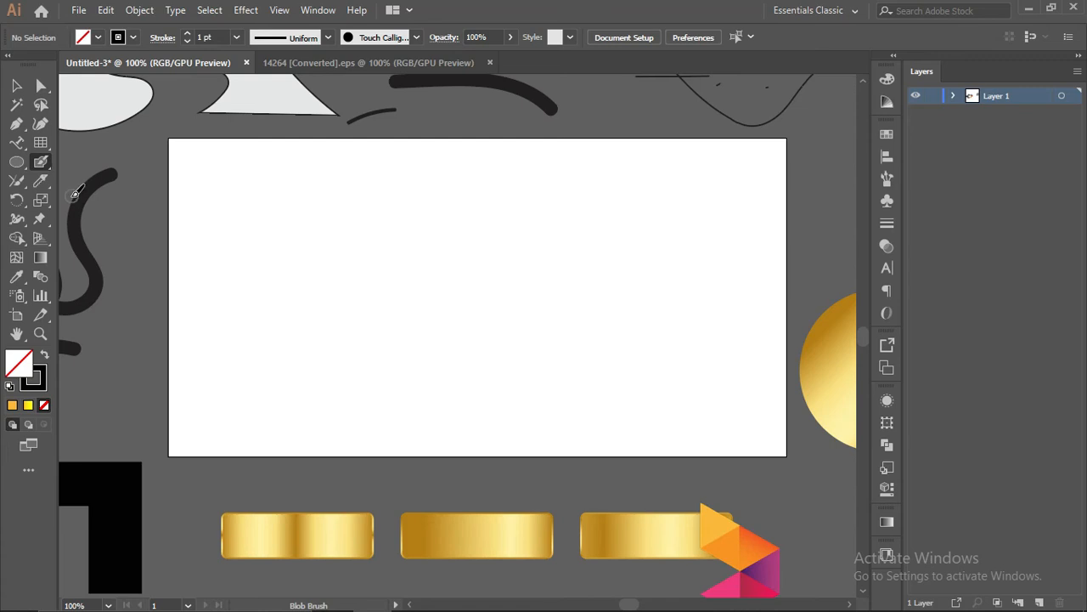
scroll(304, 280, down, 2)
scroll(304, 281, up, 4)
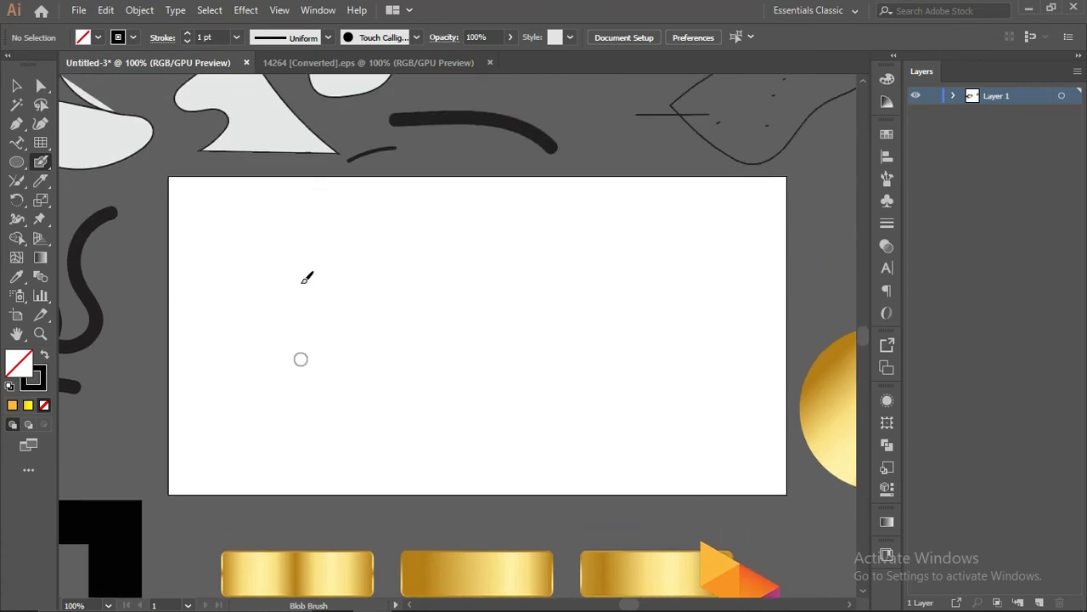
- Draw a rounded rectangle in the left half of the artboard and fill it with orange FDB834
click(17, 239)
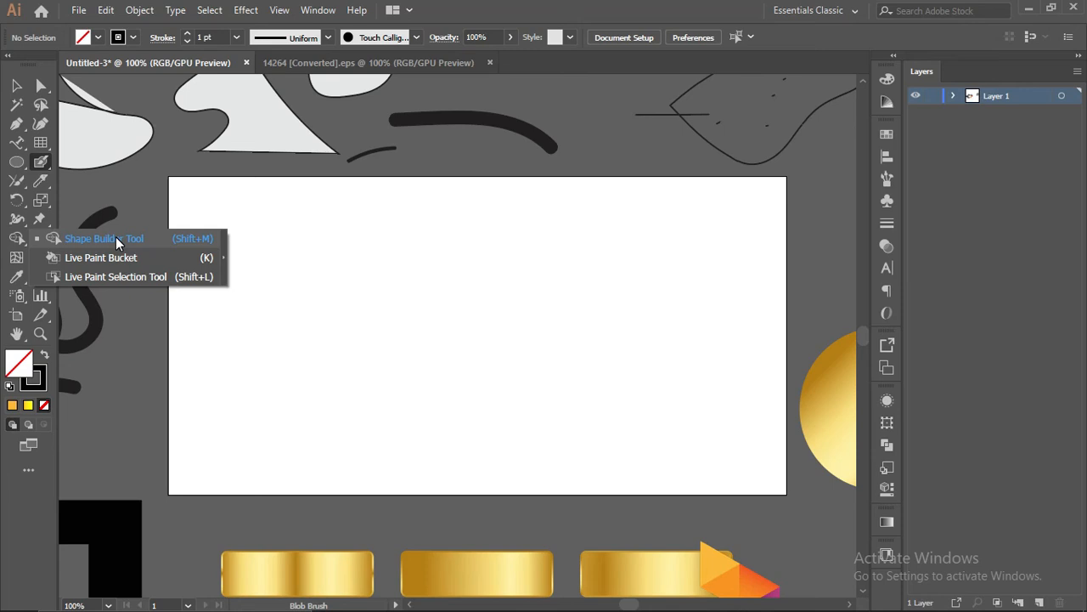
click(117, 241)
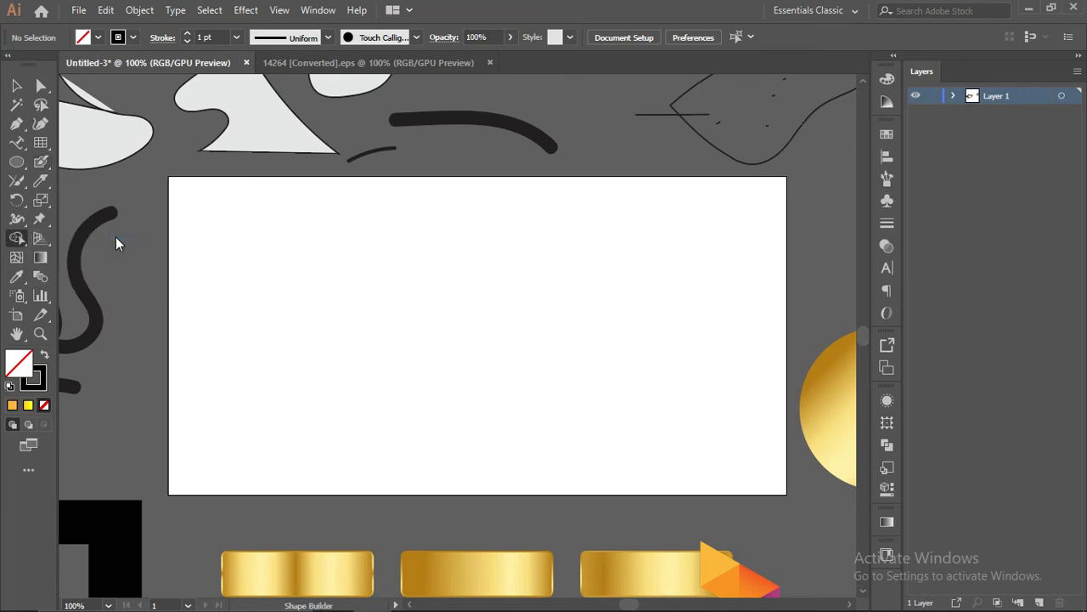
scroll(138, 202, up, 2)
drag(16, 161, 95, 181)
drag(251, 283, 418, 430)
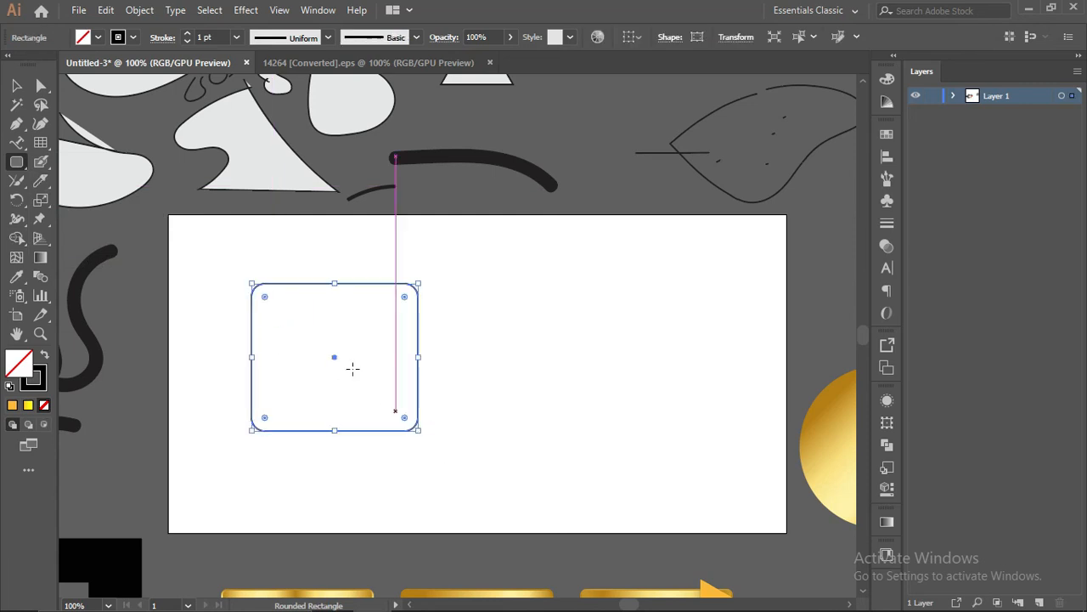
click(12, 406)
- Draw an ellipse overlapping the rounded rectangle's upper right corner and fill it with black
drag(16, 161, 68, 202)
mouse_move(380, 251)
mouse_down()
mouse_move(468, 349)
mouse_move(526, 372)
mouse_up()
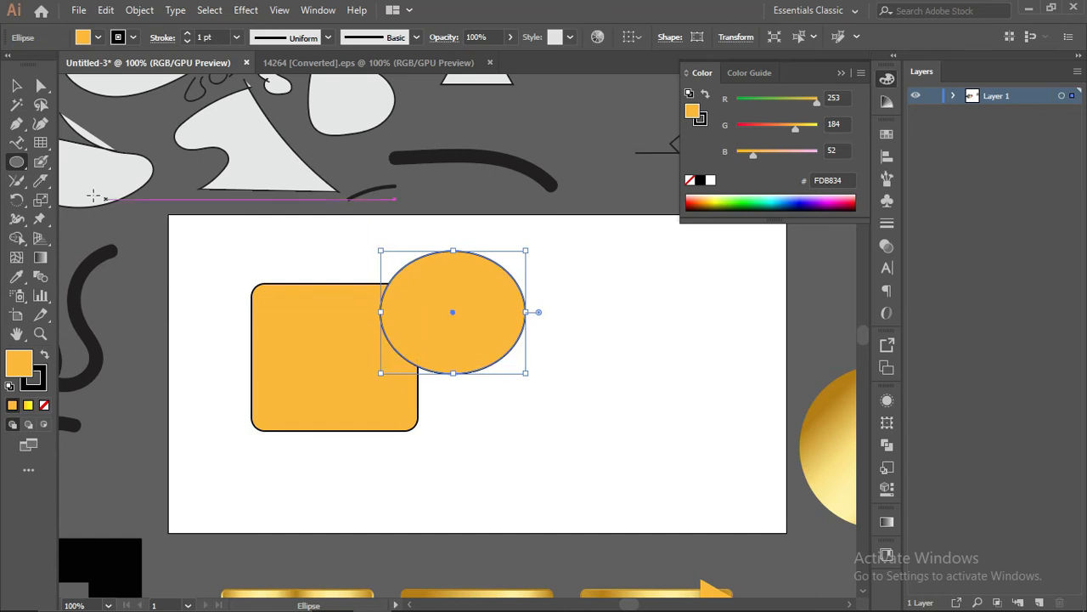
click(701, 181)
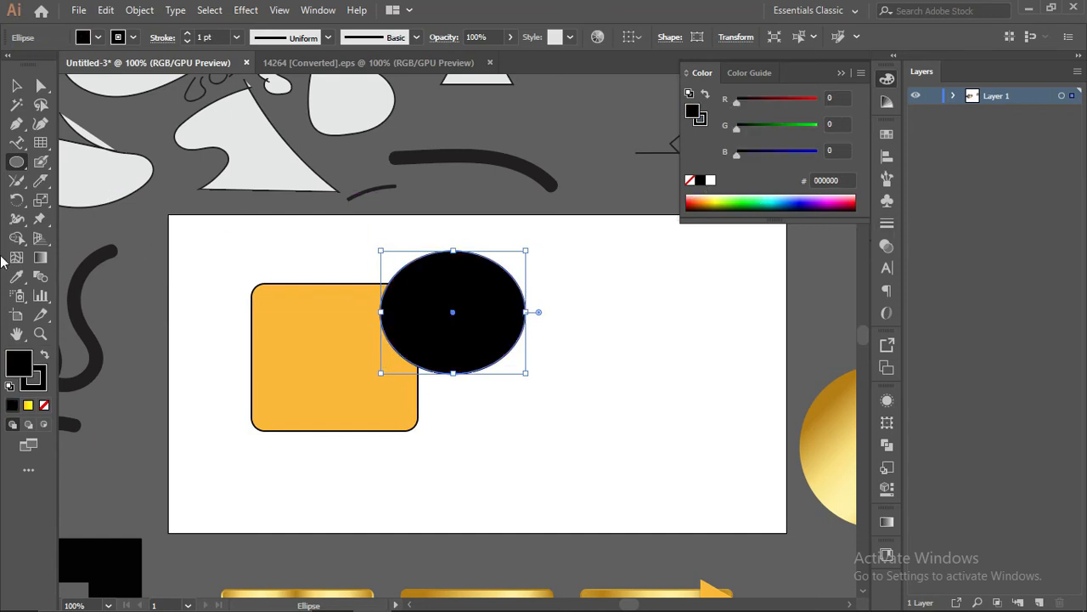
- Draw a large hexagon overlapping the ellipse's lower right side and fill it with dark blue 1F008B
drag(16, 161, 51, 222)
drag(578, 416, 457, 357)
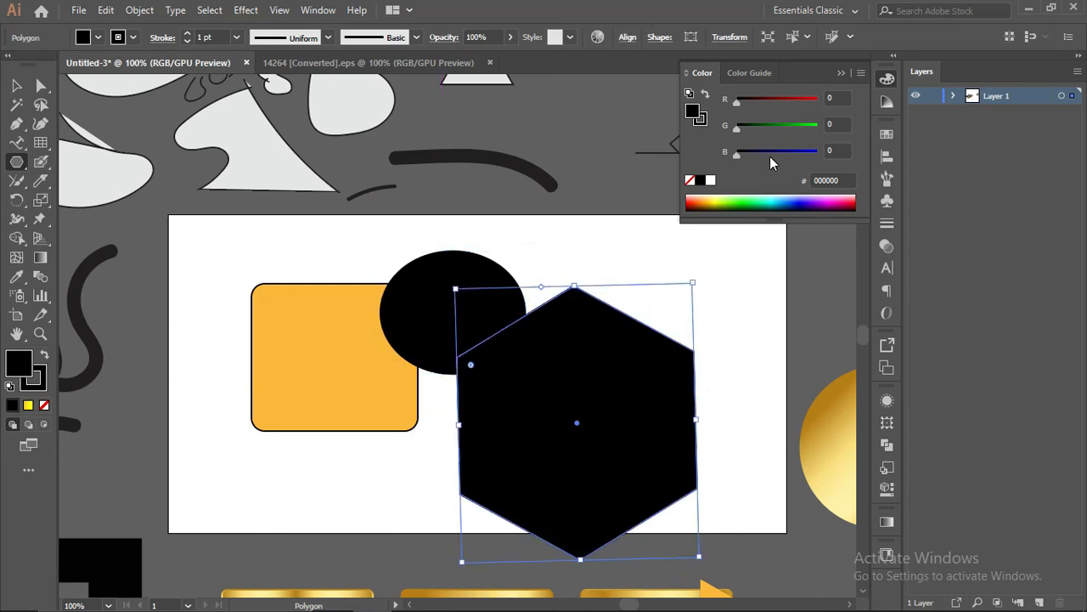
click(807, 207)
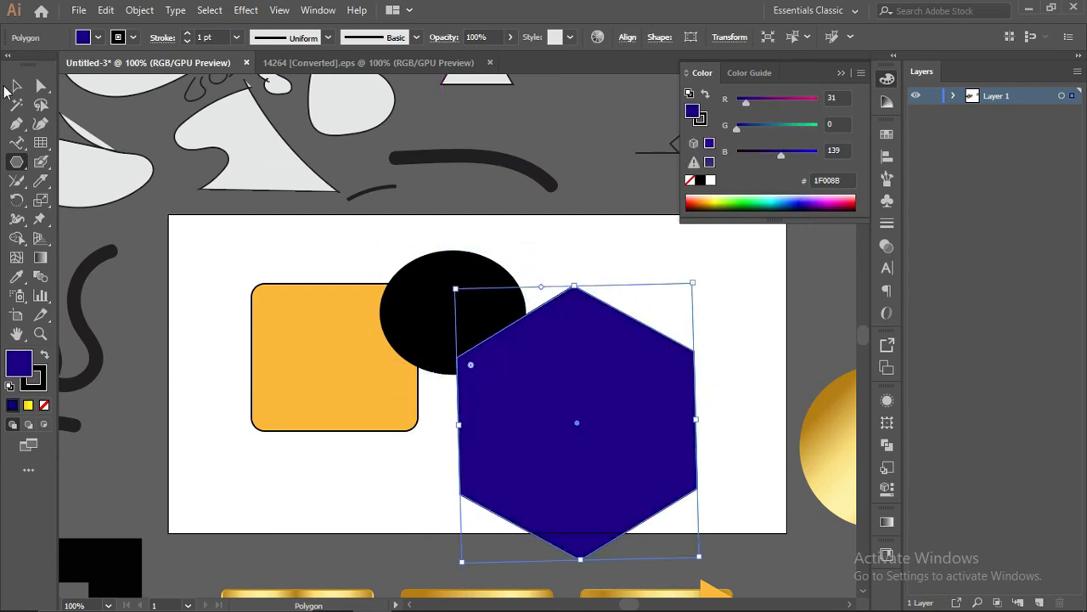
- Select the rectangle, ellipse and hexagon together and activate the Shape Builder tool
click(17, 85)
drag(251, 252, 502, 440)
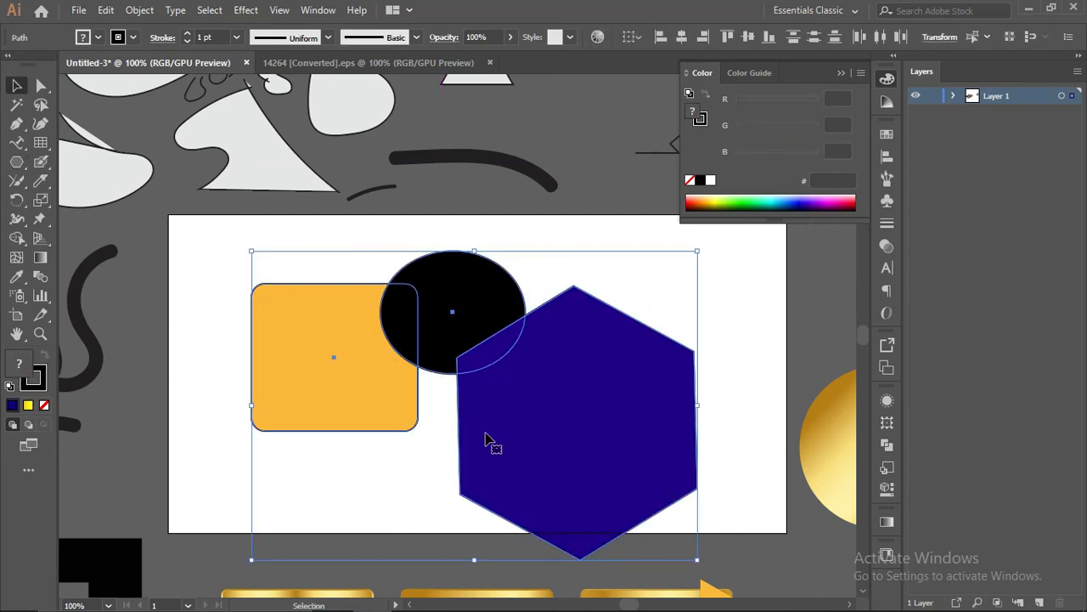
drag(16, 238, 84, 237)
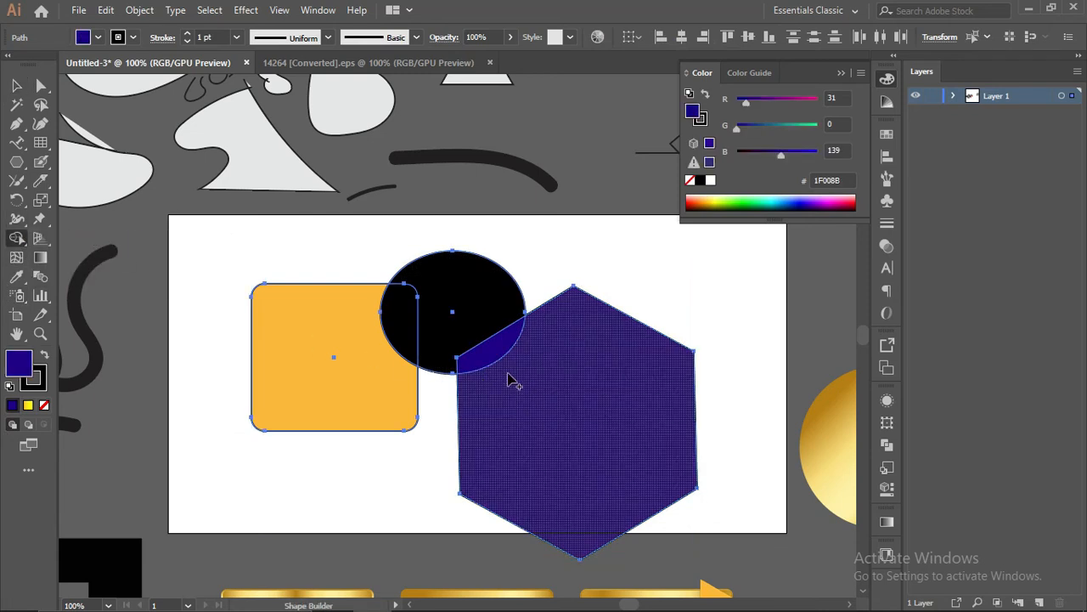
- Try merging the rounded rectangle, ellipse and hexagon into one shape with Shape Builder, and undo the merge
click(431, 321)
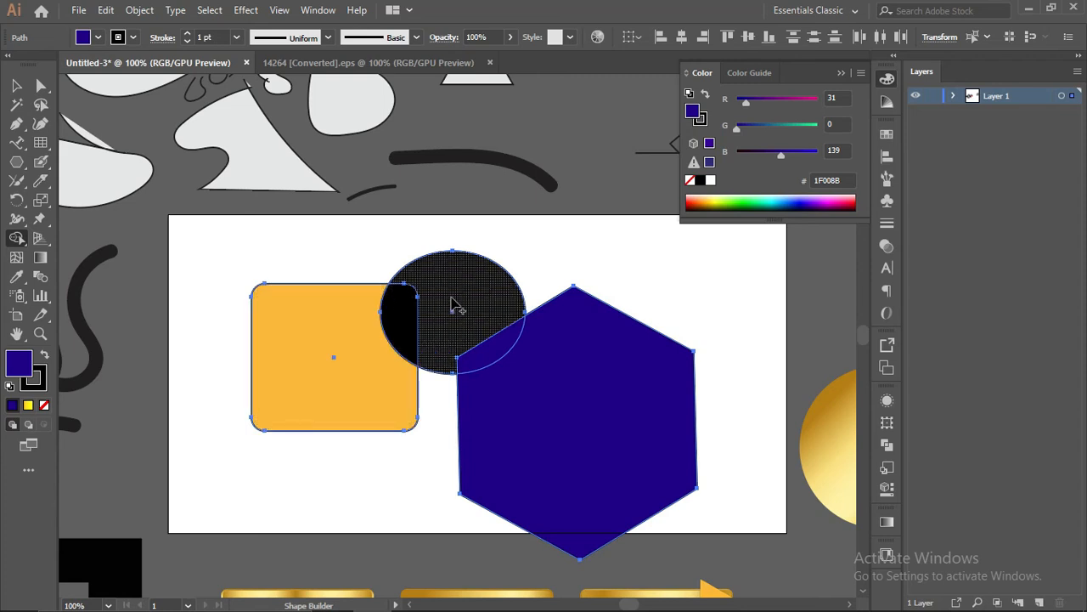
click(492, 359)
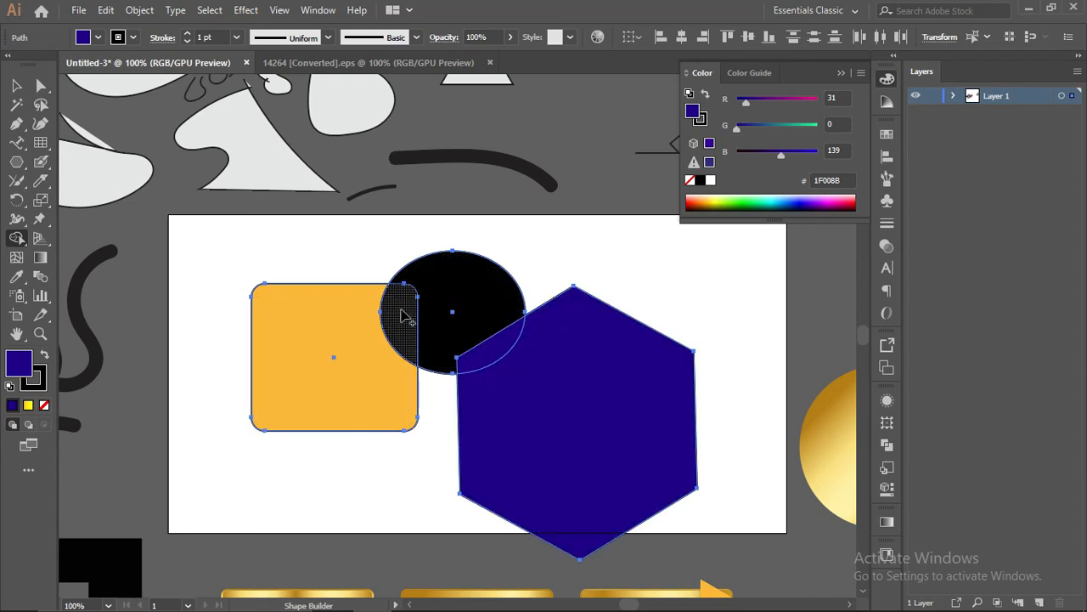
mouse_move(283, 393)
mouse_down()
mouse_move(330, 364)
mouse_move(465, 343)
mouse_move(487, 367)
mouse_move(498, 419)
mouse_move(468, 347)
mouse_up()
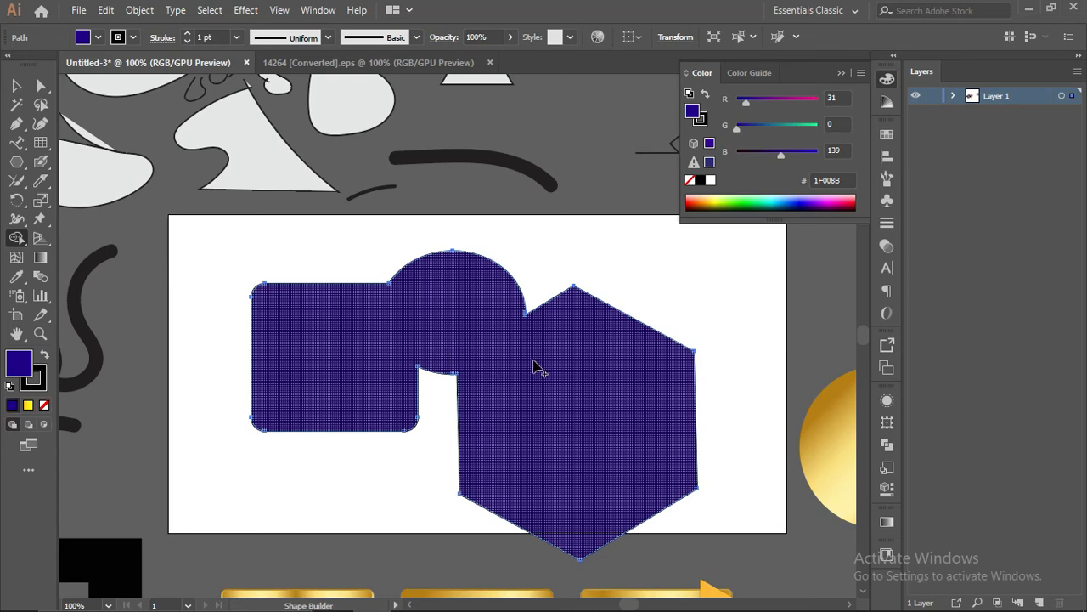
key(ctrl+z)
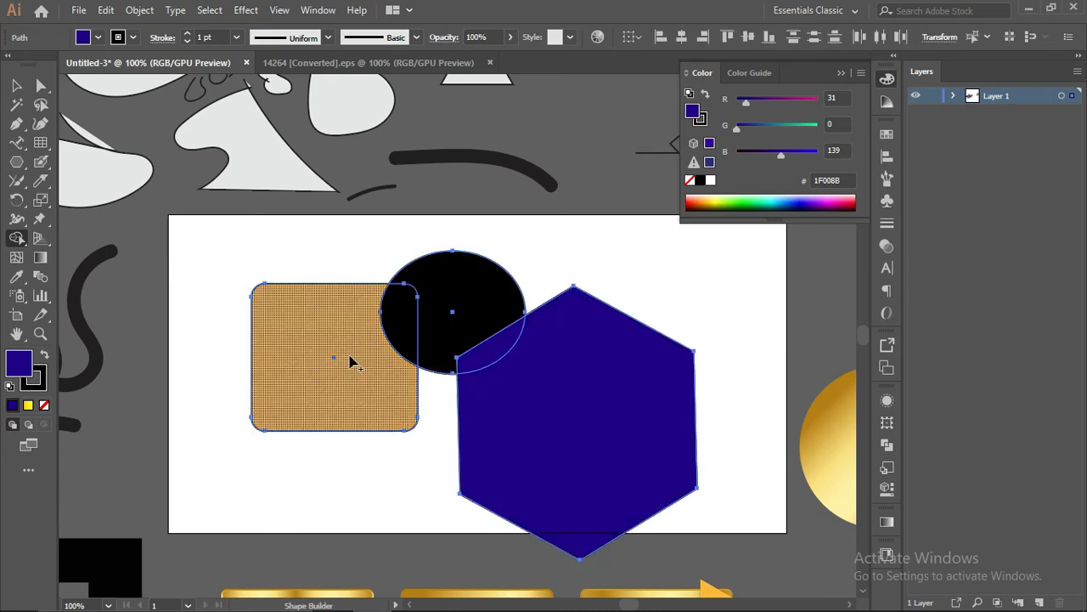
- Try merging the rounded rectangle with the ellipse and adding the hexagon using Shape Builder, and undo these merges
click(402, 324)
mouse_move(388, 334)
mouse_down()
mouse_move(442, 303)
mouse_move(441, 330)
mouse_move(420, 311)
mouse_up()
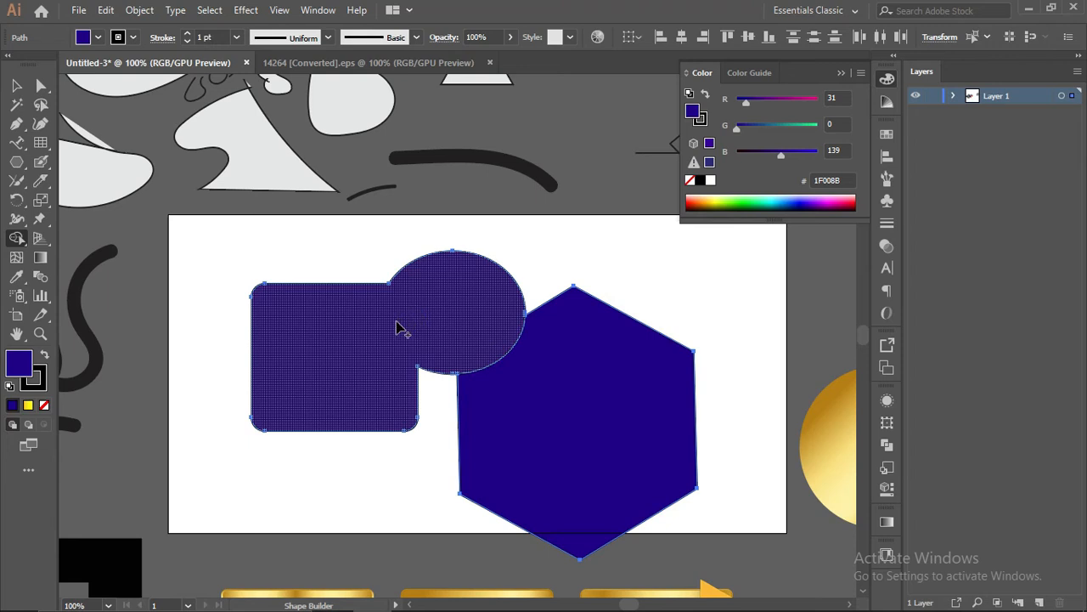
drag(553, 379, 407, 322)
key(ctrl+z)
key(ctrl+z)
key(ctrl+z)
key(ctrl+z)
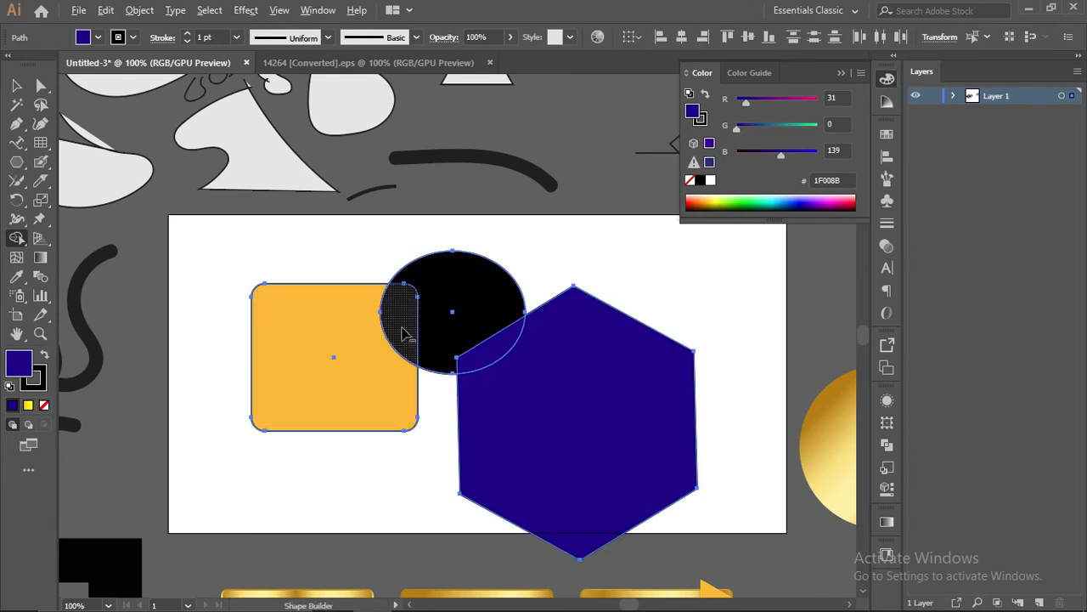
- Try cutting the two overlap regions and the remaining hexagon out of the shapes with Shape Builder, and undo the last removals
alt+click(403, 334)
alt+click(501, 344)
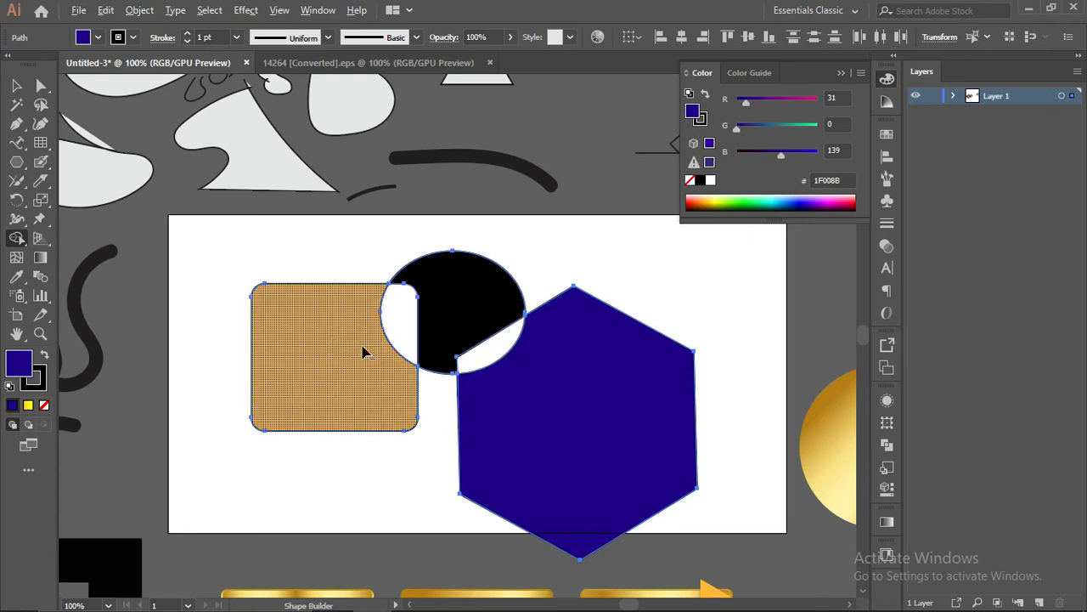
alt+click(553, 388)
key(ctrl)
key(ctrl+z)
- Try merging all three shapes with Shape Builder, and undo back until the rectangle, ellipse and hexagon are gone from the artboard
mouse_move(504, 361)
mouse_down()
mouse_move(485, 315)
mouse_move(376, 340)
mouse_move(323, 383)
mouse_up()
key(ctrl)
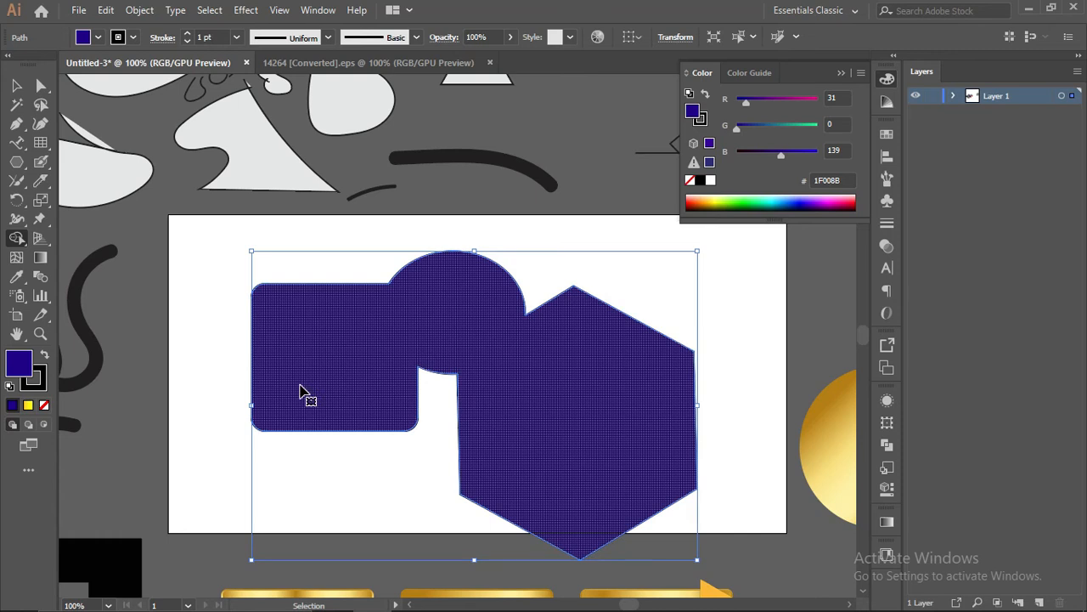
key(ctrl+z)
key(ctrl+z)
key(ctrl+z)
key(ctrl+z)
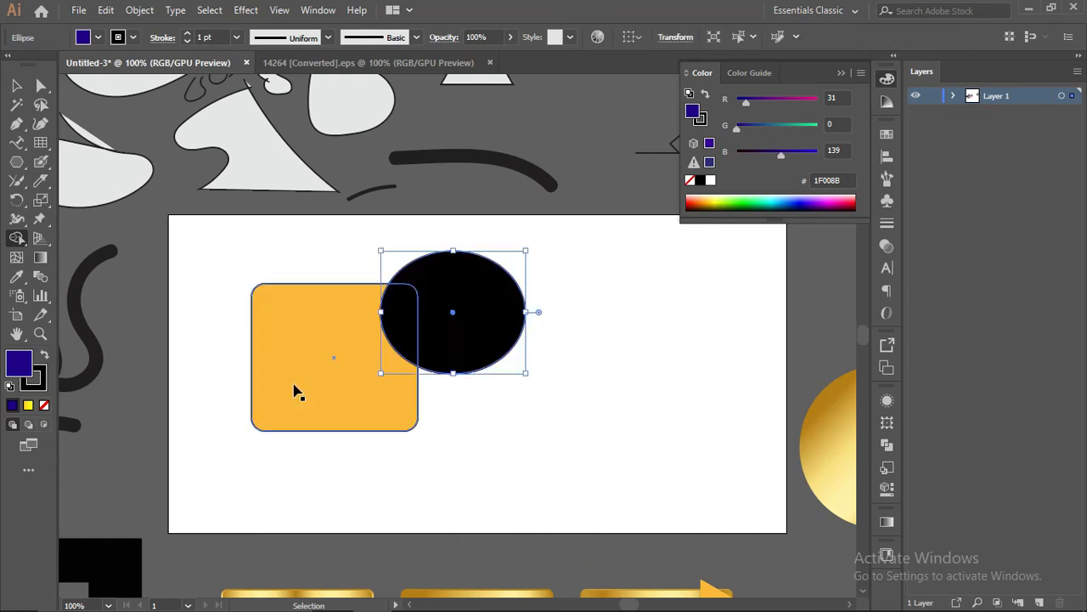
key(ctrl+z)
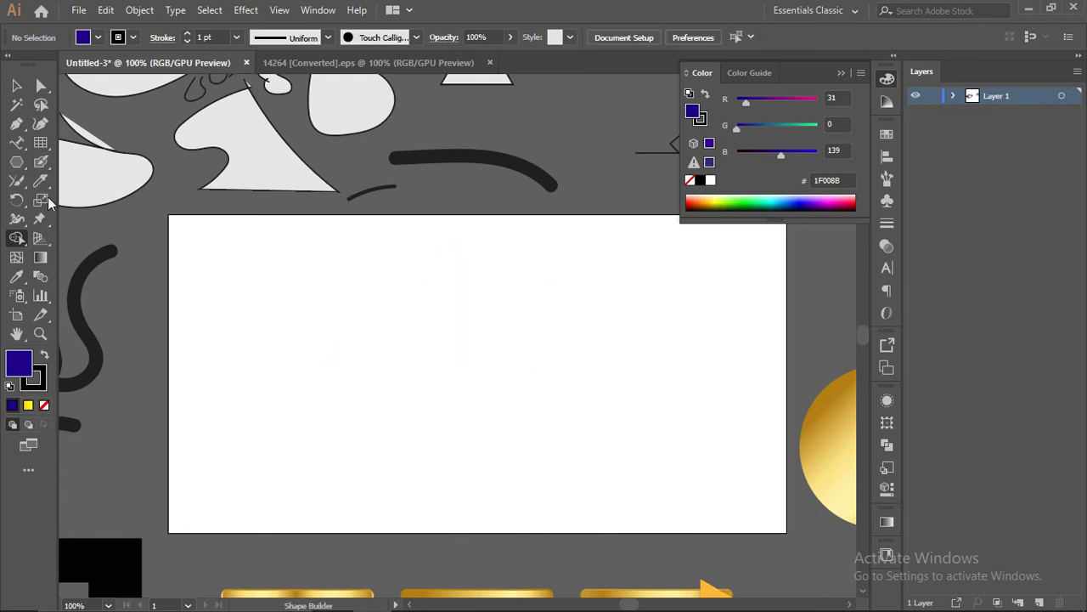
mouse_move(16, 164)
mouse_down()
mouse_move(85, 219)
mouse_move(85, 161)
mouse_up()
key(slash)
drag(243, 270, 407, 394)
key(Delete)
- Draw a six-by-six rectangular grid with no fill across the middle of the artboard
drag(16, 143, 39, 144)
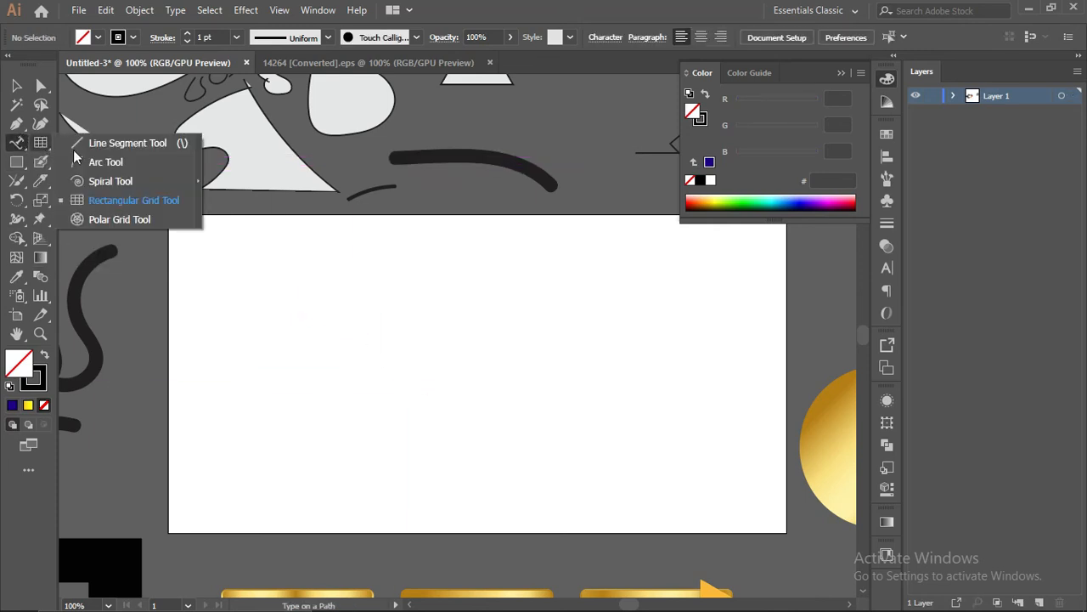
click(119, 200)
drag(292, 257, 610, 490)
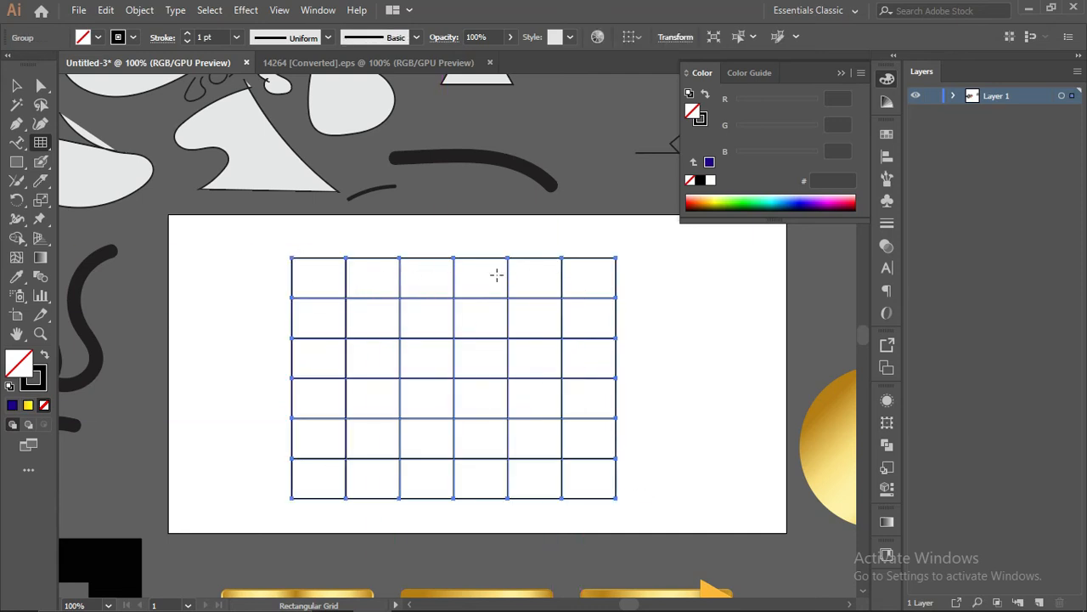
- Set the fill to red A21600 and merge grid cells with Shape Builder into a stepped, an L-shaped and a C-shaped piece
click(15, 239)
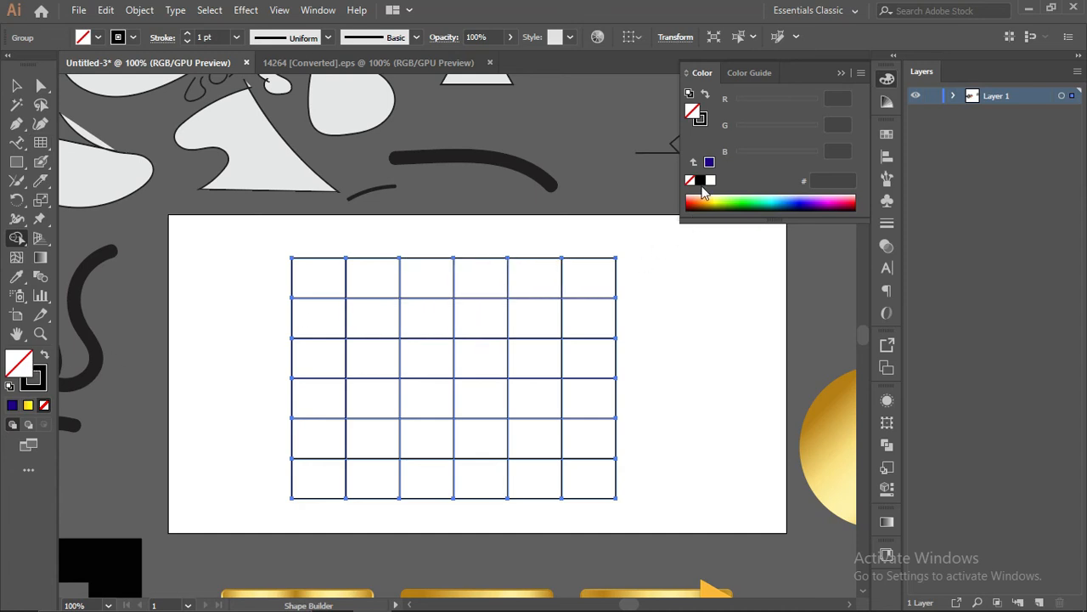
click(688, 205)
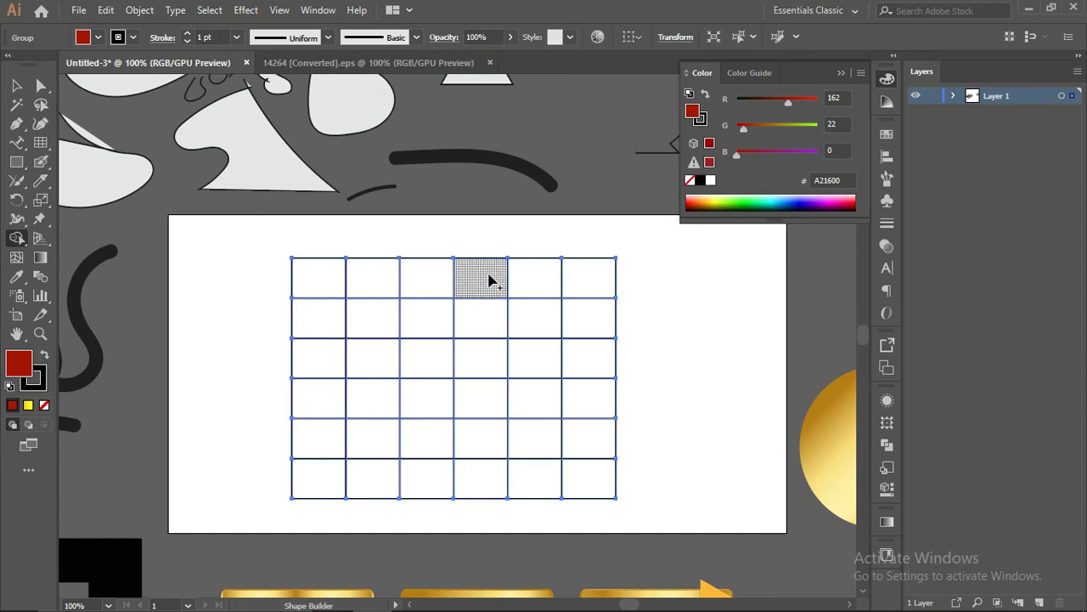
drag(586, 289, 542, 331)
drag(501, 348, 499, 401)
mouse_move(590, 400)
mouse_down()
mouse_move(592, 467)
mouse_move(429, 493)
mouse_up()
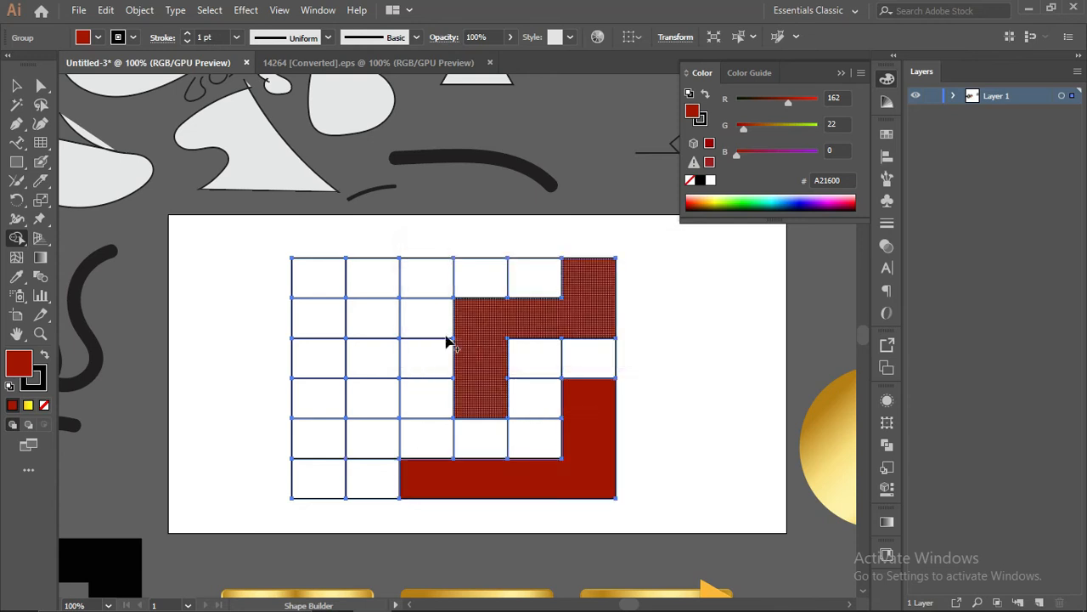
mouse_move(425, 270)
mouse_down()
mouse_move(343, 280)
mouse_move(316, 348)
mouse_move(312, 410)
mouse_move(378, 409)
mouse_up()
- Remove the leftover white grid cells between and around the red pieces with Shape Builder
mouse_move(376, 323)
mouse_down()
mouse_move(425, 322)
mouse_move(430, 419)
mouse_move(357, 448)
mouse_move(310, 447)
mouse_up()
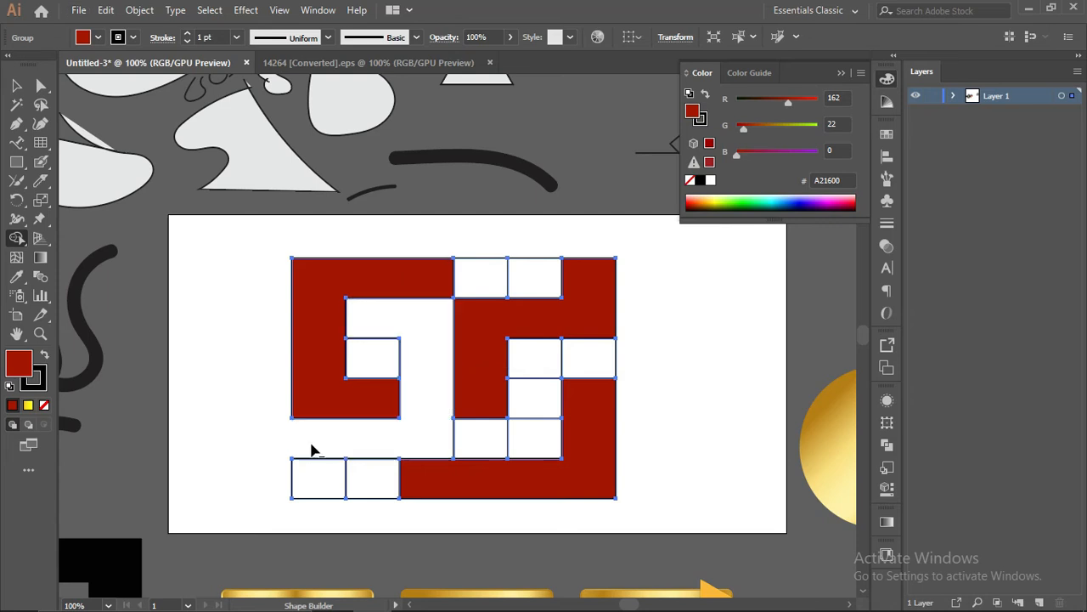
mouse_move(437, 430)
mouse_down()
mouse_move(531, 425)
mouse_move(538, 360)
mouse_move(582, 330)
mouse_up()
drag(535, 274, 475, 283)
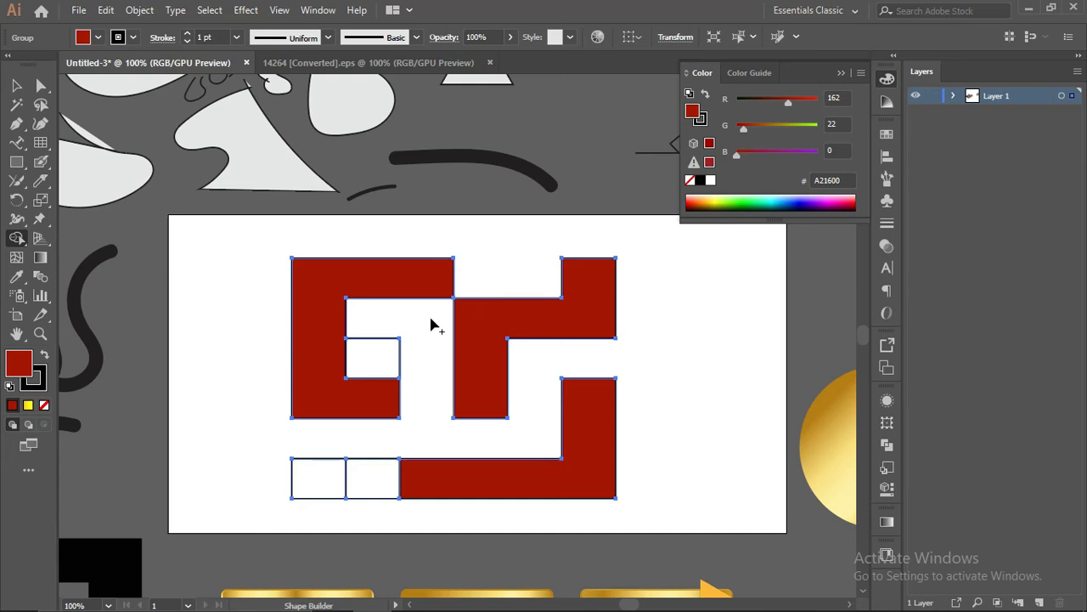
alt+click(383, 336)
mouse_move(384, 461)
mouse_down()
mouse_move(377, 486)
mouse_move(321, 468)
mouse_up()
drag(404, 356, 405, 358)
drag(315, 445, 321, 474)
scroll(394, 421, down, 1)
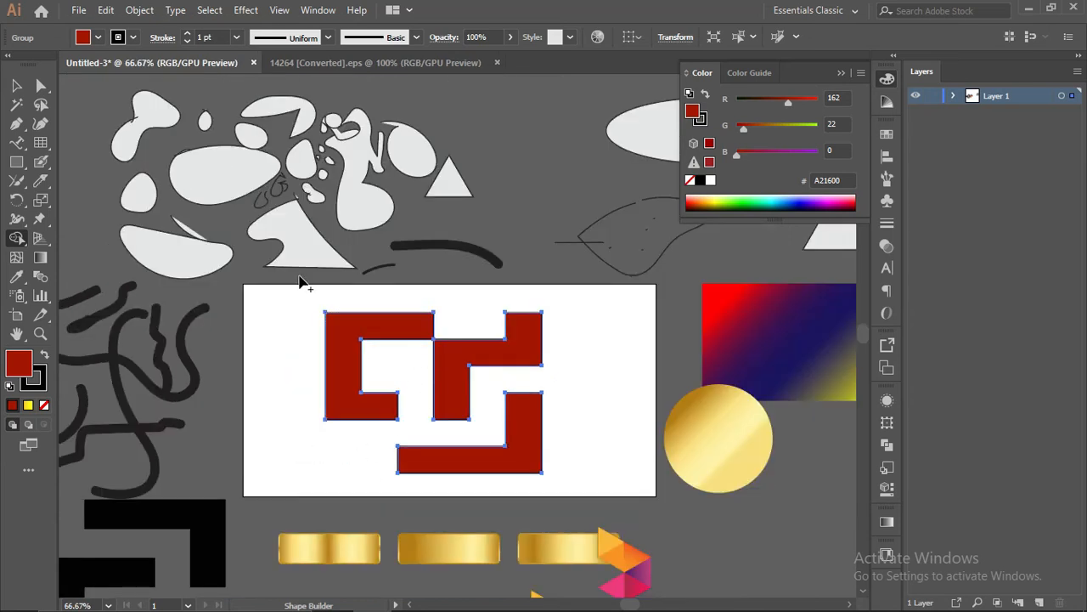
- Ungroup the red grid shapes into separate pieces and deselect them
key(v)
key(ctrl+shift+a)
click(448, 368)
key(ctrl+shift+g)
click(588, 360)
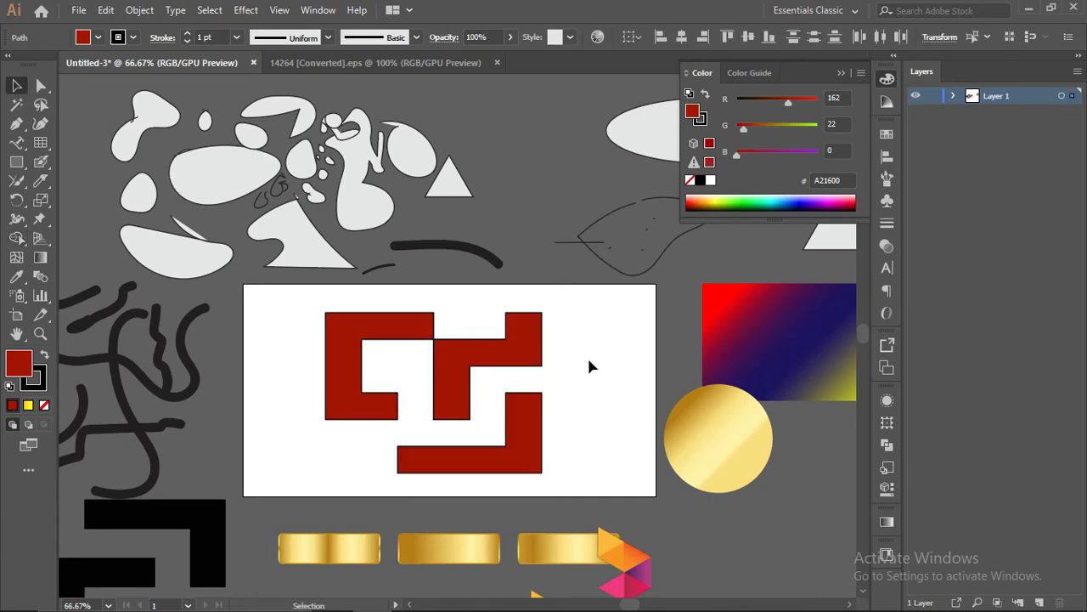
- Move the C-shaped piece up and to the right, and the L-shaped piece up below the stepped piece
drag(424, 327, 453, 314)
drag(530, 424, 530, 401)
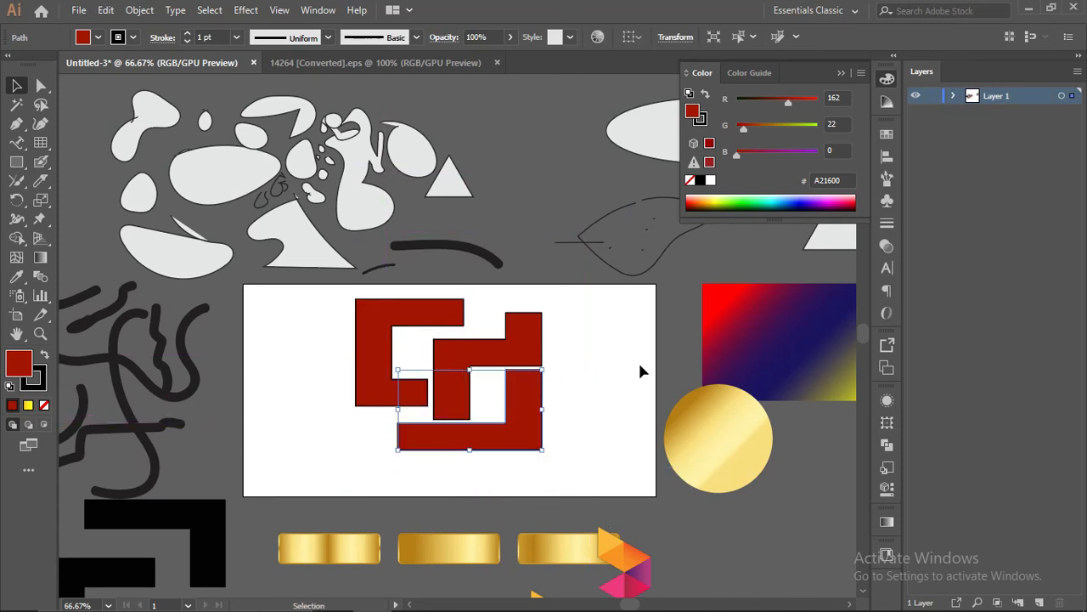
click(616, 368)
scroll(575, 369, up, 1)
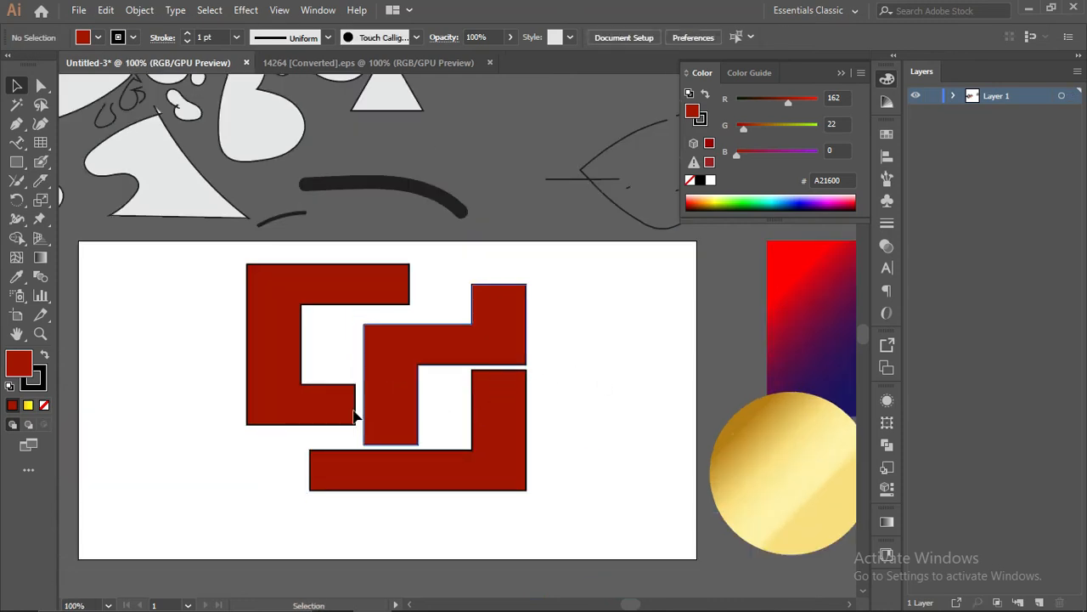
- Rotate and shrink the middle stepped piece, and fit it between the C-shaped and L-shaped pieces
click(516, 306)
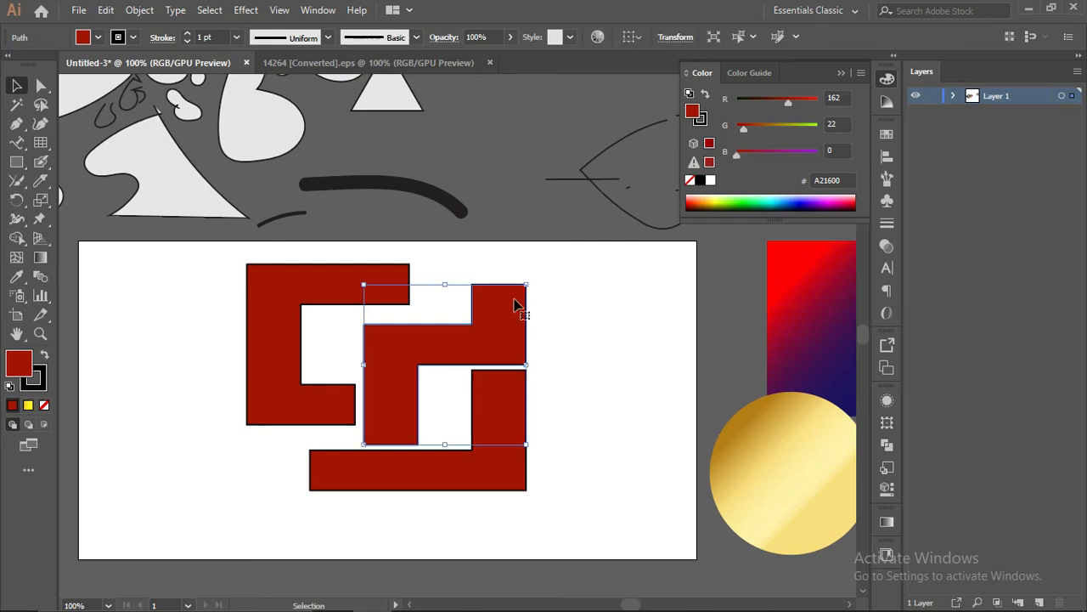
drag(530, 277, 407, 399)
mouse_move(473, 455)
mouse_down()
mouse_move(484, 425)
mouse_move(471, 438)
mouse_up()
drag(480, 323, 478, 310)
drag(429, 388, 418, 388)
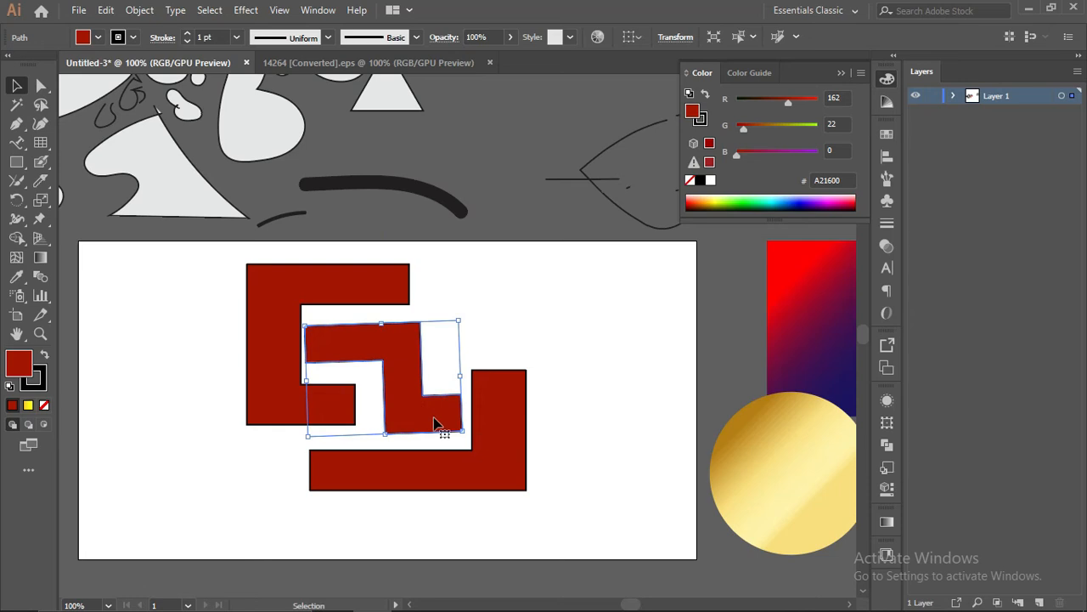
click(544, 348)
- Select all three red pieces and move them above the artboard to clear it
key(ctrl+minus)
key(ctrl+minus)
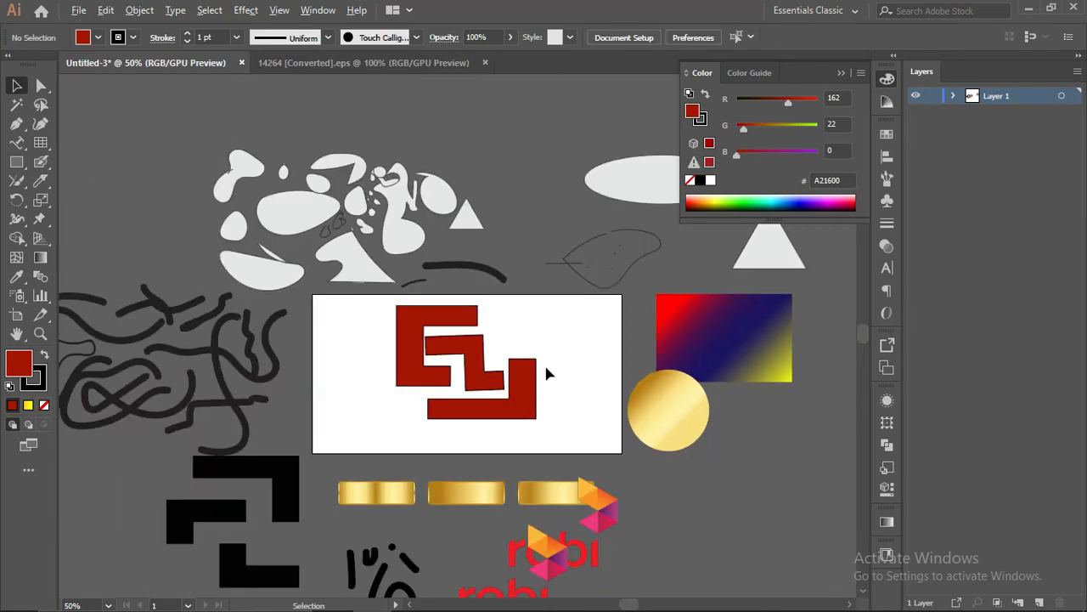
scroll(568, 383, up, 1)
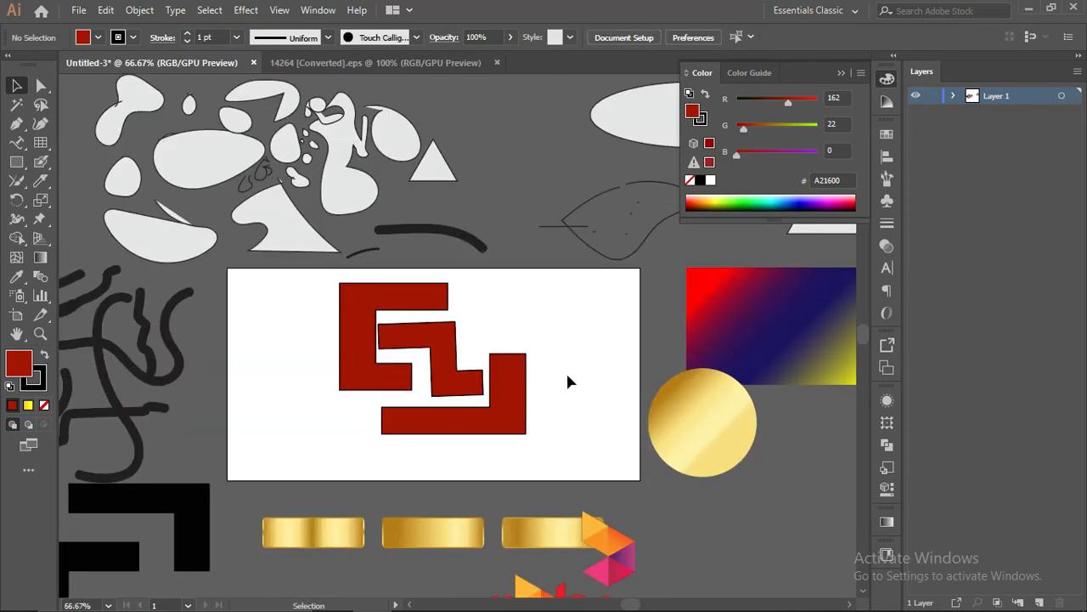
scroll(567, 383, up, 1)
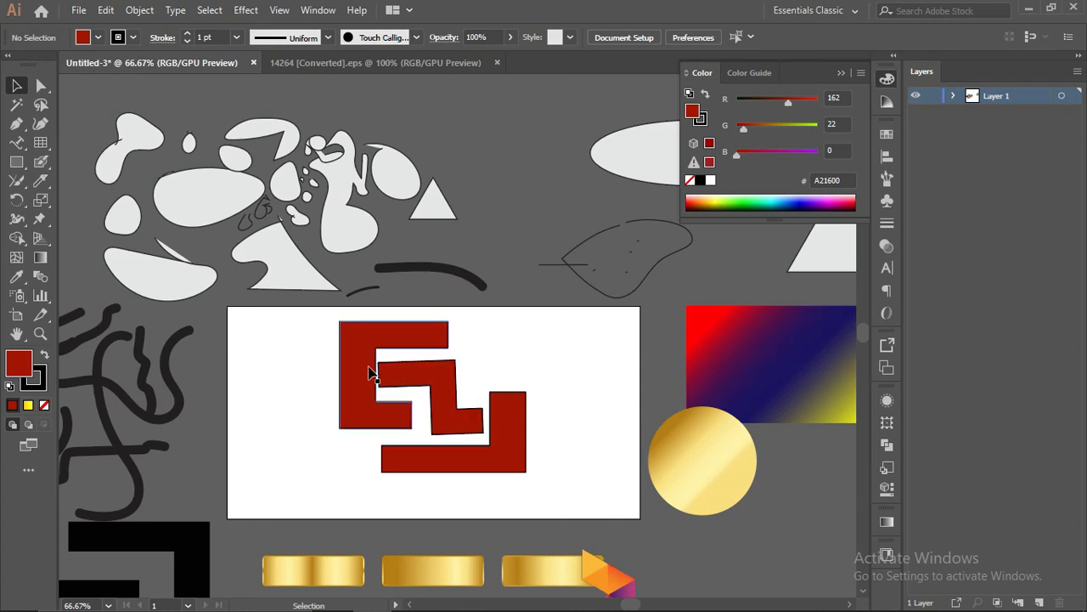
drag(291, 311, 543, 548)
scroll(499, 467, up, 1)
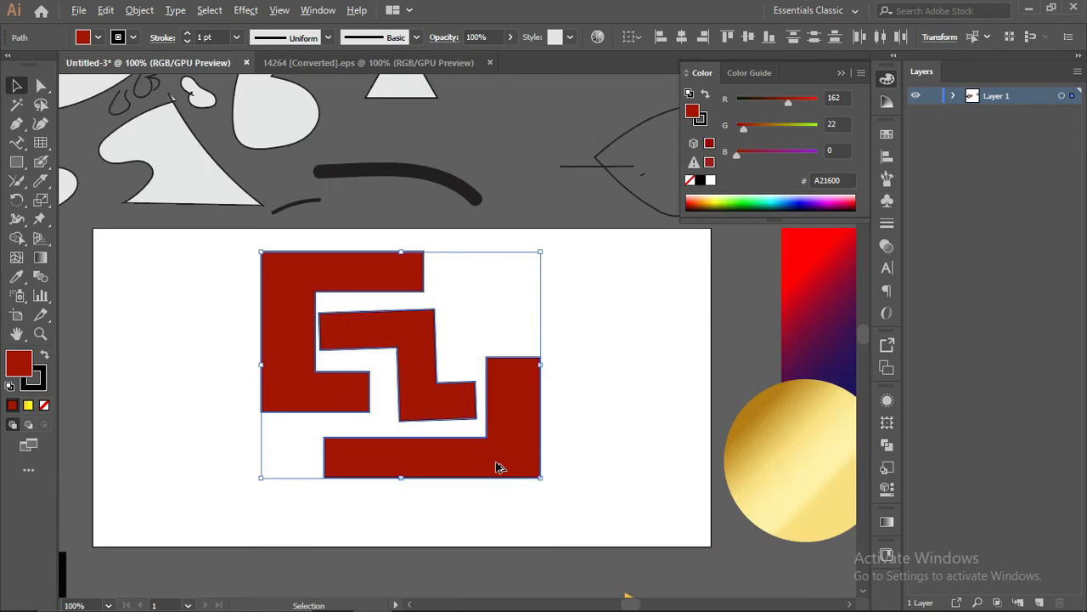
drag(493, 439, 557, 177)
click(558, 335)
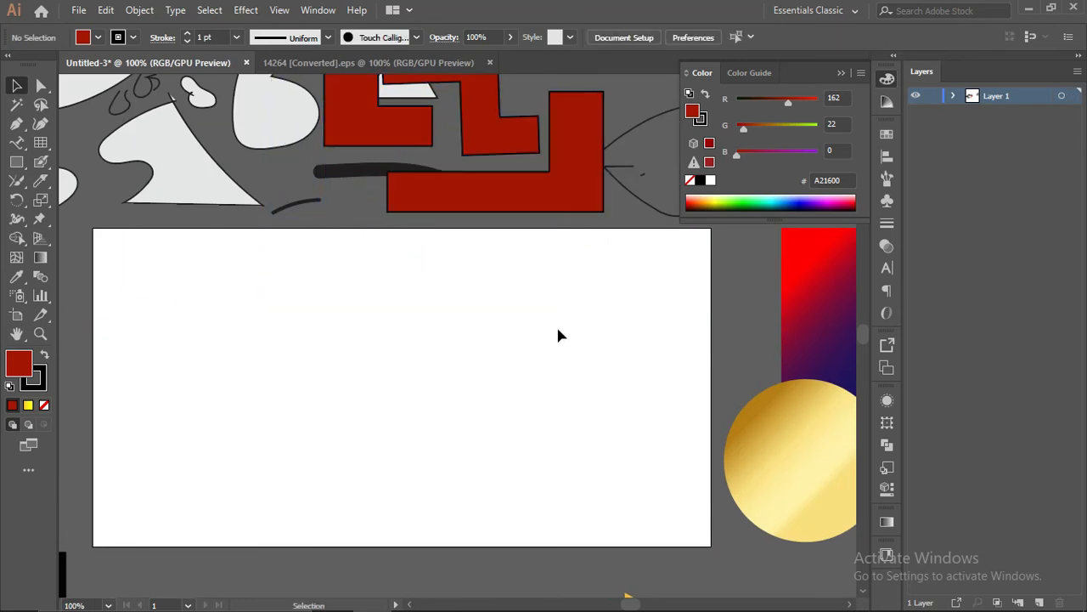
- Draw a vertical line segment down the left part of the artboard, spanning nearly its full height
click(40, 142)
click(109, 144)
drag(208, 250, 208, 532)
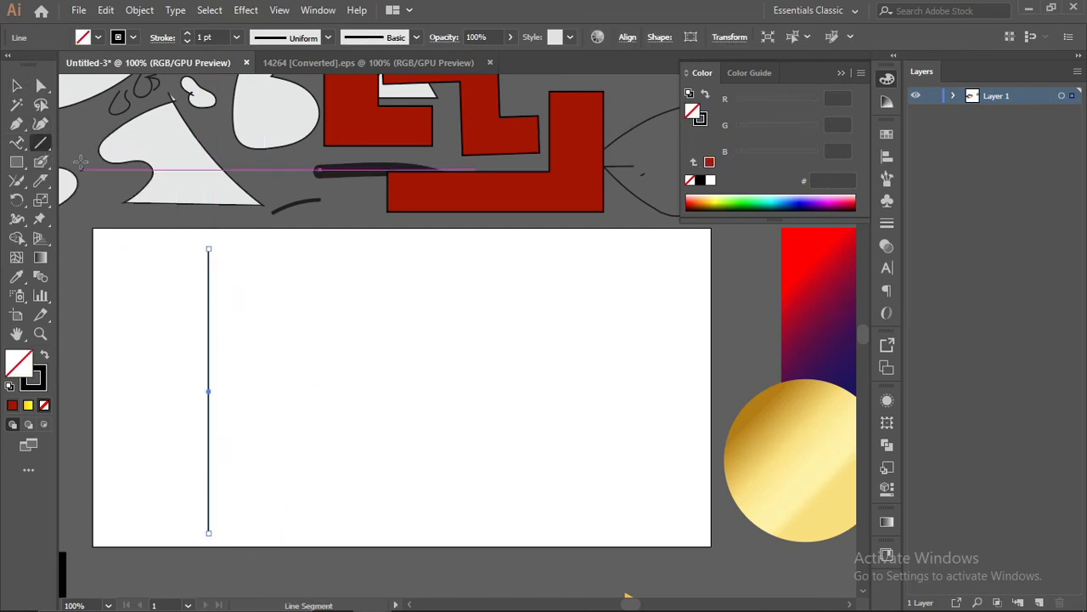
- Duplicate the line into three closely spaced vertical pairs, and cross them with three rotated diagonal pairs
click(16, 85)
drag(214, 367, 245, 367)
shift+click(208, 285)
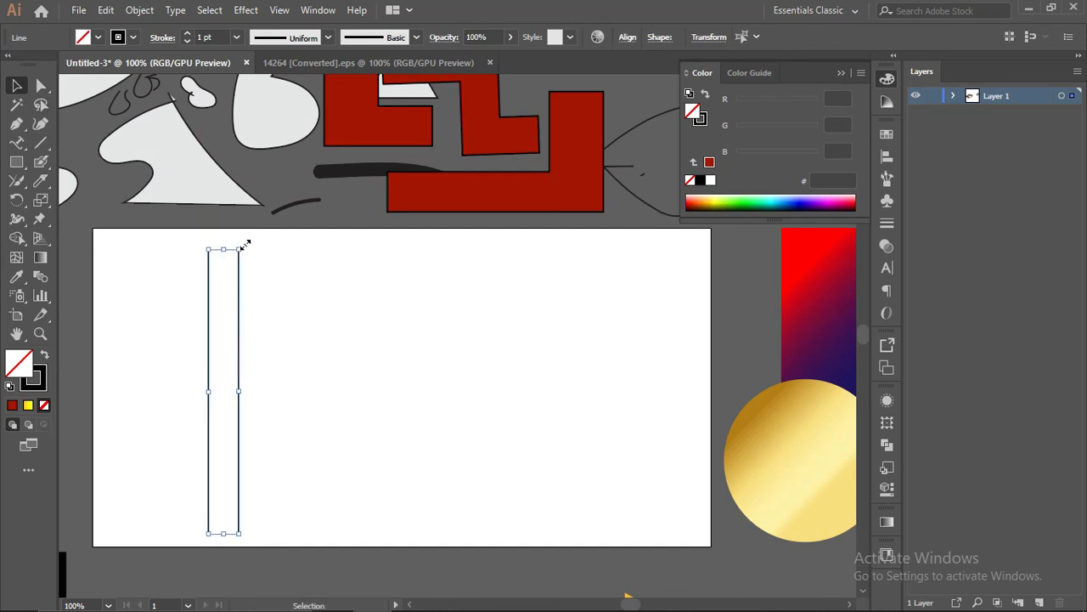
drag(241, 318, 393, 296)
drag(395, 244, 305, 295)
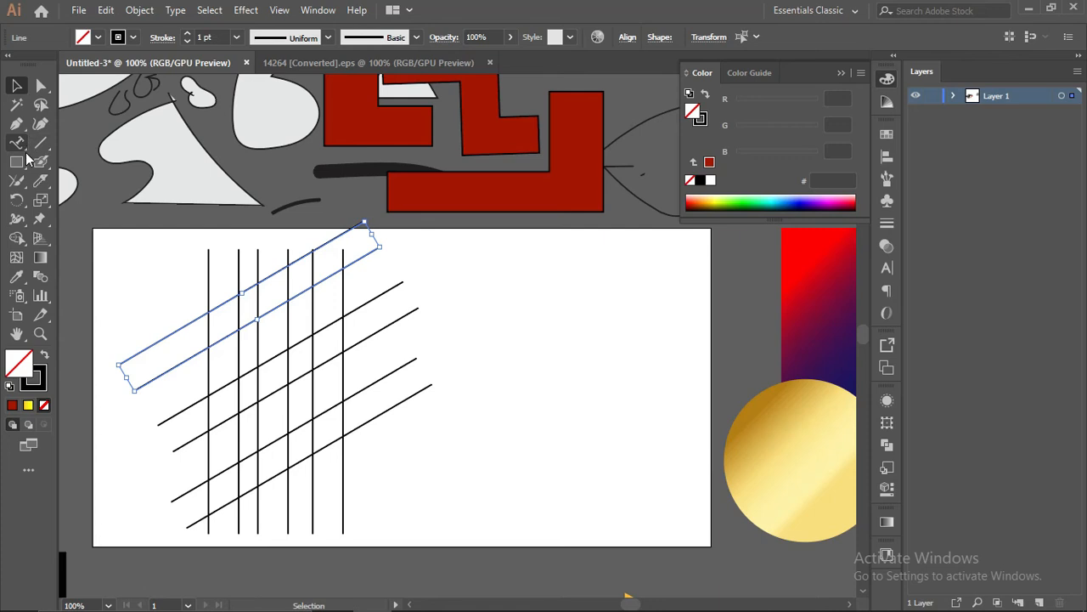
- Select all the crossing vertical and diagonal lines and activate the Shape Builder tool
click(16, 238)
click(16, 85)
drag(133, 248, 481, 538)
click(16, 238)
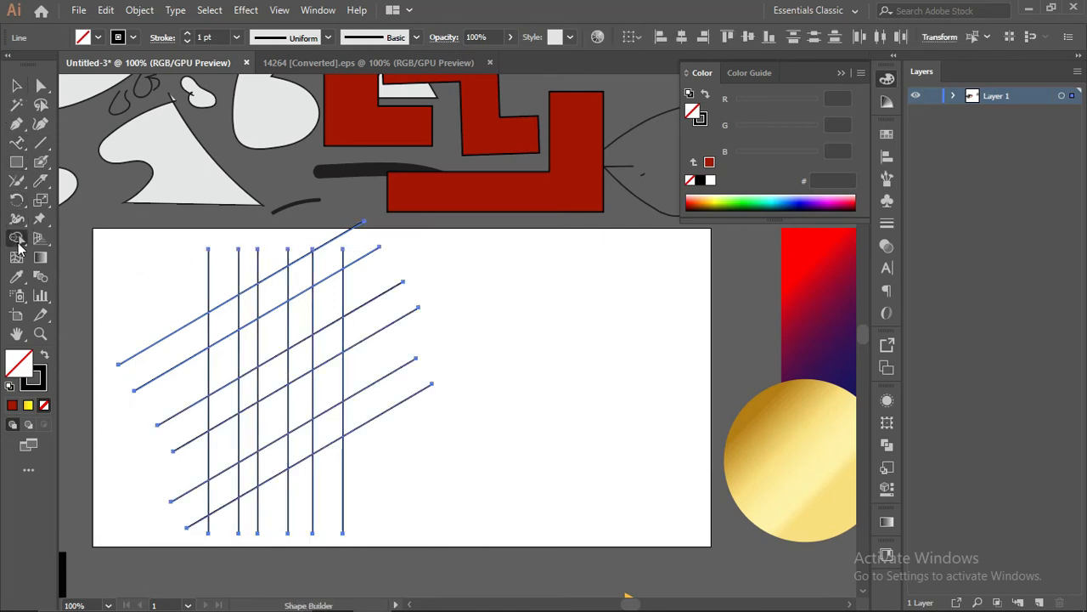
- Try merging regions between the crossing lines without a fill using Shape Builder, and undo the merges
mouse_move(257, 308)
mouse_down()
mouse_move(227, 338)
mouse_move(226, 490)
mouse_move(297, 450)
mouse_up()
mouse_move(272, 377)
mouse_down()
mouse_move(311, 355)
mouse_move(334, 364)
mouse_move(335, 400)
mouse_move(387, 379)
mouse_up()
key(ctrl+z)
key(ctrl+z)
key(ctrl+z)
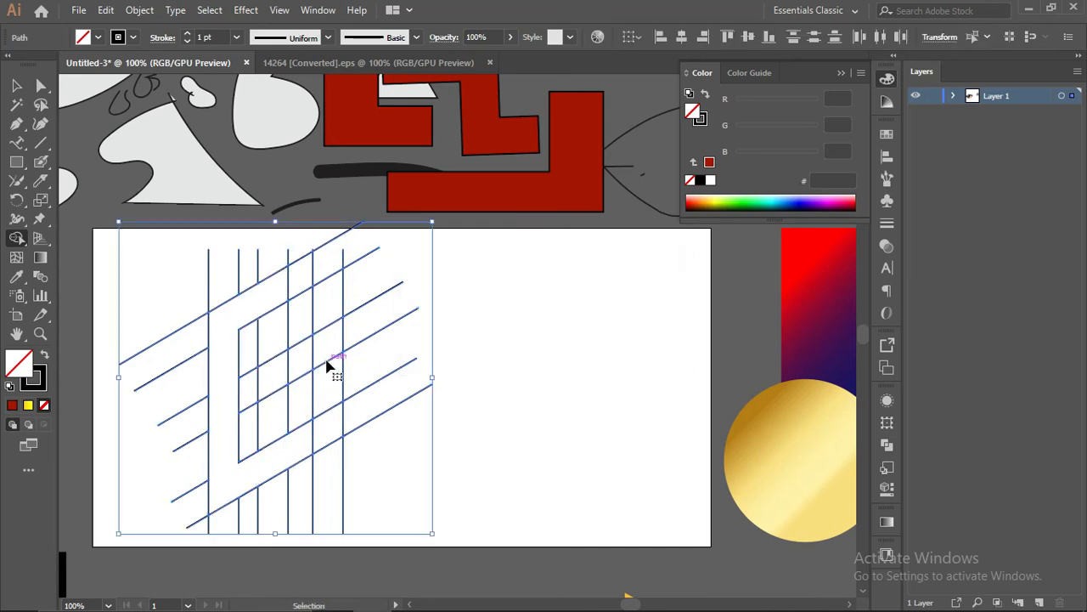
- Set the fill to red A21600 and merge regions between the lines into an angled outer bracket and an inner hook forming a G
click(710, 163)
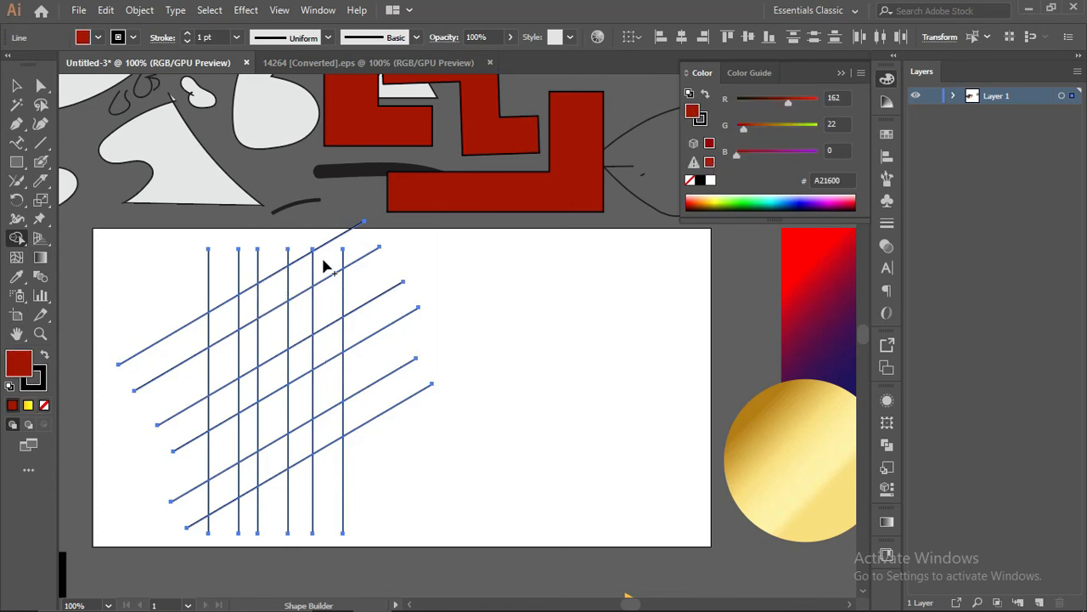
mouse_move(304, 273)
mouse_down()
mouse_move(223, 313)
mouse_move(220, 487)
mouse_move(288, 464)
mouse_up()
mouse_move(281, 376)
mouse_down()
mouse_move(331, 354)
mouse_move(336, 432)
mouse_up()
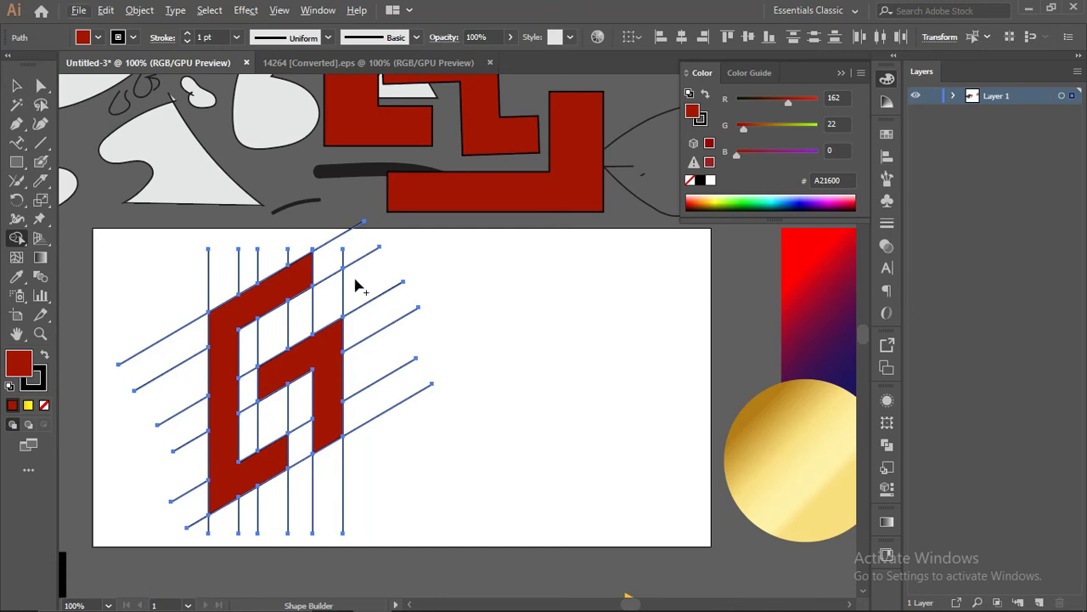
- Remove the leftover line segments and empty regions around and inside the red G with Shape Builder
mouse_move(409, 439)
mouse_down()
mouse_move(381, 313)
mouse_move(341, 224)
mouse_move(338, 292)
mouse_up()
mouse_move(326, 244)
mouse_down()
mouse_move(351, 249)
mouse_move(364, 268)
mouse_up()
drag(369, 275, 415, 466)
mouse_move(330, 306)
mouse_down()
mouse_move(257, 340)
mouse_move(244, 383)
mouse_move(262, 418)
mouse_move(296, 411)
mouse_move(300, 468)
mouse_up()
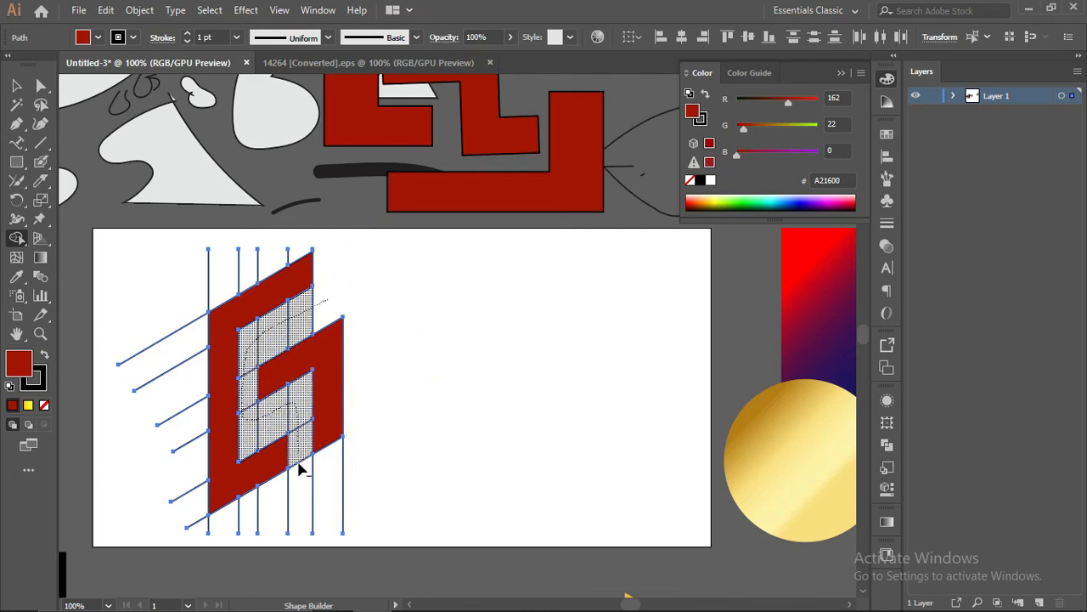
mouse_move(308, 513)
mouse_down()
mouse_move(353, 486)
mouse_move(195, 540)
mouse_up()
drag(164, 265, 199, 539)
drag(240, 282, 297, 259)
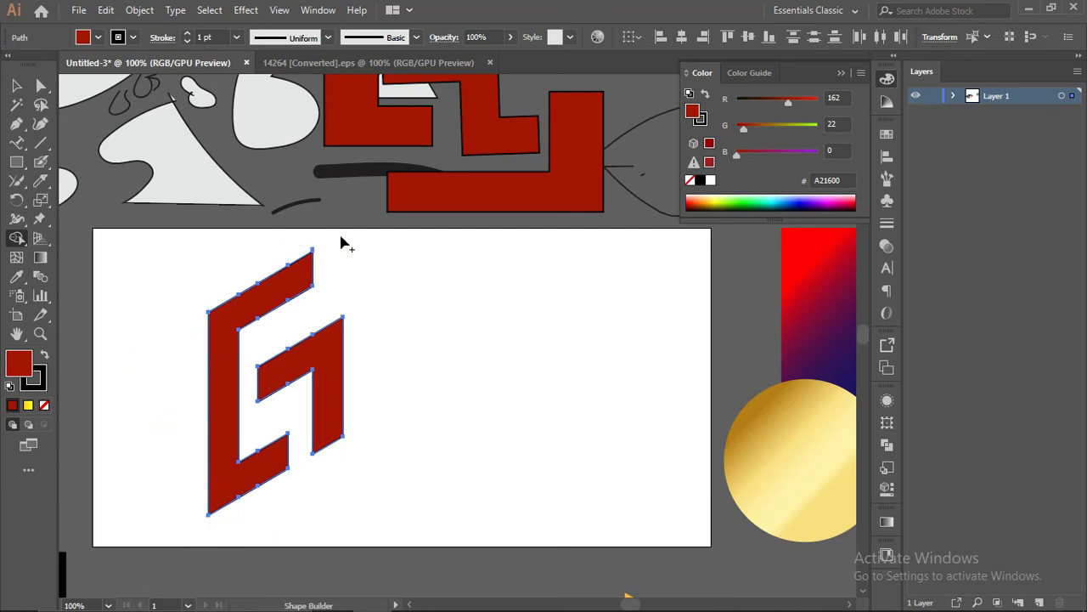
- Select both pieces of the red G, move them to the centre of the artboard and deselect them
key(v)
click(408, 352)
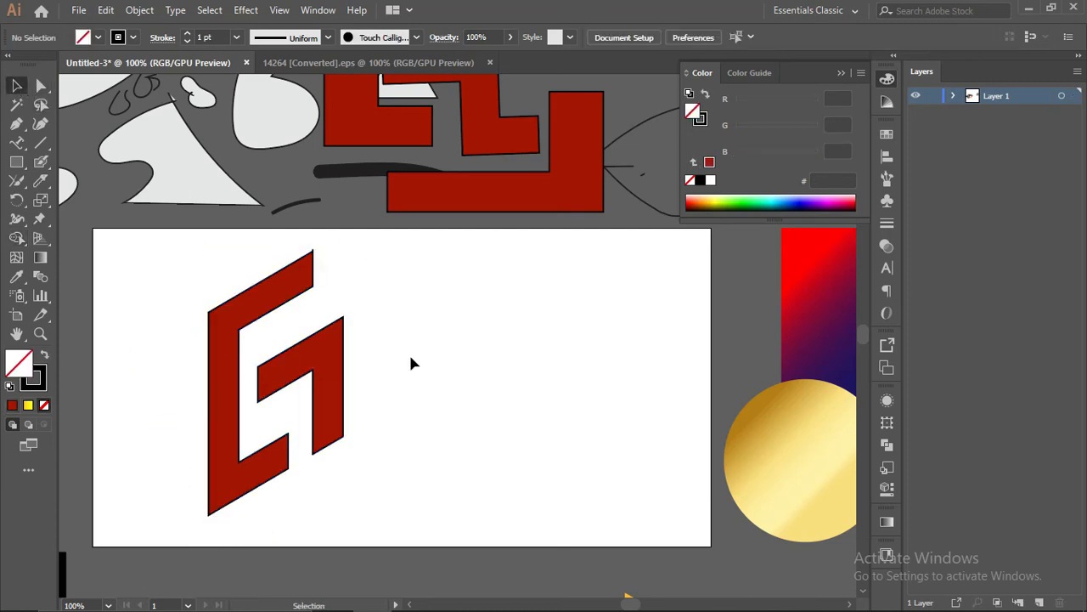
drag(201, 270, 452, 366)
click(526, 363)
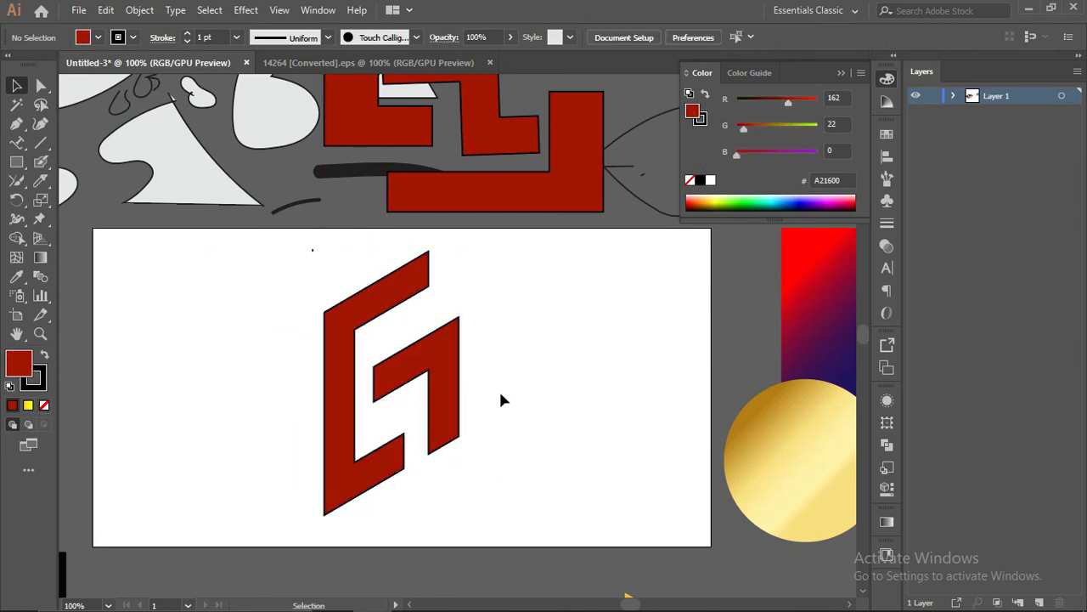
scroll(500, 393, down, 1)
scroll(499, 393, up, 1)
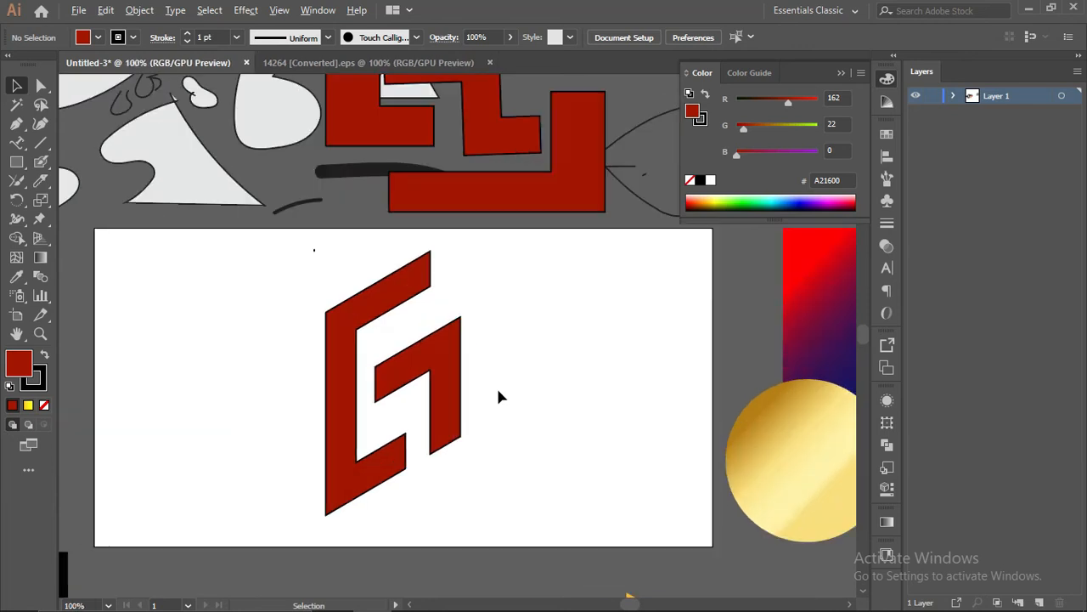
scroll(373, 416, up, 1)
scroll(374, 416, down, 1)
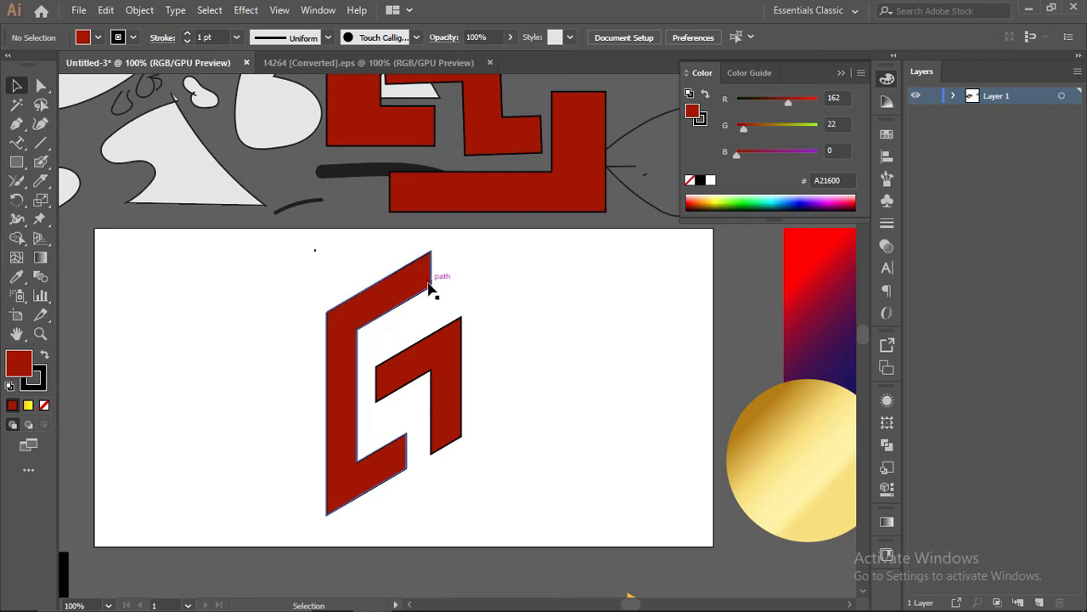
- Move both pieces of the red G to the left edge of the artboard and deselect them
drag(427, 377, 195, 315)
click(422, 352)
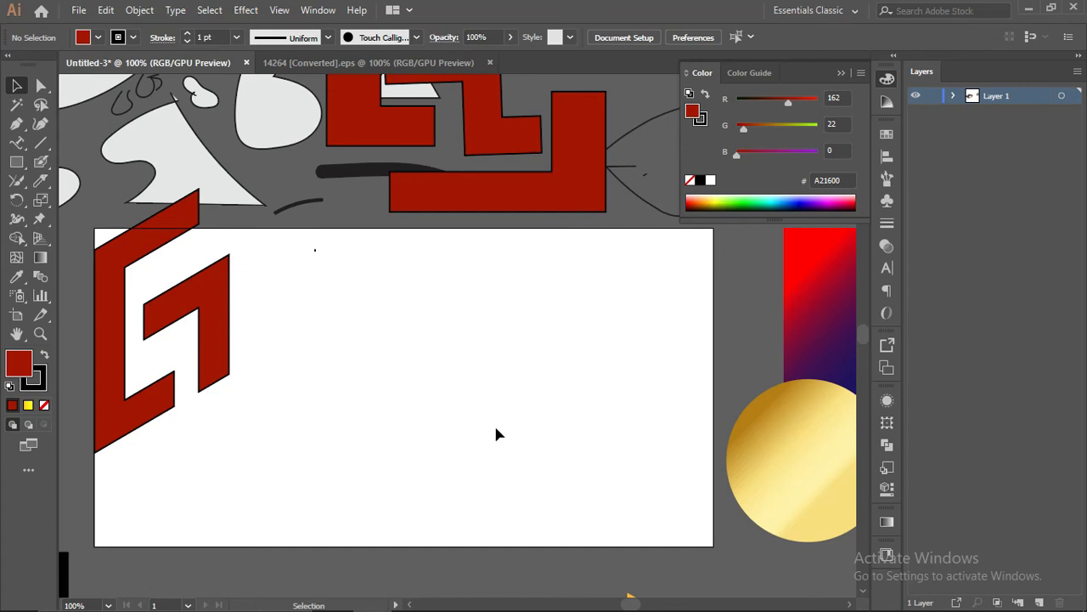
- Draw a green 1AE700 square on the artboard and a near-black 170005 rectangle overlapping its upper-right corner
mouse_move(16, 238)
mouse_down()
mouse_move(64, 241)
mouse_move(17, 241)
mouse_move(119, 270)
mouse_move(16, 163)
mouse_up()
drag(16, 163, 77, 168)
drag(284, 351, 404, 476)
click(741, 200)
drag(350, 316, 471, 403)
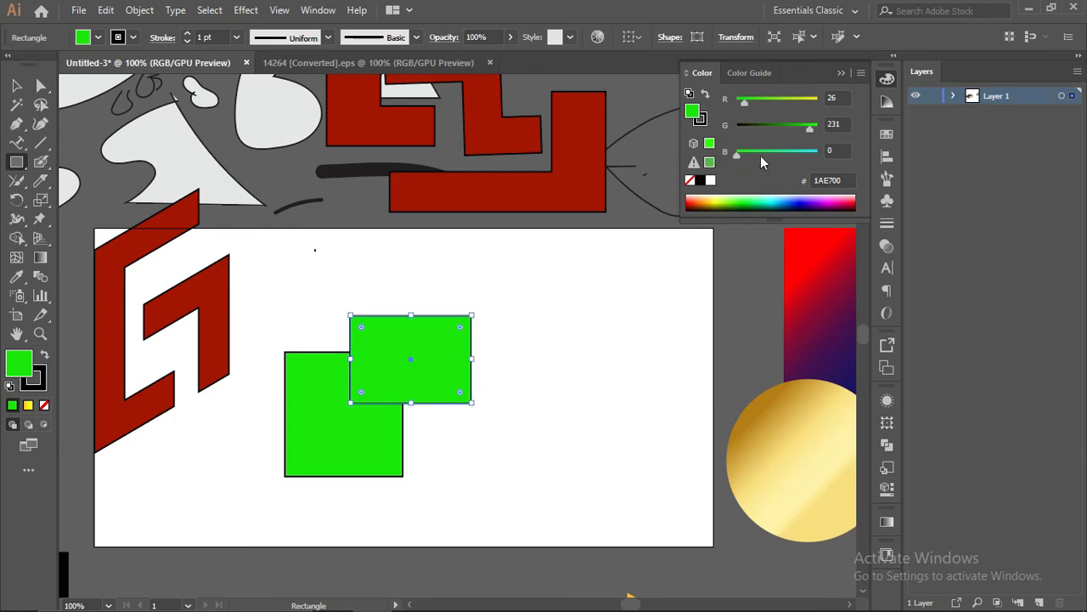
click(846, 194)
- Draw a blue 4000D0 rectangle overlapping the dark one and a pink FF17EE square over the green square's lower-left corner
drag(522, 348, 384, 438)
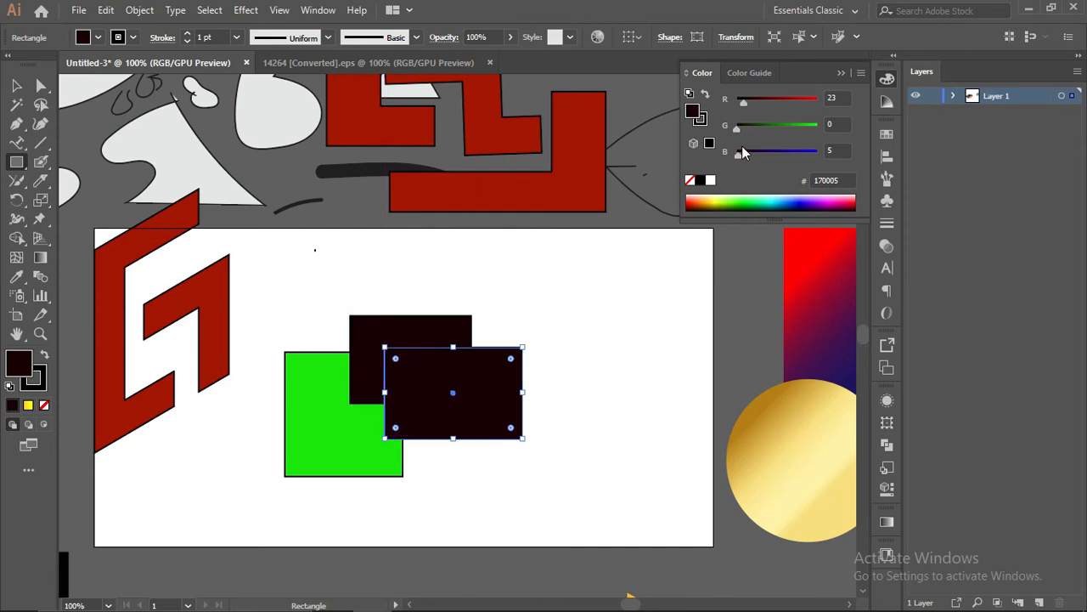
drag(732, 209, 723, 219)
click(783, 200)
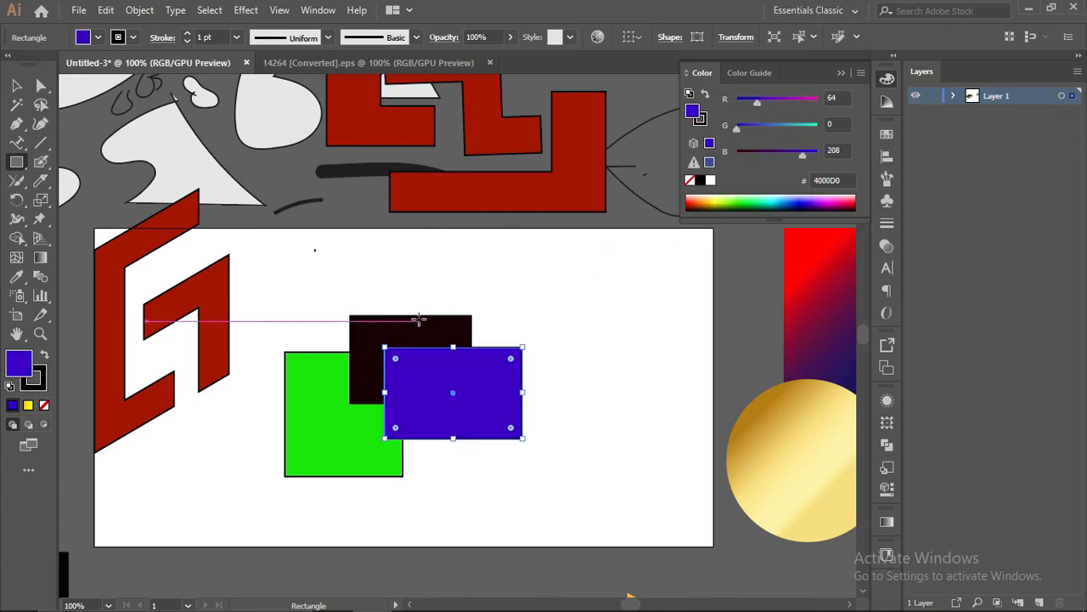
mouse_move(243, 428)
mouse_down()
mouse_move(308, 476)
mouse_move(347, 532)
mouse_up()
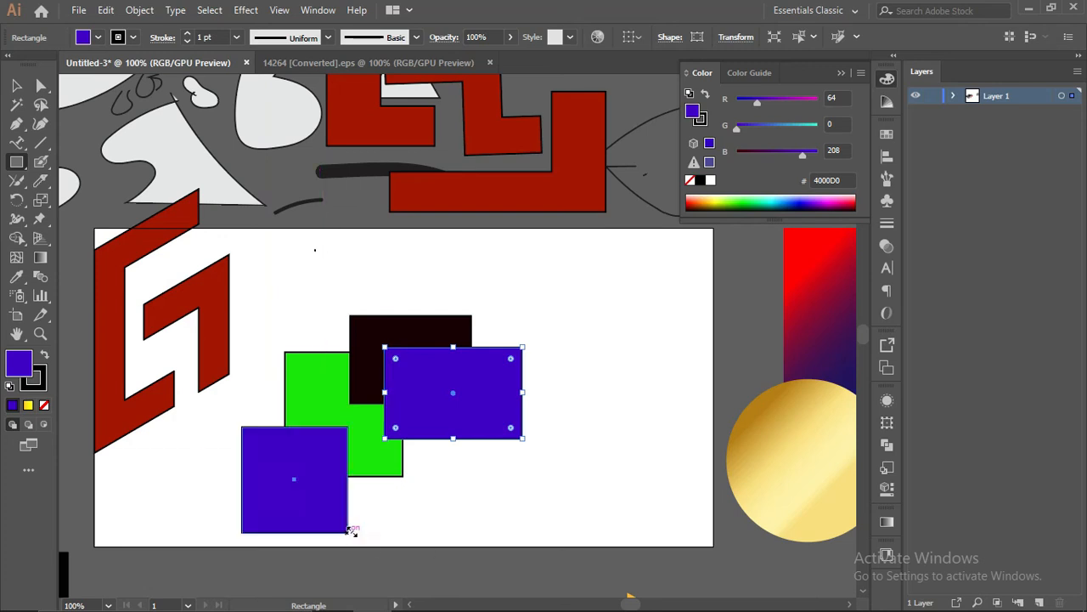
click(843, 197)
key(v)
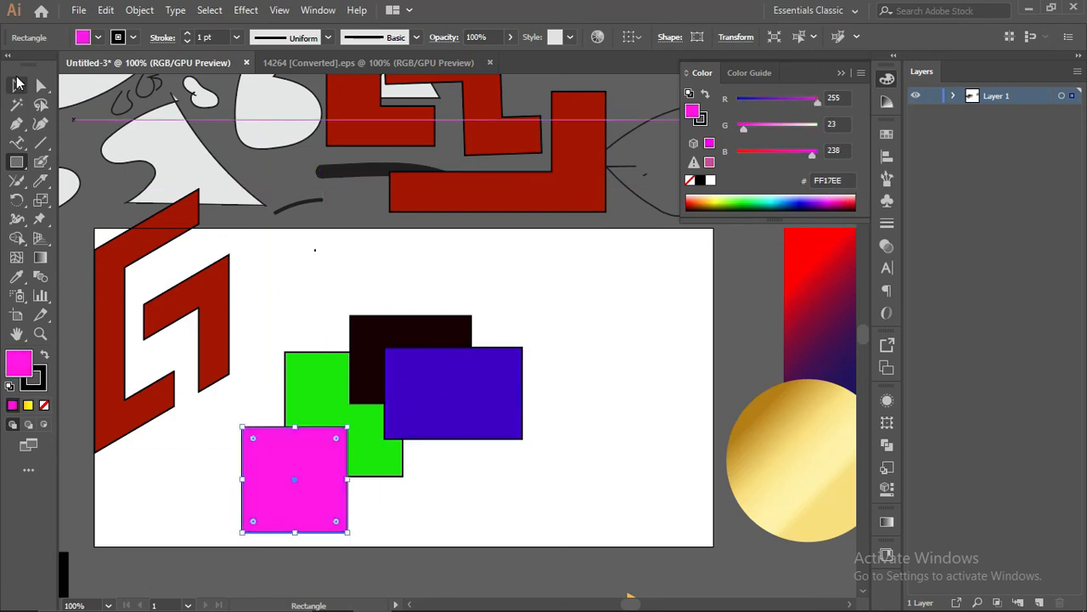
- Select the four overlapping rectangles, split them with Pathfinder Divide and deselect them
drag(565, 293, 286, 539)
click(886, 444)
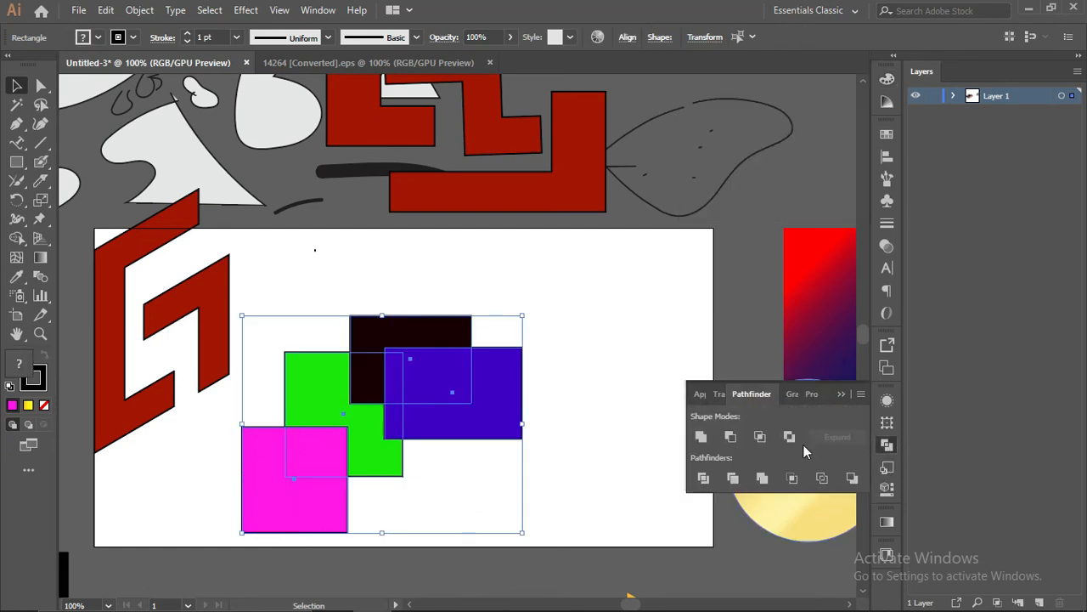
click(703, 478)
click(571, 377)
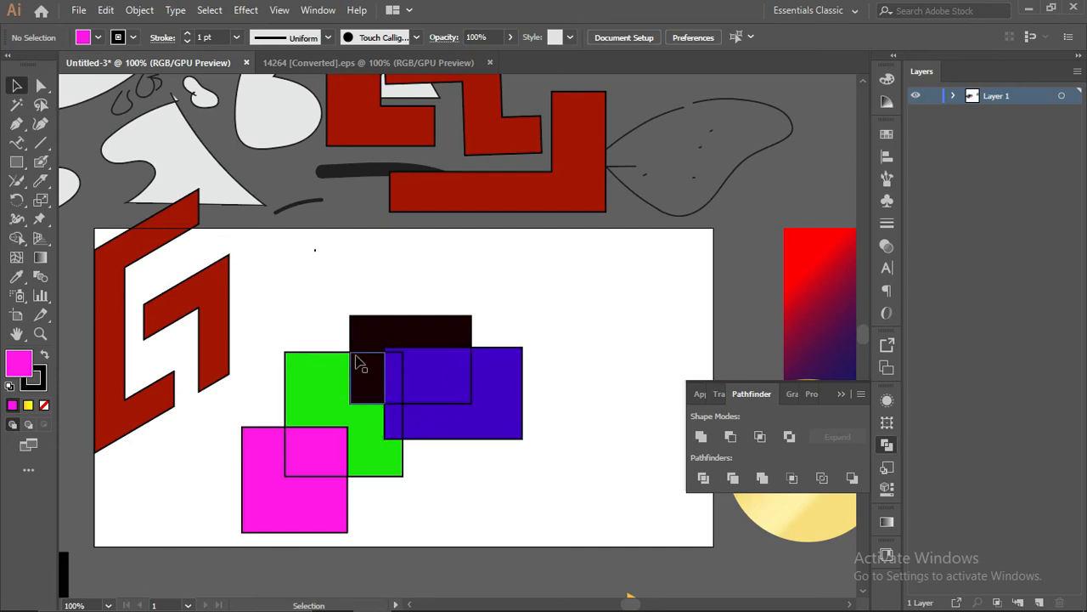
click(594, 370)
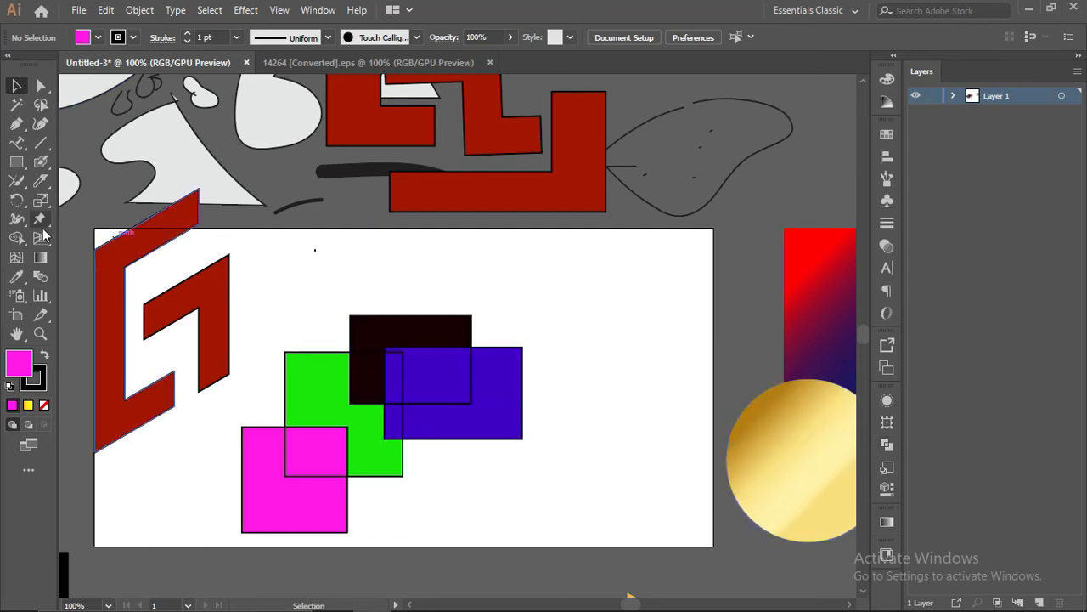
- Turn the divided shapes into a Live Paint group and fill the upper dark region and the two large blue regions with pink
drag(576, 488, 519, 524)
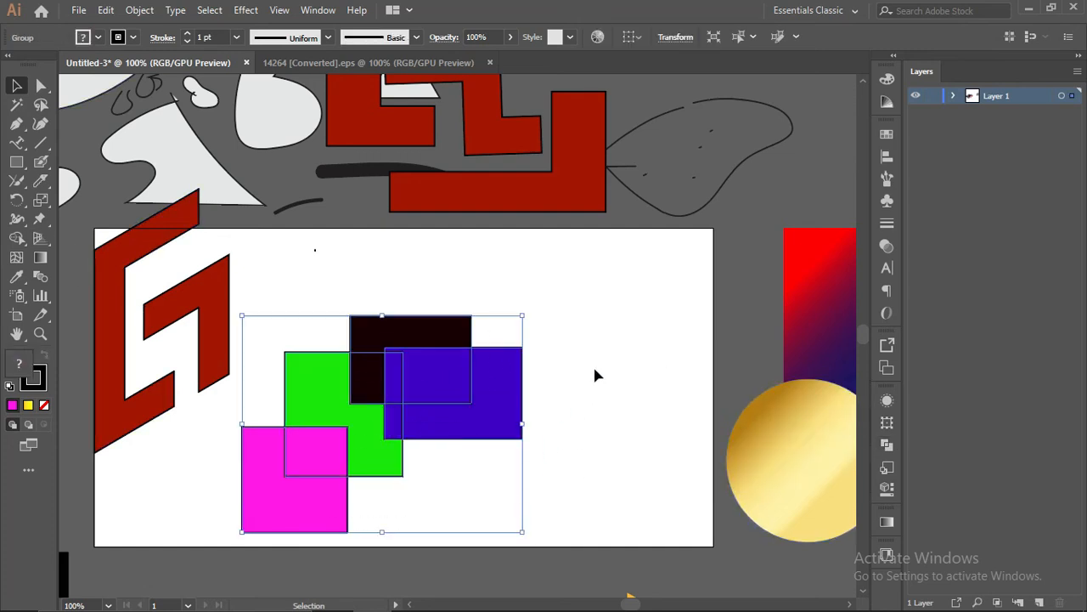
click(18, 241)
click(51, 257)
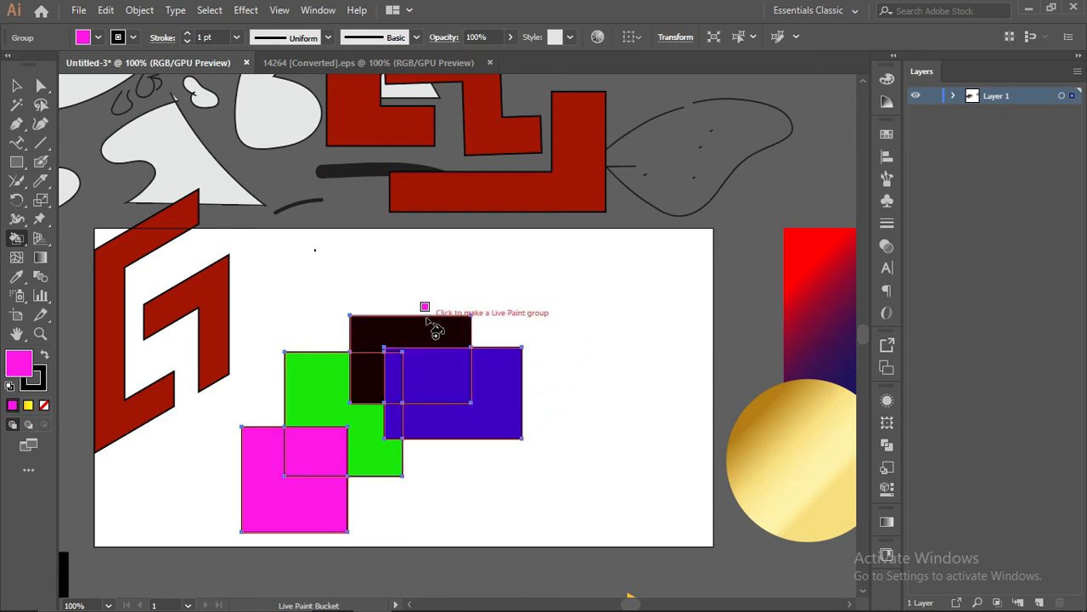
click(887, 134)
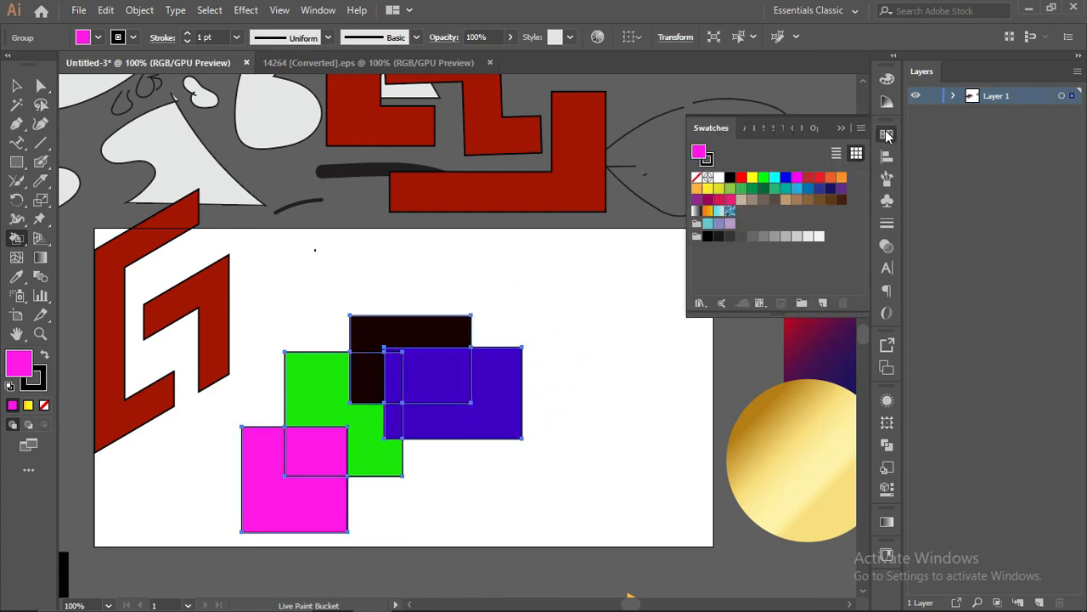
click(402, 323)
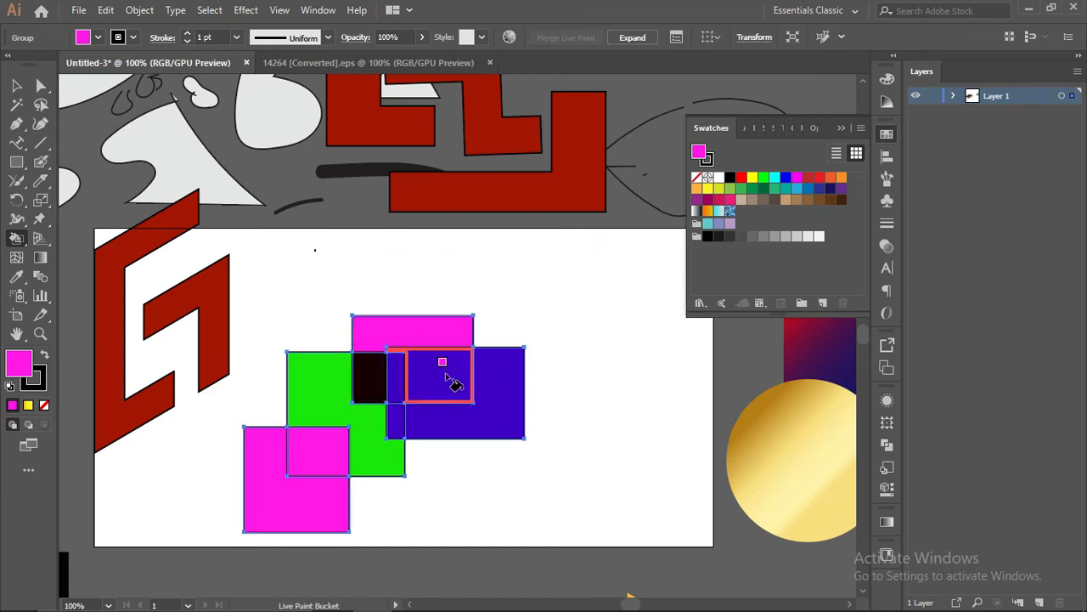
click(451, 372)
click(507, 391)
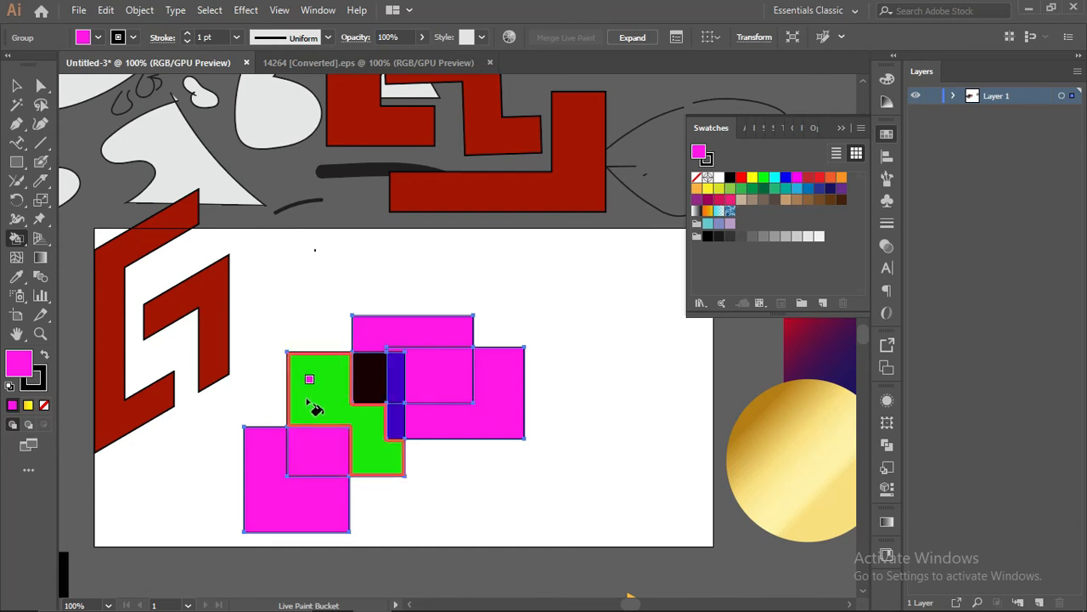
- Cycle the Live Paint Bucket from the red swatch to yellow-green and paint both large regions of the right-hand rectangle
click(741, 176)
key(Right)
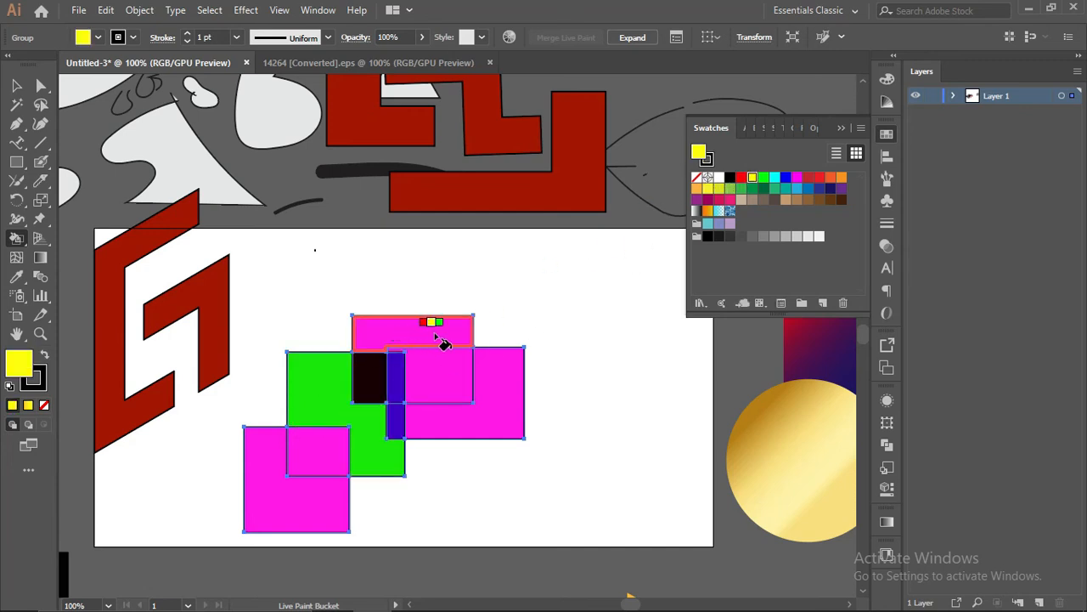
key(Right)
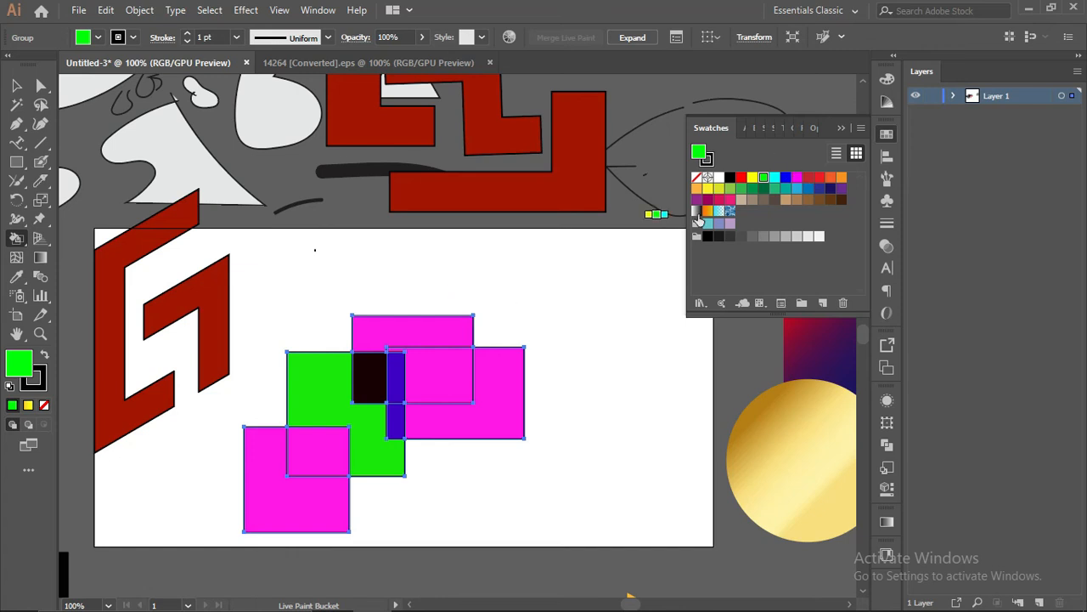
key(Right)
key(Right)
key(Right)
key(Right)
key(Right)
key(Right)
key(Right)
key(Right)
key(Right)
key(Right)
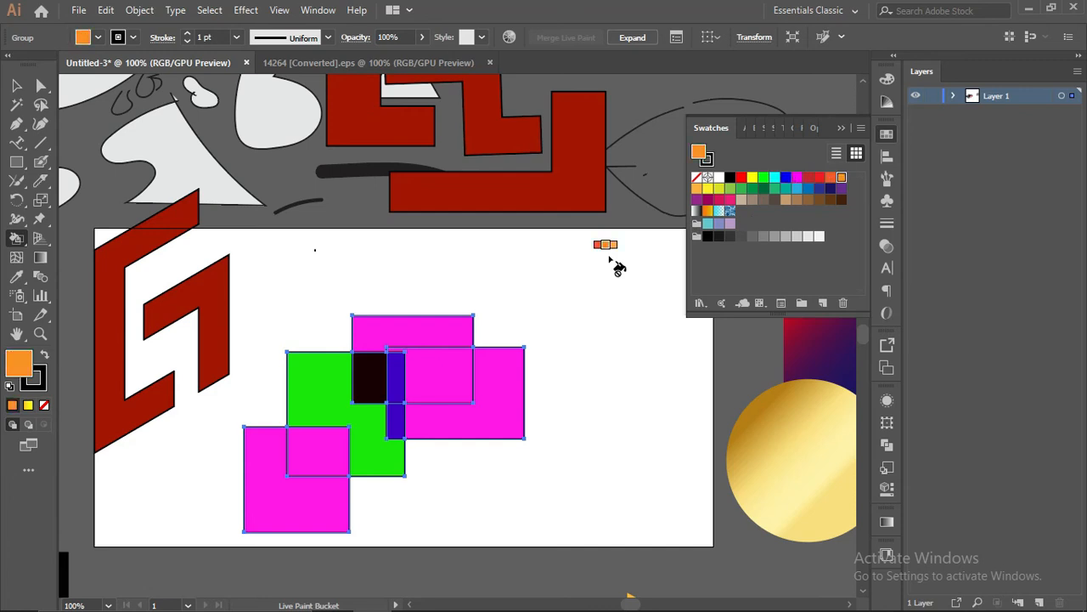
click(466, 372)
click(520, 382)
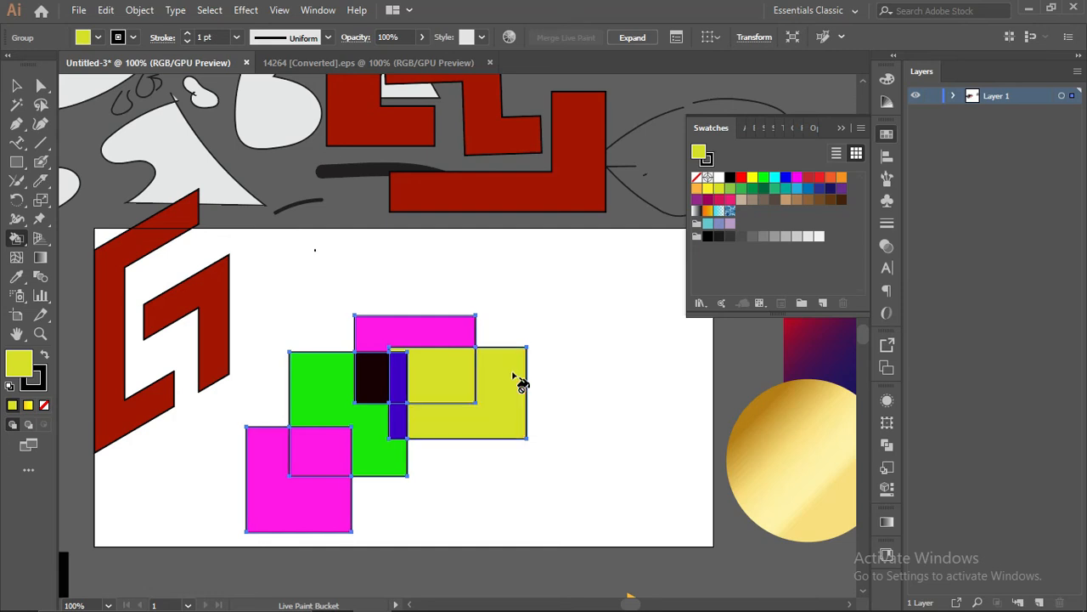
- Paint the bright green region medium green and its overlap with the pink square dark navy using Live Paint
key(Right)
key(Right)
click(383, 425)
key(Right)
key(Right)
key(Right)
key(Right)
key(Right)
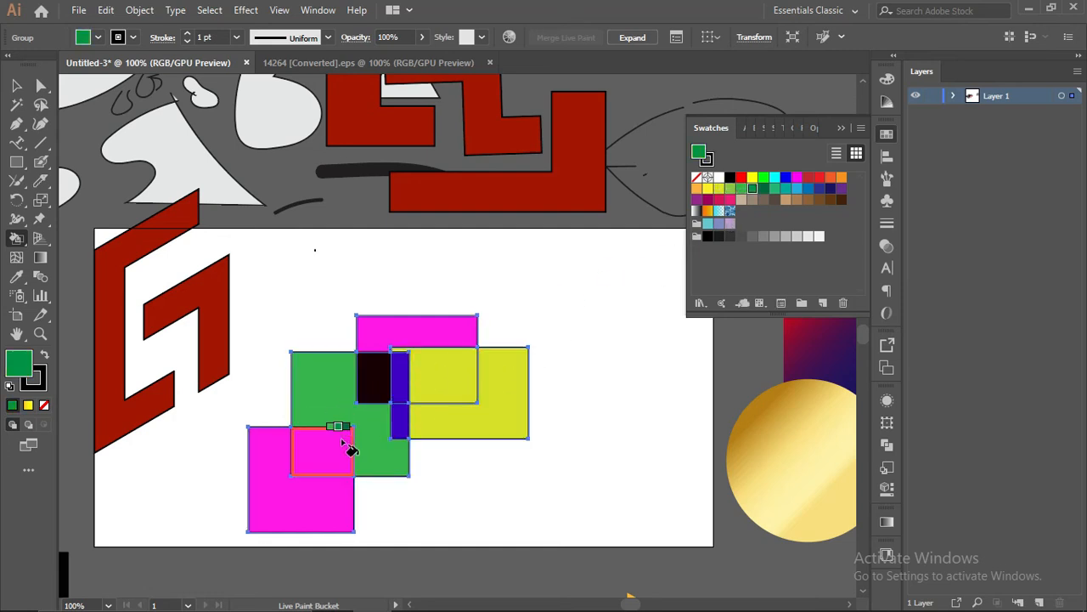
key(Right)
key(Right)
key(Right)
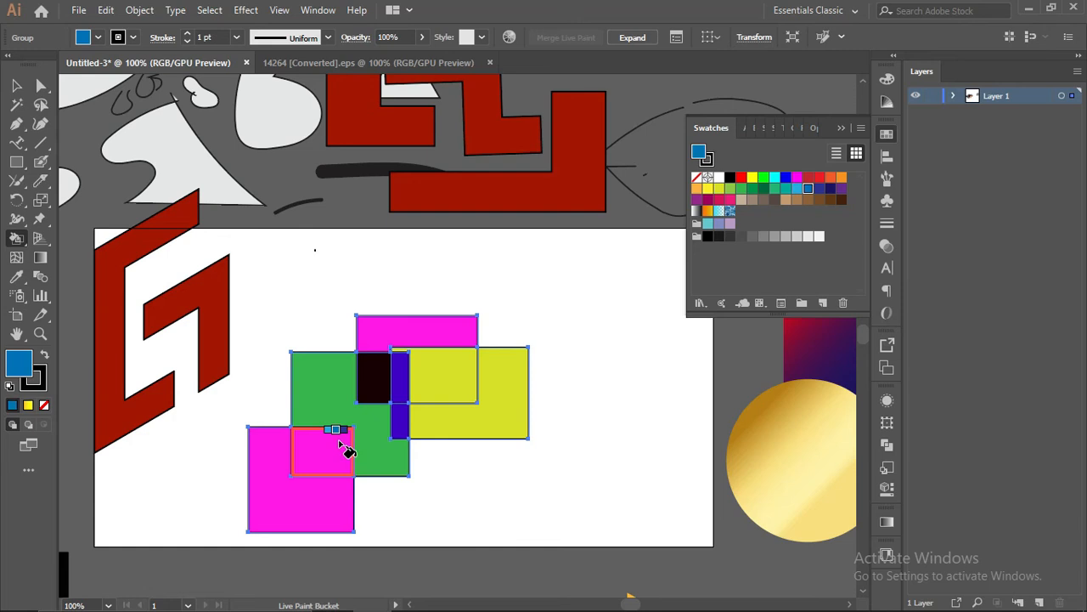
click(342, 445)
- Paint the uppermost pink region reddish purple and the lower-left pink region dark grey-brown with neighbouring swatches
key(Right)
key(Right)
key(Right)
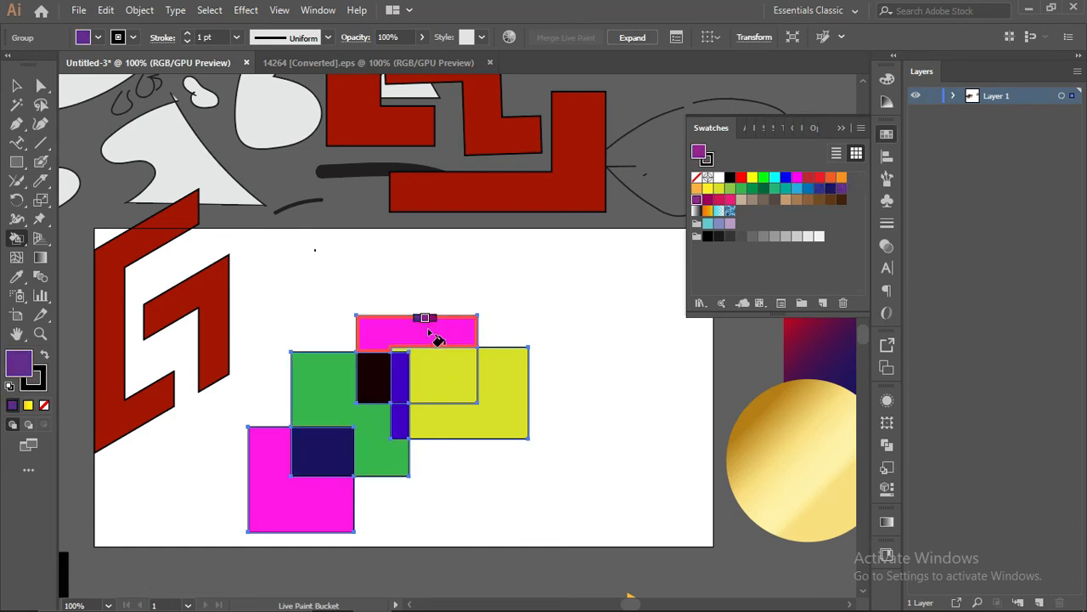
click(430, 334)
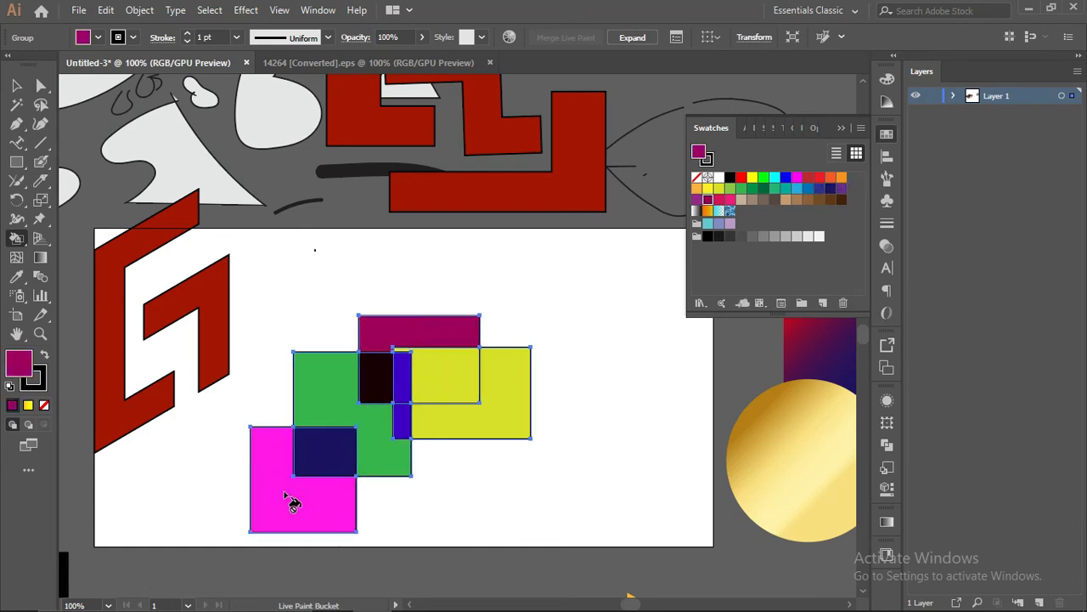
key(Right)
key(Right)
key(Right)
key(Right)
key(Right)
key(Right)
click(291, 501)
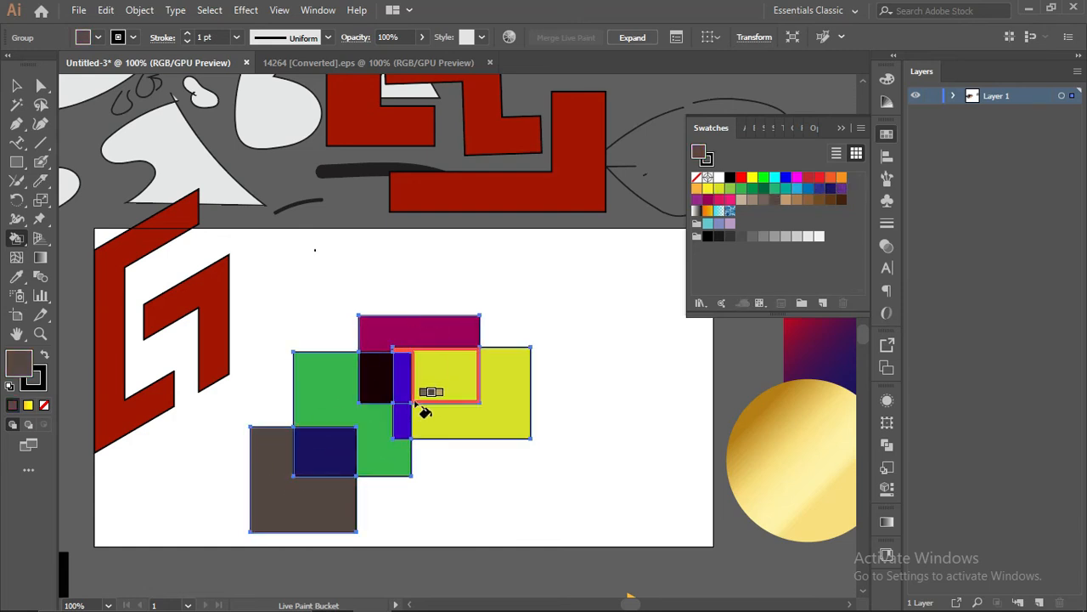
- Paint the navy overlap dark brown and fill the medium green region with the blue floral pattern swatch
key(Right)
key(Right)
key(Right)
key(Right)
key(Right)
key(Right)
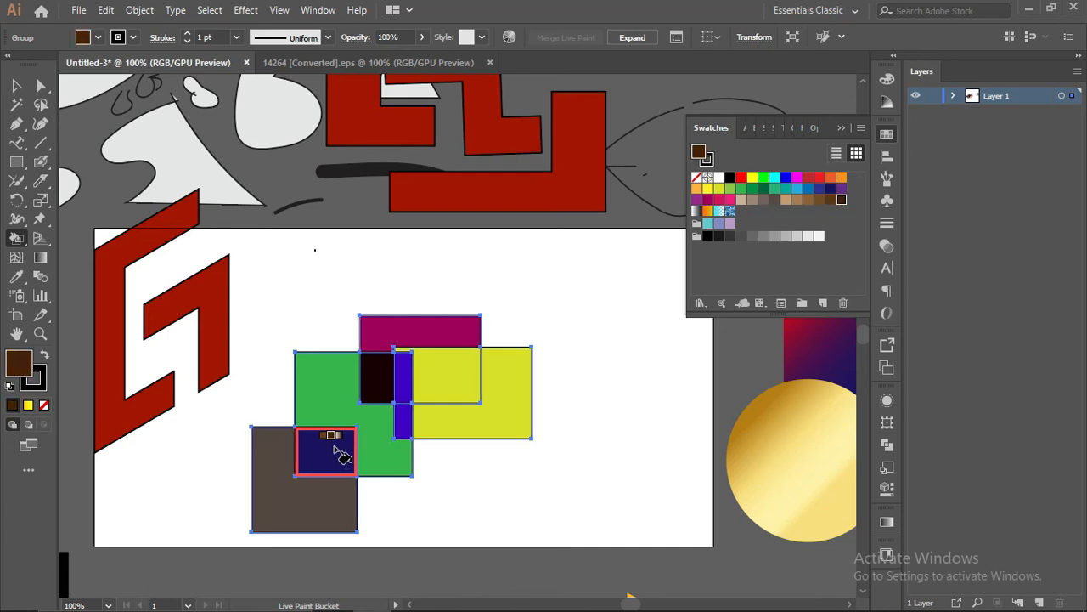
click(340, 454)
key(Right)
key(Right)
key(Right)
key(Right)
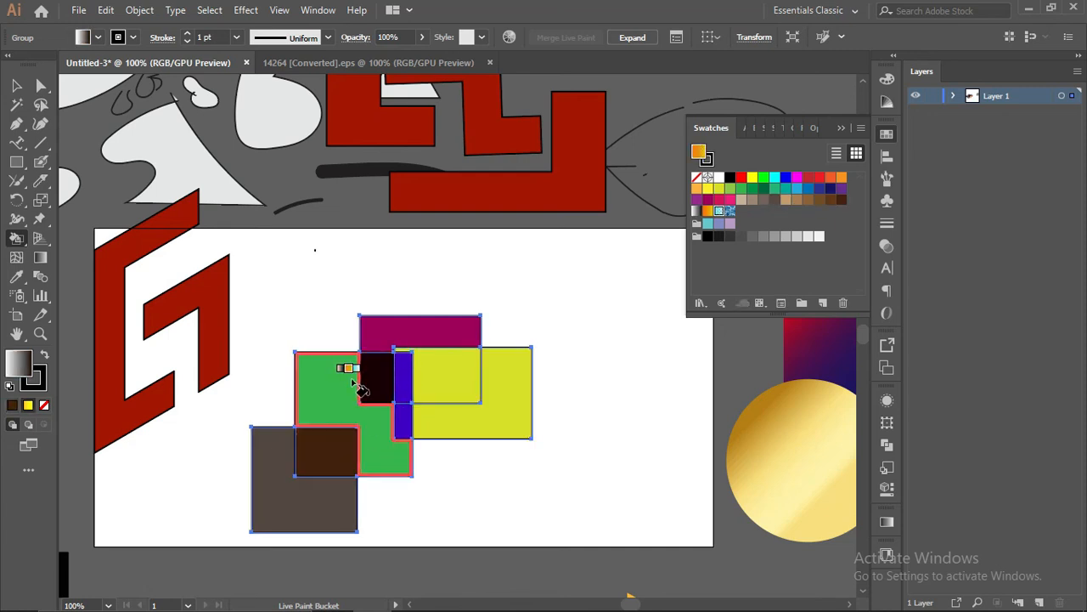
click(358, 384)
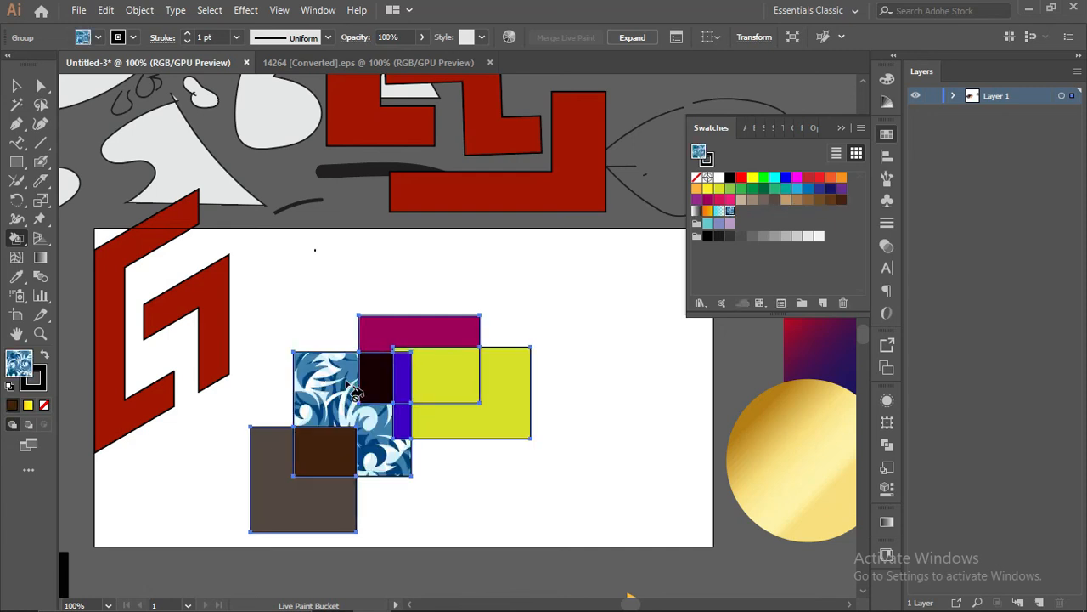
- Paint the uppermost region of the Live Paint group bright red and deselect the group
key(d)
key(Right)
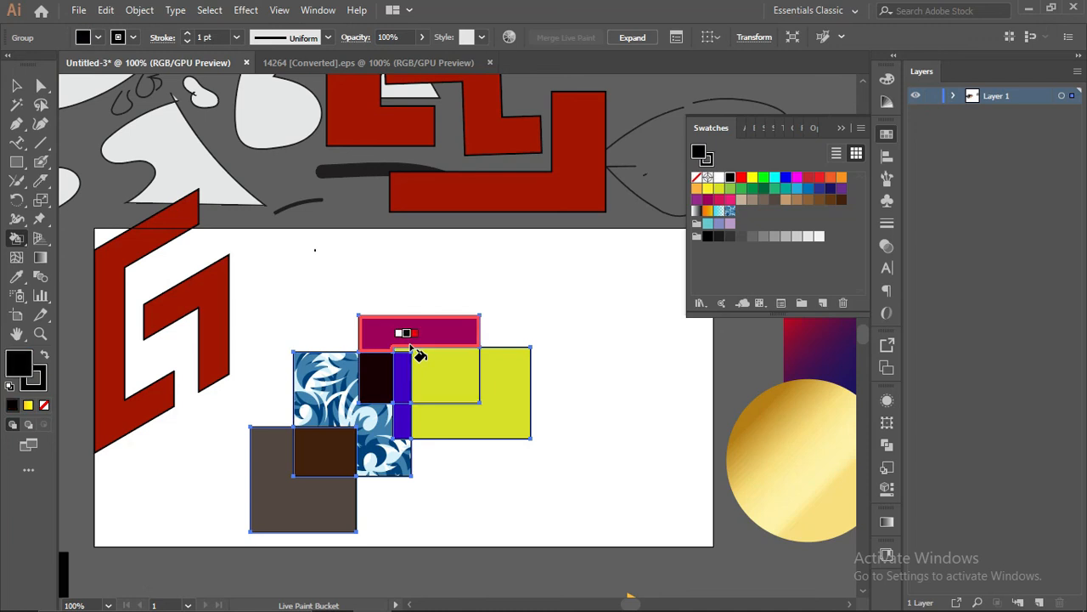
key(Right)
click(411, 346)
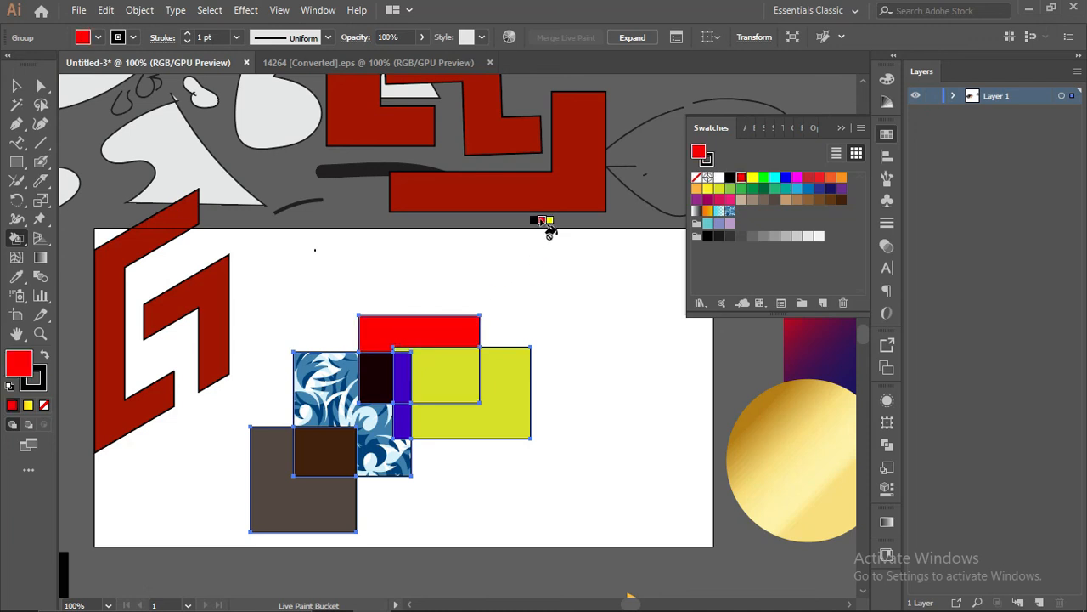
click(16, 85)
click(583, 296)
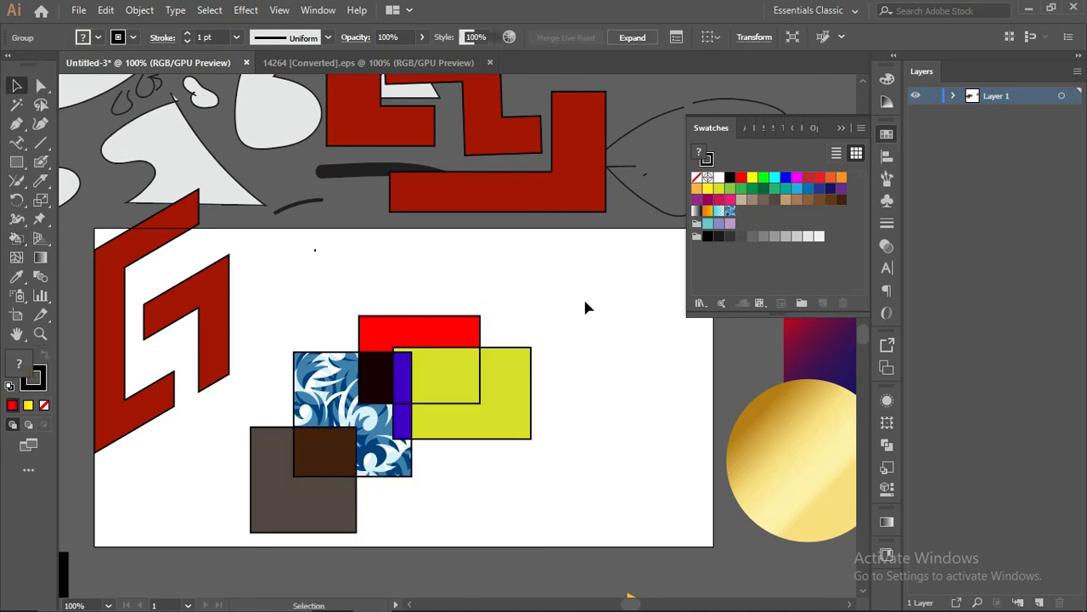
- Move the Live Paint group off the artboard to the empty area at its lower right
drag(422, 405, 584, 374)
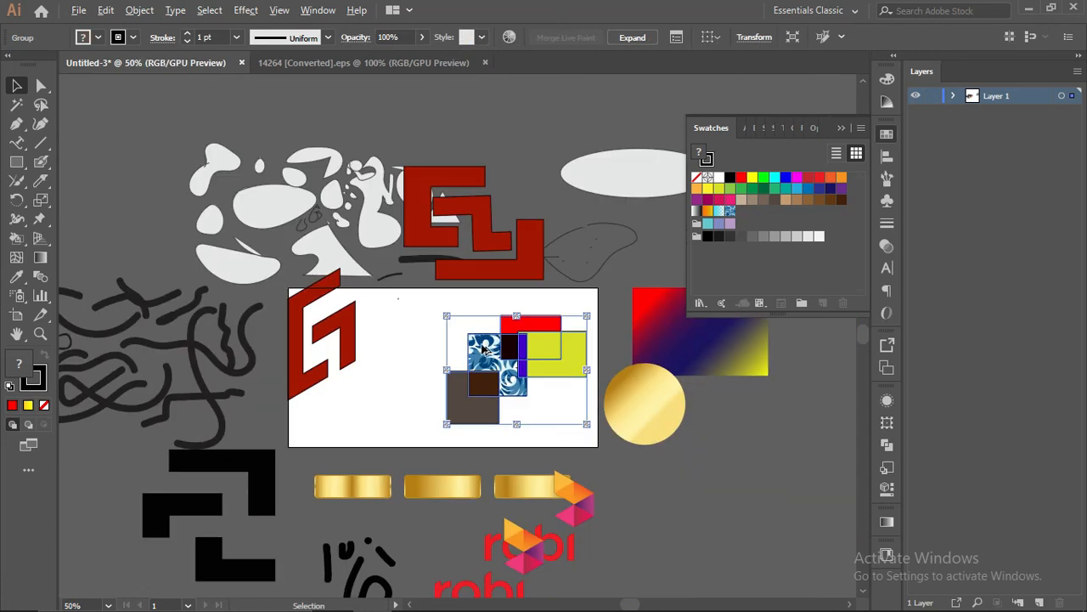
scroll(491, 370, down, 2)
drag(496, 378, 641, 467)
scroll(535, 397, down, 1)
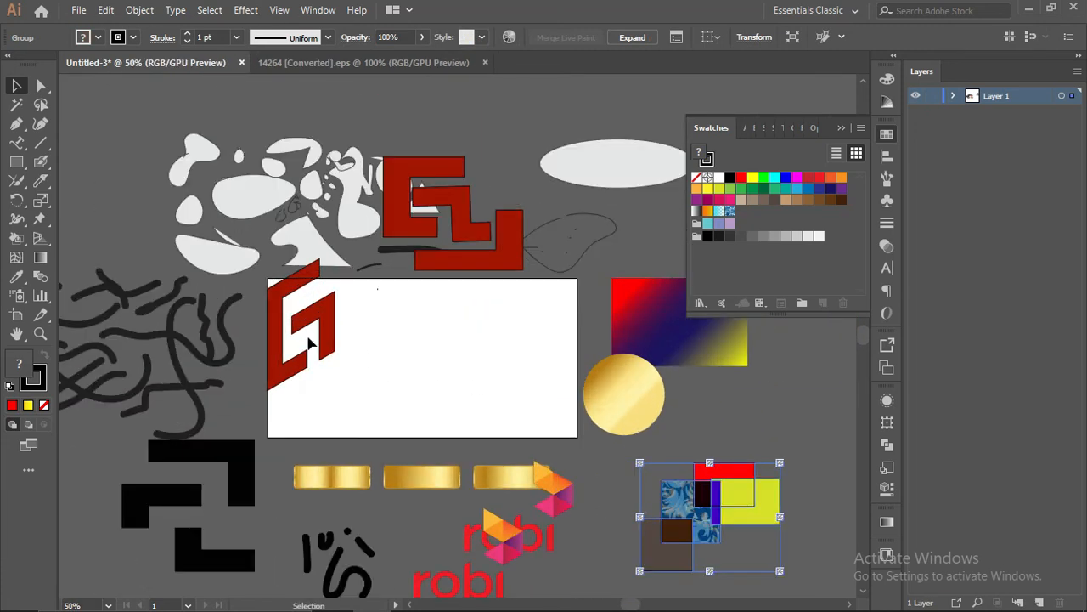
- Move both pieces of the red G off the artboard to the upper left of the white shapes and deselect them
drag(304, 374, 136, 230)
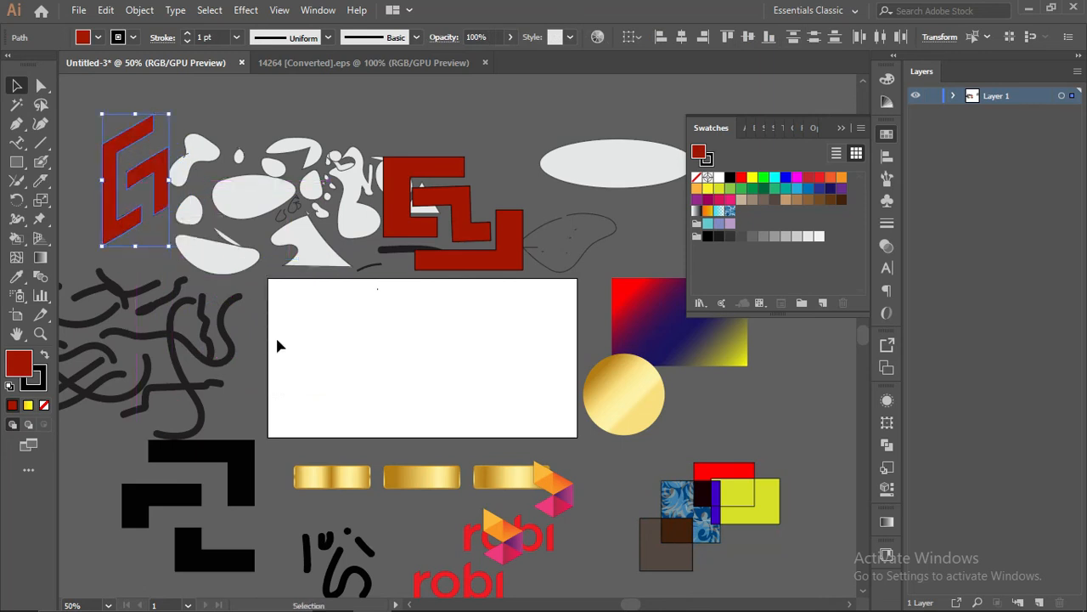
click(440, 344)
scroll(464, 337, up, 1)
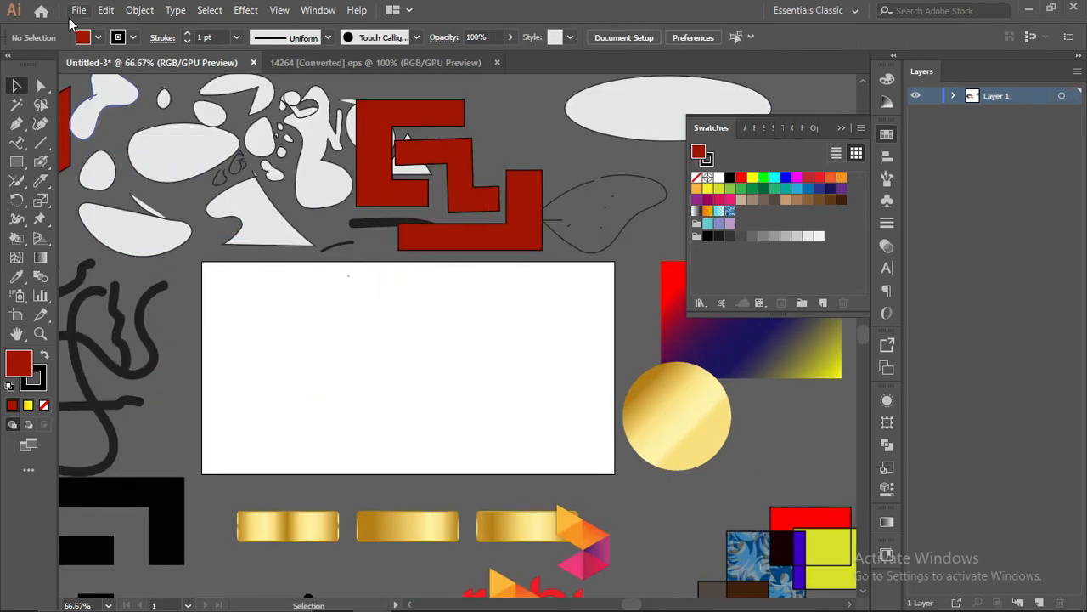
- Switch to Chrome, search Google Images for "google crome logo" and preview the flat Chrome logo from logos-world.net
mouse_move(608, 595)
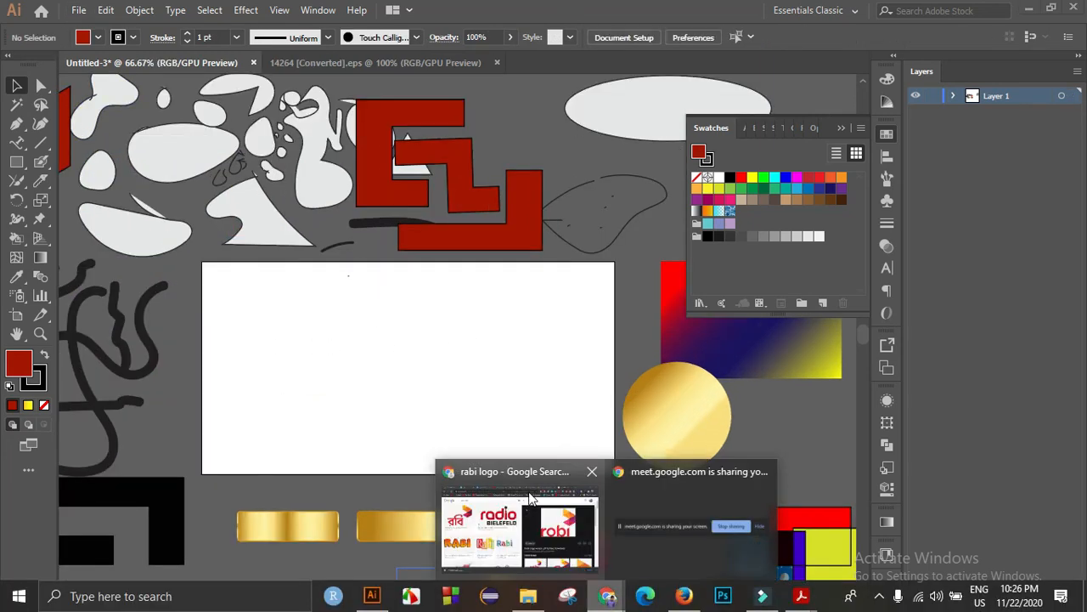
click(518, 501)
triple_click(306, 113)
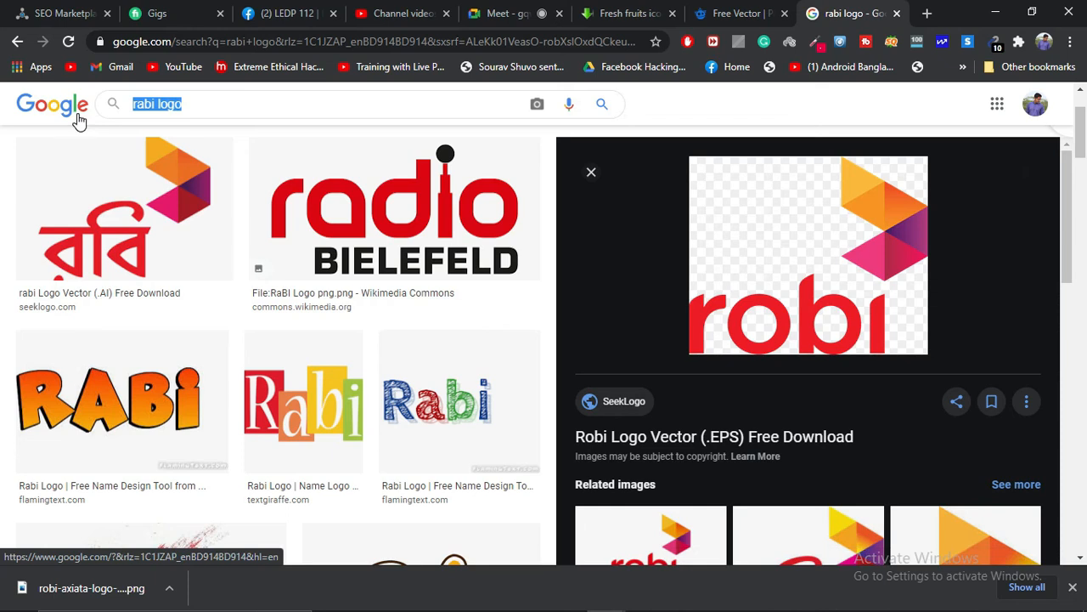
text(g)
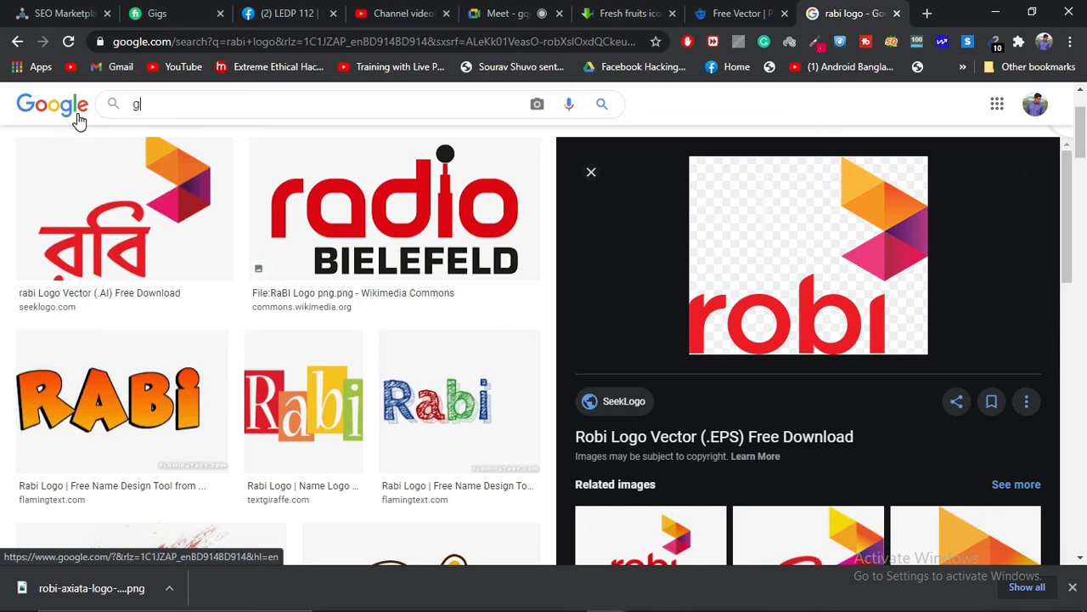
text(oogle crom)
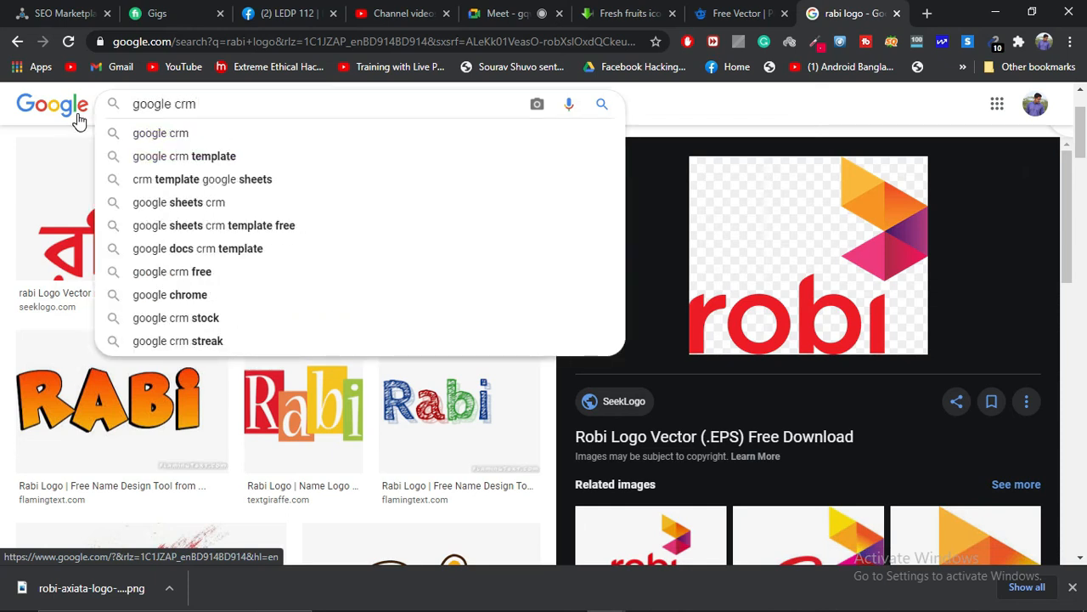
key(BackSpace)
text(ome )
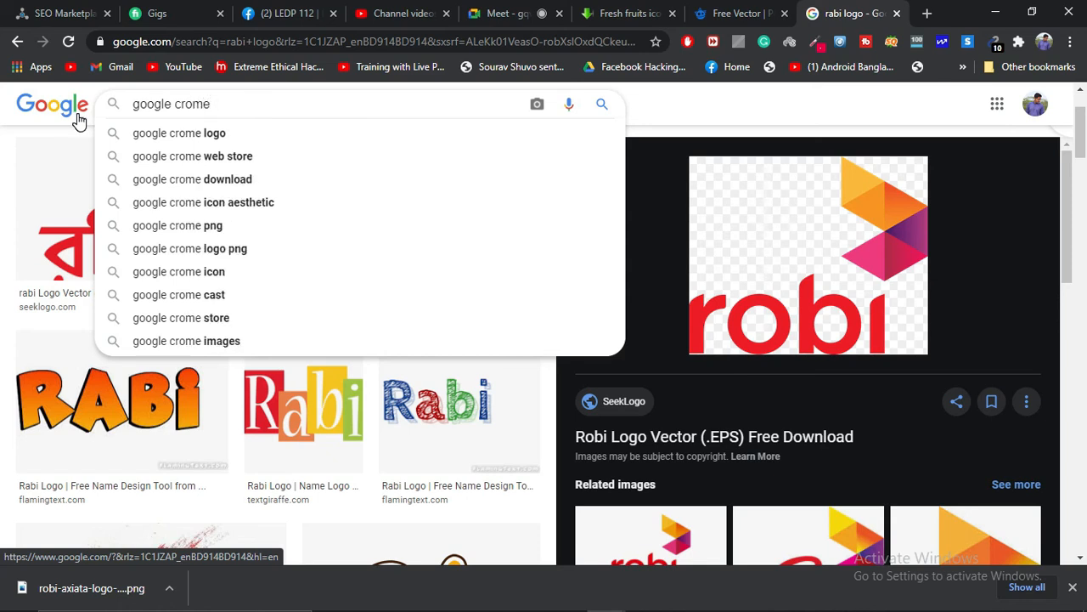
text(logo)
key(Return)
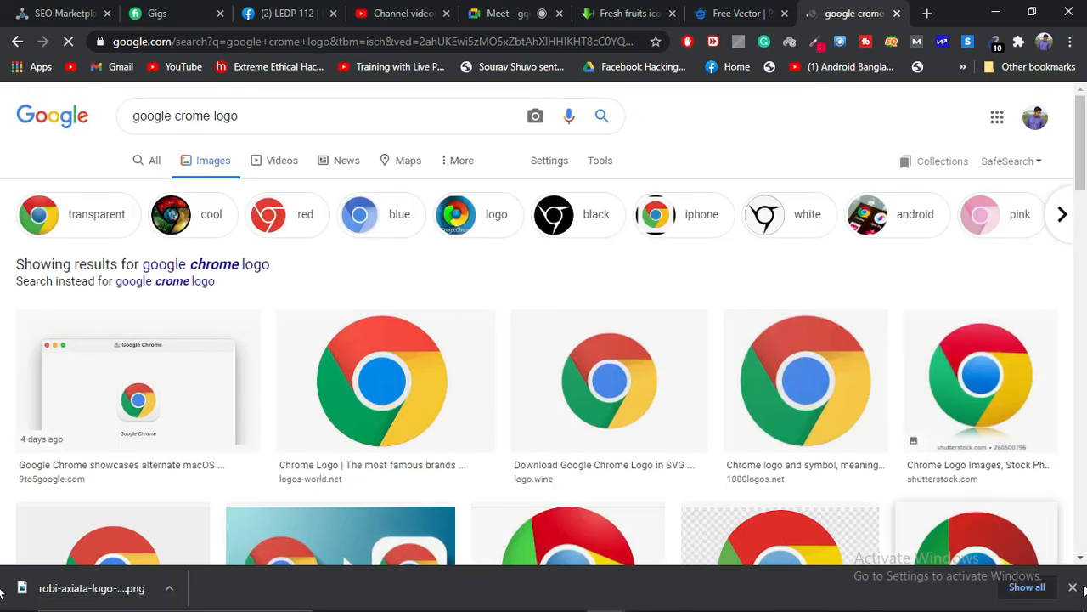
click(1073, 587)
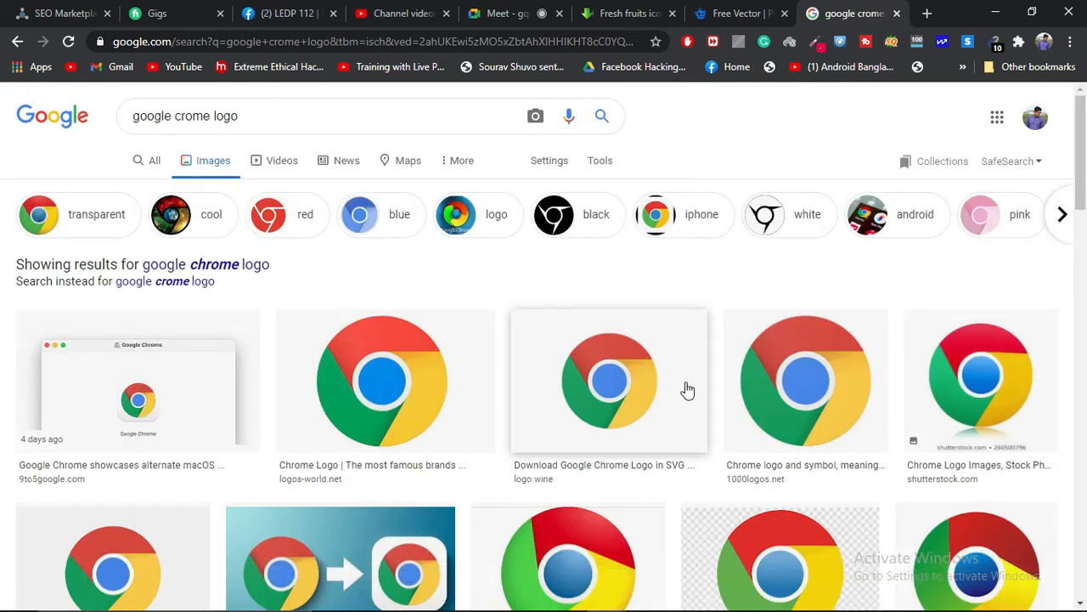
scroll(626, 395, down, 2)
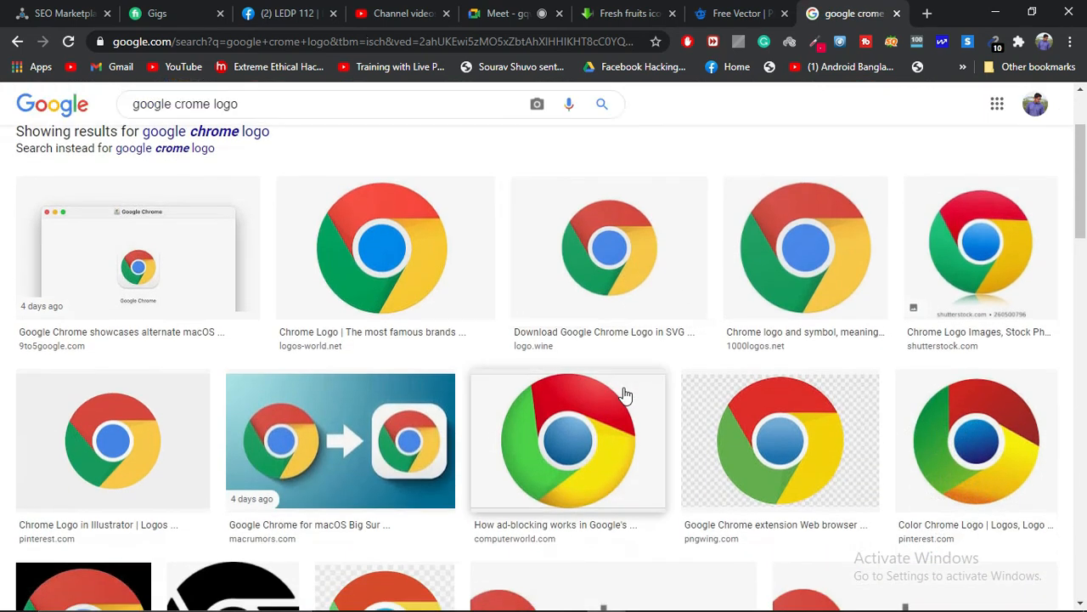
click(390, 255)
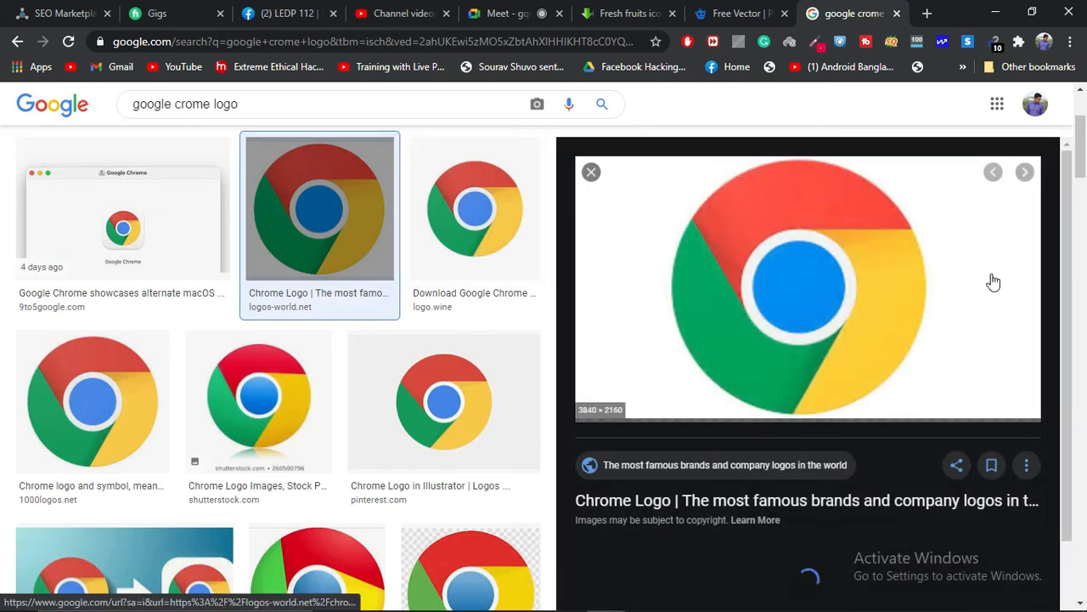
- Examine the enlarged Chrome logo preview and the related images listed below it
scroll(828, 278, down, 3)
scroll(827, 278, up, 3)
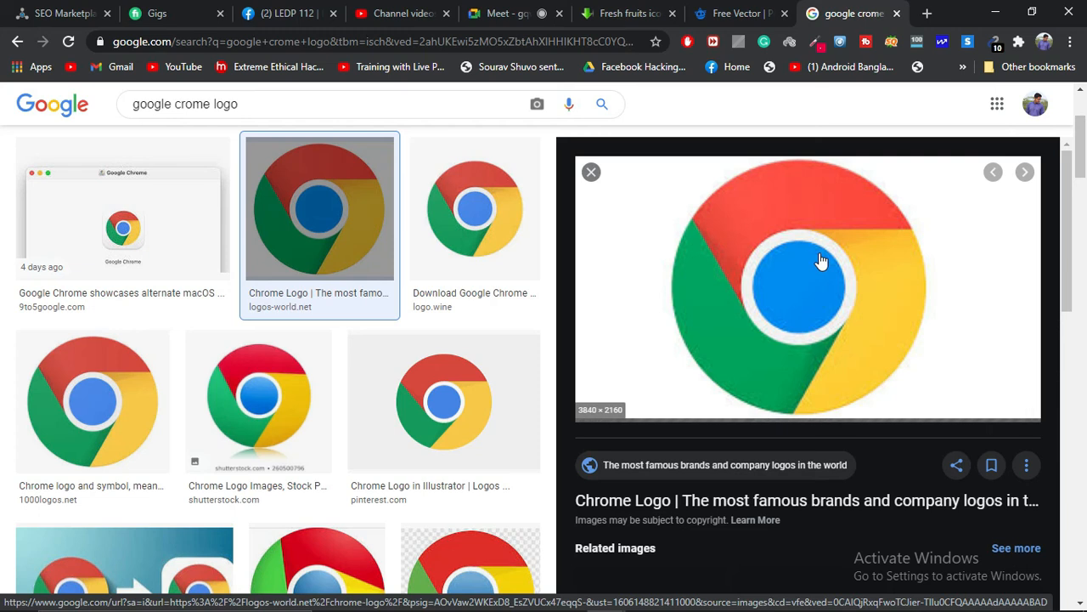
scroll(820, 261, down, 2)
scroll(820, 261, up, 2)
scroll(821, 260, down, 2)
scroll(821, 260, up, 2)
scroll(793, 306, down, 2)
scroll(747, 428, down, 3)
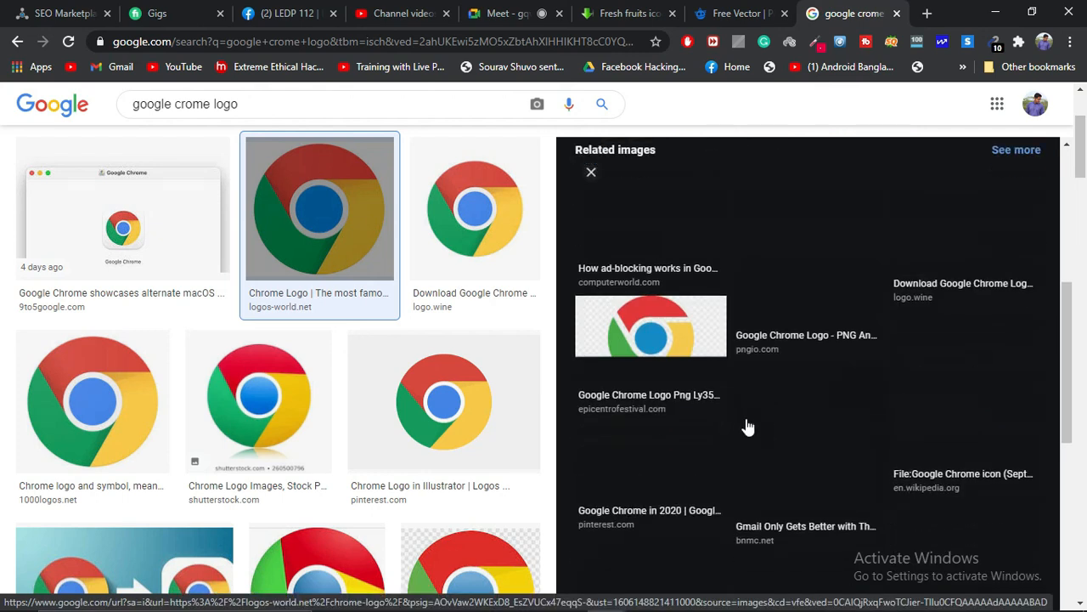
scroll(788, 382, up, 4)
scroll(841, 340, up, 1)
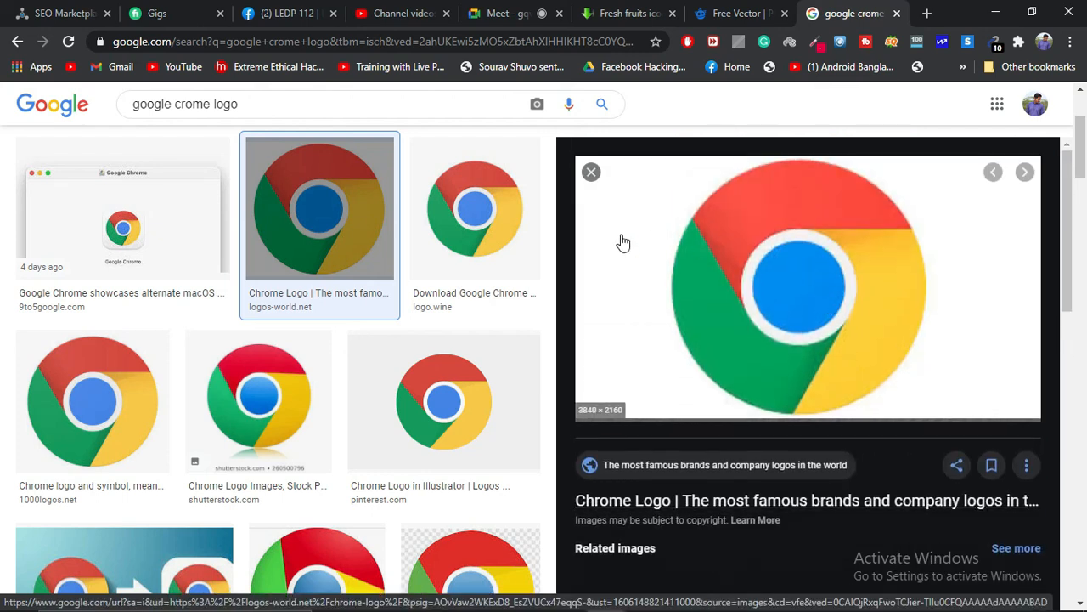
- Go to the Google Meet call and connect the computer to the first secured Wi-Fi network in the available networks list
click(522, 13)
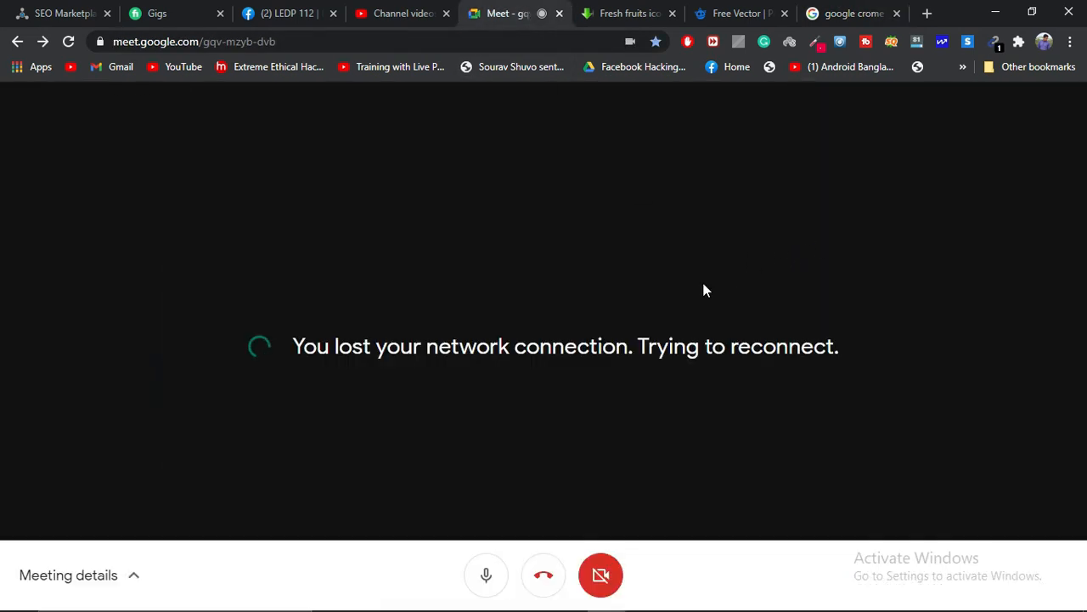
mouse_move(849, 599)
mouse_move(924, 600)
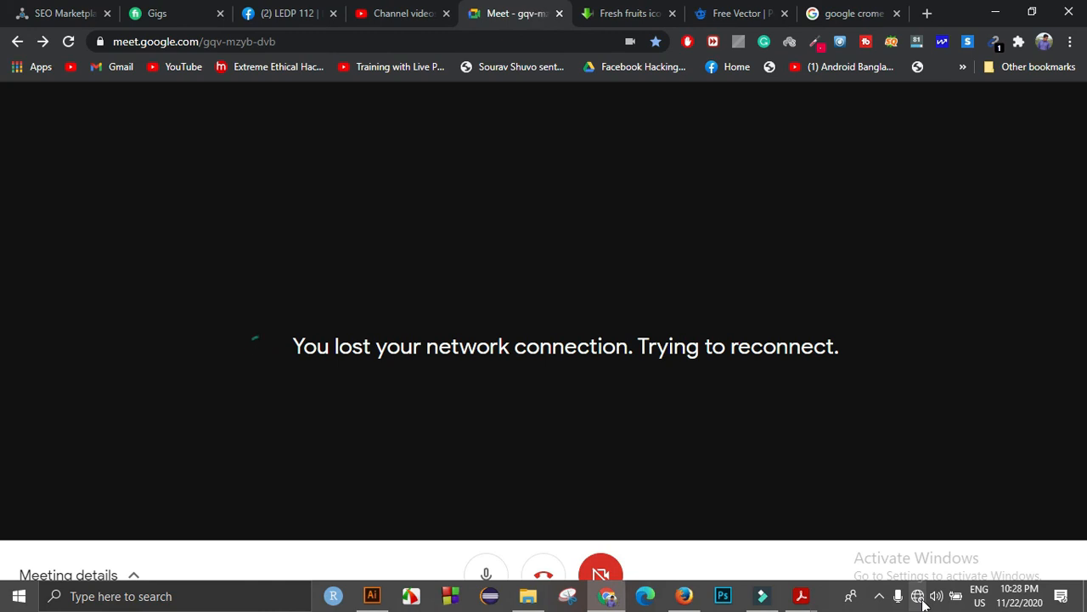
click(919, 597)
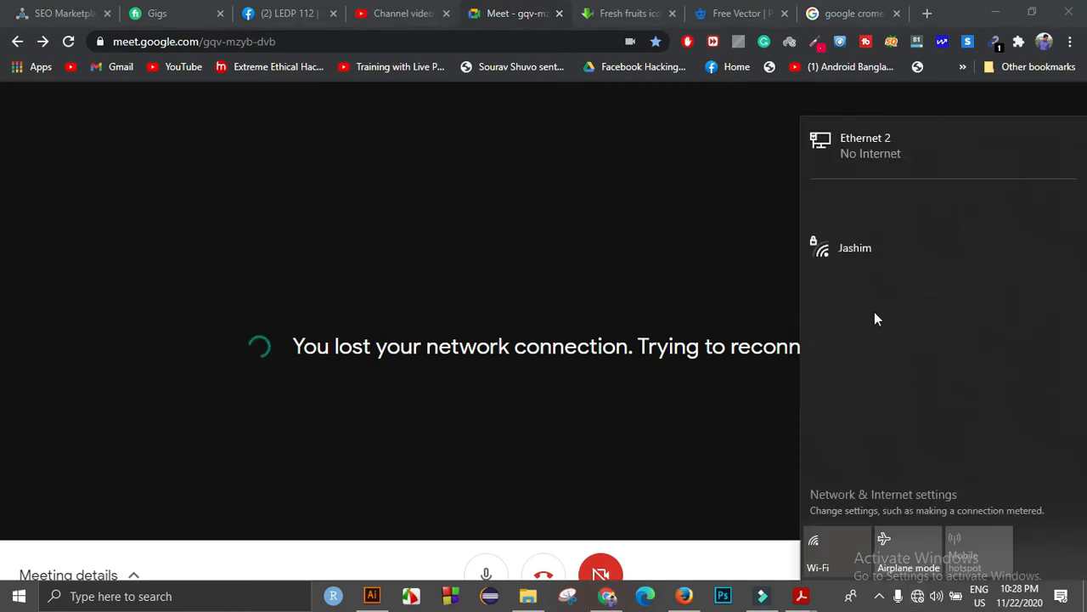
click(894, 216)
click(964, 283)
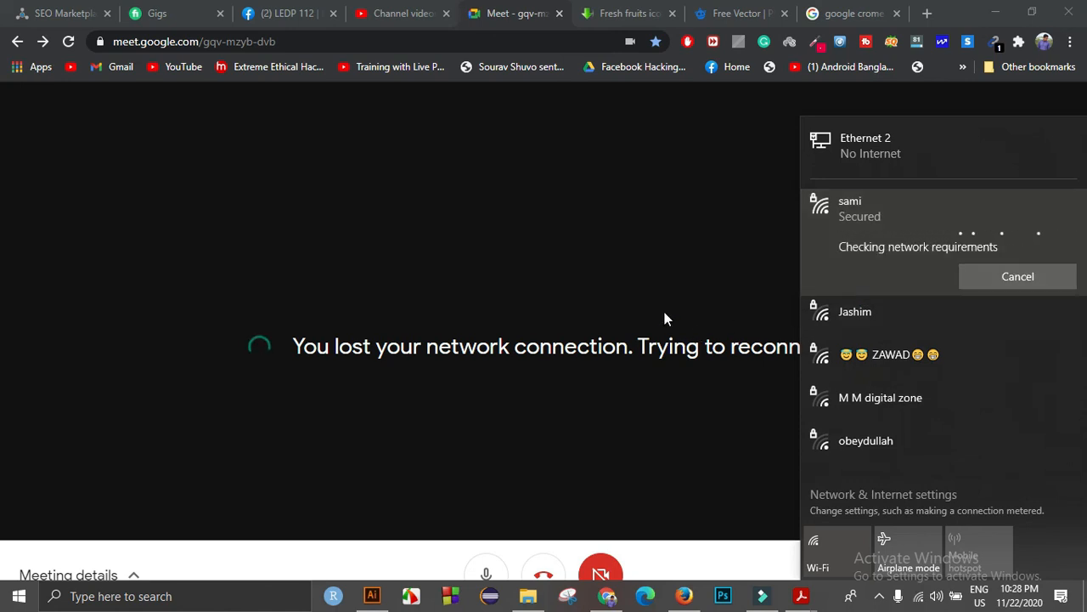
click(555, 276)
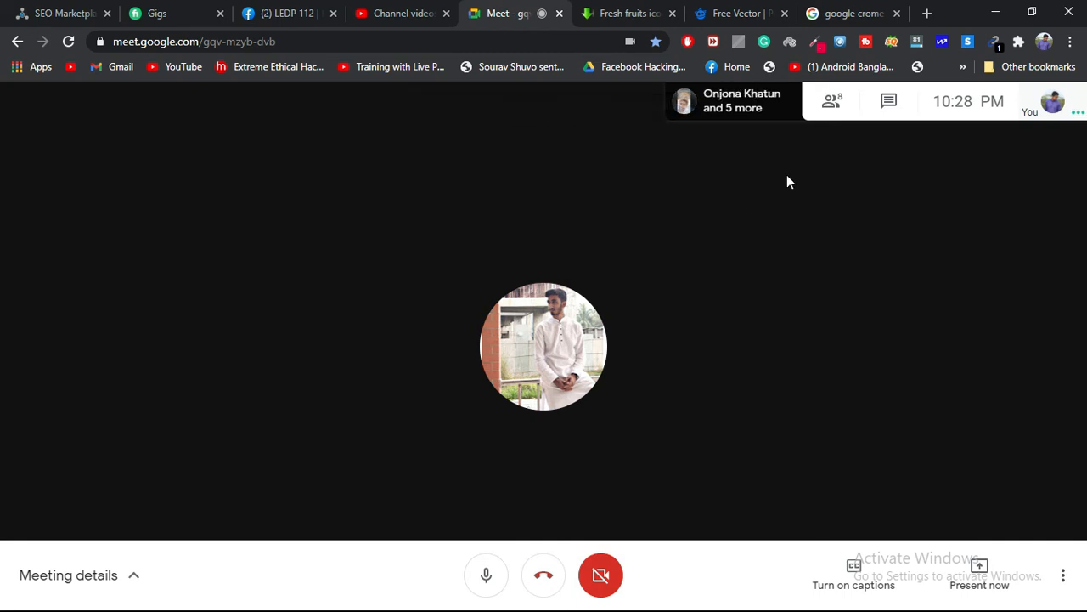
- Check the meeting's participant list, present the entire screen to everyone, and close the meeting details
click(830, 109)
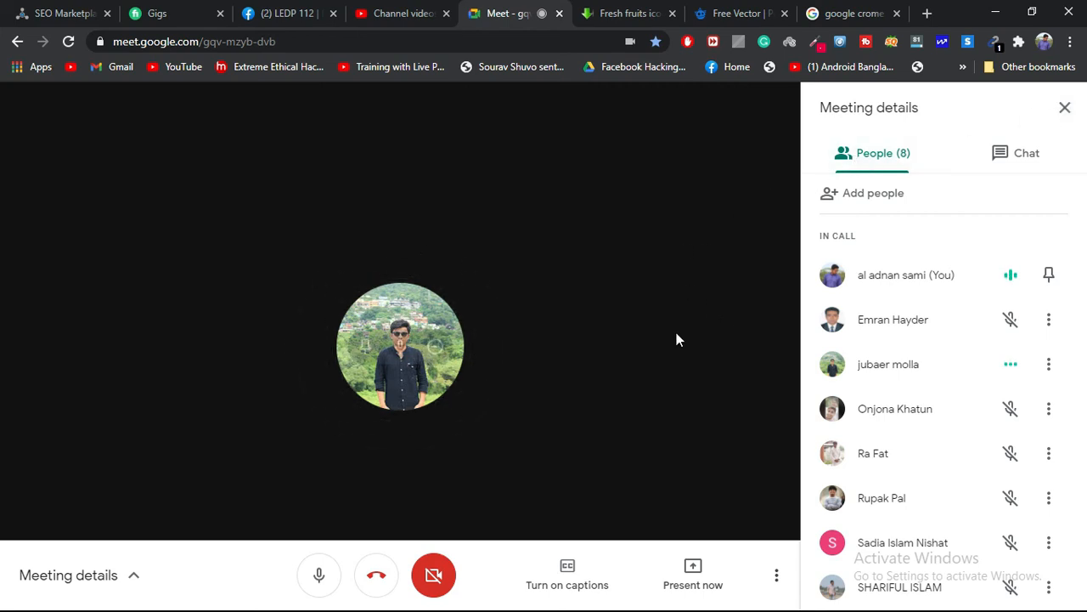
click(695, 560)
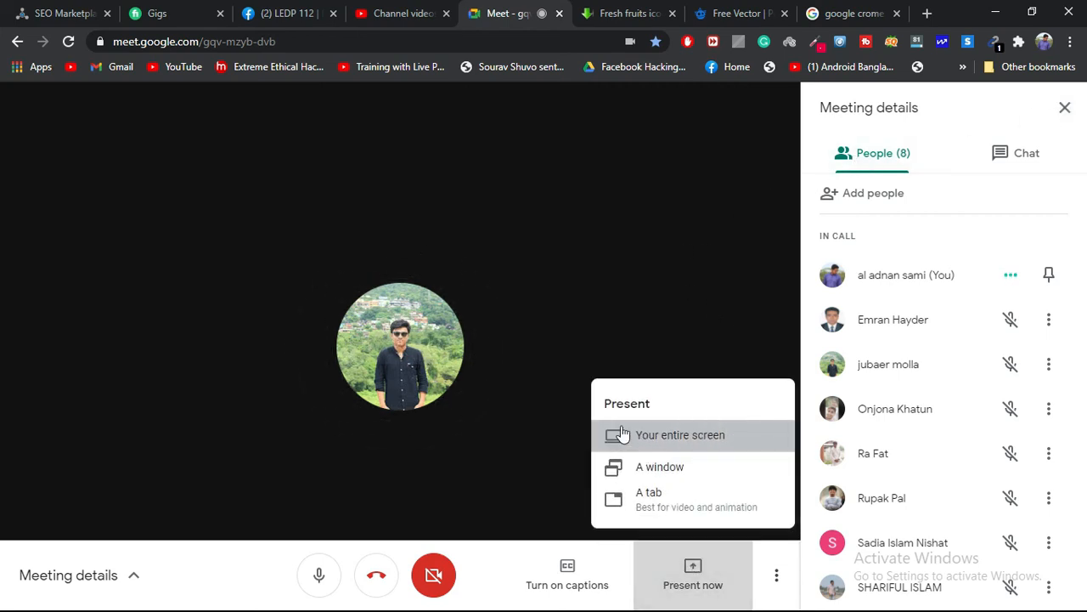
click(649, 447)
click(684, 383)
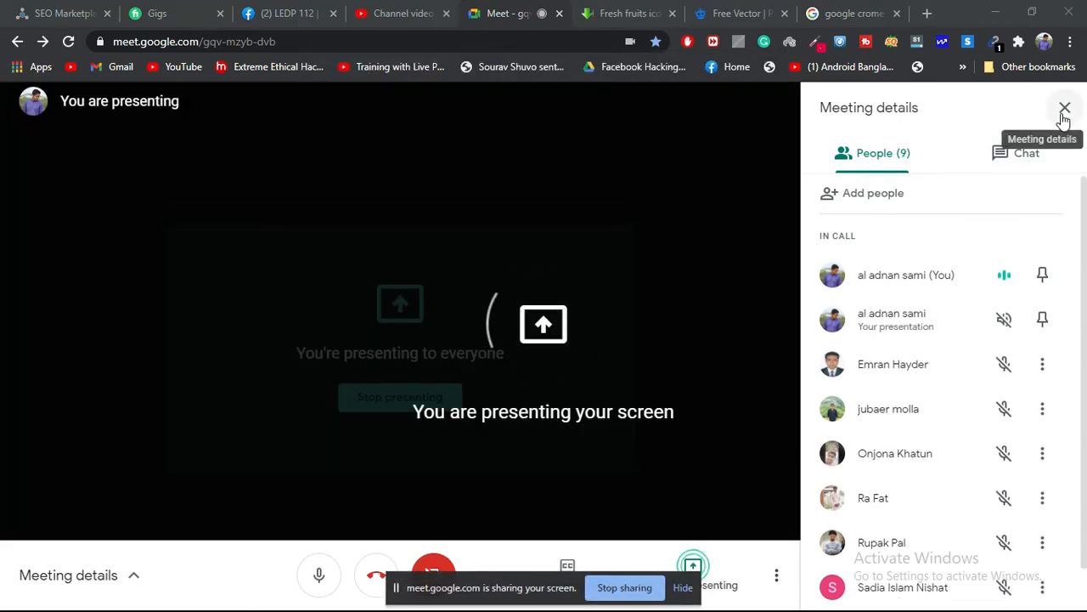
click(1064, 109)
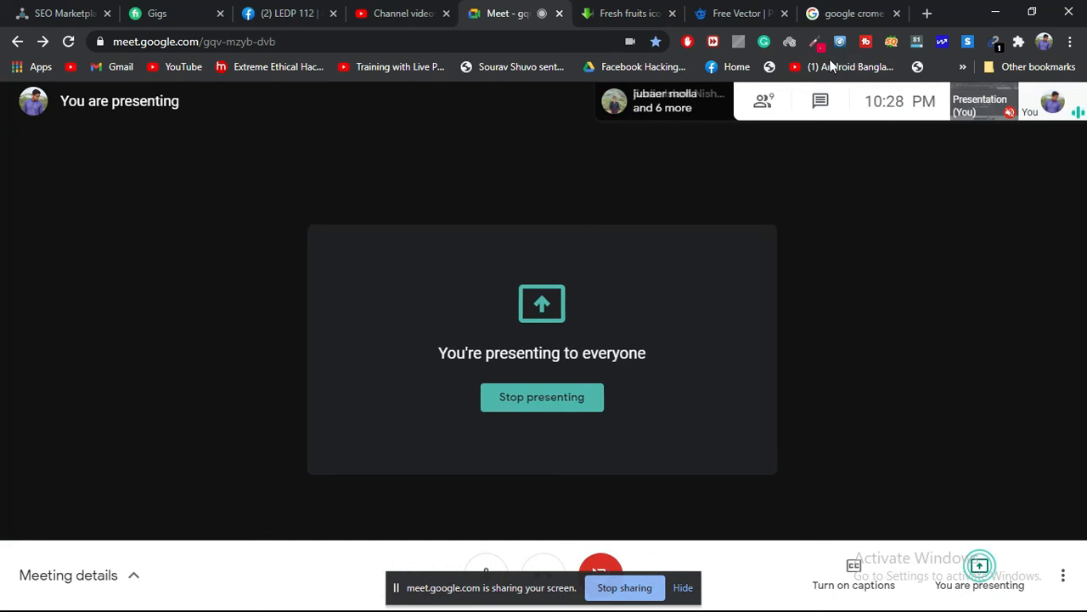
- Return to the image results and save the previewed Chrome logo as download.jpg in the Desktop's Delete folder, dismissing the download and sharing notices
click(856, 16)
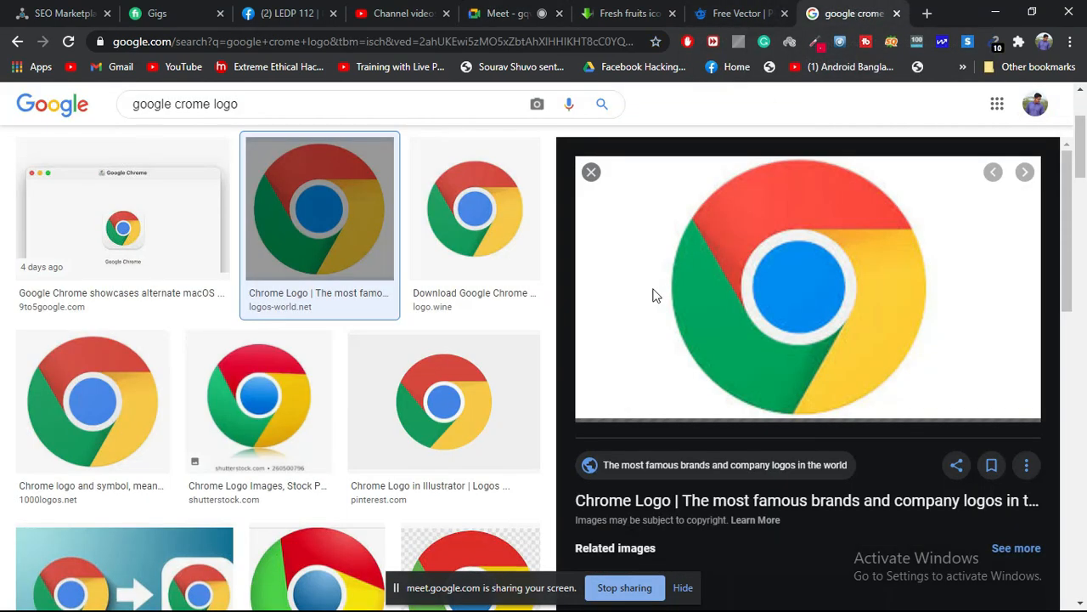
right_click(788, 282)
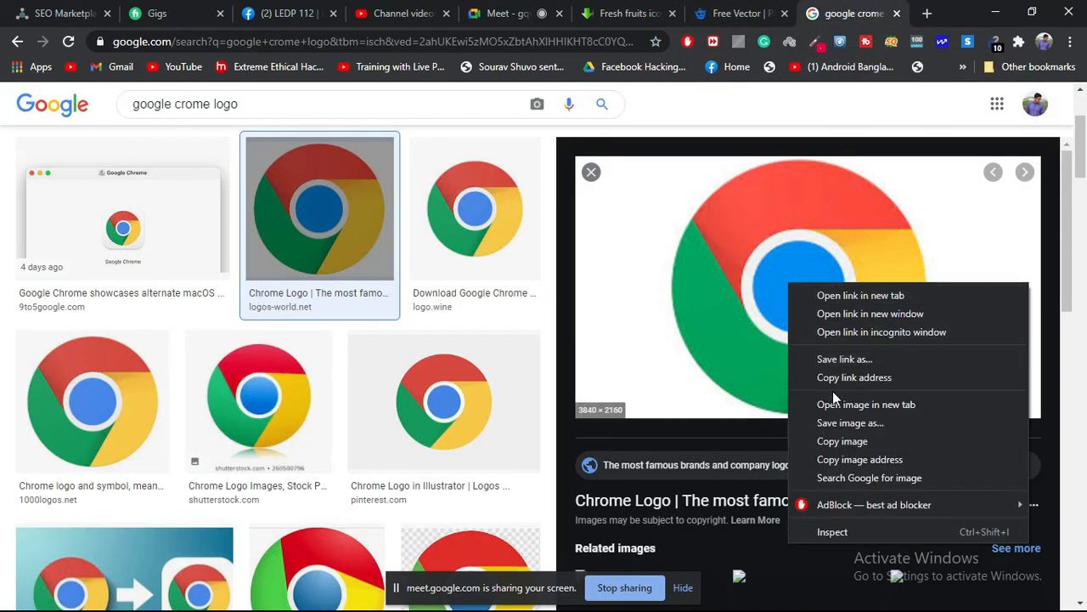
click(831, 424)
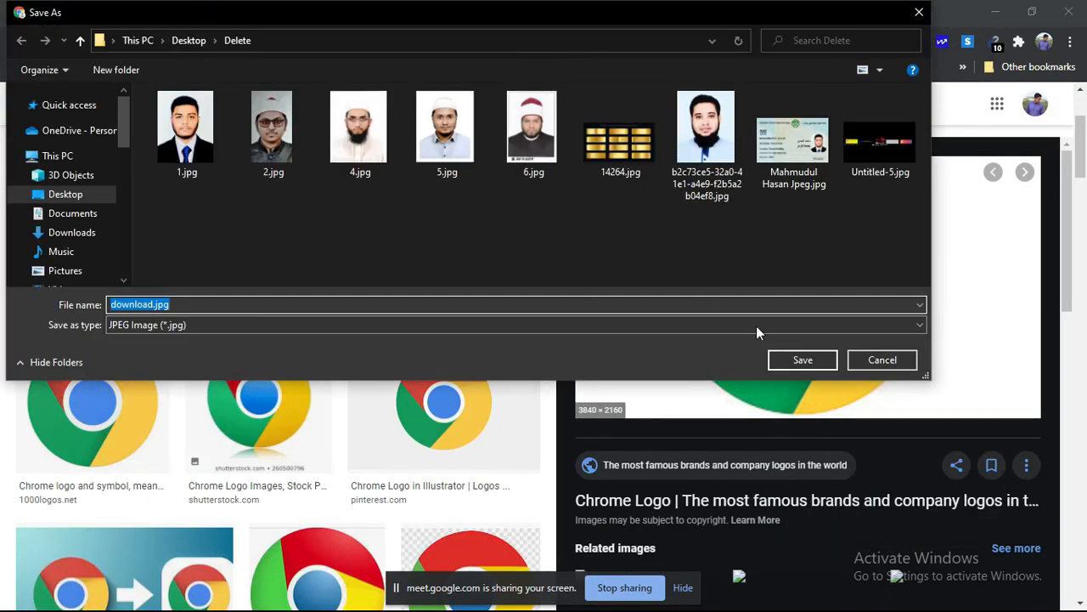
click(814, 360)
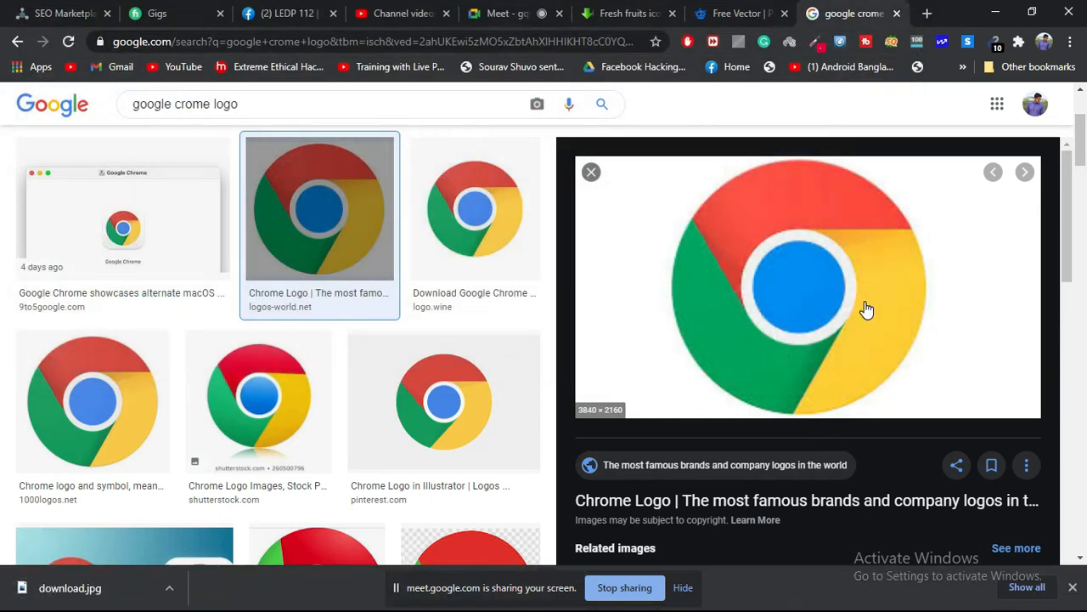
click(1072, 587)
click(683, 588)
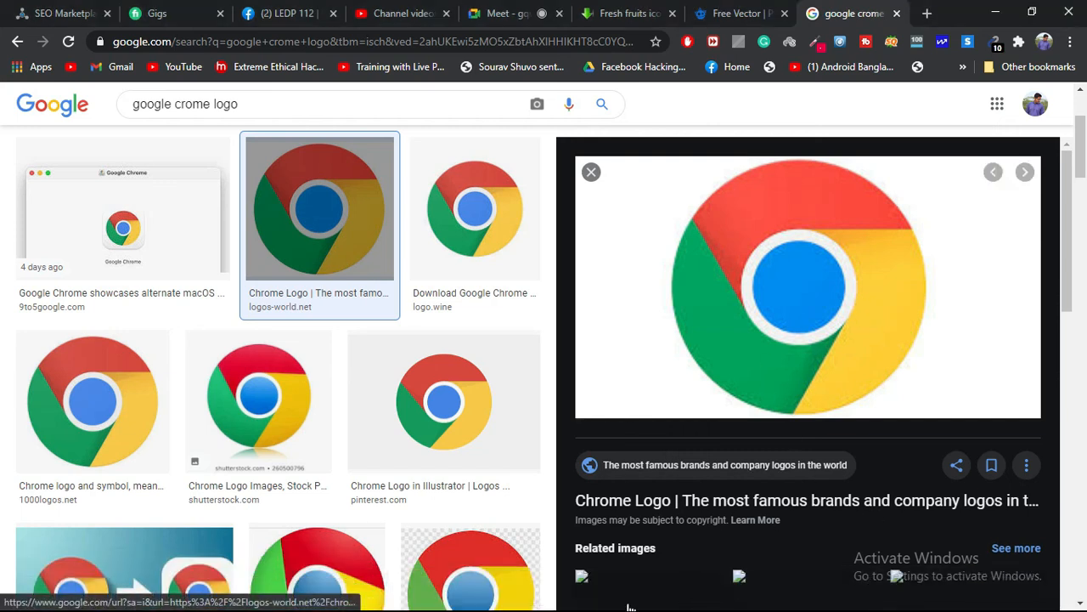
- Switch to Illustrator and place the downloaded Chrome logo image on the empty artboard
key(super)
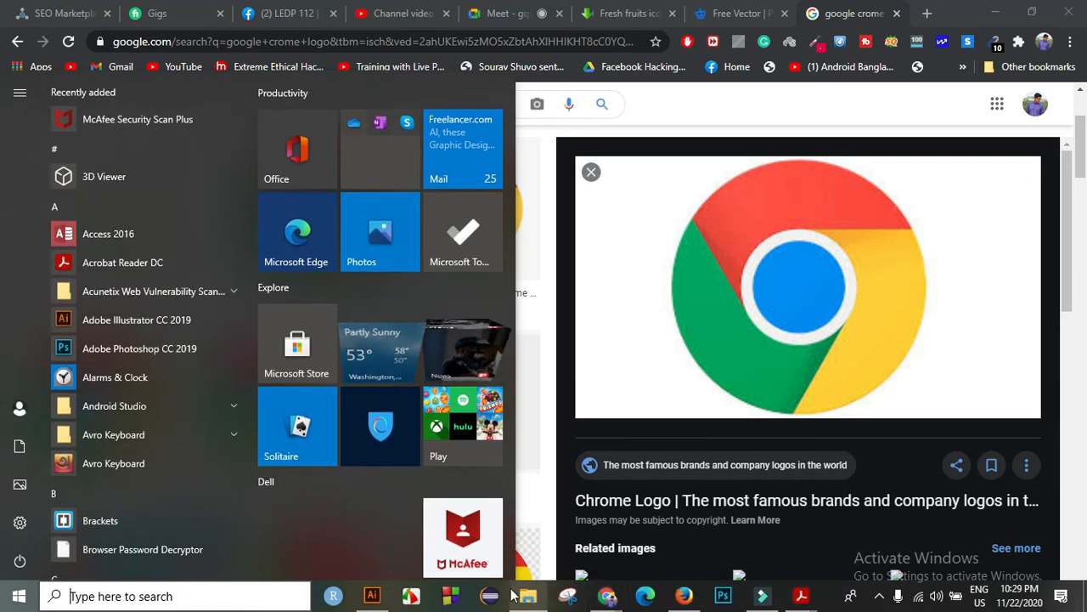
click(371, 595)
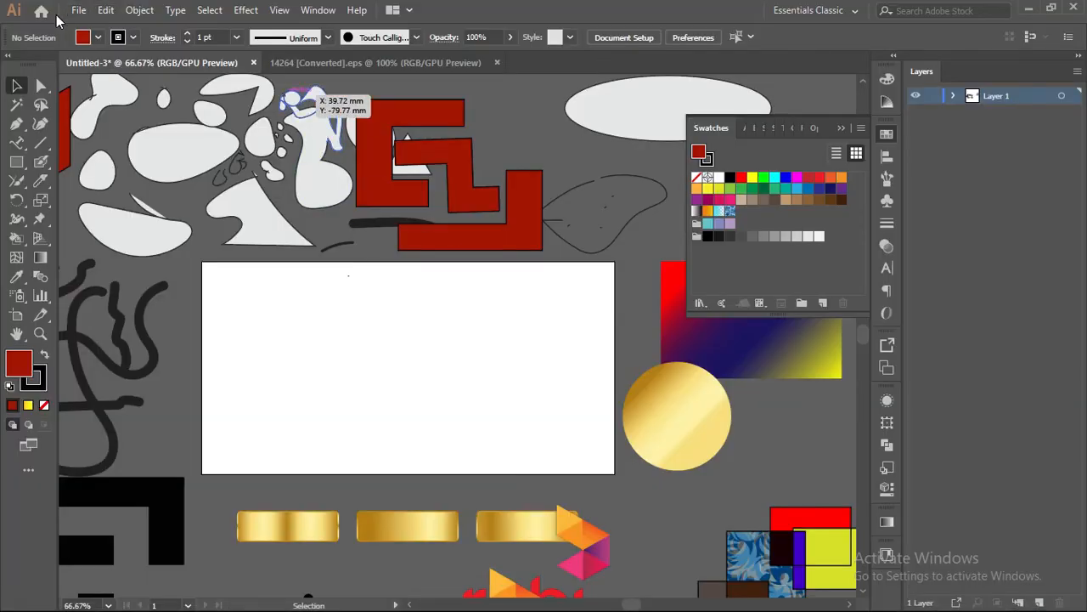
click(76, 10)
click(201, 265)
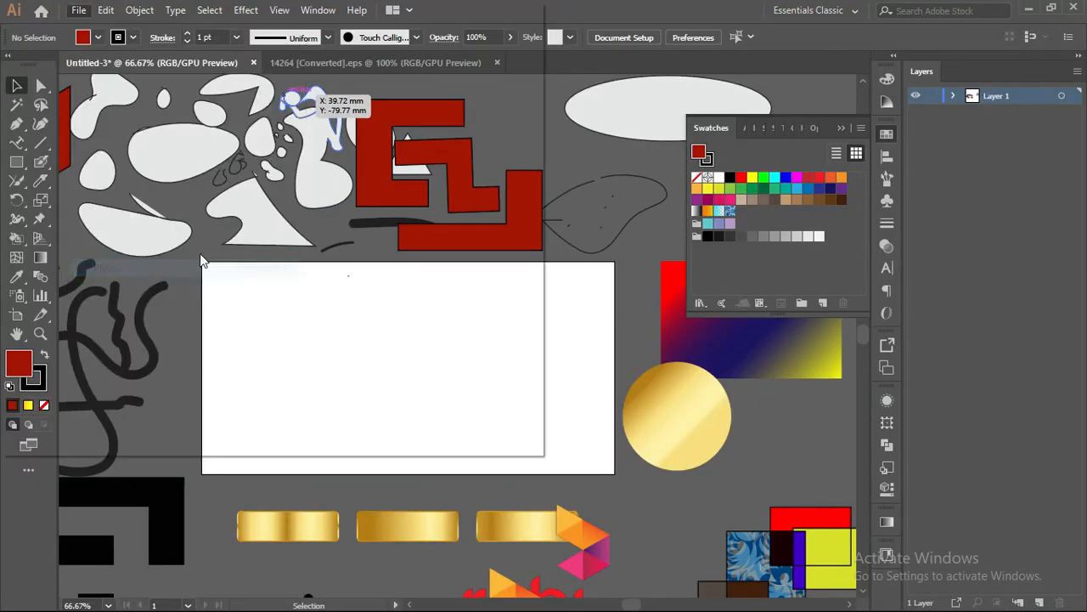
scroll(301, 214, down, 5)
click(204, 174)
click(409, 428)
drag(252, 306, 447, 462)
scroll(328, 374, up, 3)
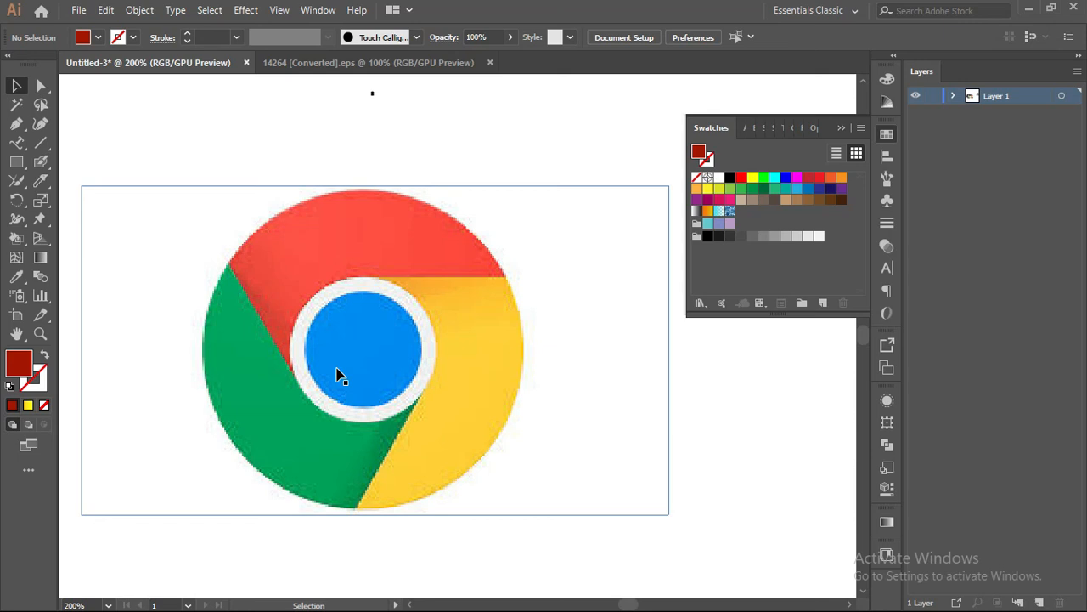
- Draw an ellipse from the logo's centre to its outer edge, giving it a dark red stroke and no fill
click(16, 161)
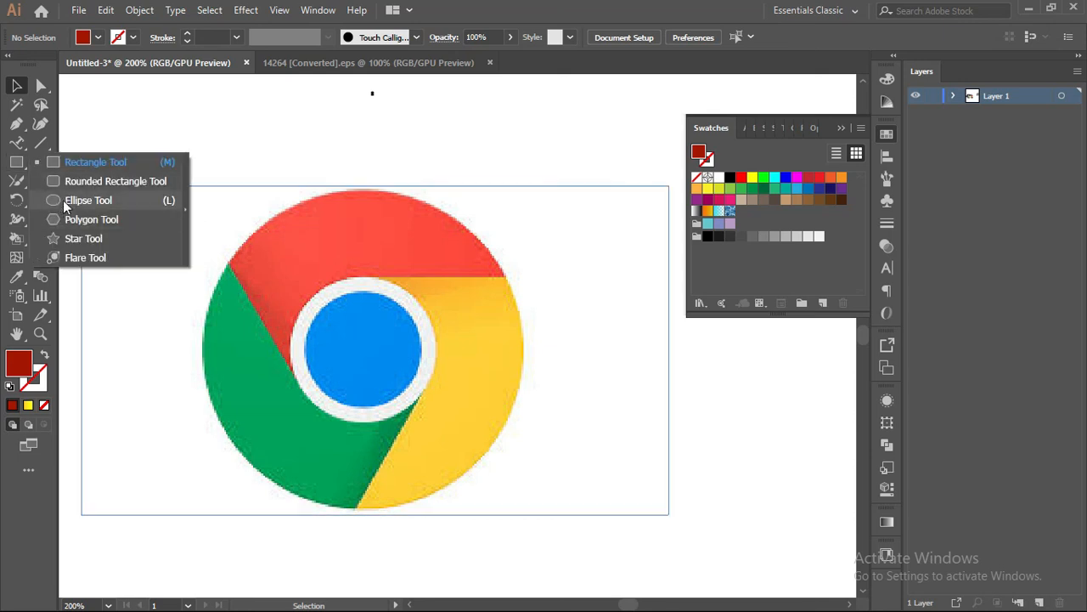
click(60, 200)
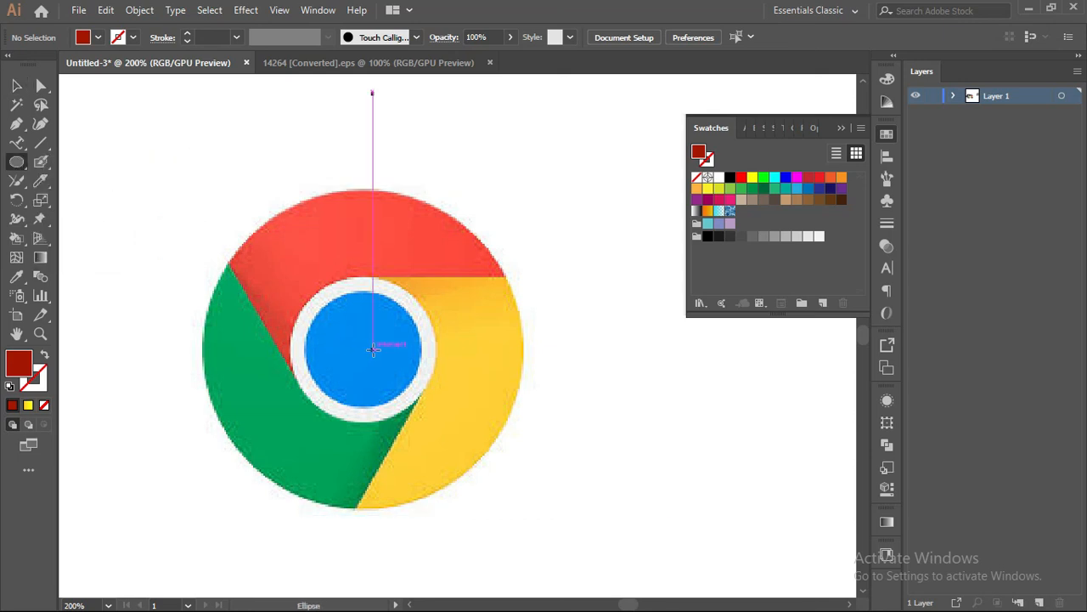
drag(363, 347, 521, 512)
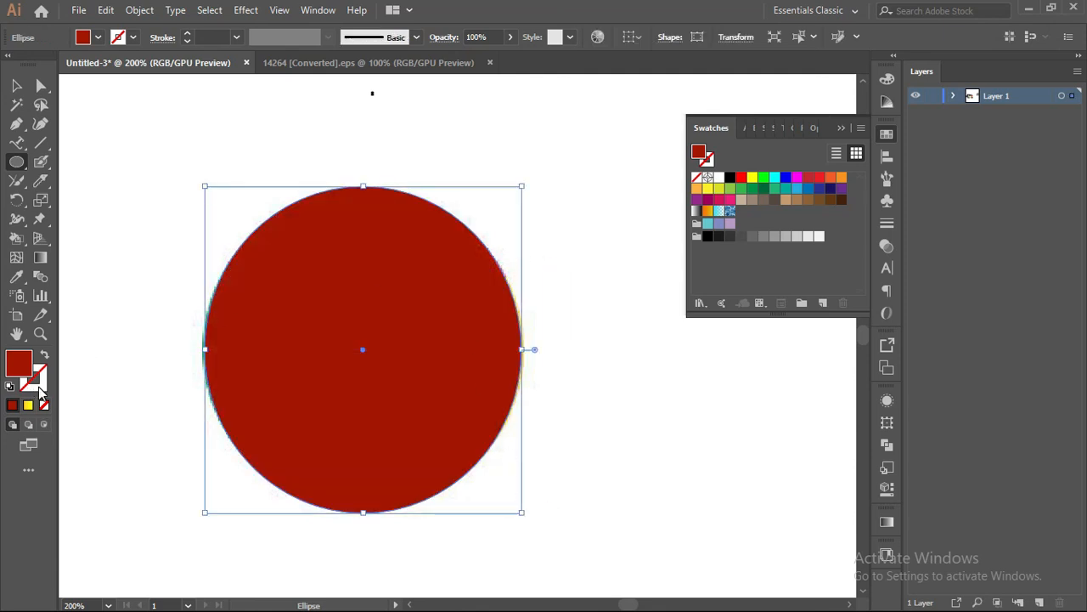
click(39, 389)
click(14, 406)
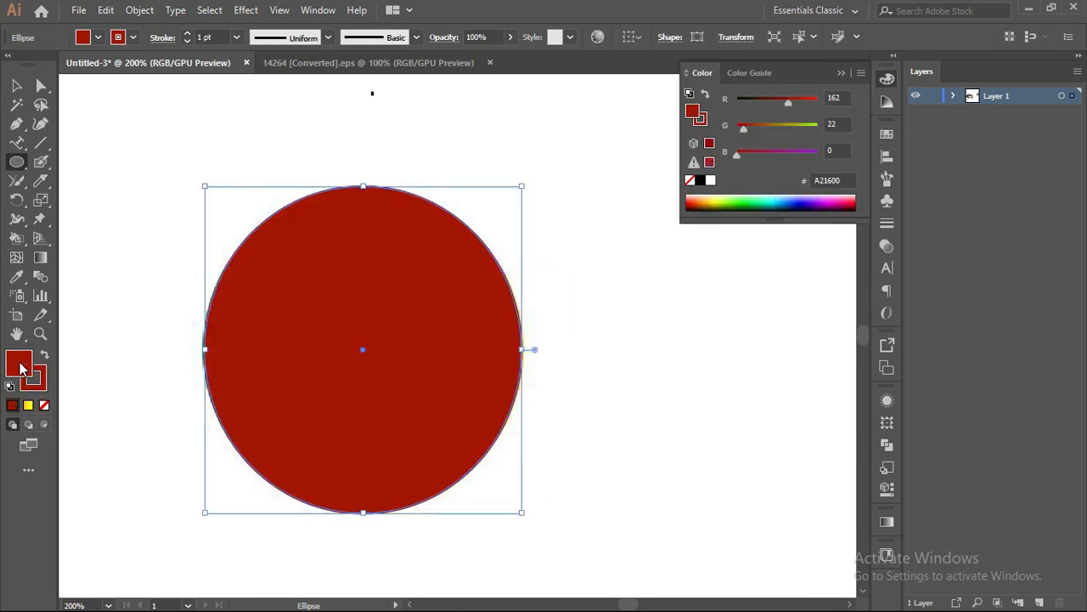
click(43, 405)
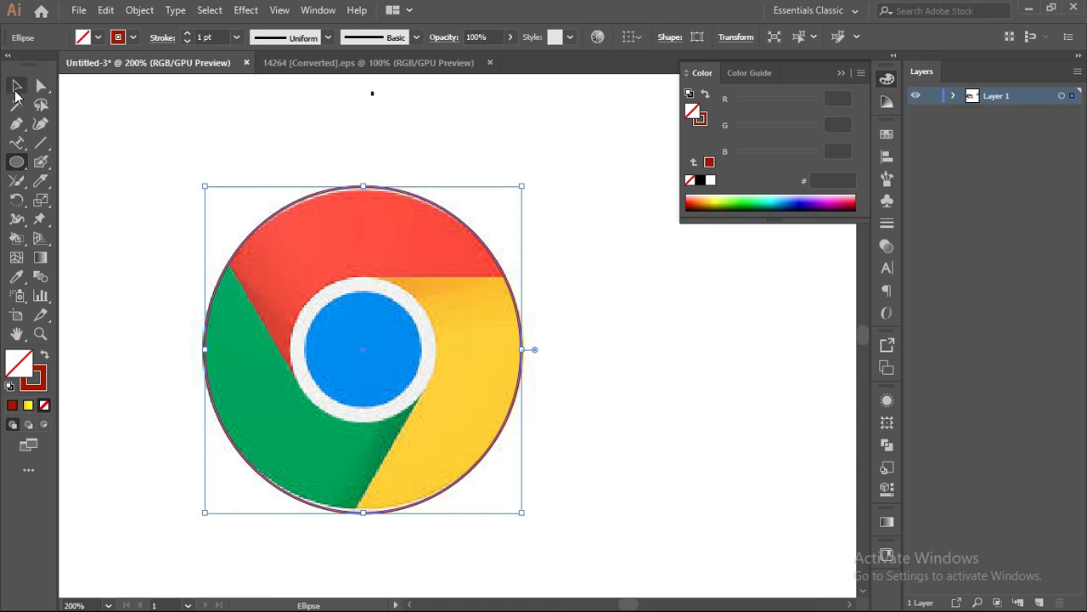
- Draw a smaller circle outline with the dark red stroke over the blue centre of the Chrome logo
drag(17, 161, 81, 198)
mouse_move(363, 352)
mouse_down()
mouse_move(382, 376)
mouse_move(363, 360)
mouse_move(379, 363)
mouse_up()
key(ctrl+z)
drag(360, 350, 405, 395)
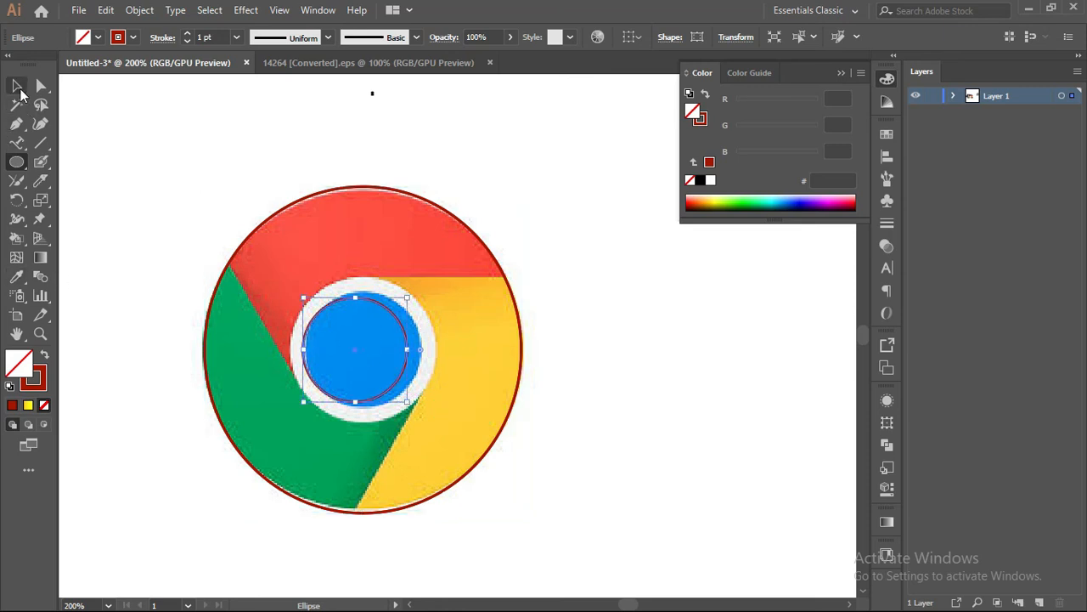
- Reposition and enlarge the small circle to match the outer edge of the logo's white ring, and deselect it
click(16, 85)
drag(404, 332, 413, 337)
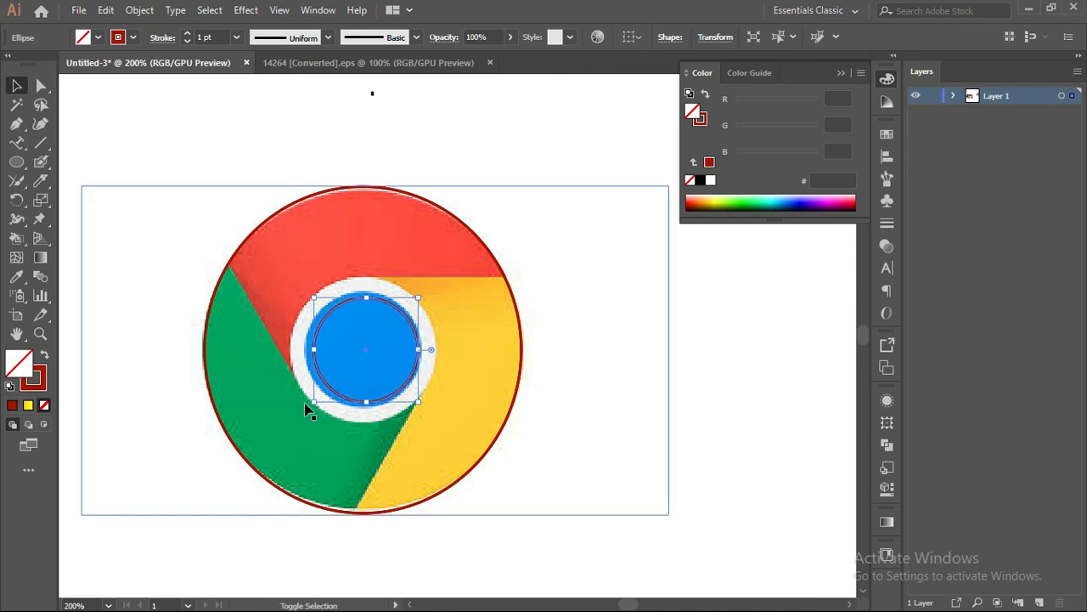
drag(316, 401, 308, 407)
drag(363, 297, 365, 277)
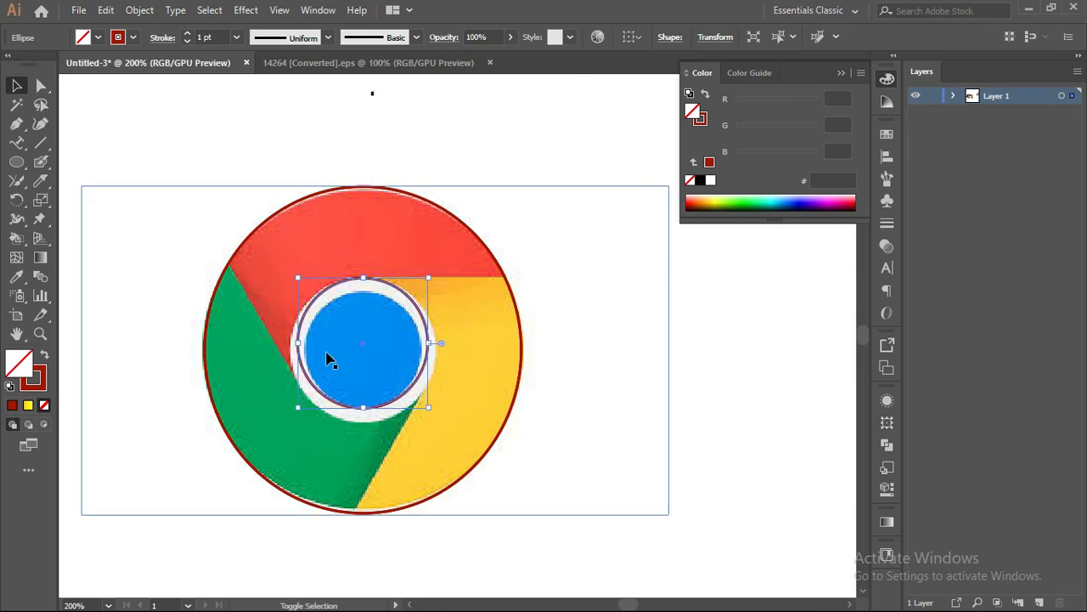
drag(365, 407, 364, 426)
click(569, 323)
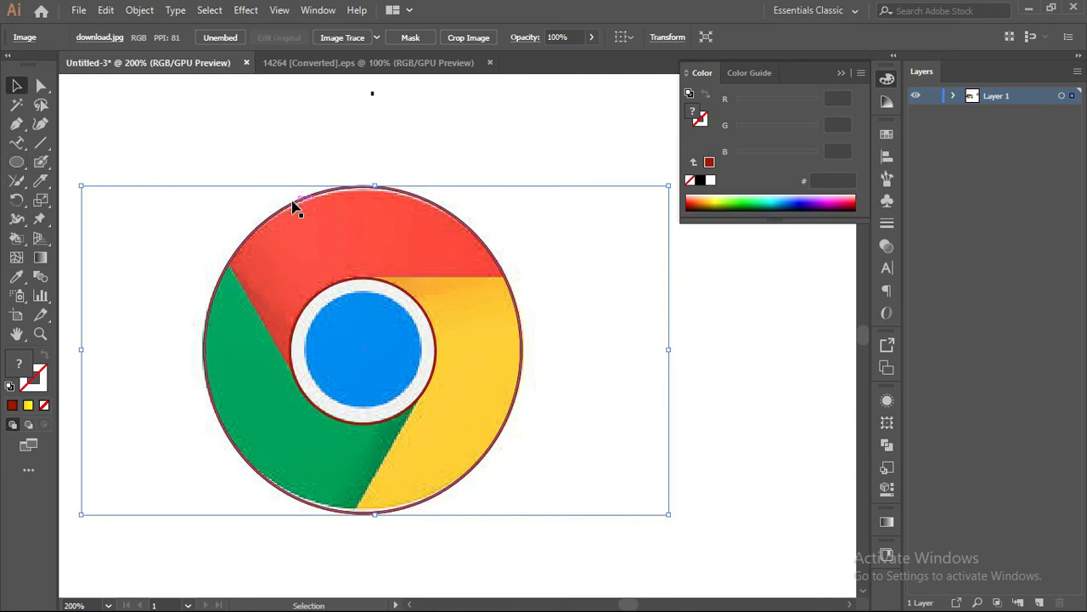
- Draw three straight lines with a dark red stroke along the red-yellow, red-green and green-yellow boundaries, from the inner circle past the outer circle
click(43, 143)
drag(367, 277, 537, 277)
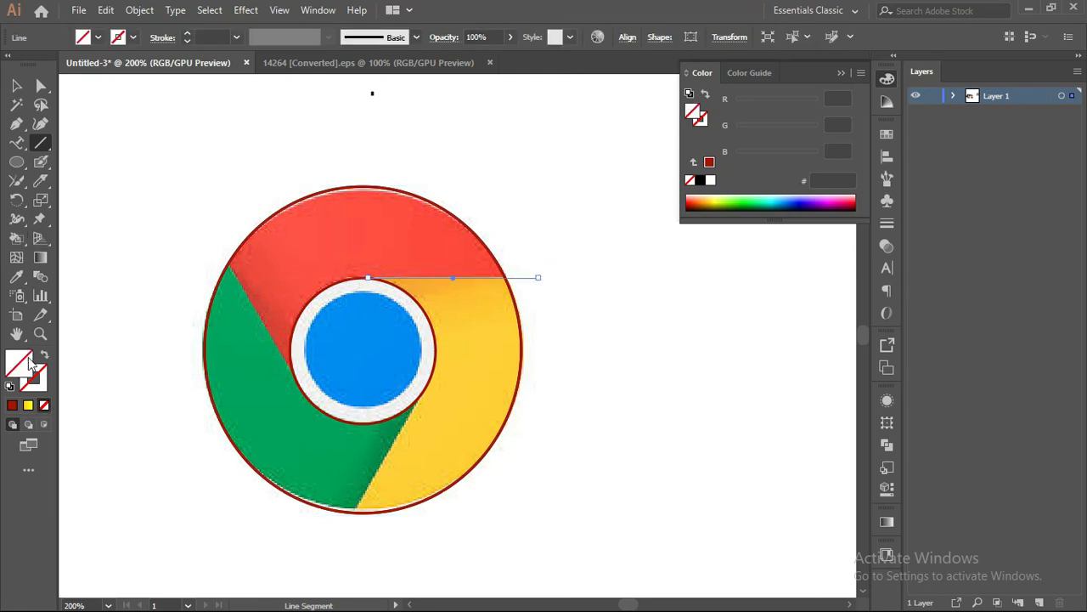
click(39, 382)
click(12, 405)
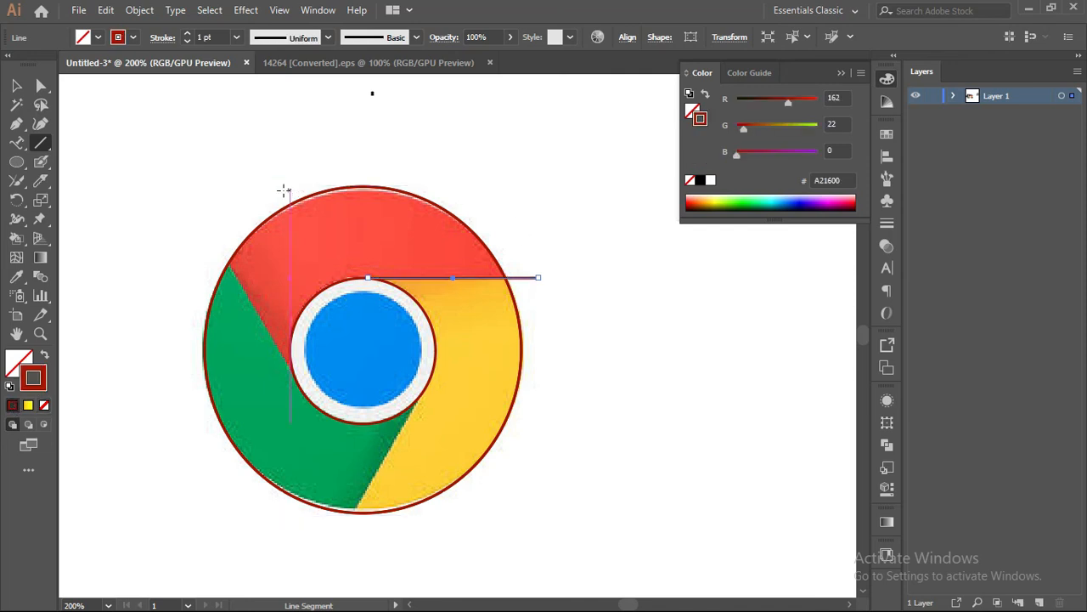
drag(295, 372, 219, 249)
drag(419, 394, 346, 525)
scroll(459, 367, up, 1)
scroll(460, 367, down, 1)
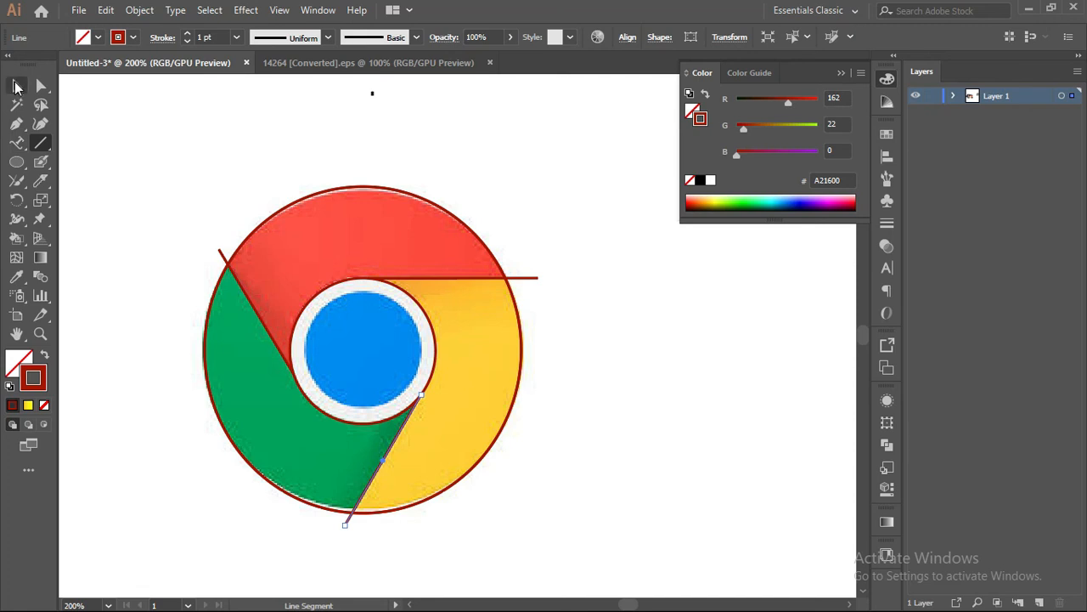
- Move the Chrome reference image up and to the right, clear of the traced outlines
click(17, 85)
click(203, 204)
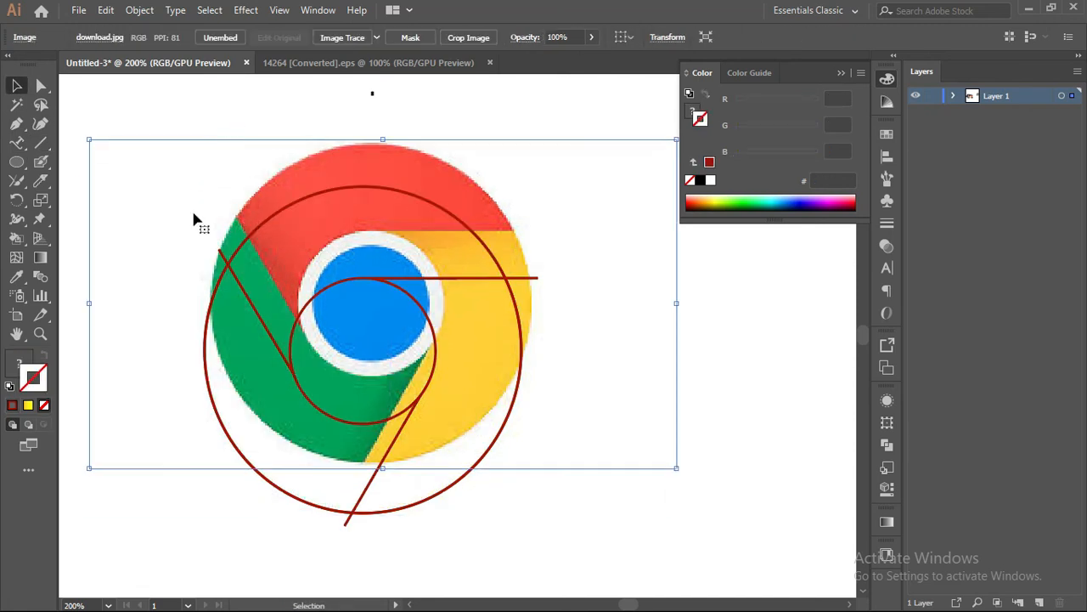
drag(194, 219, 425, 122)
drag(582, 268, 577, 136)
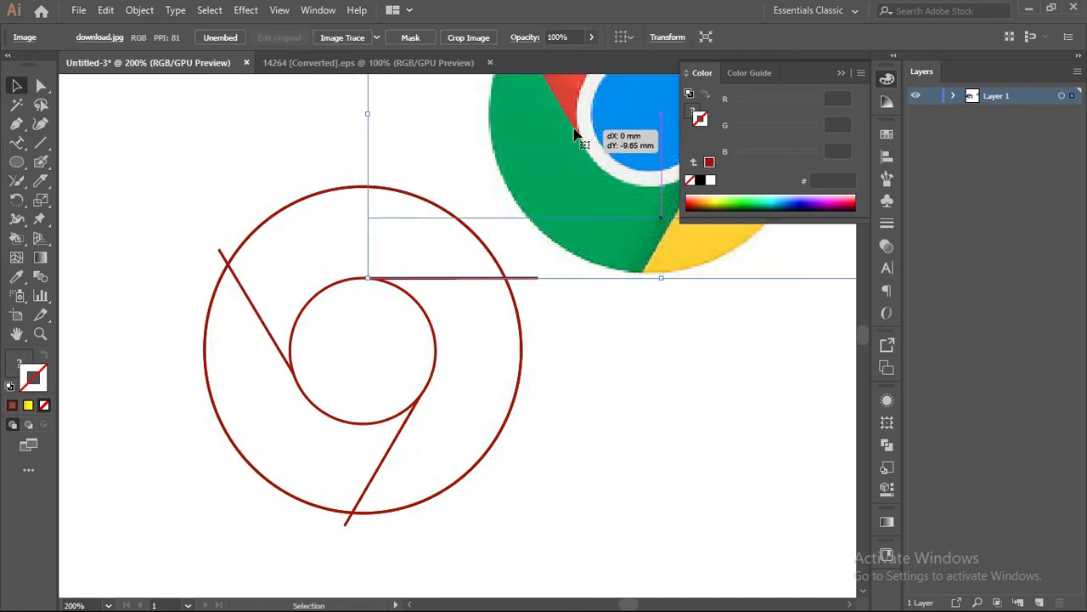
scroll(544, 375, down, 1)
drag(515, 232, 480, 202)
- Split the two traced circles and three lines into separate shapes with the Pathfinder Divide operation
drag(264, 312, 530, 508)
scroll(497, 324, up, 1)
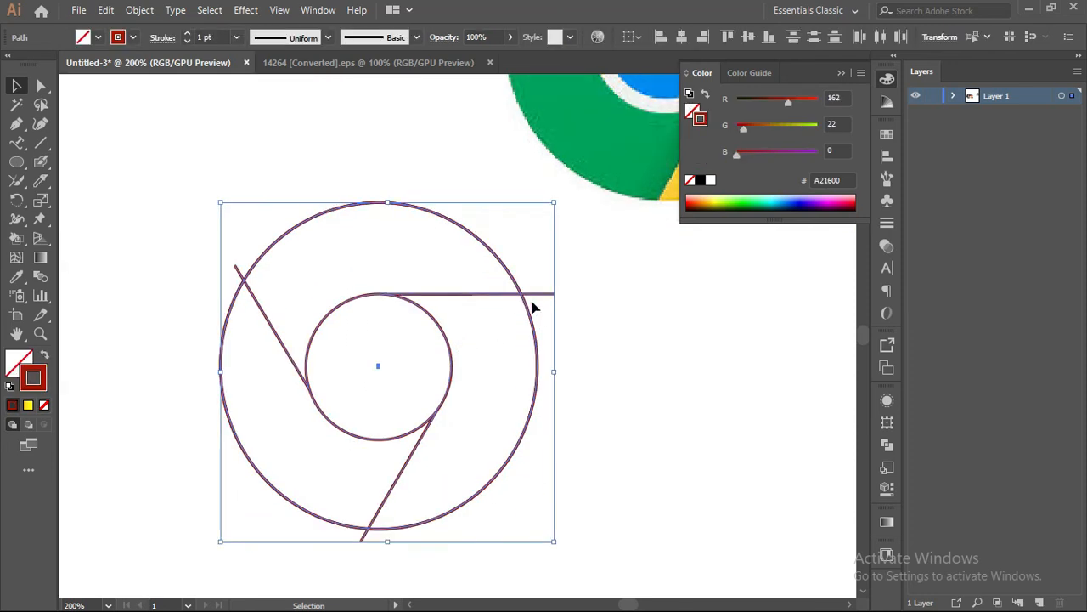
click(886, 445)
click(703, 477)
scroll(427, 343, up, 1)
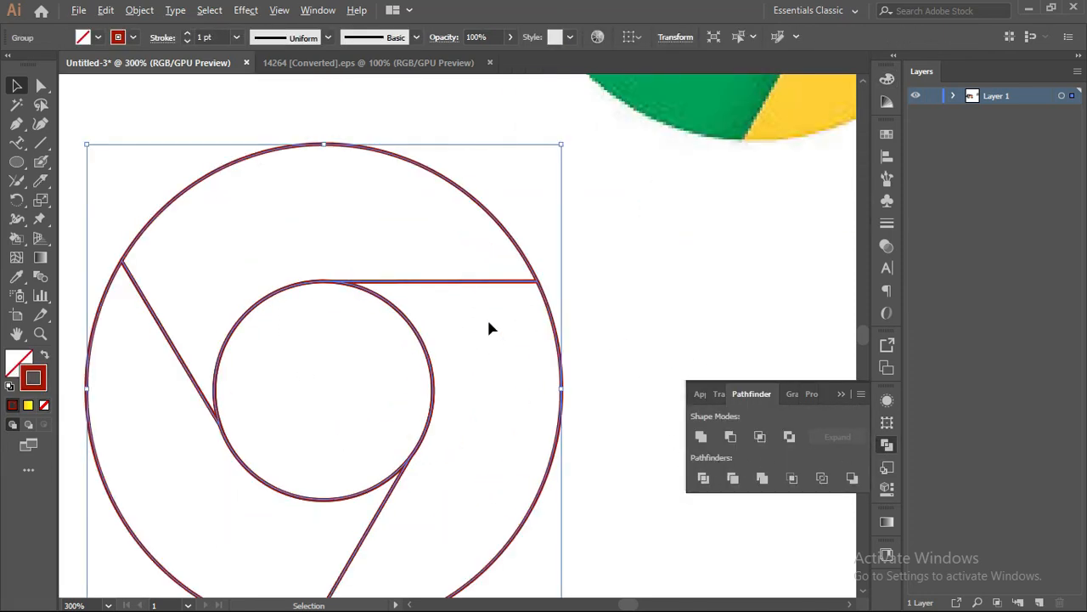
click(645, 316)
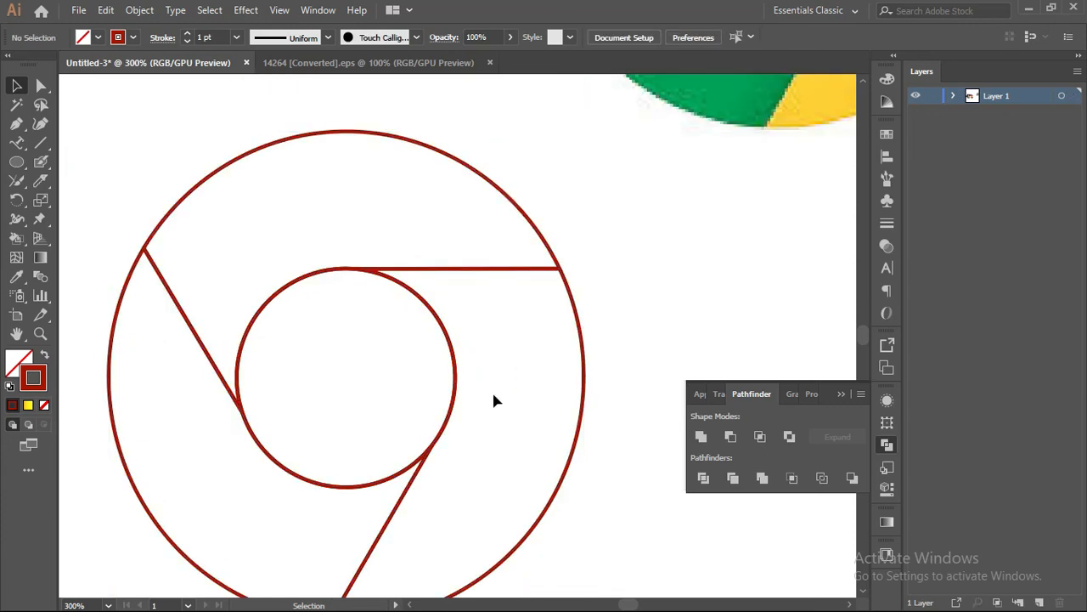
- Ungroup the divided logo shapes and deselect them
click(448, 270)
scroll(451, 270, down, 1)
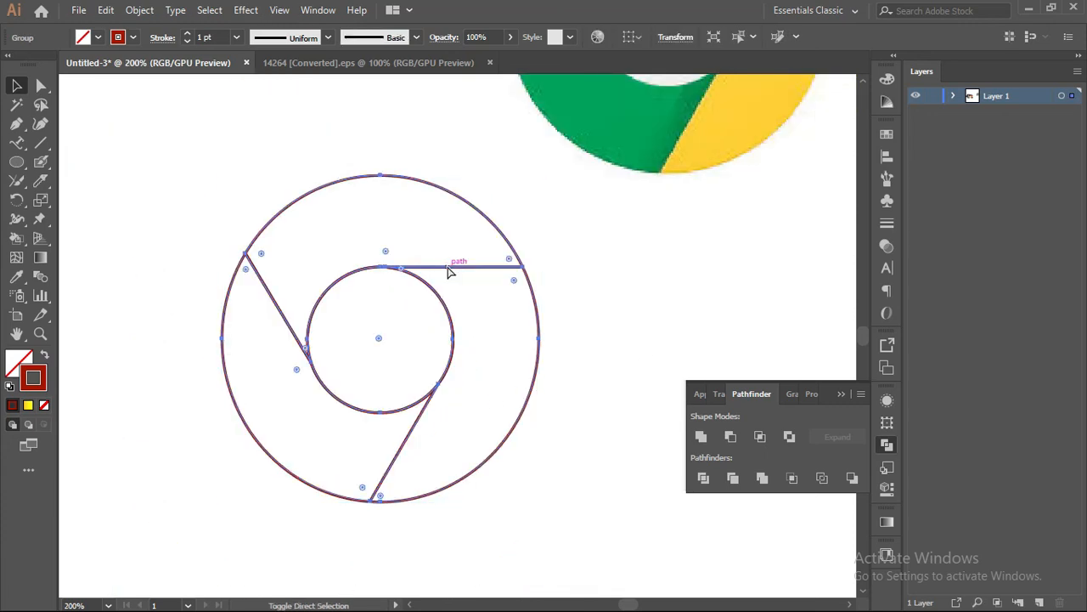
click(517, 291)
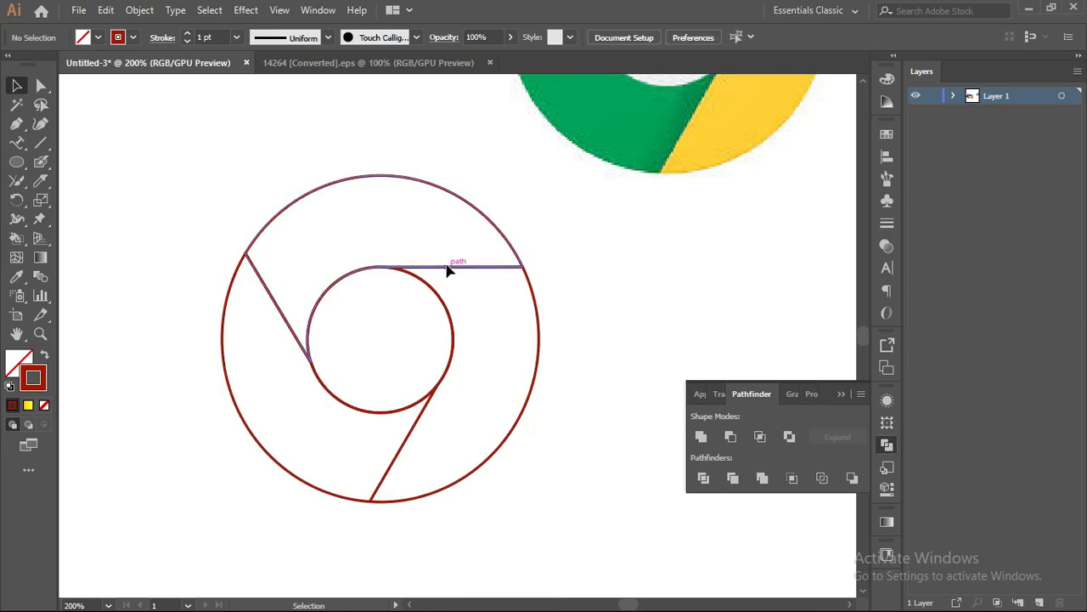
- Examine the ungrouped logo pieces one by one to check which segments are separated by the lines
click(449, 271)
click(539, 339)
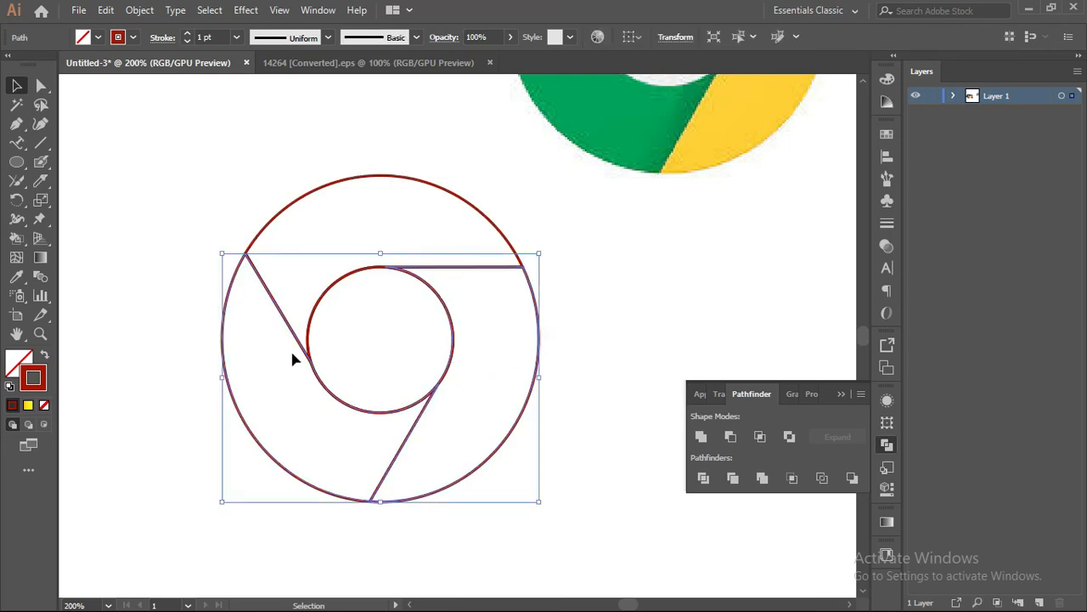
click(613, 391)
click(538, 377)
key(ctrl)
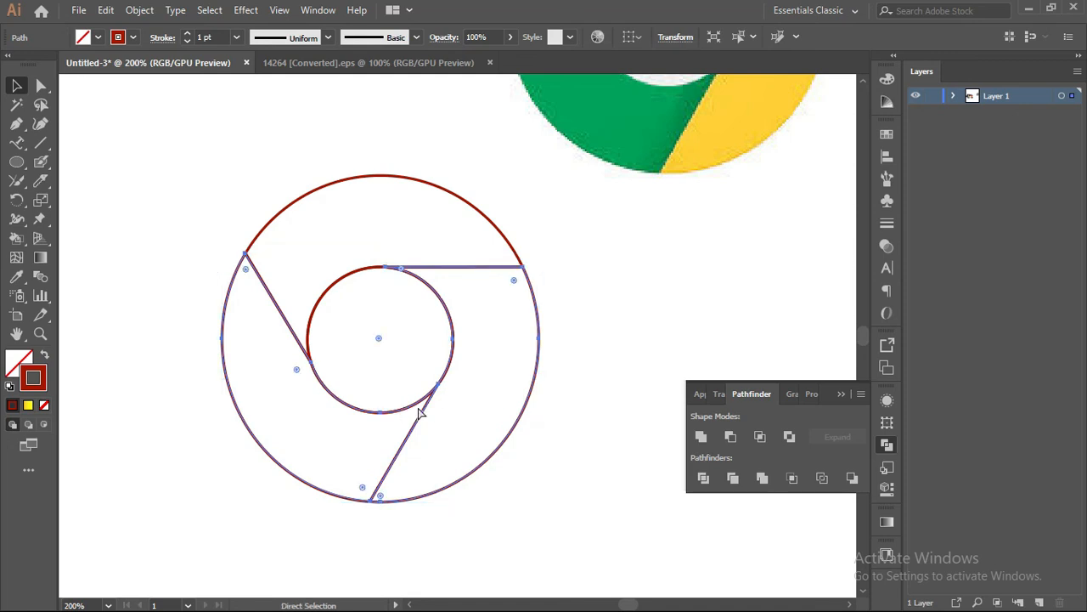
click(603, 384)
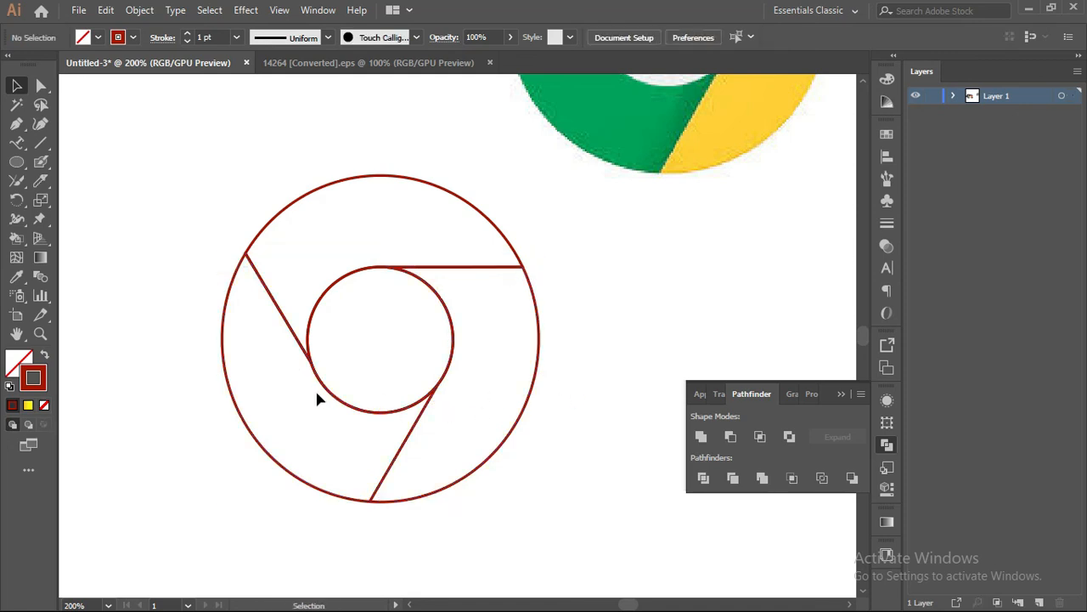
click(327, 396)
click(289, 331)
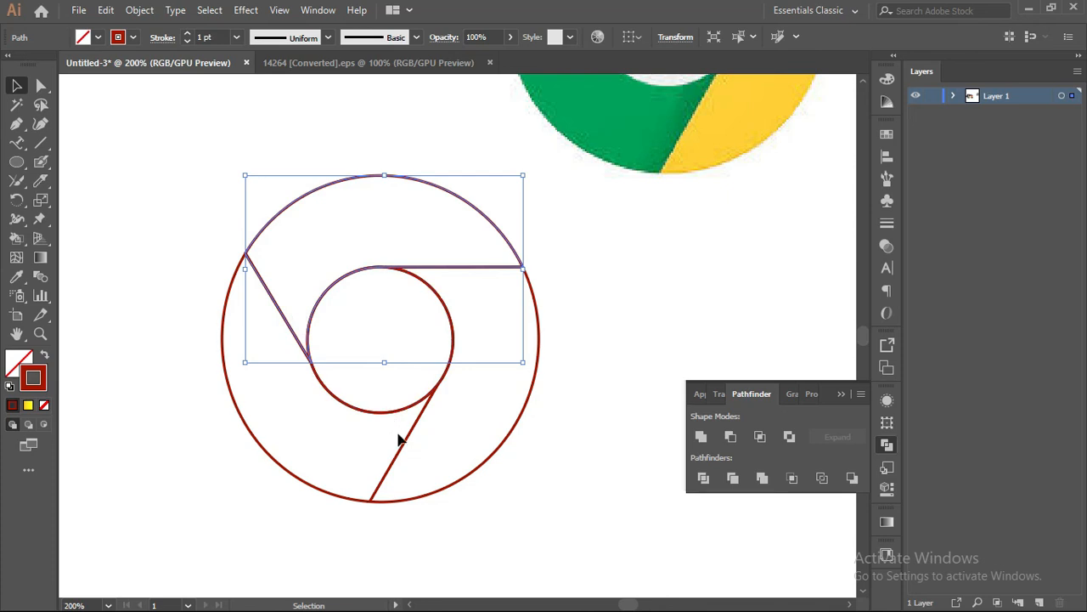
scroll(459, 417, up, 2)
click(682, 297)
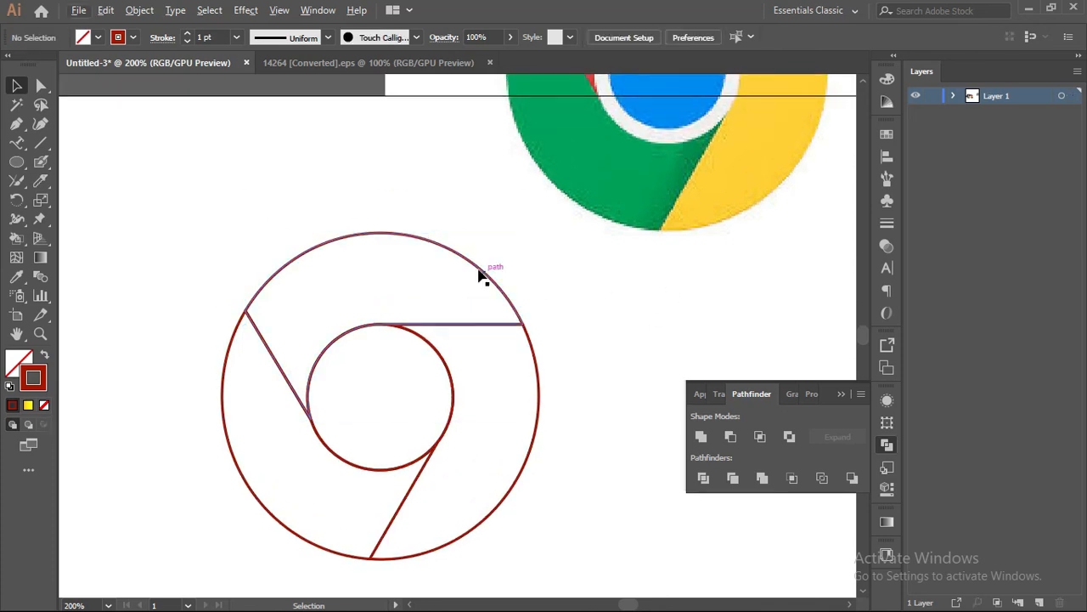
- Fill the upper segment of the traced logo with the red sampled from the Chrome reference image
click(470, 269)
scroll(566, 277, up, 2)
scroll(552, 276, down, 4)
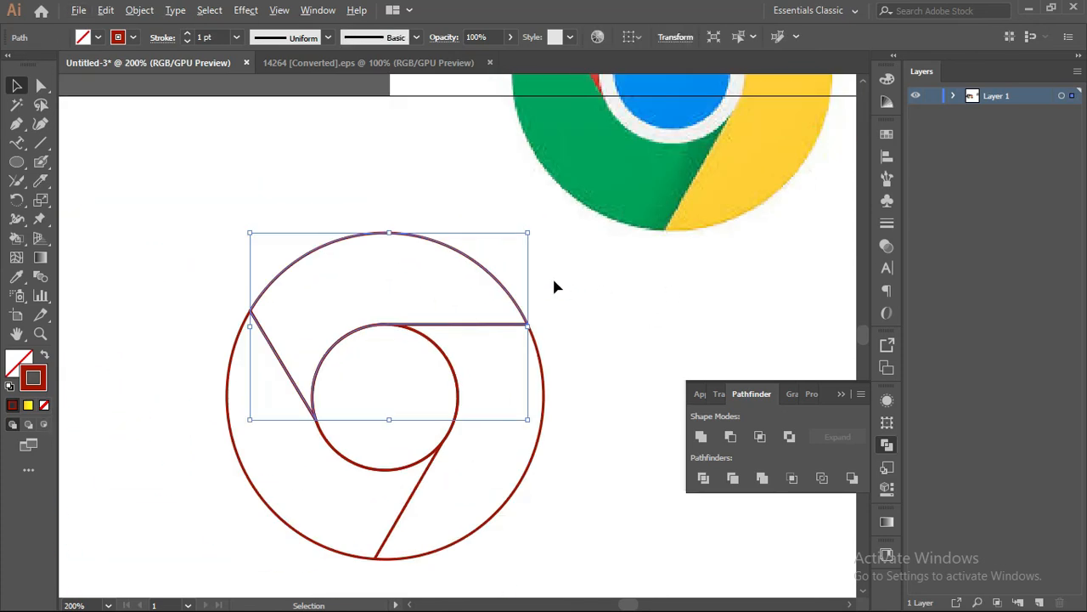
scroll(559, 289, up, 2)
scroll(745, 320, up, 2)
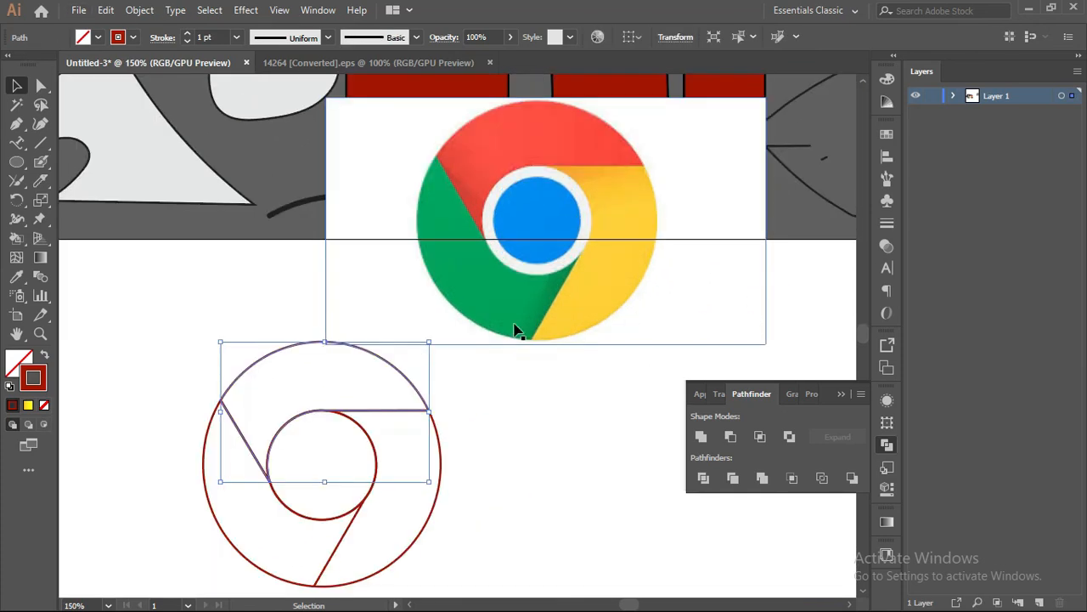
click(16, 276)
click(560, 124)
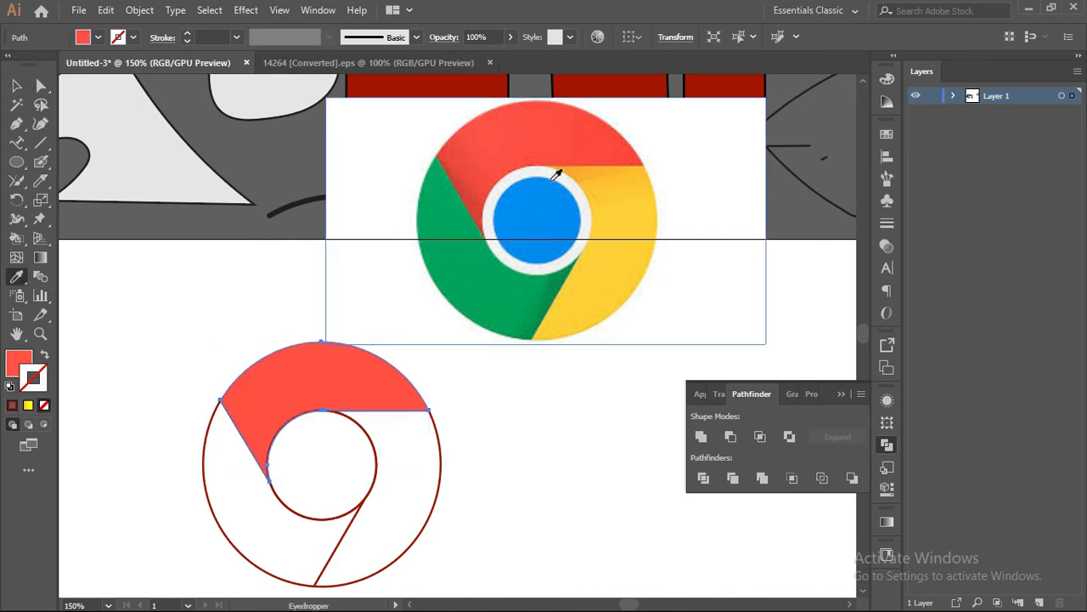
- Draw a smaller circle centred inside the inner ring and fill it with the blue sampled from the reference image
scroll(428, 476, up, 1)
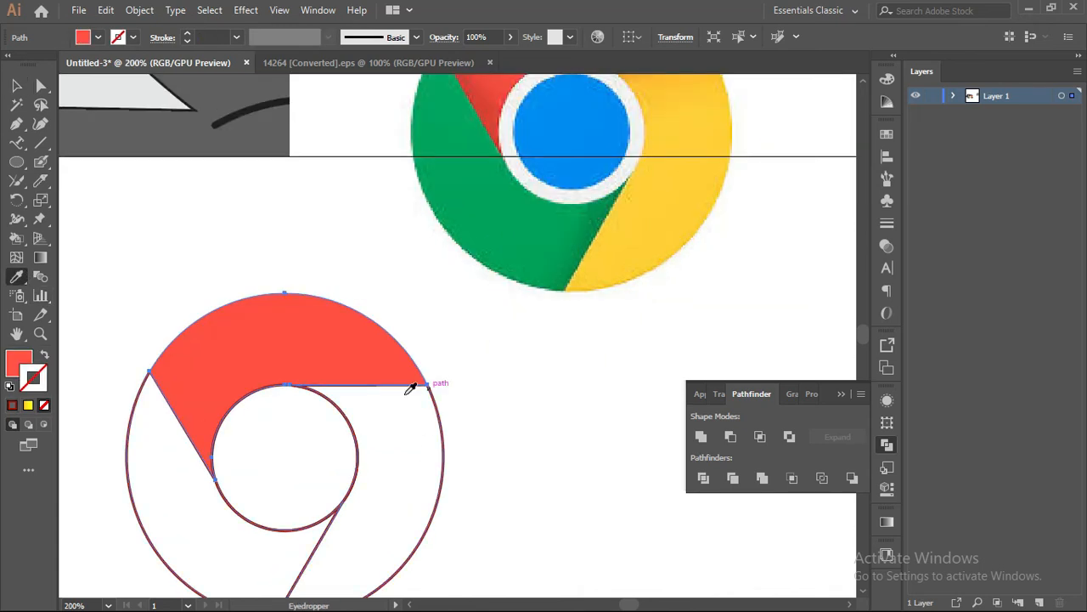
click(16, 161)
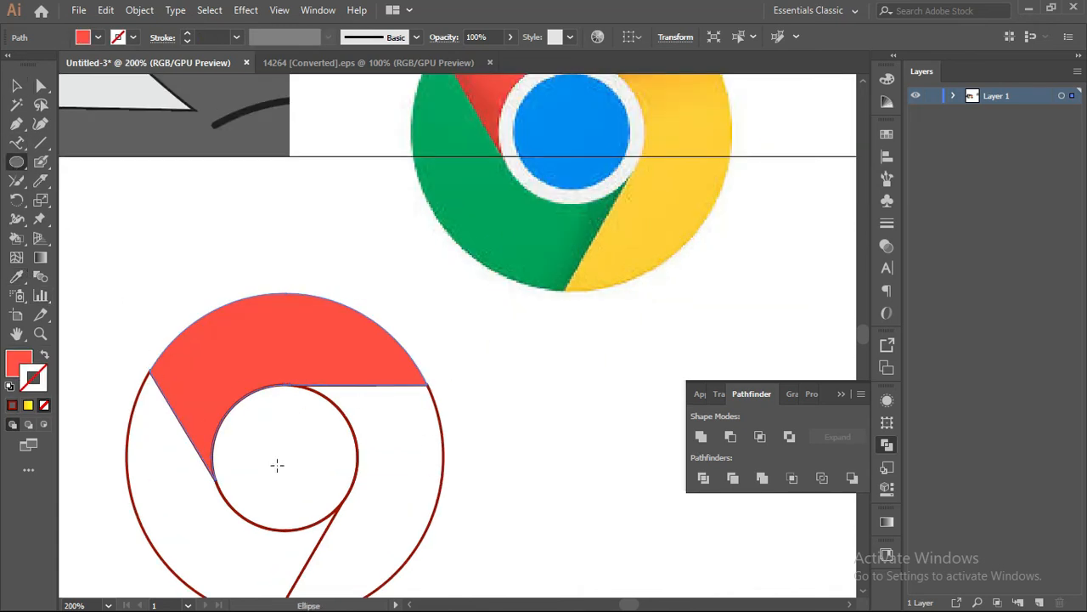
drag(282, 457, 344, 515)
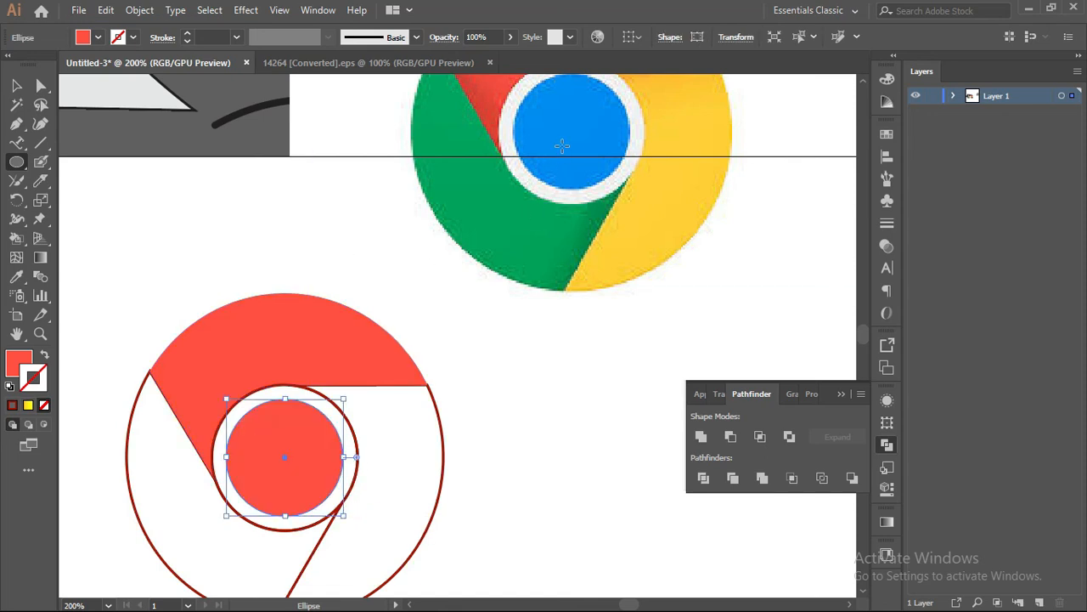
click(16, 277)
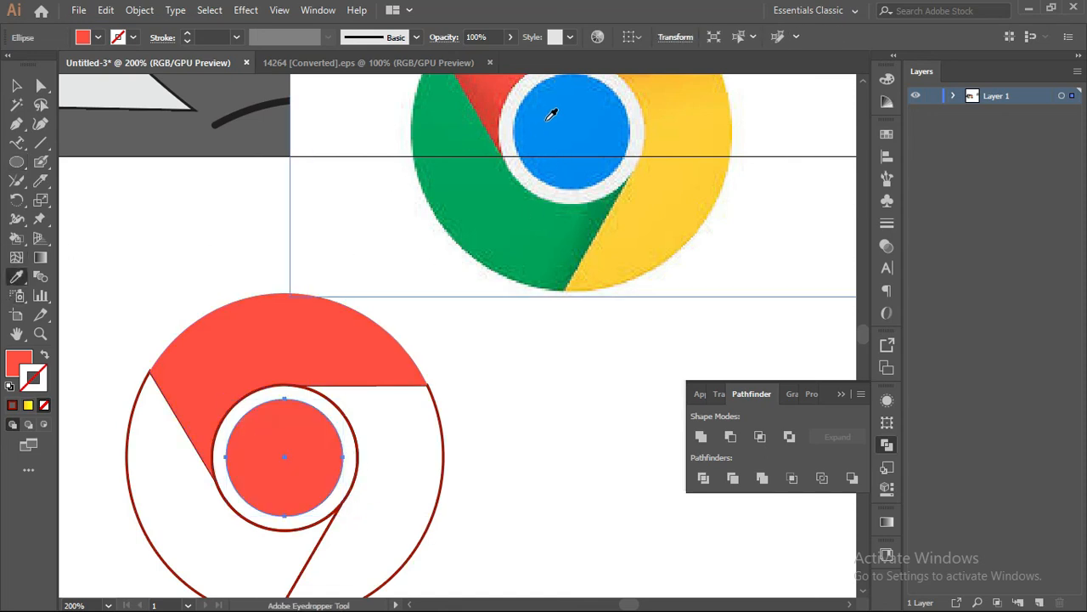
click(553, 111)
scroll(363, 328, down, 2)
click(16, 85)
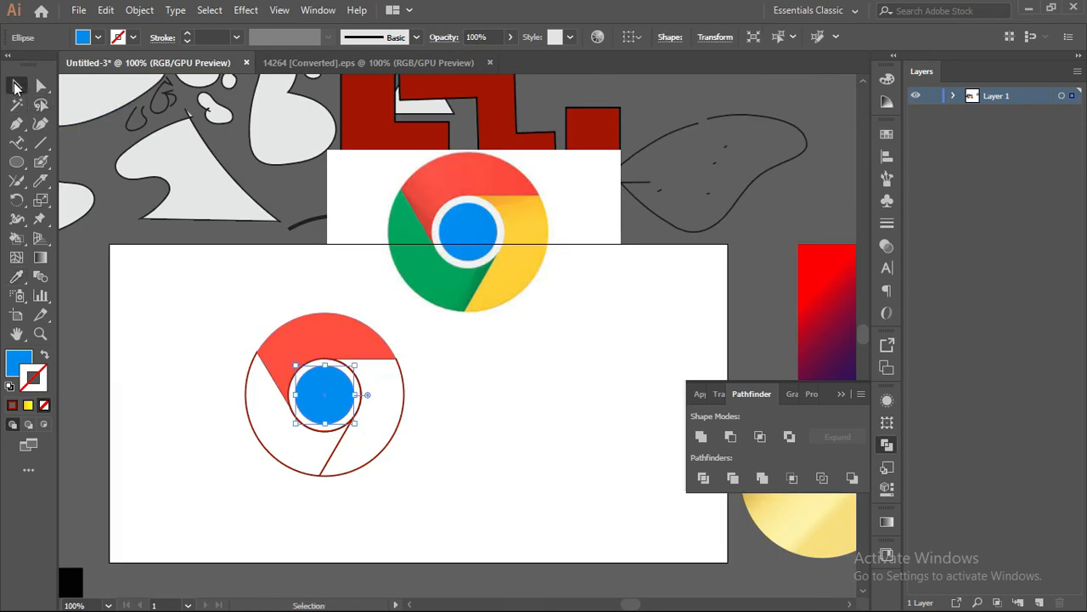
click(490, 334)
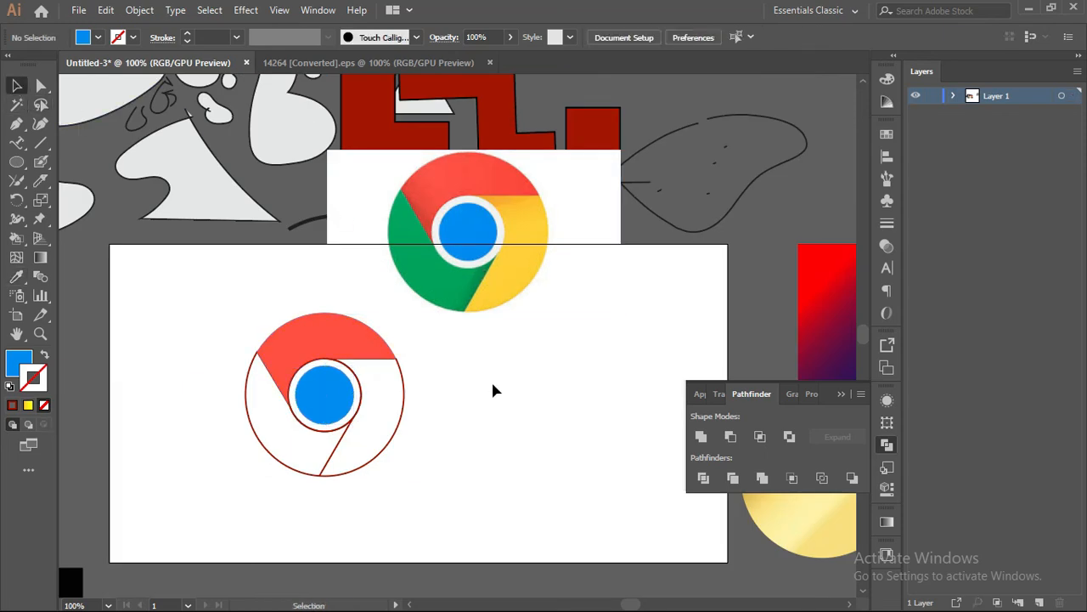
- Collapse the Pathfinder options to clear the workspace
scroll(492, 384, up, 1)
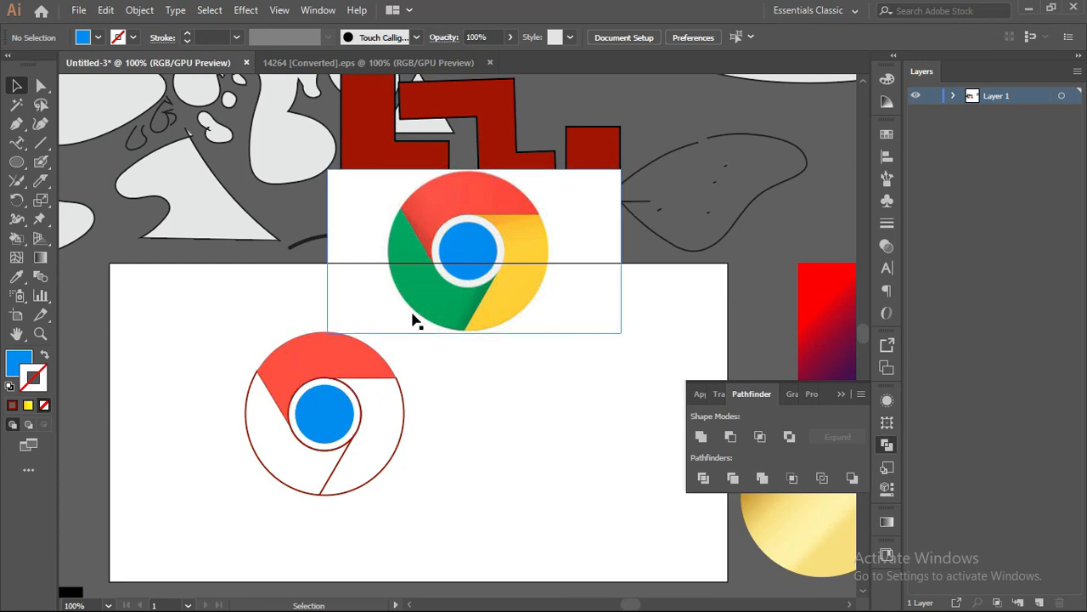
scroll(372, 389, down, 1)
scroll(433, 382, up, 1)
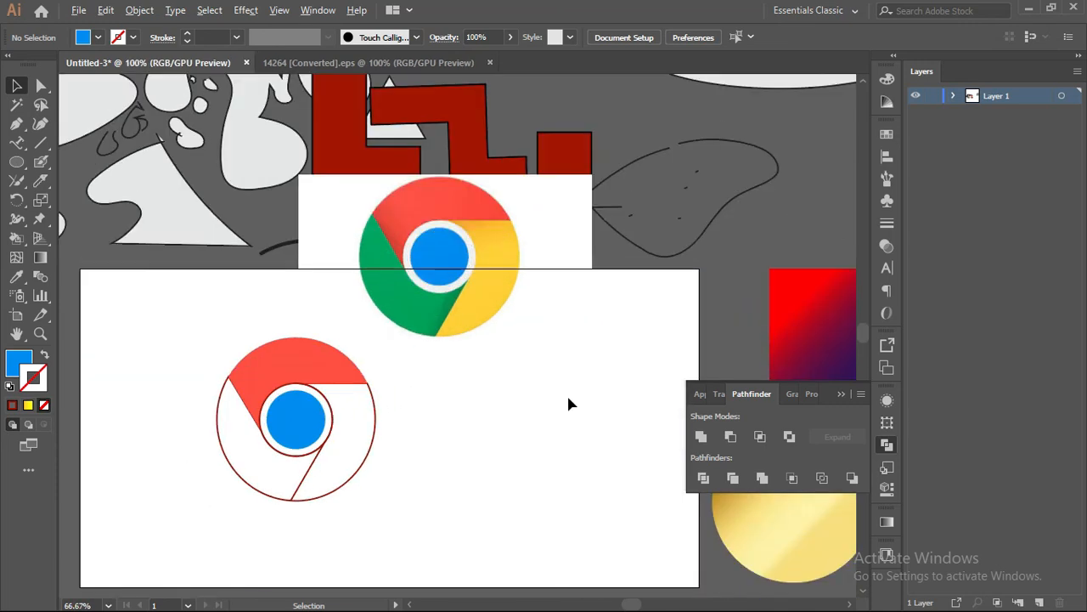
click(842, 394)
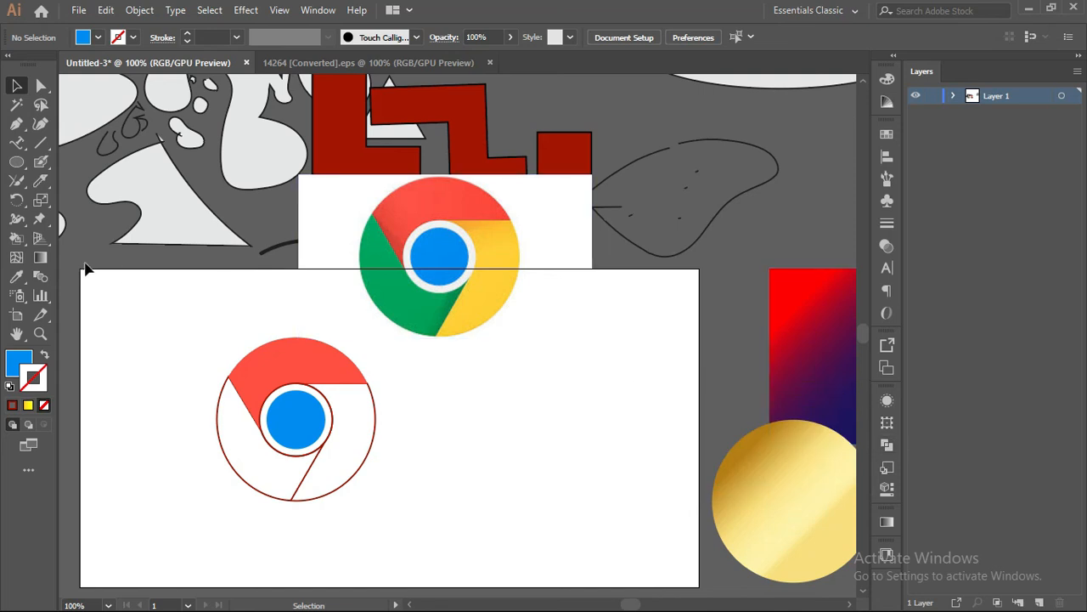
- Delete all artwork on and around the artboard, leaving the document empty
scroll(327, 255, down, 3)
scroll(327, 255, down, 1)
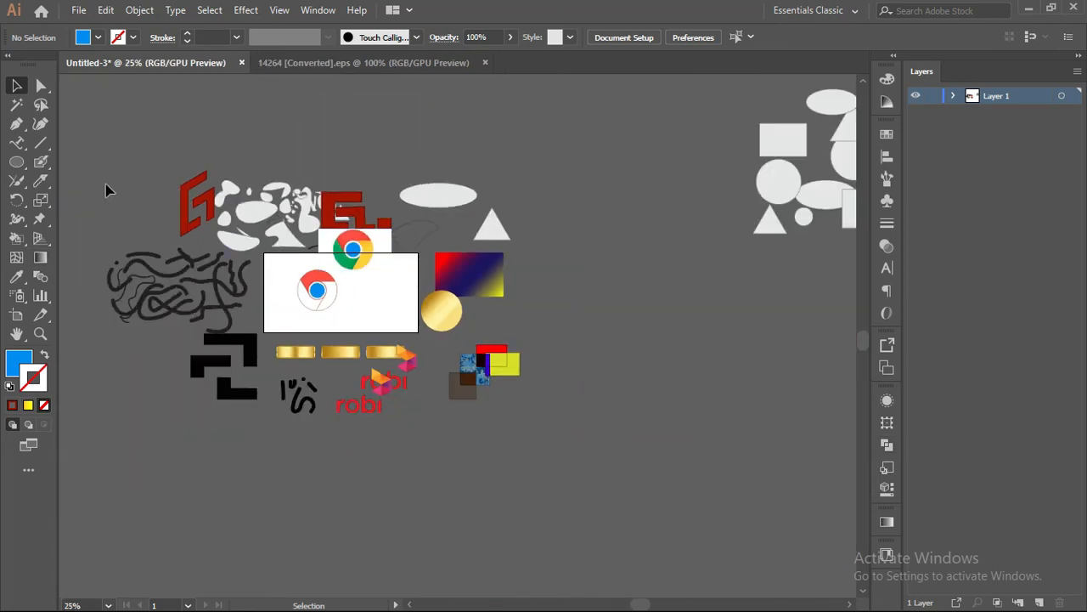
scroll(243, 214, down, 2)
key(ctrl+a)
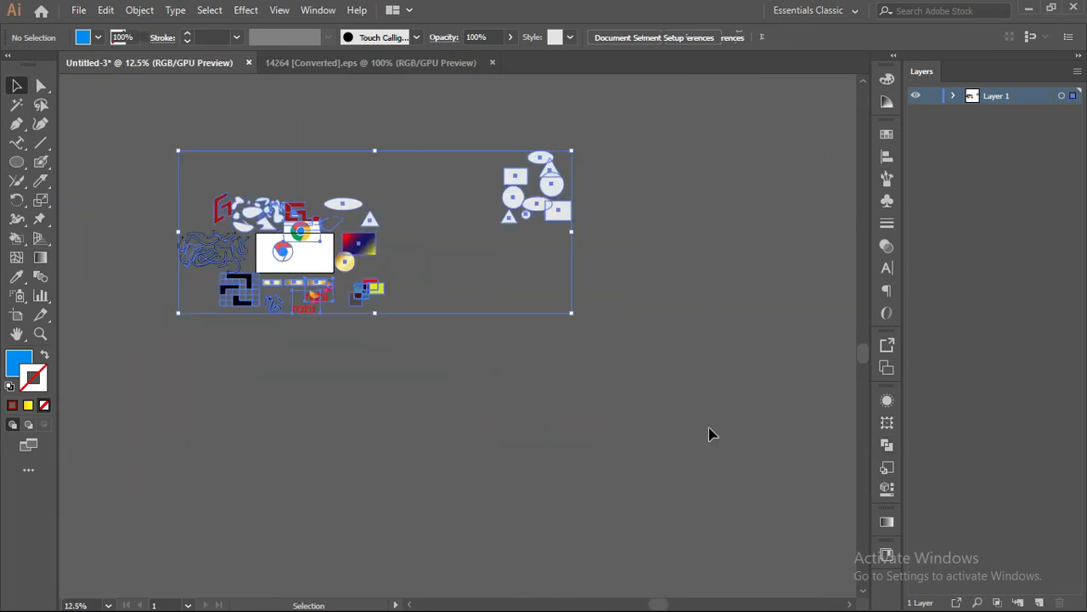
key(Delete)
scroll(208, 273, up, 1)
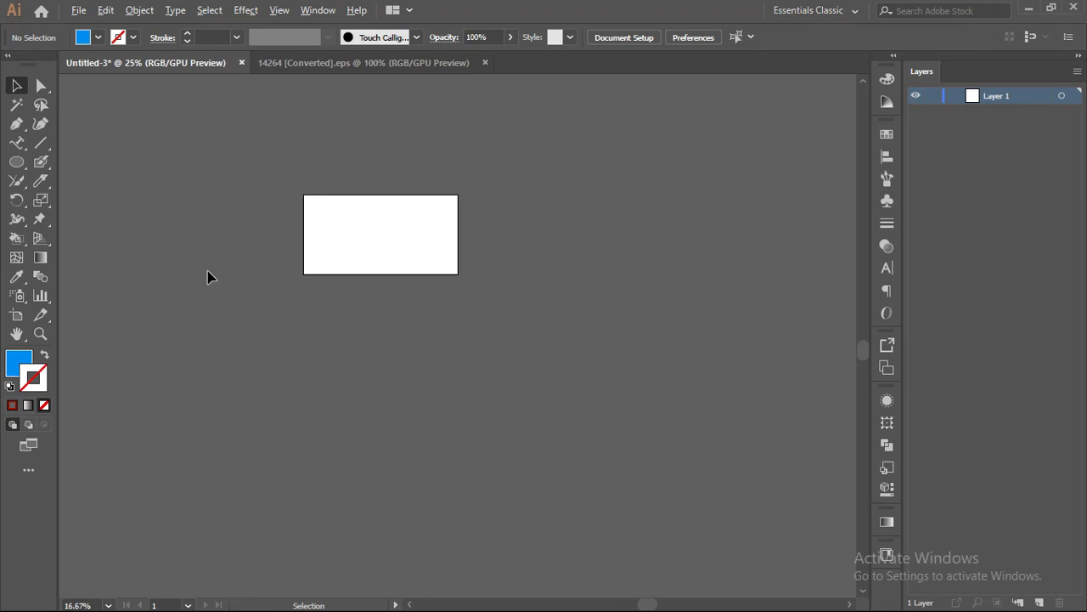
scroll(389, 220, up, 1)
scroll(350, 240, up, 1)
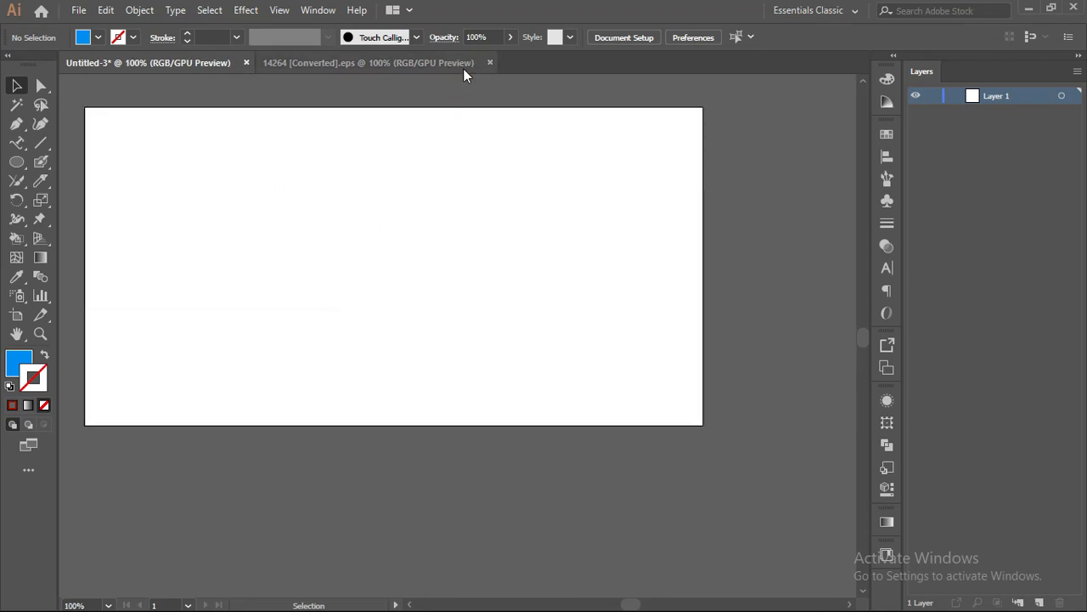
- Close the 14264 [Converted].eps document and centre the empty artboard of the remaining document in view
click(489, 63)
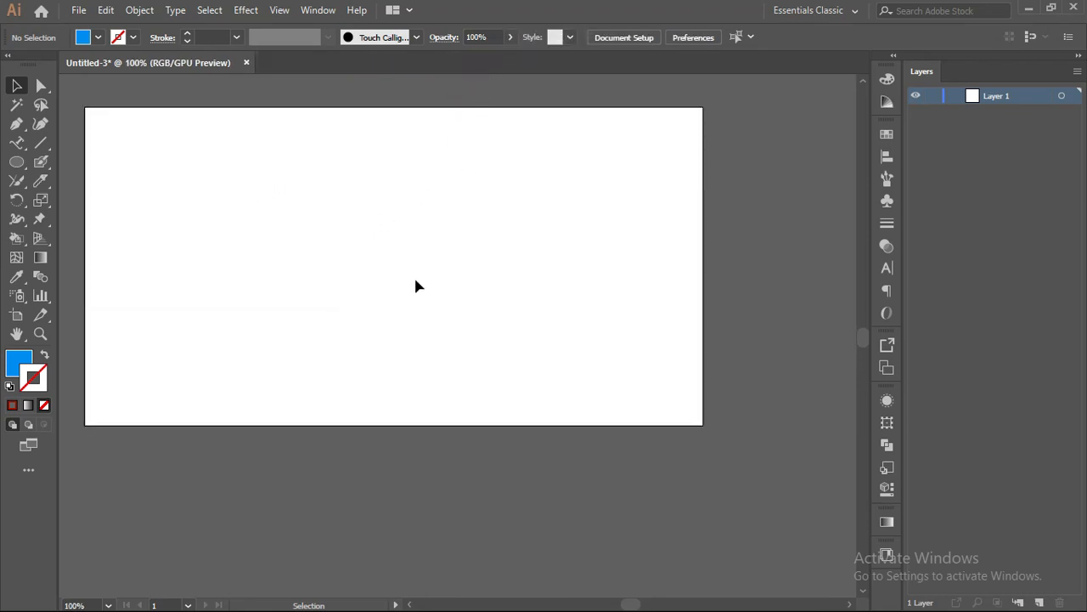
scroll(415, 286, down, 1)
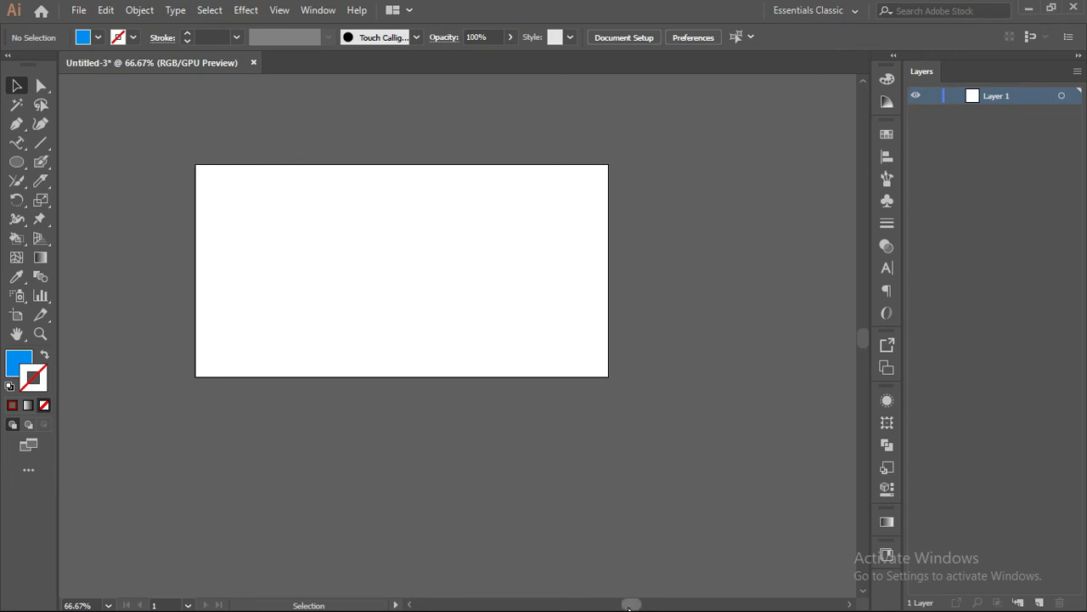
drag(629, 608, 626, 604)
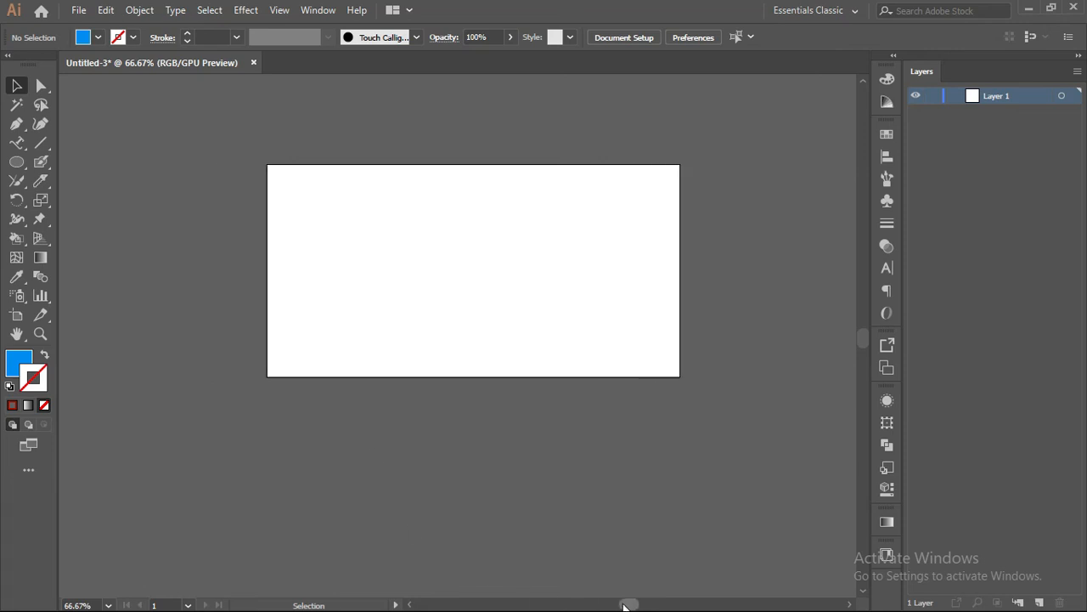
- Switch to the Google Meet call in Chrome and stop presenting the screen
click(1029, 8)
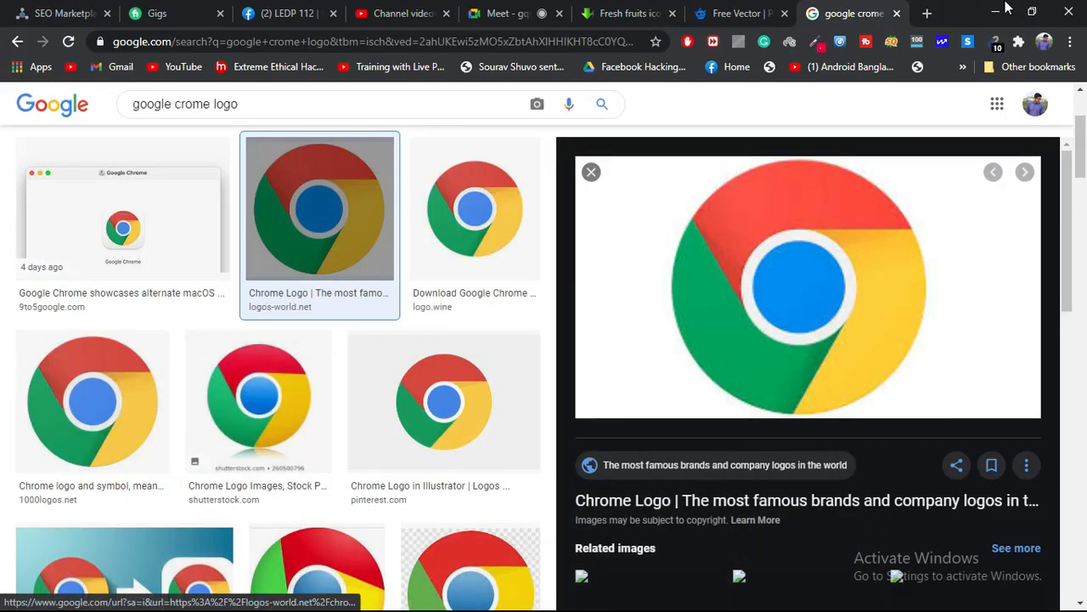
click(509, 14)
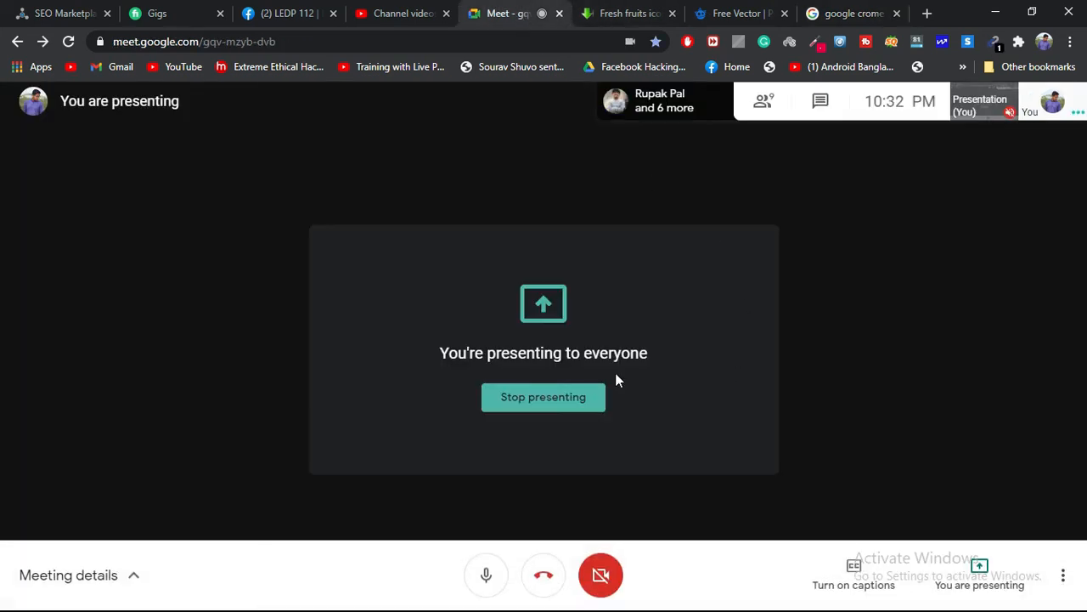
click(575, 405)
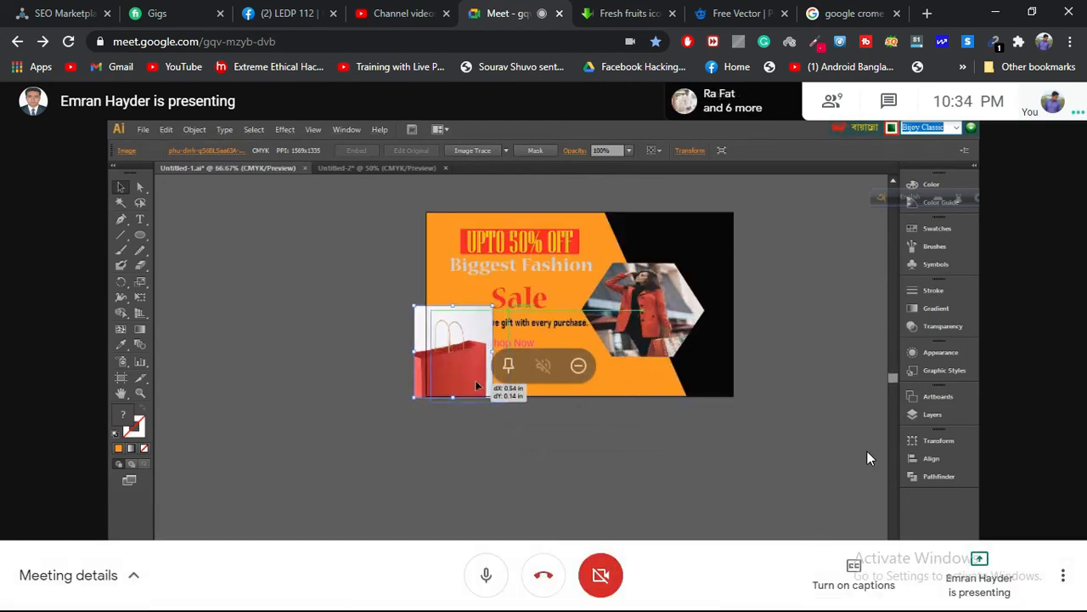
- Switch to another Chrome profile, open Facebook and check its Messenger conversations, then return to the Meet call
click(996, 13)
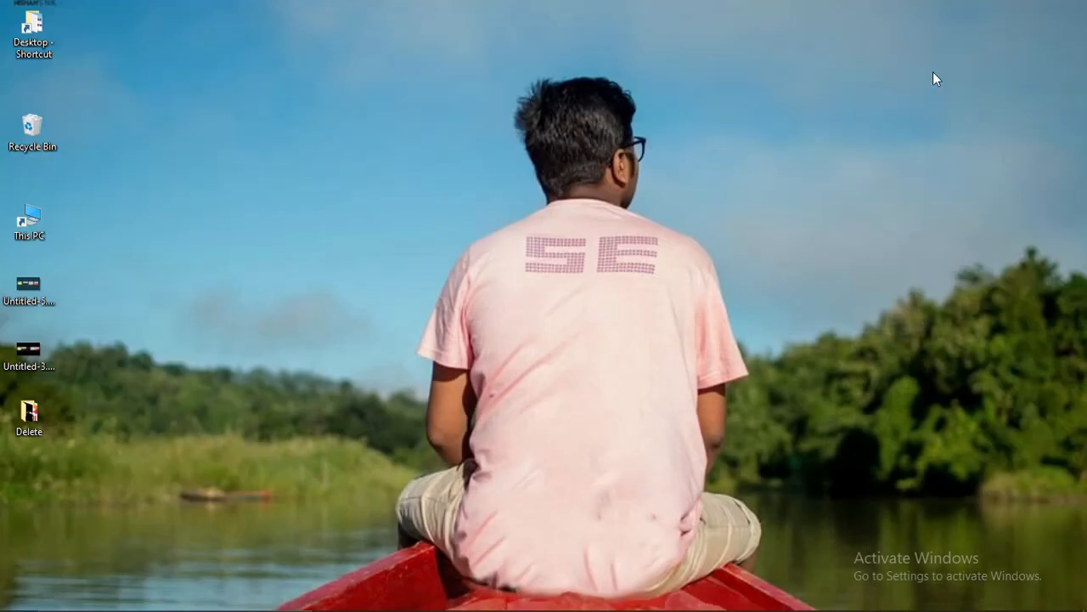
click(610, 596)
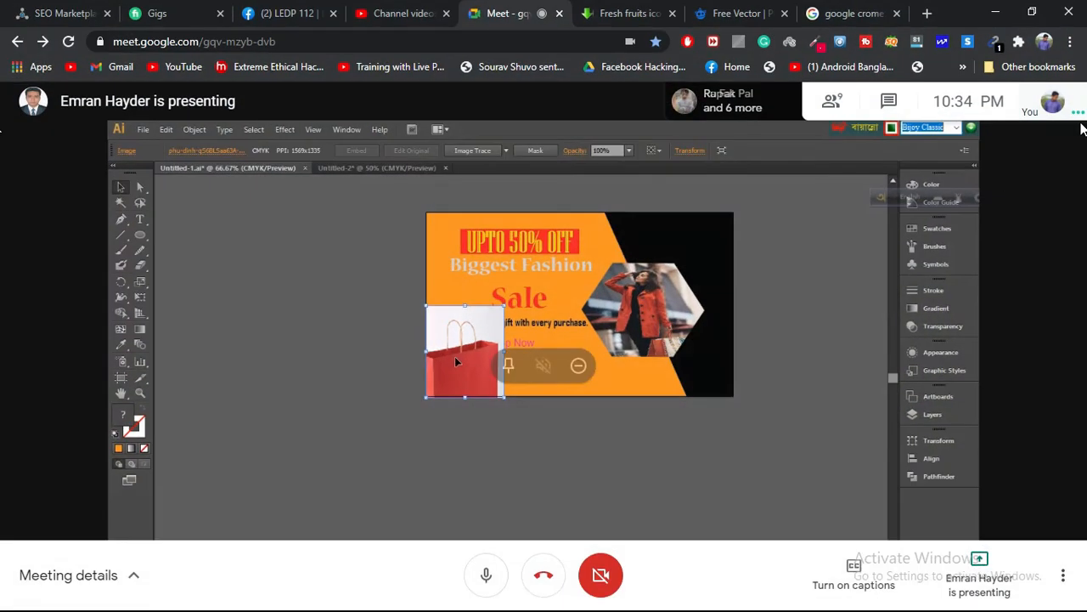
click(1042, 42)
click(898, 421)
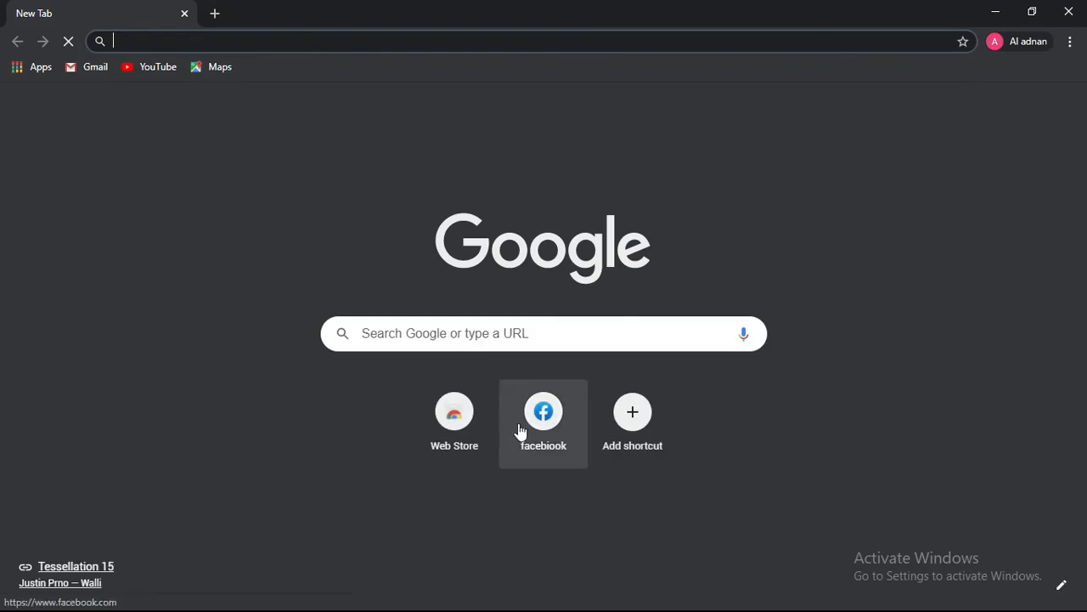
click(540, 416)
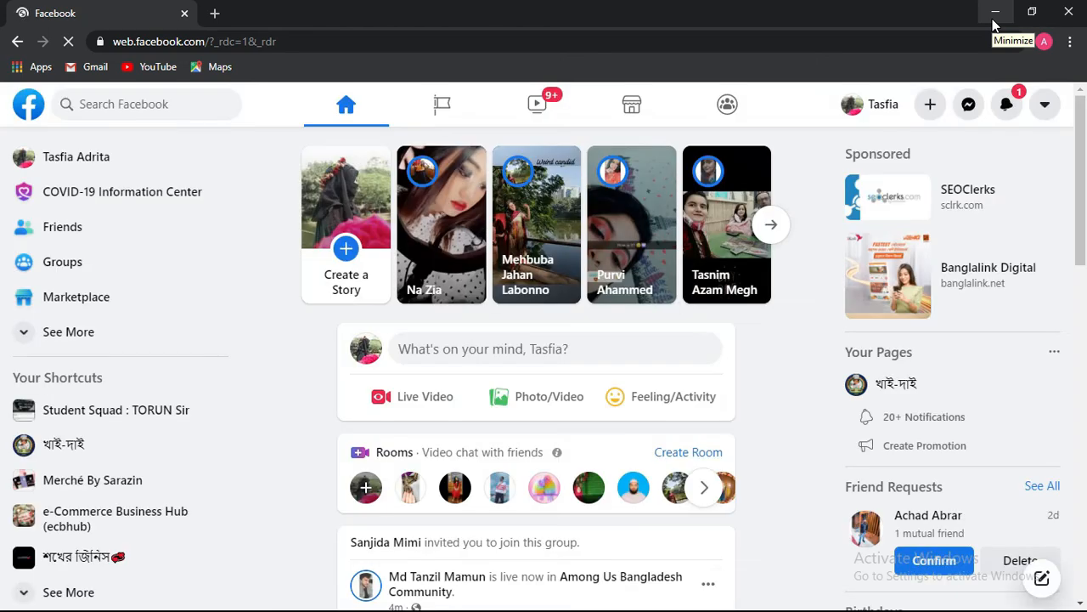
click(971, 107)
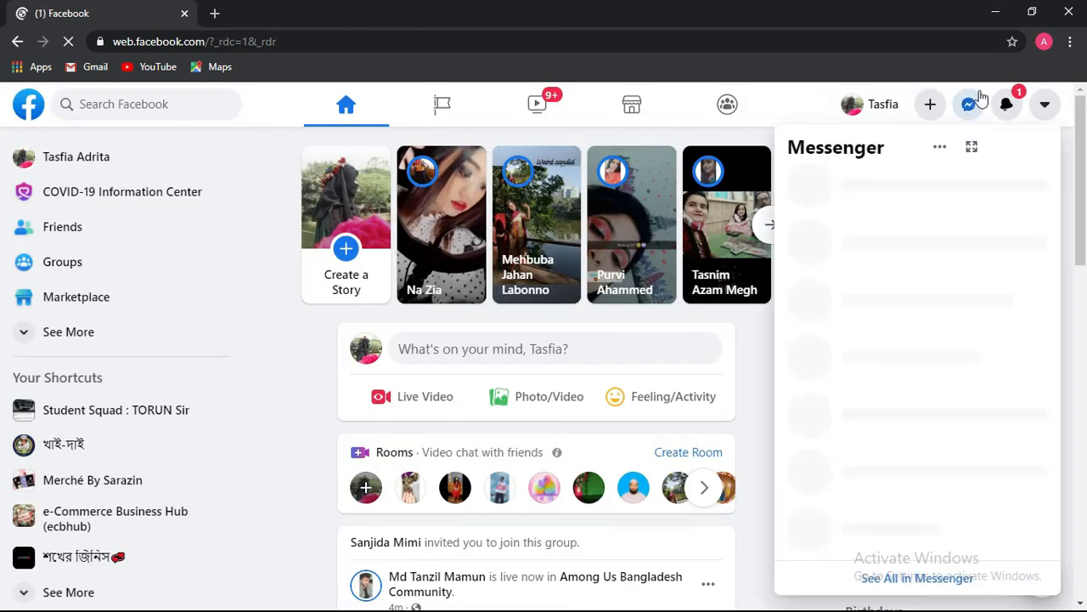
click(996, 11)
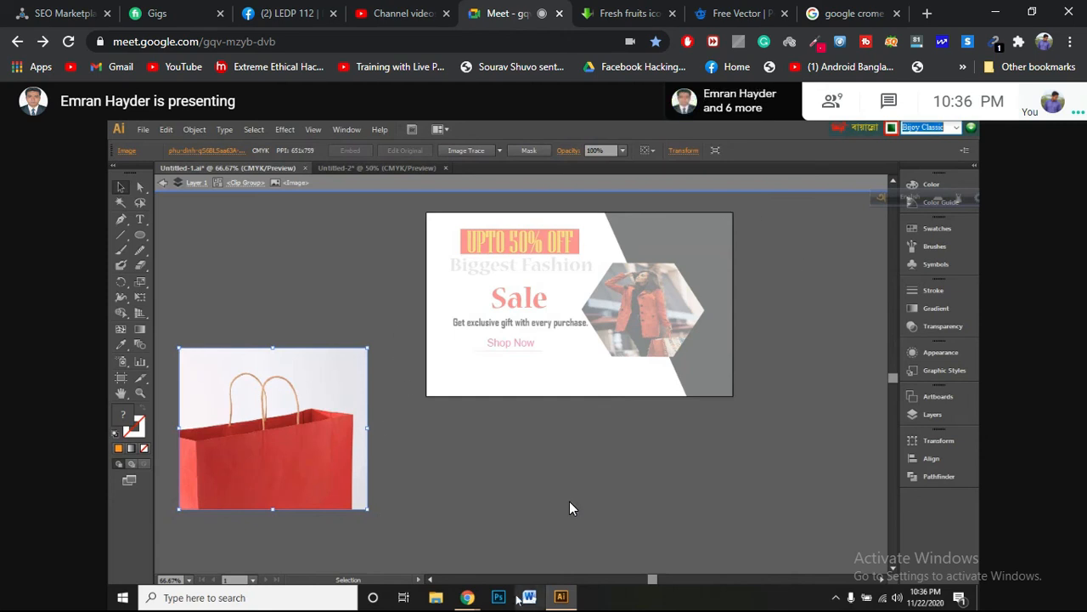
- Show the list of people in the call and leave the meeting
mouse_move(370, 586)
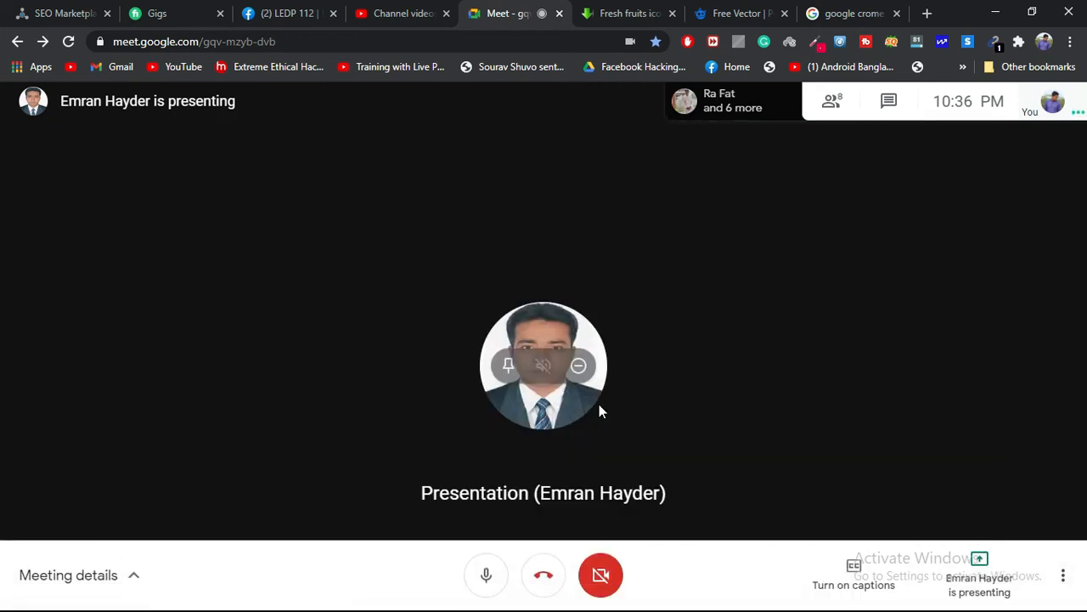
click(834, 106)
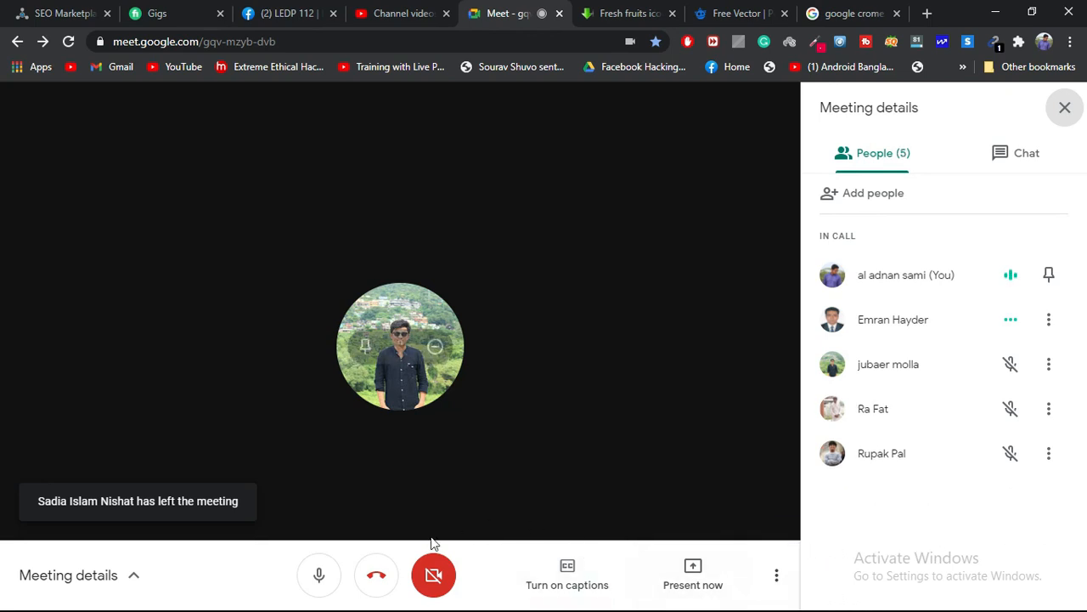
click(377, 575)
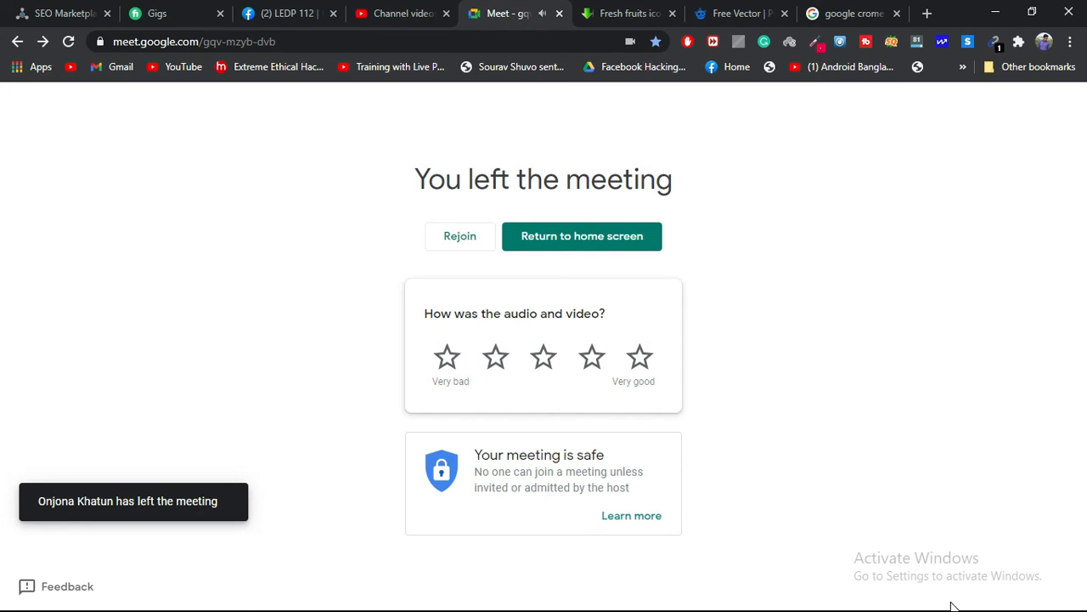
key(super)
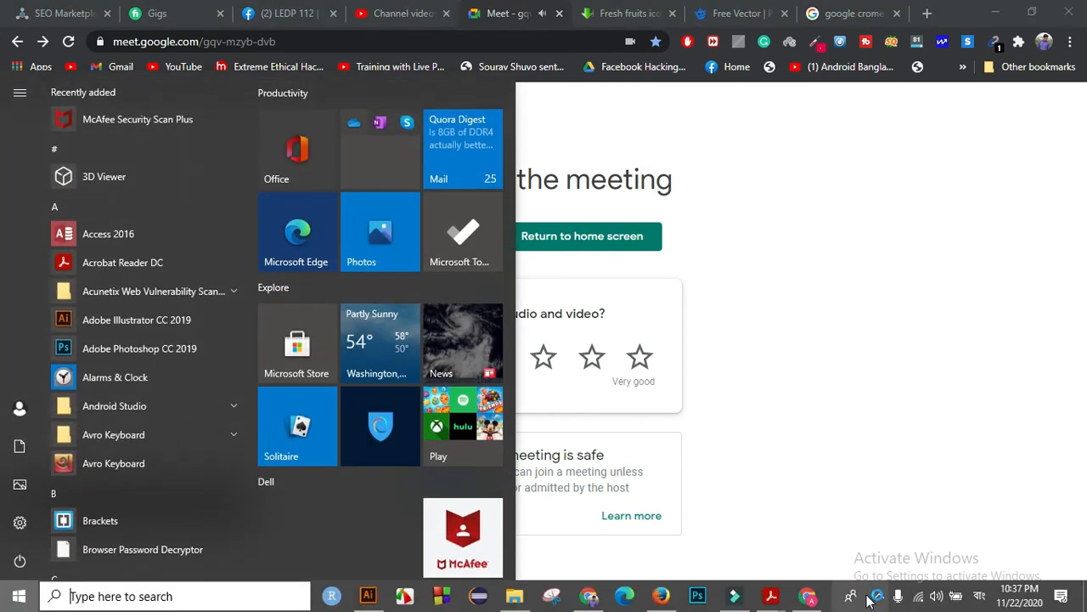
click(879, 598)
click(881, 567)
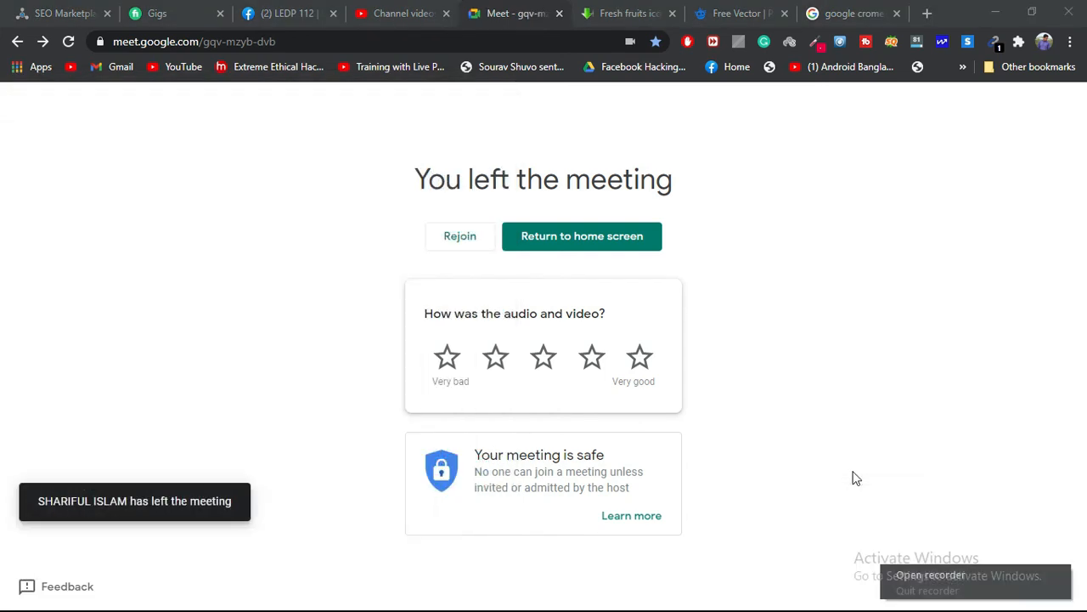